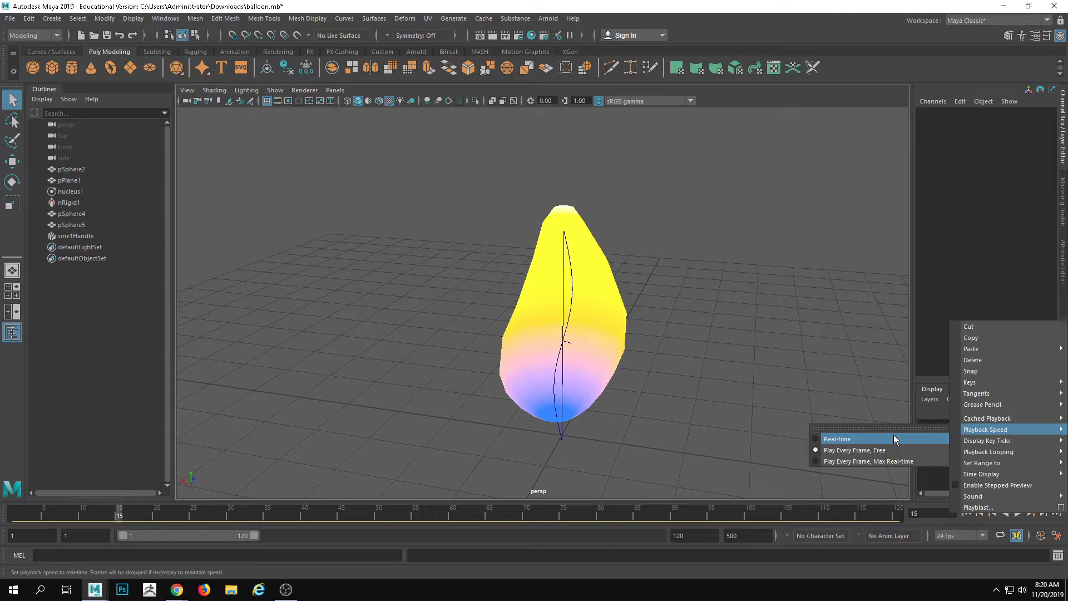
# Step: Set the playback speed to real-time and play the flame animation from frame 1
pyautogui.click(894, 435)
pyautogui.moveTo(96, 516); pyautogui.dragTo(14, 518)
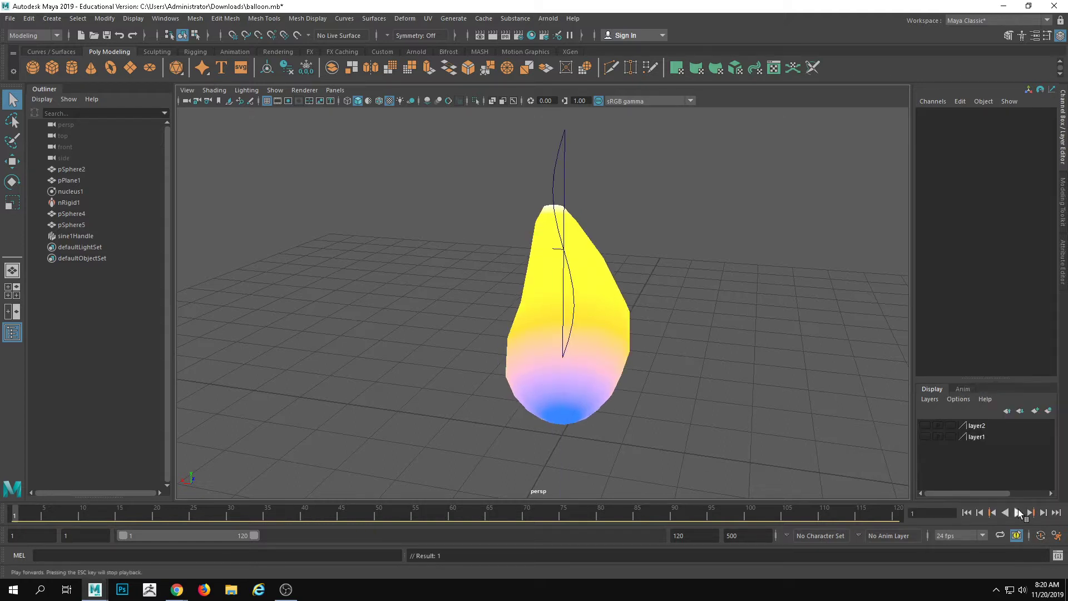
pyautogui.click(1018, 513)
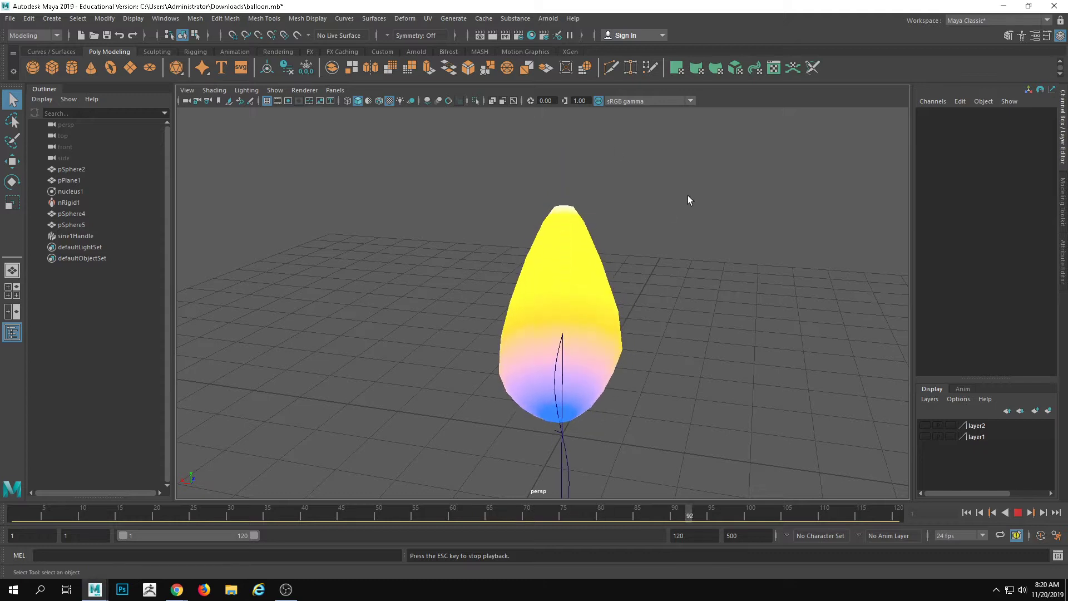
pyautogui.click(1019, 512)
# Step: Select the flame's sine deformer handle and scrub through the early frames to examine how it moves and rotates
pyautogui.moveTo(195, 514)
pyautogui.mouseDown()
pyautogui.moveTo(8, 520)
pyautogui.moveTo(145, 526)
pyautogui.moveTo(58, 517)
pyautogui.mouseUp()
pyautogui.keyDown('alt'); pyautogui.moveTo(487, 472); pyautogui.dragTo(501, 423); pyautogui.keyUp('alt')
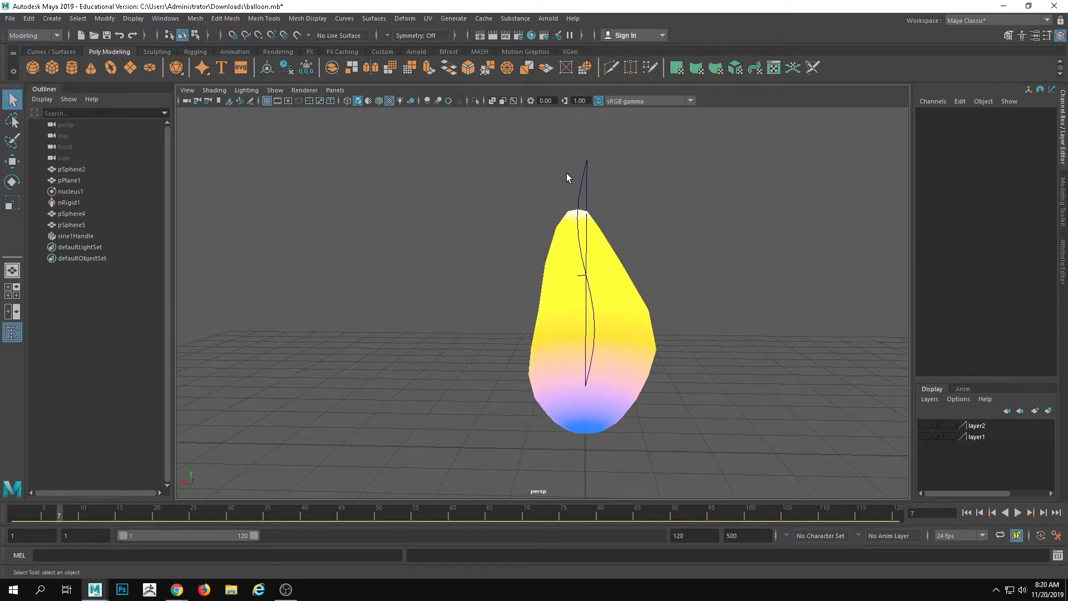
pyautogui.click(589, 190)
pyautogui.keyDown('alt'); pyautogui.moveTo(473, 133); pyautogui.dragTo(469, 217); pyautogui.keyUp('alt')
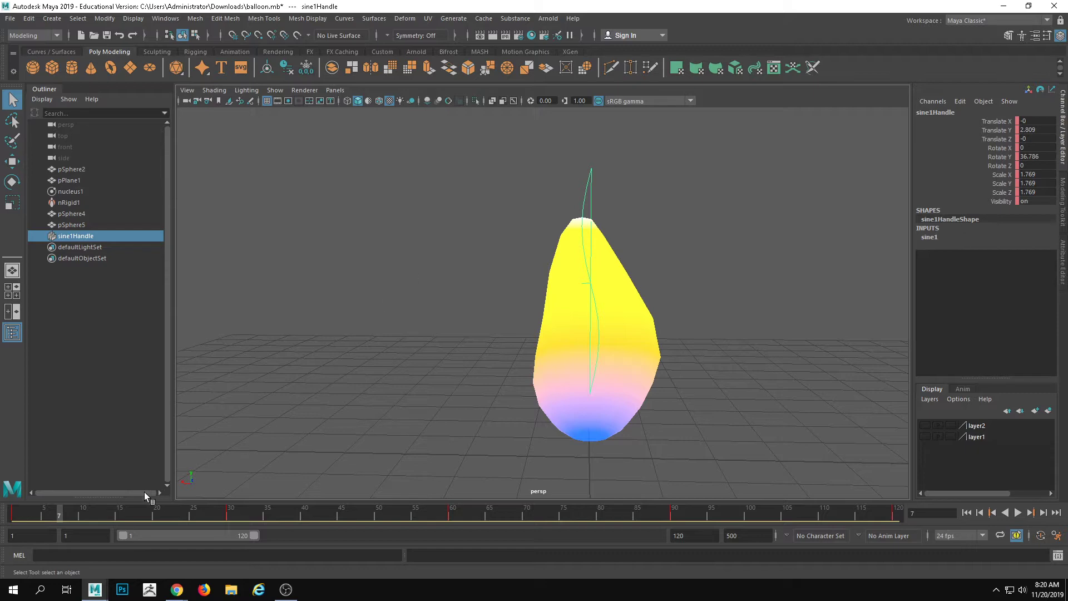
pyautogui.moveTo(151, 513); pyautogui.dragTo(8, 517)
pyautogui.keyDown('alt'); pyautogui.moveTo(559, 415); pyautogui.dragTo(547, 305); pyautogui.keyUp('alt')
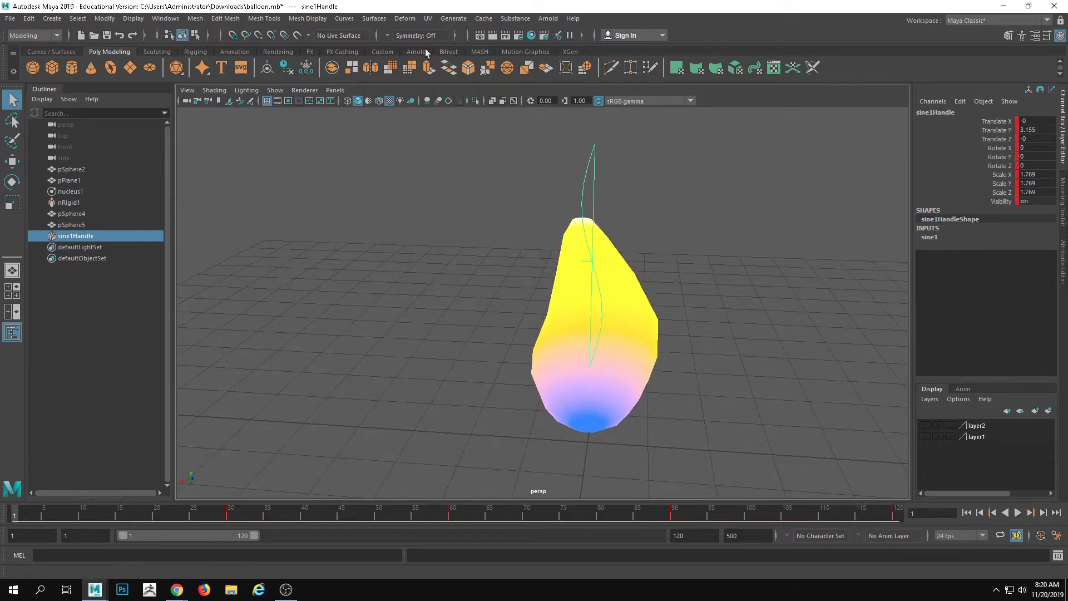
# Step: View the available nonlinear deformers, show the sine deformer's input attributes and scrub the animation to frame 13
pyautogui.click(405, 18)
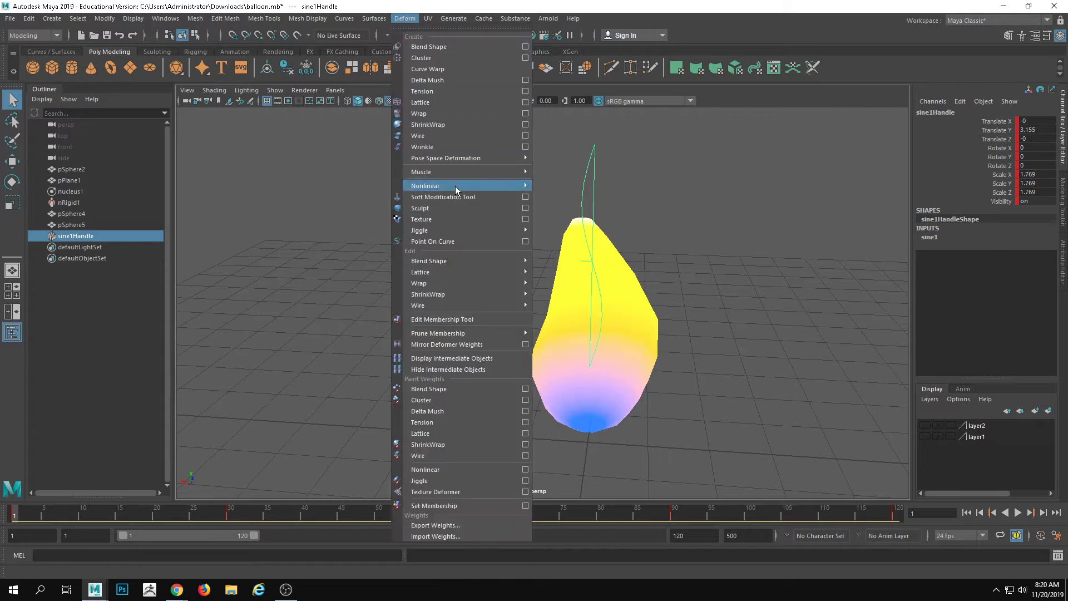
pyautogui.moveTo(455, 190)
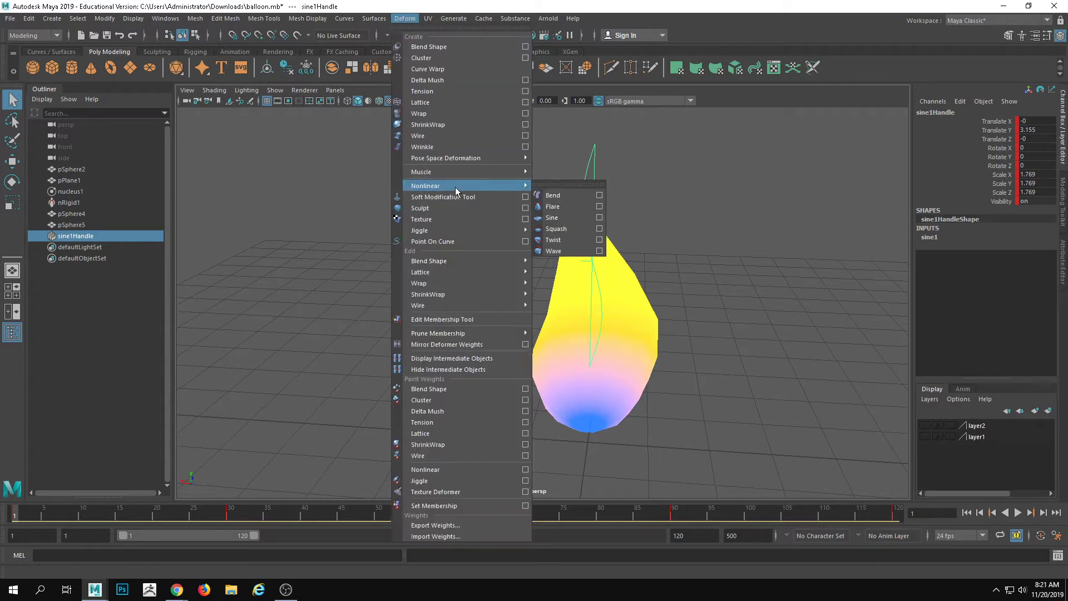
pyautogui.click(608, 5)
pyautogui.click(947, 236)
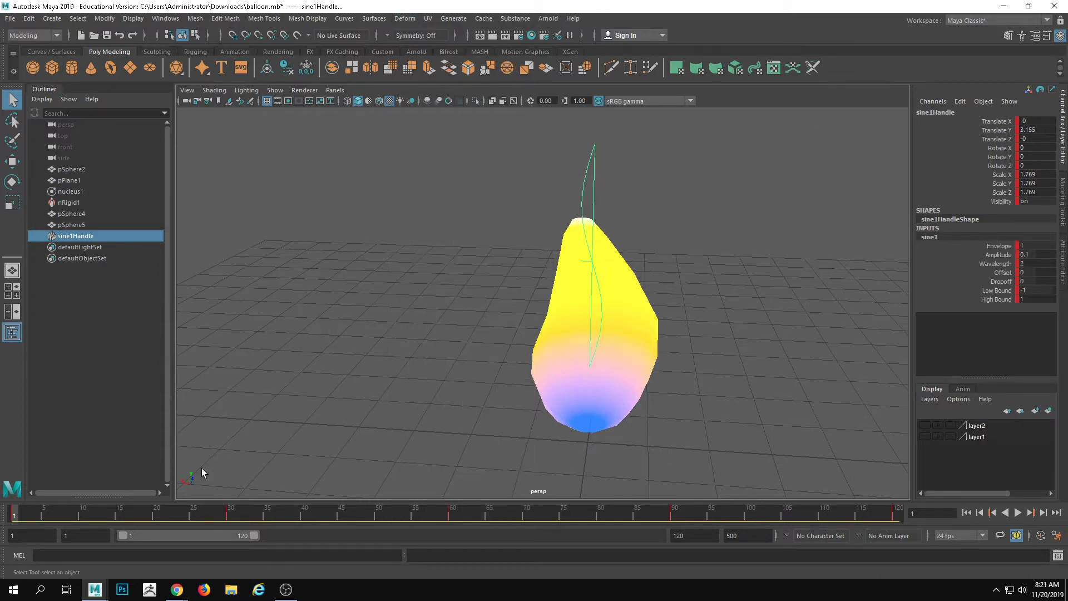
pyautogui.moveTo(47, 513); pyautogui.dragTo(104, 498)
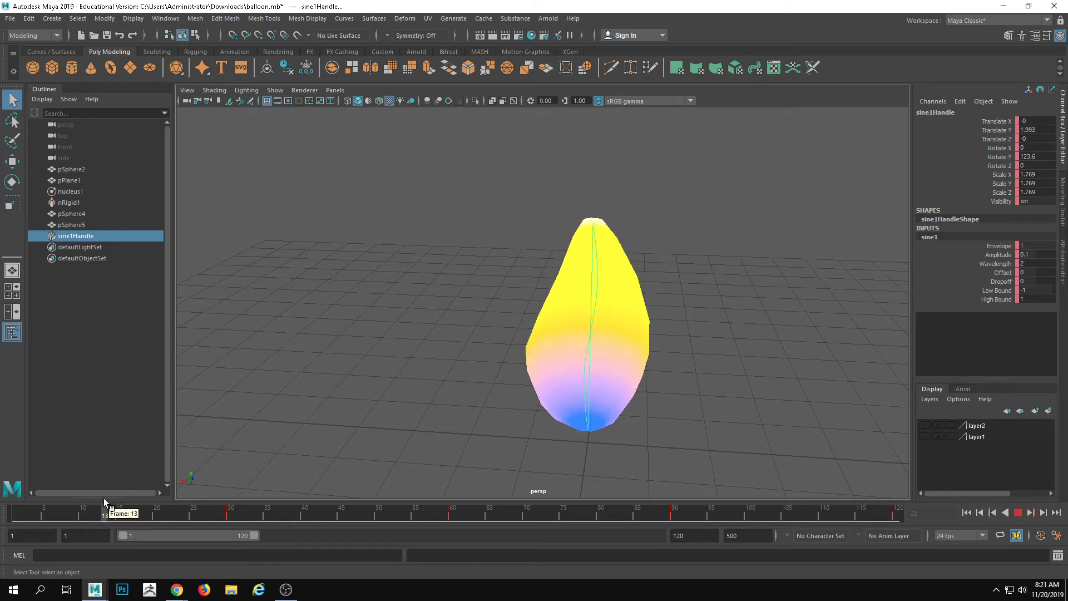
# Step: Try adjusting the sine deformer's High Bound and scaling its handle, and scrub to frame 9
pyautogui.doubleClick(1040, 298)
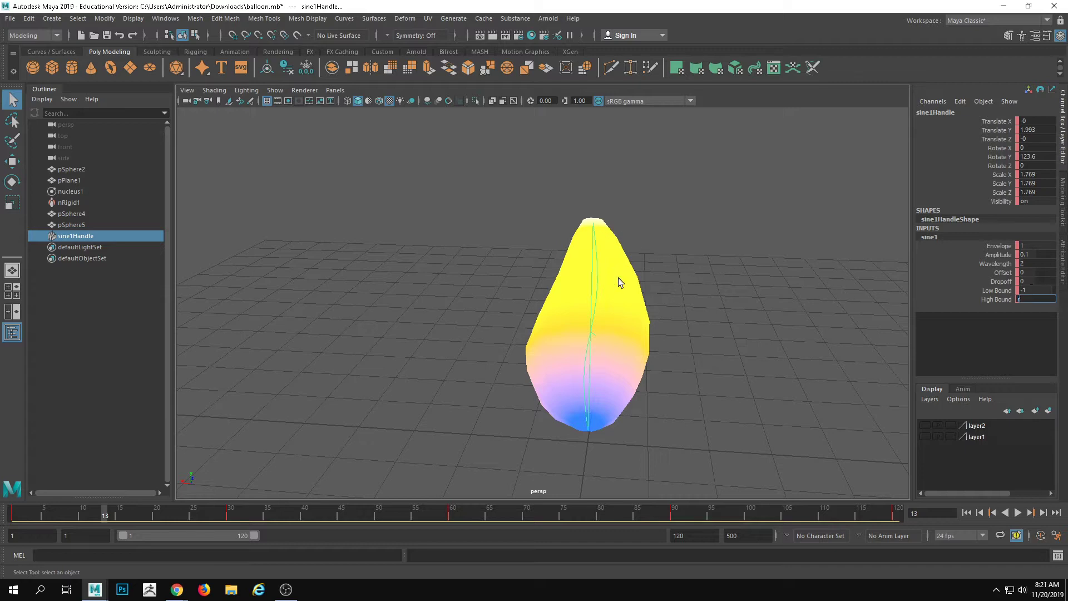
pyautogui.press('Return')
pyautogui.press('r')
pyautogui.moveTo(588, 303); pyautogui.dragTo(589, 269)
pyautogui.moveTo(69, 506)
pyautogui.mouseDown()
pyautogui.moveTo(179, 507)
pyautogui.moveTo(64, 509)
pyautogui.moveTo(74, 508)
pyautogui.mouseUp()
pyautogui.press('e')
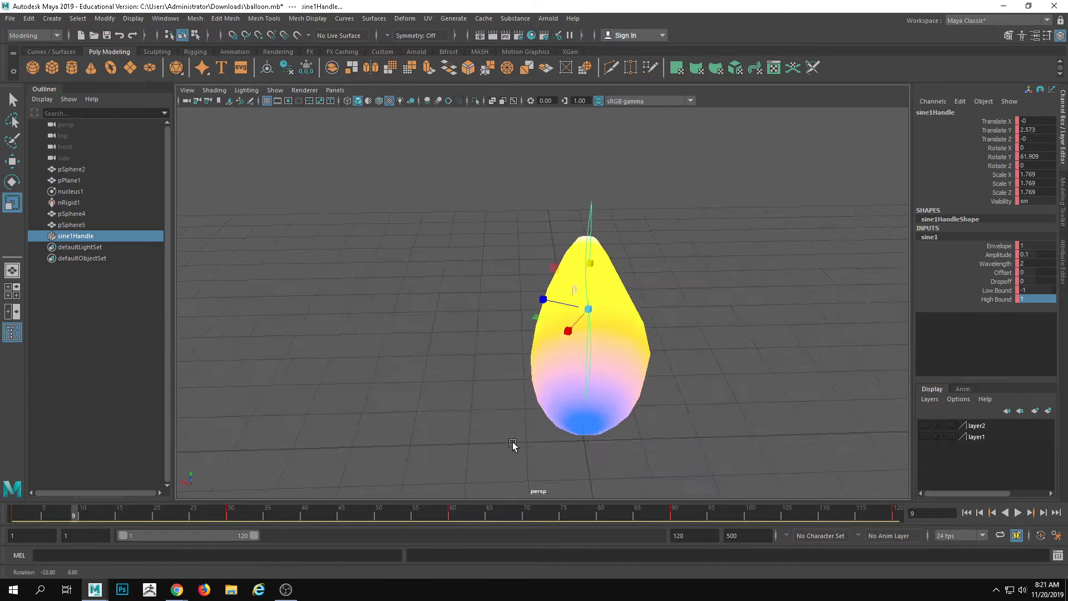
pyautogui.keyDown('alt'); pyautogui.moveTo(513, 442); pyautogui.dragTo(603, 433); pyautogui.keyUp('alt')
pyautogui.keyDown('alt'); pyautogui.moveTo(602, 433); pyautogui.dragTo(536, 410, button='right'); pyautogui.keyUp('alt')
pyautogui.keyDown('alt'); pyautogui.moveTo(535, 411); pyautogui.dragTo(518, 351); pyautogui.keyUp('alt')
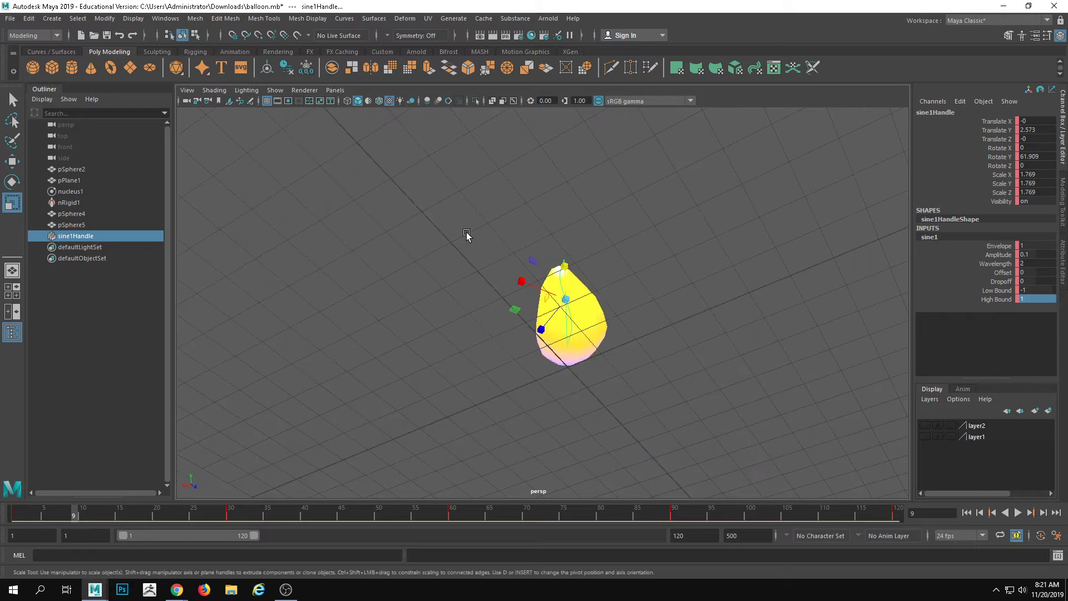
pyautogui.keyDown('alt'); pyautogui.moveTo(563, 238); pyautogui.dragTo(528, 291); pyautogui.keyUp('alt')
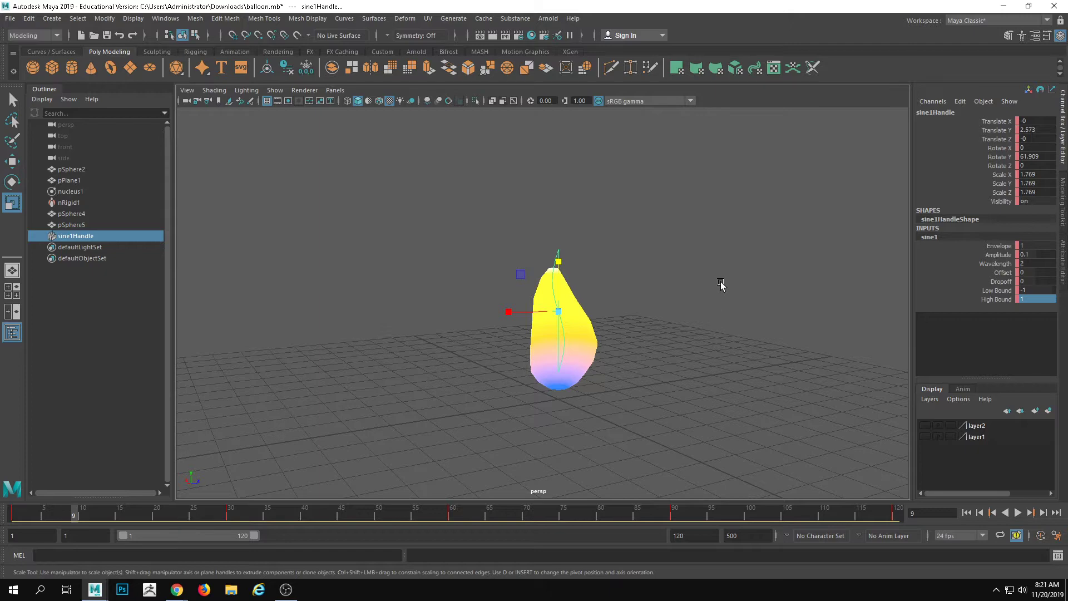
pyautogui.keyDown('alt'); pyautogui.moveTo(649, 361); pyautogui.dragTo(731, 411); pyautogui.keyUp('alt')
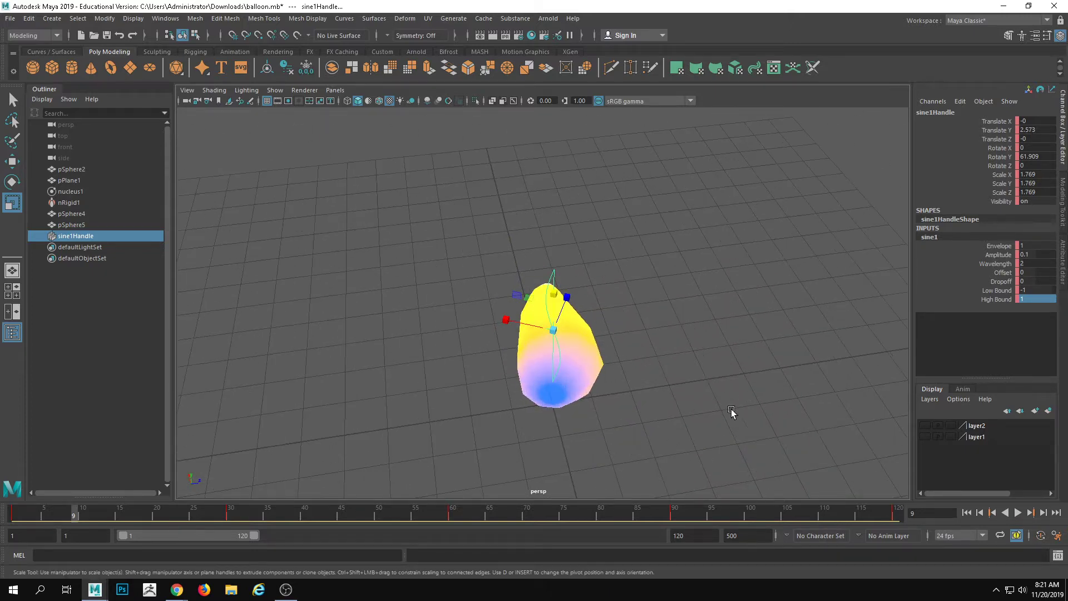
pyautogui.keyDown('alt'); pyautogui.moveTo(646, 393); pyautogui.dragTo(604, 340); pyautogui.keyUp('alt')
# Step: Select the flame together with its sine handle and move them aside along Z, clear of the grid's centre
pyautogui.click(557, 375)
pyautogui.scroll(-3, 564, 375)
pyautogui.moveTo(406, 183); pyautogui.dragTo(638, 380)
pyautogui.press('w')
pyautogui.moveTo(607, 311); pyautogui.dragTo(474, 313)
pyautogui.click(542, 373)
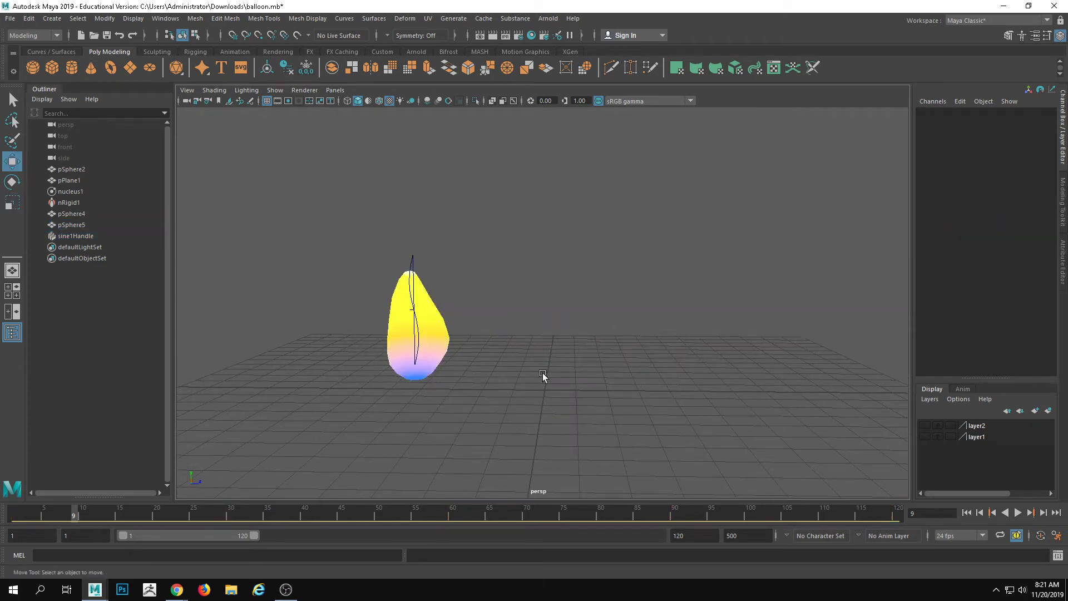
# Step: Create a polygon sphere at the grid's centre and raise it to about 2.12 in Y
pyautogui.keyDown('alt'); pyautogui.moveTo(542, 373); pyautogui.dragTo(483, 365, button='middle'); pyautogui.keyUp('alt')
pyautogui.click(33, 73)
pyautogui.keyDown('alt'); pyautogui.moveTo(479, 275); pyautogui.dragTo(510, 276, button='middle'); pyautogui.keyUp('alt')
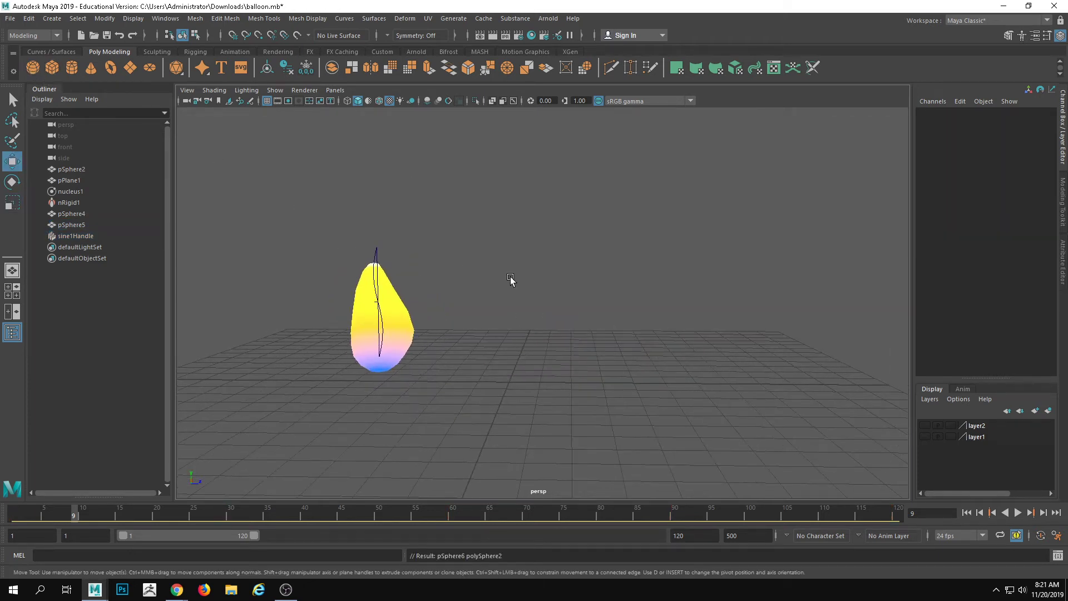
pyautogui.keyDown('alt'); pyautogui.moveTo(608, 288); pyautogui.dragTo(634, 315); pyautogui.keyUp('alt')
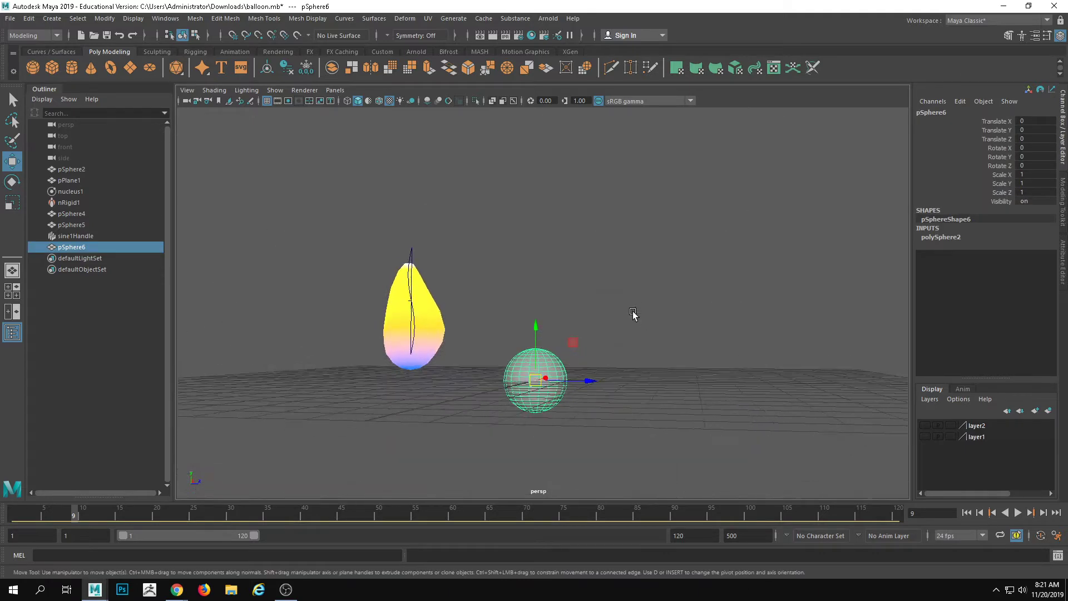
pyautogui.keyDown('alt'); pyautogui.moveTo(635, 315); pyautogui.dragTo(653, 339, button='right'); pyautogui.keyUp('alt')
pyautogui.moveTo(565, 326); pyautogui.dragTo(658, 293)
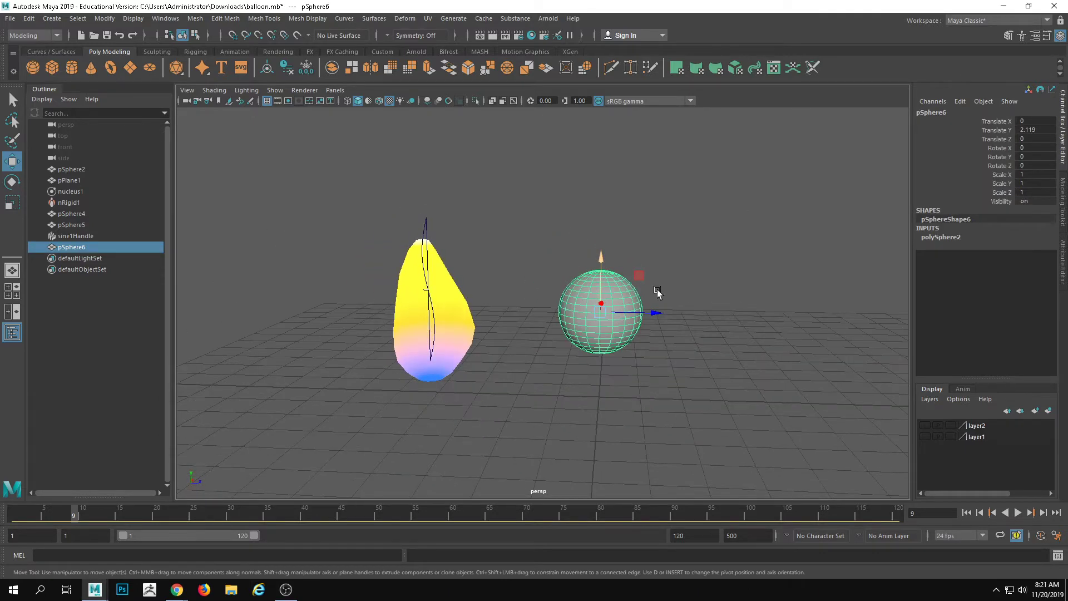
# Step: Set the new sphere's axis and height subdivisions to 10
pyautogui.click(946, 238)
pyautogui.doubleClick(1040, 254)
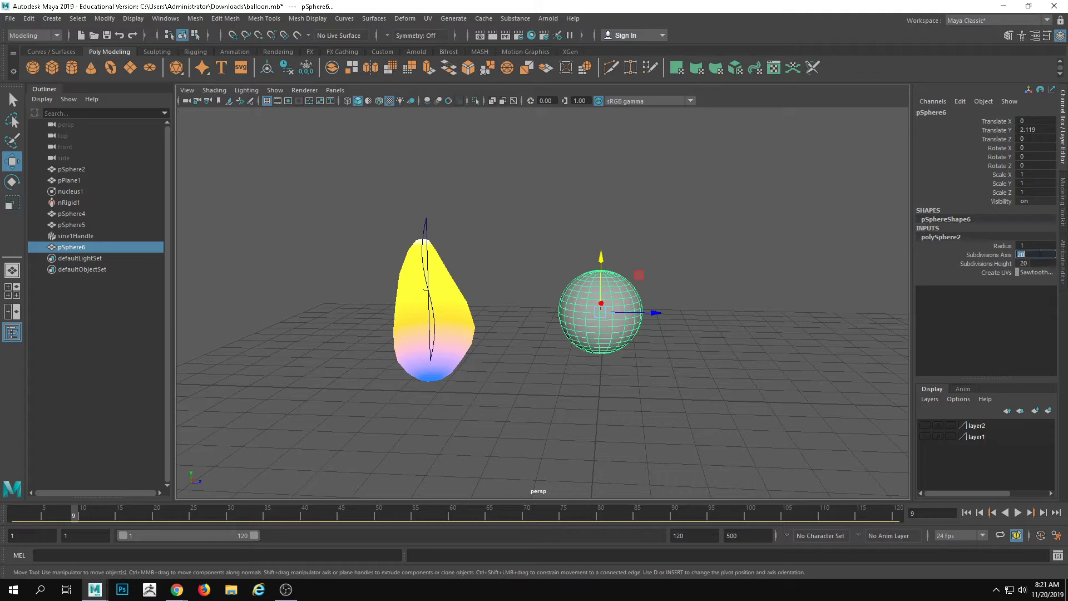
pyautogui.moveTo(1033, 273); pyautogui.dragTo(1033, 271)
pyautogui.click(1033, 256)
pyautogui.click(1037, 263)
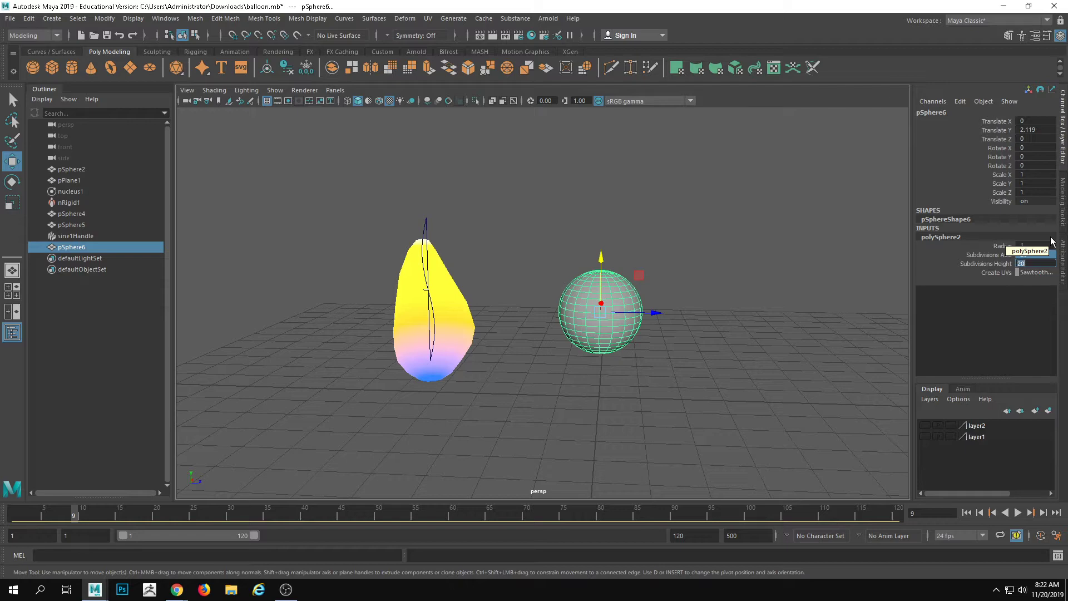
pyautogui.write('10')
pyautogui.press('Return')
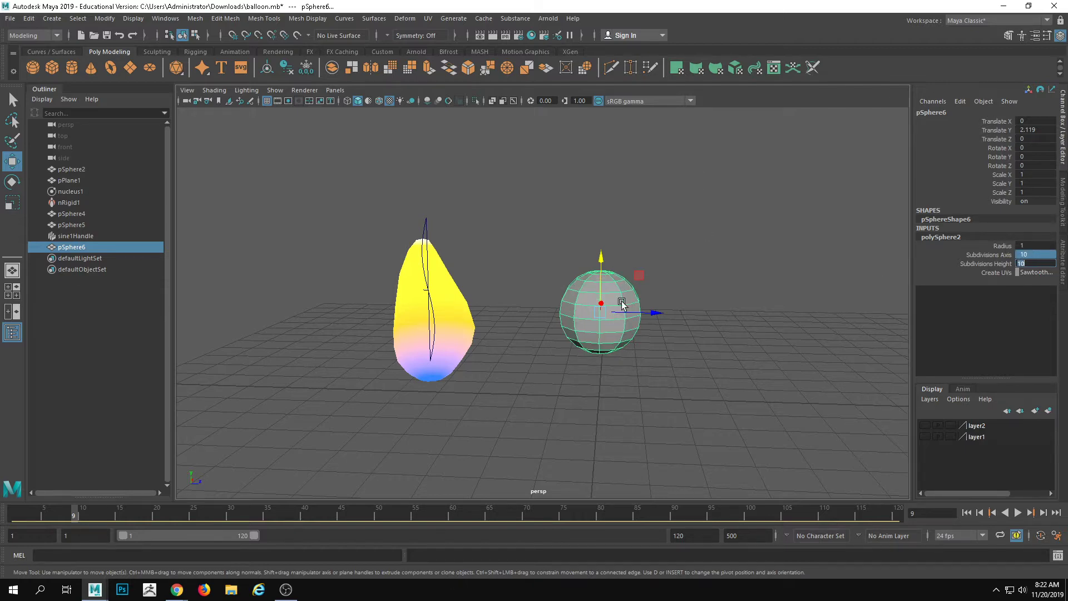
# Step: Enable soft selection, select only the sphere's top faces and raise them to about 4.15 in Y, stretching the sphere upward
pyautogui.keyDown('alt'); pyautogui.moveTo(621, 335); pyautogui.dragTo(632, 360); pyautogui.keyUp('alt')
pyautogui.press('b')
pyautogui.press('F9')
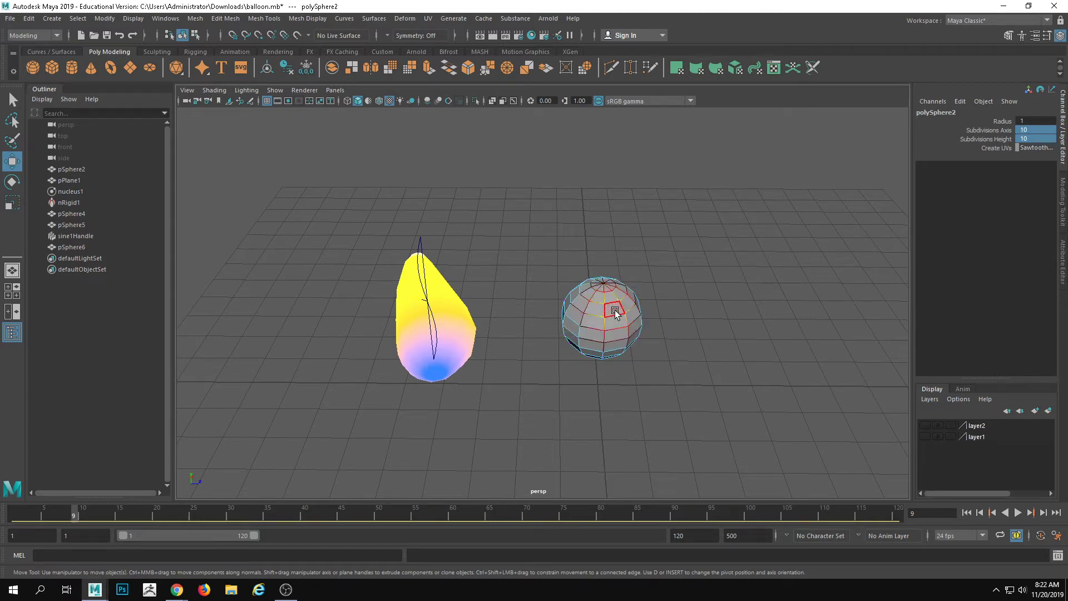
pyautogui.keyDown('alt'); pyautogui.moveTo(615, 309); pyautogui.dragTo(592, 309); pyautogui.keyUp('alt')
pyautogui.scroll(4, 592, 309)
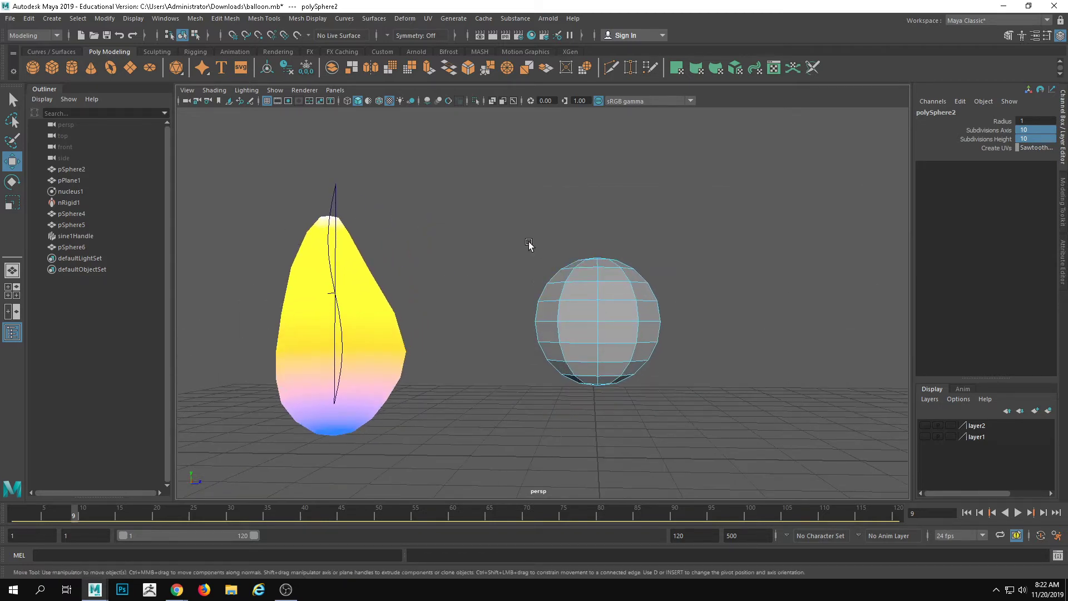
pyautogui.keyDown('alt'); pyautogui.moveTo(530, 241); pyautogui.dragTo(552, 263); pyautogui.keyUp('alt')
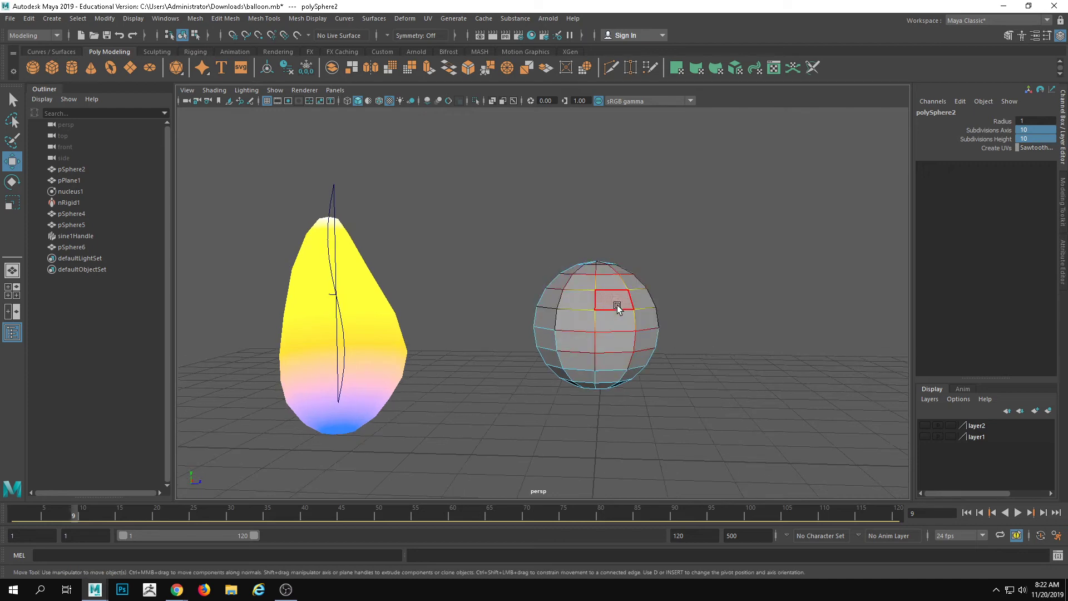
pyautogui.moveTo(505, 232); pyautogui.dragTo(676, 266)
pyautogui.keyDown('ctrl'); pyautogui.moveTo(767, 419); pyautogui.dragTo(448, 287); pyautogui.keyUp('ctrl')
pyautogui.moveTo(633, 374)
pyautogui.keyDown('alt'); pyautogui.mouseDown()
pyautogui.moveTo(660, 392)
pyautogui.moveTo(650, 362)
pyautogui.mouseUp(); pyautogui.keyUp('alt')
pyautogui.moveTo(593, 220); pyautogui.dragTo(592, 155)
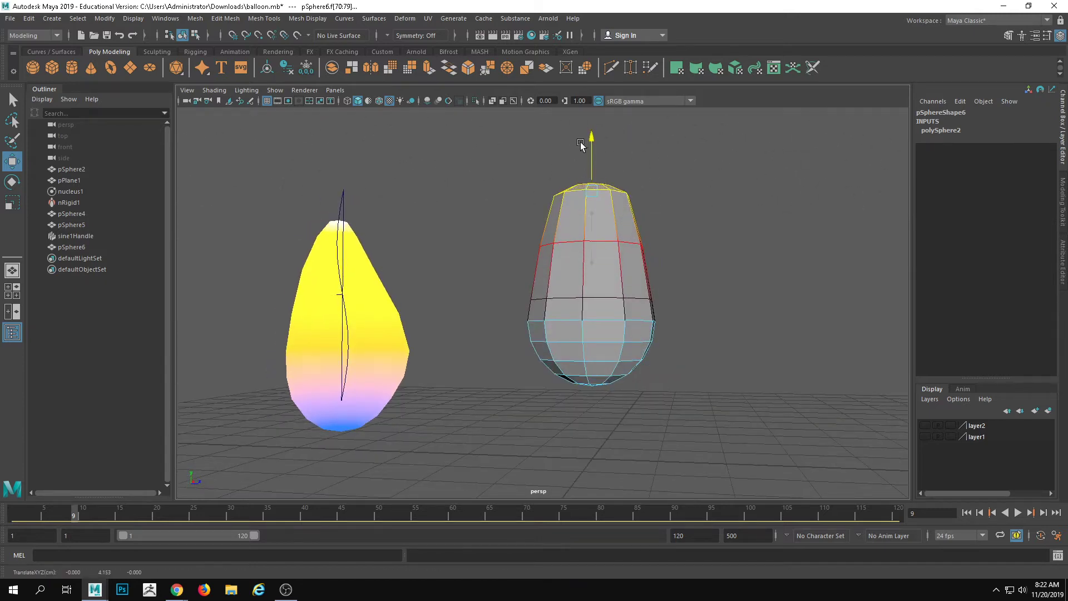
# Step: Scale down the selected top faces to taper the stretched sphere toward its tip
pyautogui.keyDown('alt'); pyautogui.moveTo(616, 310); pyautogui.dragTo(622, 327); pyautogui.keyUp('alt')
pyautogui.press('r')
pyautogui.moveTo(647, 195); pyautogui.dragTo(629, 190)
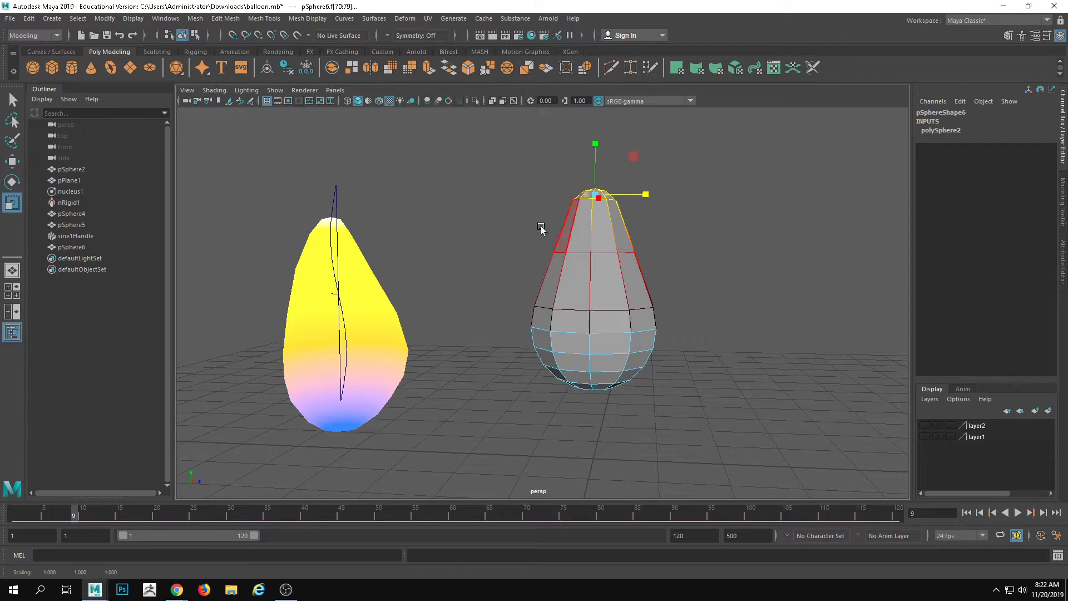
pyautogui.keyDown('alt'); pyautogui.moveTo(592, 274); pyautogui.dragTo(668, 284); pyautogui.keyUp('alt')
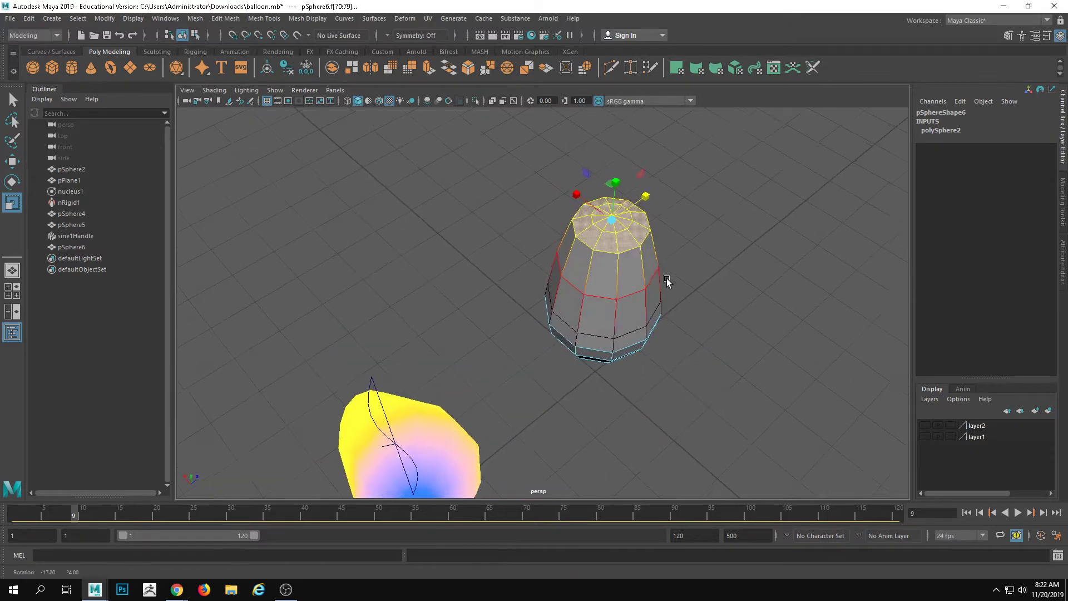
pyautogui.keyDown('alt'); pyautogui.moveTo(626, 250); pyautogui.dragTo(584, 217); pyautogui.keyUp('alt')
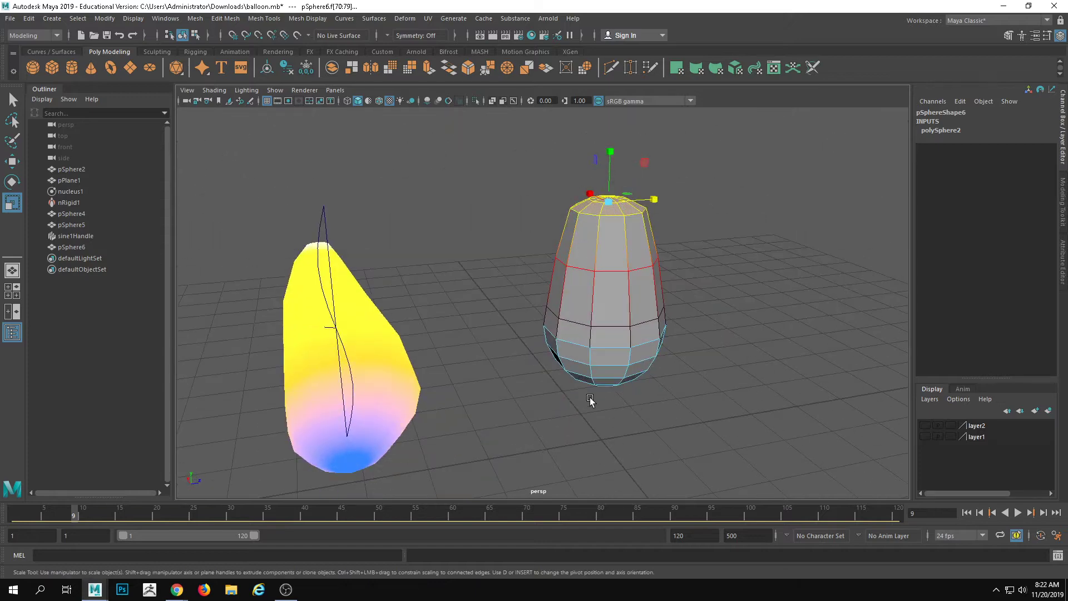
pyautogui.keyDown('alt'); pyautogui.moveTo(623, 270); pyautogui.dragTo(619, 248); pyautogui.keyUp('alt')
# Step: Lower the edge loop just below the tip to about 3.97 in Y and scale it horizontally by about 1.17
pyautogui.moveTo(619, 248); pyautogui.dragTo(635, 205, button='right')
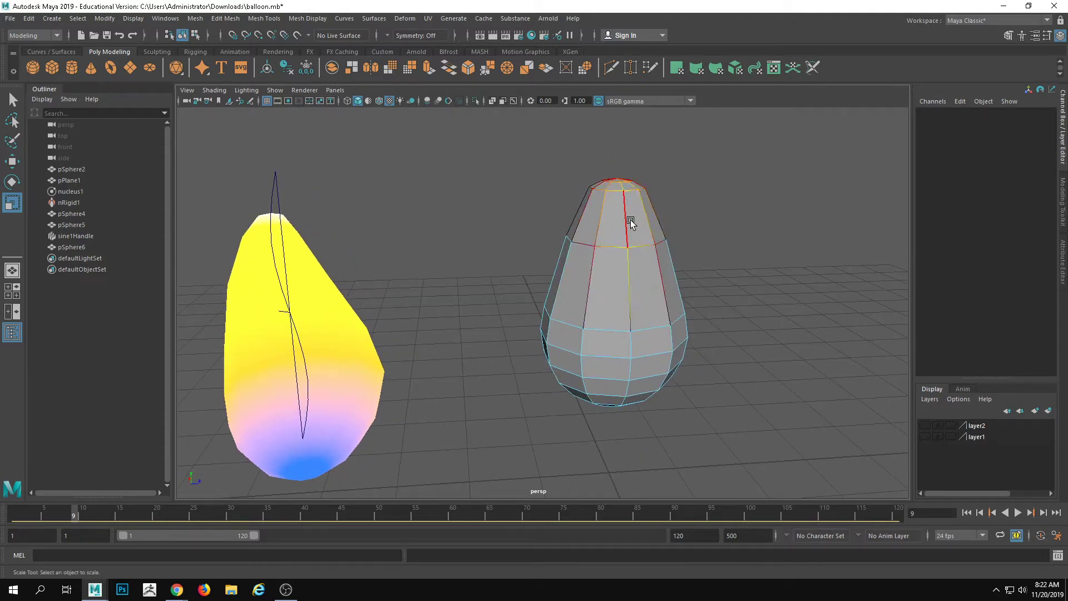
pyautogui.doubleClick(632, 187)
pyautogui.press('w')
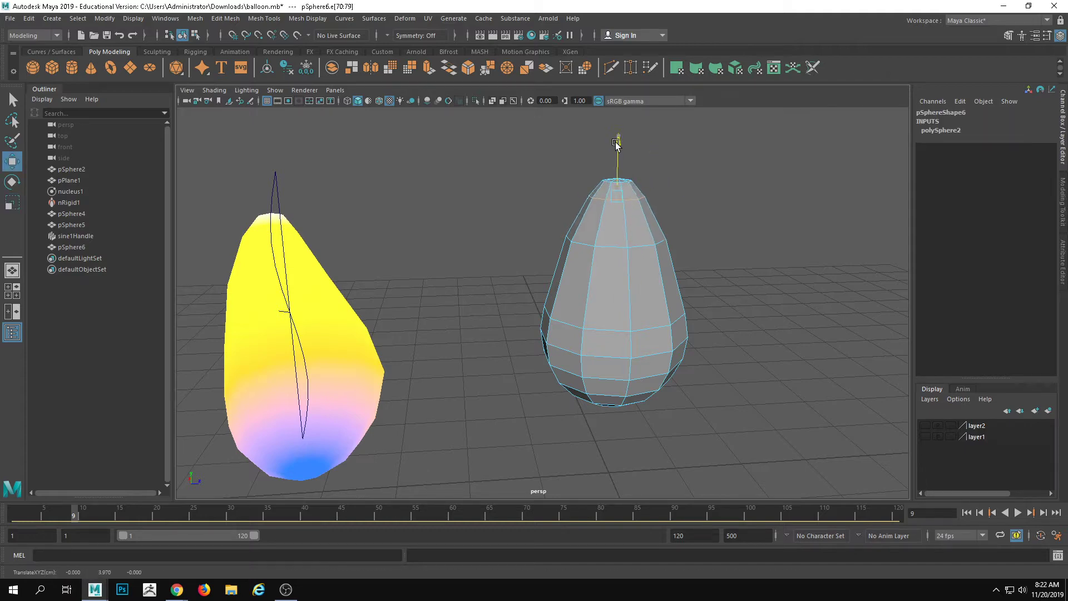
pyautogui.press('r')
pyautogui.moveTo(615, 203); pyautogui.dragTo(623, 202)
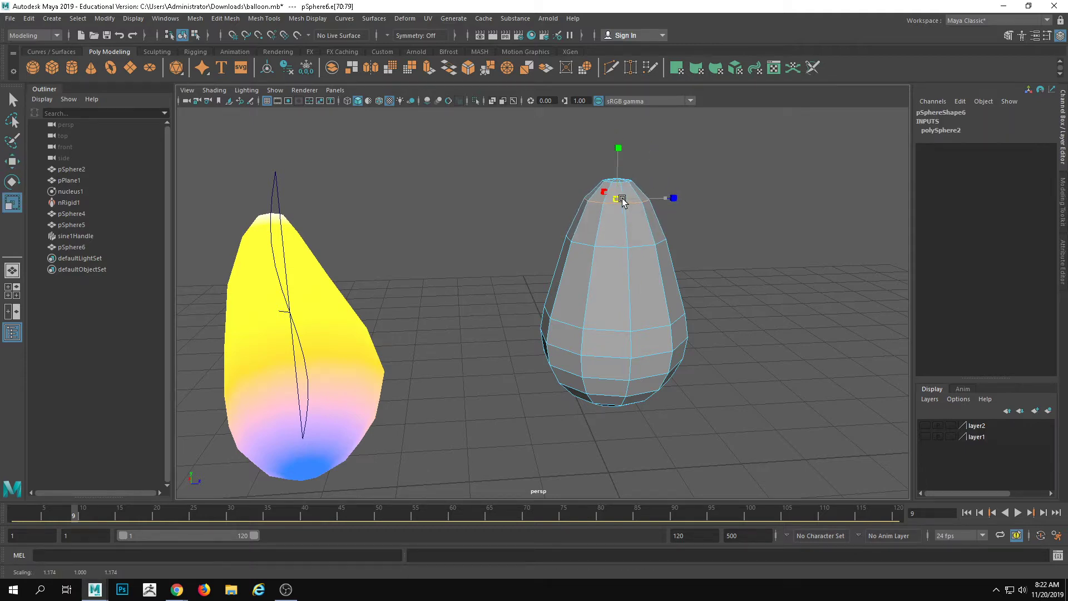
# Step: Return the new shape to object mode and compare its silhouette with the original flame, leaving the new shape selected
pyautogui.keyDown('alt'); pyautogui.moveTo(632, 278); pyautogui.dragTo(615, 261); pyautogui.keyUp('alt')
pyautogui.moveTo(619, 272); pyautogui.dragTo(690, 241, button='right')
pyautogui.moveTo(695, 279)
pyautogui.keyDown('alt'); pyautogui.mouseDown()
pyautogui.moveTo(587, 296)
pyautogui.moveTo(529, 284)
pyautogui.moveTo(697, 273)
pyautogui.mouseUp(); pyautogui.keyUp('alt')
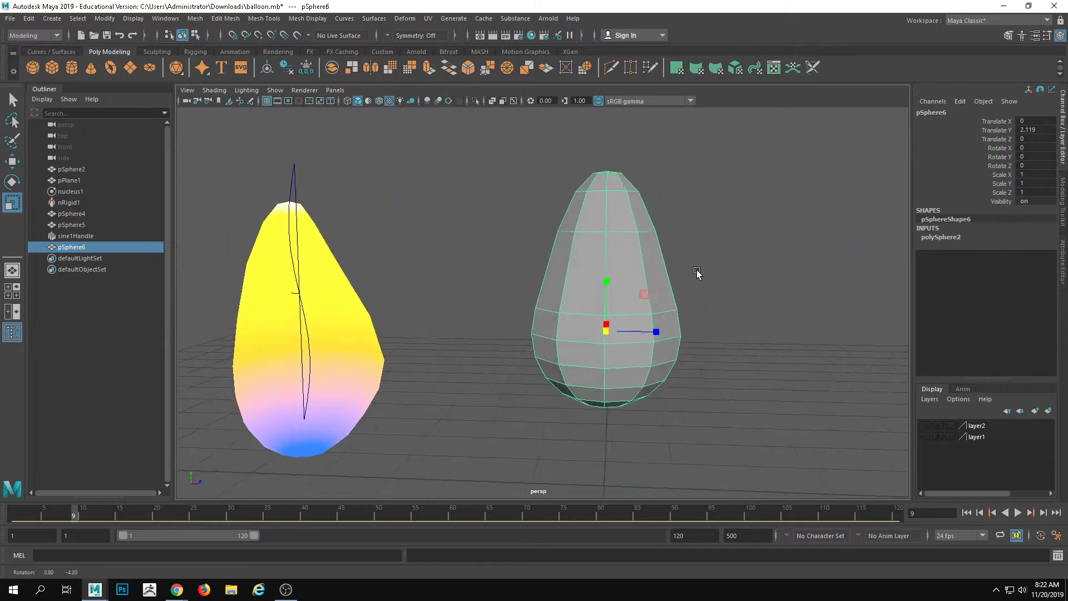
pyautogui.click(348, 361)
pyautogui.click(626, 323)
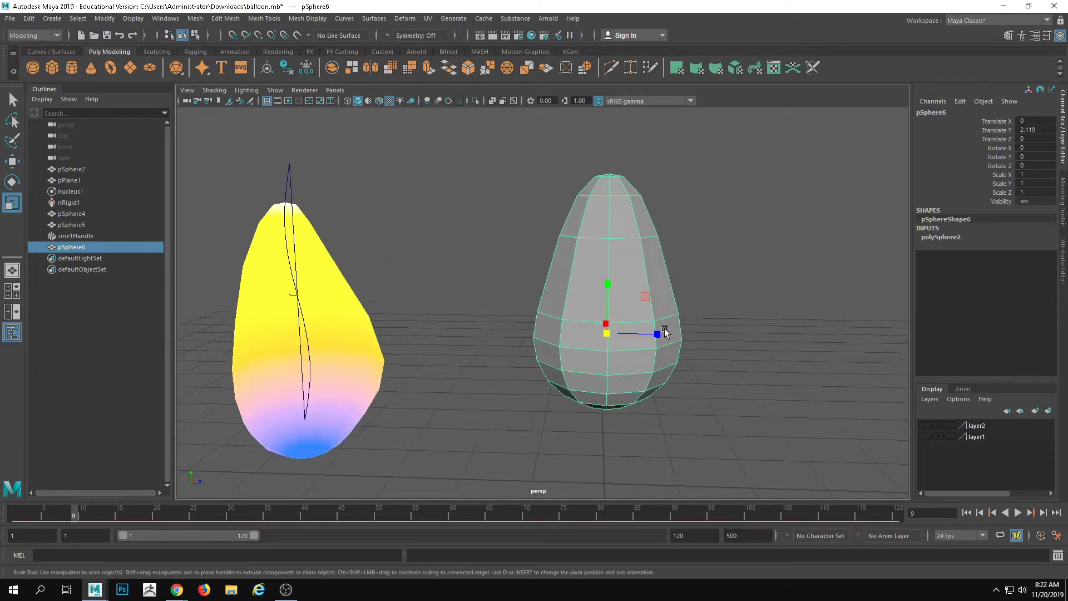
pyautogui.keyDown('alt'); pyautogui.moveTo(665, 333); pyautogui.dragTo(615, 262); pyautogui.keyUp('alt')
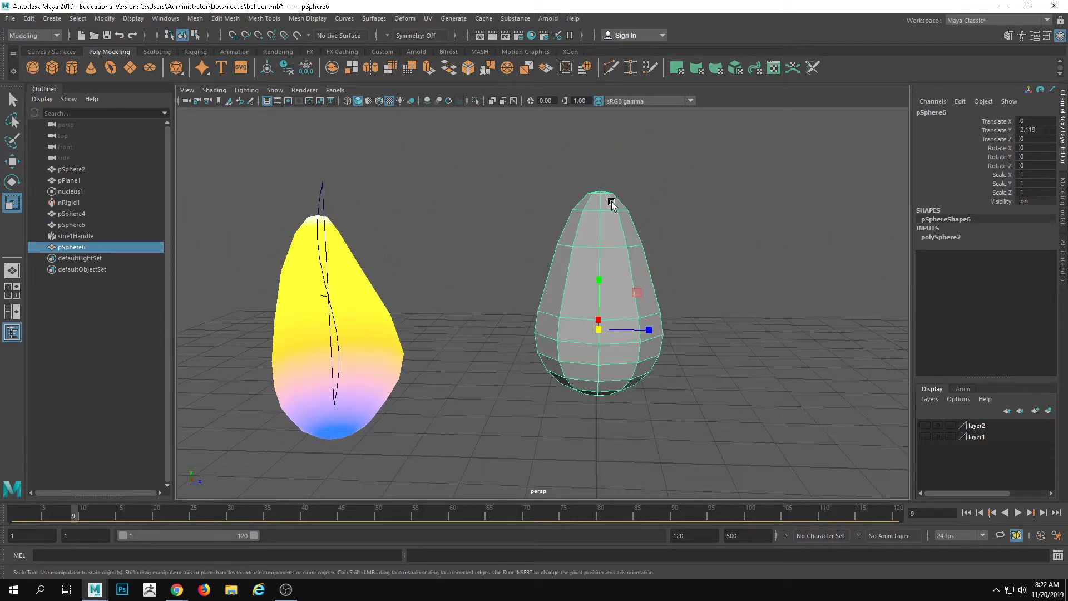
pyautogui.scroll(3, 713, 332)
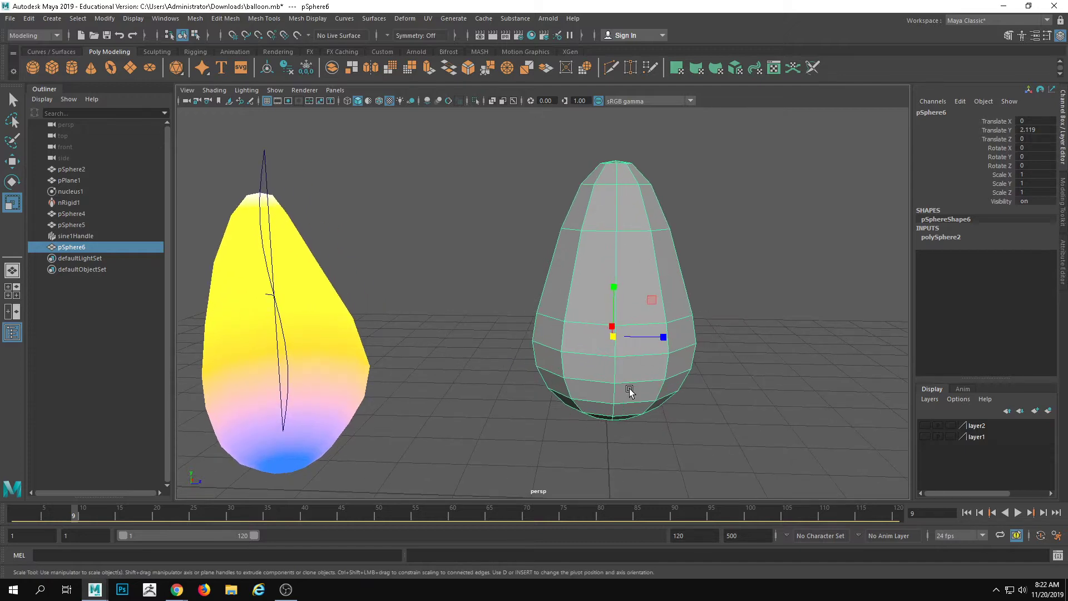
# Step: Insert a horizontal edge loop with Multi-Cut midway through the tall band of upper faces and return the new shape to object mode
pyautogui.keyDown('alt'); pyautogui.moveTo(629, 392); pyautogui.dragTo(643, 303); pyautogui.keyUp('alt')
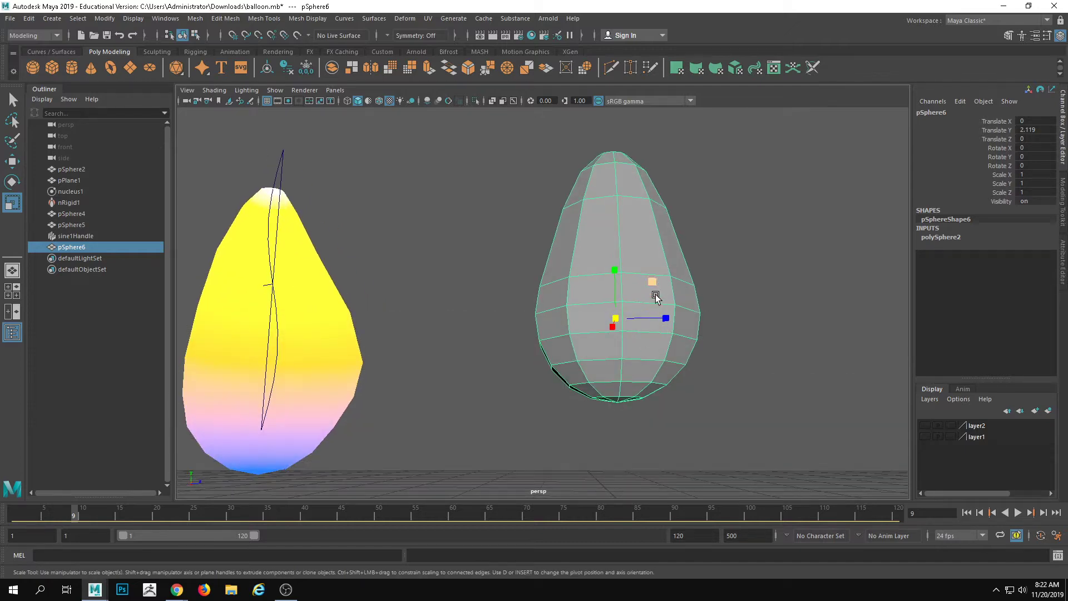
pyautogui.keyDown('alt'); pyautogui.moveTo(618, 262); pyautogui.dragTo(629, 338); pyautogui.keyUp('alt')
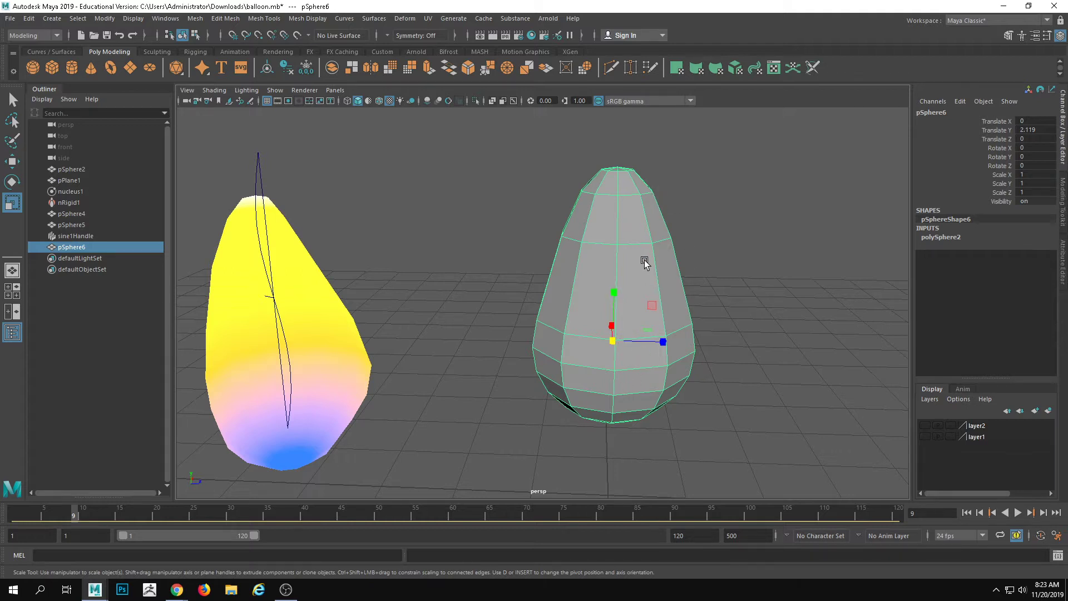
pyautogui.keyDown('alt'); pyautogui.moveTo(654, 250); pyautogui.dragTo(676, 264); pyautogui.keyUp('alt')
pyautogui.keyDown('alt'); pyautogui.moveTo(663, 324); pyautogui.dragTo(670, 316); pyautogui.keyUp('alt')
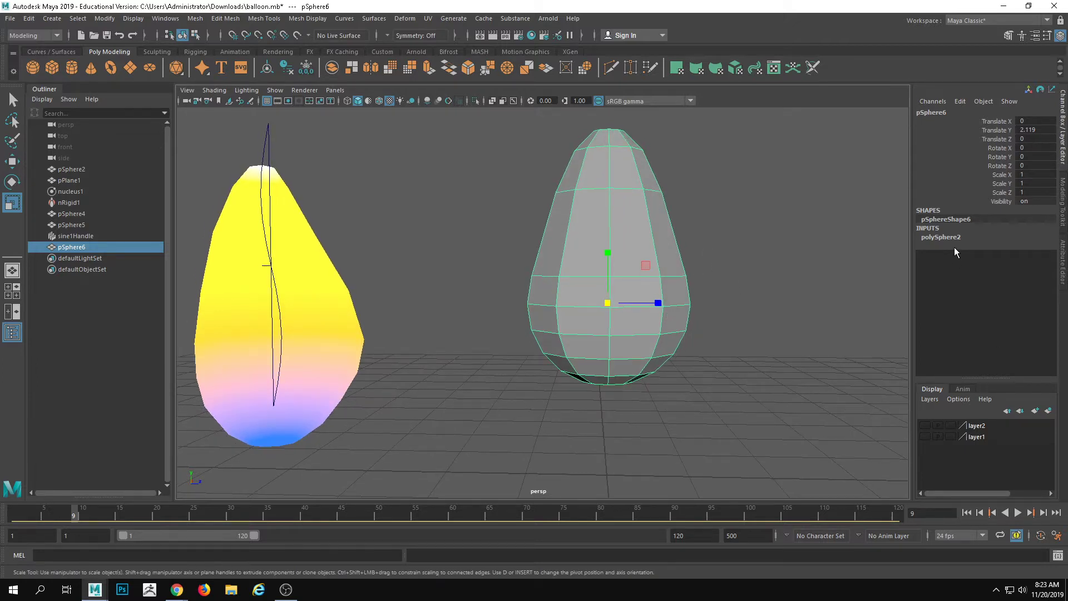
pyautogui.click(1063, 254)
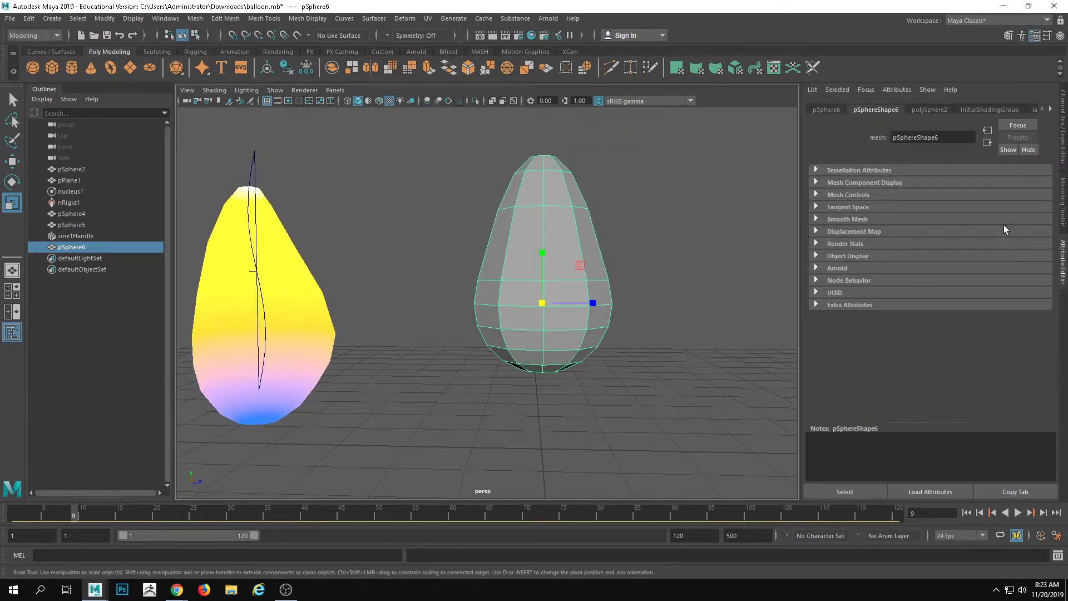
pyautogui.click(1009, 36)
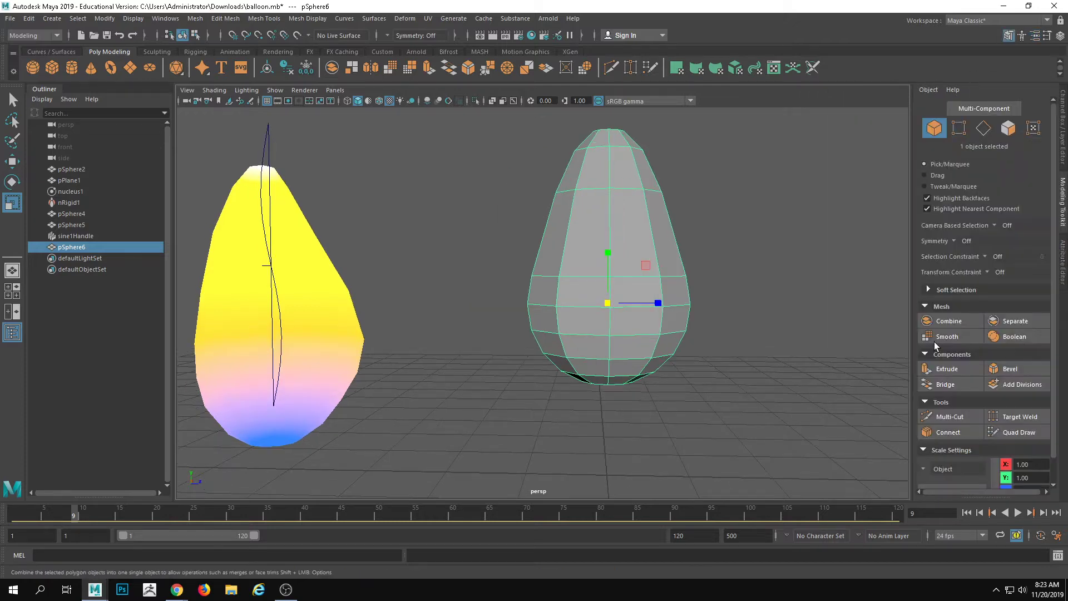
pyautogui.click(963, 416)
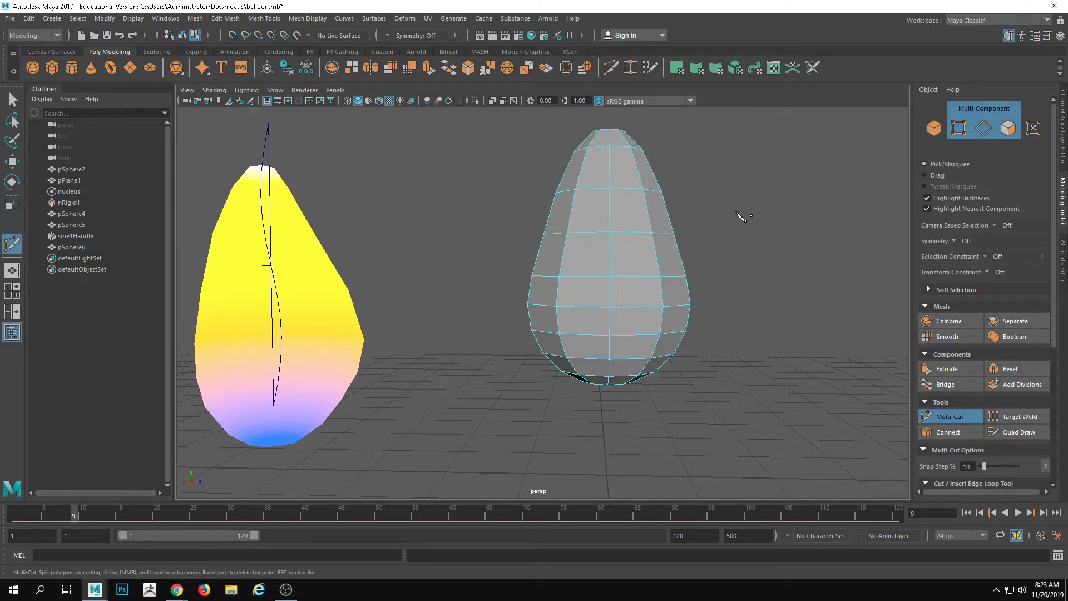
pyautogui.keyDown('alt'); pyautogui.moveTo(615, 225); pyautogui.dragTo(632, 303); pyautogui.keyUp('alt')
pyautogui.press('w')
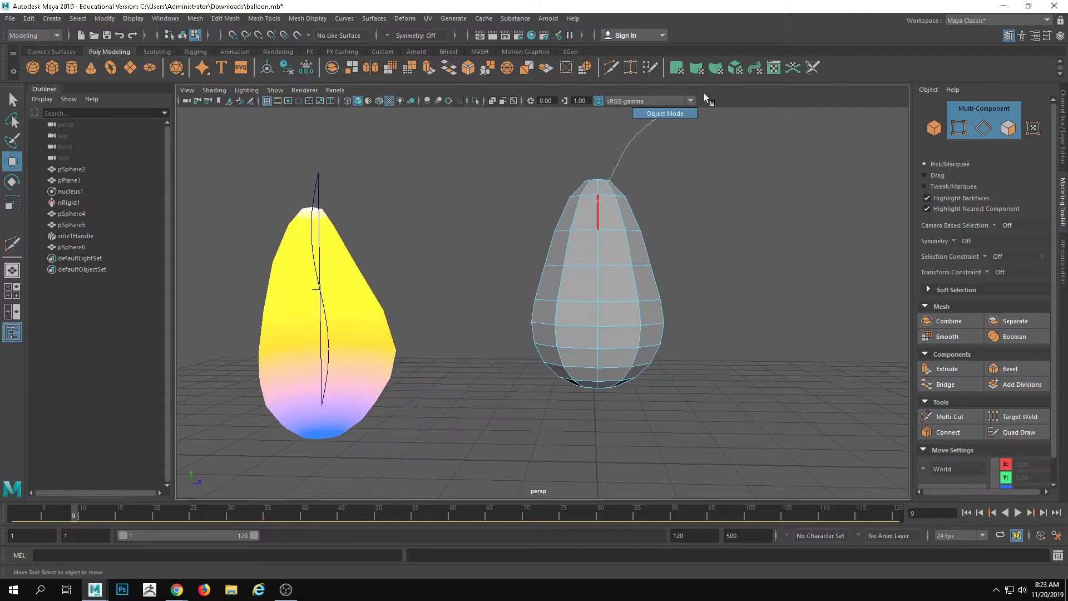
pyautogui.click(587, 300)
# Step: Try retopologizing the new shape with the polyRetopo command and a Target Face Count of 150
pyautogui.click(95, 551)
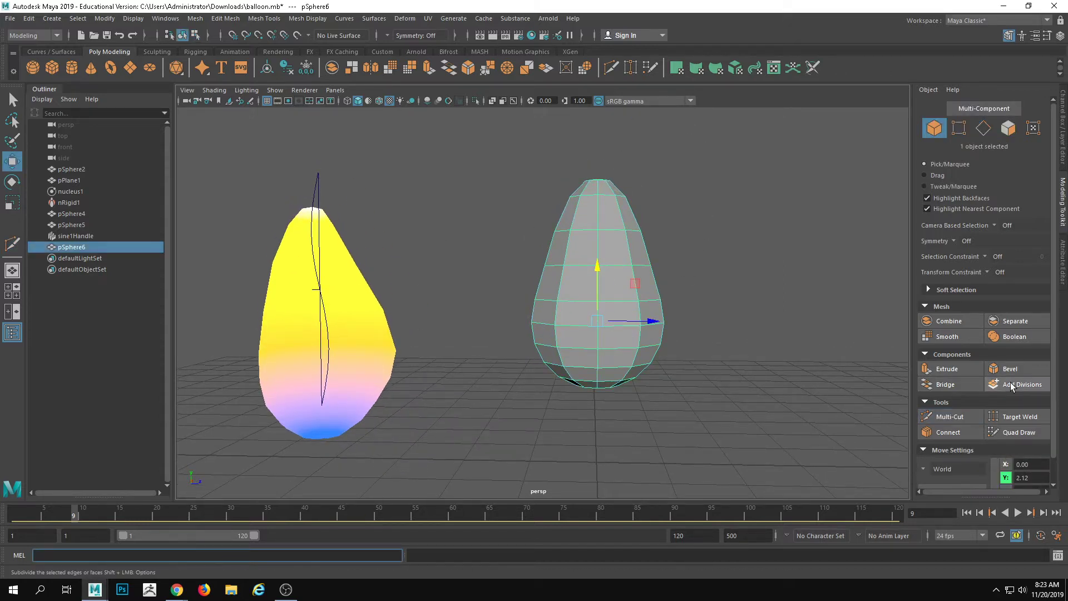
pyautogui.write('polyRetopo;')
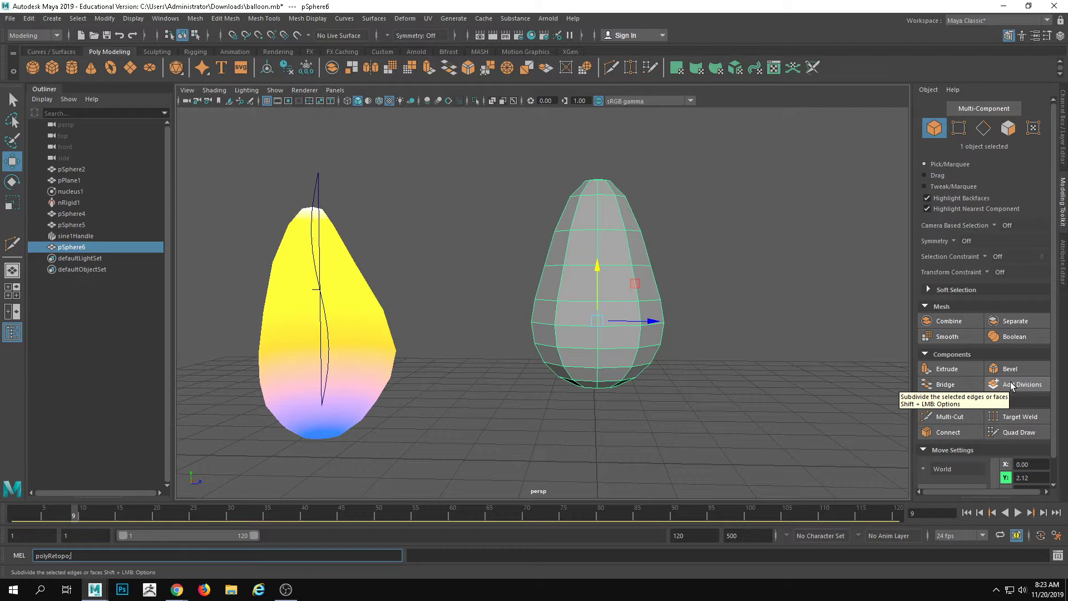
pyautogui.click(1012, 385)
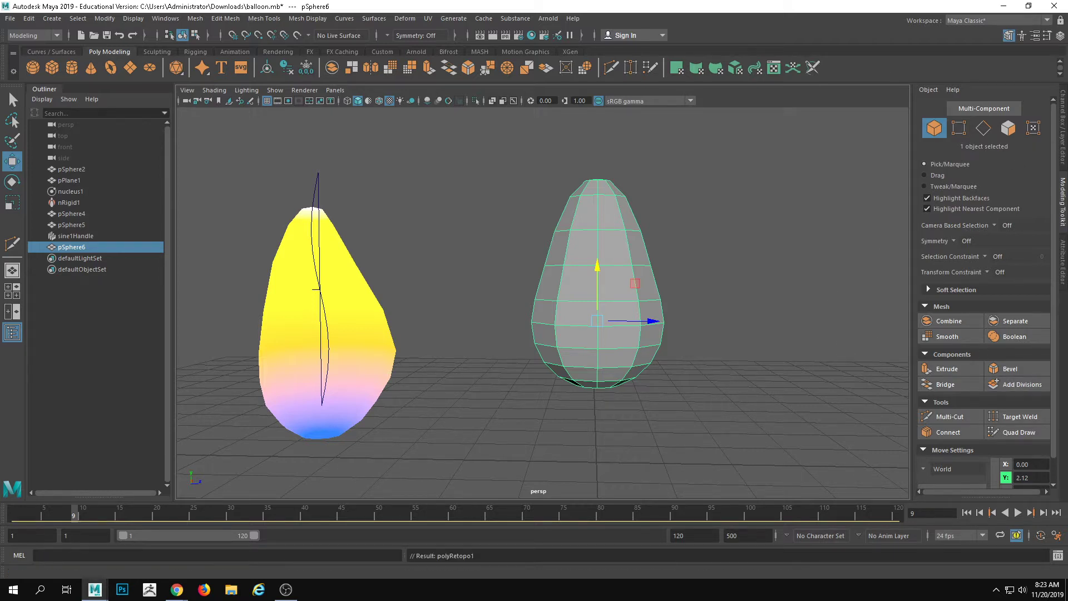
pyautogui.click(1062, 152)
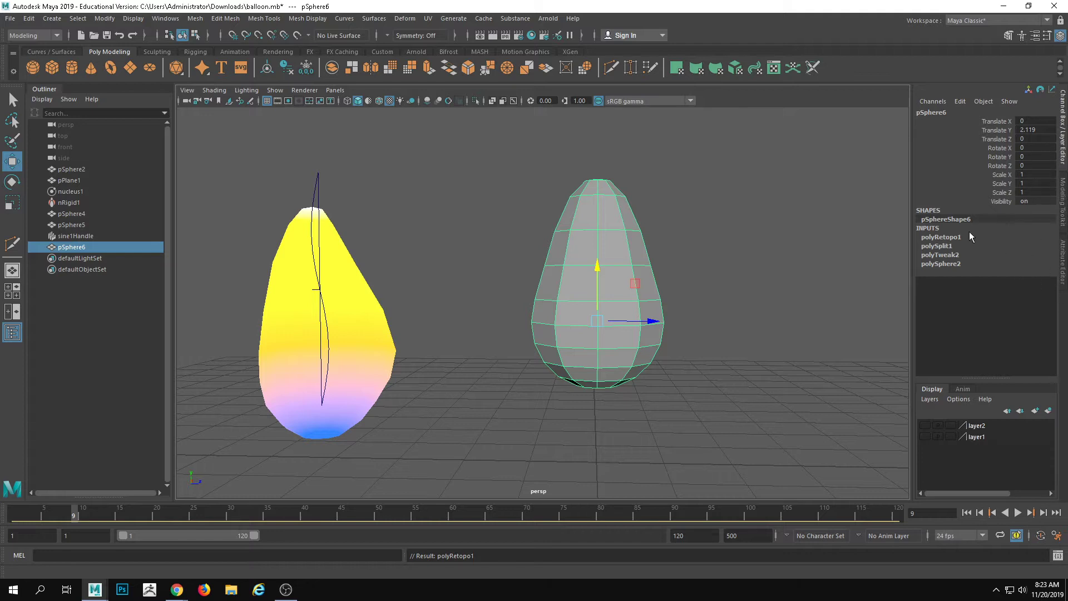
pyautogui.click(946, 237)
pyautogui.keyDown('alt'); pyautogui.moveTo(735, 279); pyautogui.dragTo(747, 294); pyautogui.keyUp('alt')
pyautogui.doubleClick(1033, 270)
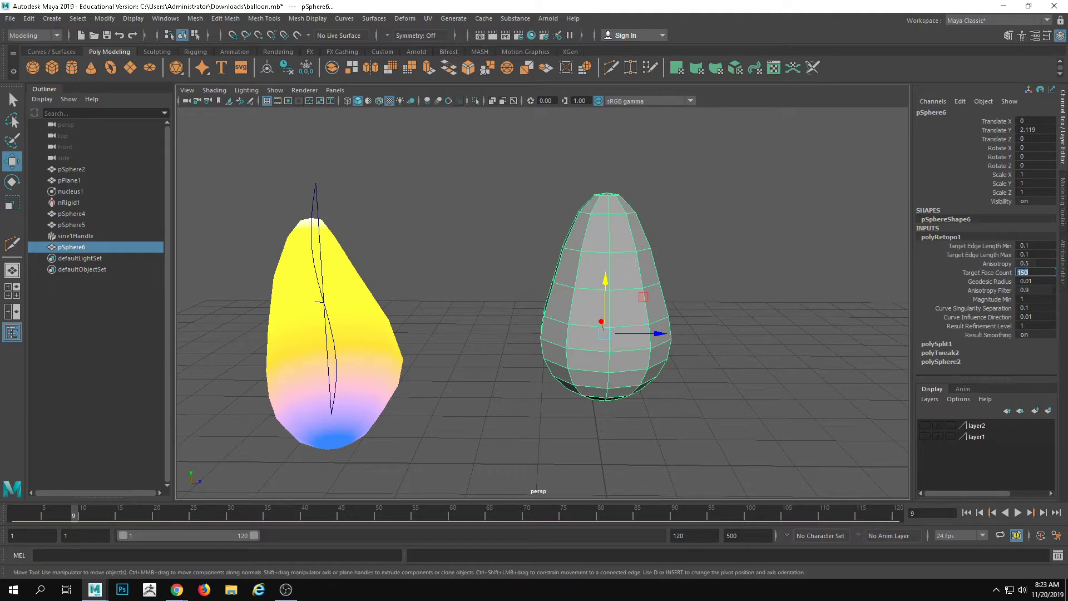
# Step: Undo the target face count change and the retopology of the new shape
pyautogui.keyDown('alt'); pyautogui.moveTo(693, 444); pyautogui.dragTo(613, 378); pyautogui.keyUp('alt')
pyautogui.hotkey('ctrl', 'z')
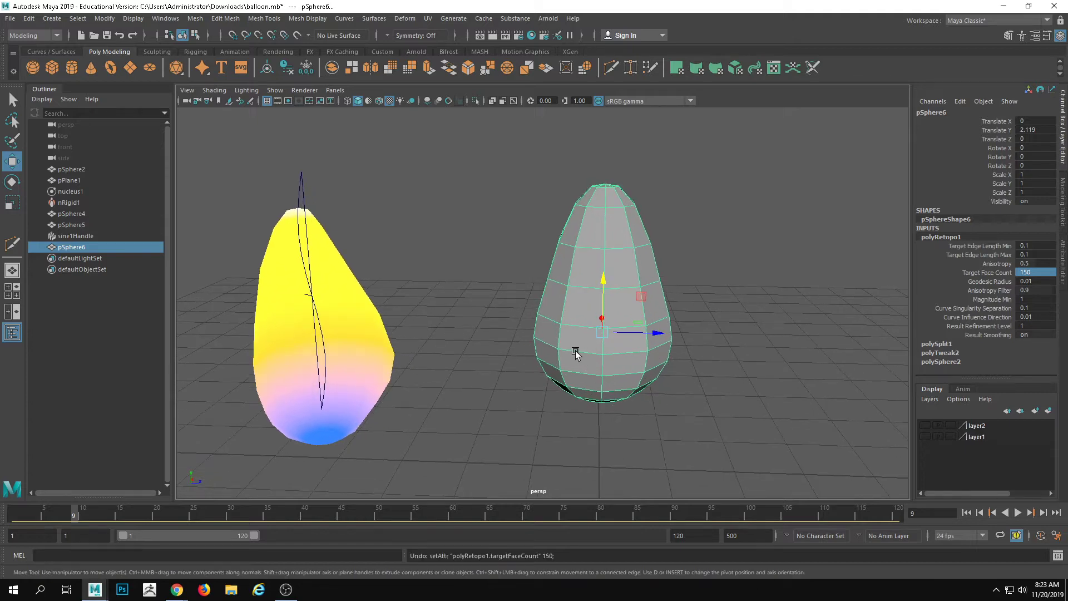
pyautogui.hotkey('ctrl', 'z')
# Step: Try remeshing the new shape with the polyRemesh command, check its remesh attributes and undo the operation
pyautogui.keyDown('alt'); pyautogui.moveTo(727, 288); pyautogui.dragTo(732, 331, button='middle'); pyautogui.keyUp('alt')
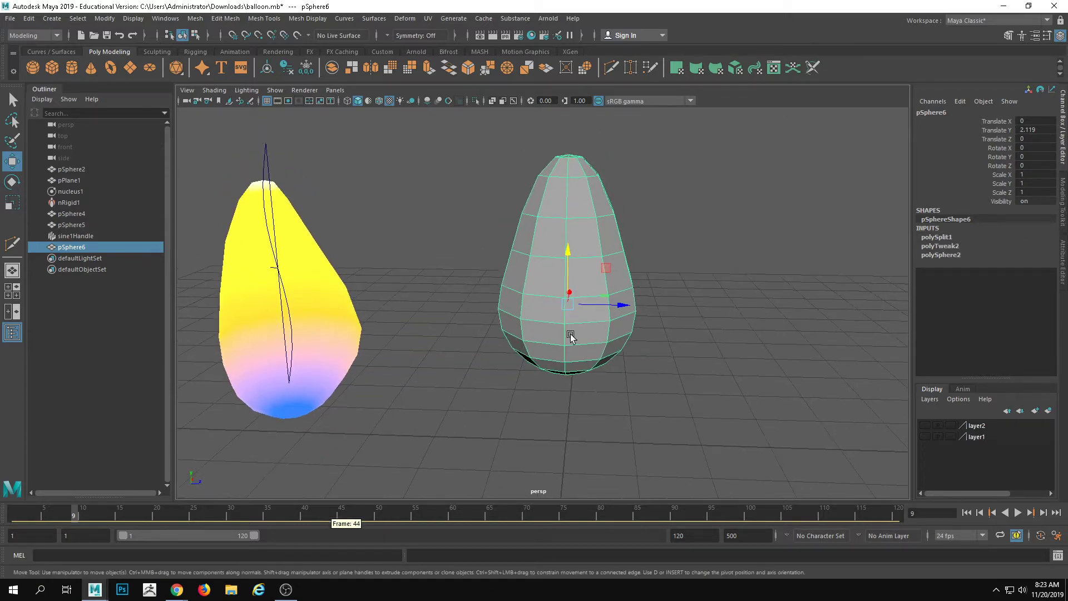
pyautogui.click(167, 555)
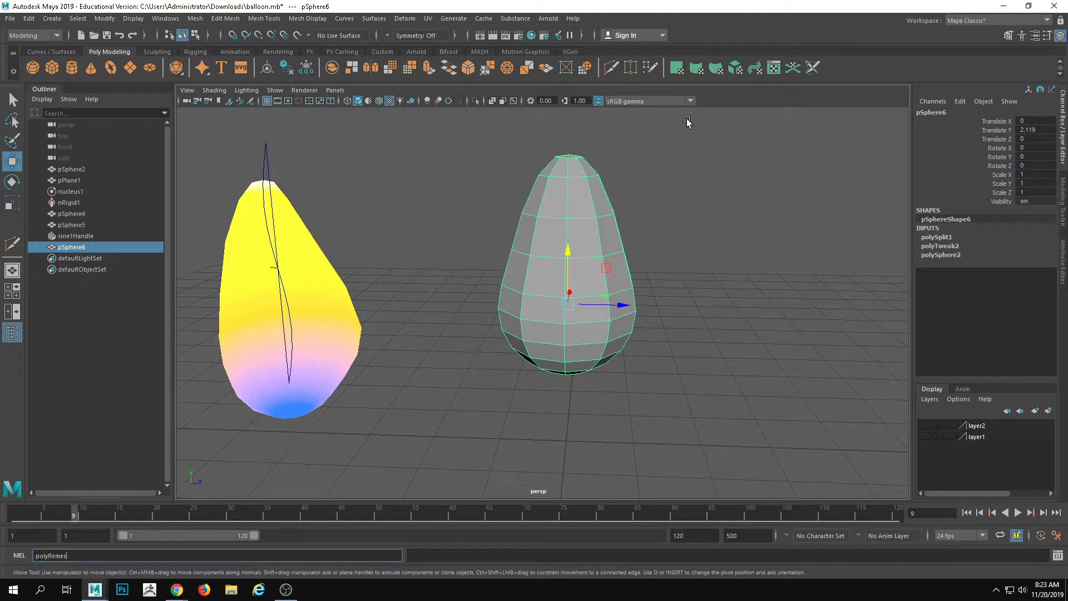
pyautogui.press('Return')
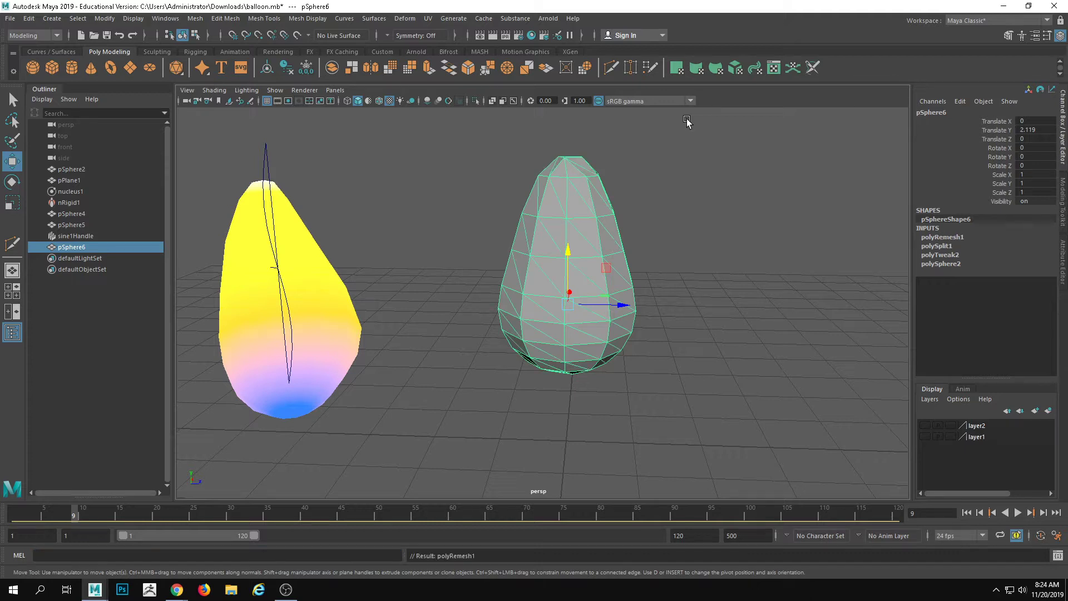
pyautogui.click(957, 237)
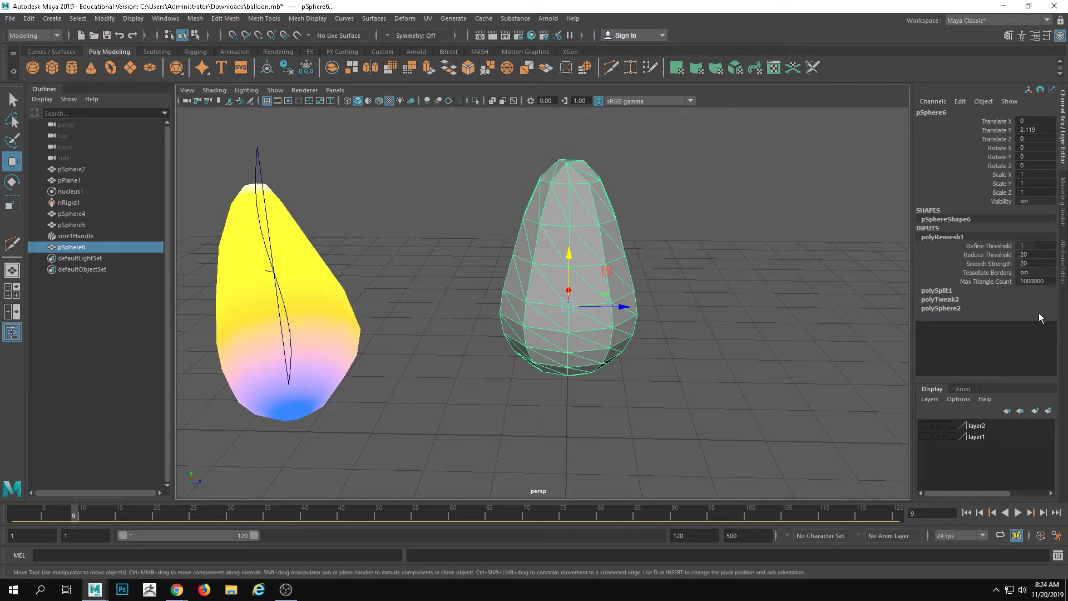
pyautogui.keyDown('alt'); pyautogui.moveTo(720, 336); pyautogui.dragTo(559, 333); pyautogui.keyUp('alt')
pyautogui.hotkey('ctrl', 'z')
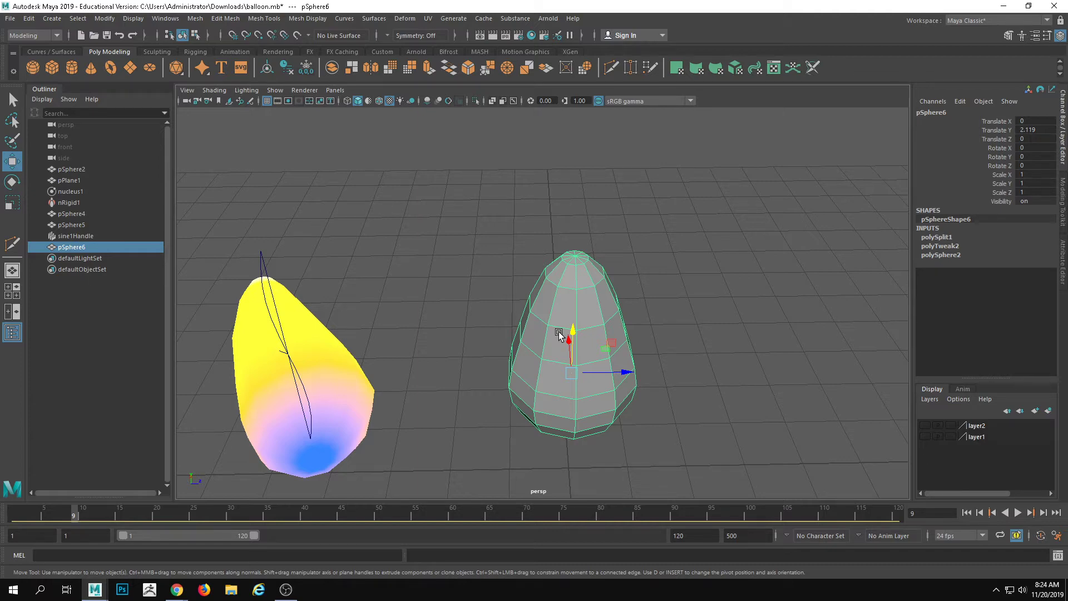
# Step: Examine the new shape's faceted surface from several angles beside the original flame, both selected and deselected
pyautogui.keyDown('alt'); pyautogui.moveTo(558, 333); pyautogui.dragTo(547, 340); pyautogui.keyUp('alt')
pyautogui.keyDown('alt'); pyautogui.moveTo(732, 356); pyautogui.dragTo(623, 343); pyautogui.keyUp('alt')
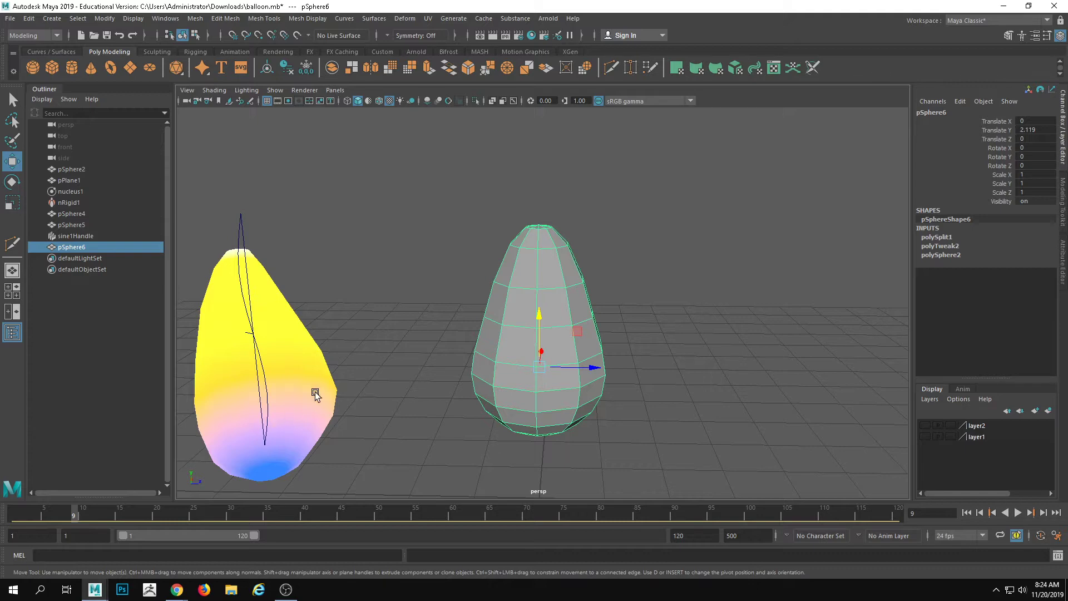
pyautogui.keyDown('alt'); pyautogui.moveTo(601, 374); pyautogui.dragTo(649, 362); pyautogui.keyUp('alt')
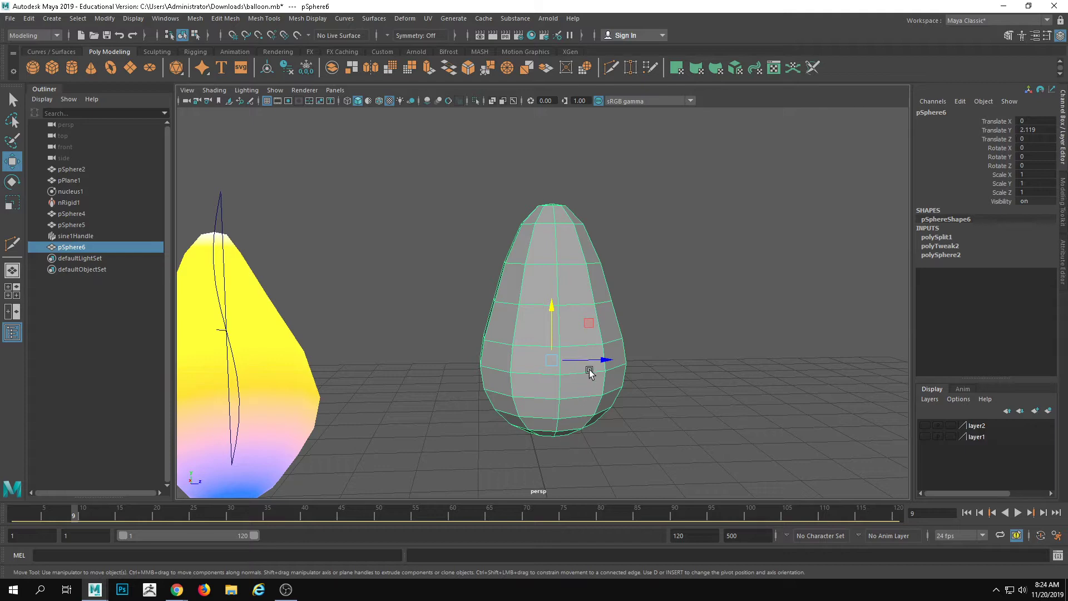
pyautogui.keyDown('alt'); pyautogui.moveTo(525, 312); pyautogui.dragTo(601, 291); pyautogui.keyUp('alt')
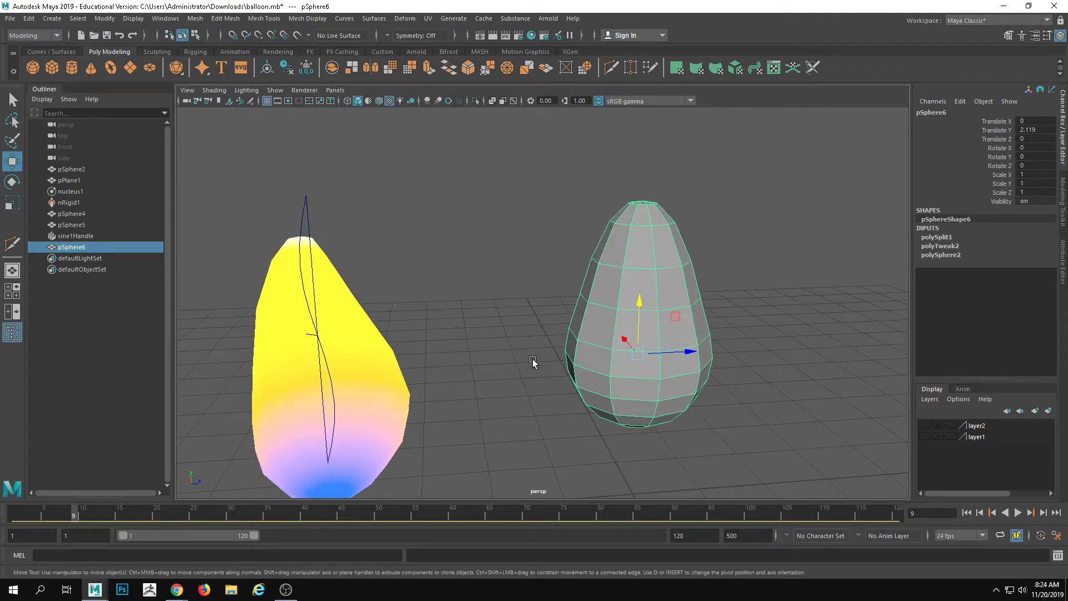
pyautogui.keyDown('alt'); pyautogui.moveTo(533, 362); pyautogui.dragTo(532, 401); pyautogui.keyUp('alt')
pyautogui.click(537, 402)
pyautogui.keyDown('alt'); pyautogui.moveTo(545, 403); pyautogui.dragTo(452, 374, button='middle'); pyautogui.keyUp('alt')
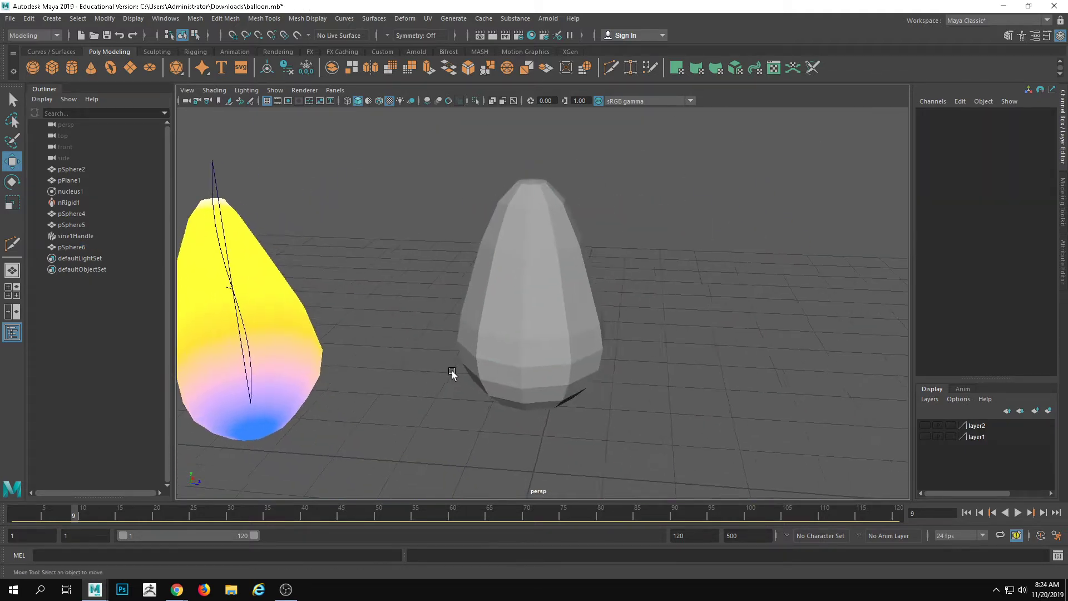
pyautogui.moveTo(452, 374)
pyautogui.keyDown('alt'); pyautogui.mouseDown()
pyautogui.moveTo(458, 394)
pyautogui.moveTo(459, 378)
pyautogui.mouseUp(); pyautogui.keyUp('alt')
pyautogui.click(515, 335)
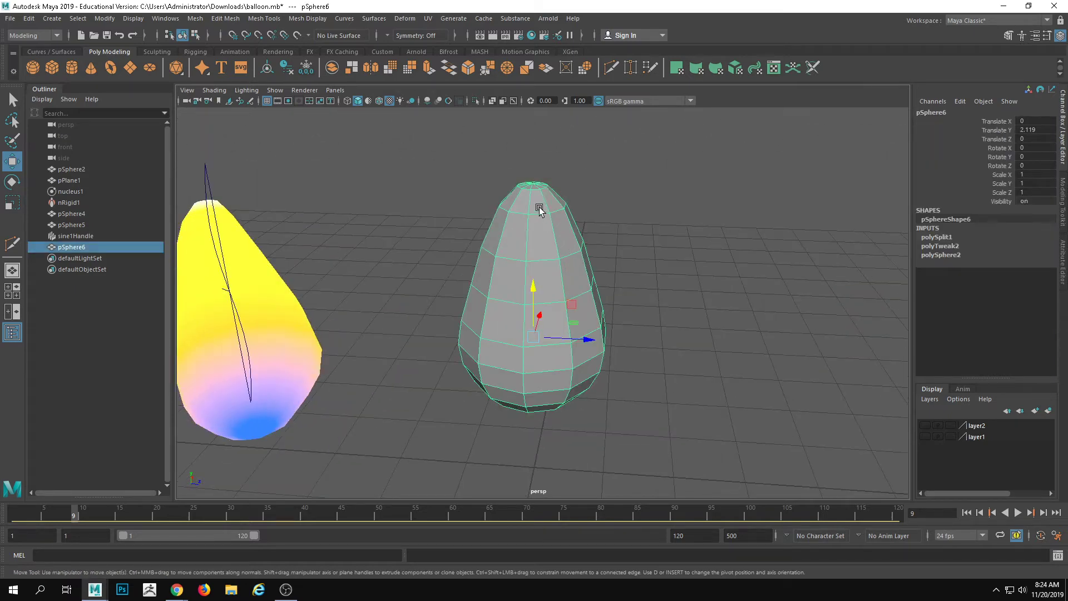
pyautogui.click(687, 369)
# Step: Soften all edges of the new flame shape and check its shading from the side
pyautogui.keyDown('alt'); pyautogui.moveTo(558, 219); pyautogui.dragTo(566, 279); pyautogui.keyUp('alt')
pyautogui.click(549, 291)
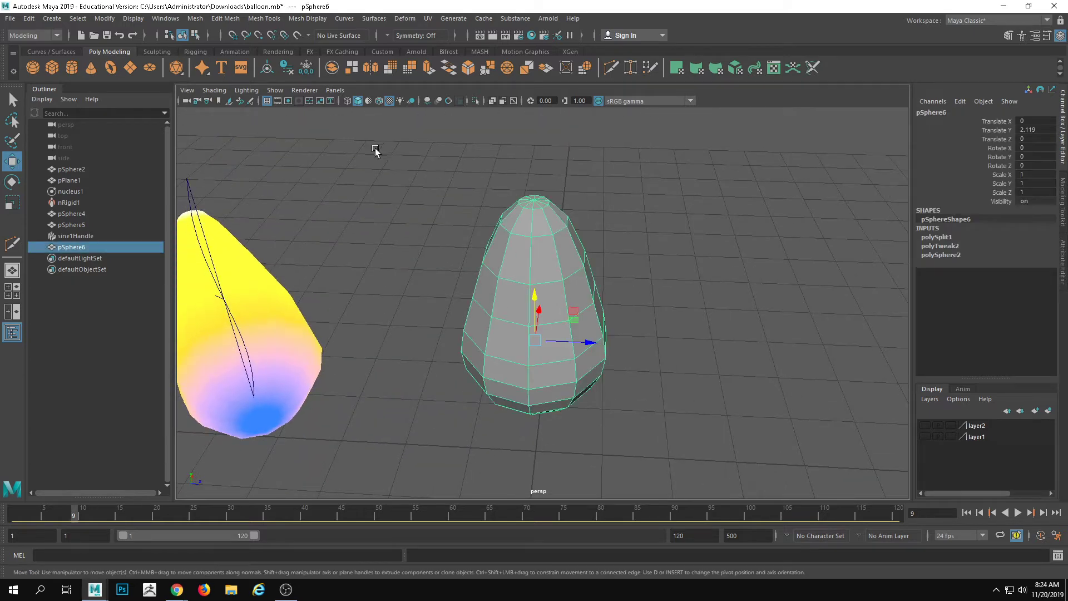
pyautogui.click(306, 19)
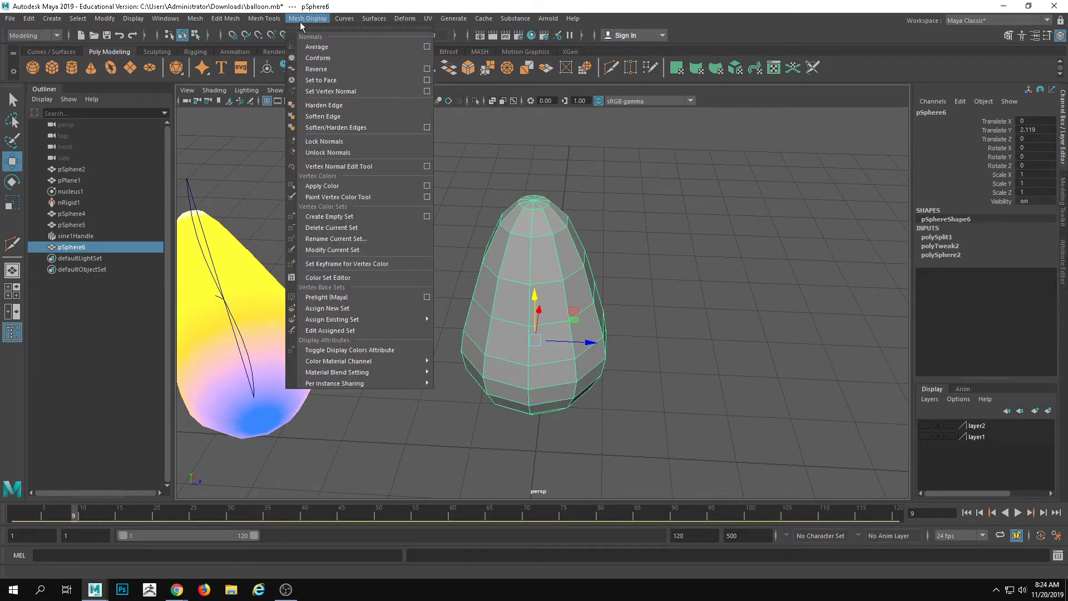
pyautogui.click(323, 117)
pyautogui.click(696, 296)
pyautogui.keyDown('alt'); pyautogui.moveTo(697, 296); pyautogui.dragTo(618, 310); pyautogui.keyUp('alt')
pyautogui.click(544, 317)
pyautogui.keyDown('alt'); pyautogui.moveTo(544, 318); pyautogui.dragTo(639, 320); pyautogui.keyUp('alt')
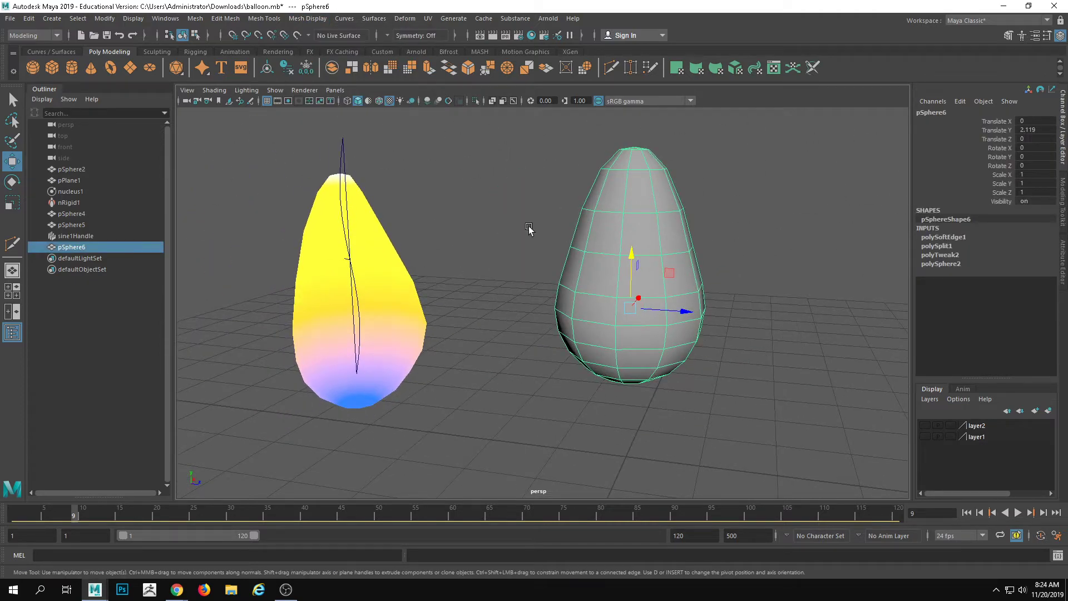
# Step: Smooth the new flame shape's mesh with 1 division and leave the shape selected for moving
pyautogui.click(225, 18)
pyautogui.moveTo(195, 18)
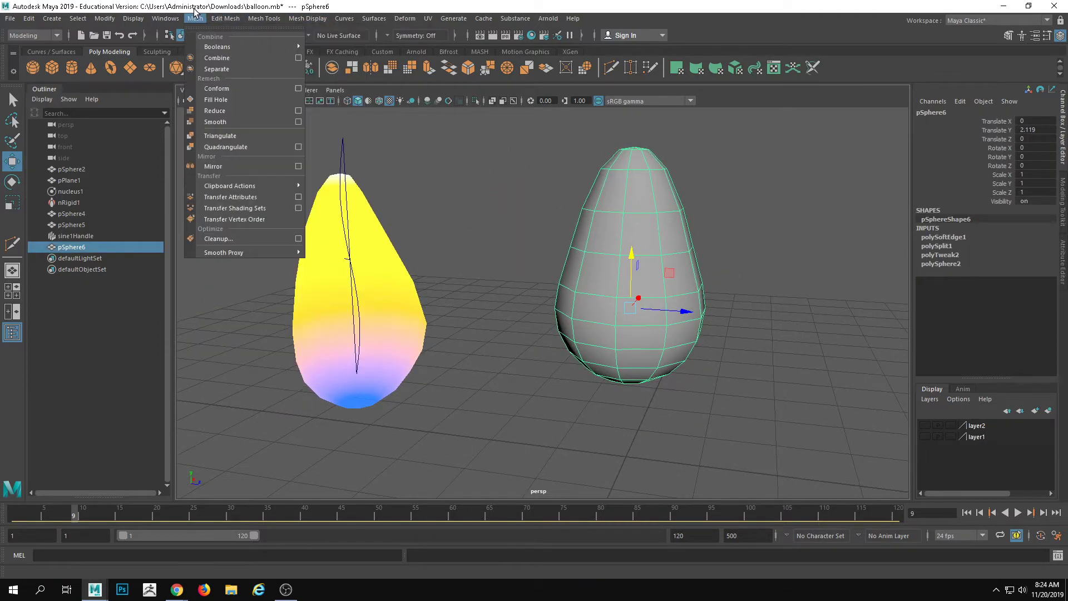
pyautogui.click(228, 121)
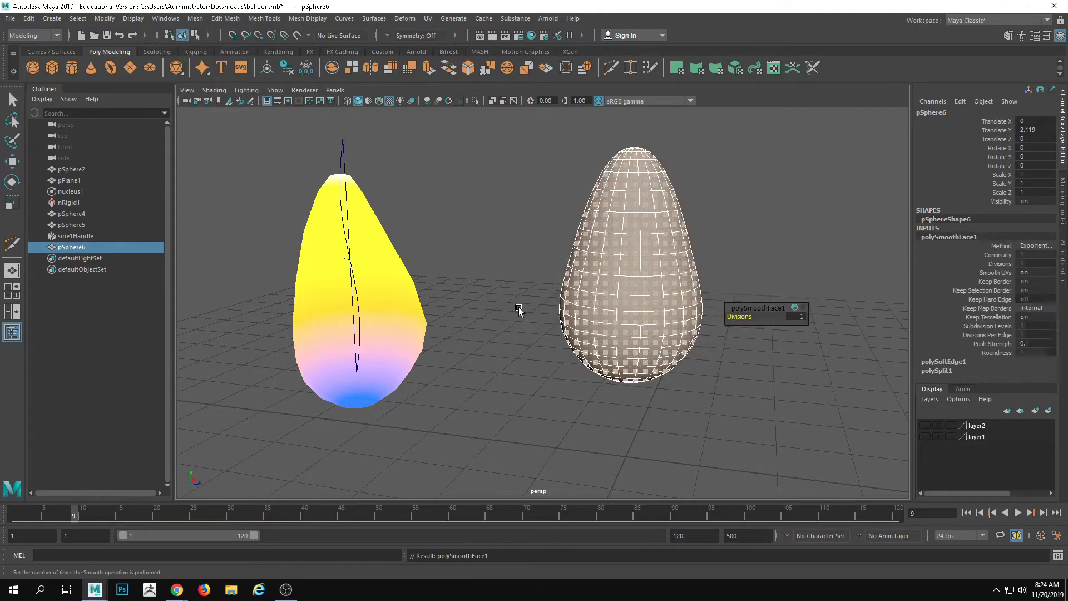
pyautogui.keyDown('alt'); pyautogui.moveTo(518, 307); pyautogui.dragTo(540, 303); pyautogui.keyUp('alt')
pyautogui.click(716, 417)
pyautogui.keyDown('alt'); pyautogui.moveTo(716, 388); pyautogui.dragTo(646, 398, button='middle'); pyautogui.keyUp('alt')
pyautogui.press('w')
pyautogui.click(616, 346)
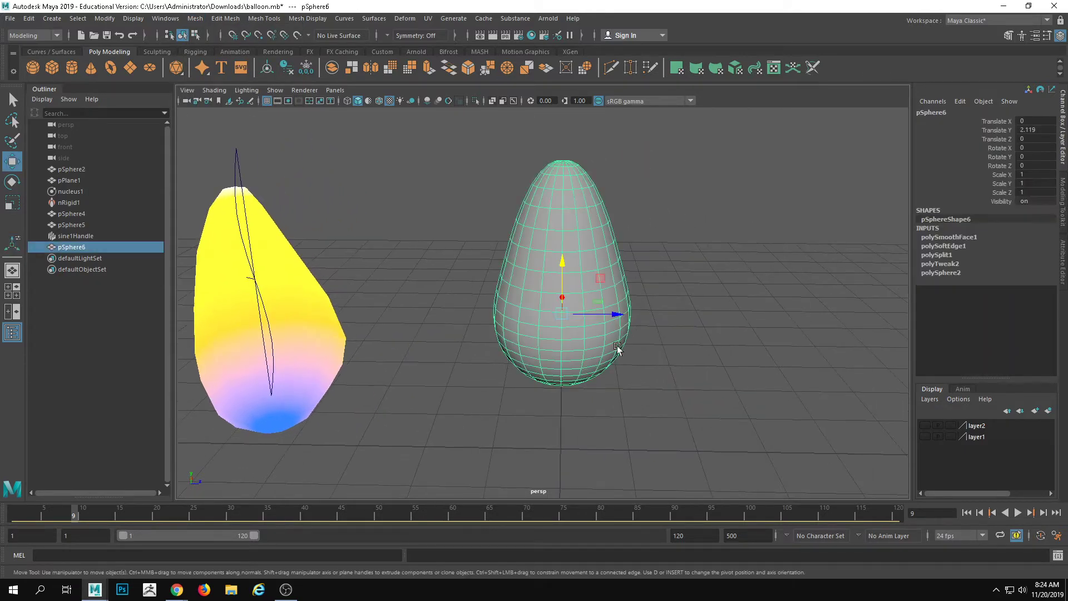
# Step: Add a nonlinear Sine deformer to the smoothed flame shape
pyautogui.click(709, 408)
pyautogui.keyDown('alt'); pyautogui.moveTo(453, 197); pyautogui.dragTo(478, 178); pyautogui.keyUp('alt')
pyautogui.click(580, 286)
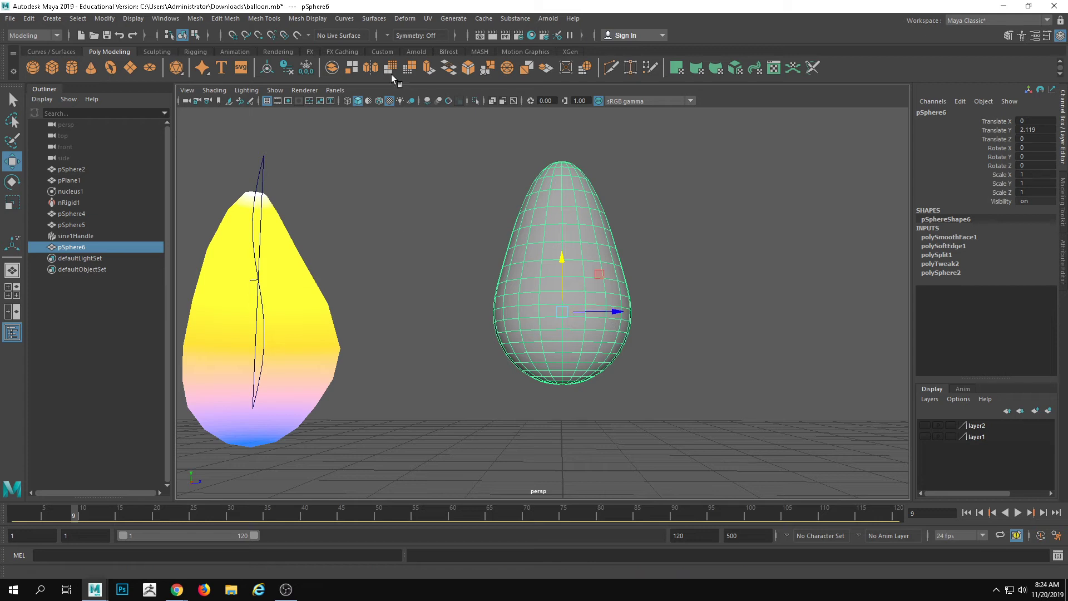
pyautogui.click(405, 19)
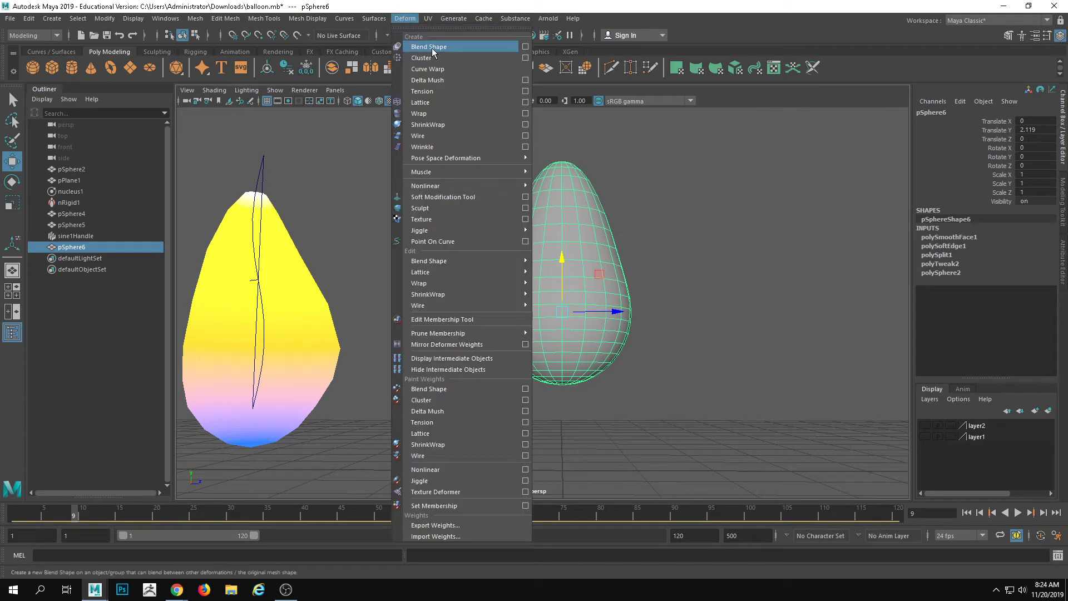
pyautogui.moveTo(492, 185)
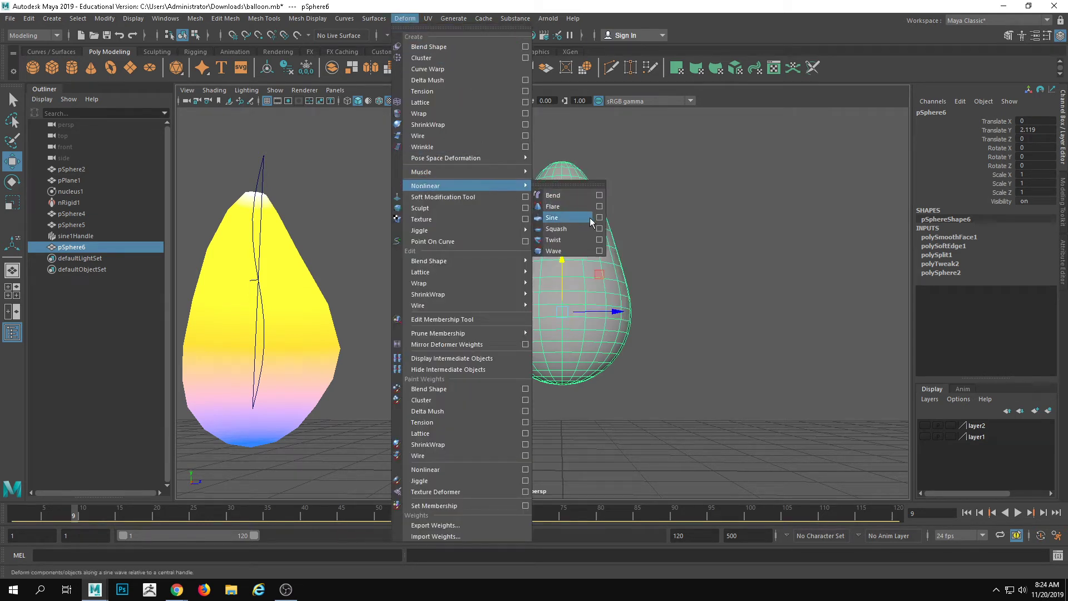
pyautogui.click(587, 218)
# Step: Try an amplitude of 0.1 on the new flame's sine deformer
pyautogui.keyDown('alt'); pyautogui.moveTo(711, 312); pyautogui.dragTo(597, 292); pyautogui.keyUp('alt')
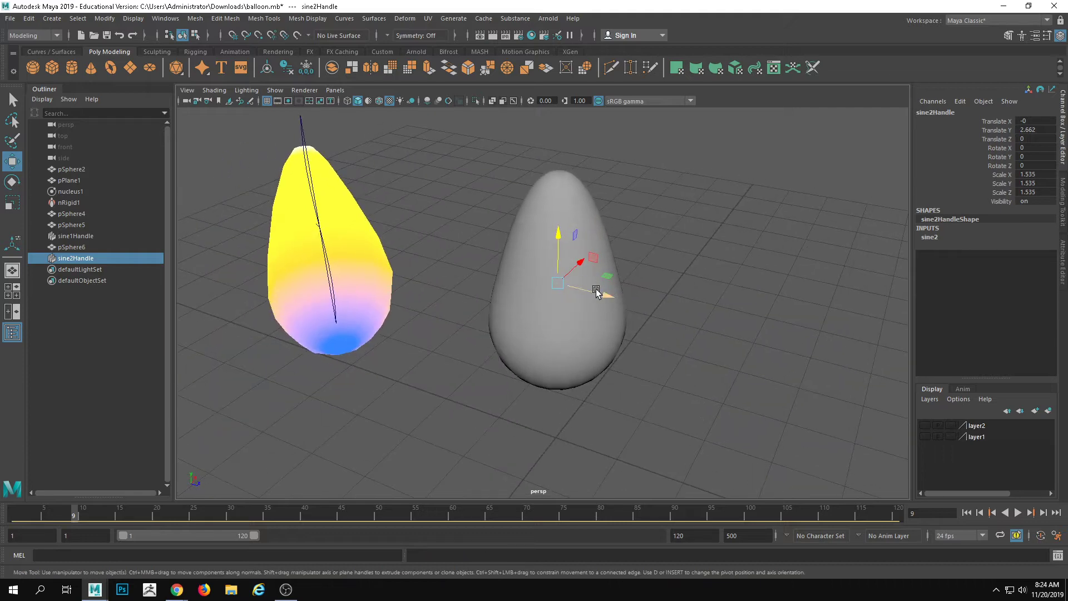
pyautogui.keyDown('alt'); pyautogui.moveTo(530, 306); pyautogui.dragTo(615, 300); pyautogui.keyUp('alt')
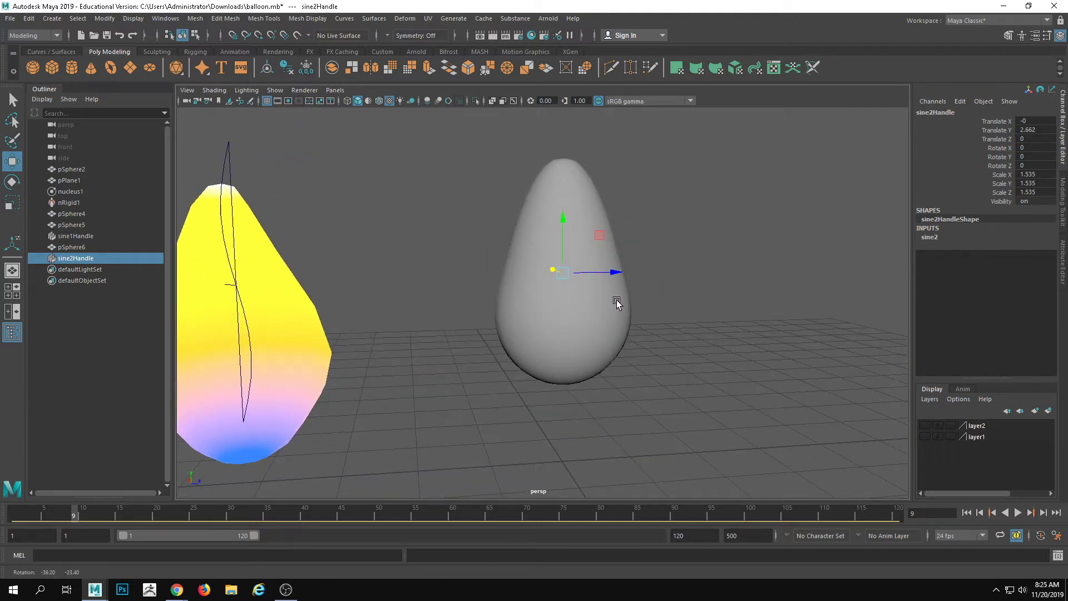
pyautogui.doubleClick(939, 238)
pyautogui.click(1036, 254)
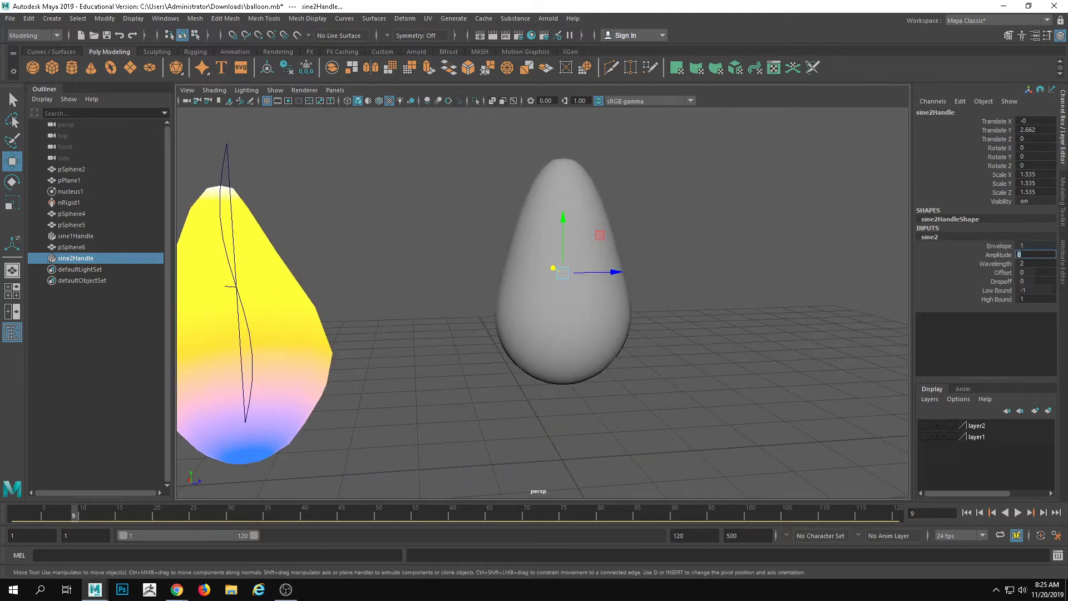
pyautogui.press('Return')
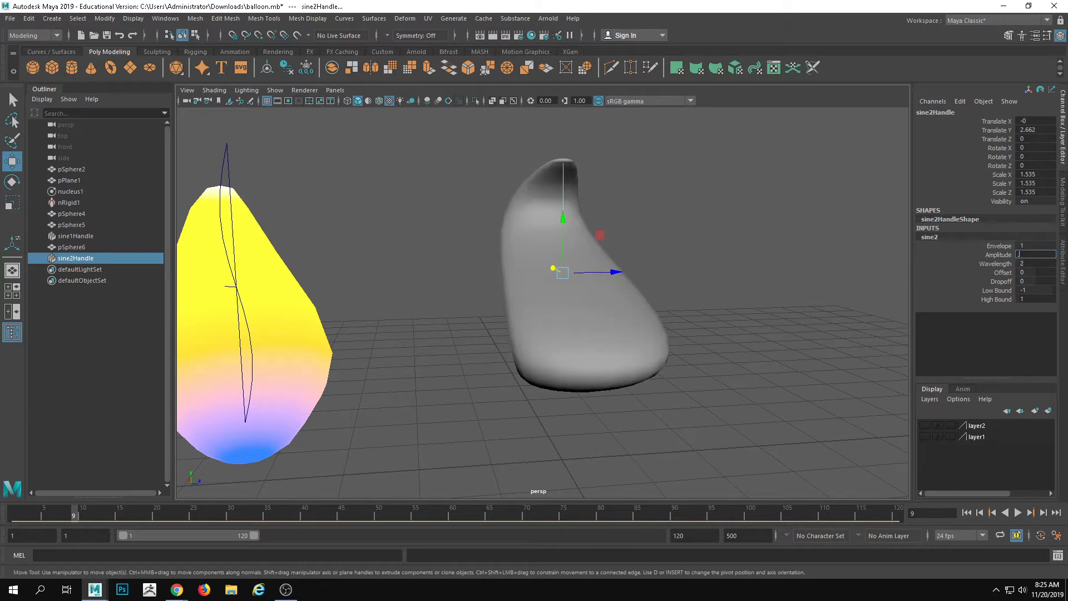
pyautogui.write('0.1')
pyautogui.press('Return')
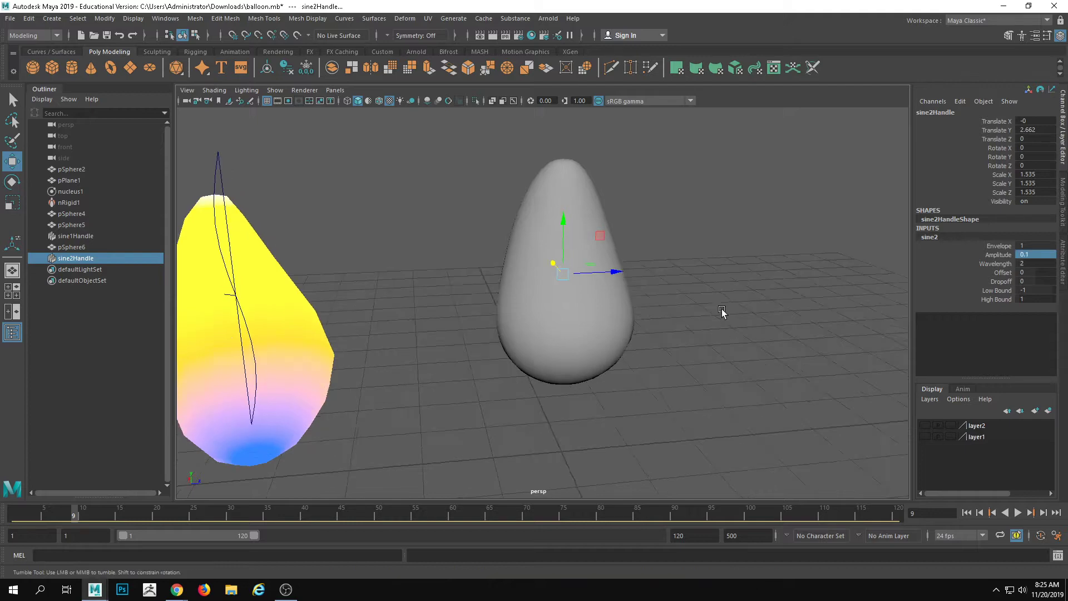
# Step: Try rotating the new sine deformer's handle about Y to about -111 degrees, and return the timeline to frame 1
pyautogui.press('e')
pyautogui.moveTo(596, 291); pyautogui.dragTo(497, 317)
pyautogui.moveTo(575, 363)
pyautogui.keyDown('alt'); pyautogui.mouseDown()
pyautogui.moveTo(568, 346)
pyautogui.moveTo(585, 356)
pyautogui.mouseUp(); pyautogui.keyUp('alt')
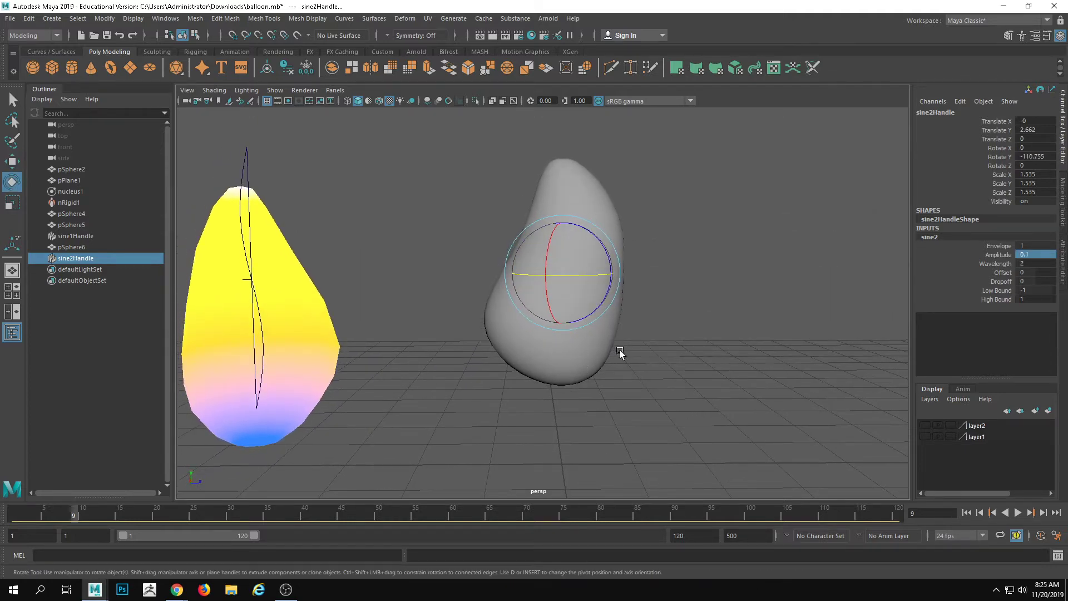
pyautogui.moveTo(49, 517); pyautogui.dragTo(3, 510)
pyautogui.keyDown('alt'); pyautogui.moveTo(368, 377); pyautogui.dragTo(364, 384, button='middle'); pyautogui.keyUp('alt')
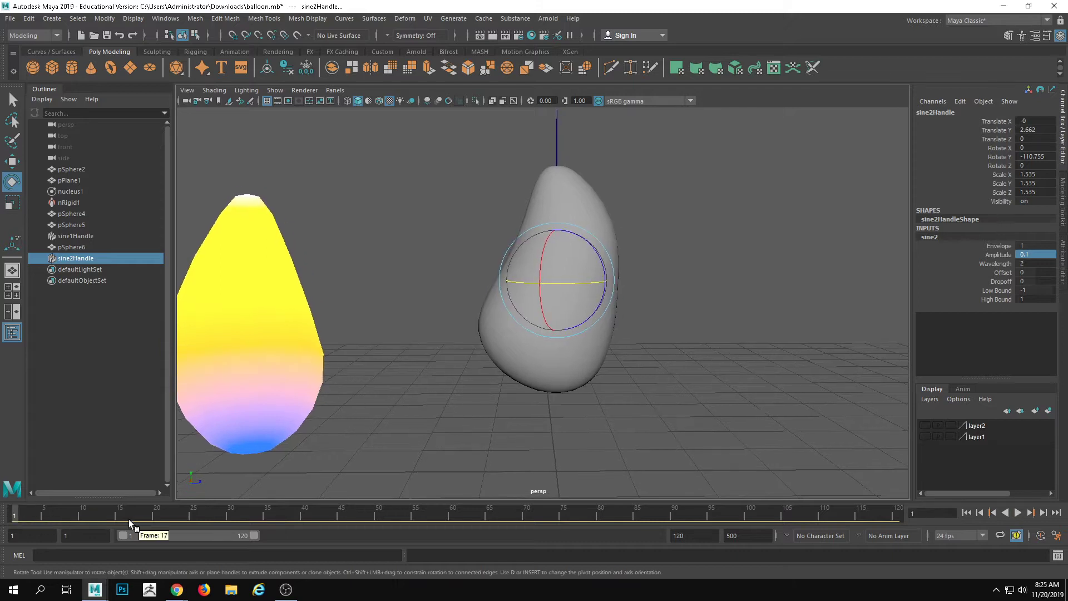
# Step: Examine the original flame's sine handle, its keyed deformer attributes and its animation playback
pyautogui.click(559, 148)
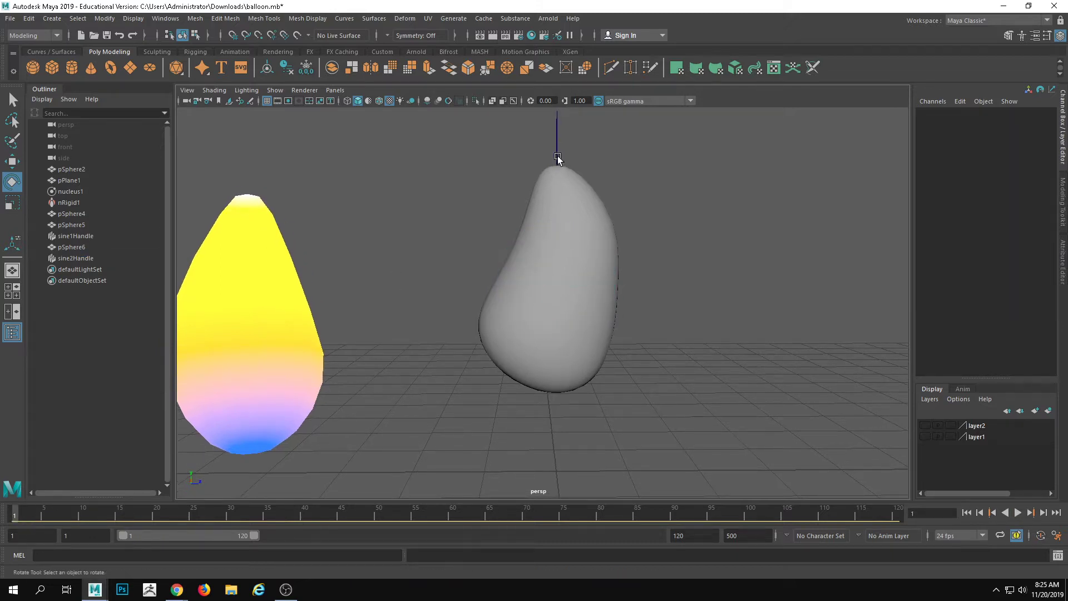
pyautogui.click(558, 167)
pyautogui.click(930, 238)
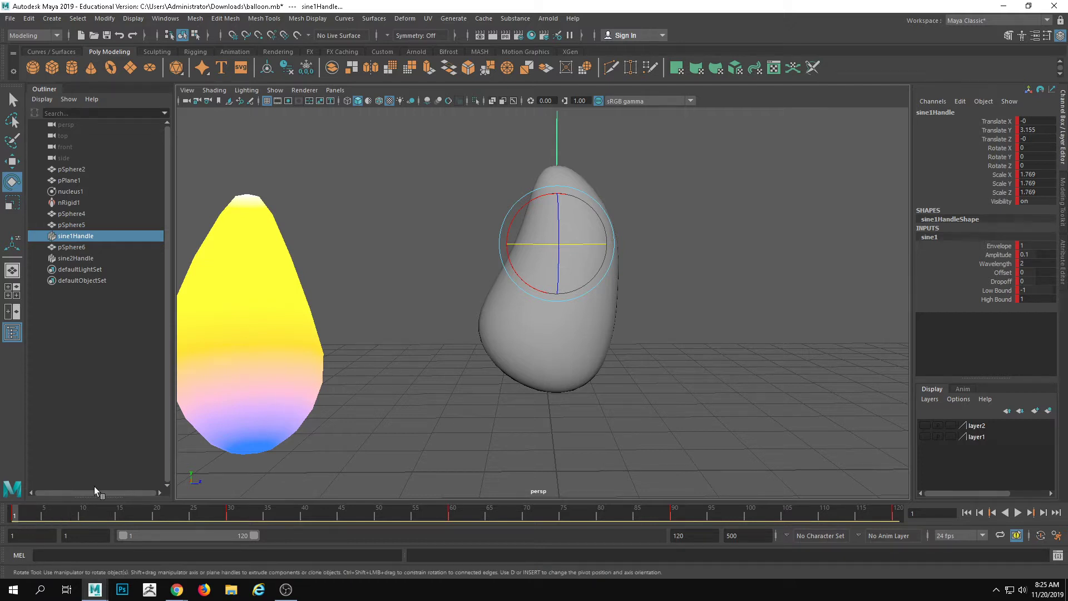
pyautogui.hotkey('alt', 'v')
pyautogui.hotkey('alt', 'v')
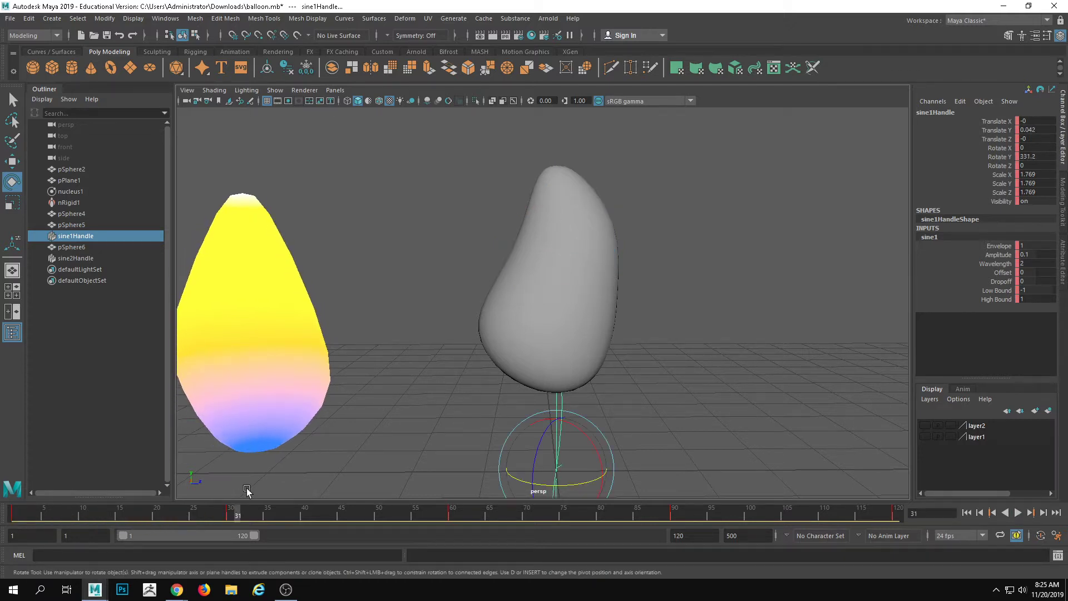
pyautogui.scroll(-5, 376, 346)
# Step: Undo the new deformer's rotation and latest amplitude change, playing back the original flame's motion in between
pyautogui.hotkey('ctrl', 'z')
pyautogui.hotkey('ctrl', 'z')
pyautogui.hotkey('ctrl', 'z')
pyautogui.hotkey('ctrl', 'z')
pyautogui.hotkey('ctrl', 'z')
pyautogui.hotkey('ctrl', 'z')
pyautogui.hotkey('ctrl', 'z')
pyautogui.hotkey('ctrl', 'z')
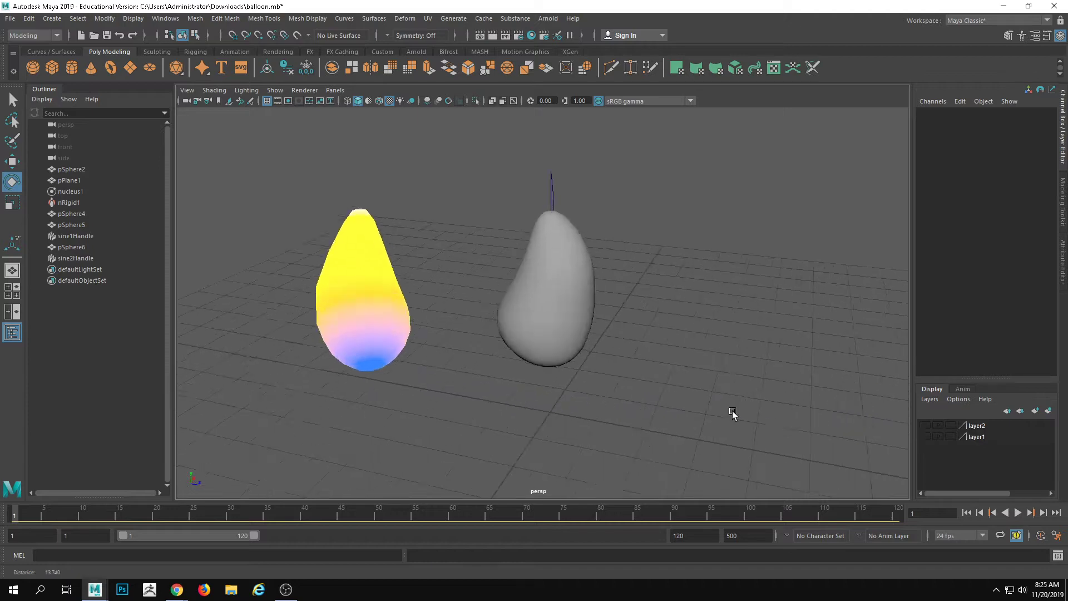
pyautogui.click(388, 333)
pyautogui.hotkey('alt', 'v')
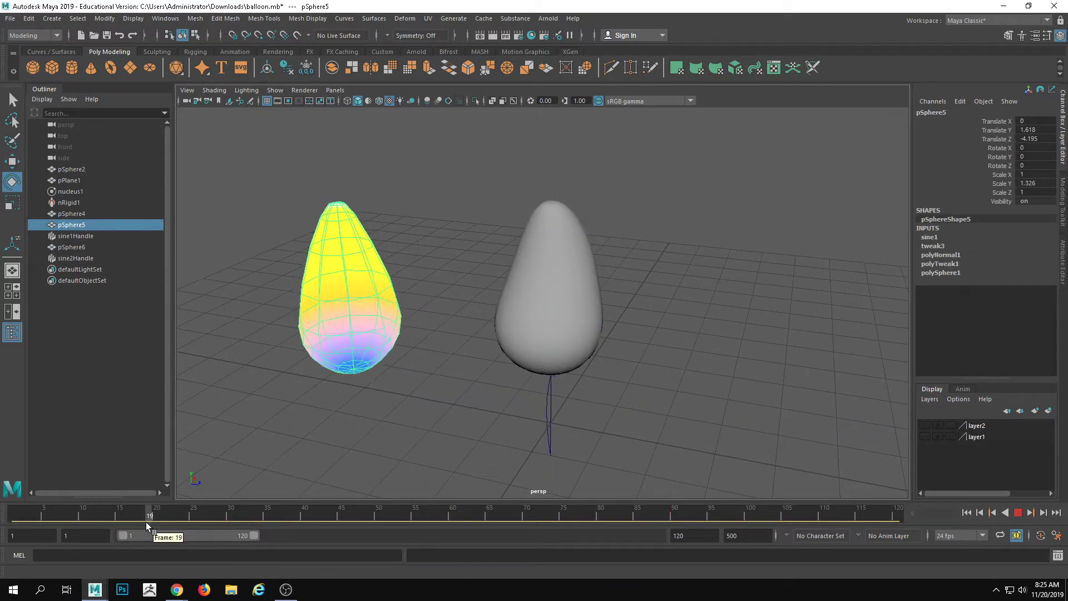
pyautogui.click(73, 514)
pyautogui.hotkey('ctrl', 'z')
pyautogui.hotkey('ctrl', 'z')
pyautogui.keyDown('alt'); pyautogui.moveTo(509, 409); pyautogui.dragTo(533, 388); pyautogui.keyUp('alt')
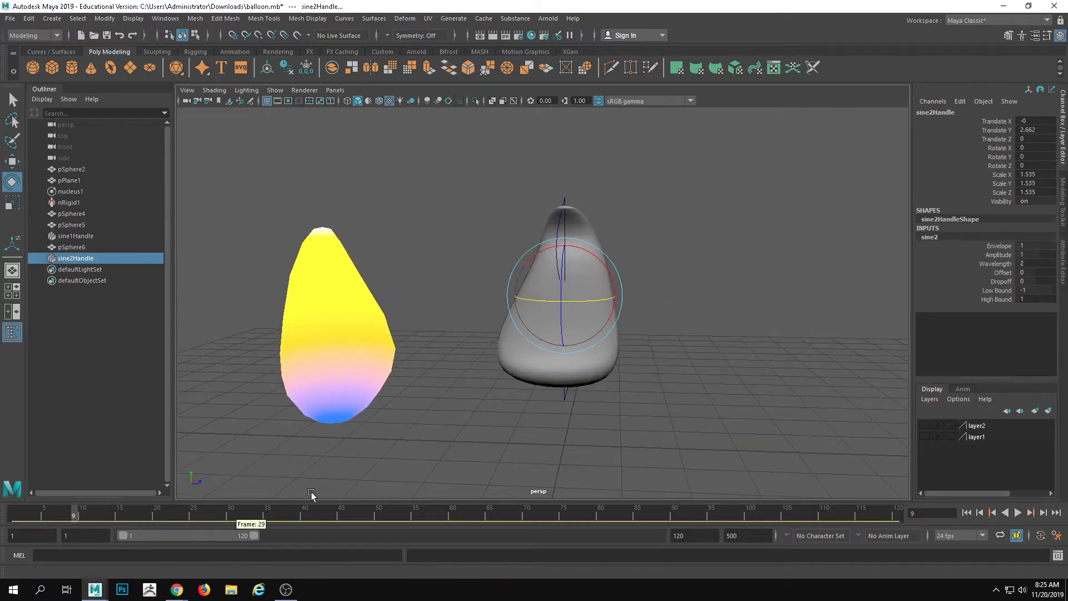
# Step: Delete the original yellow flame from the scene
pyautogui.click(668, 238)
pyautogui.click(342, 287)
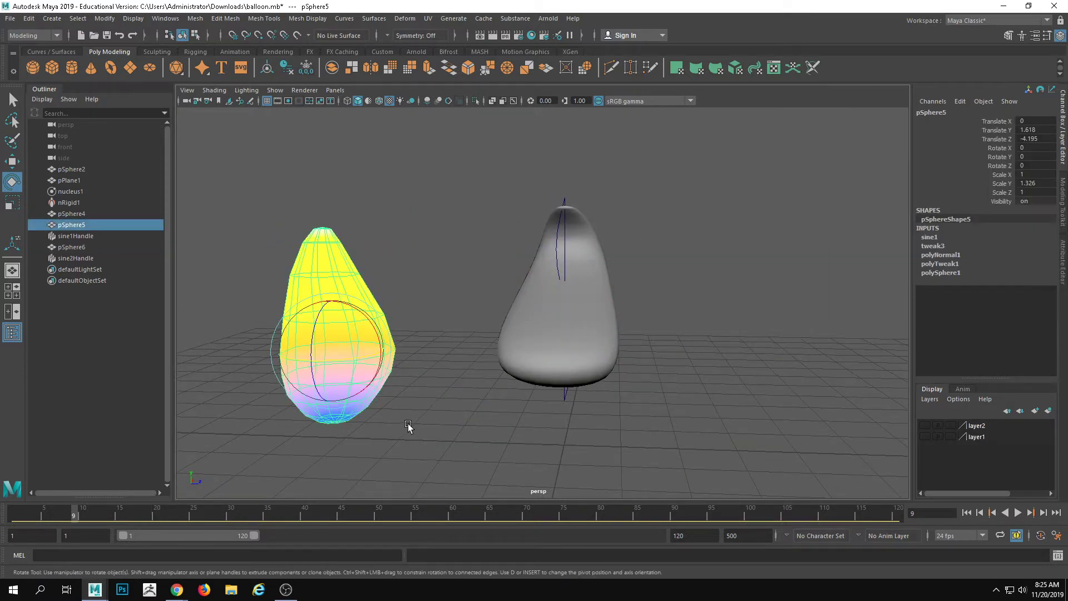
pyautogui.press('Delete')
# Step: At frame 1, rotate the remaining flame's sine deformer handle about Y to about -99 degrees
pyautogui.click(566, 247)
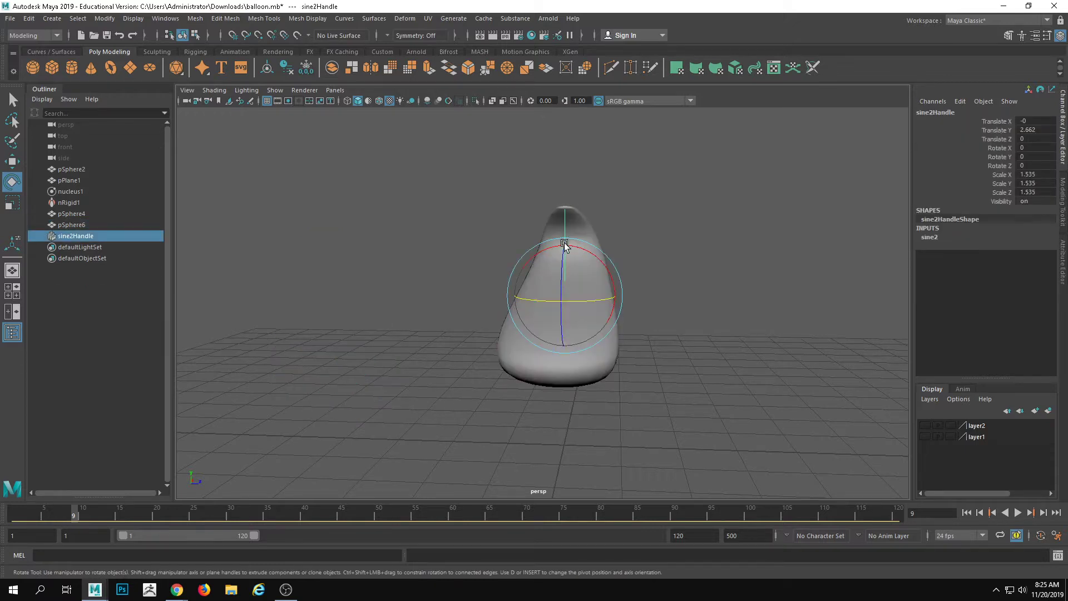
pyautogui.click(14, 514)
pyautogui.click(929, 237)
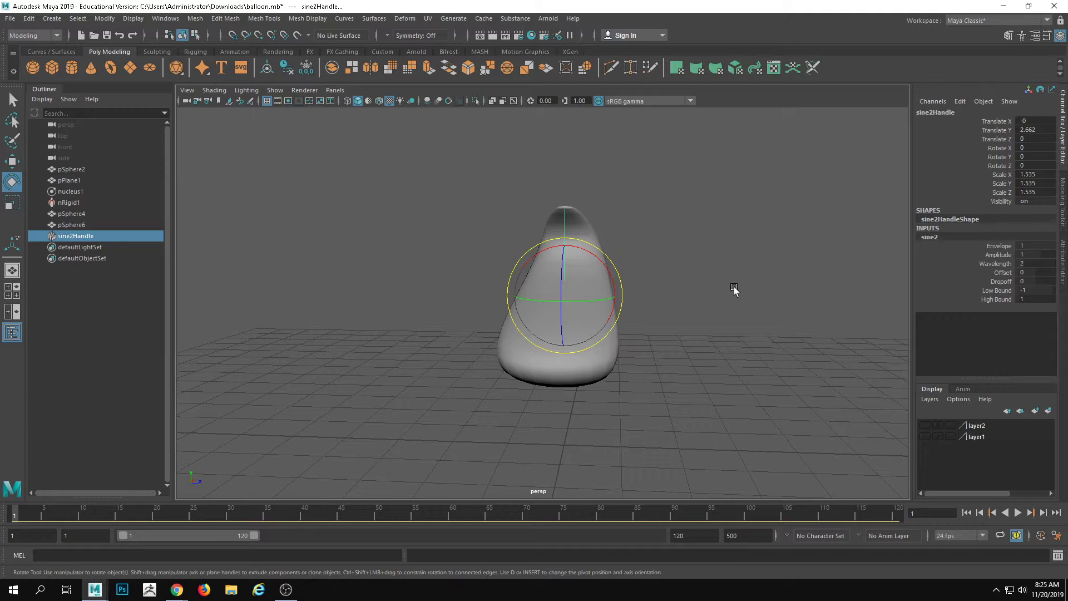
pyautogui.moveTo(593, 297); pyautogui.dragTo(528, 308)
# Step: Set the sine deformer's amplitude to 0.1 and keyframe all of the handle's channels at frame 1
pyautogui.click(1027, 256)
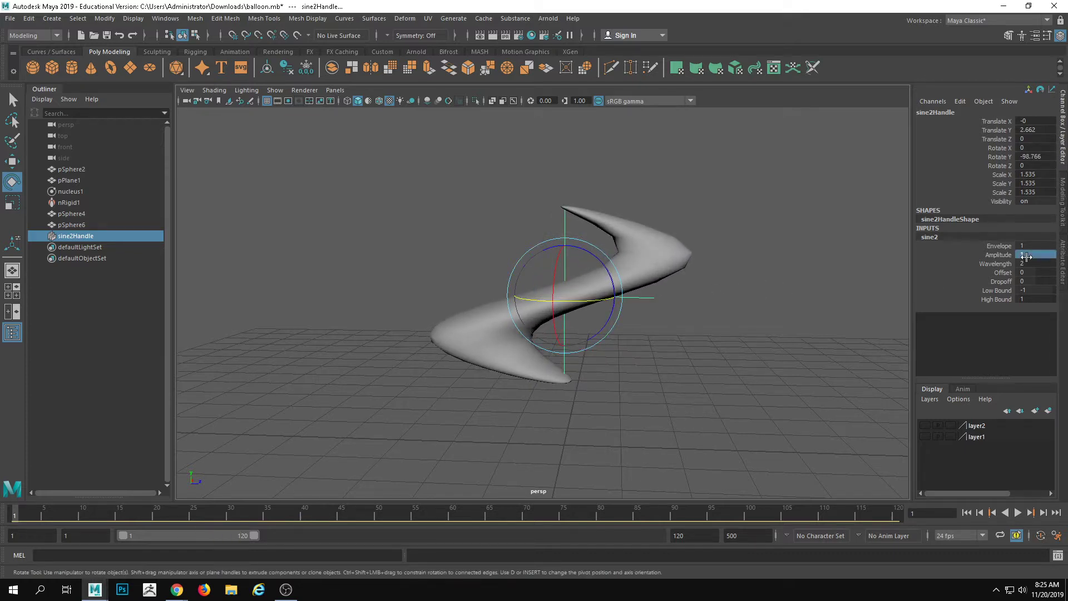
pyautogui.click(1027, 257)
pyautogui.write('.1')
pyautogui.press('Return')
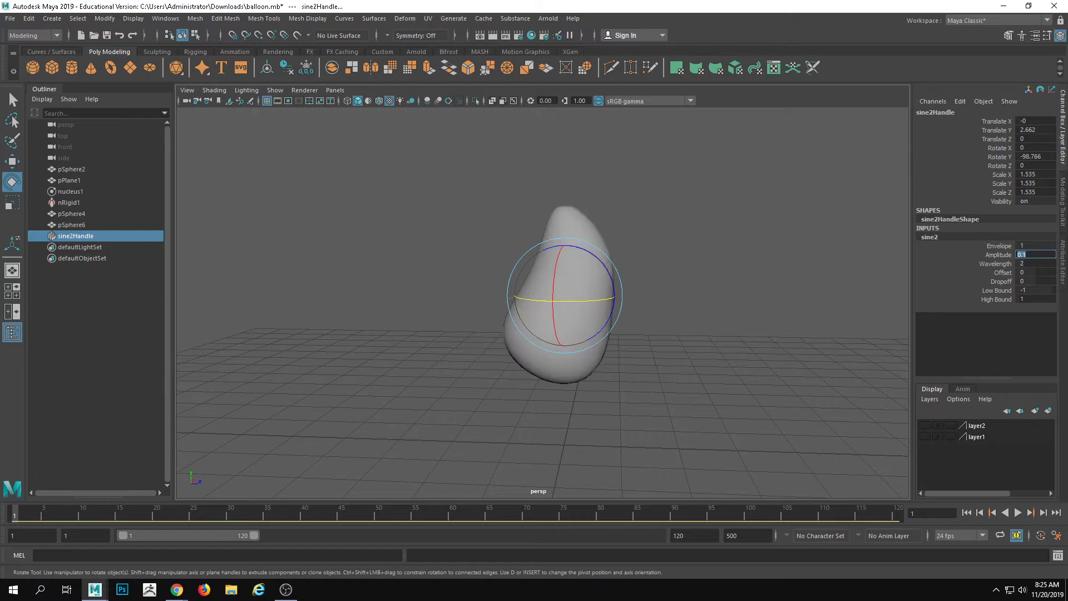
pyautogui.press('s')
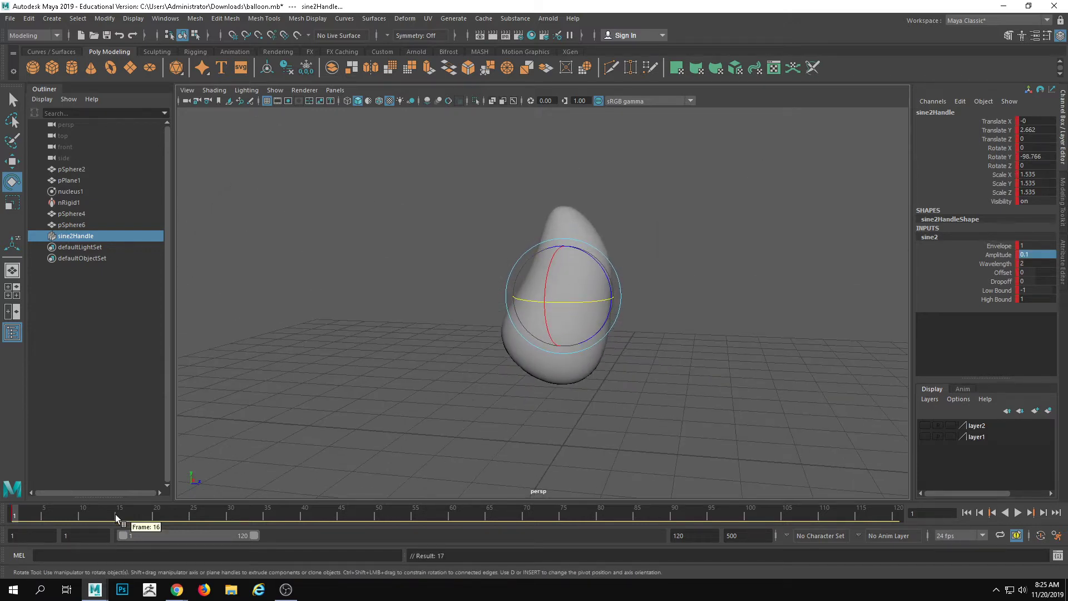
# Step: At frame 30, set the sine deformer's amplitude to -0.1 and keyframe only that attribute
pyautogui.moveTo(115, 516); pyautogui.dragTo(230, 516)
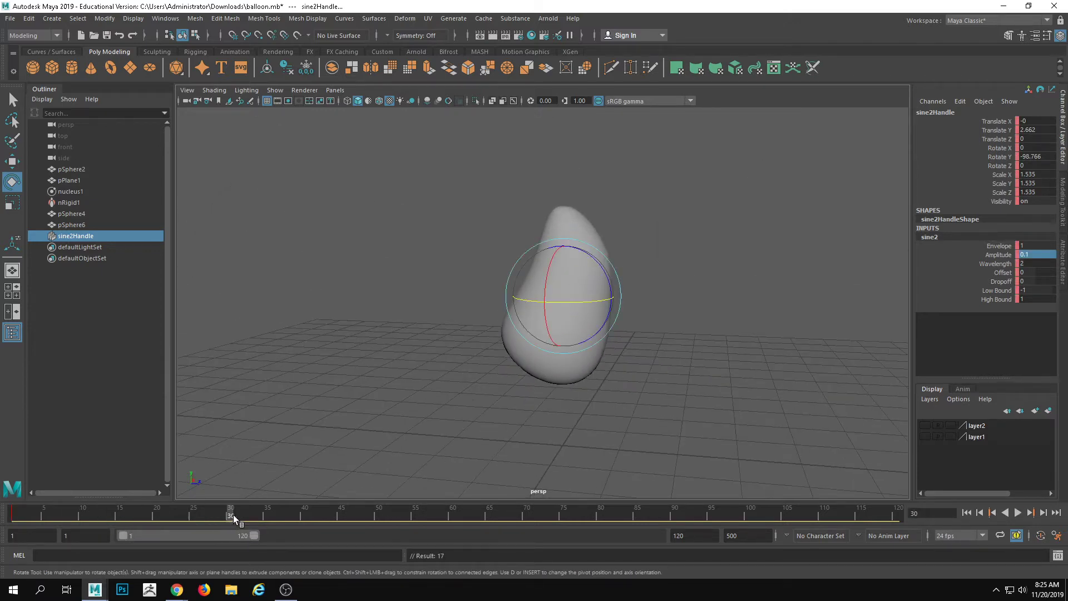
pyautogui.doubleClick(1040, 255)
pyautogui.press('Return')
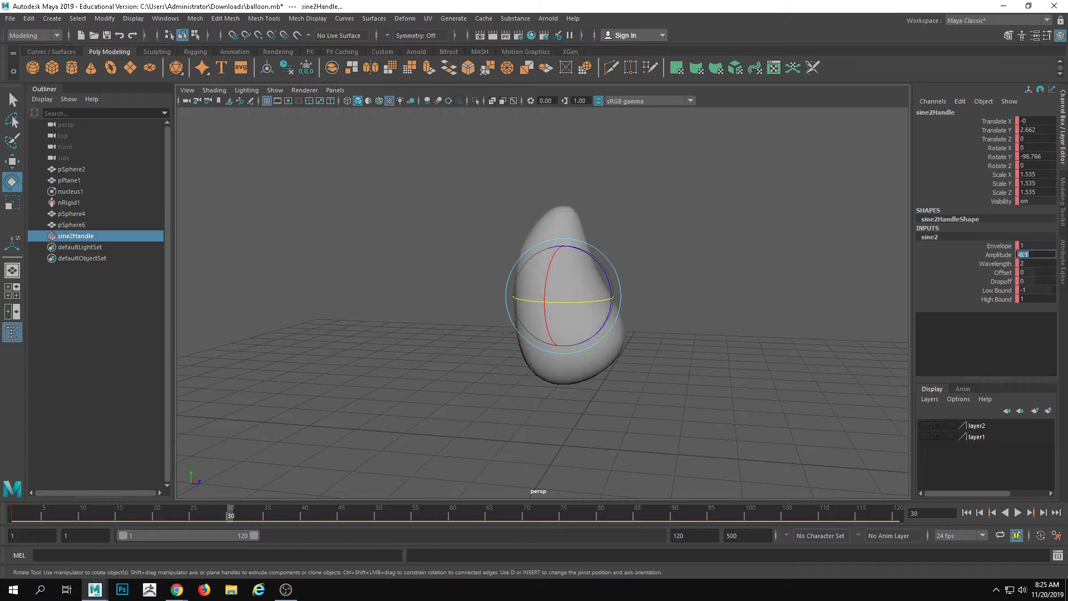
pyautogui.click(993, 256)
pyautogui.rightClick(990, 255)
pyautogui.click(993, 276)
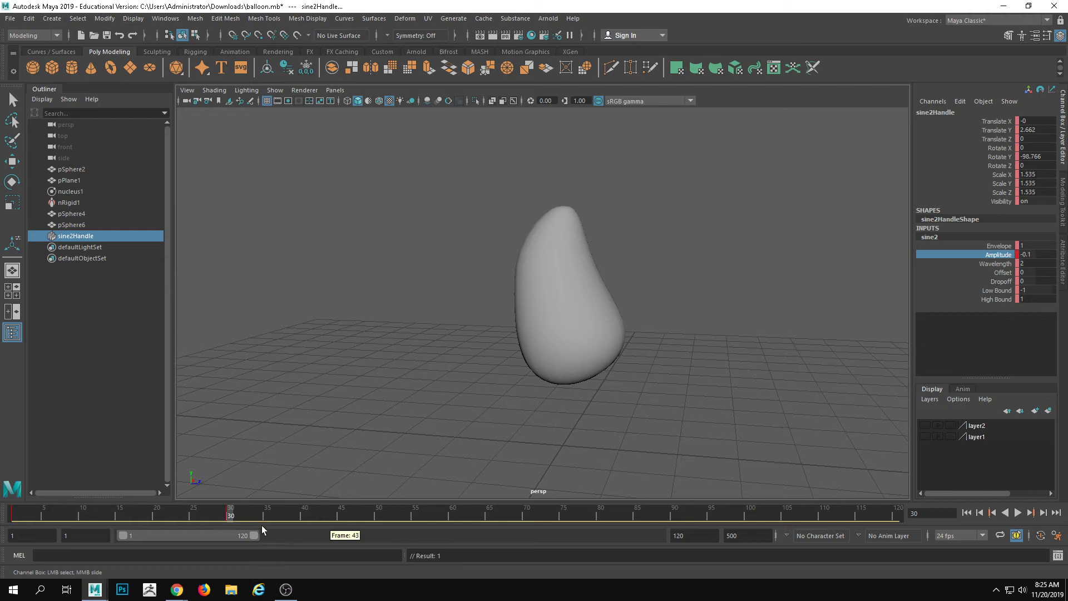
# Step: Play back the flame's swaying motion, stop at frame 12, and select the flame shape to inspect it
pyautogui.hotkey('alt', 'v')
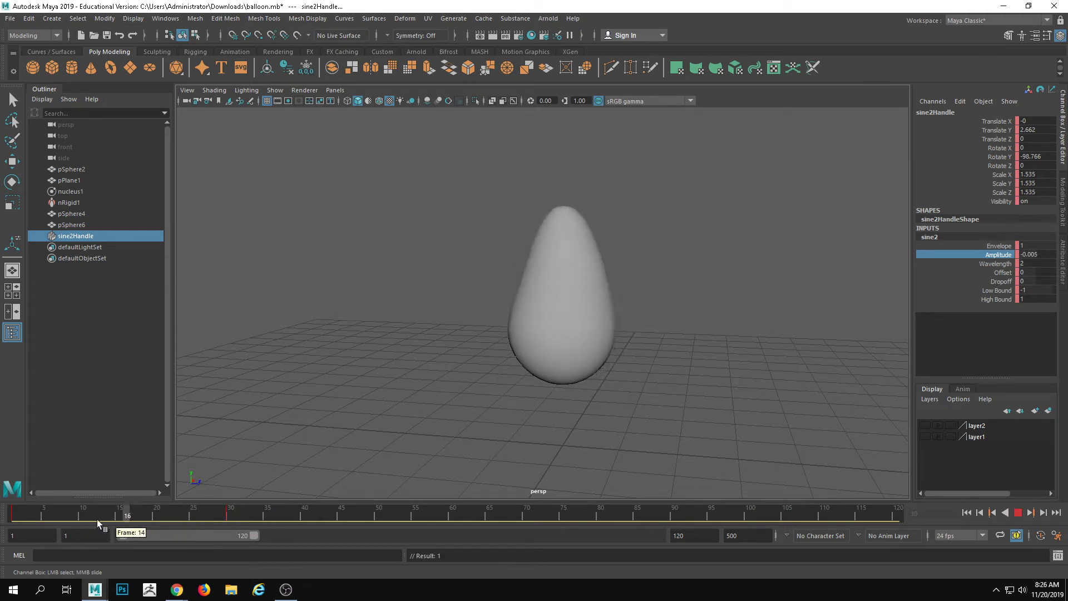
pyautogui.moveTo(97, 519)
pyautogui.mouseDown()
pyautogui.moveTo(206, 515)
pyautogui.moveTo(72, 516)
pyautogui.moveTo(106, 510)
pyautogui.moveTo(98, 512)
pyautogui.mouseUp()
pyautogui.keyDown('alt'); pyautogui.moveTo(481, 437); pyautogui.dragTo(439, 442); pyautogui.keyUp('alt')
pyautogui.click(628, 292)
pyautogui.click(592, 300)
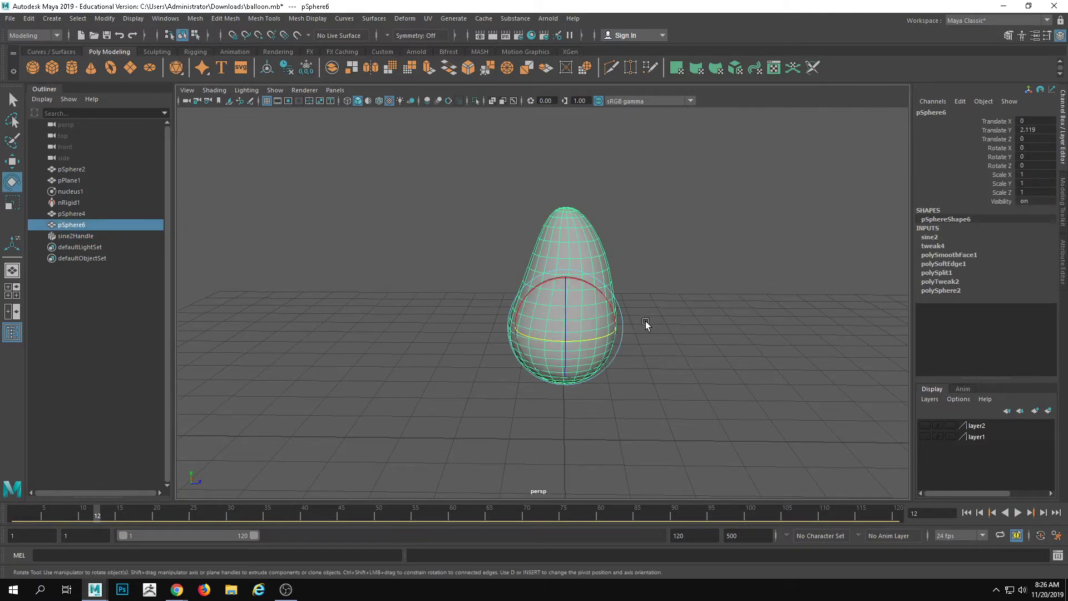
pyautogui.moveTo(688, 333)
pyautogui.keyDown('alt'); pyautogui.mouseDown()
pyautogui.moveTo(653, 361)
pyautogui.moveTo(689, 334)
pyautogui.mouseUp(); pyautogui.keyUp('alt')
pyautogui.keyDown('alt'); pyautogui.moveTo(743, 494); pyautogui.dragTo(784, 455); pyautogui.keyUp('alt')
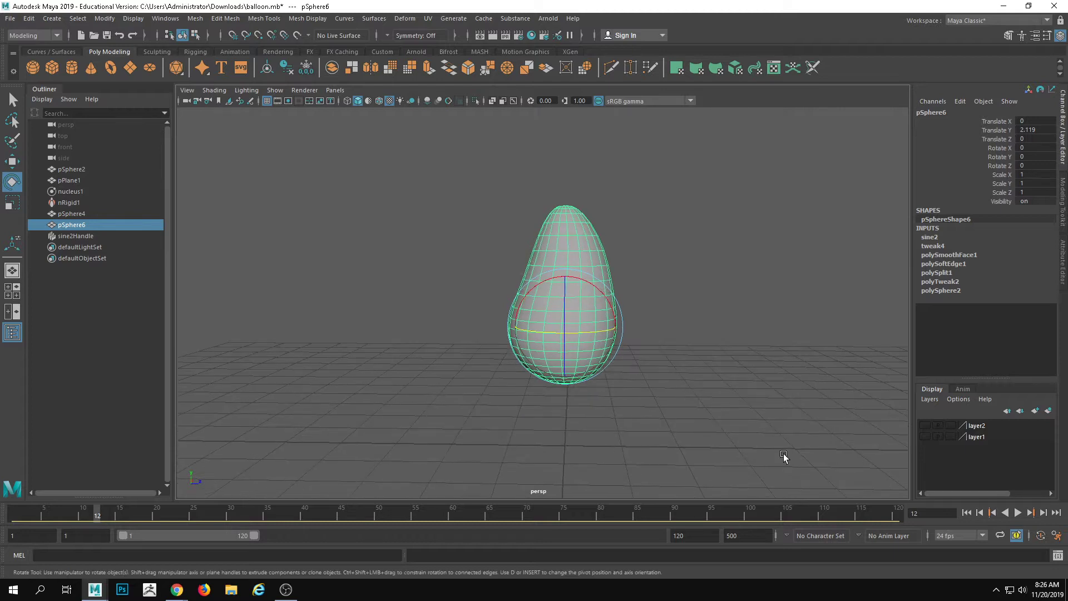
# Step: Create a new Arnold aiStandardSurface material in the Hypershade
pyautogui.click(531, 36)
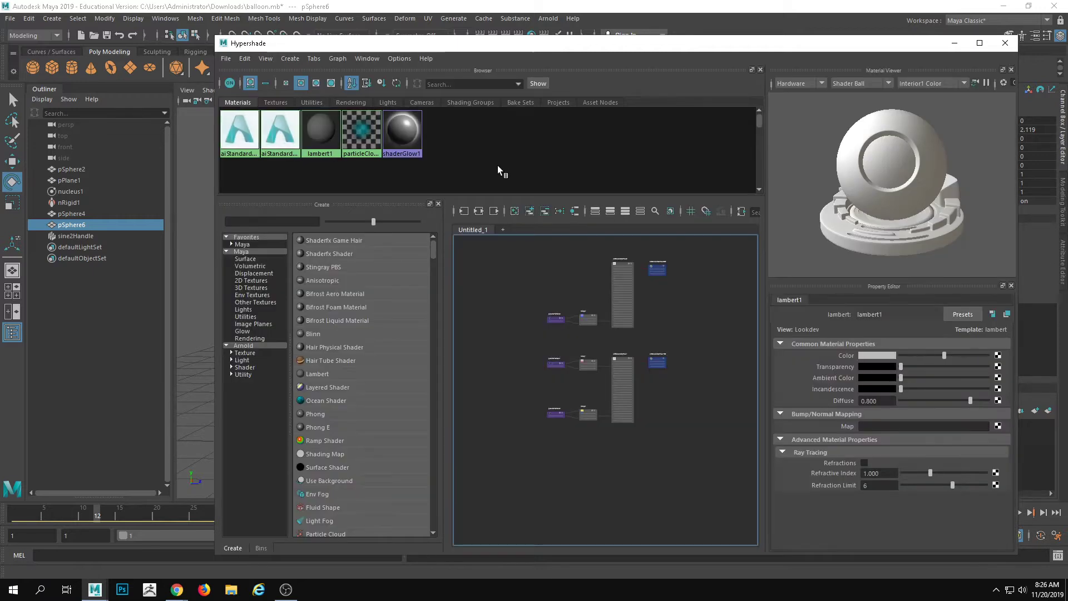
pyautogui.click(245, 367)
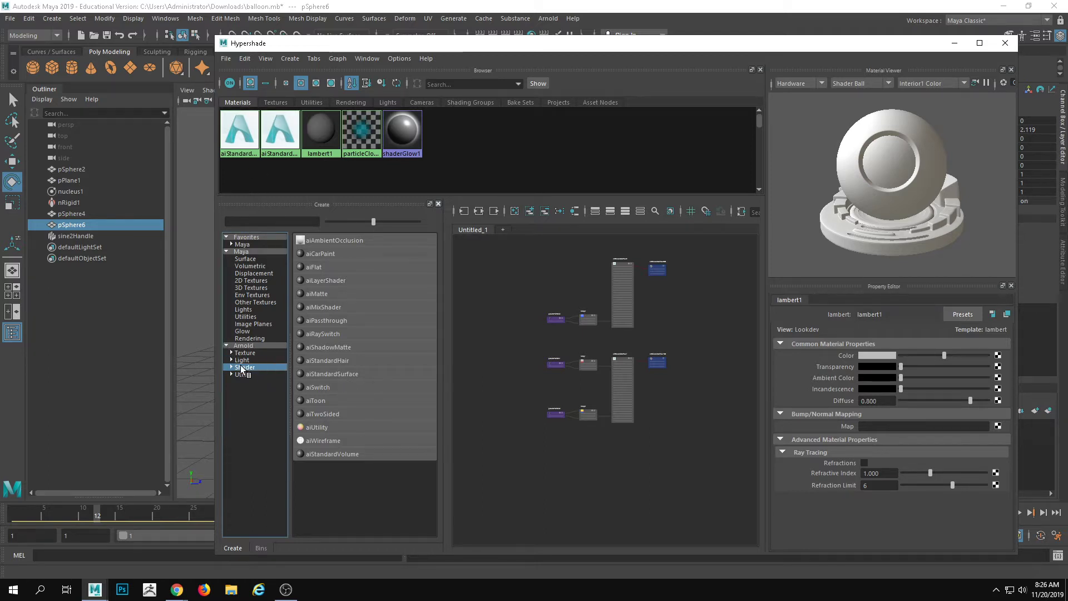
pyautogui.click(326, 374)
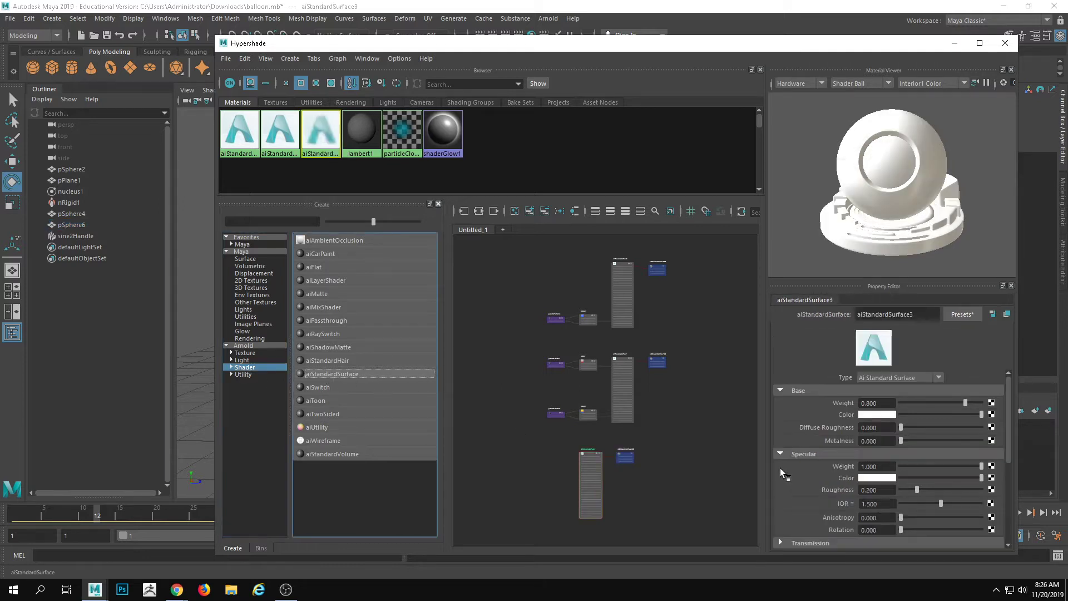
# Step: Replace the new material's settings with the Incandescent_Bulb preset
pyautogui.click(960, 315)
pyautogui.moveTo(963, 321)
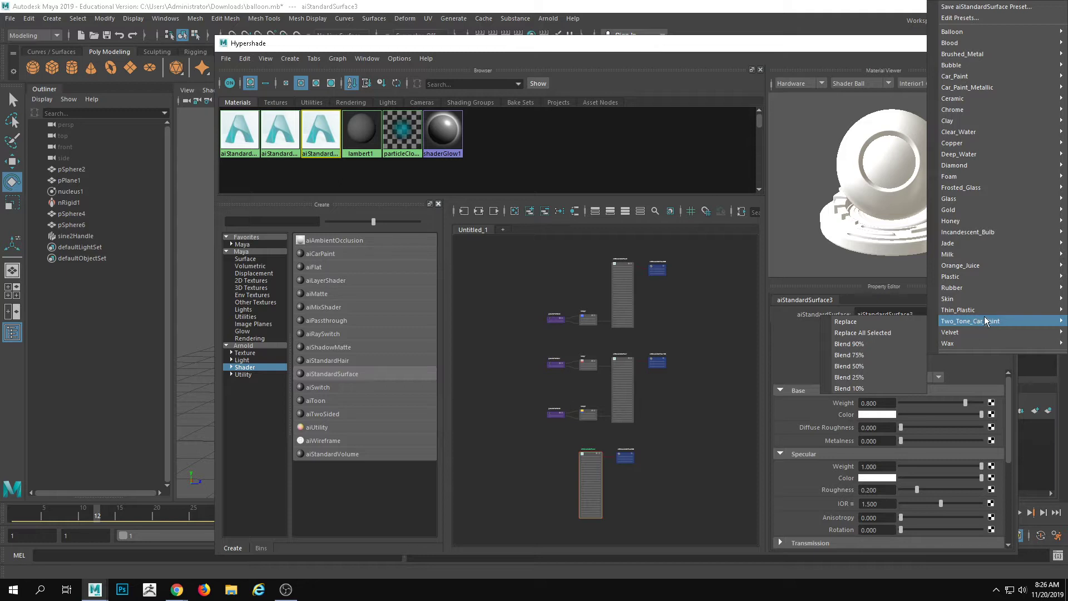
pyautogui.moveTo(984, 232)
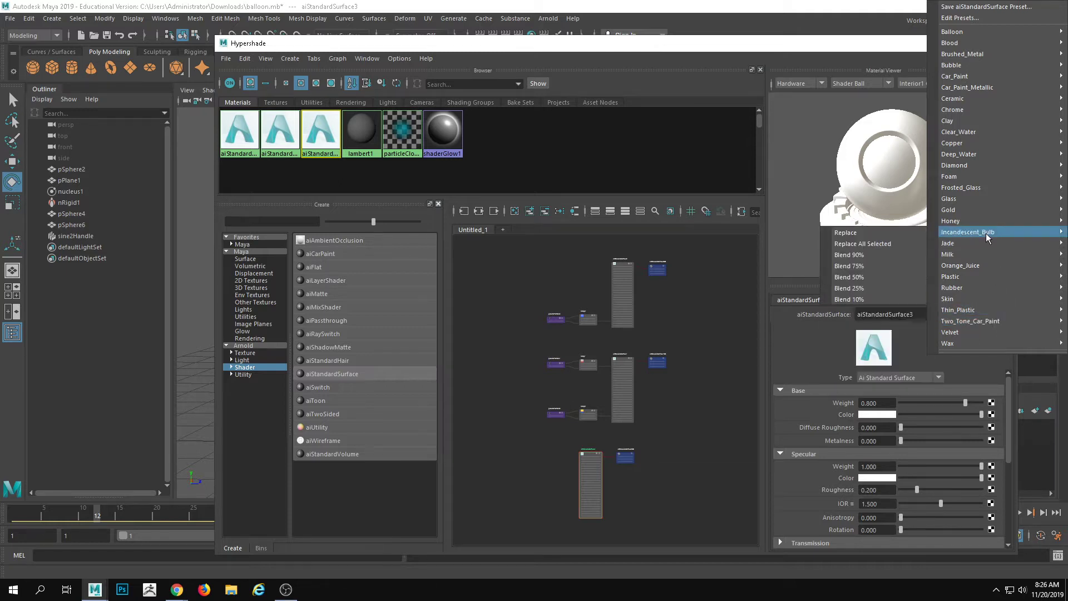
pyautogui.click(849, 232)
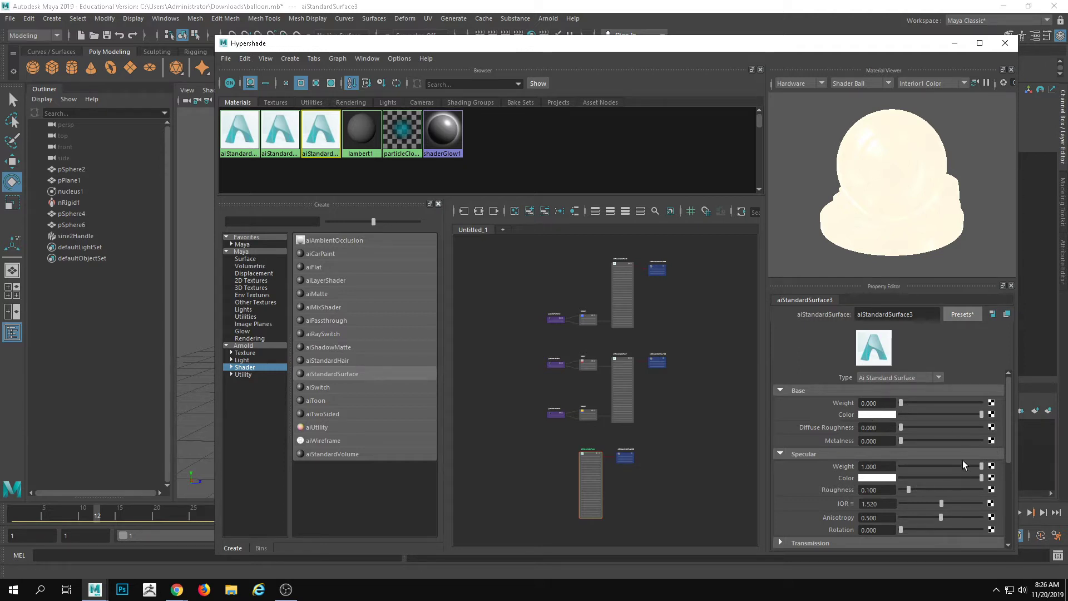
# Step: Preview the material on a sphere and reduce its specular weight to 0
pyautogui.click(876, 85)
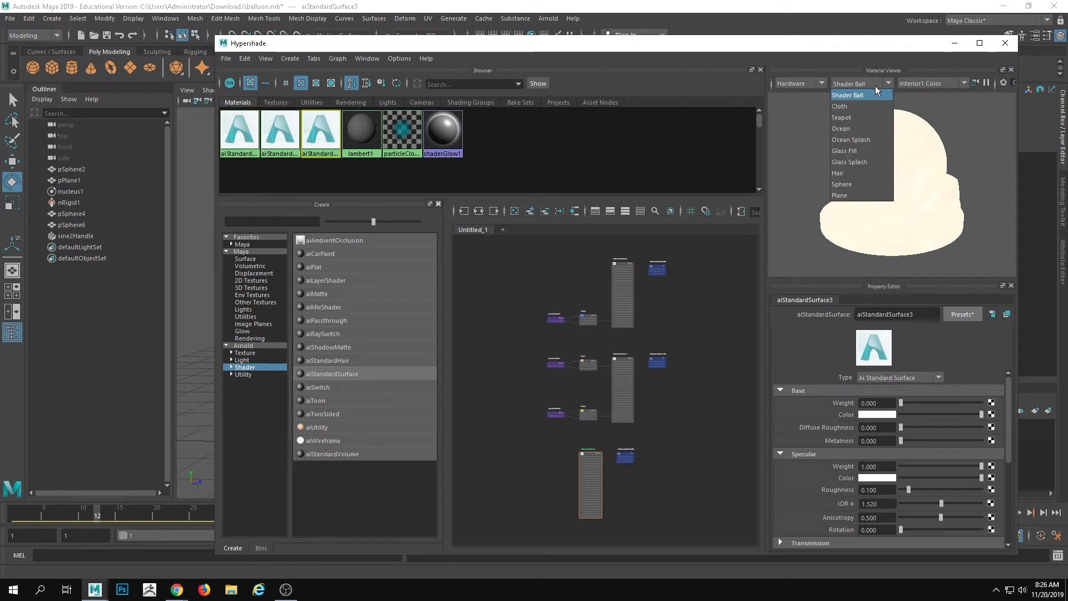
pyautogui.click(871, 182)
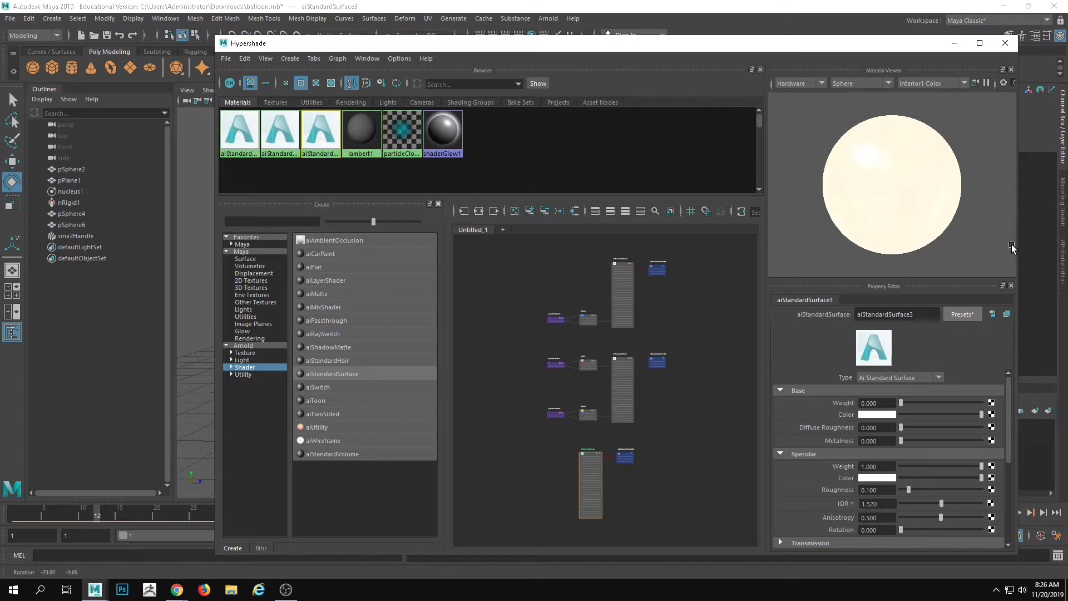
pyautogui.moveTo(946, 466); pyautogui.dragTo(826, 469)
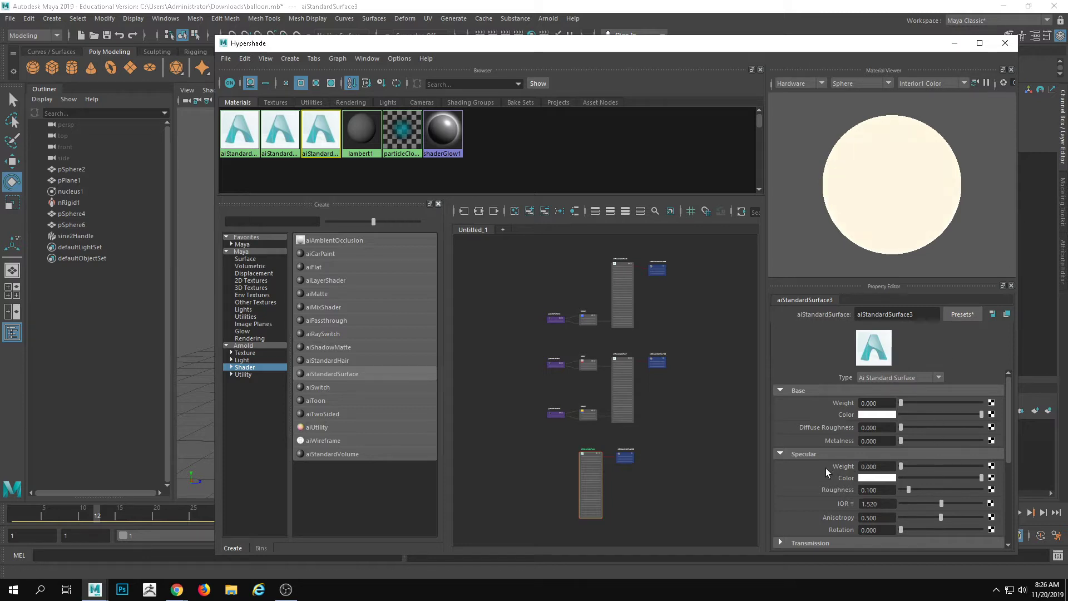
pyautogui.scroll(-3, 952, 496)
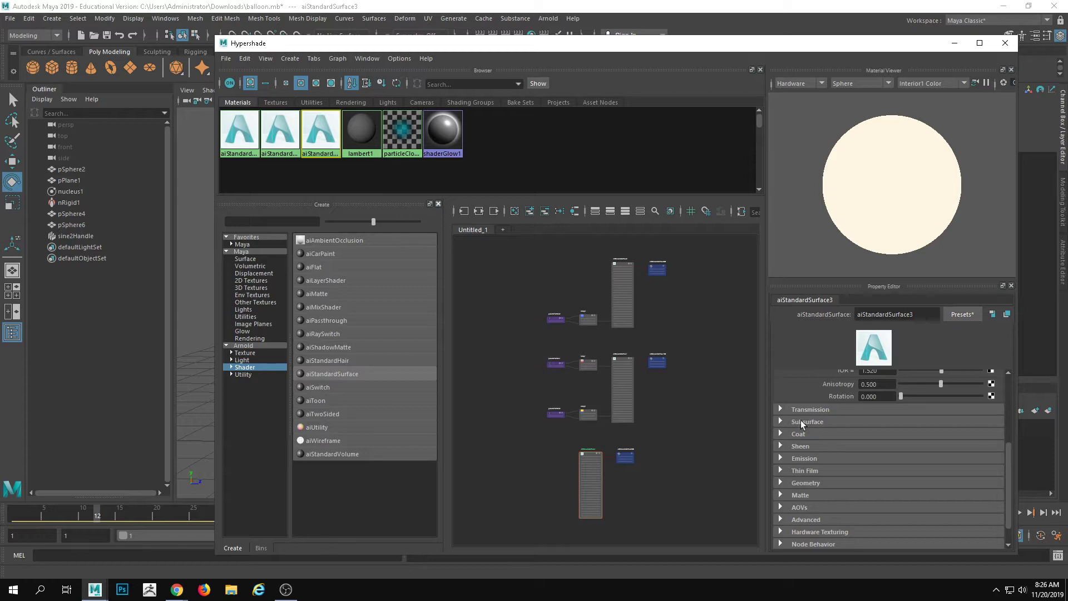
# Step: Map a Ramp texture to the emission color of aiStandardSurface3
pyautogui.click(806, 460)
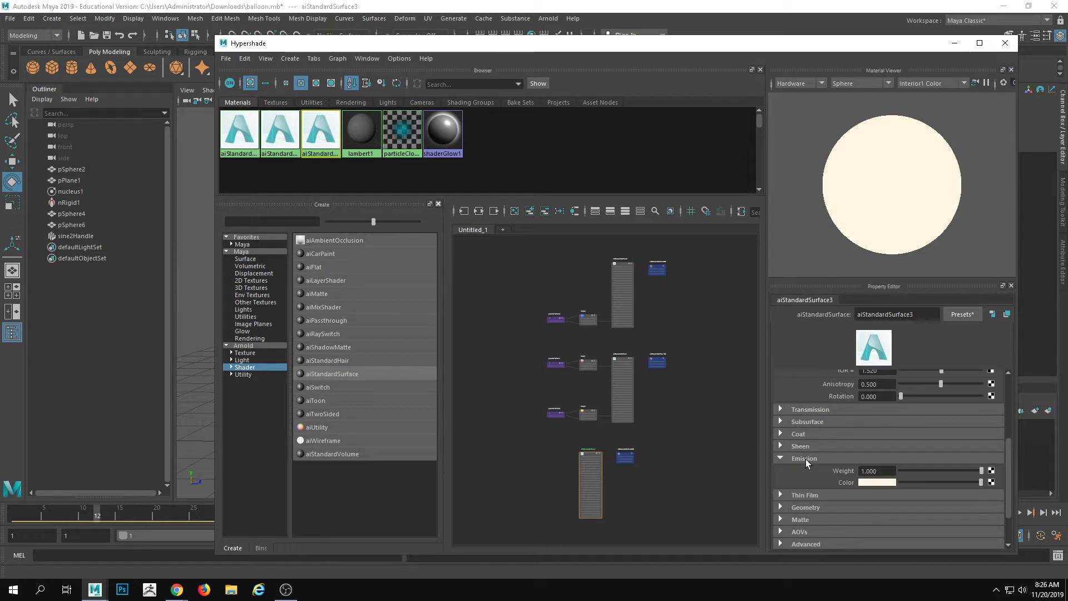
pyautogui.click(865, 483)
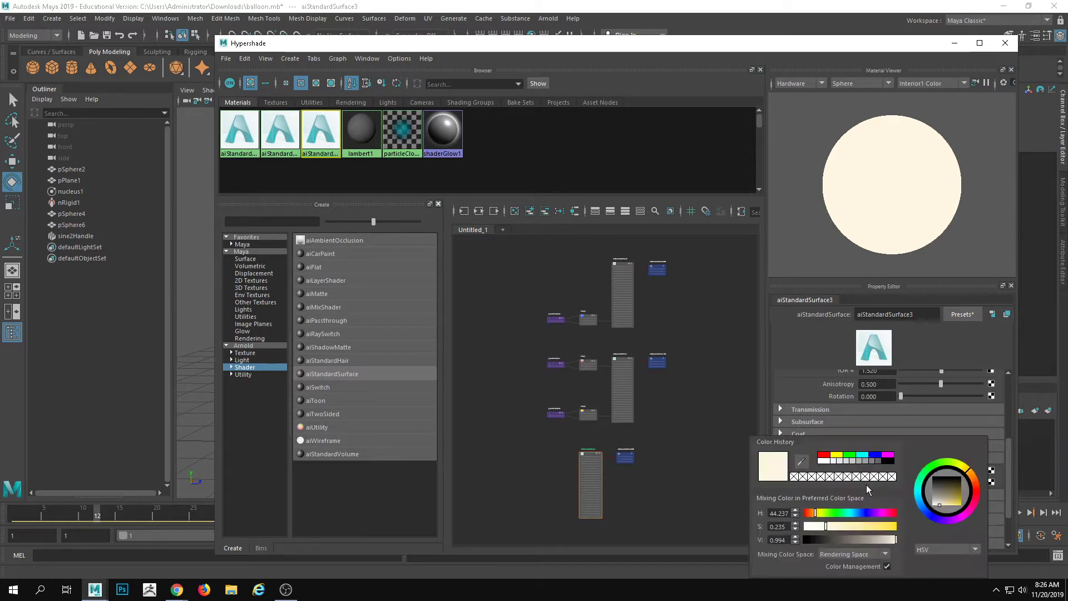
pyautogui.moveTo(981, 493); pyautogui.dragTo(946, 493)
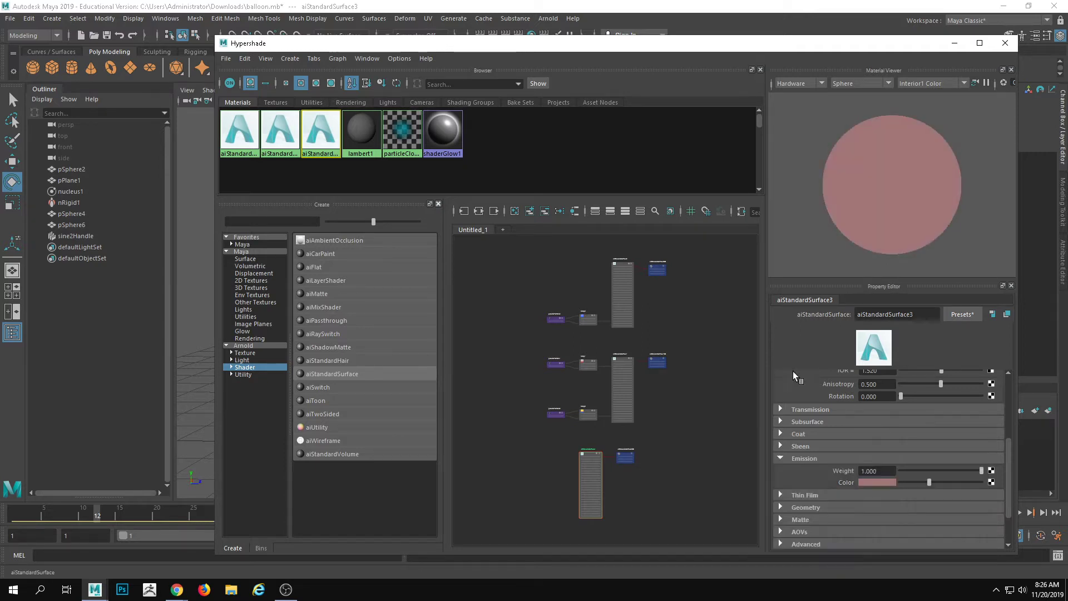
pyautogui.click(992, 482)
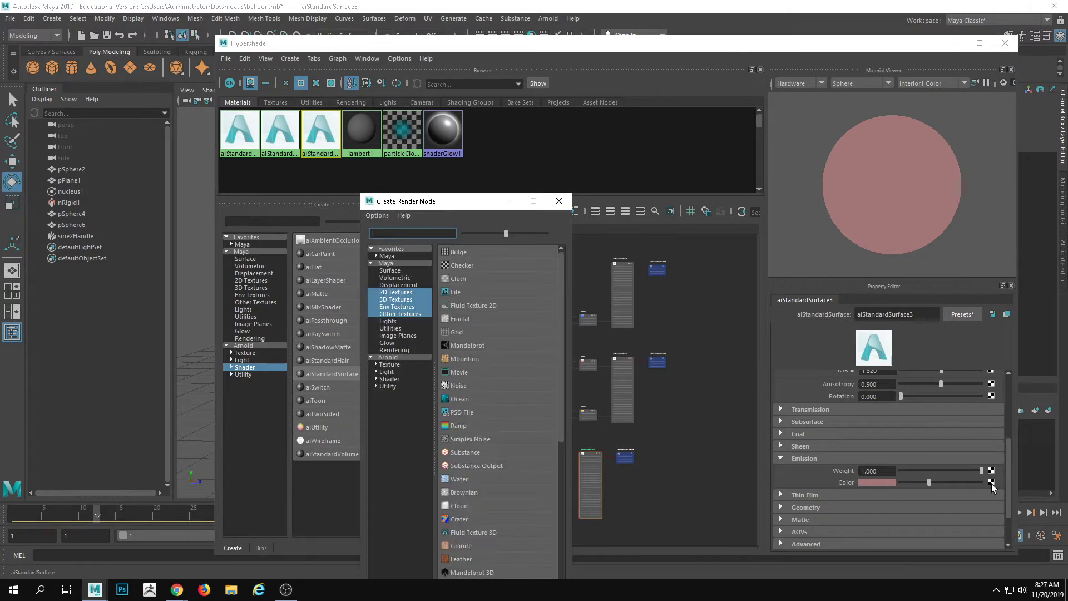
pyautogui.click(465, 425)
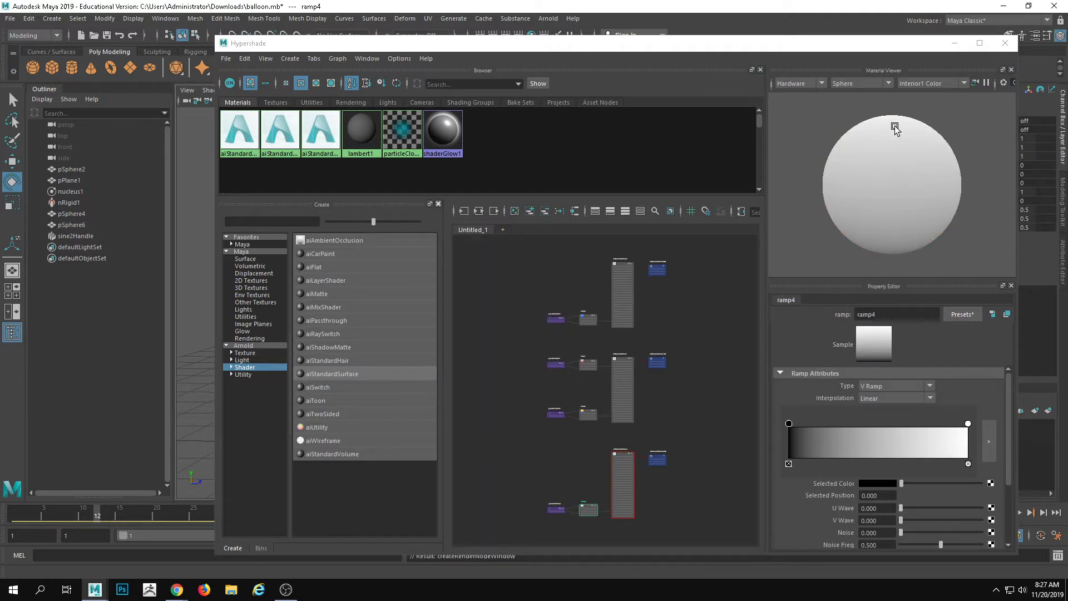
# Step: Change the ramp's black starting color to bright blue, about hue 217.57, saturation 1.000, value 0.814
pyautogui.click(789, 424)
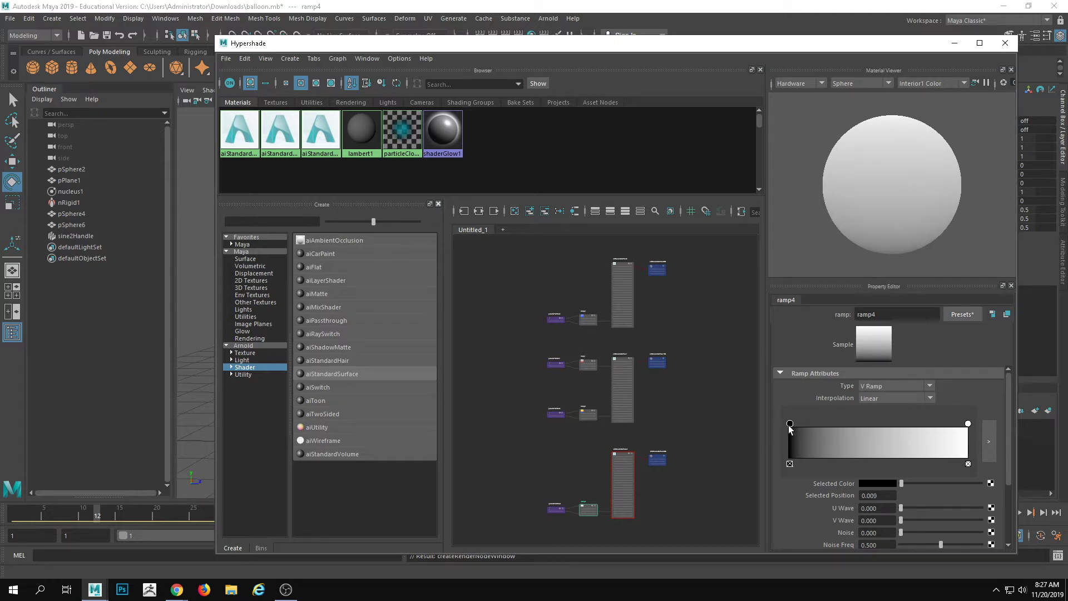
pyautogui.click(877, 483)
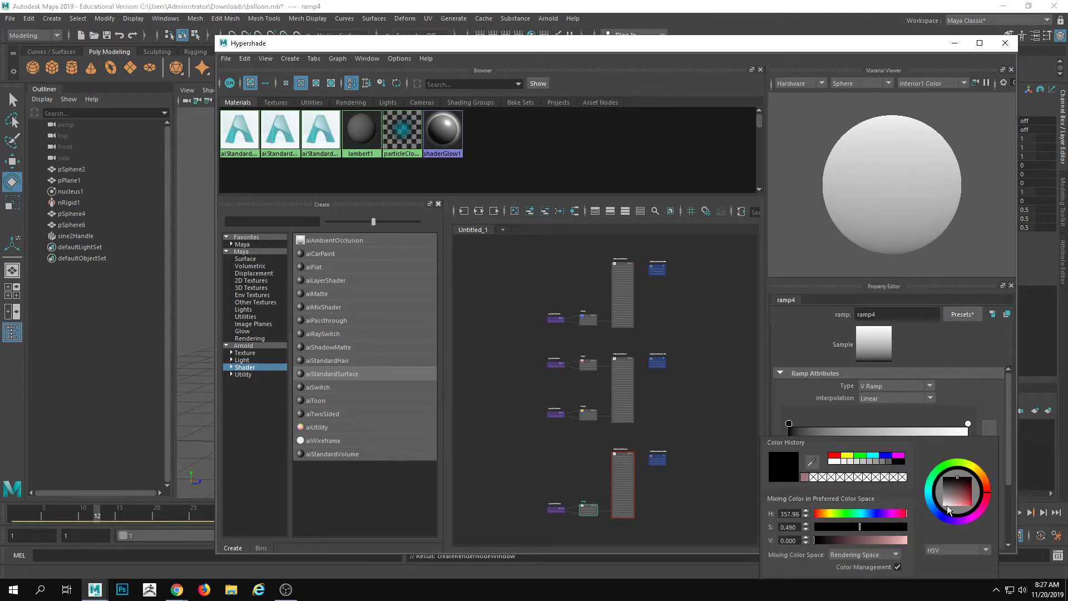
pyautogui.moveTo(957, 503); pyautogui.dragTo(978, 509)
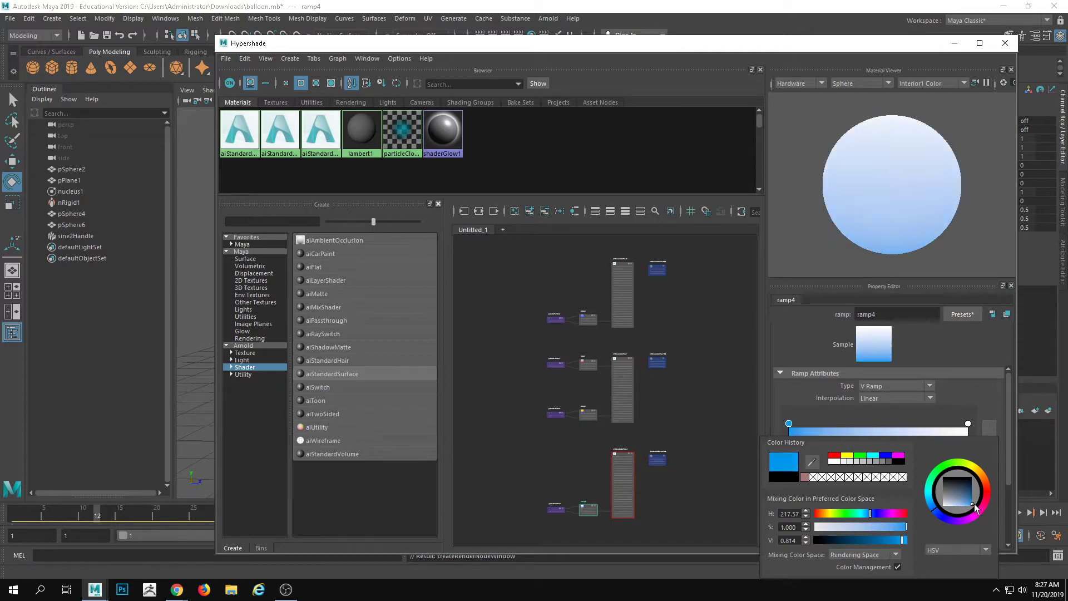
# Step: Add one golden-yellow color stop to the ramp at position about 0.344, removing any accidental duplicate stop
pyautogui.click(843, 433)
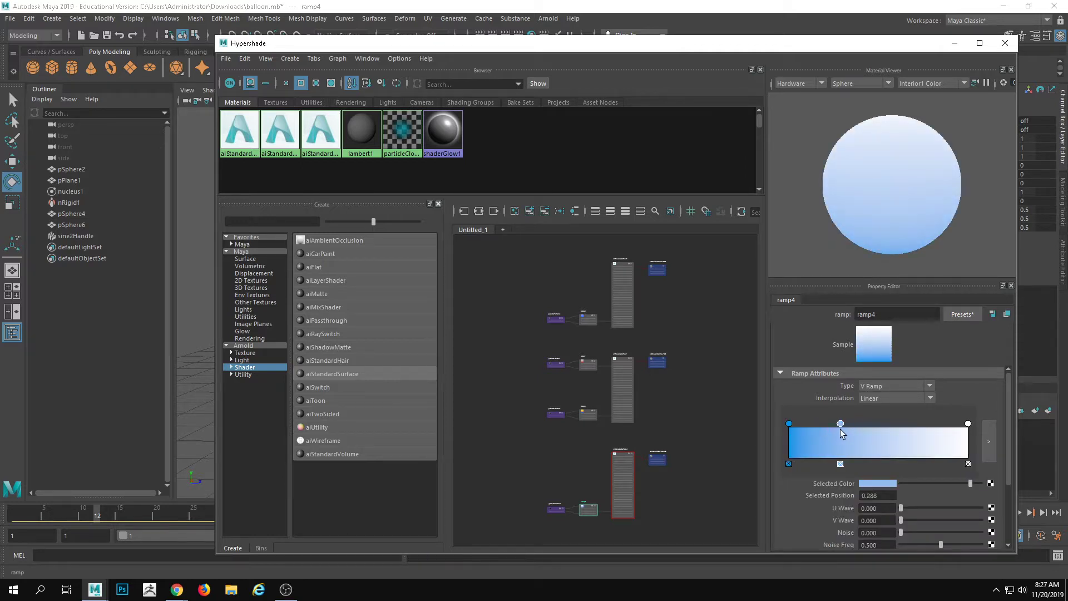
pyautogui.click(889, 483)
pyautogui.click(1005, 473)
pyautogui.moveTo(990, 494); pyautogui.dragTo(997, 507)
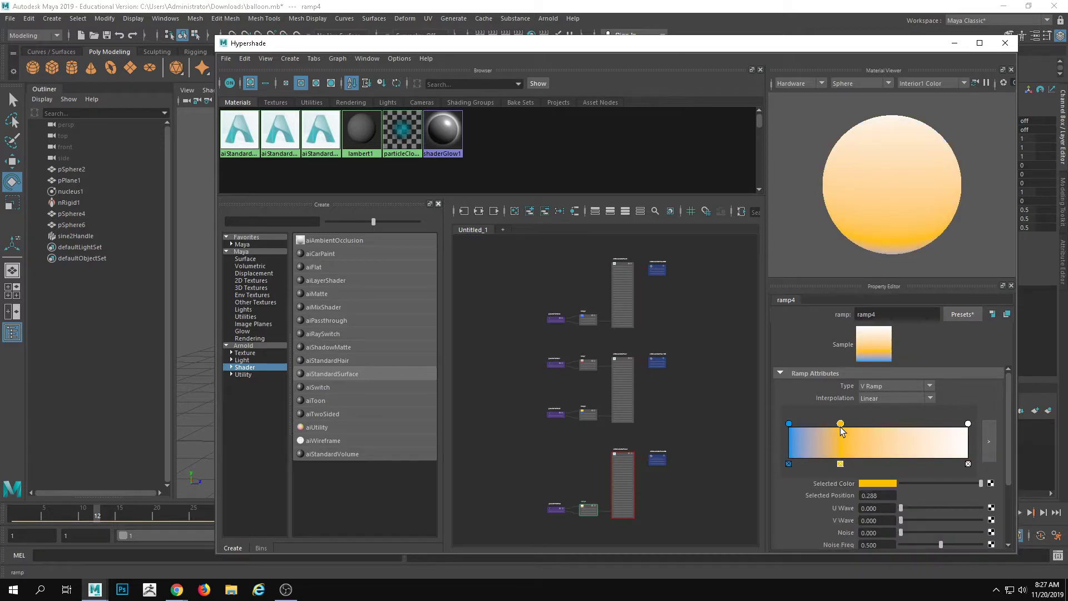
pyautogui.moveTo(840, 427); pyautogui.dragTo(892, 454)
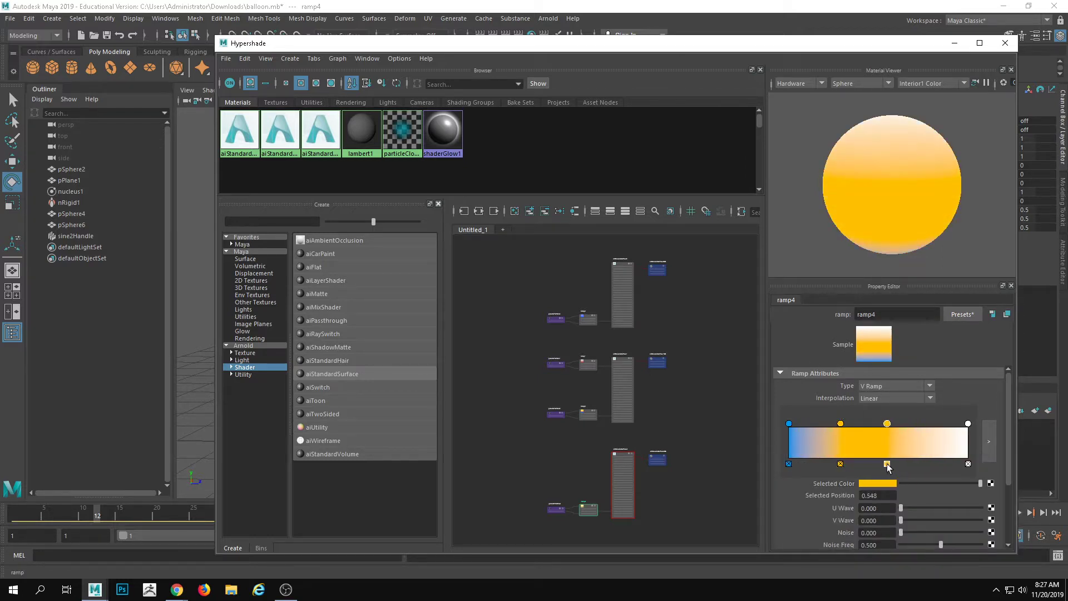
pyautogui.click(887, 464)
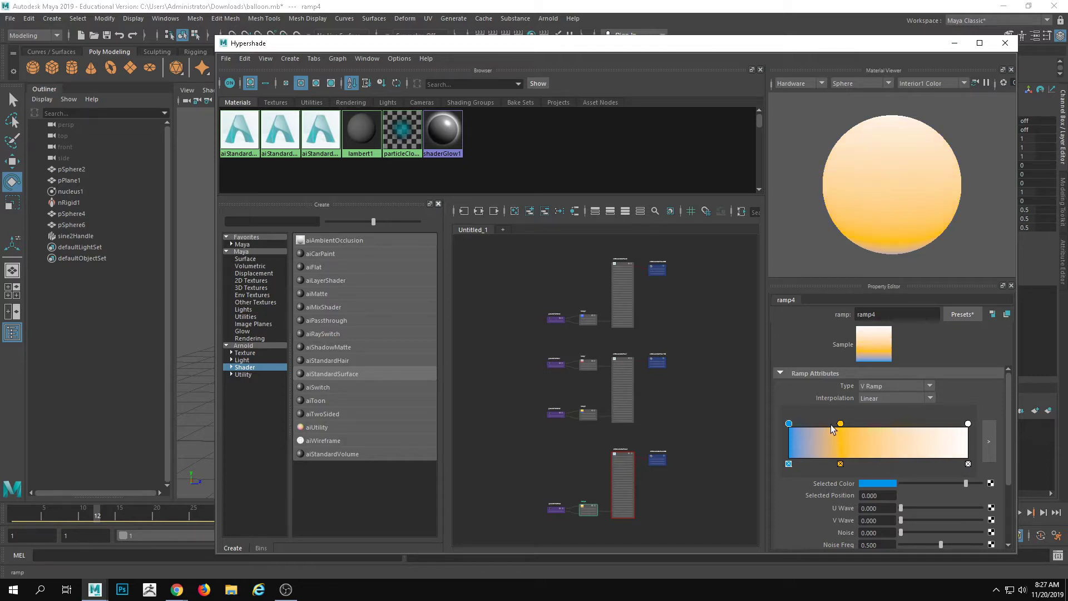
pyautogui.moveTo(841, 427); pyautogui.dragTo(853, 432)
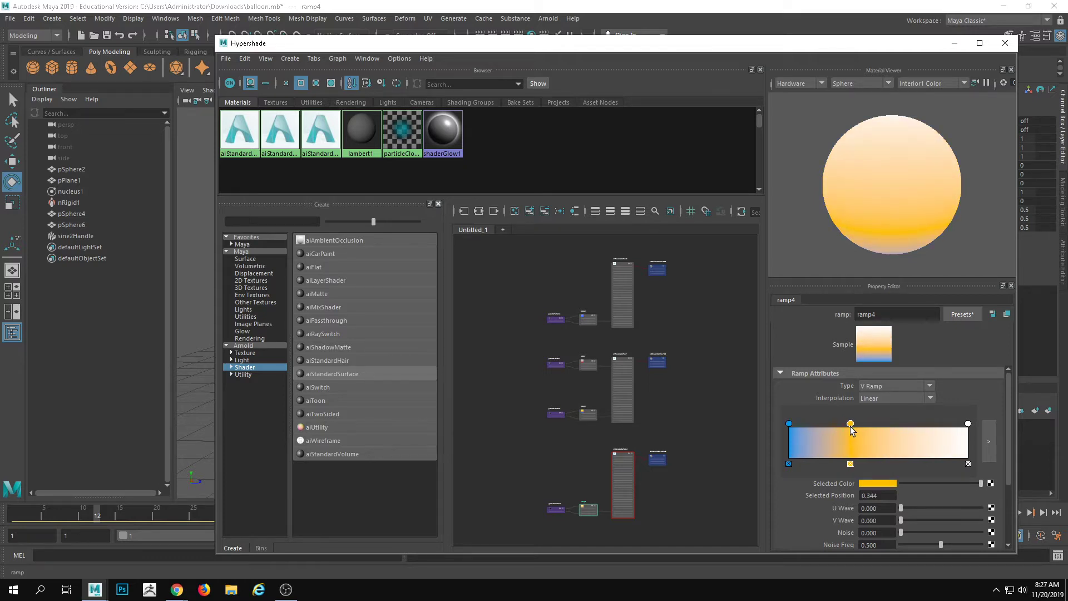
# Step: Add a peach color stop to the ramp at position about 0.582, between the golden-yellow and white stops
pyautogui.click(893, 429)
pyautogui.click(881, 483)
pyautogui.click(964, 505)
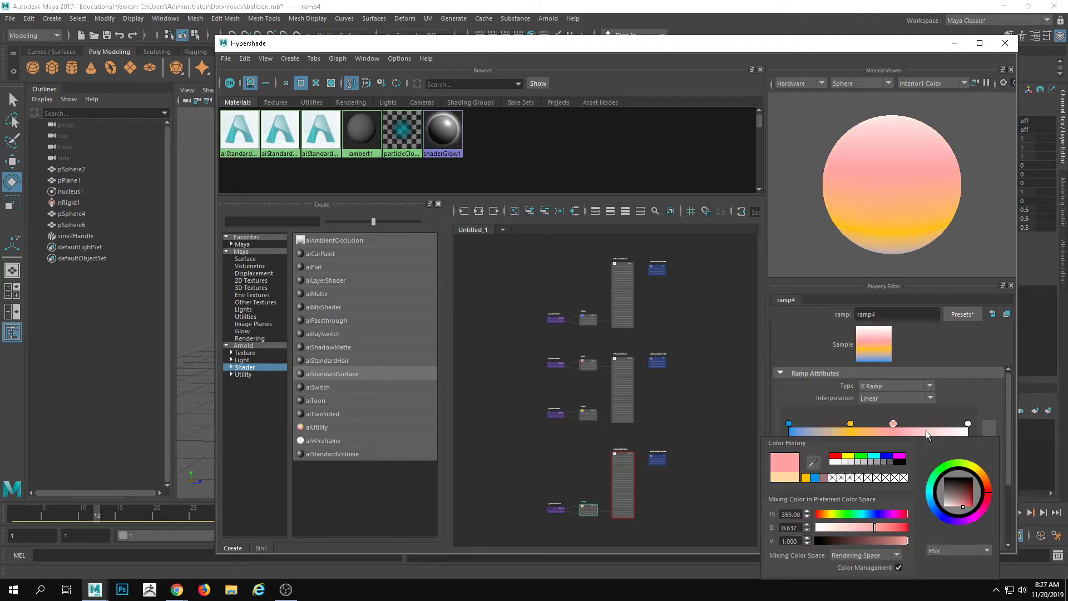
pyautogui.moveTo(874, 528); pyautogui.dragTo(860, 528)
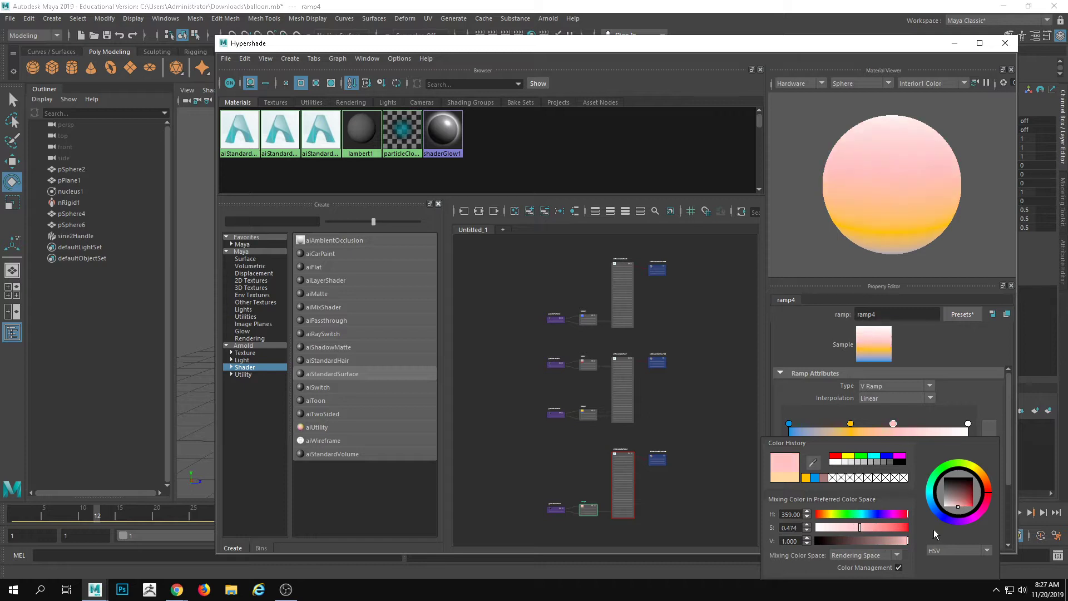
pyautogui.moveTo(989, 491); pyautogui.dragTo(987, 484)
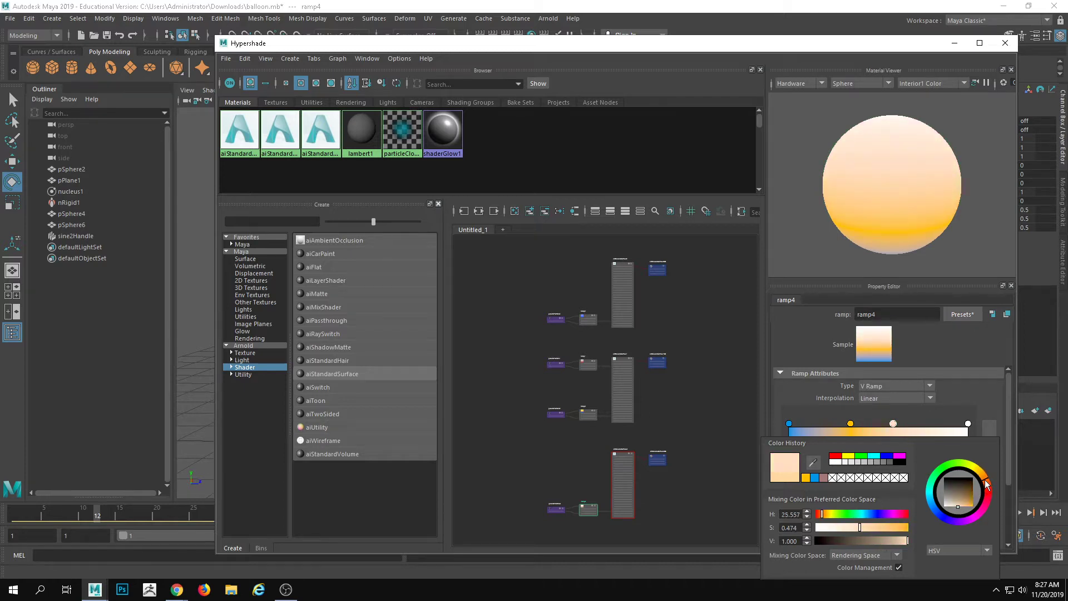
pyautogui.moveTo(877, 527); pyautogui.dragTo(884, 527)
pyautogui.moveTo(987, 482); pyautogui.dragTo(988, 483)
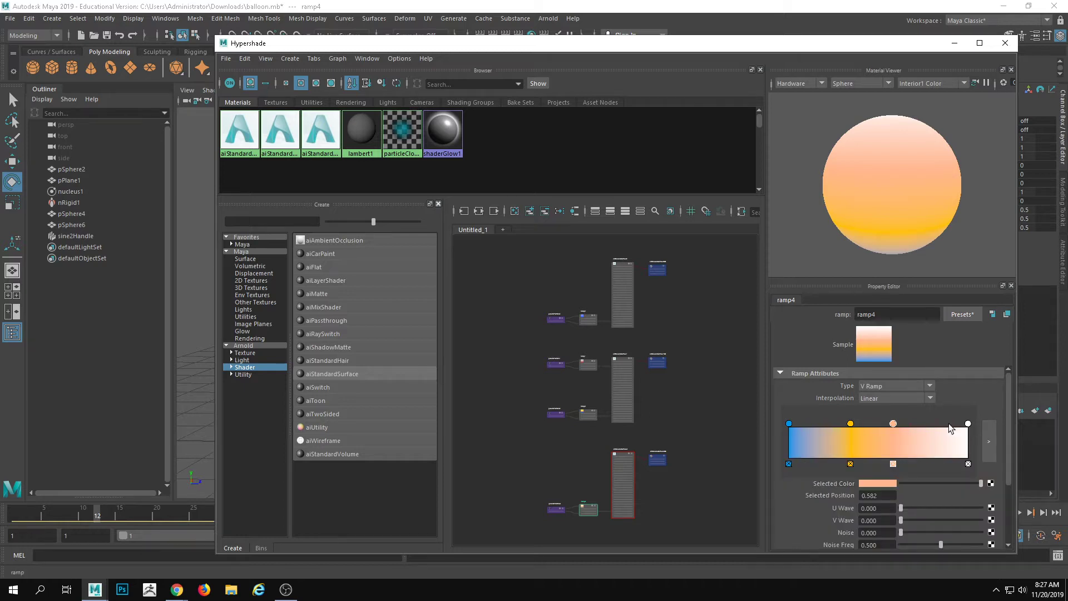
# Step: Add a bright yellow stop near the ramp's white end and shift the colored stops toward blue, placing bright yellow at about 0.712
pyautogui.click(940, 451)
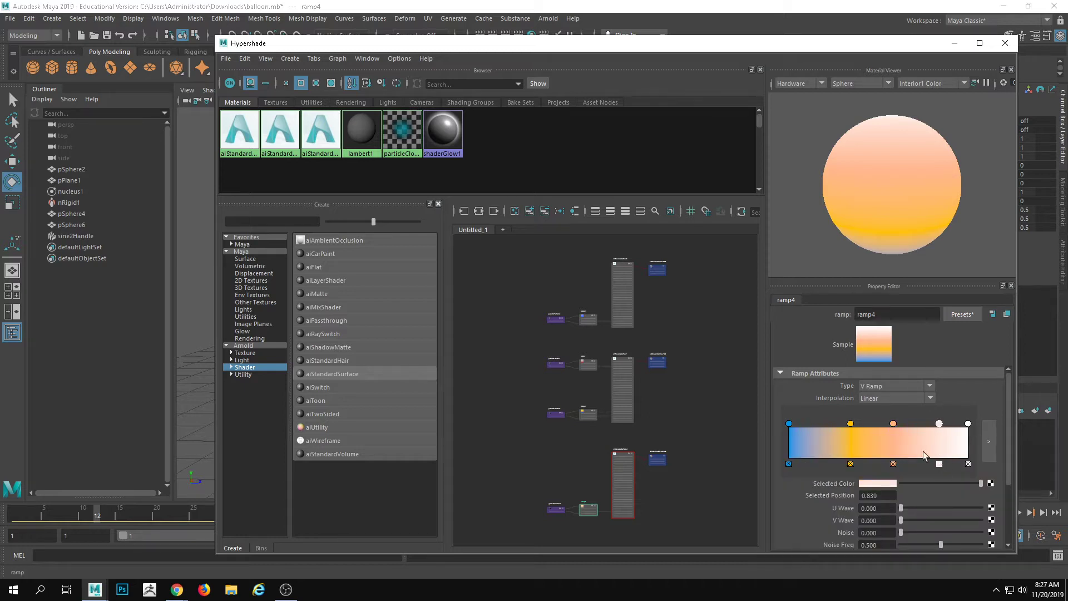
pyautogui.click(893, 483)
pyautogui.click(1030, 455)
pyautogui.moveTo(1022, 485); pyautogui.dragTo(1026, 498)
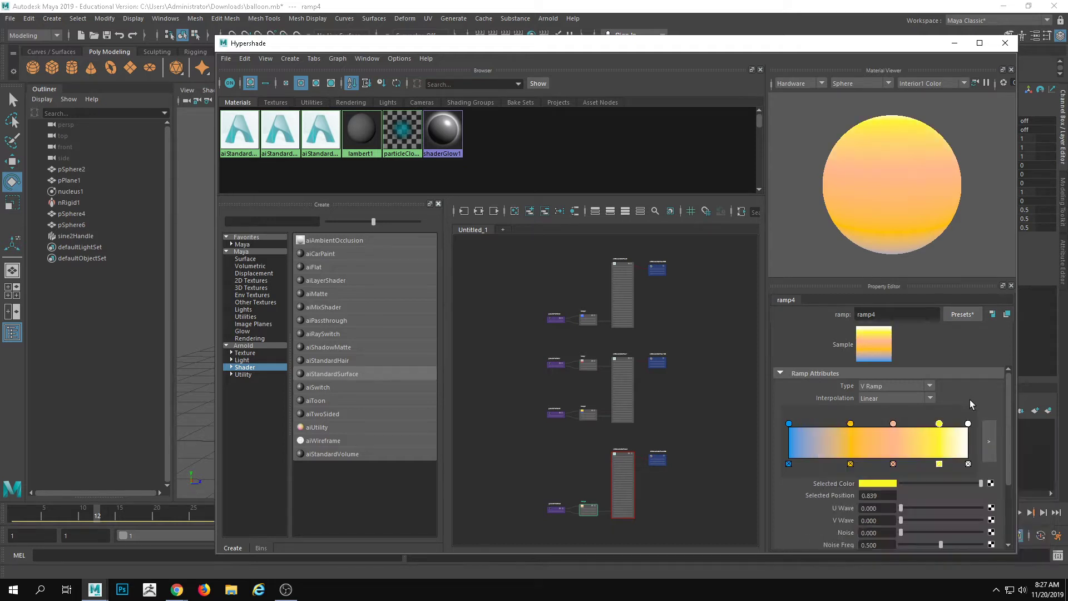
pyautogui.moveTo(854, 424)
pyautogui.mouseDown()
pyautogui.moveTo(831, 424)
pyautogui.moveTo(892, 424)
pyautogui.moveTo(855, 424)
pyautogui.mouseUp()
pyautogui.moveTo(940, 424); pyautogui.dragTo(918, 424)
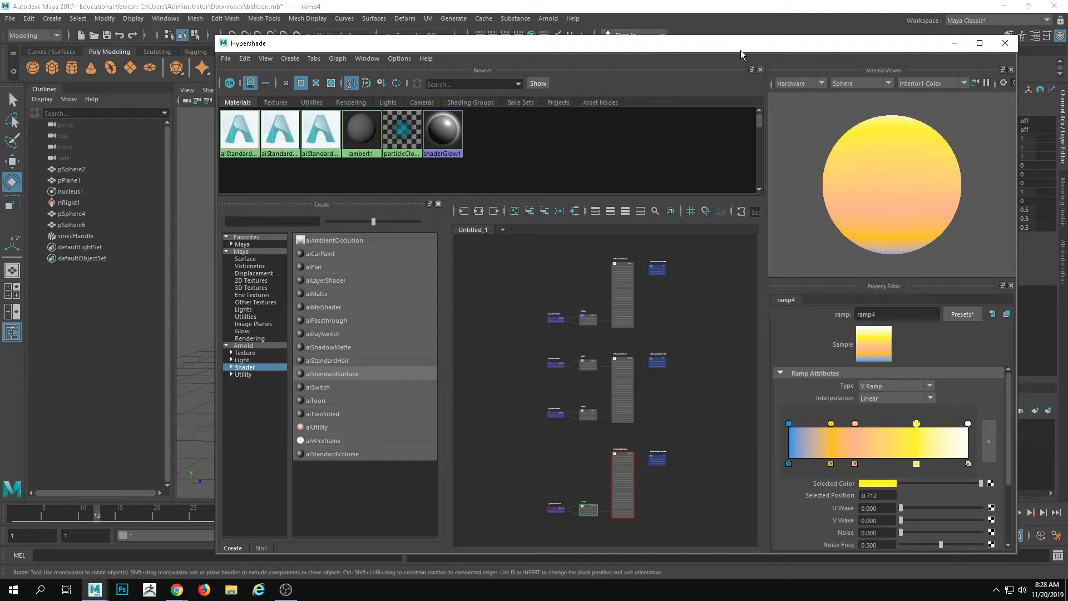
# Step: Assign the ramp-driven aiStandardSurface3 material to the flame mesh pSphere6 and display it textured in the viewport
pyautogui.moveTo(705, 44); pyautogui.dragTo(1067, 88)
pyautogui.click(595, 344)
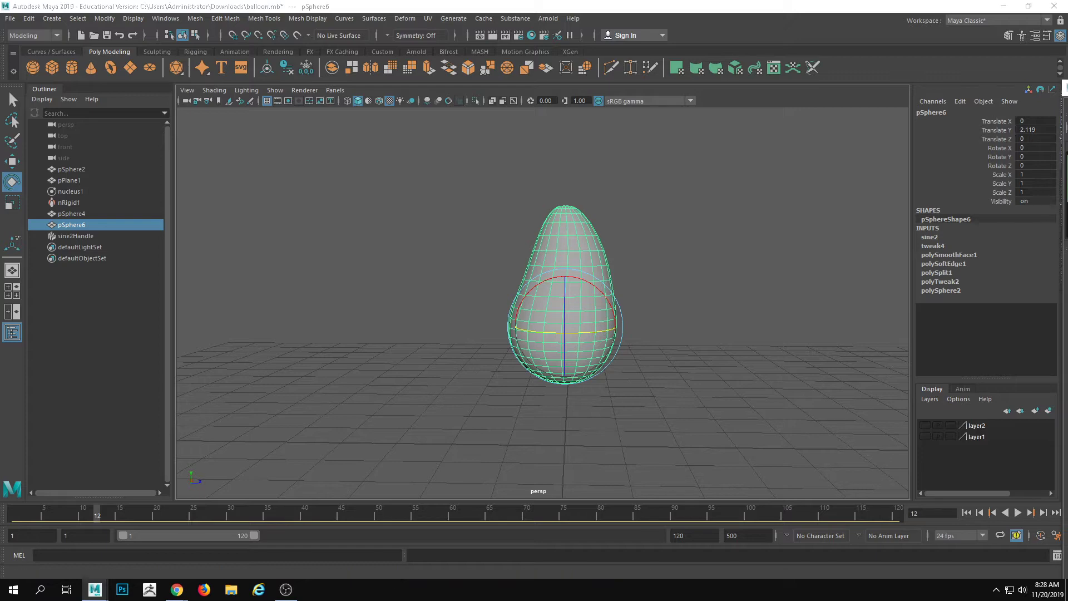
pyautogui.press('6')
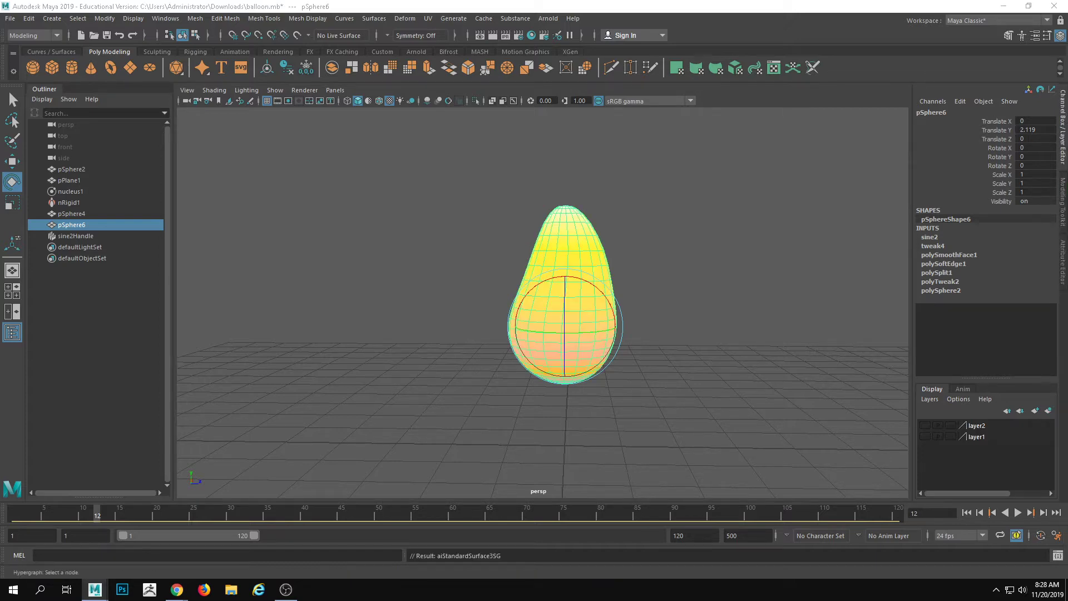
pyautogui.click(740, 277)
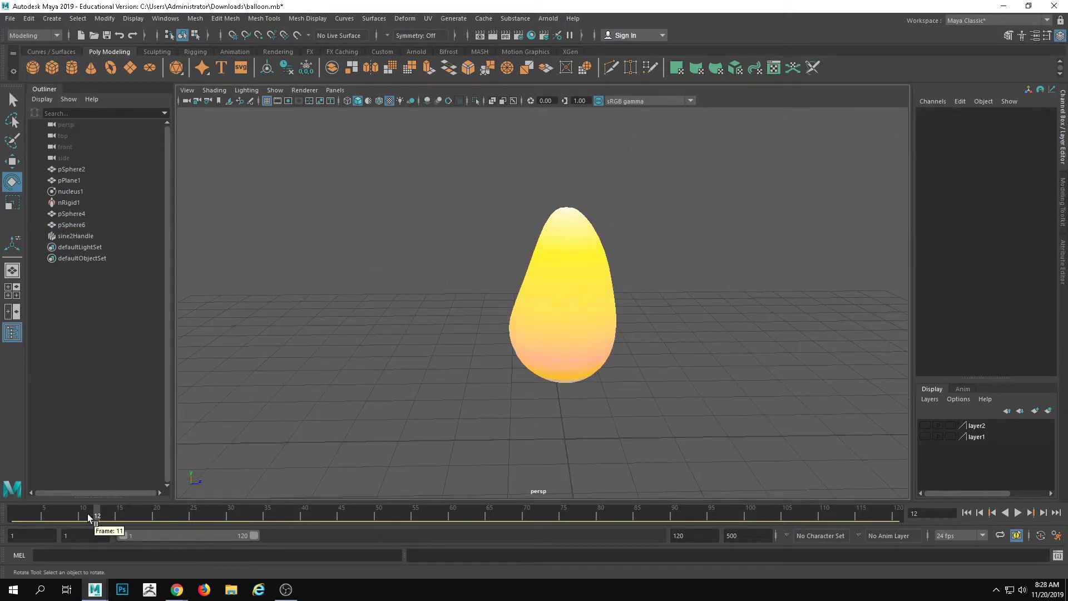
pyautogui.moveTo(88, 514)
pyautogui.mouseDown()
pyautogui.moveTo(264, 518)
pyautogui.moveTo(98, 510)
pyautogui.mouseUp()
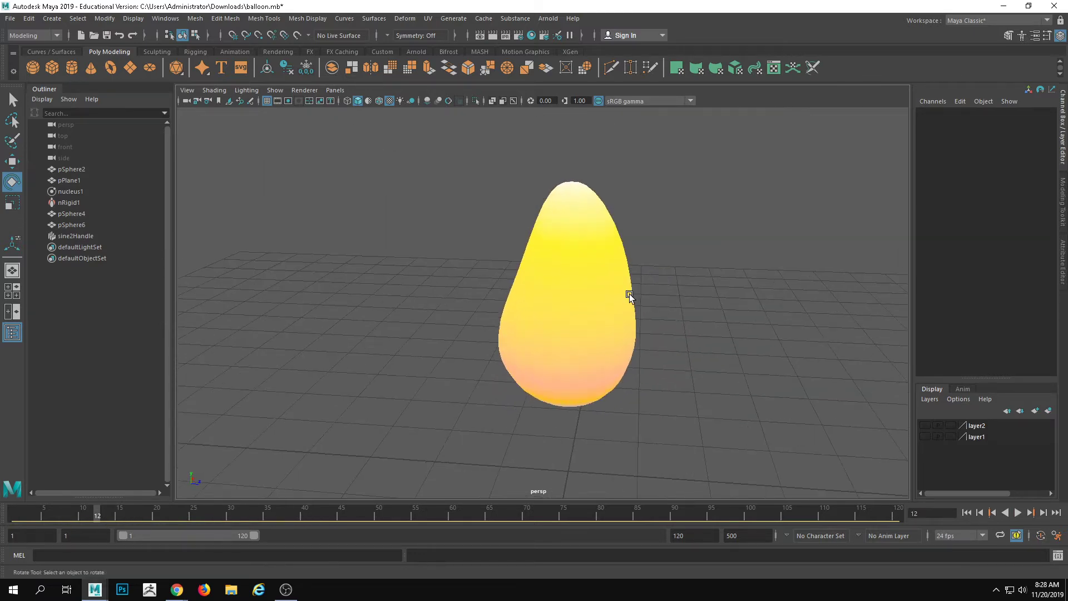
# Step: Turn off Double Sided in the Render Stats of the flame shape pSphereShape6
pyautogui.click(539, 286)
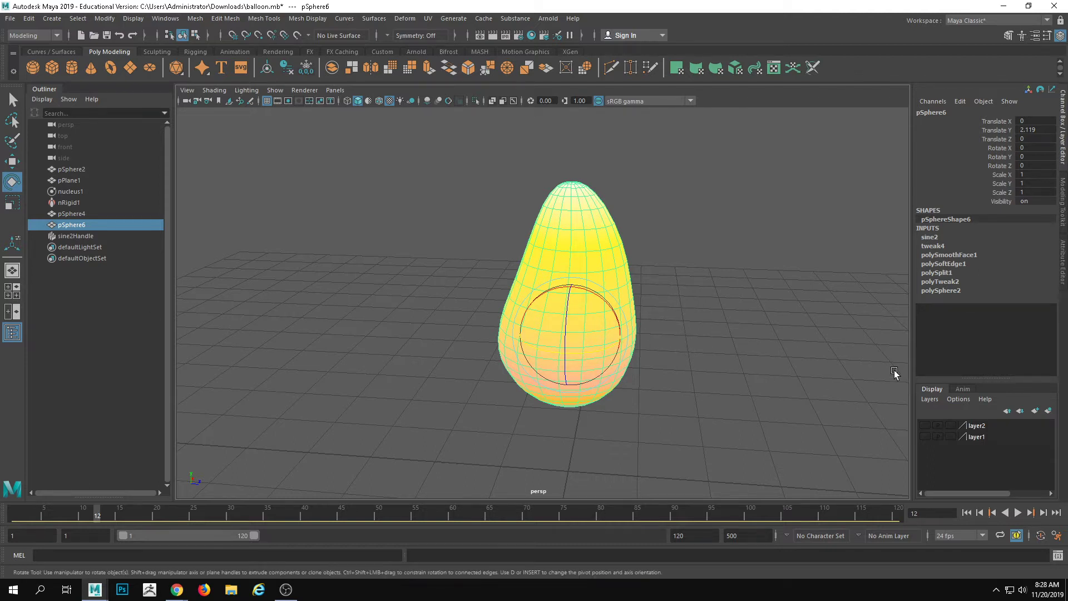
pyautogui.click(1064, 252)
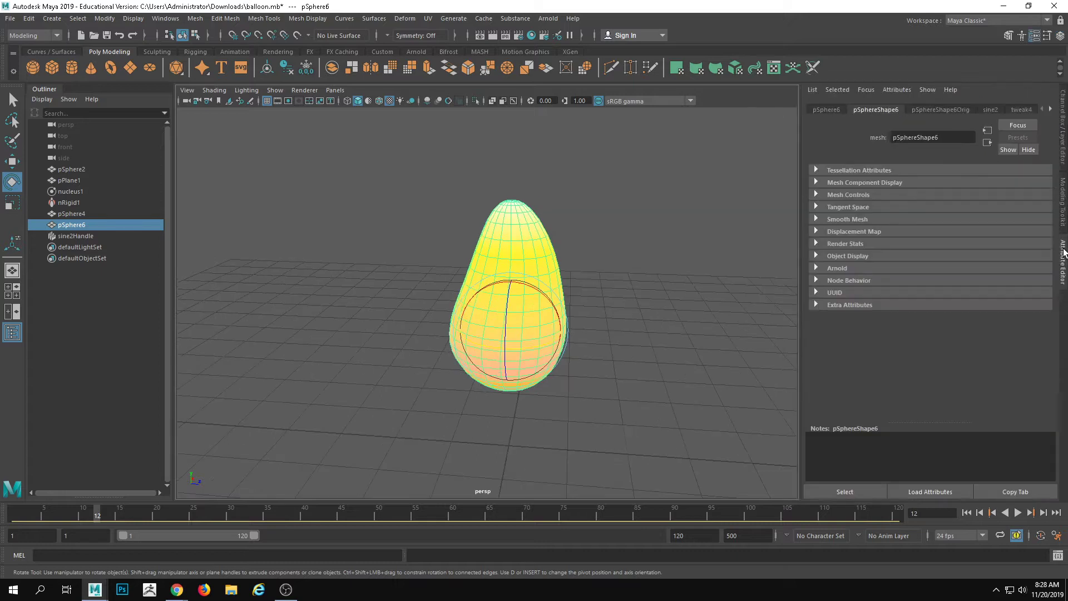
pyautogui.click(843, 244)
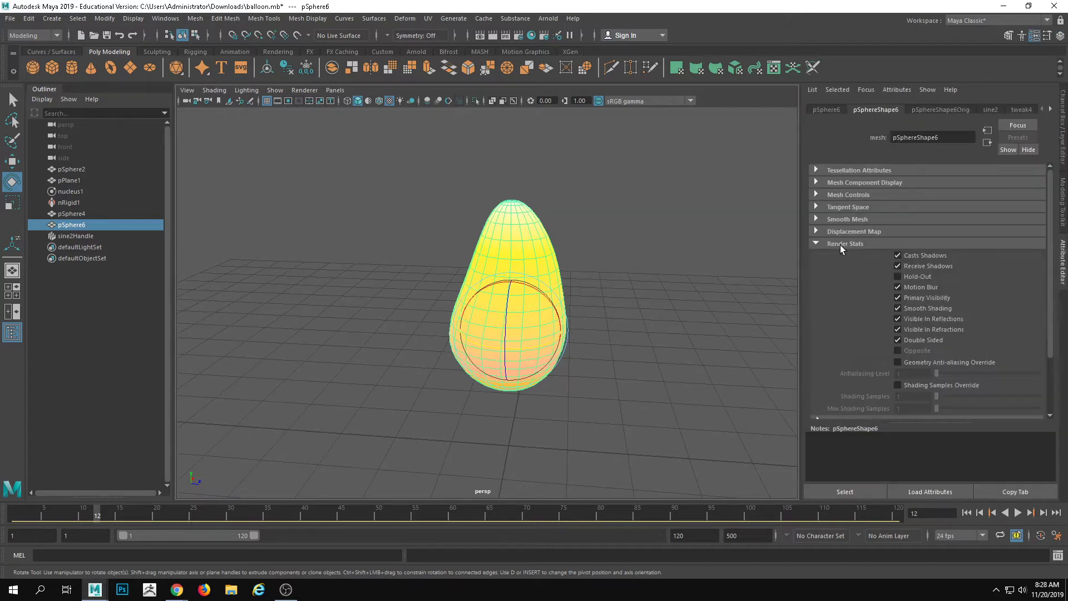
pyautogui.click(929, 341)
# Step: Turn on Opposite in the flame shape's Render Stats and check the flame from another angle
pyautogui.click(630, 217)
pyautogui.click(506, 240)
pyautogui.click(814, 111)
pyautogui.click(1064, 133)
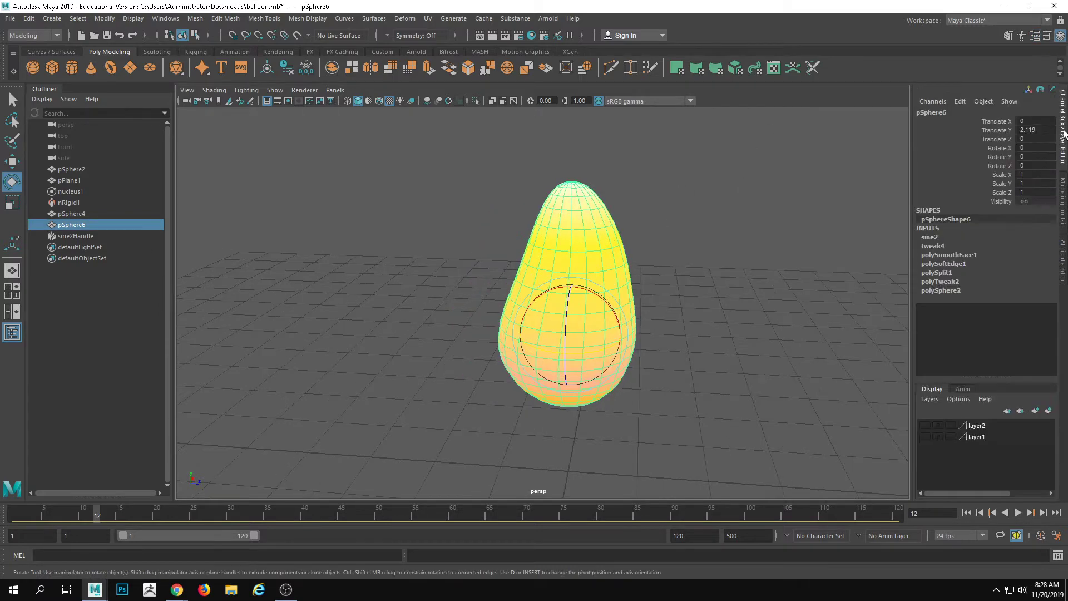
pyautogui.click(1064, 262)
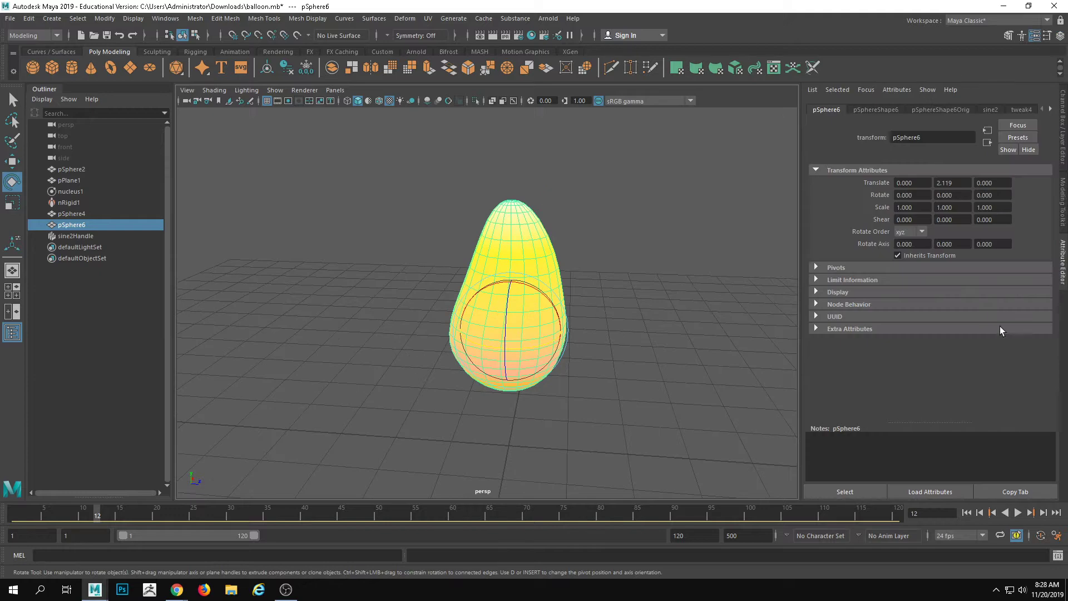
pyautogui.click(885, 111)
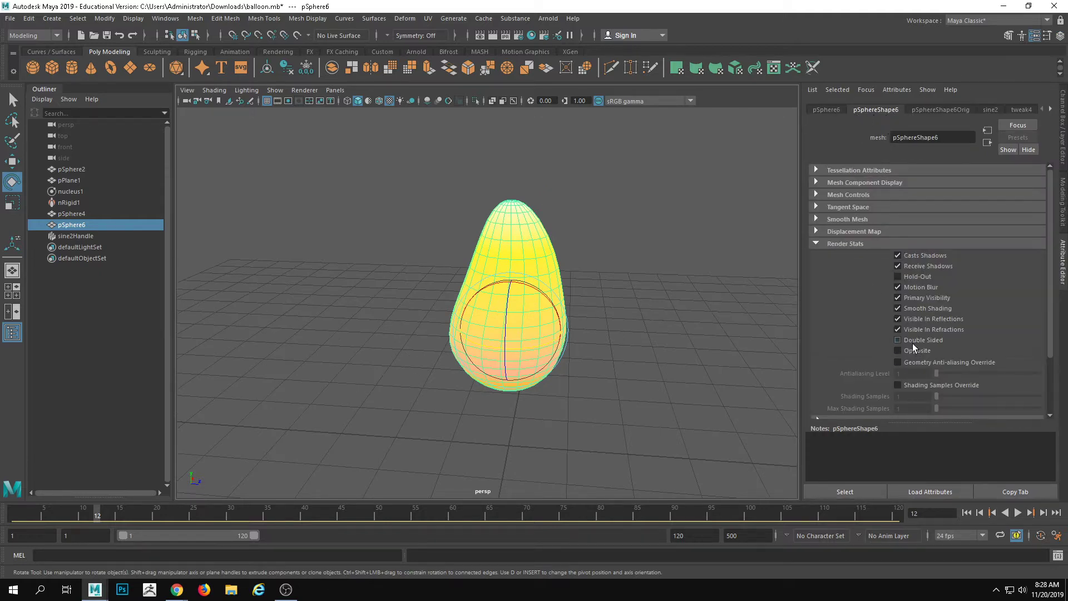
pyautogui.keyDown('alt'); pyautogui.moveTo(650, 371); pyautogui.dragTo(581, 331); pyautogui.keyUp('alt')
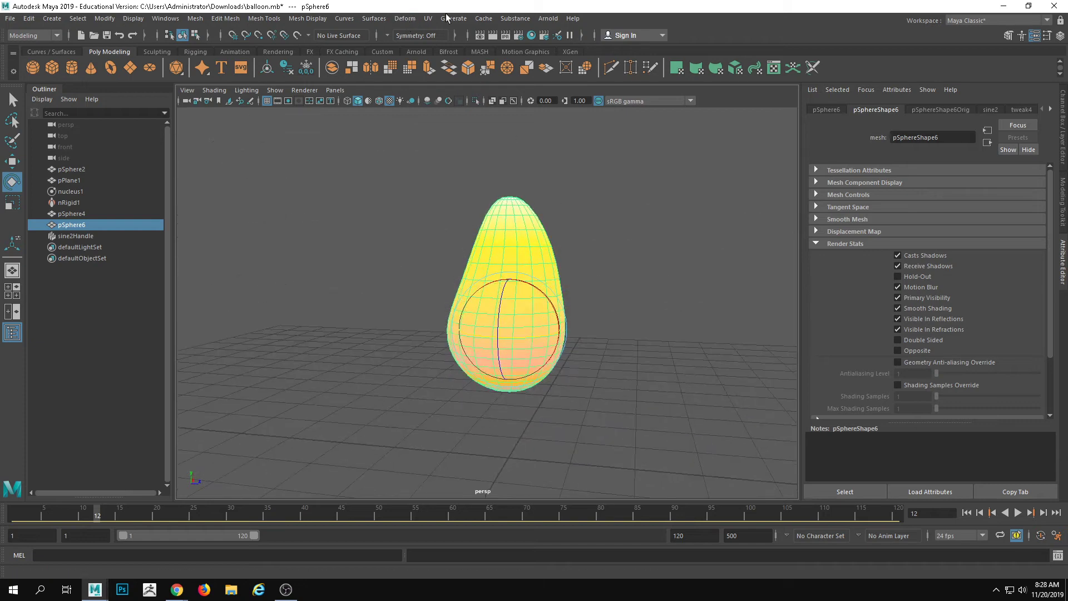
pyautogui.click(898, 351)
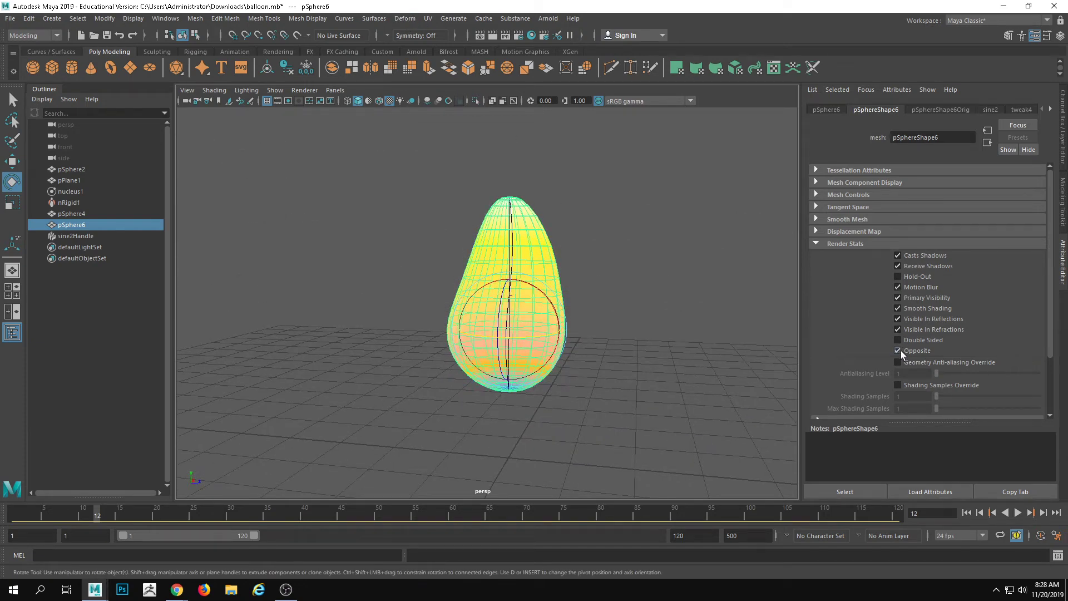
pyautogui.click(732, 303)
pyautogui.keyDown('alt'); pyautogui.moveTo(732, 303); pyautogui.dragTo(654, 362); pyautogui.keyUp('alt')
pyautogui.click(533, 310)
pyautogui.click(654, 362)
# Step: Create a polygon cylinder beneath the flame as the candle body
pyautogui.click(71, 68)
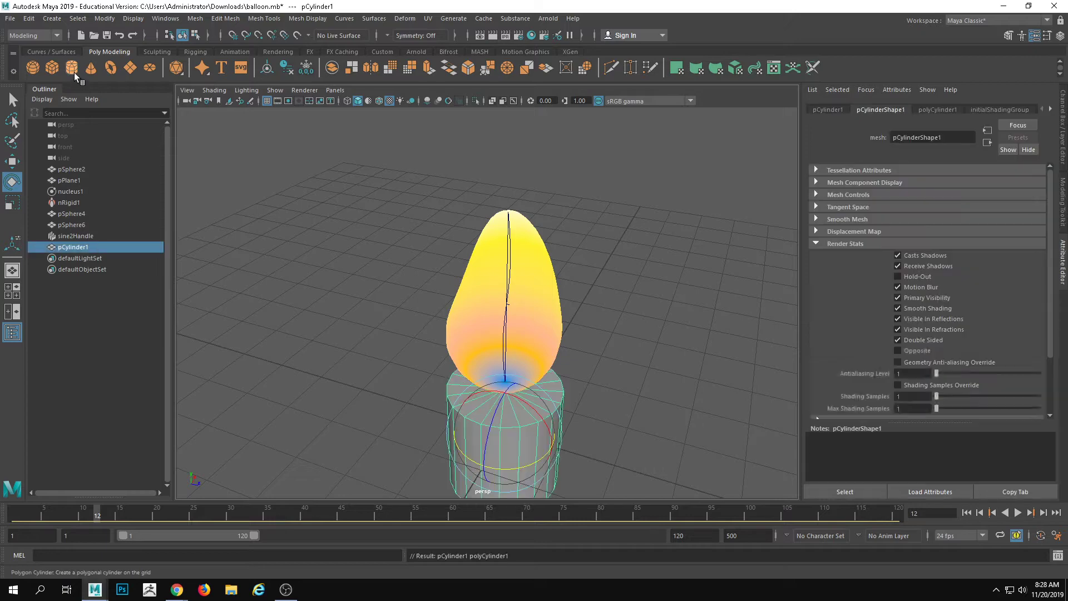
pyautogui.press('w')
pyautogui.keyDown('alt'); pyautogui.moveTo(603, 406); pyautogui.dragTo(601, 291, button='middle'); pyautogui.keyUp('alt')
pyautogui.press('r')
pyautogui.keyDown('alt'); pyautogui.moveTo(678, 359); pyautogui.dragTo(514, 356, button='right'); pyautogui.keyUp('alt')
pyautogui.keyDown('alt'); pyautogui.moveTo(515, 356); pyautogui.dragTo(506, 290); pyautogui.keyUp('alt')
pyautogui.keyDown('alt'); pyautogui.moveTo(517, 375); pyautogui.dragTo(537, 420); pyautogui.keyUp('alt')
pyautogui.keyDown('alt'); pyautogui.moveTo(537, 420); pyautogui.dragTo(608, 403, button='right'); pyautogui.keyUp('alt')
# Step: Bevel the cylinder's top edge loop, reducing the fraction and adding segments to round the candle's rim
pyautogui.moveTo(590, 364); pyautogui.dragTo(588, 315, button='right')
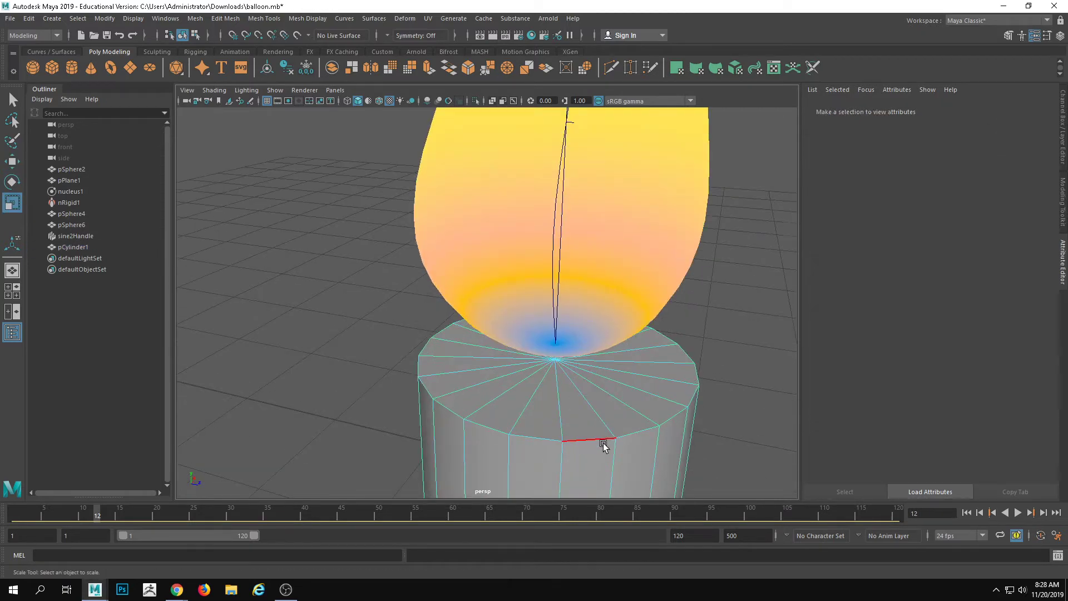
pyautogui.doubleClick(602, 440)
pyautogui.keyDown('alt'); pyautogui.moveTo(629, 439); pyautogui.dragTo(557, 431, button='right'); pyautogui.keyUp('alt')
pyautogui.click(1008, 35)
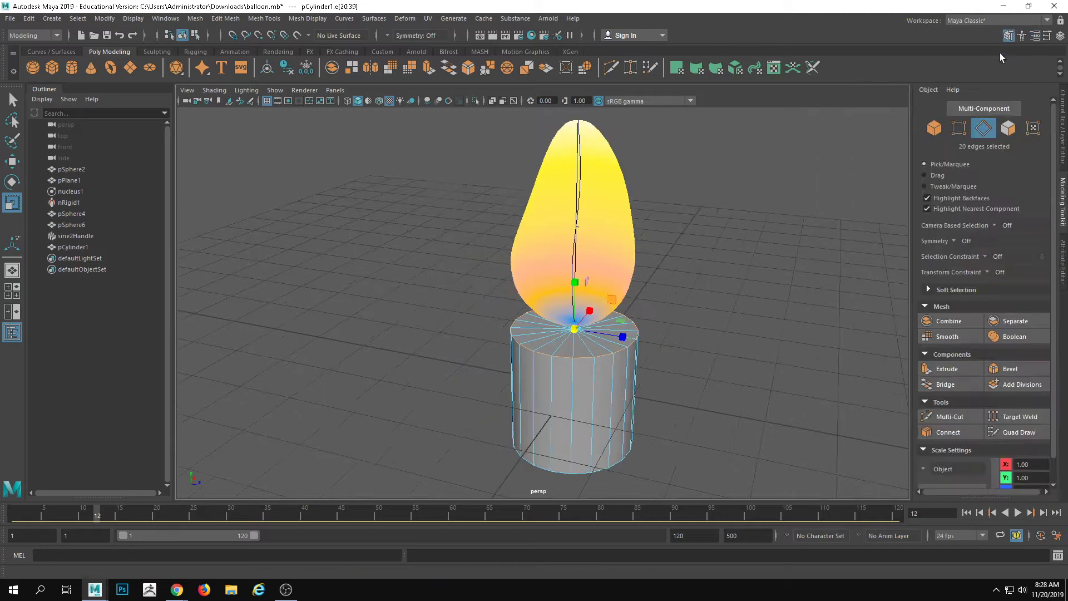
pyautogui.click(950, 417)
pyautogui.keyDown('alt'); pyautogui.moveTo(661, 390); pyautogui.dragTo(712, 401); pyautogui.keyUp('alt')
pyautogui.click(1034, 372)
pyautogui.keyDown('alt'); pyautogui.moveTo(687, 362); pyautogui.dragTo(643, 366); pyautogui.keyUp('alt')
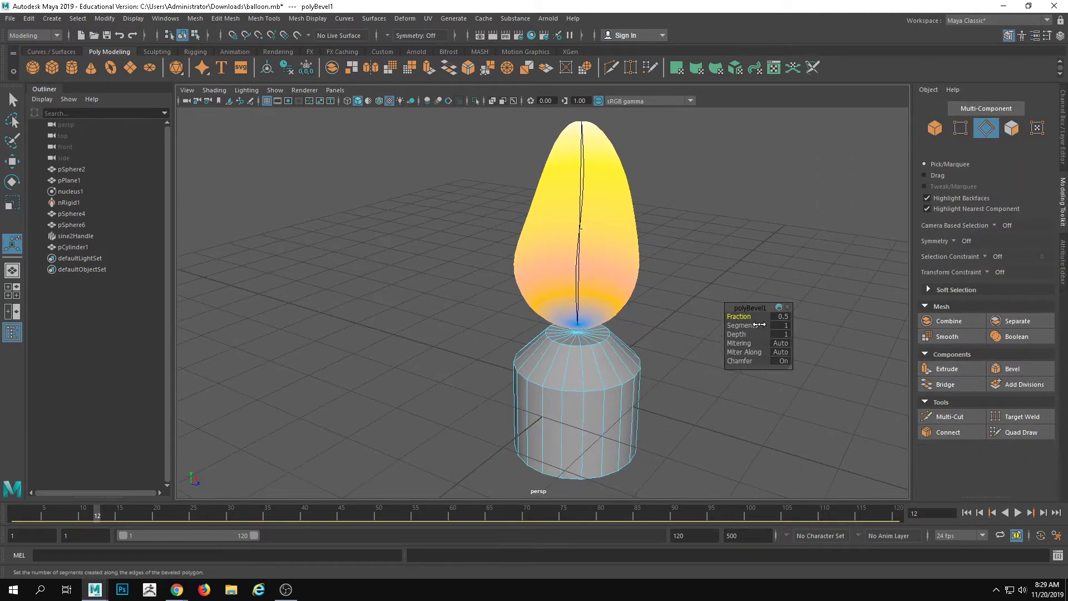
pyautogui.moveTo(751, 318); pyautogui.dragTo(746, 327)
# Step: Return the cylinder to object selection and raise it to about Y 0.32 so it meets the base of the flame
pyautogui.moveTo(572, 349); pyautogui.dragTo(629, 314, button='right')
pyautogui.keyDown('alt'); pyautogui.moveTo(730, 260); pyautogui.dragTo(737, 280); pyautogui.keyUp('alt')
pyautogui.scroll(-2, 737, 280)
pyautogui.press('w')
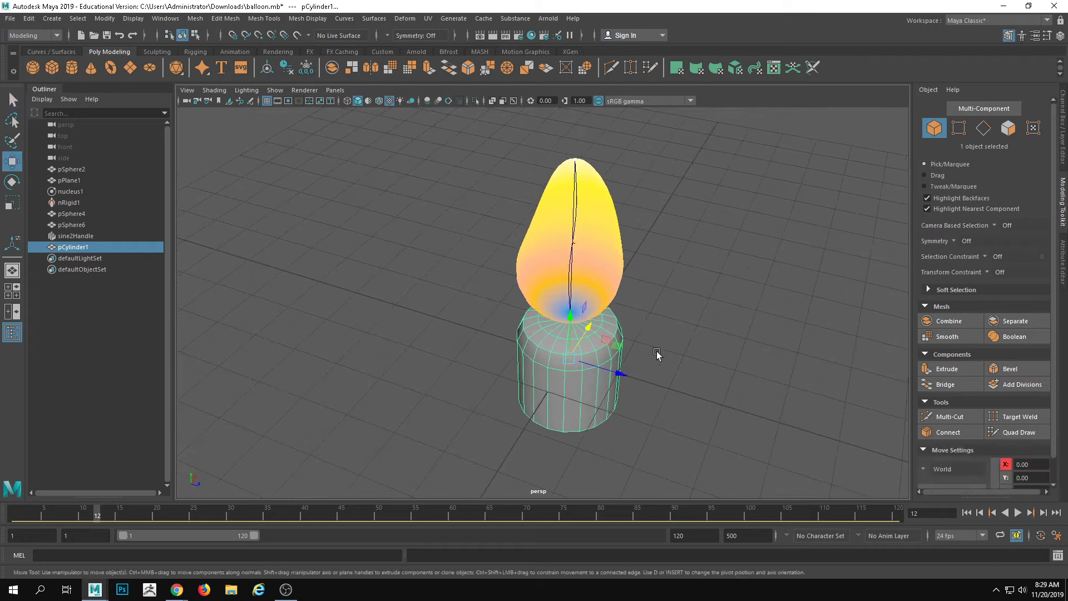
pyautogui.keyDown('alt'); pyautogui.moveTo(658, 356); pyautogui.dragTo(659, 333); pyautogui.keyUp('alt')
pyautogui.moveTo(568, 325); pyautogui.dragTo(568, 310)
pyautogui.click(702, 318)
pyautogui.keyDown('alt'); pyautogui.moveTo(702, 318); pyautogui.dragTo(686, 350); pyautogui.keyUp('alt')
pyautogui.click(615, 358)
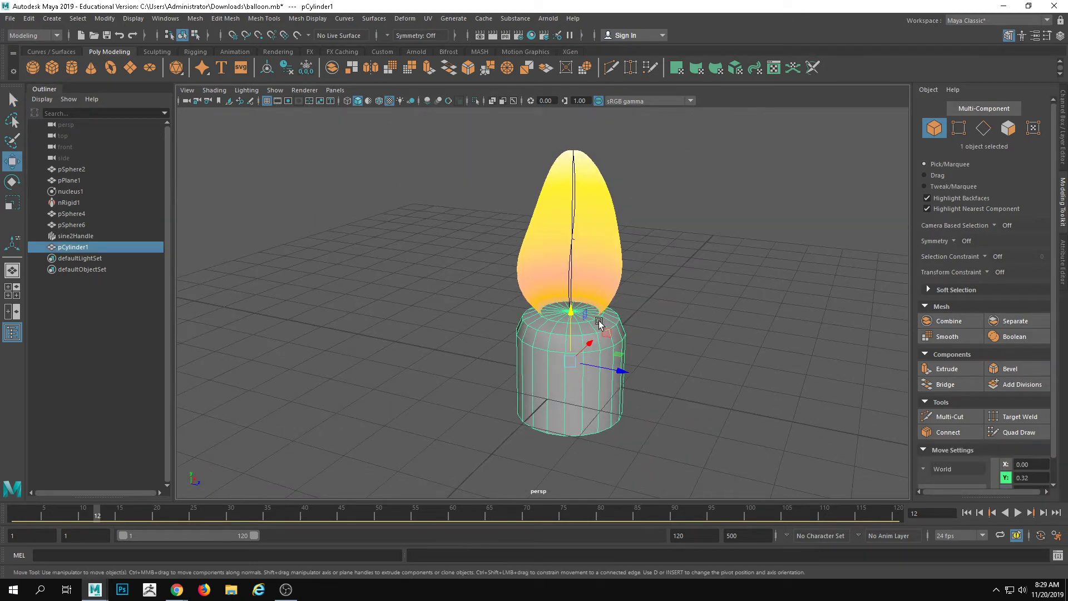
# Step: Lower the centre vertex of the candle's top face to form a shallow dip beneath the flame
pyautogui.moveTo(598, 321); pyautogui.dragTo(576, 309, button='right')
pyautogui.click(573, 311)
pyautogui.moveTo(569, 267); pyautogui.dragTo(569, 277)
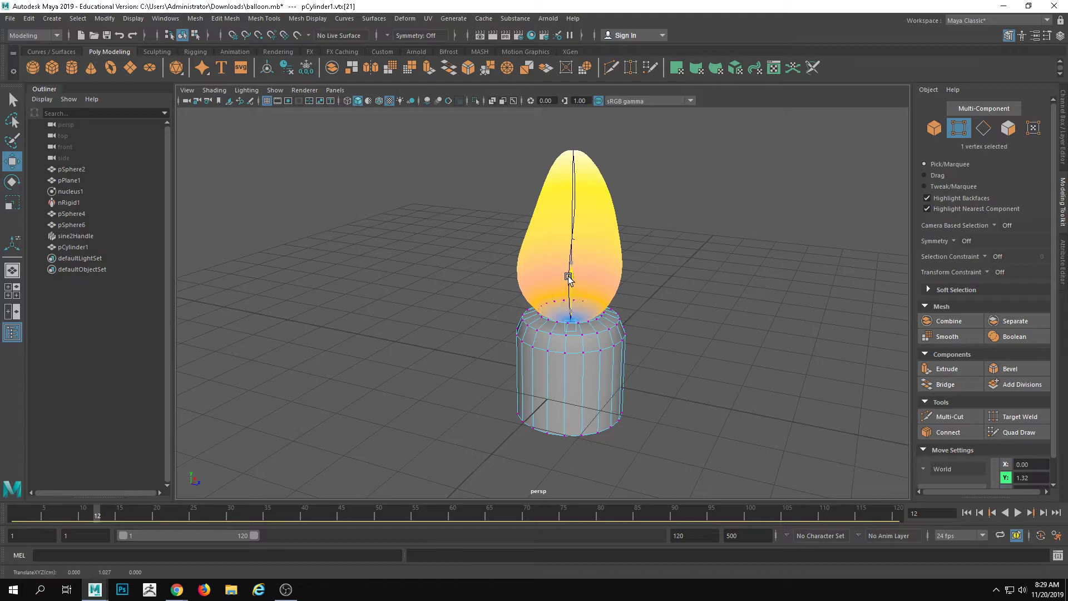
pyautogui.moveTo(702, 290); pyautogui.dragTo(751, 265, button='right')
pyautogui.click(752, 265)
pyautogui.keyDown('alt'); pyautogui.moveTo(751, 265); pyautogui.dragTo(745, 303); pyautogui.keyUp('alt')
# Step: Scrub the animation to frame 7 and render the candle in the Arnold RenderView, closing the render window when finished
pyautogui.moveTo(25, 508); pyautogui.dragTo(58, 512)
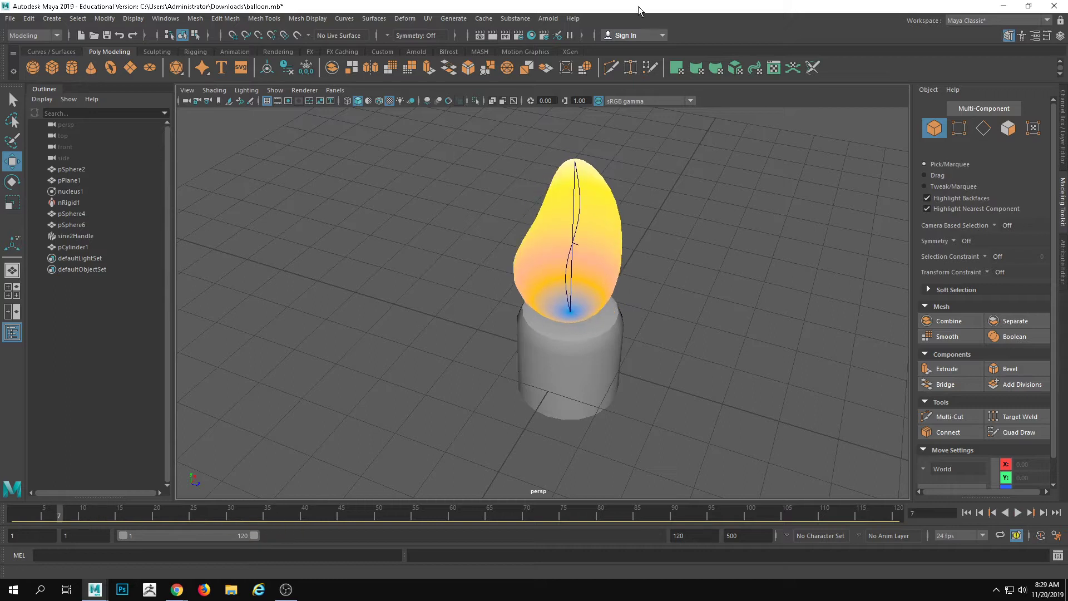
pyautogui.click(548, 18)
pyautogui.click(562, 49)
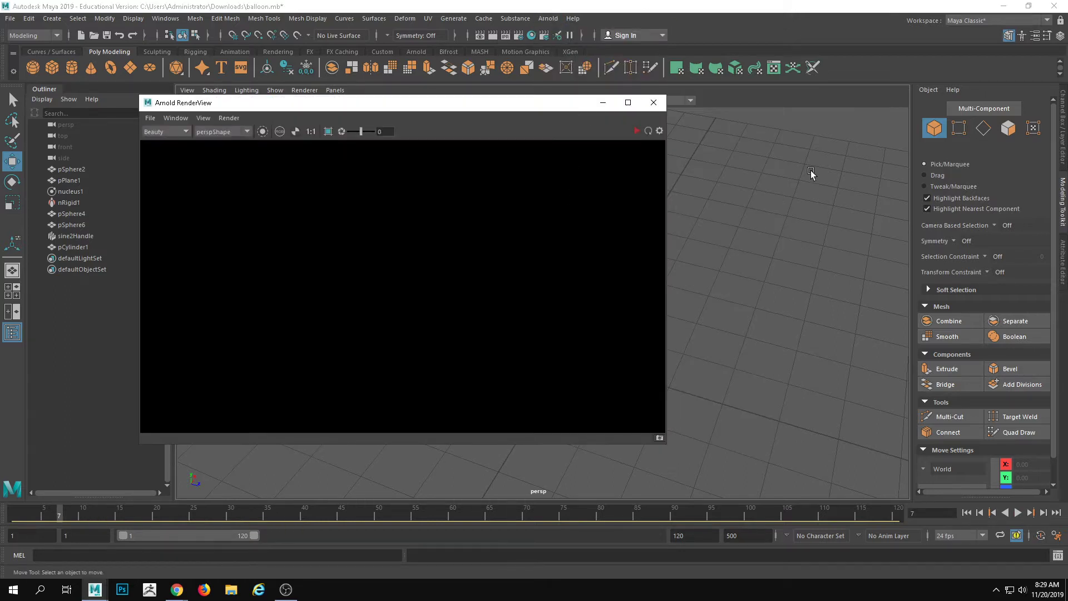
pyautogui.click(636, 132)
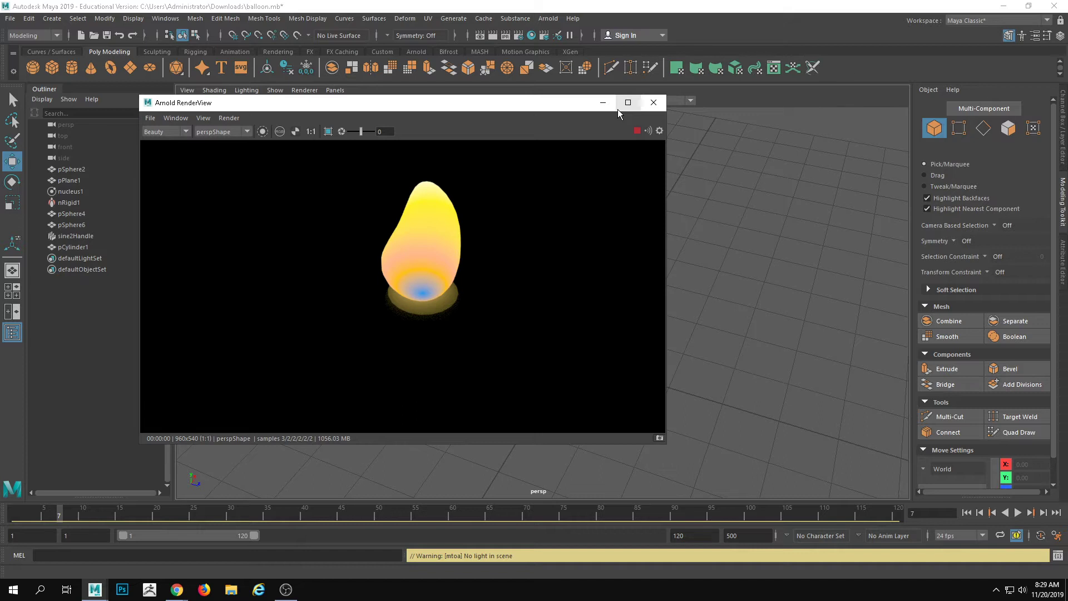
pyautogui.click(654, 102)
# Step: Delete the flame mesh, its sine deformer handle and the candle cylinder
pyautogui.moveTo(754, 159); pyautogui.dragTo(508, 433)
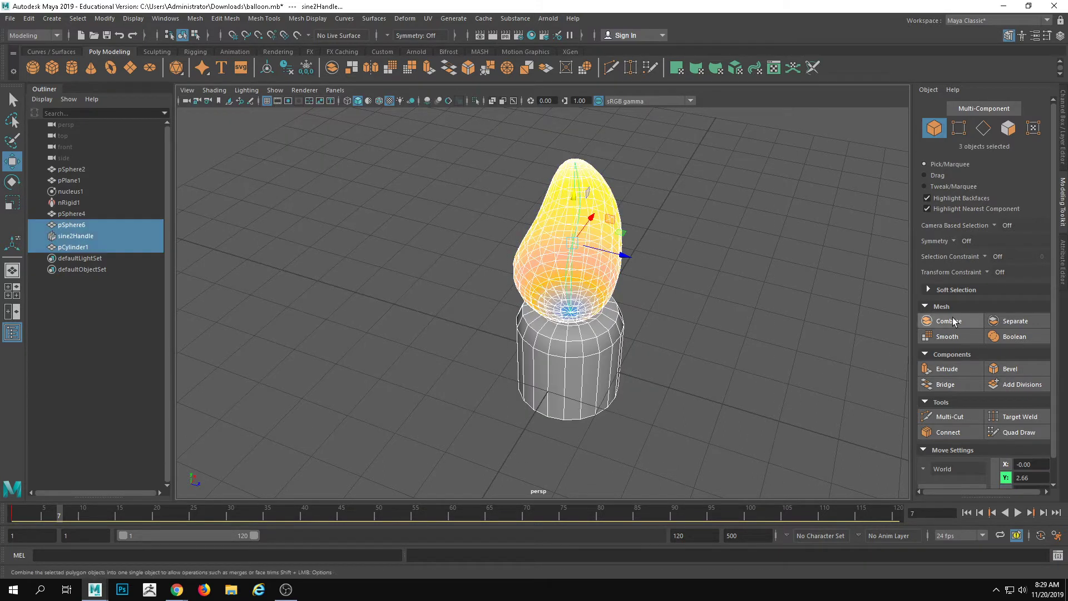
pyautogui.press('Delete')
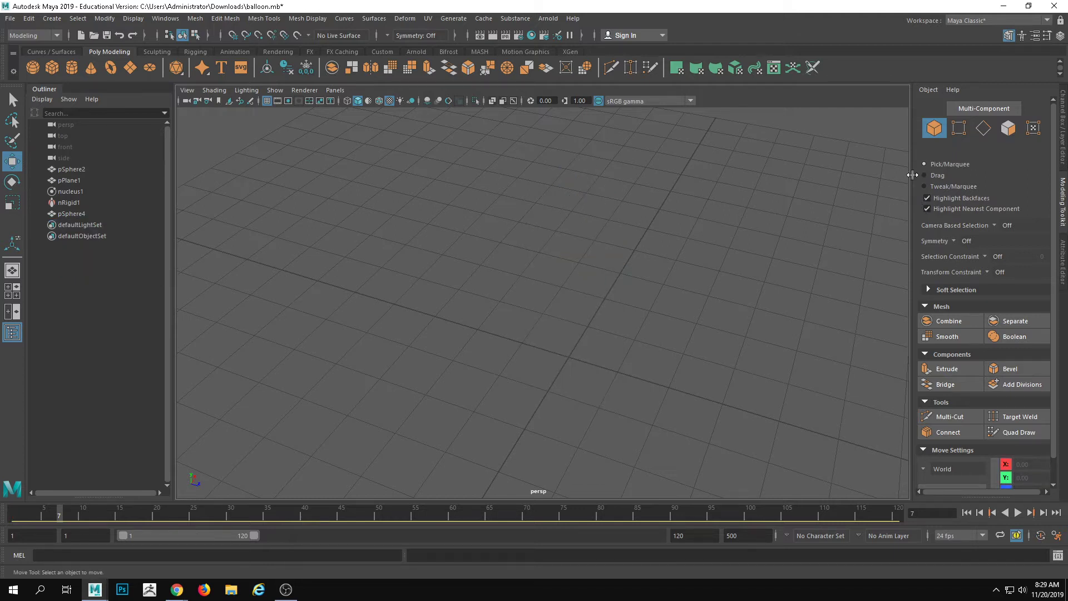
pyautogui.keyDown('alt'); pyautogui.moveTo(621, 266); pyautogui.dragTo(510, 206); pyautogui.keyUp('alt')
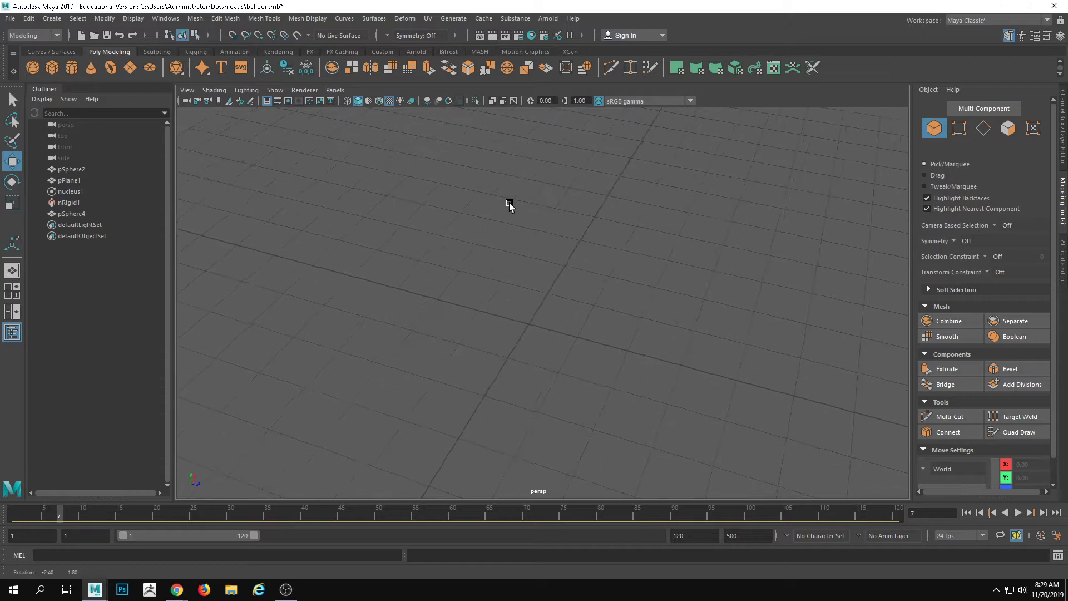
# Step: Create a polygon sphere as the body and move it to about X 0.87, Y 0.62
pyautogui.click(33, 67)
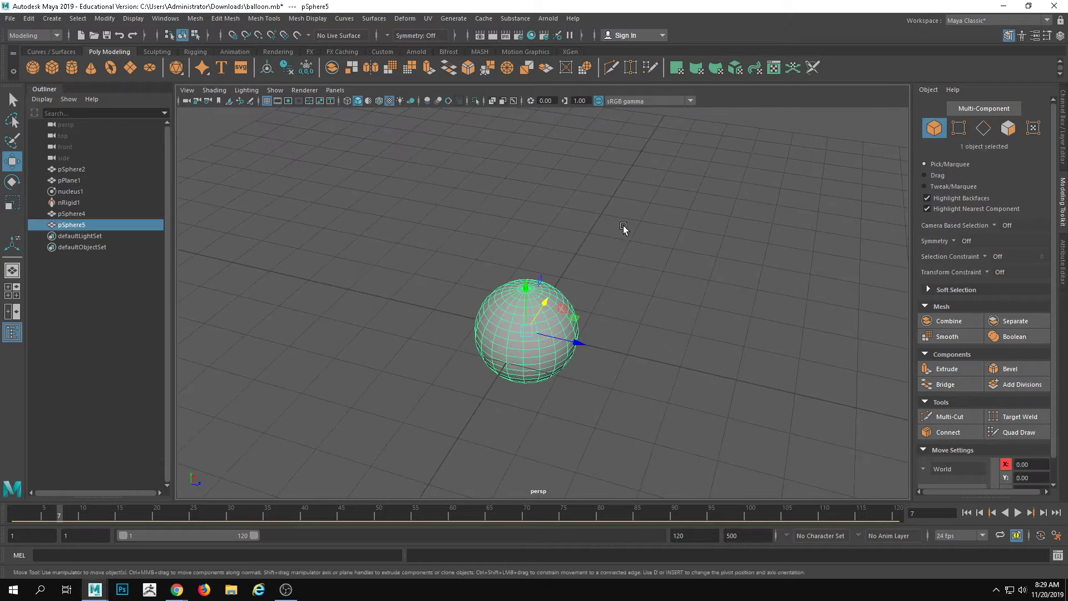
pyautogui.keyDown('alt'); pyautogui.moveTo(623, 228); pyautogui.dragTo(549, 204); pyautogui.keyUp('alt')
pyautogui.keyDown('alt'); pyautogui.moveTo(548, 205); pyautogui.dragTo(686, 289, button='right'); pyautogui.keyUp('alt')
pyautogui.keyDown('alt'); pyautogui.moveTo(662, 394); pyautogui.dragTo(566, 260, button='middle'); pyautogui.keyUp('alt')
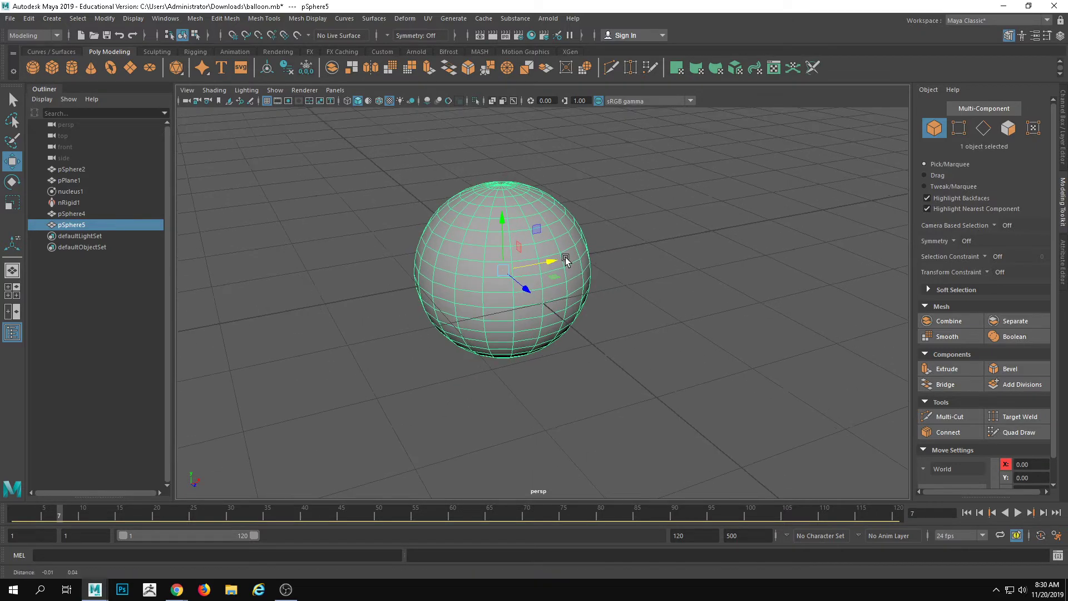
pyautogui.moveTo(556, 261); pyautogui.dragTo(620, 252)
pyautogui.hotkey('ctrl', 'z')
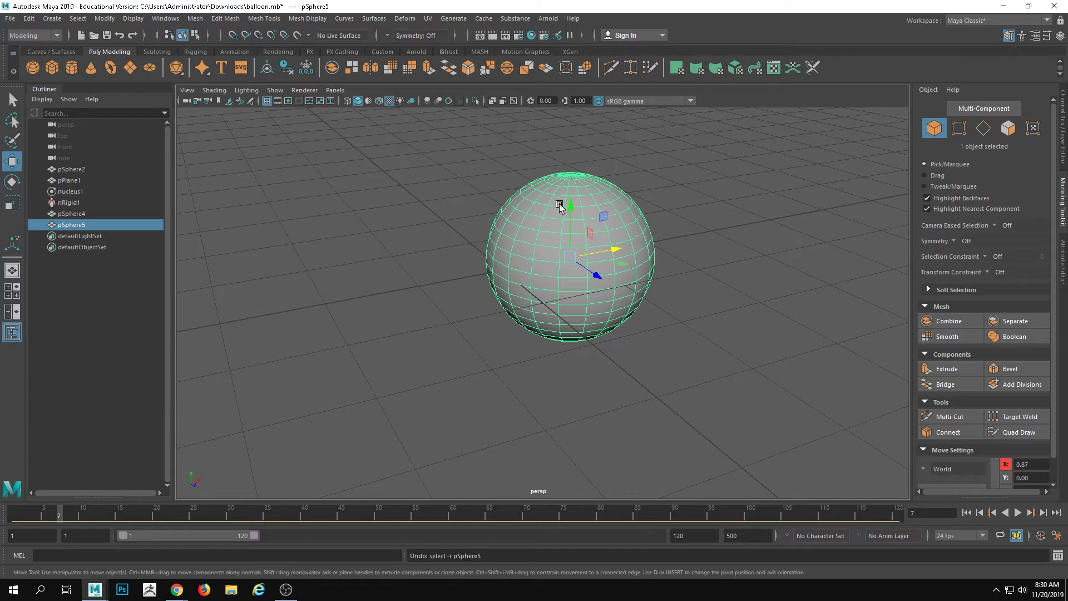
pyautogui.moveTo(562, 206); pyautogui.dragTo(696, 217)
pyautogui.keyDown('alt'); pyautogui.moveTo(696, 217); pyautogui.dragTo(590, 250, button='right'); pyautogui.keyUp('alt')
pyautogui.keyDown('alt'); pyautogui.moveTo(587, 250); pyautogui.dragTo(664, 271, button='middle'); pyautogui.keyUp('alt')
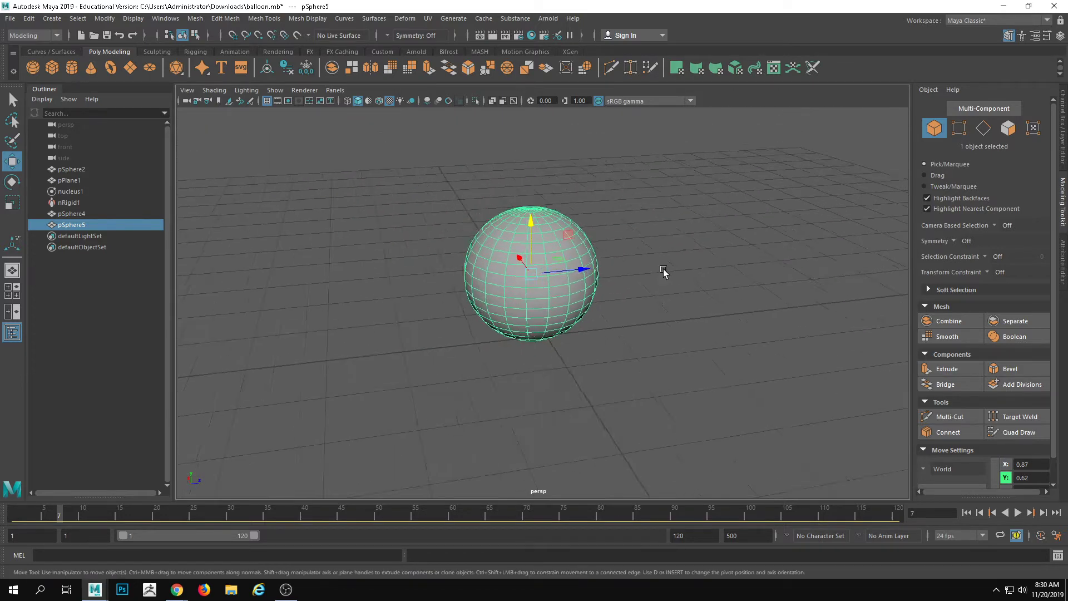
pyautogui.keyDown('alt'); pyautogui.moveTo(664, 271); pyautogui.dragTo(645, 342); pyautogui.keyUp('alt')
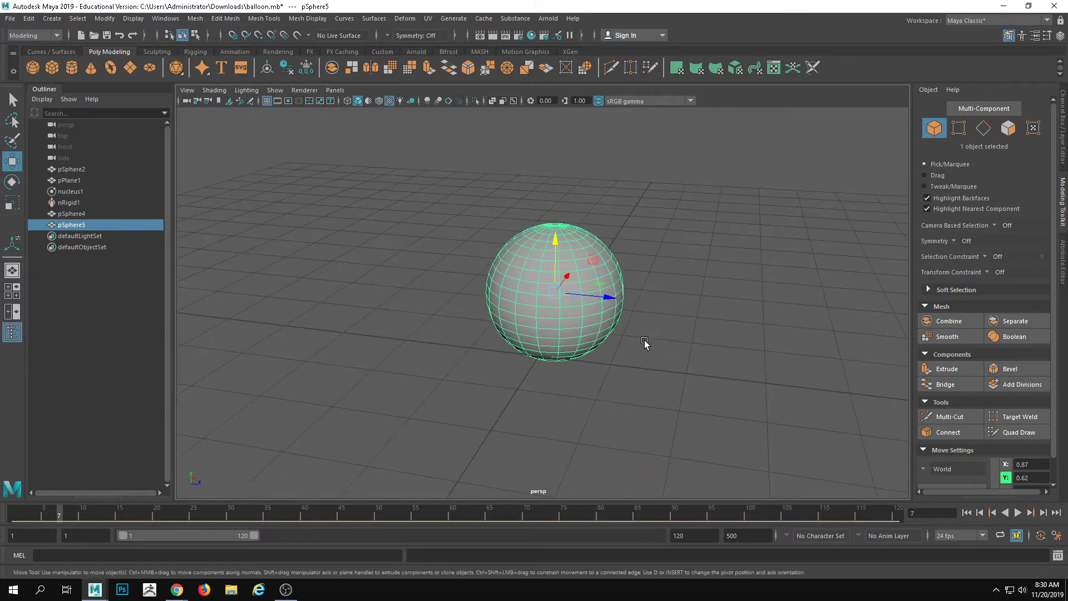
# Step: Duplicate the body sphere, shrink the copy to a scale of about 0.28 and place it low at the body's side as a foot
pyautogui.click(646, 344)
pyautogui.click(580, 319)
pyautogui.hotkey('ctrl', 'd')
pyautogui.moveTo(557, 239); pyautogui.dragTo(558, 265)
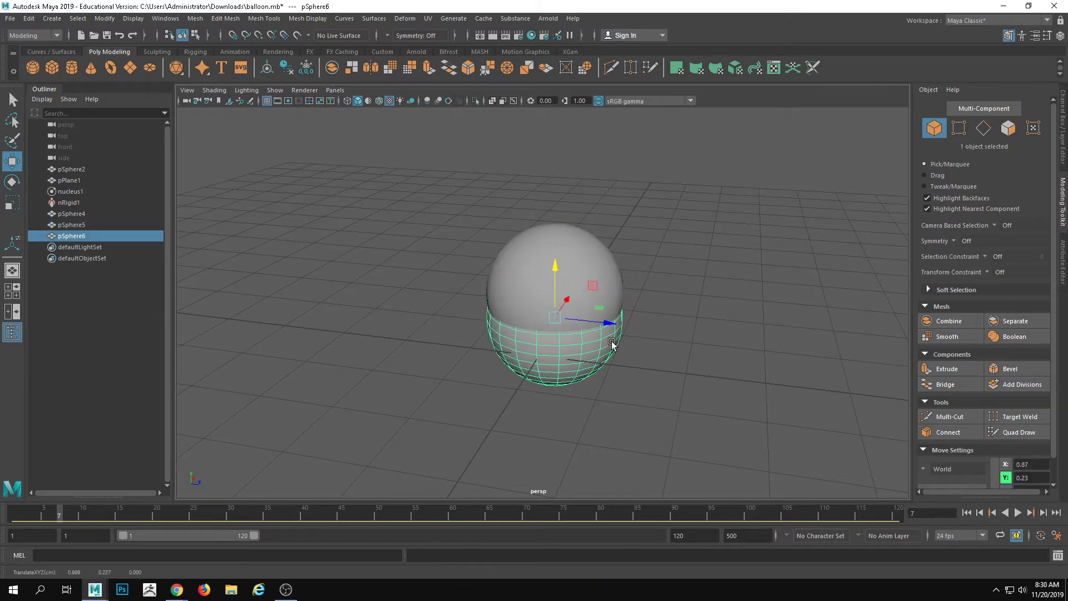
pyautogui.moveTo(609, 324); pyautogui.dragTo(549, 355)
pyautogui.press('r')
pyautogui.keyDown('alt'); pyautogui.moveTo(566, 358); pyautogui.dragTo(630, 334); pyautogui.keyUp('alt')
pyautogui.press('w')
pyautogui.press('r')
pyautogui.press('w')
pyautogui.keyDown('alt'); pyautogui.moveTo(630, 334); pyautogui.dragTo(608, 335); pyautogui.keyUp('alt')
pyautogui.click(627, 344)
pyautogui.click(633, 313)
pyautogui.moveTo(667, 305); pyautogui.dragTo(667, 337)
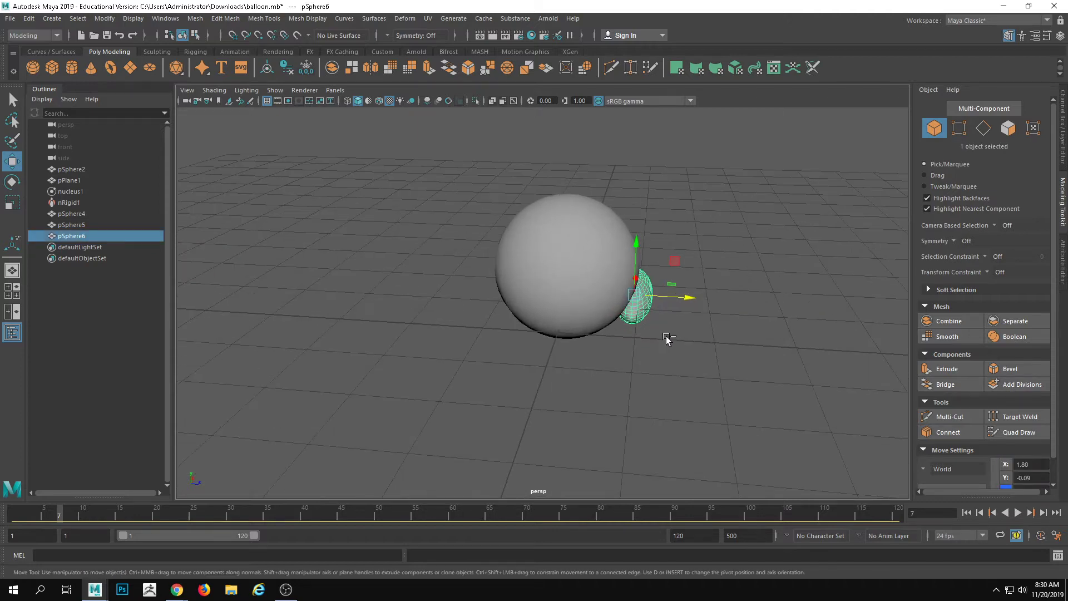
# Step: Duplicate the small foot sphere and move the copy along Z to the opposite side of the body
pyautogui.hotkey('ctrl', 'd')
pyautogui.moveTo(679, 298); pyautogui.dragTo(542, 356)
pyautogui.moveTo(521, 290); pyautogui.dragTo(683, 312)
pyautogui.click(692, 353)
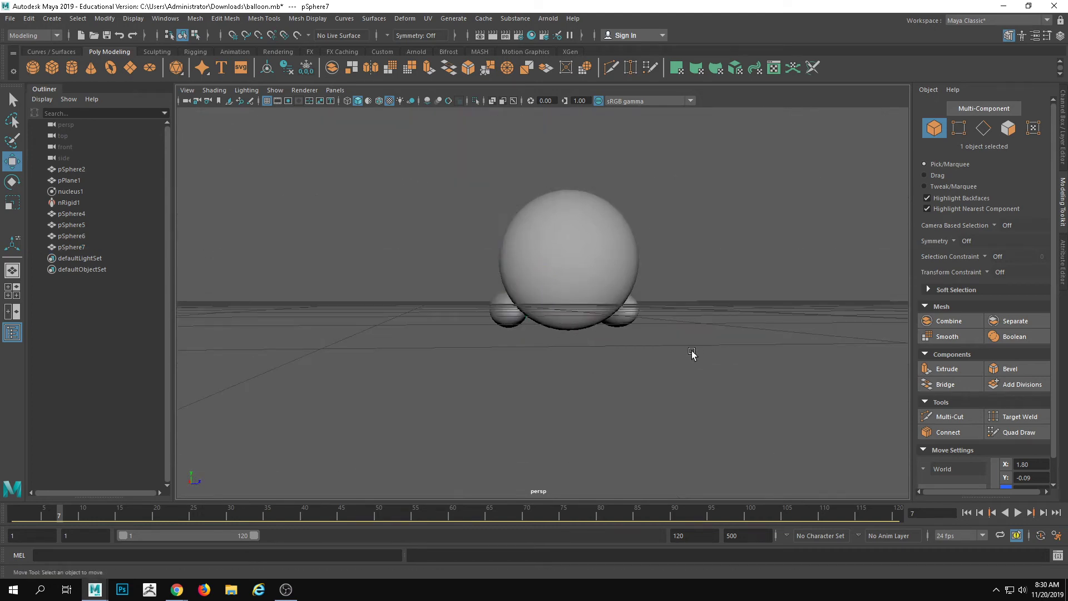
# Step: Stretch both foot spheres along X to a scale of about 0.93 and slide the feet along X beneath the body
pyautogui.keyDown('alt'); pyautogui.moveTo(692, 351); pyautogui.dragTo(635, 358); pyautogui.keyUp('alt')
pyautogui.click(526, 326)
pyautogui.keyDown('shift'); pyautogui.click(458, 268); pyautogui.keyUp('shift')
pyautogui.moveTo(449, 275); pyautogui.dragTo(496, 284)
pyautogui.click(662, 335)
pyautogui.keyDown('alt'); pyautogui.moveTo(662, 335); pyautogui.dragTo(561, 311); pyautogui.keyUp('alt')
pyautogui.click(517, 329)
pyautogui.click(639, 319)
pyautogui.keyDown('alt'); pyautogui.moveTo(640, 338); pyautogui.dragTo(607, 340); pyautogui.keyUp('alt')
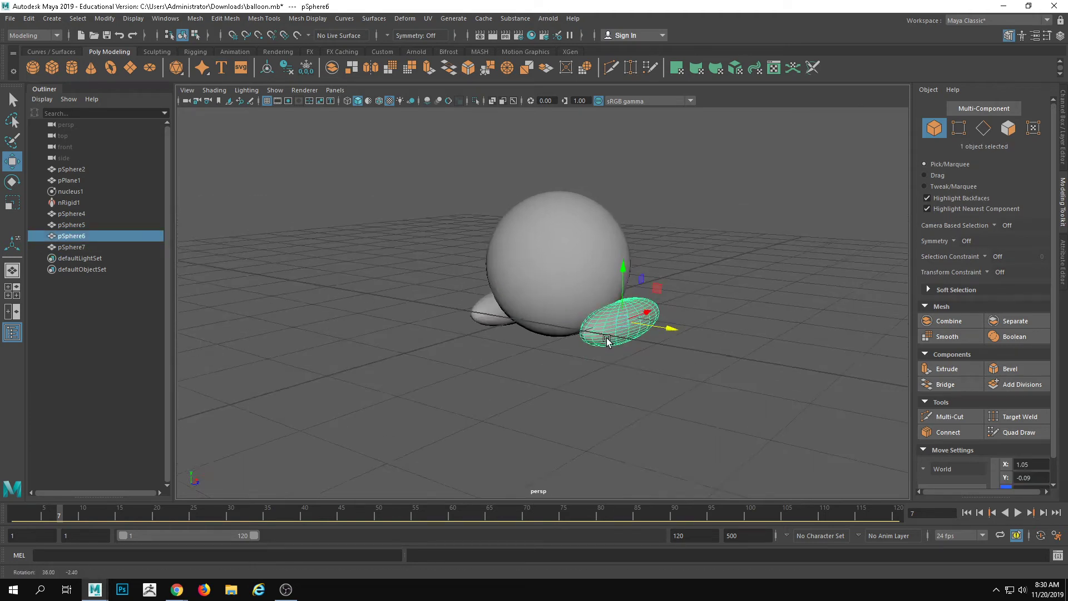
pyautogui.click(564, 392)
pyautogui.keyDown('alt'); pyautogui.moveTo(564, 391); pyautogui.dragTo(657, 375); pyautogui.keyUp('alt')
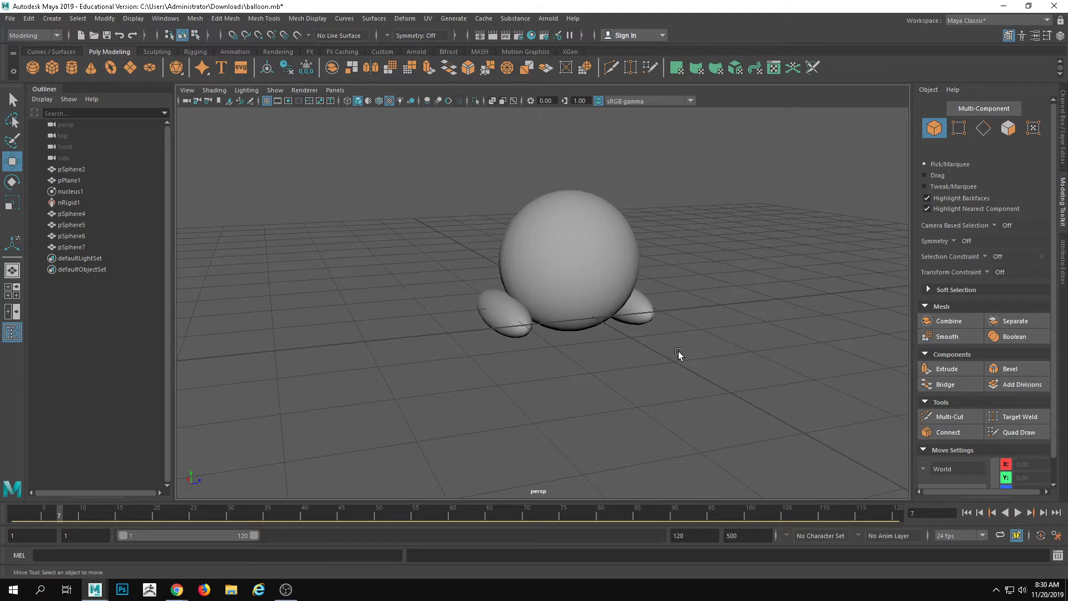
# Step: Stretch the body sphere along X to a scale of about 2.48 and shift it to about X 2.48
pyautogui.click(593, 246)
pyautogui.click(627, 429)
pyautogui.keyDown('alt'); pyautogui.moveTo(627, 431); pyautogui.dragTo(590, 348); pyautogui.keyUp('alt')
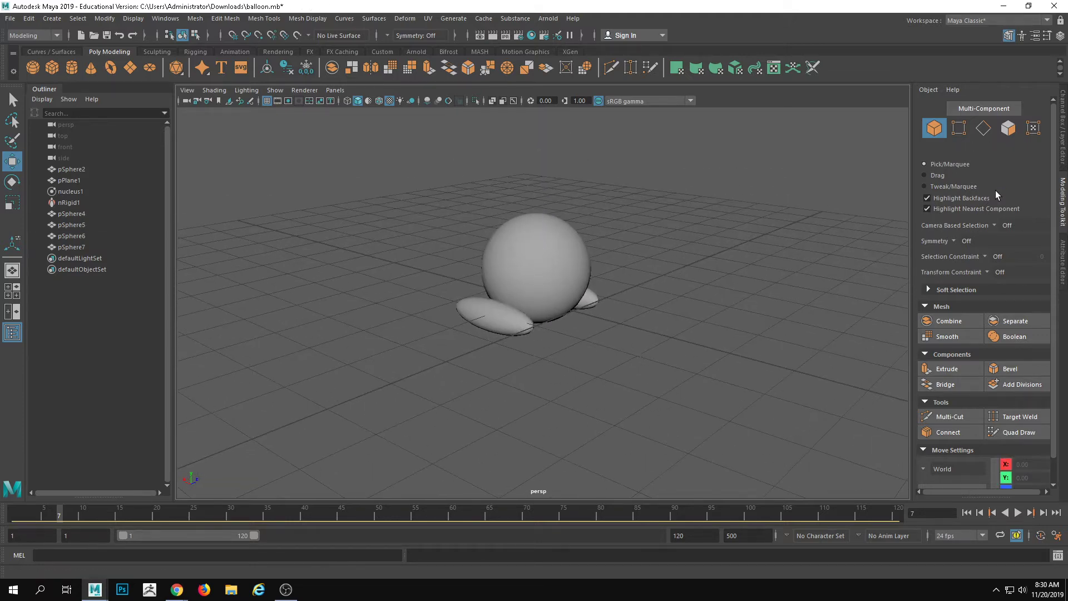
pyautogui.click(1062, 161)
pyautogui.keyDown('alt'); pyautogui.moveTo(699, 301); pyautogui.dragTo(640, 304); pyautogui.keyUp('alt')
pyautogui.click(496, 257)
pyautogui.keyDown('alt'); pyautogui.moveTo(497, 257); pyautogui.dragTo(424, 307); pyautogui.keyUp('alt')
pyautogui.press('r')
pyautogui.press('w')
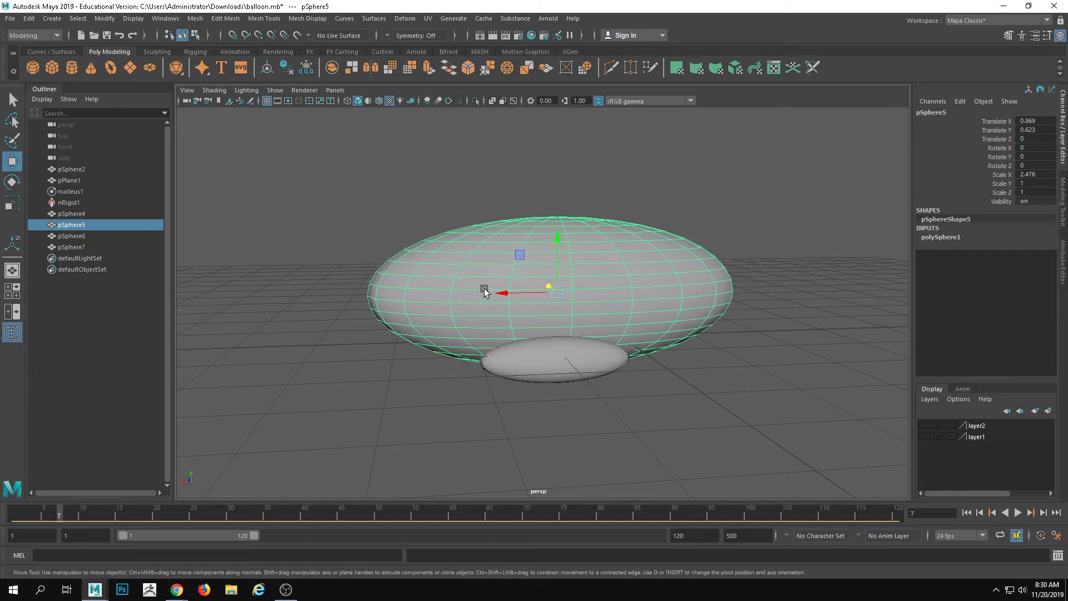
pyautogui.moveTo(494, 295); pyautogui.dragTo(379, 300)
pyautogui.keyDown('alt'); pyautogui.moveTo(501, 305); pyautogui.dragTo(470, 327); pyautogui.keyUp('alt')
# Step: Try to move both feet along X to line them up with the stretched body
pyautogui.click(776, 378)
pyautogui.keyDown('alt'); pyautogui.moveTo(777, 379); pyautogui.dragTo(561, 350); pyautogui.keyUp('alt')
pyautogui.keyDown('alt'); pyautogui.moveTo(670, 372); pyautogui.dragTo(618, 384); pyautogui.keyUp('alt')
pyautogui.click(618, 384)
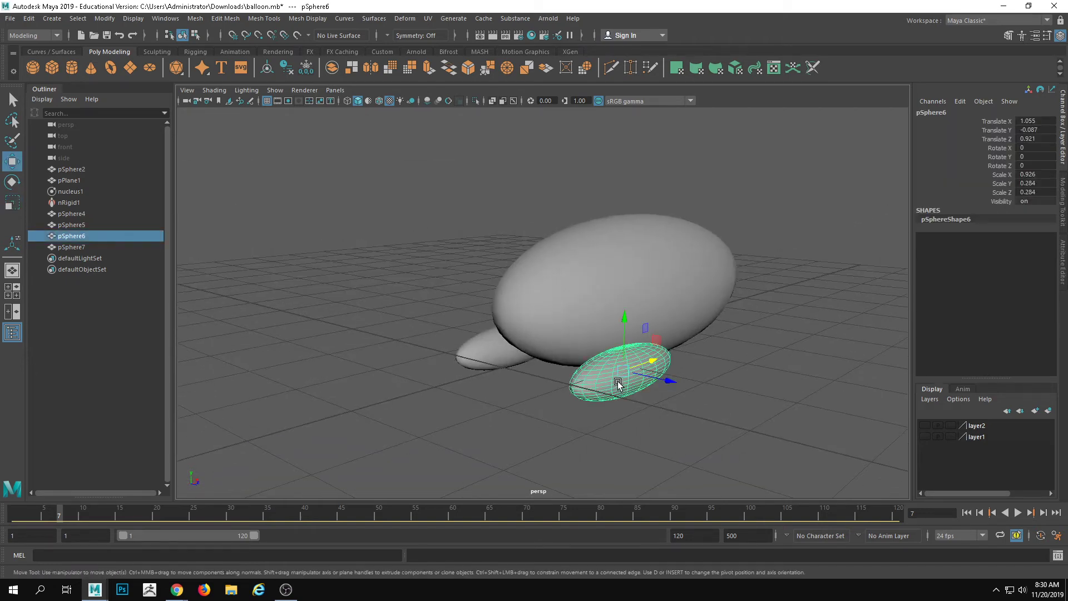
pyautogui.keyDown('shift'); pyautogui.click(498, 364); pyautogui.keyUp('shift')
pyautogui.keyDown('alt'); pyautogui.moveTo(499, 365); pyautogui.dragTo(557, 318); pyautogui.keyUp('alt')
pyautogui.click(556, 319)
pyautogui.click(385, 241)
# Step: Undo the feet and body moves and the body's stretch along X
pyautogui.hotkey('ctrl', 'z')
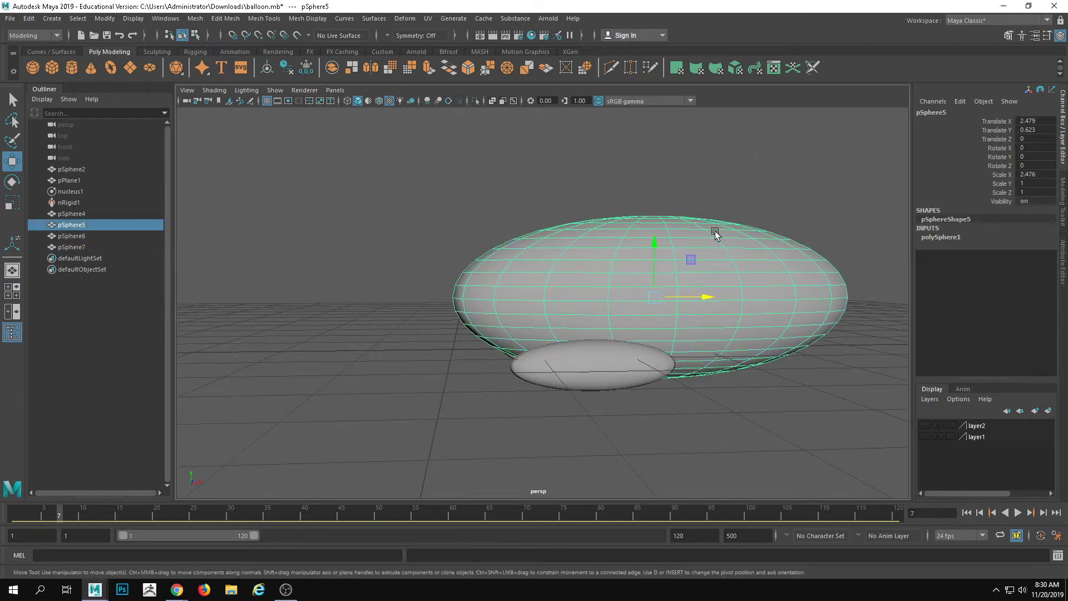
pyautogui.hotkey('ctrl', 'z')
pyautogui.hotkey('ctrl', 'z')
pyautogui.hotkey('ctrl', 'z')
pyautogui.hotkey('ctrl', 'z')
pyautogui.hotkey('ctrl', 'z')
pyautogui.hotkey('ctrl', 'z')
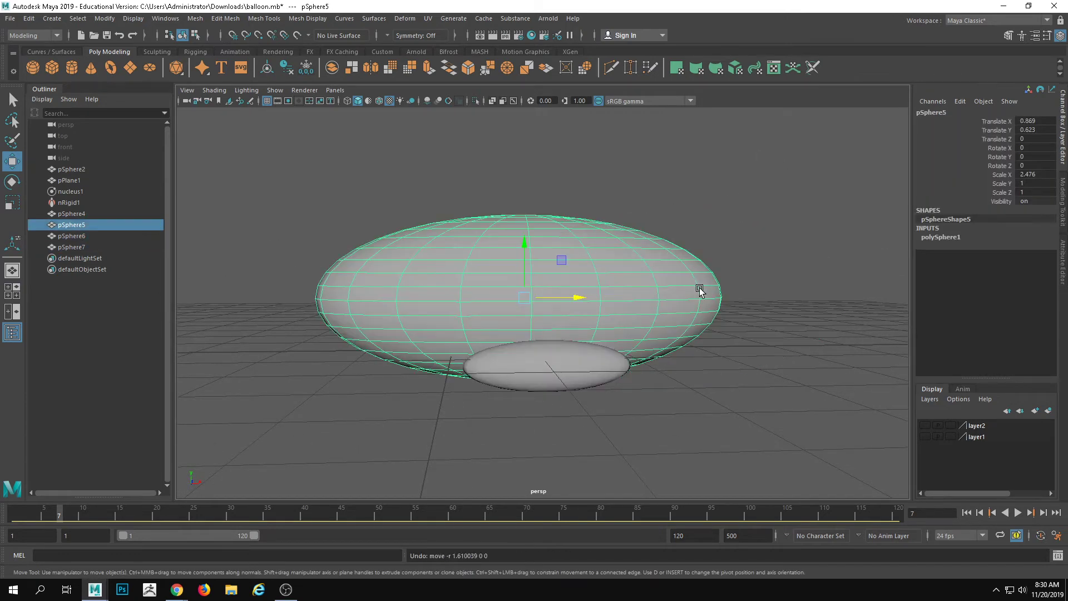
# Step: Rotate the body sphere about 92.7 degrees around Z, stretch it lengthwise into an oval and shift it along X above the feet
pyautogui.press('e')
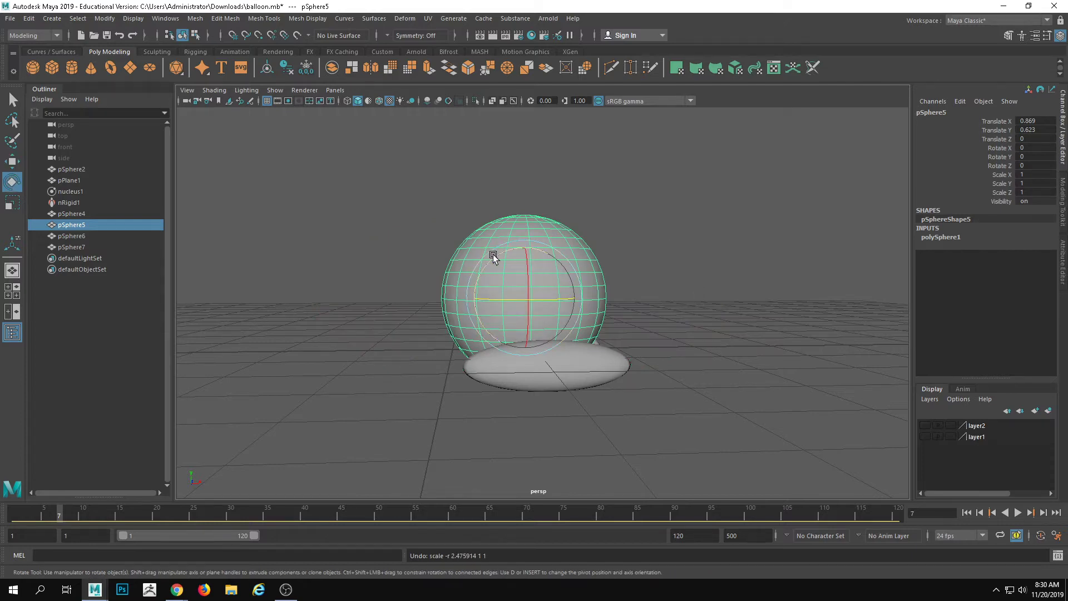
pyautogui.moveTo(493, 255); pyautogui.dragTo(451, 358)
pyautogui.press('r')
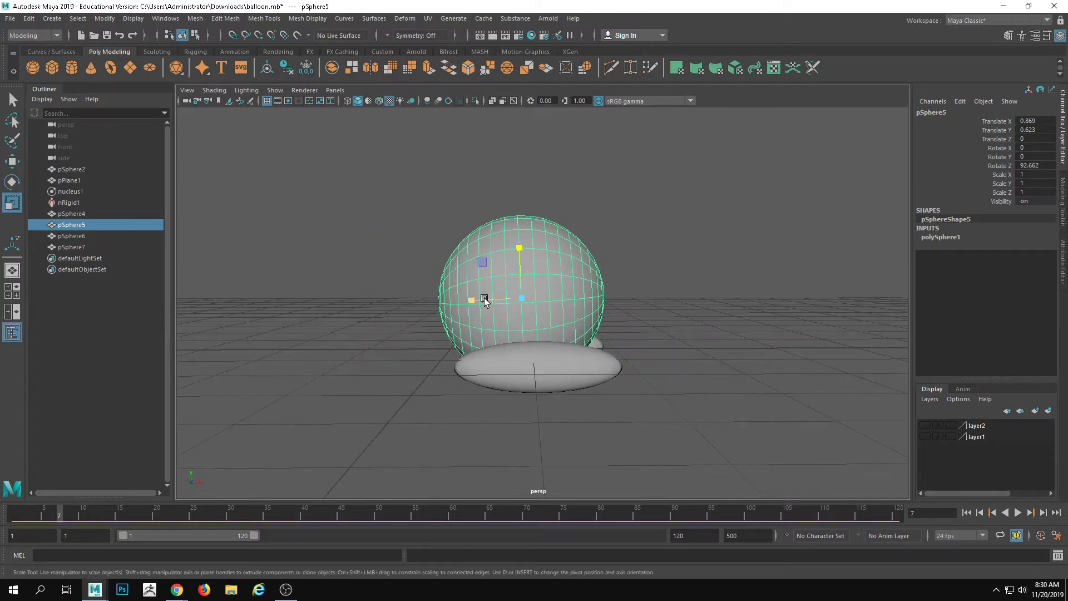
pyautogui.moveTo(484, 298); pyautogui.dragTo(420, 306)
pyautogui.press('w')
pyautogui.moveTo(568, 298); pyautogui.dragTo(642, 303)
# Step: Select the vertices at one end of the oval body and scale them inward lengthwise to blunt that end
pyautogui.moveTo(611, 306); pyautogui.dragTo(551, 304, button='right')
pyautogui.moveTo(320, 117); pyautogui.dragTo(447, 297)
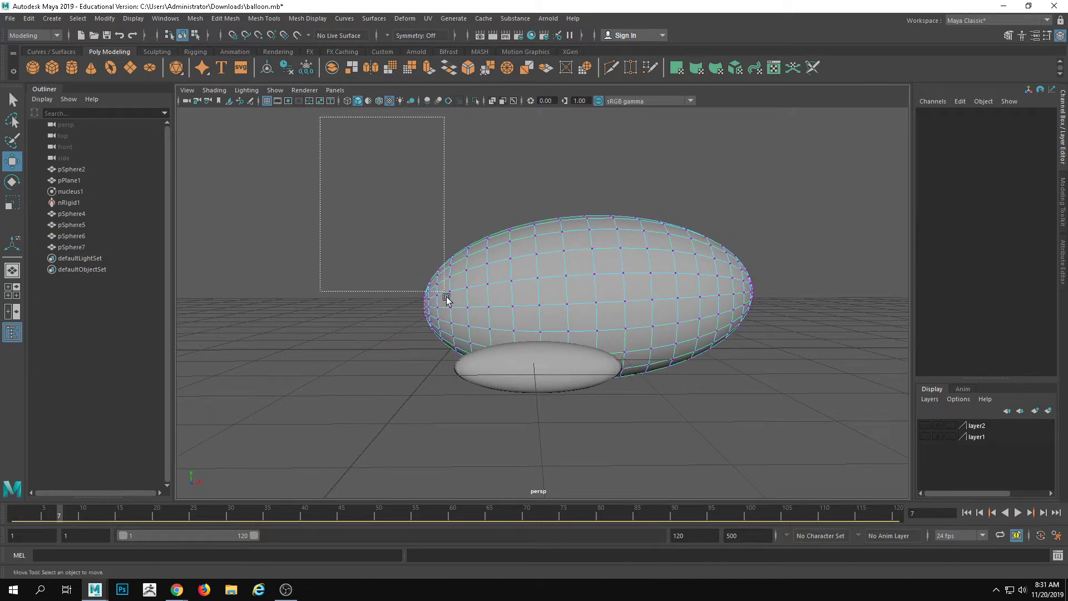
pyautogui.moveTo(527, 476); pyautogui.dragTo(526, 476)
pyautogui.press('r')
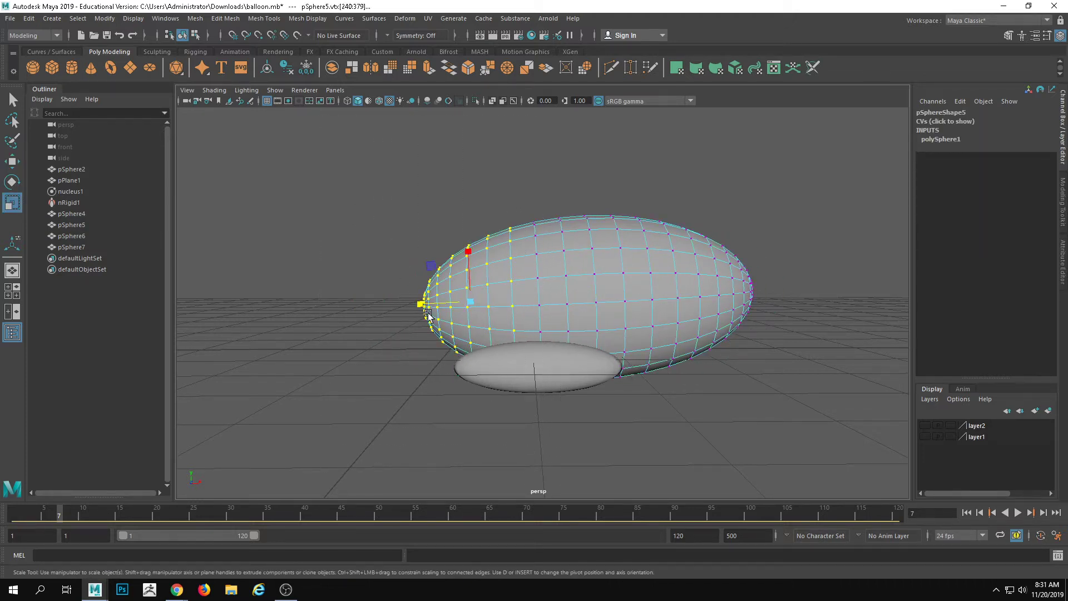
pyautogui.moveTo(428, 315); pyautogui.dragTo(443, 307)
pyautogui.press('w')
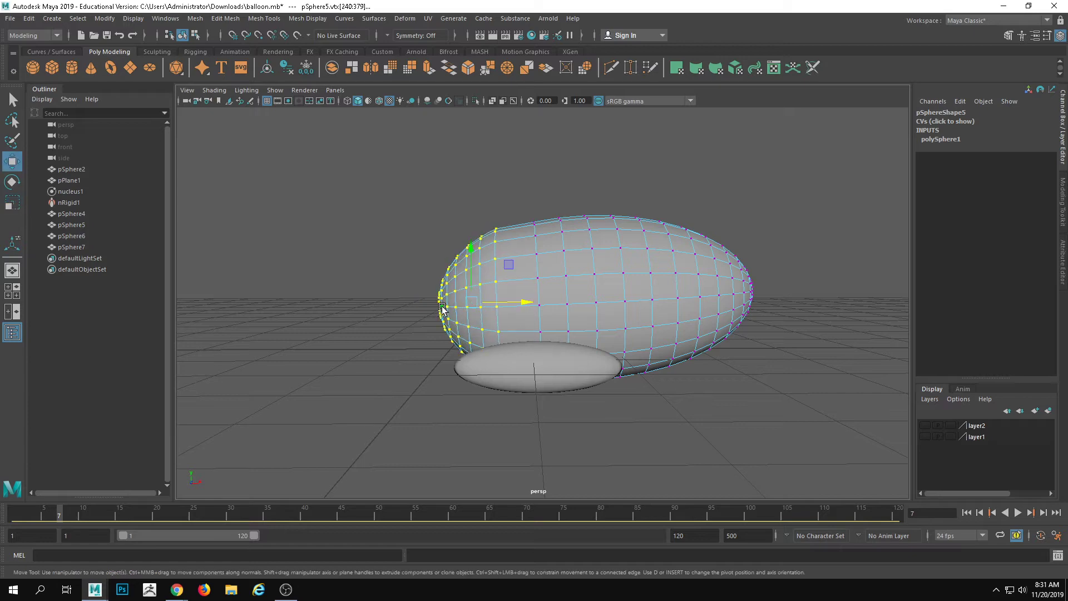
pyautogui.click(508, 317)
pyautogui.keyDown('alt'); pyautogui.moveTo(508, 317); pyautogui.dragTo(594, 317); pyautogui.keyUp('alt')
pyautogui.moveTo(661, 261); pyautogui.dragTo(719, 243, button='right')
pyautogui.keyDown('alt'); pyautogui.moveTo(703, 273); pyautogui.dragTo(731, 305); pyautogui.keyUp('alt')
pyautogui.click(676, 456)
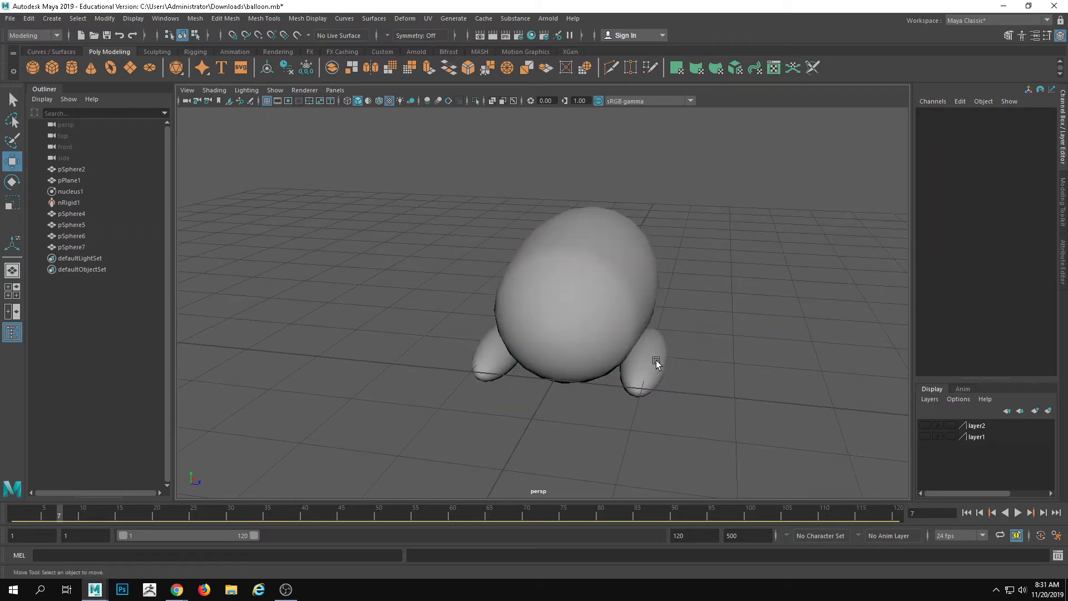
# Step: Select both feet and move them along X to about 1.3 under the reshaped body
pyautogui.click(657, 363)
pyautogui.keyDown('shift'); pyautogui.click(488, 353); pyautogui.keyUp('shift')
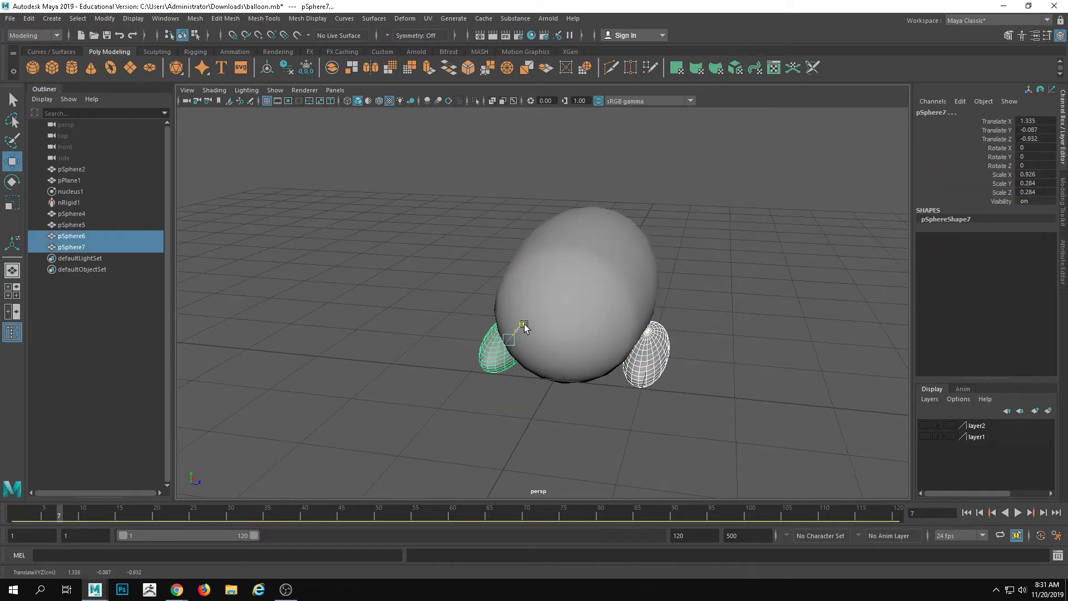
pyautogui.click(310, 217)
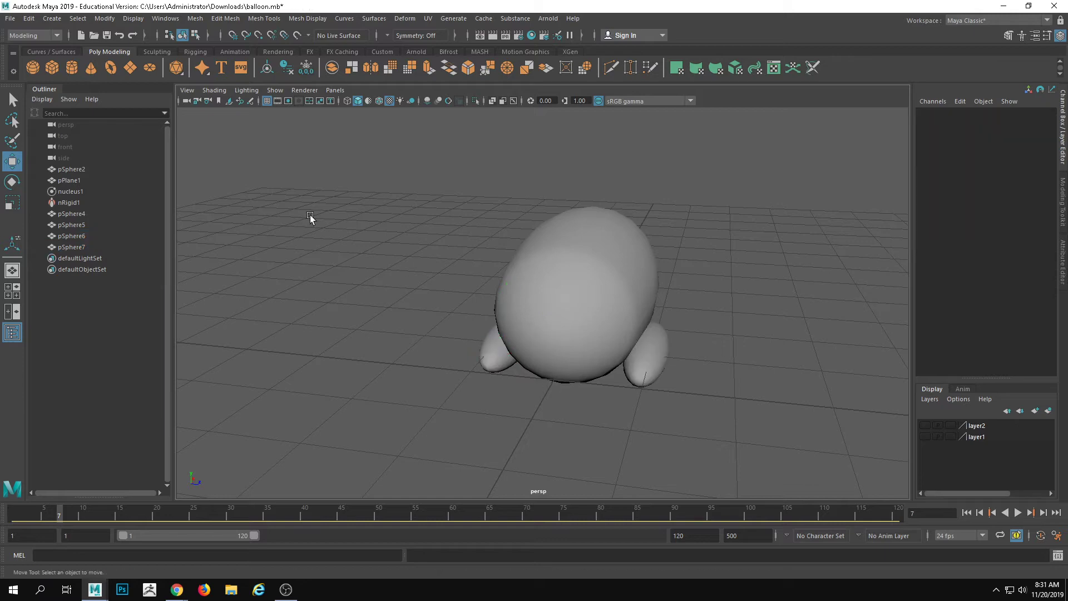
# Step: Create a polygon cube, flatten its Y scale to about 0.32, and place it below the body at about X 1.03, Y -0.56
pyautogui.click(50, 72)
pyautogui.keyDown('alt'); pyautogui.moveTo(790, 393); pyautogui.dragTo(789, 340, button='middle'); pyautogui.keyUp('alt')
pyautogui.moveTo(550, 279); pyautogui.dragTo(601, 342)
pyautogui.press('r')
pyautogui.moveTo(573, 304); pyautogui.dragTo(634, 327)
pyautogui.press('w')
pyautogui.keyDown('alt'); pyautogui.moveTo(534, 311); pyautogui.dragTo(519, 290, button='middle'); pyautogui.keyUp('alt')
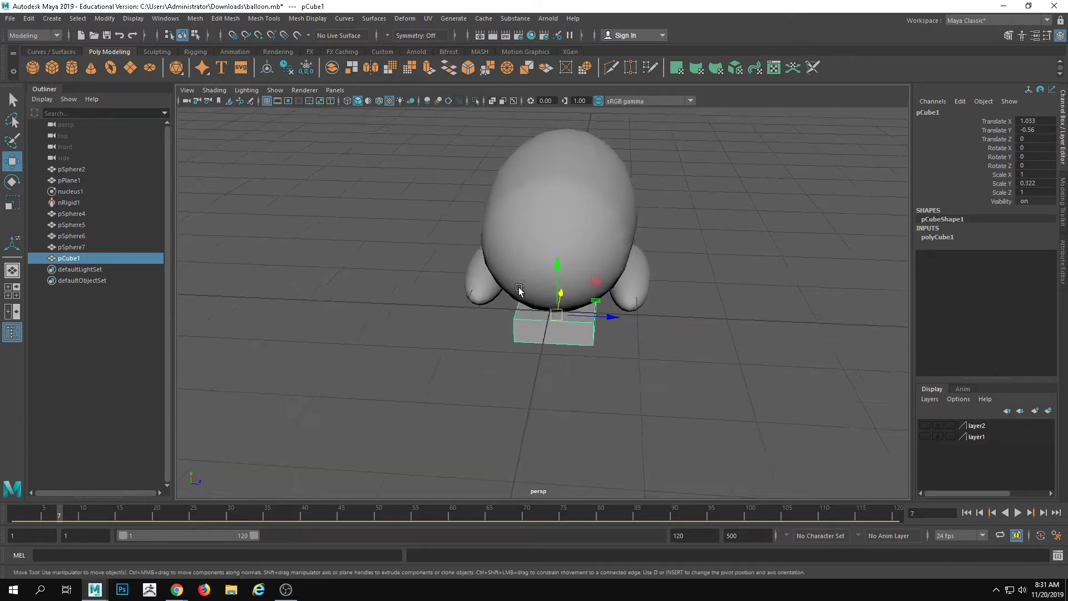
# Step: Enlarge the flat slab to about 2.75 in X and Z and position it beneath the body and both feet
pyautogui.keyDown('alt'); pyautogui.moveTo(519, 290); pyautogui.dragTo(663, 323); pyautogui.keyUp('alt')
pyautogui.press('r')
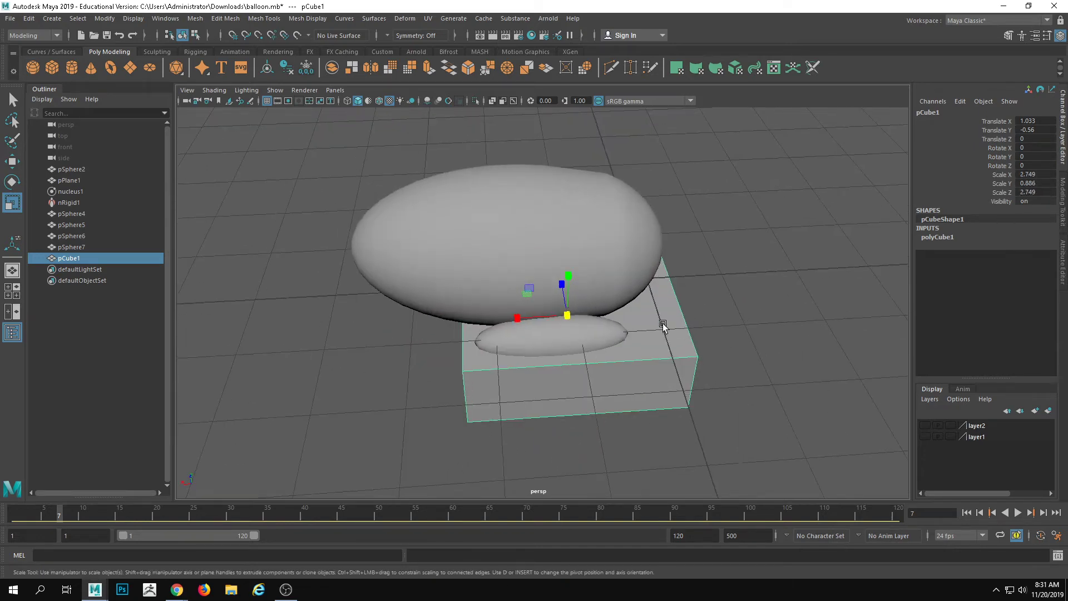
pyautogui.press('w')
pyautogui.moveTo(535, 317); pyautogui.dragTo(569, 294)
pyautogui.keyDown('alt'); pyautogui.moveTo(569, 295); pyautogui.dragTo(494, 303); pyautogui.keyUp('alt')
pyautogui.moveTo(598, 347); pyautogui.dragTo(675, 406)
pyautogui.click(346, 368)
pyautogui.moveTo(347, 368); pyautogui.dragTo(768, 440)
pyautogui.moveTo(578, 341); pyautogui.dragTo(556, 320)
# Step: Select all edges of the slab and bevel them with additional segments to round them off
pyautogui.moveTo(548, 320); pyautogui.dragTo(575, 286, button='right')
pyautogui.keyDown('alt'); pyautogui.moveTo(556, 334); pyautogui.dragTo(615, 323); pyautogui.keyUp('alt')
pyautogui.keyDown('alt'); pyautogui.moveTo(629, 410); pyautogui.dragTo(657, 394); pyautogui.keyUp('alt')
pyautogui.moveTo(656, 394); pyautogui.dragTo(621, 214, button='right')
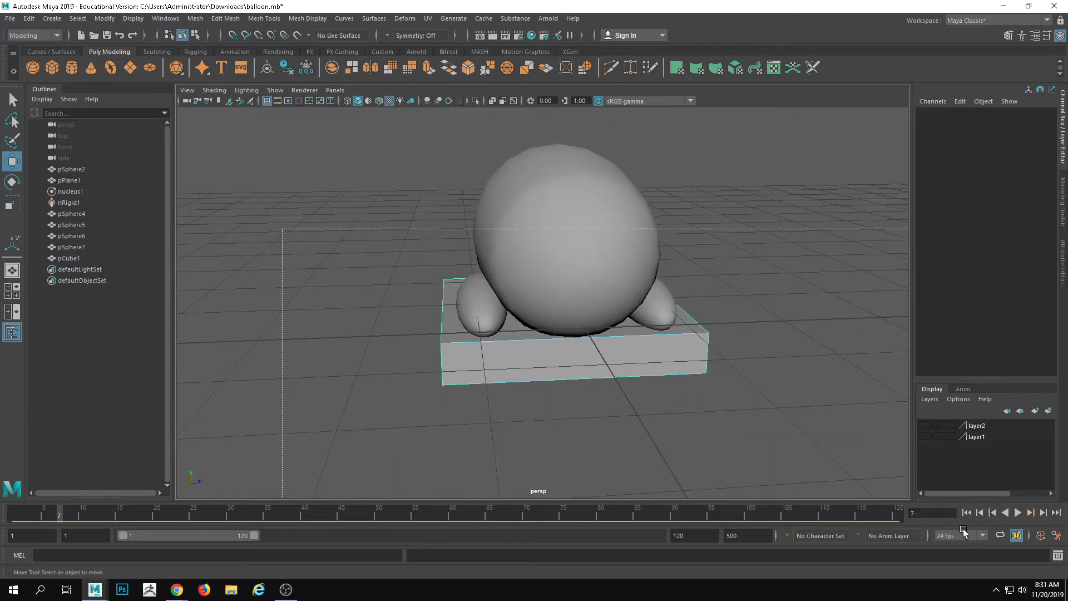
pyautogui.keyDown('alt'); pyautogui.moveTo(763, 349); pyautogui.dragTo(889, 130); pyautogui.keyUp('alt')
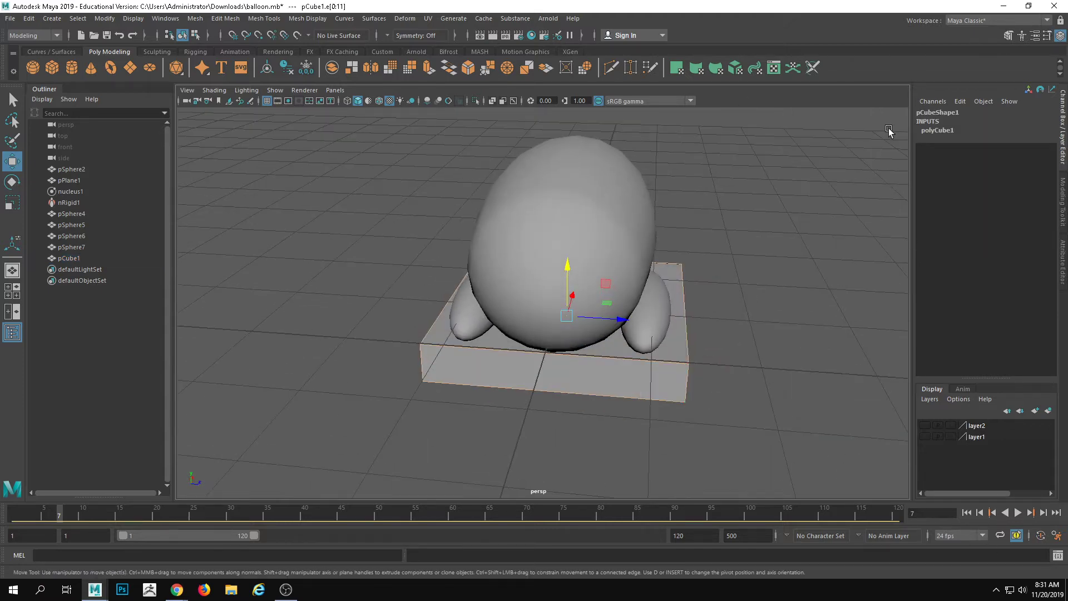
pyautogui.click(1009, 36)
pyautogui.click(1000, 371)
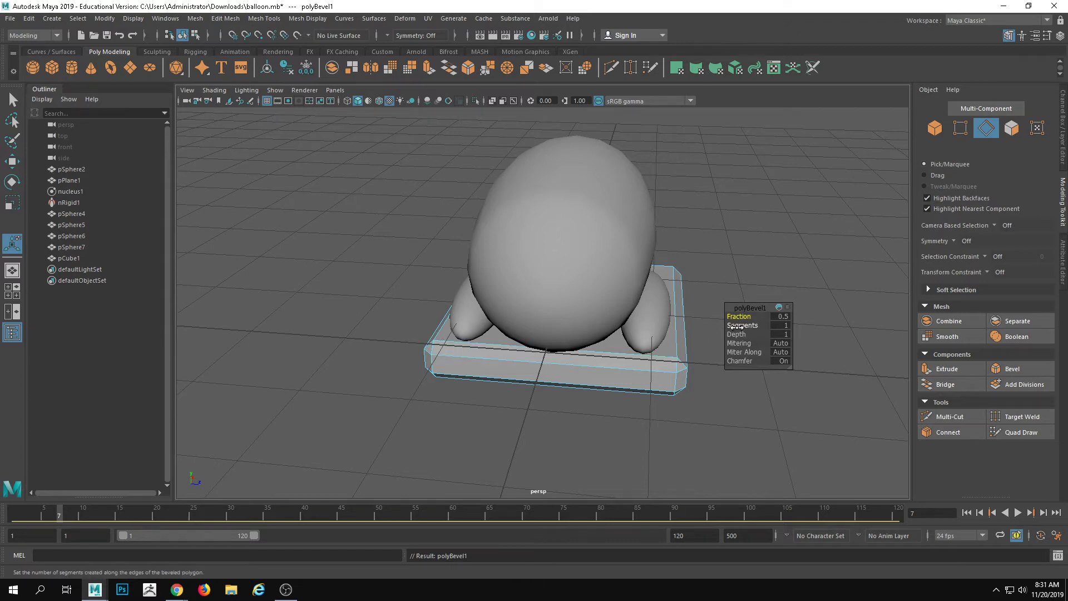
pyautogui.moveTo(737, 327); pyautogui.dragTo(741, 328)
pyautogui.keyDown('alt'); pyautogui.moveTo(753, 251); pyautogui.dragTo(857, 275); pyautogui.keyUp('alt')
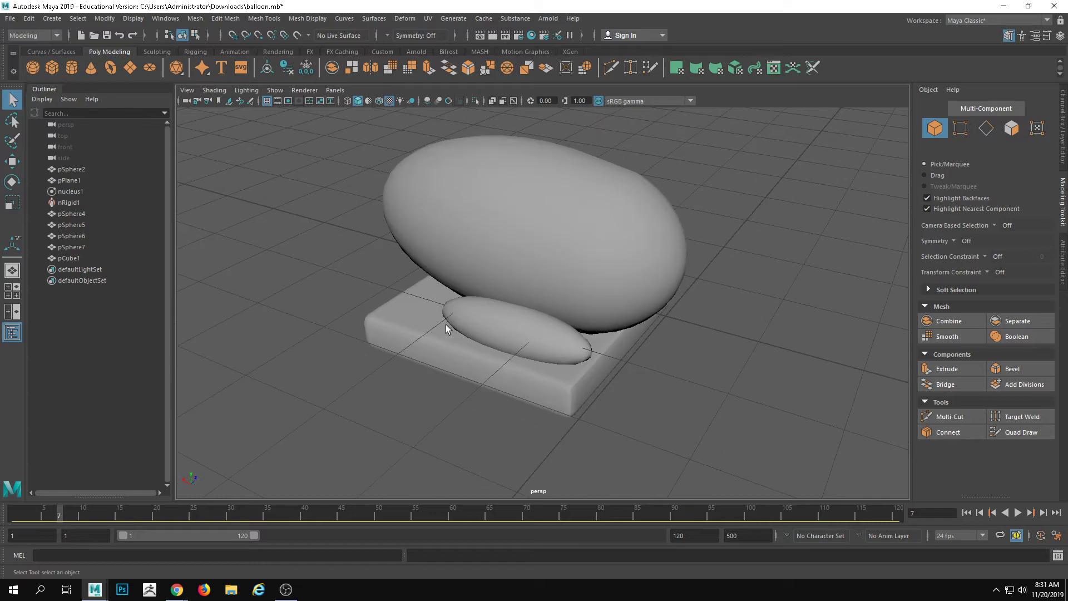
# Step: Create a polygon sphere for a paw and delete the surplus overlapping sphere
pyautogui.click(14, 71)
pyautogui.click(33, 61)
pyautogui.click(32, 67)
pyautogui.press('g')
pyautogui.press('f')
pyautogui.press('r')
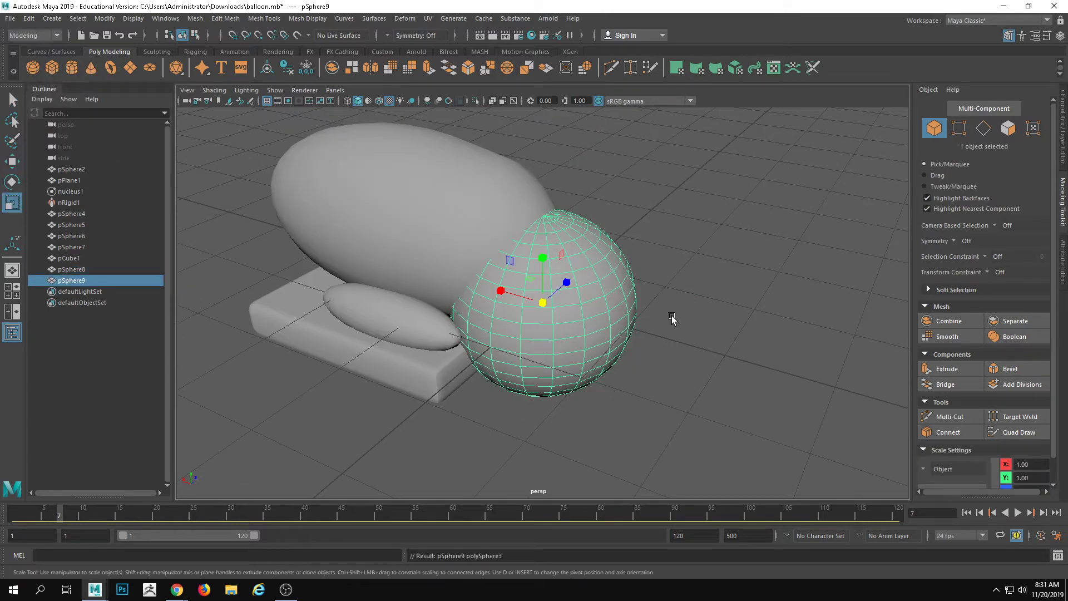
pyautogui.moveTo(578, 317); pyautogui.dragTo(604, 318, button='middle')
pyautogui.click(567, 328)
pyautogui.press('Delete')
pyautogui.click(556, 322)
# Step: Move the new sphere along X toward the head end of the slab and shrink it to paw size
pyautogui.press('w')
pyautogui.moveTo(598, 300); pyautogui.dragTo(405, 298)
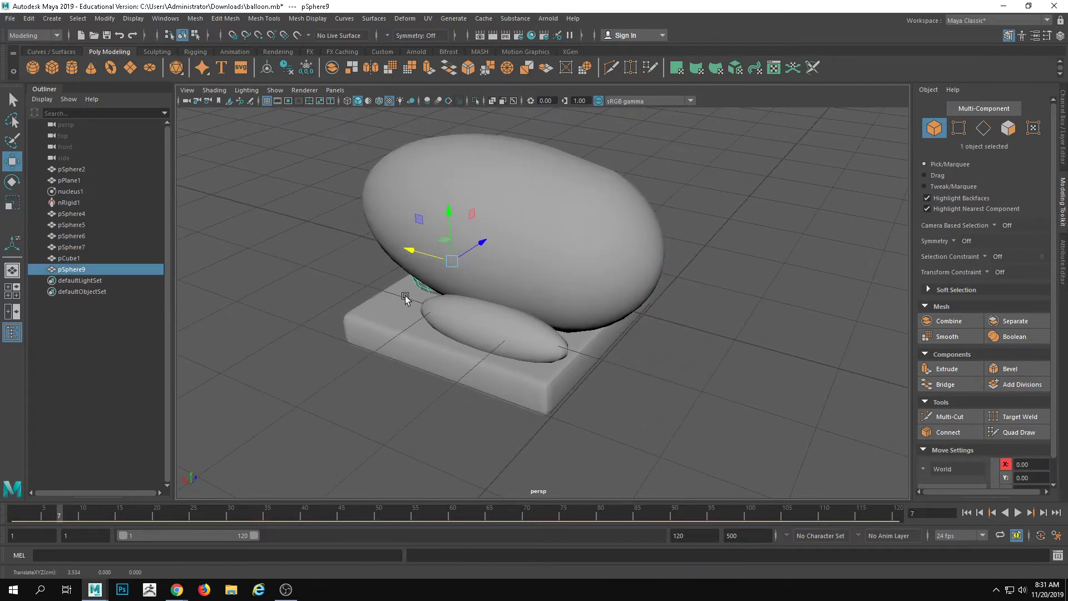
pyautogui.moveTo(476, 249); pyautogui.dragTo(346, 315)
pyautogui.press('r')
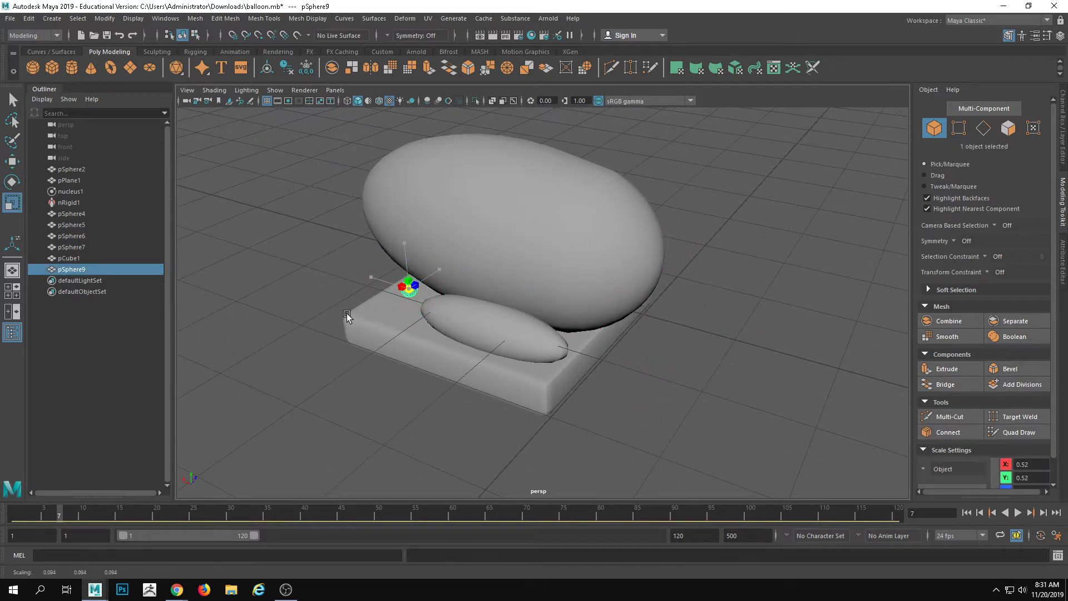
pyautogui.press('w')
pyautogui.press('r')
pyautogui.moveTo(407, 287)
pyautogui.mouseDown()
pyautogui.moveTo(428, 286)
pyautogui.moveTo(405, 299)
pyautogui.mouseUp()
pyautogui.press('w')
# Step: Lower the small sphere onto the slab and seat it as a paw, about 0.22 in scale, on the foot's front end
pyautogui.keyDown('alt'); pyautogui.moveTo(425, 305); pyautogui.dragTo(541, 274); pyautogui.keyUp('alt')
pyautogui.scroll(3, 555, 274)
pyautogui.moveTo(462, 260); pyautogui.dragTo(462, 278)
pyautogui.press('r')
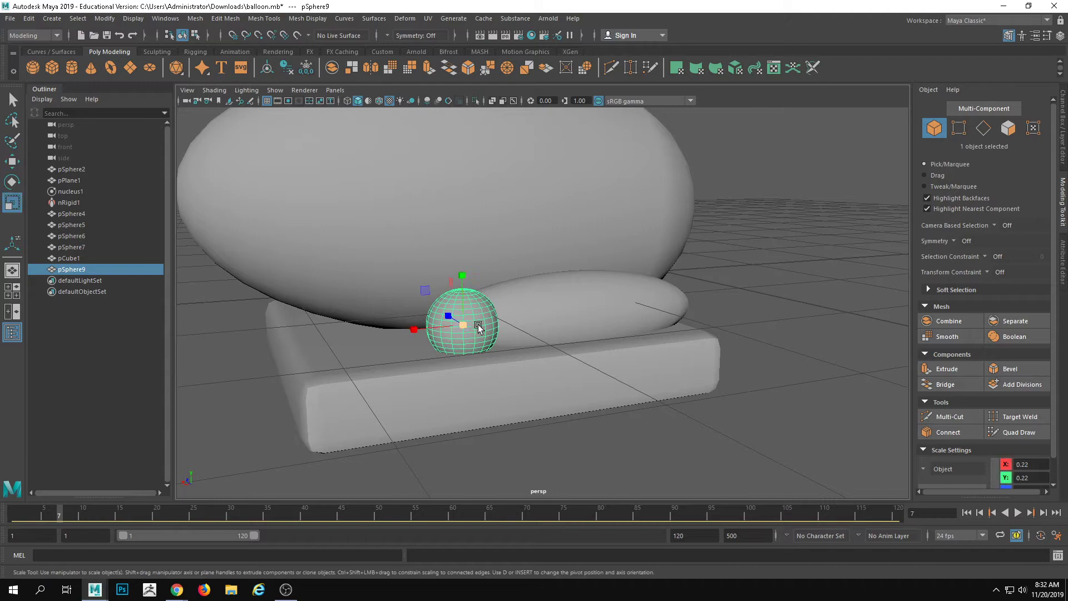
pyautogui.keyDown('alt'); pyautogui.moveTo(480, 327); pyautogui.dragTo(524, 323); pyautogui.keyUp('alt')
pyautogui.keyDown('alt'); pyautogui.moveTo(524, 322); pyautogui.dragTo(569, 319); pyautogui.keyUp('alt')
pyautogui.press('w')
pyautogui.moveTo(573, 266); pyautogui.dragTo(574, 285)
pyautogui.keyDown('alt'); pyautogui.moveTo(574, 287); pyautogui.dragTo(607, 309); pyautogui.keyUp('alt')
pyautogui.moveTo(593, 363); pyautogui.dragTo(582, 362)
# Step: Duplicate the paw sphere and place the copy at the front end of the opposite foot
pyautogui.keyDown('alt'); pyautogui.moveTo(583, 362); pyautogui.dragTo(683, 443); pyautogui.keyUp('alt')
pyautogui.hotkey('ctrl', 'd')
pyautogui.click(725, 477)
pyautogui.keyDown('alt'); pyautogui.moveTo(725, 477); pyautogui.dragTo(529, 396); pyautogui.keyUp('alt')
pyautogui.click(477, 338)
pyautogui.keyDown('alt'); pyautogui.moveTo(477, 338); pyautogui.dragTo(311, 346, button='right'); pyautogui.keyUp('alt')
pyautogui.keyDown('alt'); pyautogui.moveTo(311, 346); pyautogui.dragTo(430, 358); pyautogui.keyUp('alt')
pyautogui.click(458, 412)
pyautogui.keyDown('alt'); pyautogui.moveTo(458, 413); pyautogui.dragTo(378, 386, button='right'); pyautogui.keyUp('alt')
pyautogui.keyDown('alt'); pyautogui.moveTo(377, 386); pyautogui.dragTo(695, 310); pyautogui.keyUp('alt')
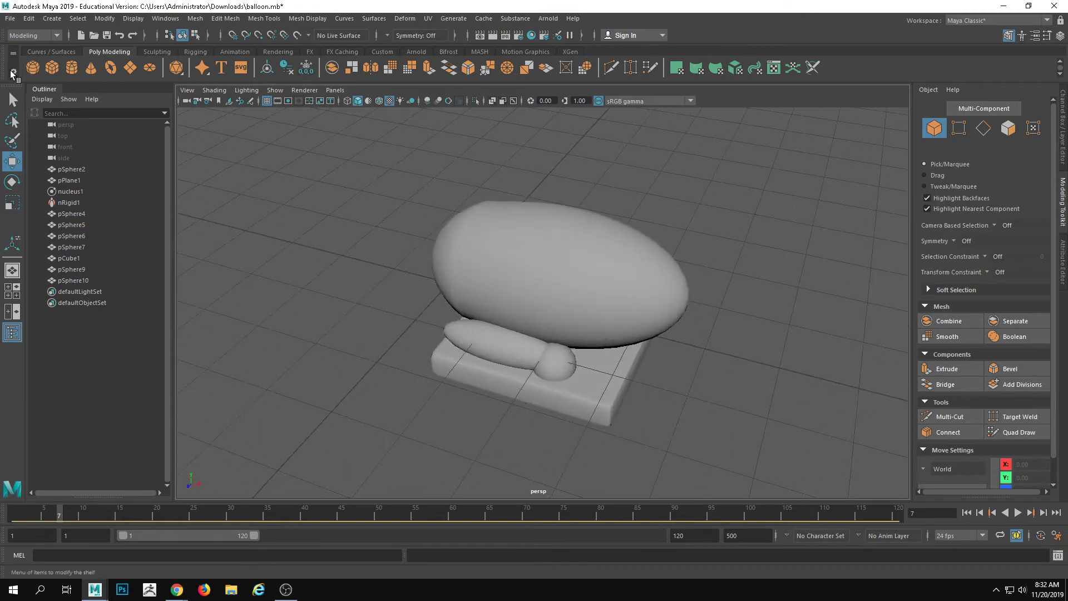
# Step: Create a polygon sphere and place it as the head, raised at the body's front end
pyautogui.click(33, 68)
pyautogui.keyDown('alt'); pyautogui.moveTo(649, 372); pyautogui.dragTo(549, 303, button='right'); pyautogui.keyUp('alt')
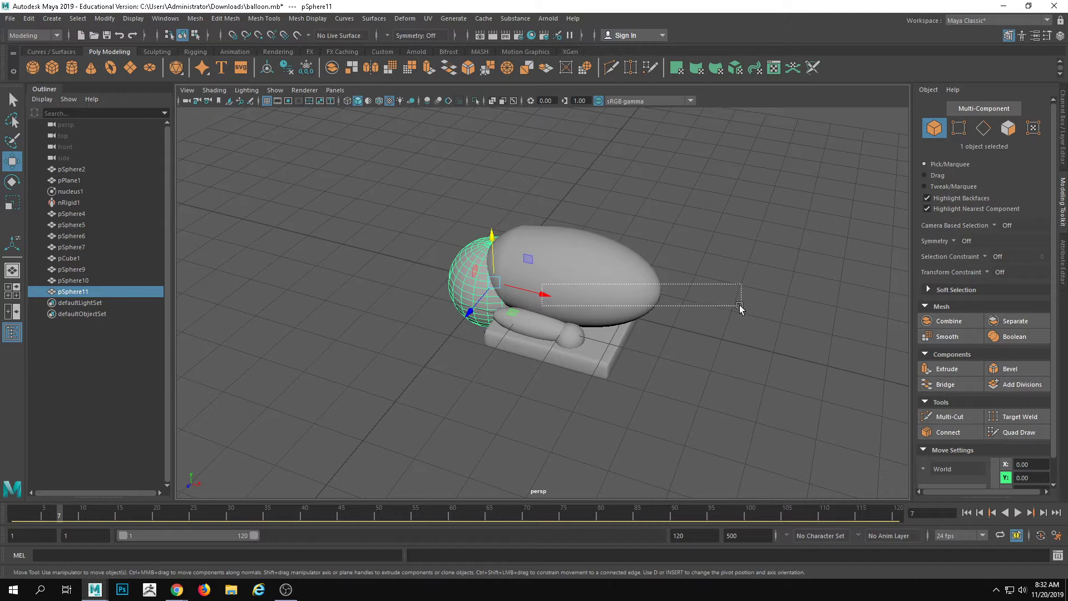
pyautogui.moveTo(536, 295); pyautogui.dragTo(714, 322)
pyautogui.hotkey('ctrl', 'z')
pyautogui.moveTo(673, 281); pyautogui.dragTo(670, 249)
pyautogui.keyDown('alt'); pyautogui.moveTo(679, 269); pyautogui.dragTo(753, 234); pyautogui.keyUp('alt')
pyautogui.click(709, 271)
pyautogui.keyDown('alt'); pyautogui.moveTo(640, 280); pyautogui.dragTo(688, 266); pyautogui.keyUp('alt')
pyautogui.click(608, 233)
pyautogui.moveTo(691, 227); pyautogui.dragTo(753, 281)
pyautogui.click(752, 281)
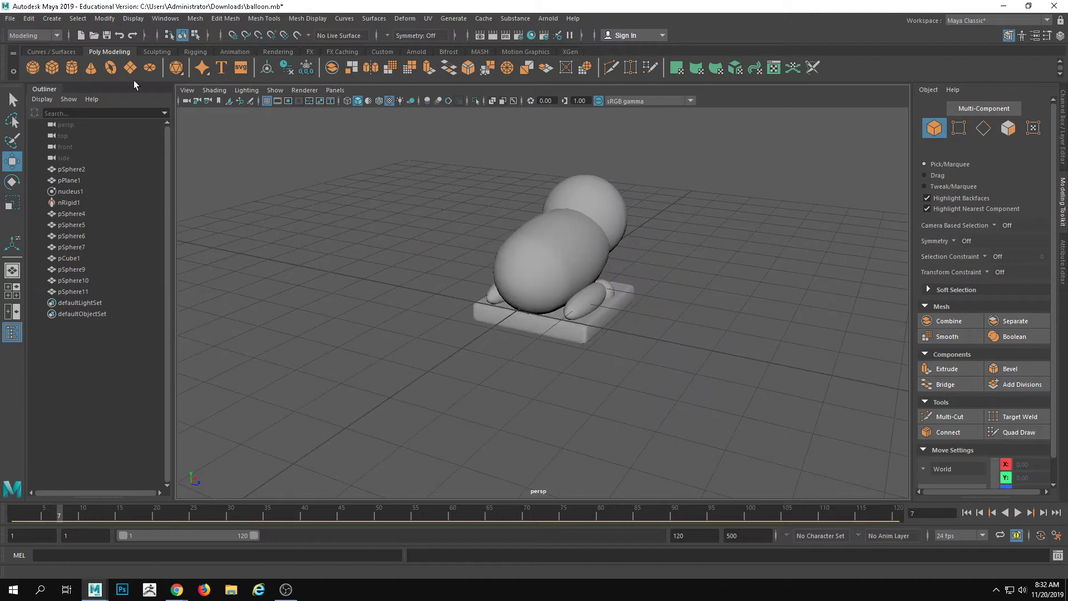
# Step: Create a polygon cone, raise it, and move it along X to above the head
pyautogui.click(98, 72)
pyautogui.keyDown('alt'); pyautogui.moveTo(401, 211); pyautogui.dragTo(437, 256); pyautogui.keyUp('alt')
pyautogui.keyDown('alt'); pyautogui.moveTo(693, 330); pyautogui.dragTo(656, 263); pyautogui.keyUp('alt')
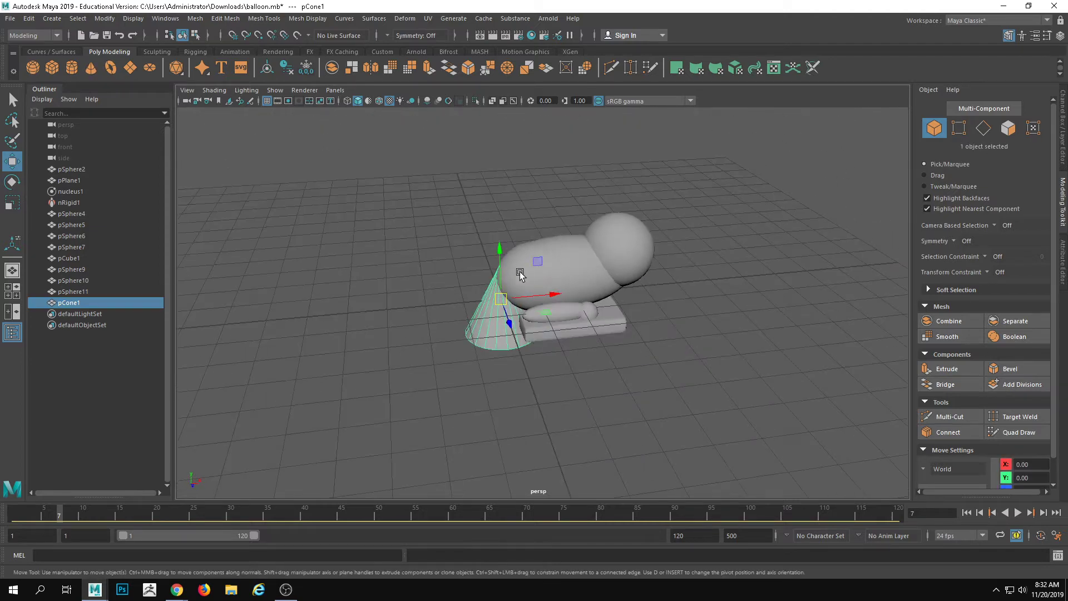
pyautogui.moveTo(498, 248); pyautogui.dragTo(497, 155)
pyautogui.press('r')
pyautogui.moveTo(547, 204); pyautogui.dragTo(659, 198)
pyautogui.press('w')
# Step: Tilt the cone outward, shrink it to ear size, and seat it on one side of the head at about X 3.44, Y 2.13
pyautogui.keyDown('alt'); pyautogui.moveTo(584, 272); pyautogui.dragTo(690, 234); pyautogui.keyUp('alt')
pyautogui.press('e')
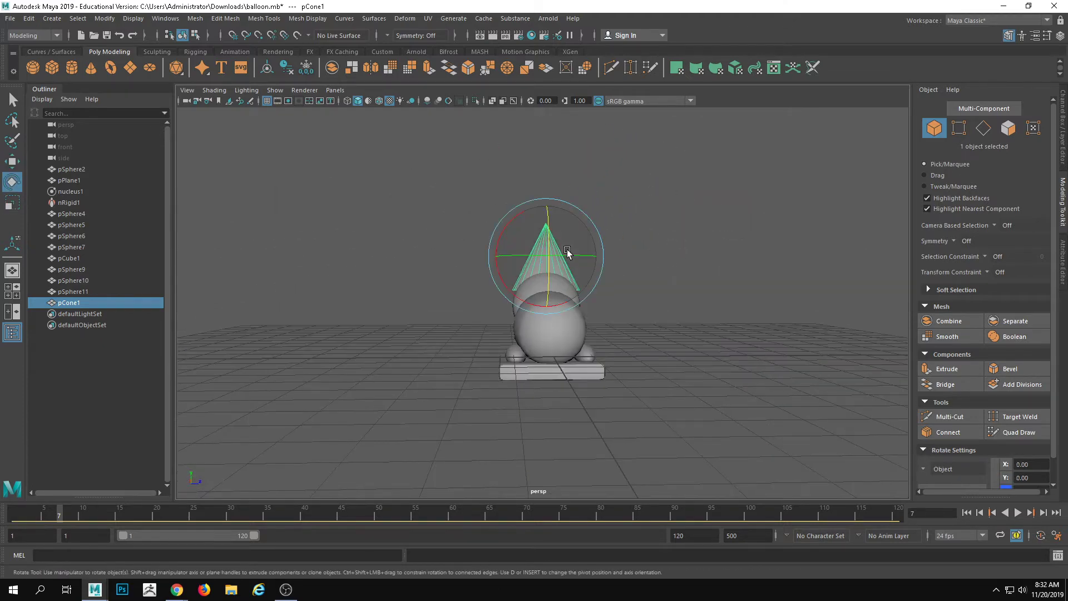
pyautogui.moveTo(503, 233); pyautogui.dragTo(482, 267)
pyautogui.press('w')
pyautogui.press('r')
pyautogui.keyDown('alt'); pyautogui.moveTo(481, 267); pyautogui.dragTo(483, 293); pyautogui.keyUp('alt')
pyautogui.press('w')
pyautogui.moveTo(527, 240); pyautogui.dragTo(544, 240)
pyautogui.keyDown('alt'); pyautogui.moveTo(544, 239); pyautogui.dragTo(544, 222); pyautogui.keyUp('alt')
pyautogui.moveTo(530, 203); pyautogui.dragTo(530, 207)
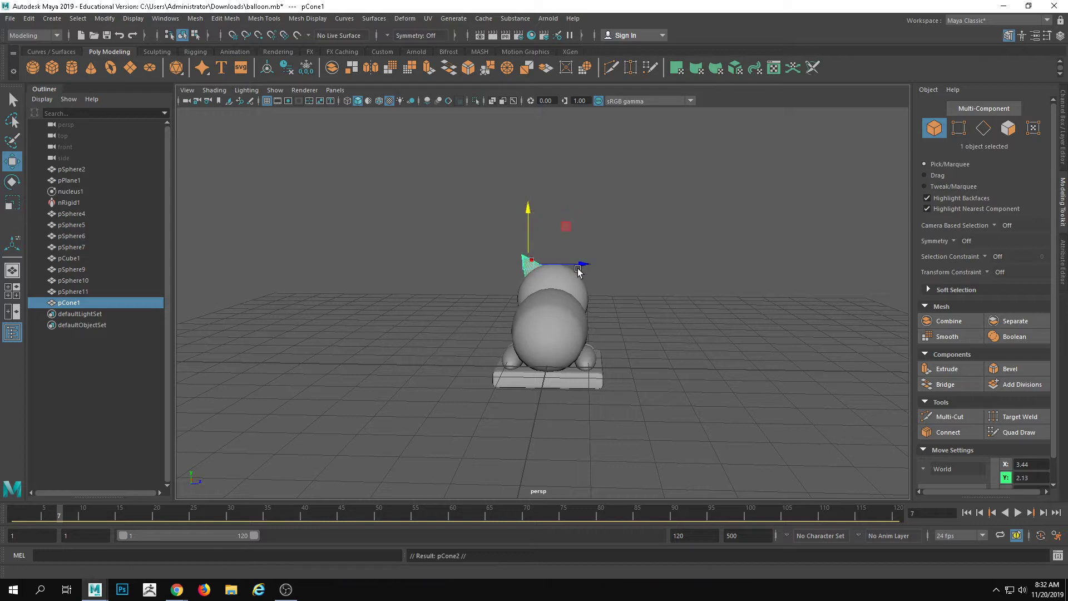
# Step: Duplicate the ear cone and tilt the copy the opposite way on the other side of the head
pyautogui.press('e')
pyautogui.moveTo(601, 225); pyautogui.dragTo(487, 266)
pyautogui.press('w')
pyautogui.click(624, 282)
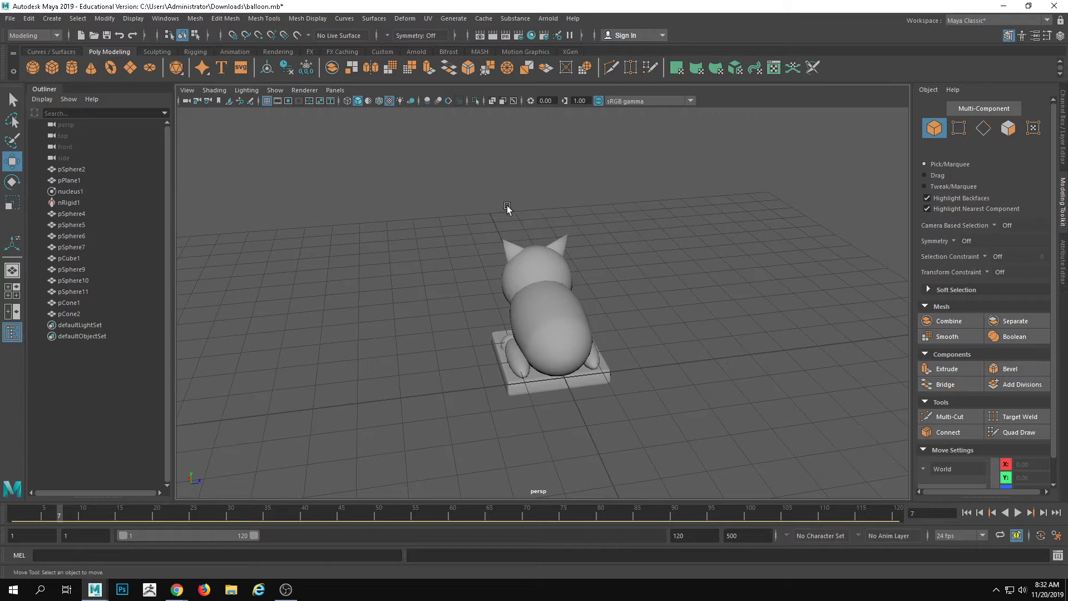
# Step: Create a polygon cylinder for the tail base and display its creation settings
pyautogui.keyDown('alt'); pyautogui.moveTo(506, 205); pyautogui.dragTo(433, 181); pyautogui.keyUp('alt')
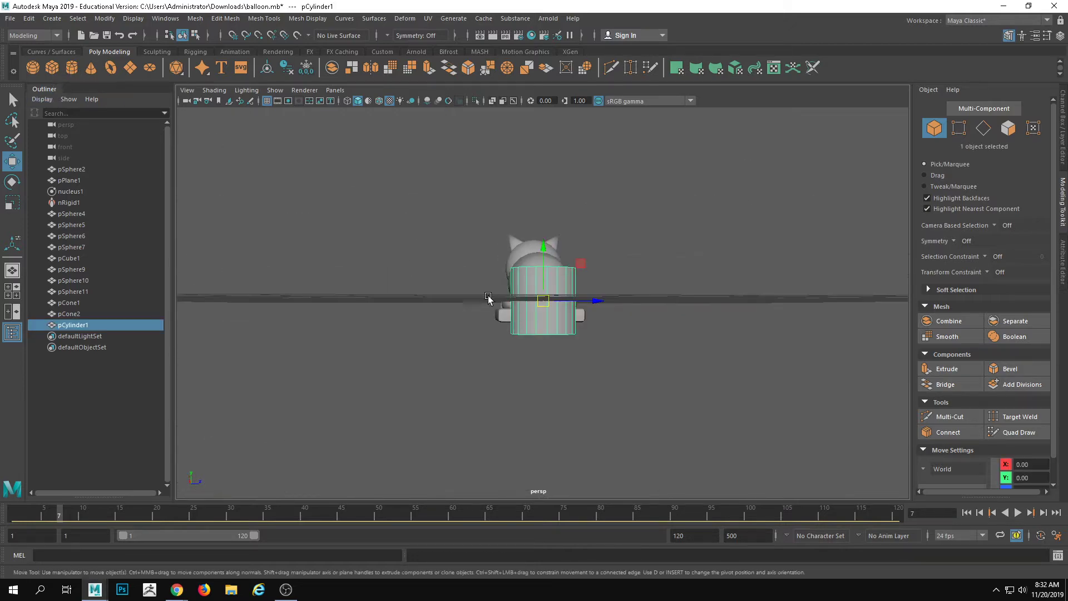
pyautogui.click(489, 299)
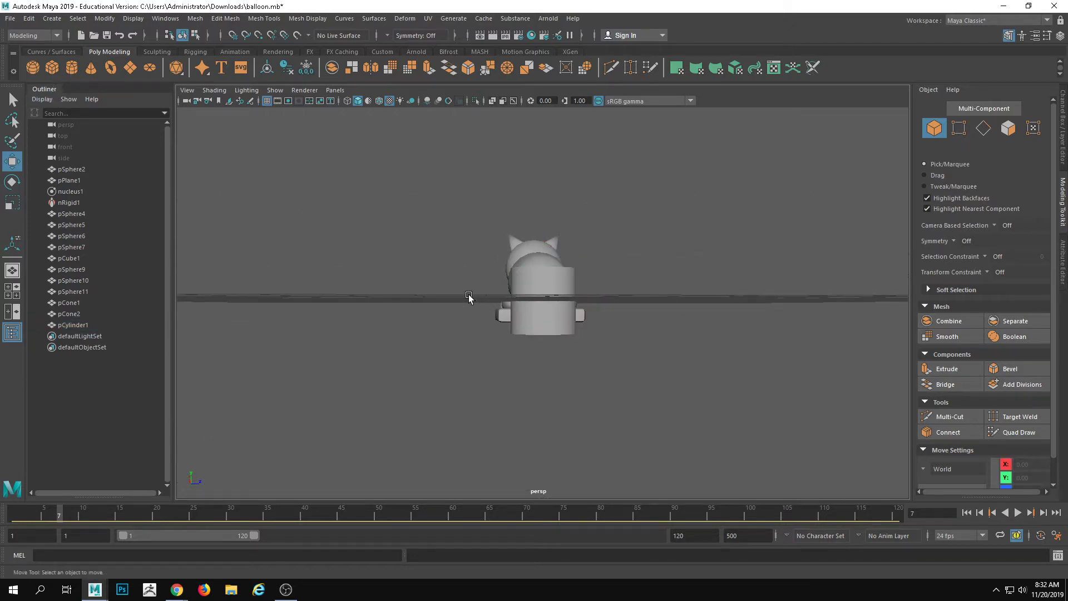
pyautogui.click(520, 302)
pyautogui.keyDown('alt'); pyautogui.moveTo(520, 302); pyautogui.dragTo(409, 348); pyautogui.keyUp('alt')
pyautogui.keyDown('alt'); pyautogui.moveTo(409, 348); pyautogui.dragTo(501, 286, button='right'); pyautogui.keyUp('alt')
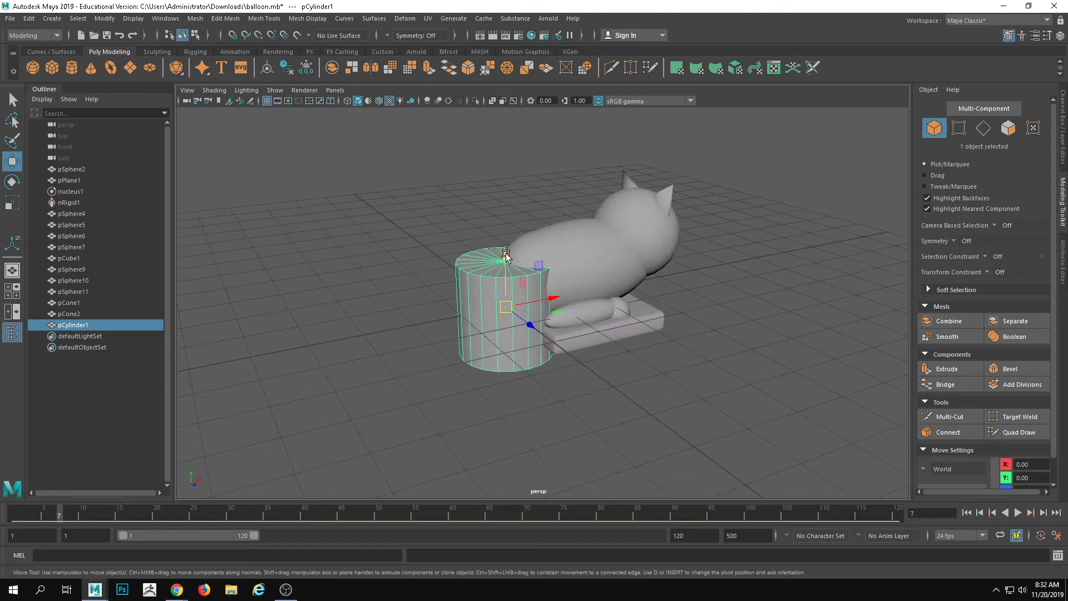
pyautogui.click(1063, 157)
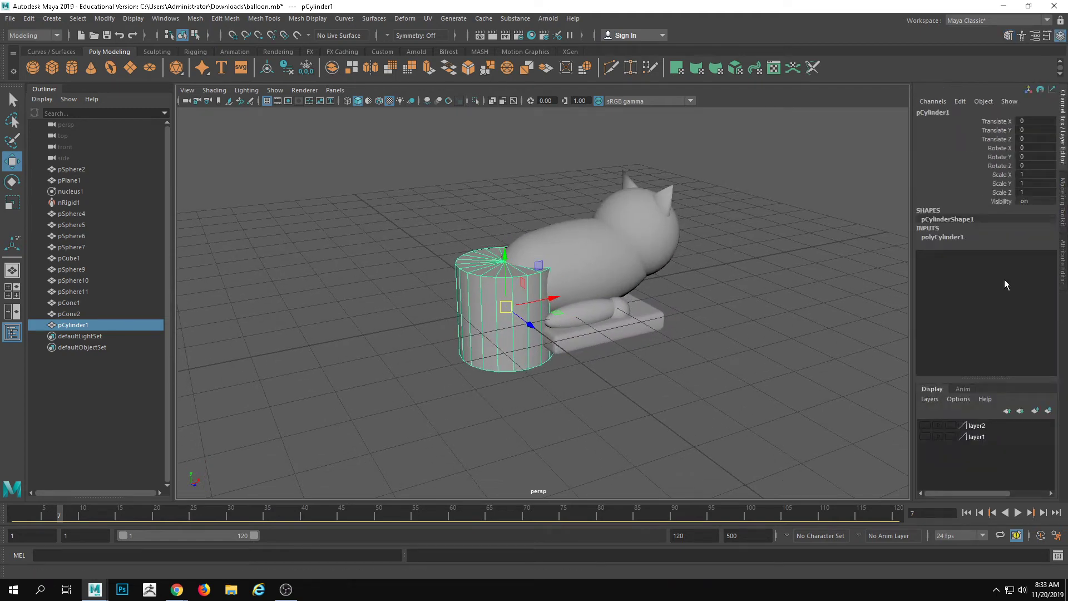
pyautogui.click(942, 236)
# Step: Rotate the cylinder about -81.7 degrees around Z and scale it uniformly down to about 0.185
pyautogui.keyDown('alt'); pyautogui.moveTo(573, 334); pyautogui.dragTo(572, 323); pyautogui.keyUp('alt')
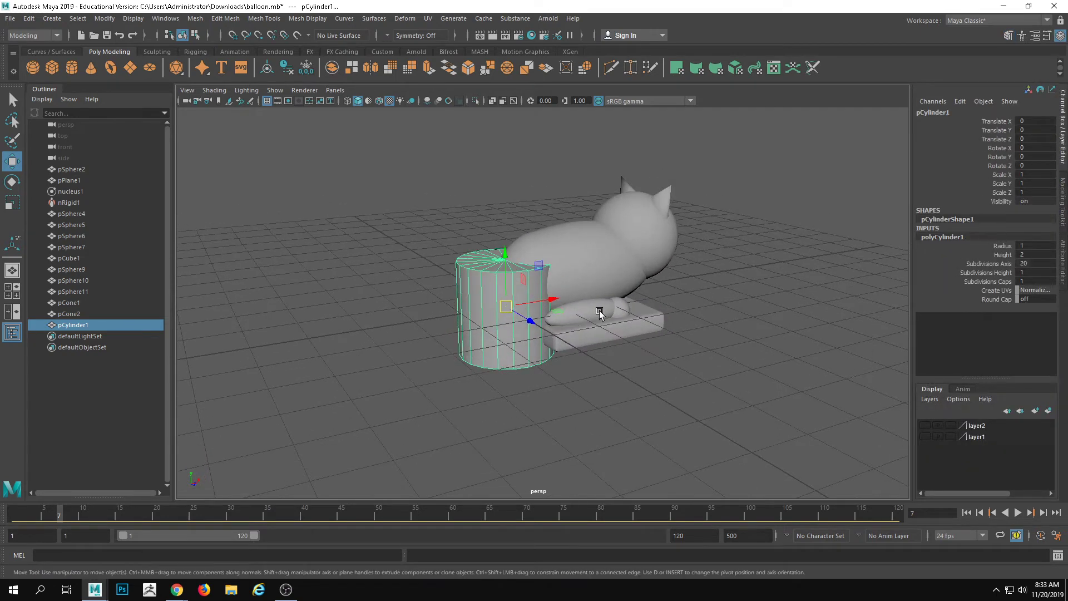
pyautogui.keyDown('alt'); pyautogui.moveTo(530, 322); pyautogui.dragTo(574, 326, button='middle'); pyautogui.keyUp('alt')
pyautogui.keyDown('alt'); pyautogui.moveTo(573, 327); pyautogui.dragTo(512, 314); pyautogui.keyUp('alt')
pyautogui.keyDown('alt'); pyautogui.moveTo(512, 314); pyautogui.dragTo(579, 328, button='right'); pyautogui.keyUp('alt')
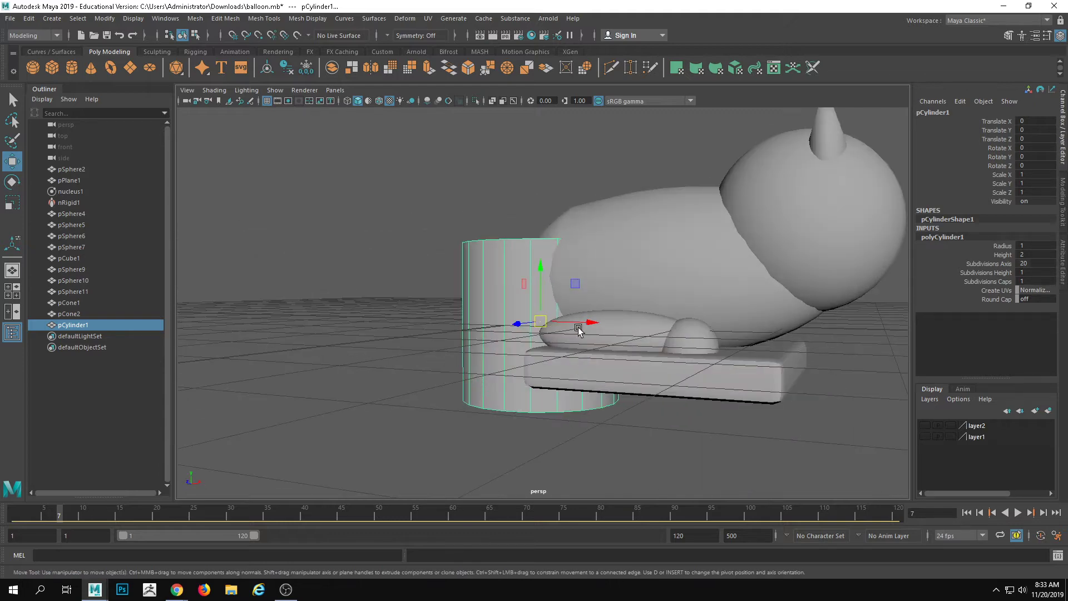
pyautogui.press('e')
pyautogui.keyDown('alt'); pyautogui.moveTo(565, 293); pyautogui.dragTo(595, 389); pyautogui.keyUp('alt')
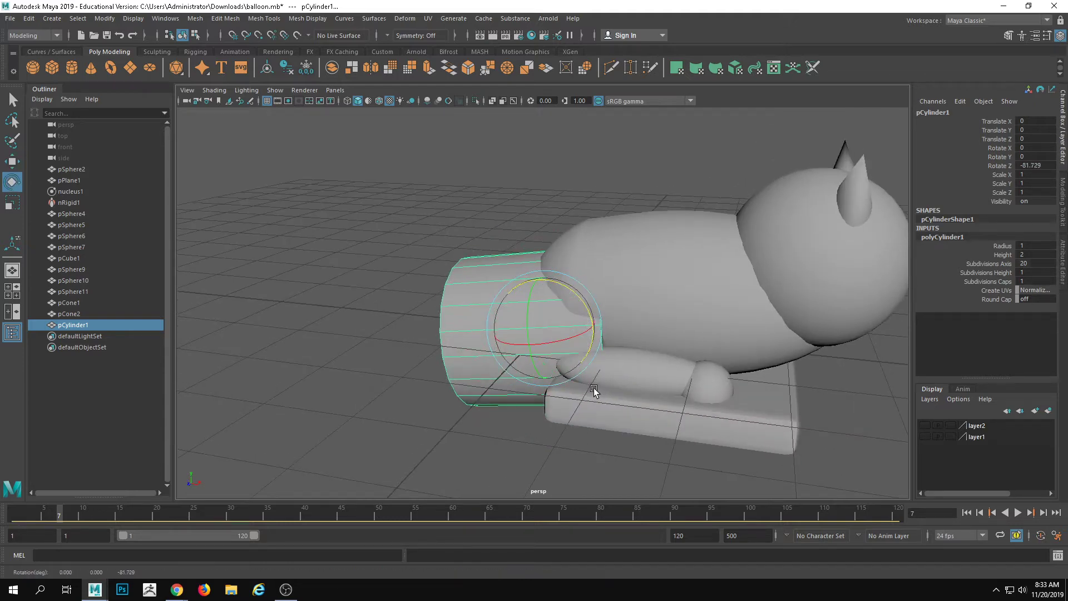
pyautogui.press('w')
pyautogui.press('r')
pyautogui.moveTo(545, 329); pyautogui.dragTo(511, 324)
pyautogui.press('w')
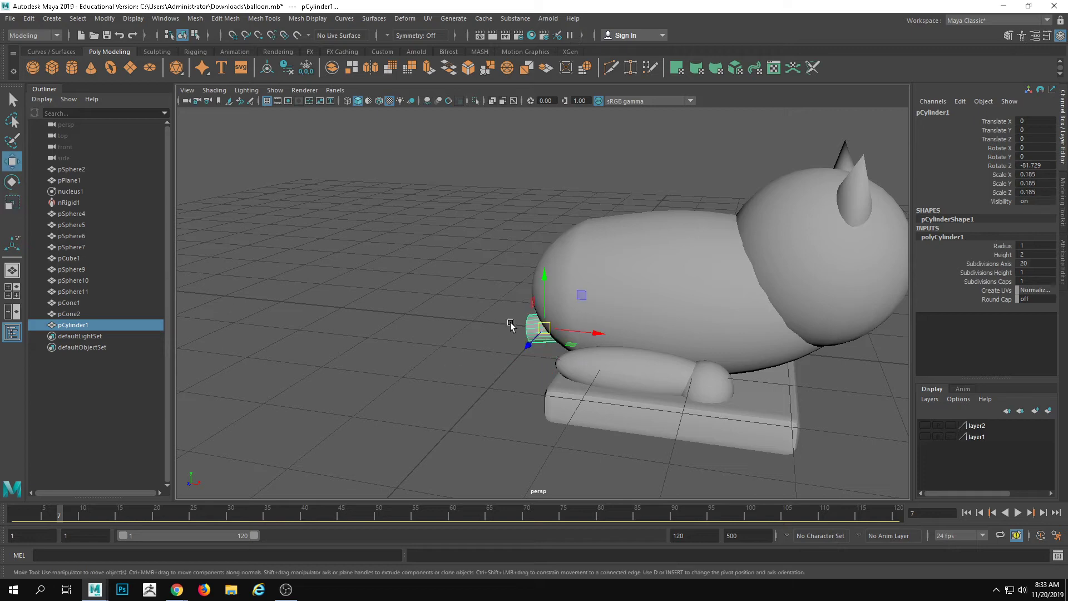
# Step: Raise the small cylinder and seat it in the body's rear end as a tail stub
pyautogui.moveTo(550, 277); pyautogui.dragTo(696, 231)
pyautogui.moveTo(555, 217); pyautogui.dragTo(580, 220)
pyautogui.press('e')
pyautogui.click(643, 272)
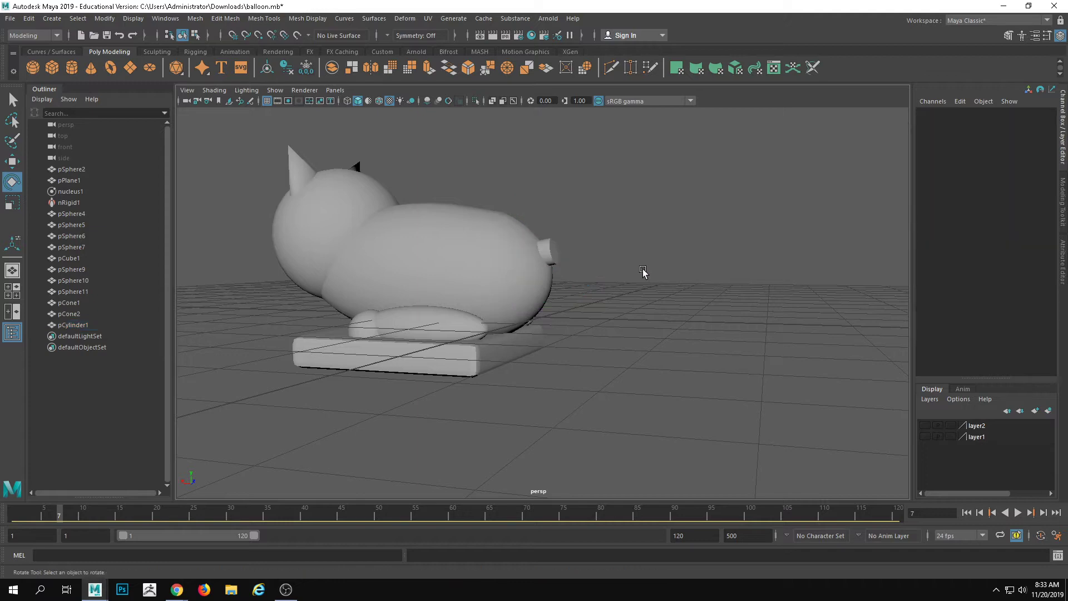
# Step: Switch the viewport to the orthographic front view with room behind the tail stub
pyautogui.scroll(4, 646, 273)
pyautogui.keyDown('alt'); pyautogui.moveTo(646, 273); pyautogui.dragTo(730, 312); pyautogui.keyUp('alt')
pyautogui.click(342, 92)
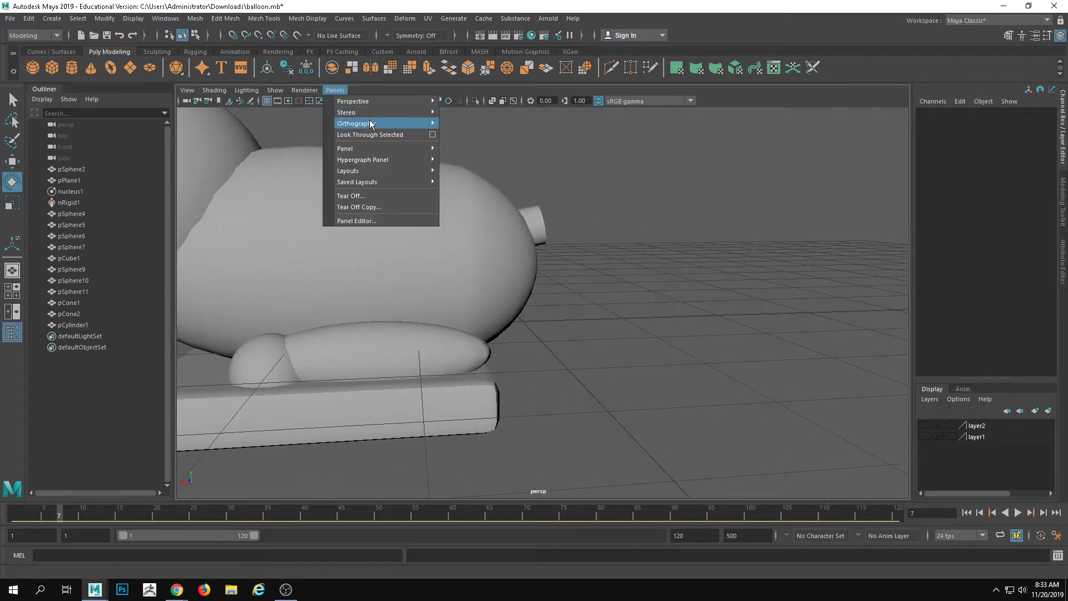
pyautogui.moveTo(372, 124)
pyautogui.click(461, 124)
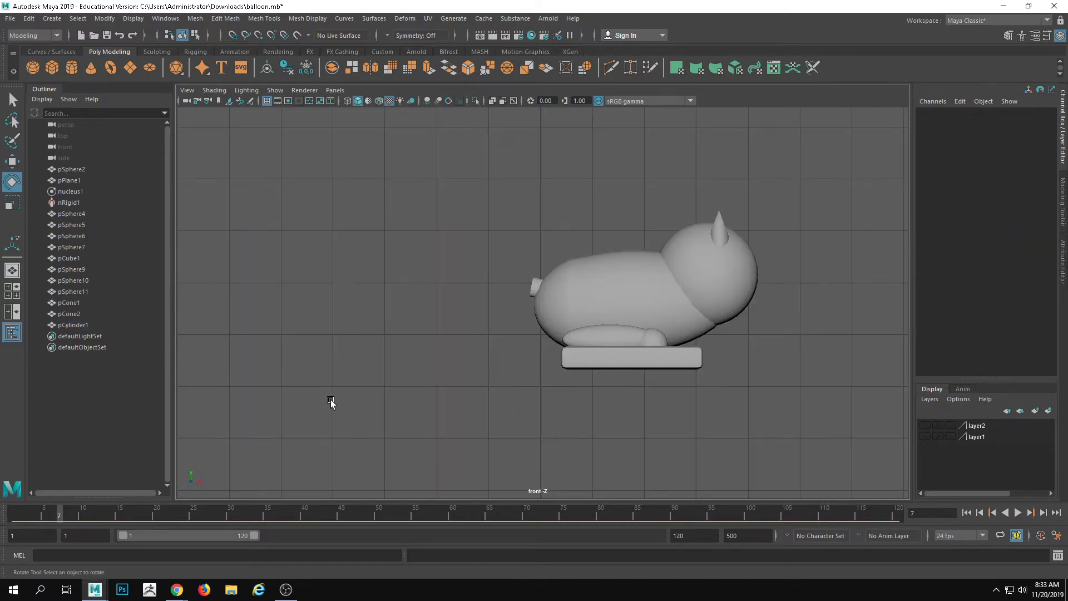
pyautogui.keyDown('alt'); pyautogui.moveTo(331, 400); pyautogui.dragTo(358, 379, button='middle'); pyautogui.keyUp('alt')
# Step: Draw an S-shaped CV curve from the tail stub, arching backward and down to well below the slab
pyautogui.click(55, 18)
pyautogui.moveTo(91, 59)
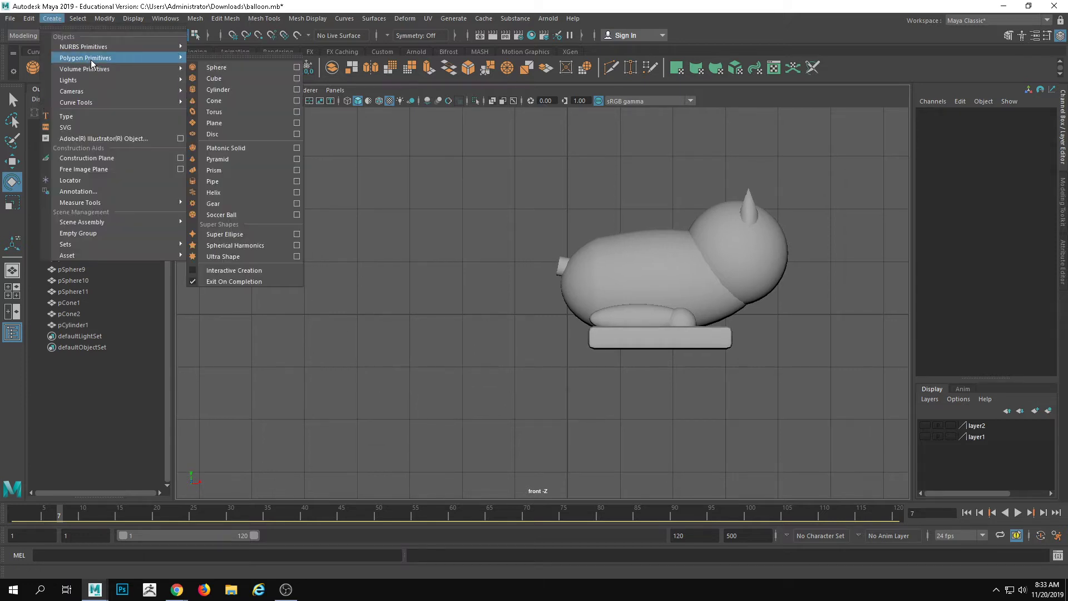
pyautogui.moveTo(95, 99)
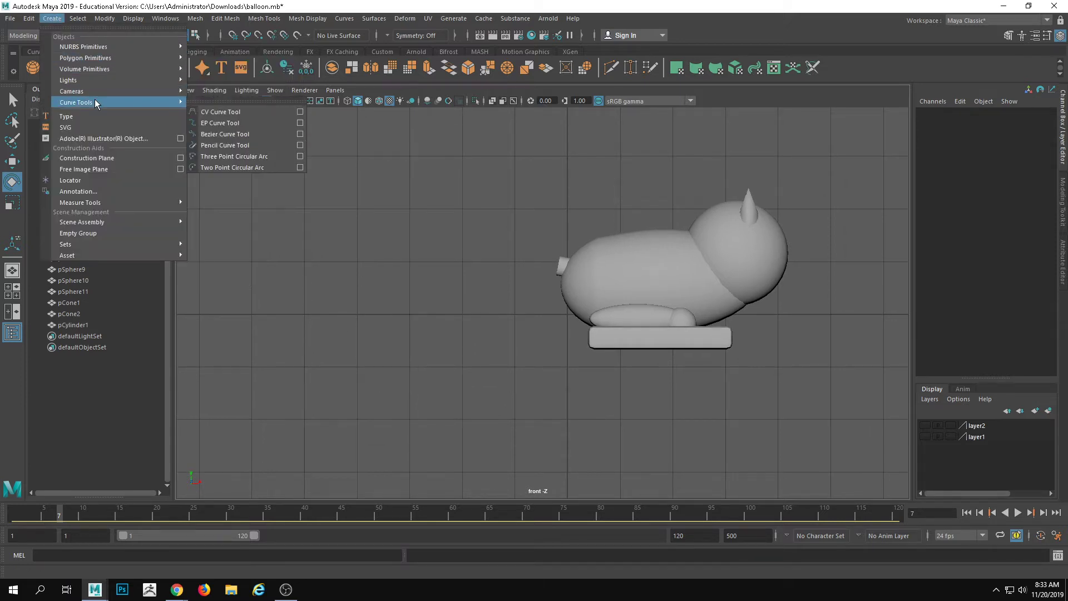
pyautogui.click(199, 109)
pyautogui.scroll(2, 366, 240)
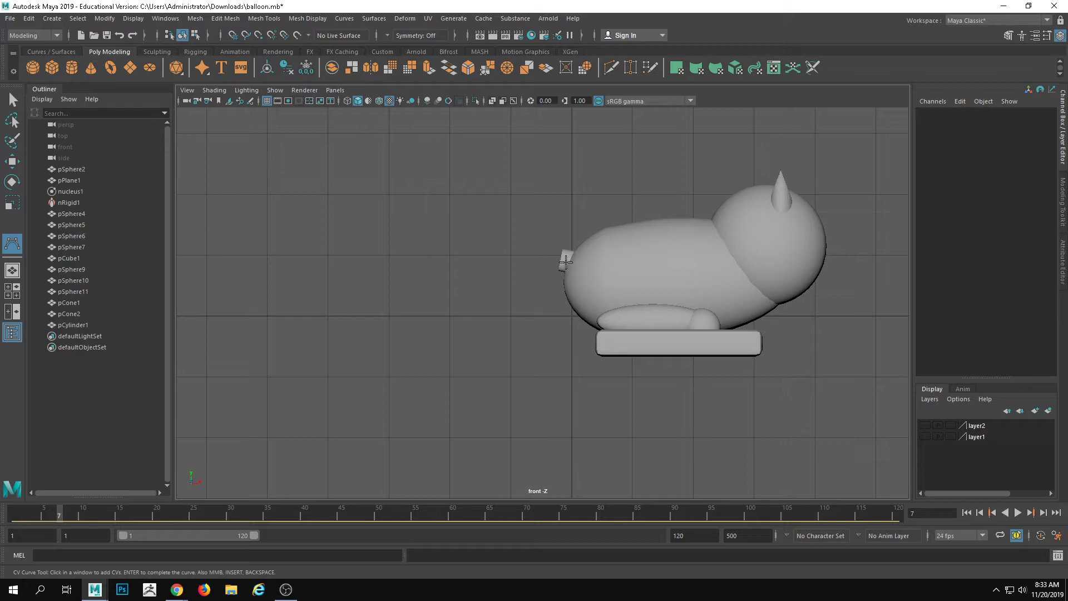
pyautogui.click(574, 263)
pyautogui.click(512, 257)
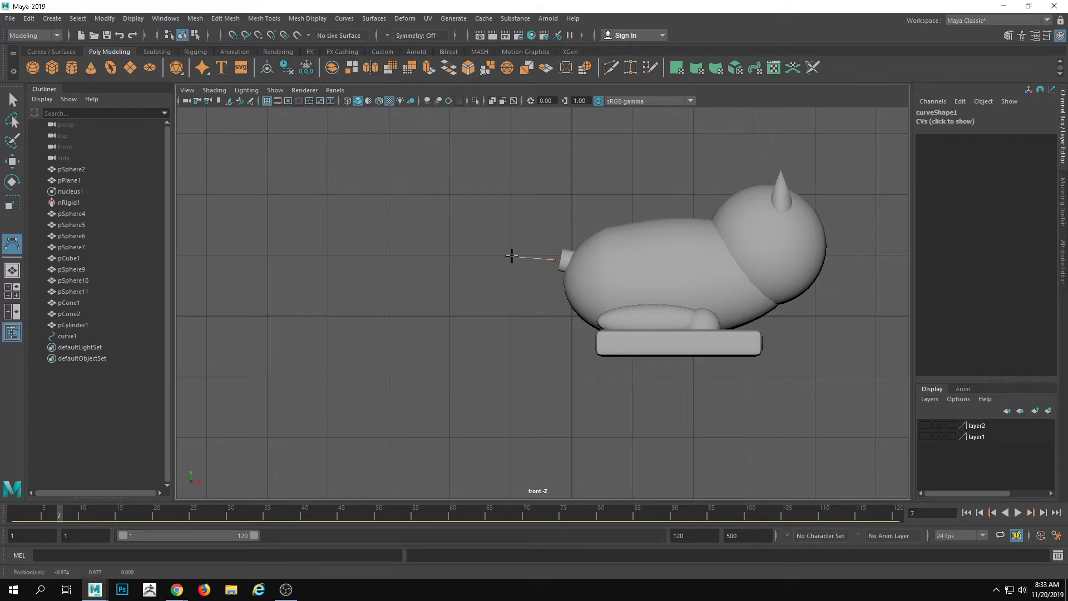
pyautogui.click(482, 276)
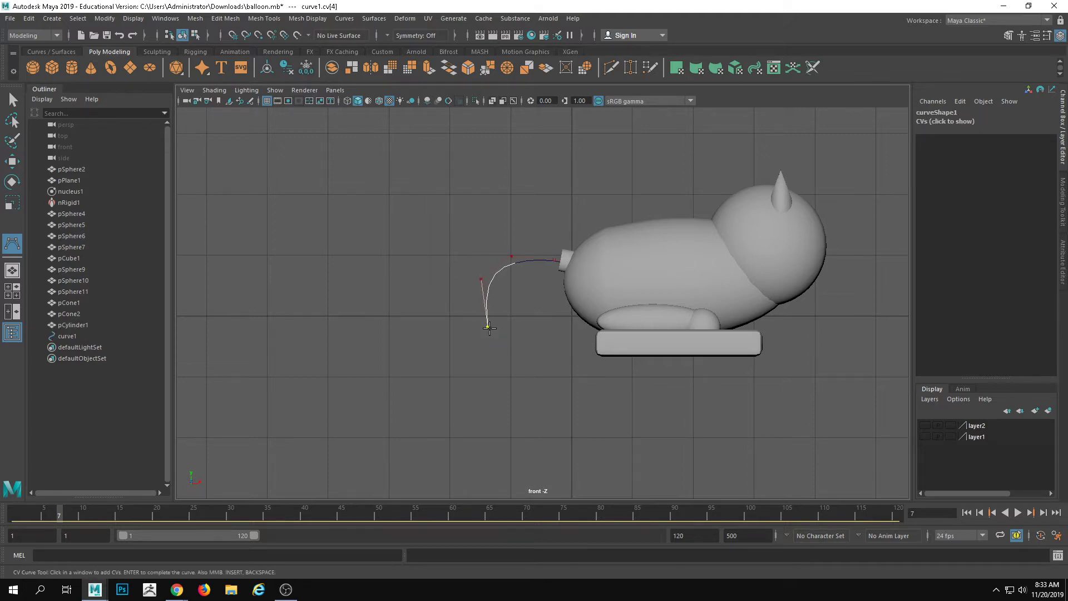
pyautogui.keyDown('alt'); pyautogui.moveTo(558, 427); pyautogui.dragTo(564, 369, button='middle'); pyautogui.keyUp('alt')
pyautogui.click(569, 403)
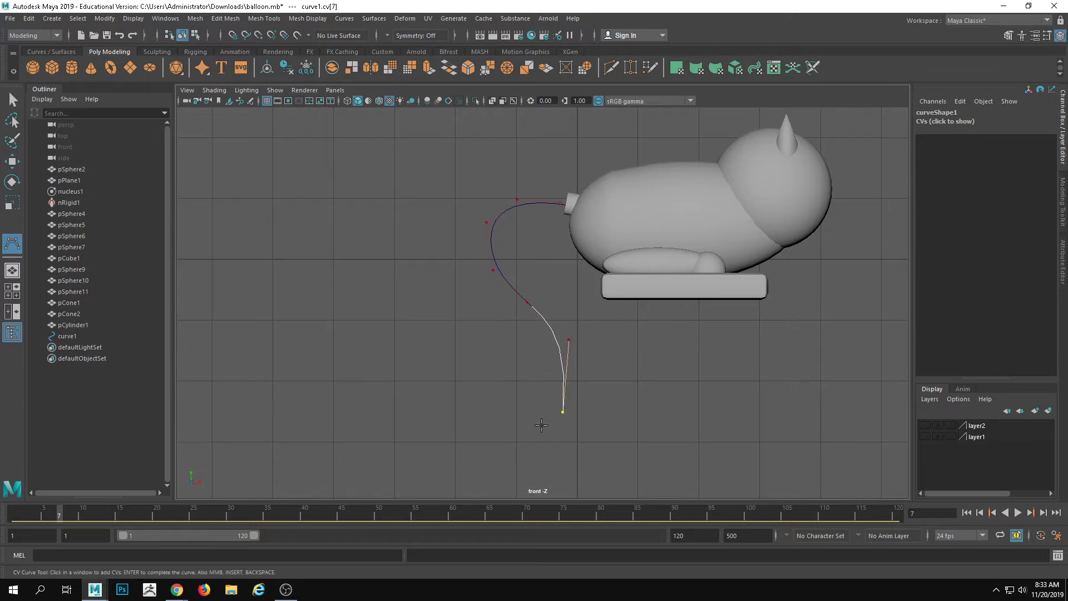
pyautogui.press('Return')
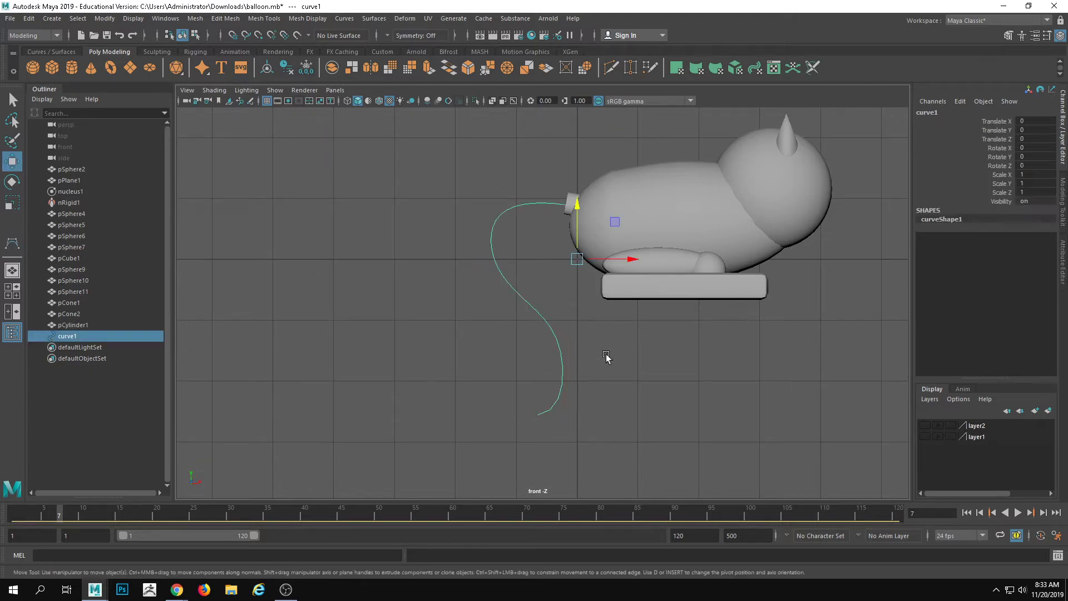
# Step: Switch the viewport back to the perspective view, looking at the body's rear end with the tail stub and curve
pyautogui.keyDown('alt'); pyautogui.moveTo(608, 360); pyautogui.dragTo(596, 366, button='middle'); pyautogui.keyUp('alt')
pyautogui.click(334, 93)
pyautogui.moveTo(382, 106)
pyautogui.click(462, 104)
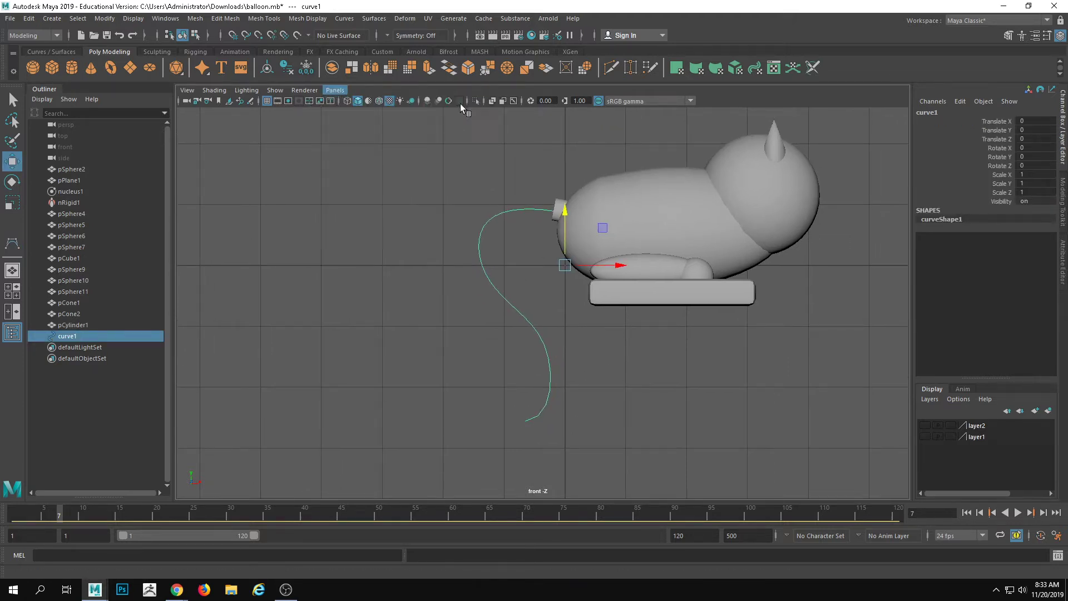
pyautogui.keyDown('alt'); pyautogui.moveTo(657, 222); pyautogui.dragTo(402, 219); pyautogui.keyUp('alt')
pyautogui.scroll(2, 412, 218)
# Step: Extrude the 20 faces on the outer end of the tail stub along the S-shaped curve
pyautogui.click(546, 227)
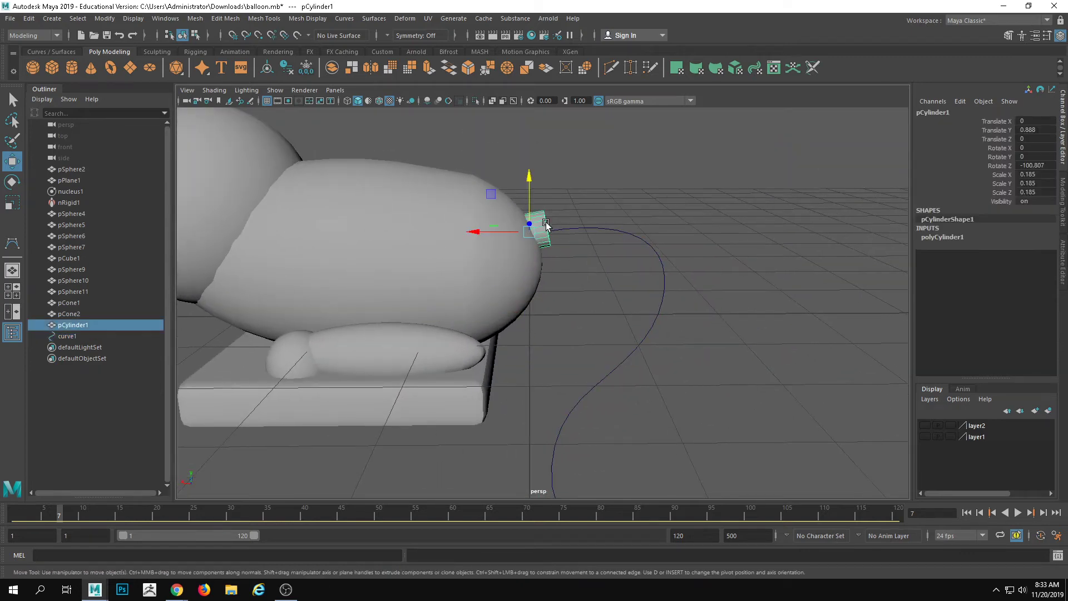
pyautogui.press('F11')
pyautogui.moveTo(638, 302); pyautogui.dragTo(469, 170)
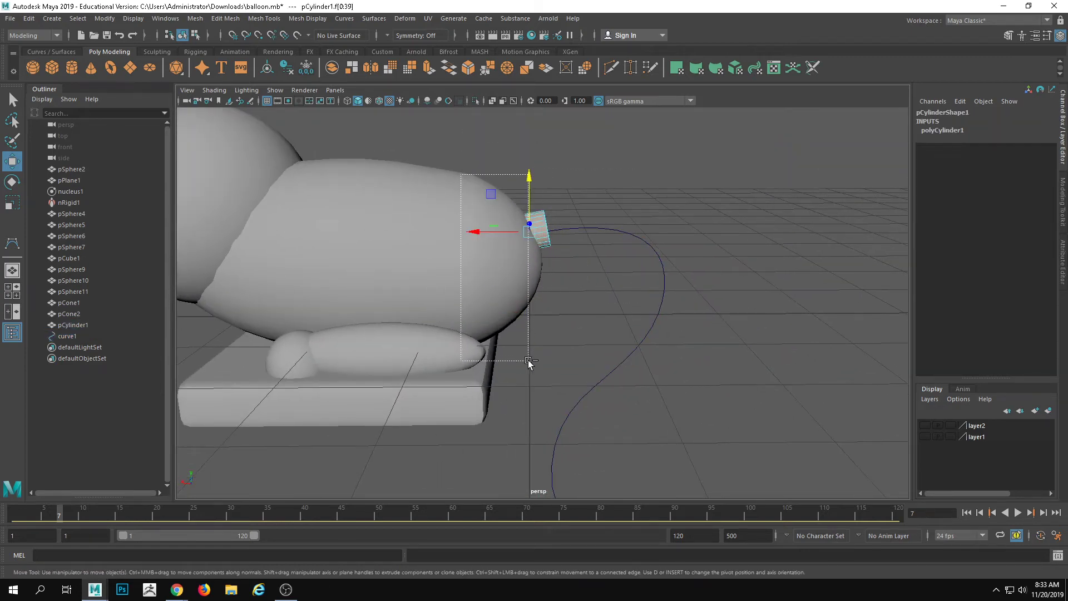
pyautogui.keyDown('alt'); pyautogui.moveTo(563, 349); pyautogui.dragTo(614, 260); pyautogui.keyUp('alt')
pyautogui.click(640, 254)
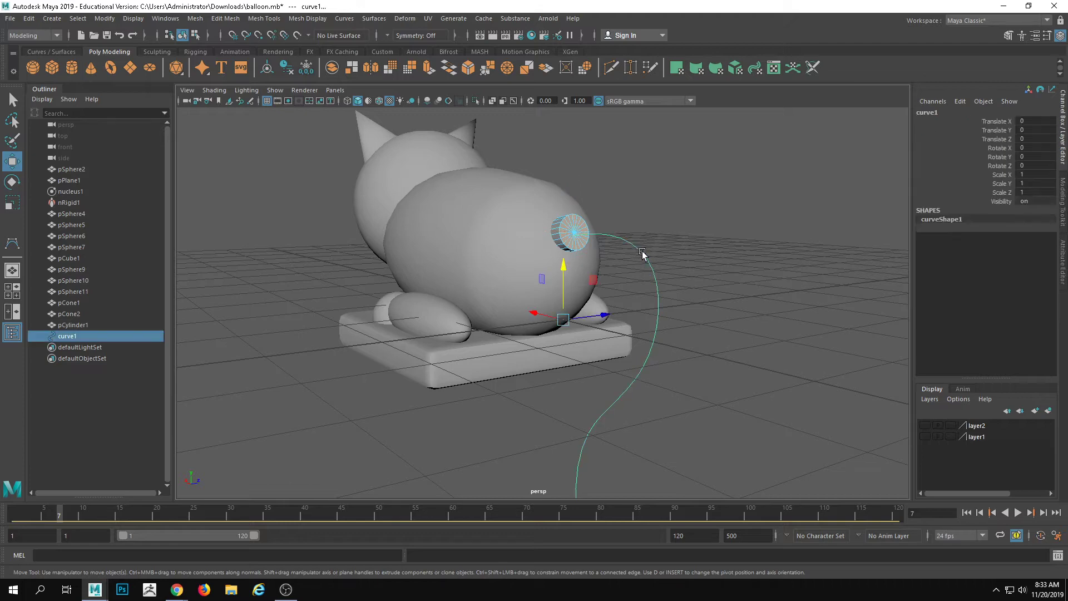
pyautogui.click(1008, 36)
pyautogui.click(977, 370)
pyautogui.keyDown('alt'); pyautogui.moveTo(676, 317); pyautogui.dragTo(662, 198, button='middle'); pyautogui.keyUp('alt')
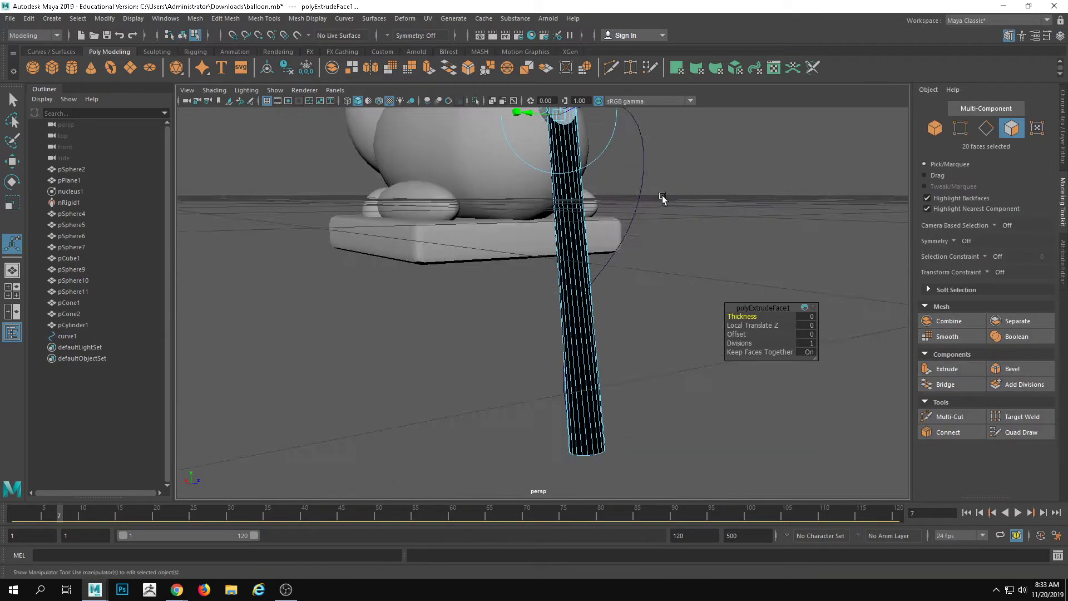
pyautogui.keyDown('alt'); pyautogui.moveTo(663, 199); pyautogui.dragTo(710, 181); pyautogui.keyUp('alt')
# Step: Set the tail extrusion's divisions to 25 so it follows the curve
pyautogui.moveTo(743, 343); pyautogui.dragTo(938, 353)
pyautogui.keyDown('alt'); pyautogui.moveTo(704, 323); pyautogui.dragTo(670, 349); pyautogui.keyUp('alt')
pyautogui.keyDown('alt'); pyautogui.moveTo(773, 251); pyautogui.dragTo(730, 264); pyautogui.keyUp('alt')
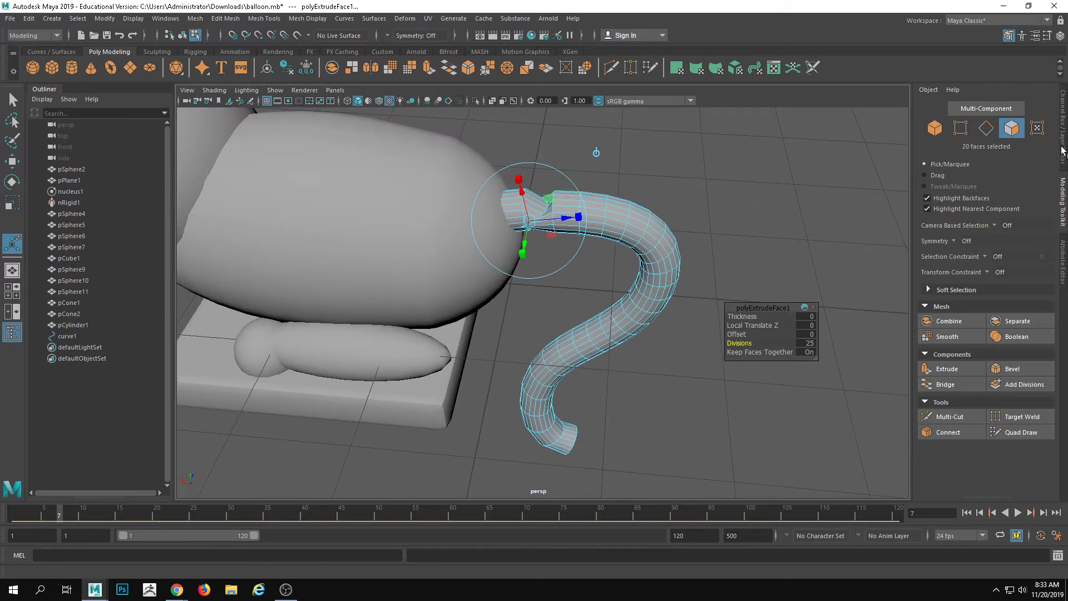
# Step: Set the tail extrusion's taper to about 0.824 in its attributes
pyautogui.click(1063, 149)
pyautogui.click(1063, 283)
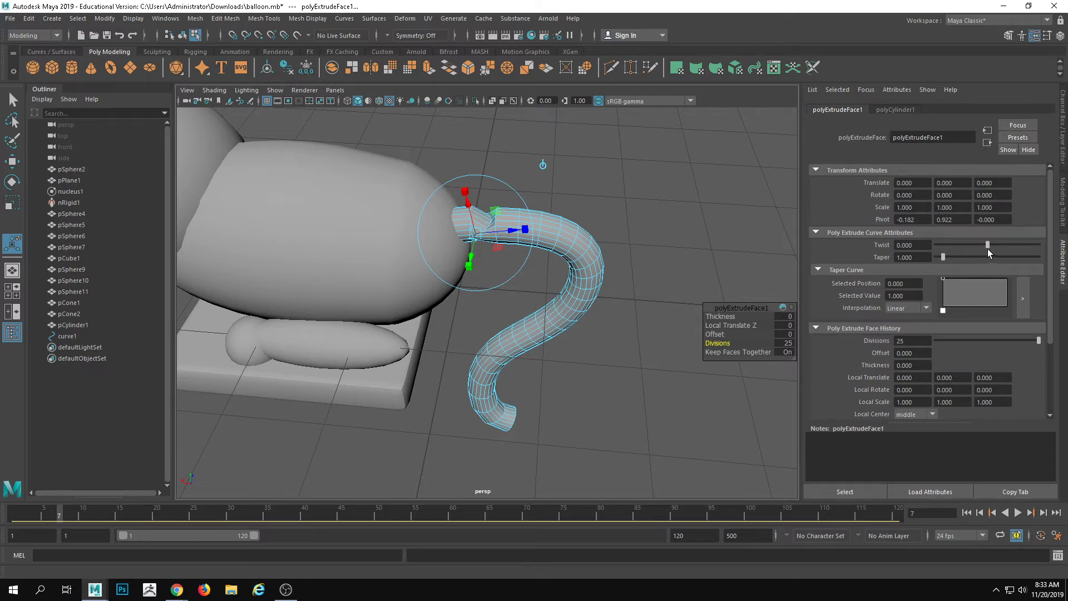
pyautogui.moveTo(943, 256)
pyautogui.mouseDown()
pyautogui.moveTo(964, 256)
pyautogui.moveTo(943, 257)
pyautogui.mouseUp()
pyautogui.keyDown('alt'); pyautogui.moveTo(546, 359); pyautogui.dragTo(306, 262); pyautogui.keyUp('alt')
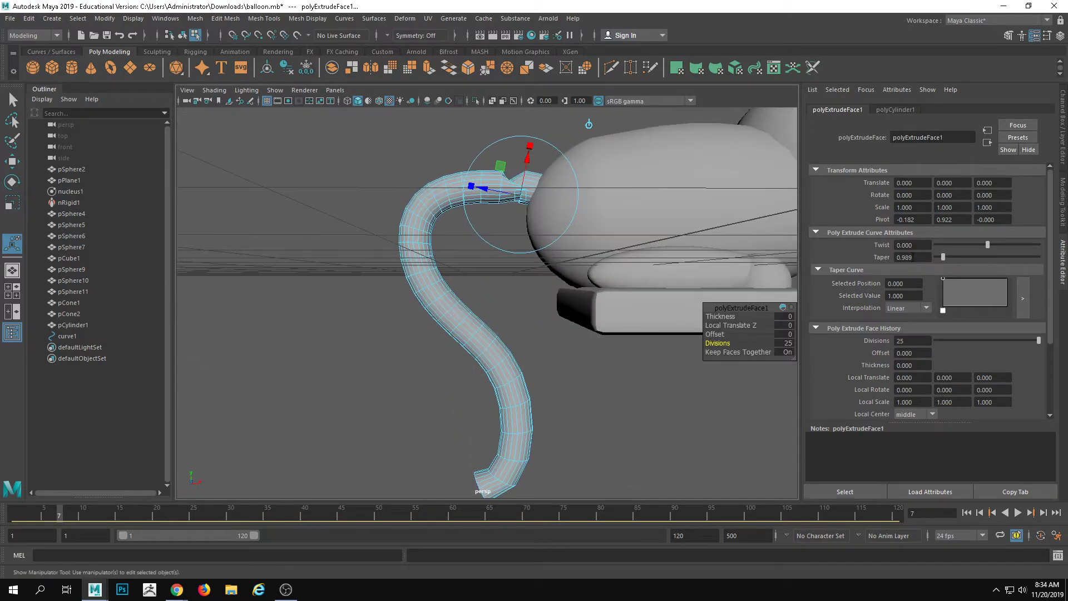
pyautogui.moveTo(944, 257); pyautogui.dragTo(943, 258)
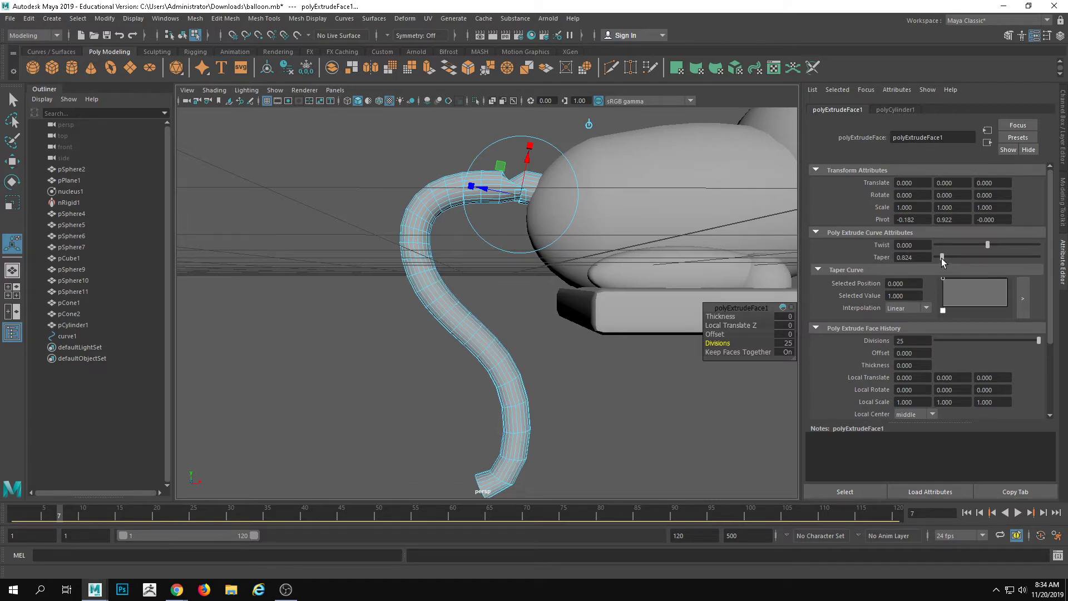
# Step: Delete the original stub faces where the tail joins the body and return to object selection
pyautogui.keyDown('alt'); pyautogui.moveTo(662, 261); pyautogui.dragTo(611, 298); pyautogui.keyUp('alt')
pyautogui.press('w')
pyautogui.moveTo(447, 261); pyautogui.dragTo(451, 295, button='right')
pyautogui.scroll(6, 525, 208)
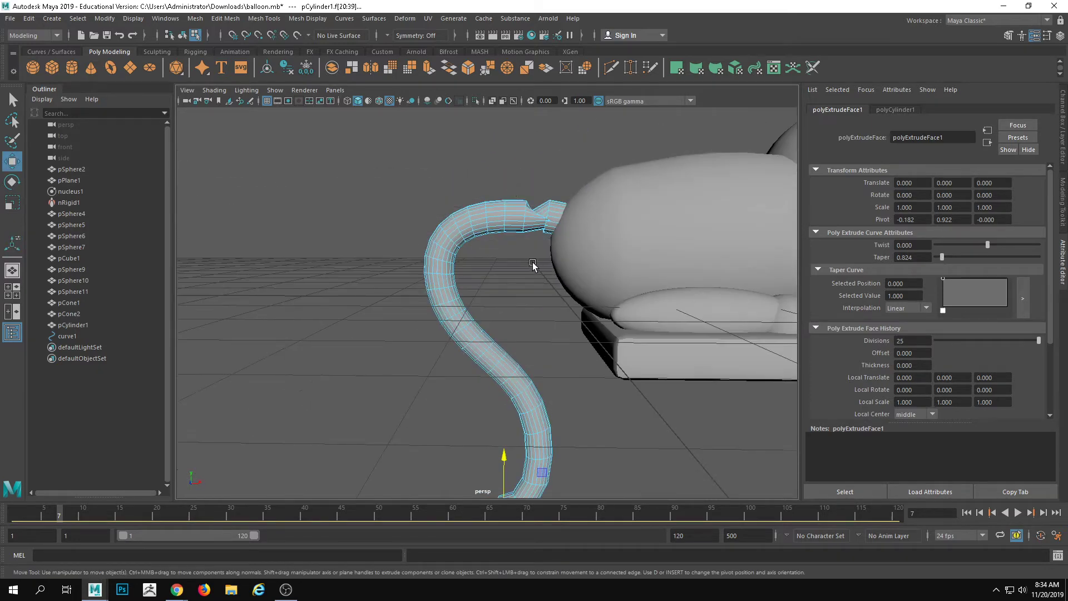
pyautogui.moveTo(688, 272); pyautogui.dragTo(552, 96)
pyautogui.press('Delete')
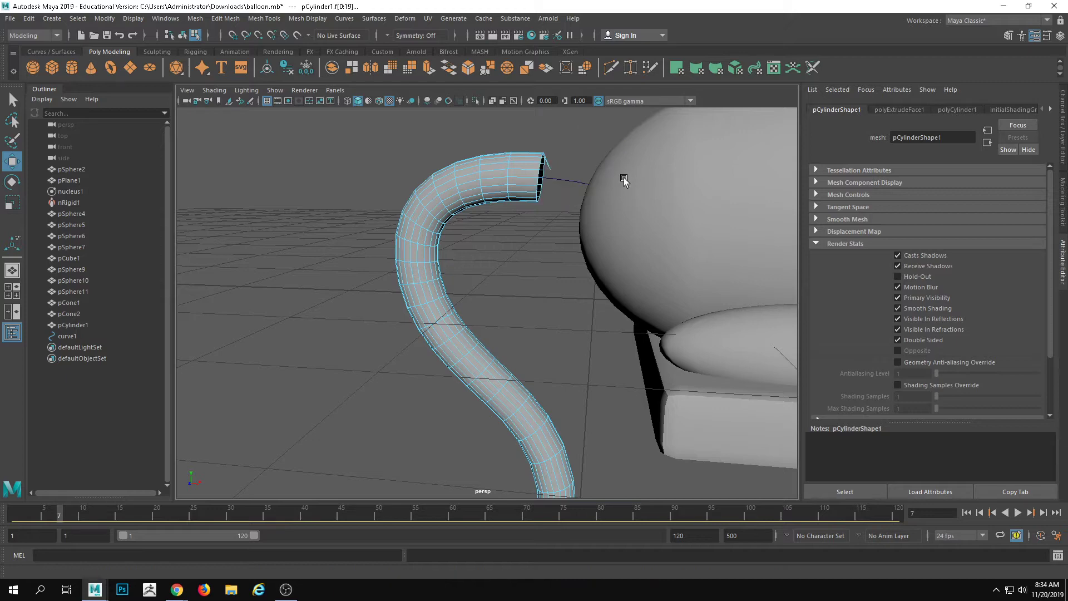
pyautogui.press('F8')
pyautogui.keyDown('alt'); pyautogui.moveTo(554, 163); pyautogui.dragTo(628, 195); pyautogui.keyUp('alt')
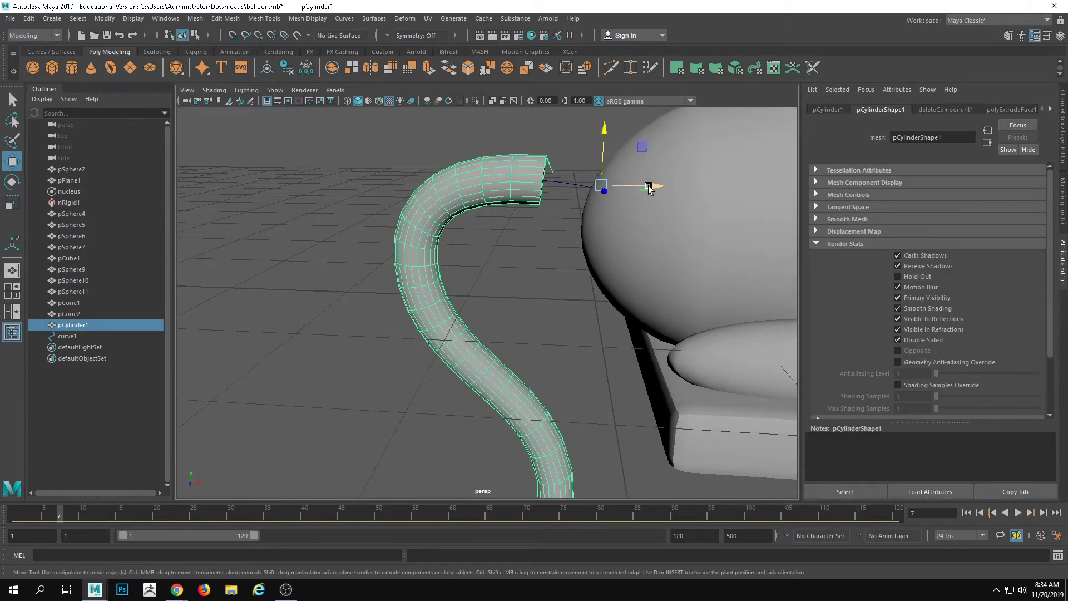
# Step: Try to parent the curve to the tail mesh and shift the tail toward the body
pyautogui.click(571, 184)
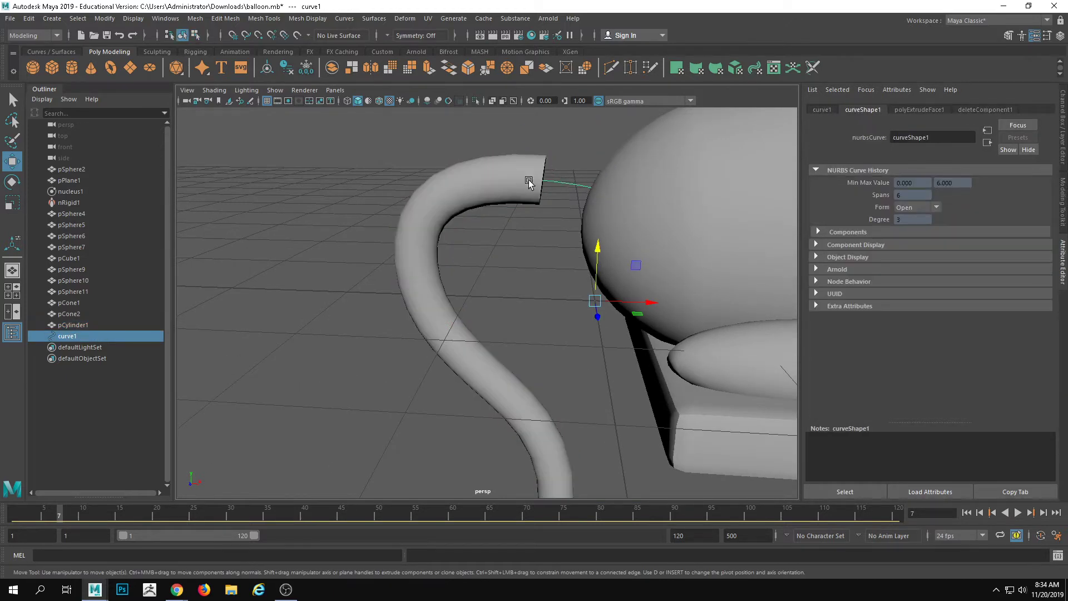
pyautogui.keyDown('shift'); pyautogui.click(505, 180); pyautogui.keyUp('shift')
pyautogui.press('p')
pyautogui.click(538, 181)
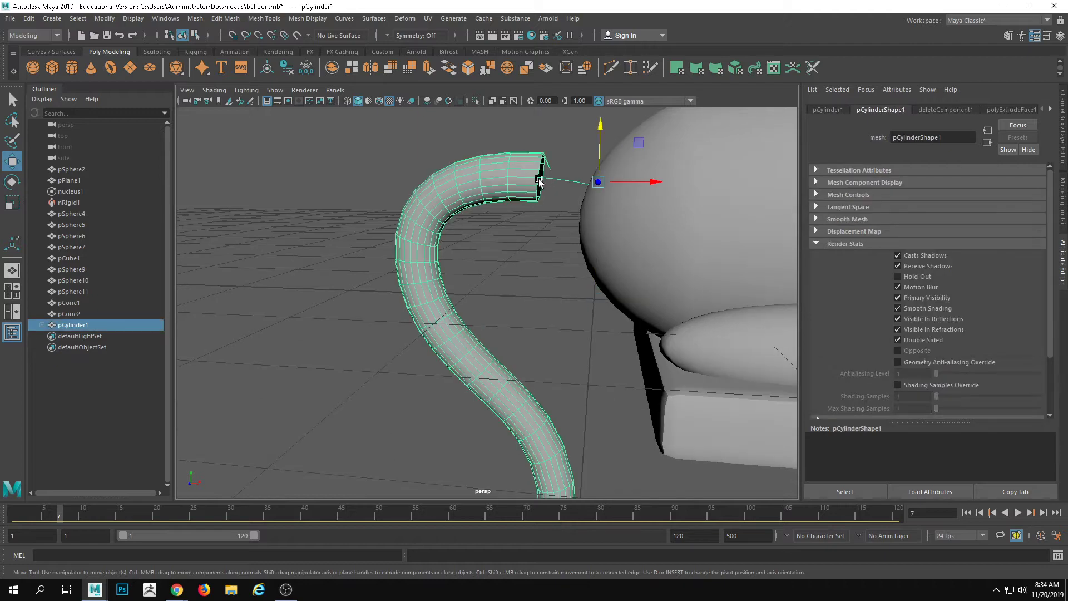
pyautogui.keyDown('alt'); pyautogui.moveTo(625, 217); pyautogui.dragTo(673, 197); pyautogui.keyUp('alt')
pyautogui.hotkey('ctrl', 'z')
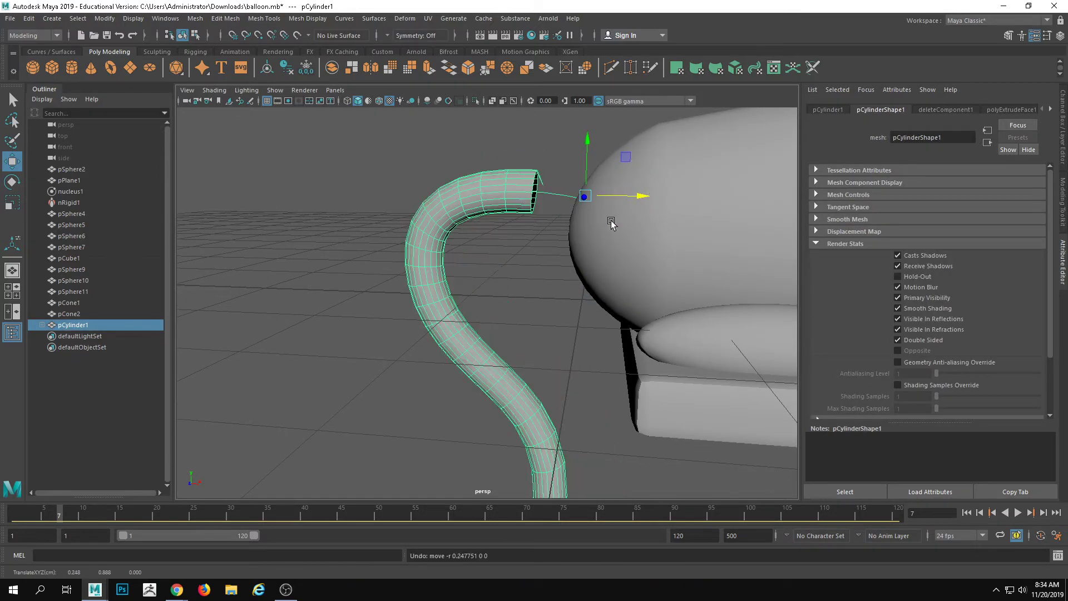
pyautogui.click(613, 221)
pyautogui.click(526, 198)
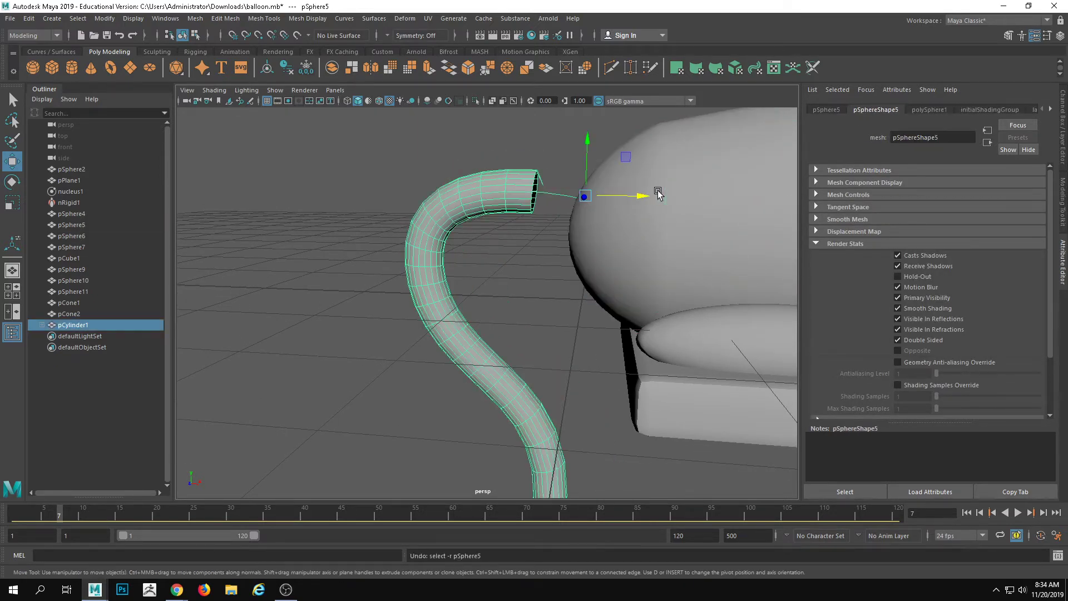
pyautogui.keyDown('alt'); pyautogui.moveTo(640, 195); pyautogui.dragTo(599, 245); pyautogui.keyUp('alt')
pyautogui.hotkey('ctrl', 'z')
pyautogui.hotkey('ctrl', 'z')
pyautogui.hotkey('ctrl', 'z')
pyautogui.hotkey('ctrl', 'z')
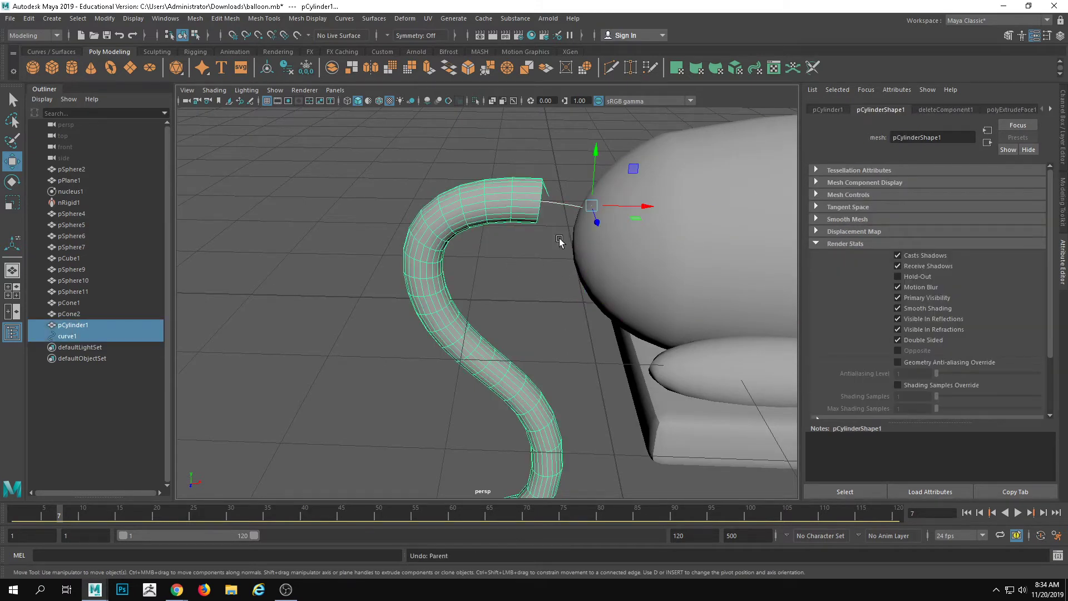
# Step: Group the tail mesh together with its curve, undoing a trial move of the group
pyautogui.hotkey('ctrl', 'g')
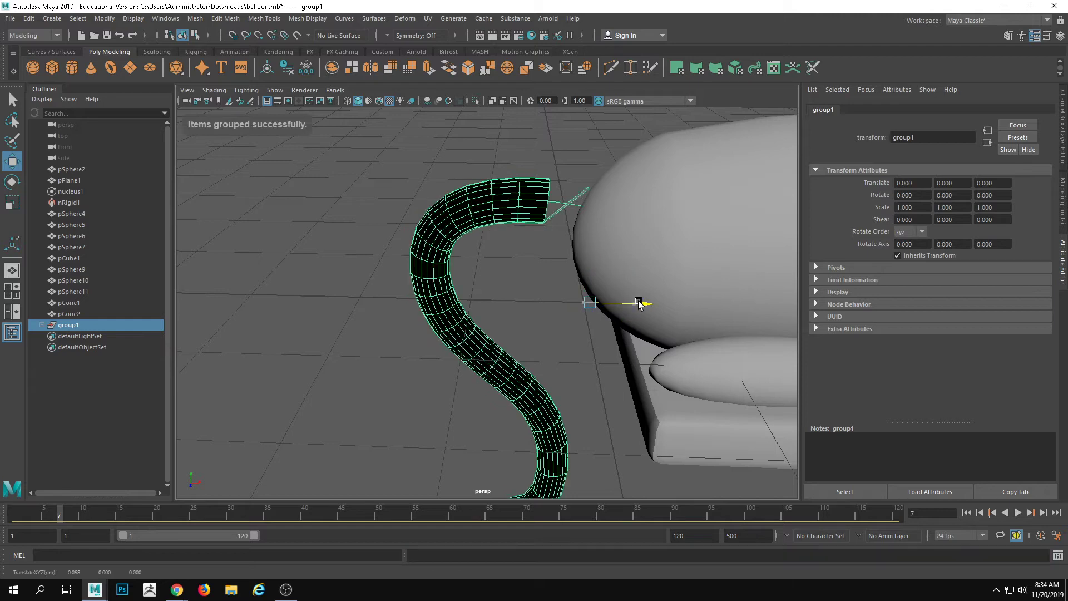
pyautogui.moveTo(640, 304); pyautogui.dragTo(655, 302)
pyautogui.hotkey('ctrl', 'z')
# Step: Move the tail group along X until the tail's open end meets the body's rear
pyautogui.click(546, 272)
pyautogui.click(501, 205)
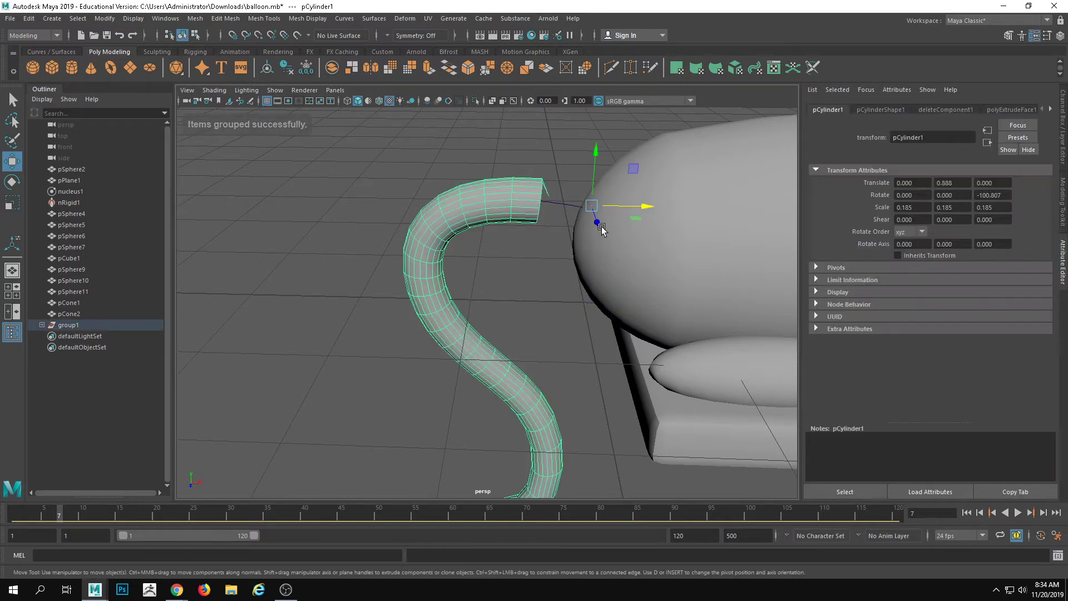
pyautogui.click(563, 204)
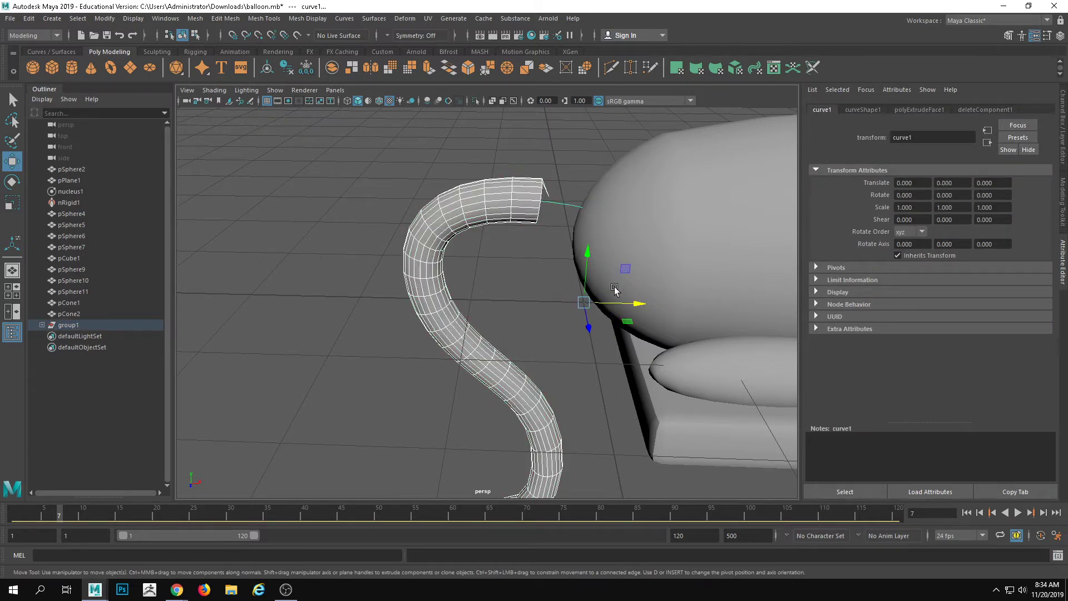
pyautogui.press('Up')
pyautogui.moveTo(636, 299); pyautogui.dragTo(706, 304)
pyautogui.scroll(-5, 495, 289)
pyautogui.keyDown('alt'); pyautogui.moveTo(495, 289); pyautogui.dragTo(680, 298); pyautogui.keyUp('alt')
pyautogui.click(679, 298)
# Step: Expand the tail group and reverse the normals of the tail mesh
pyautogui.click(42, 325)
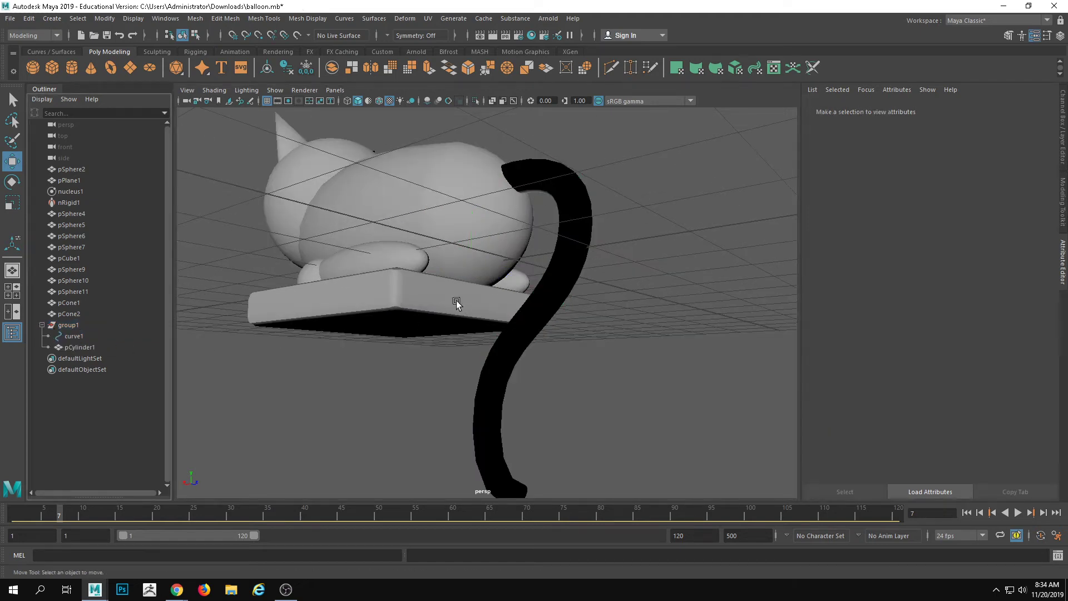
pyautogui.click(542, 289)
pyautogui.click(311, 19)
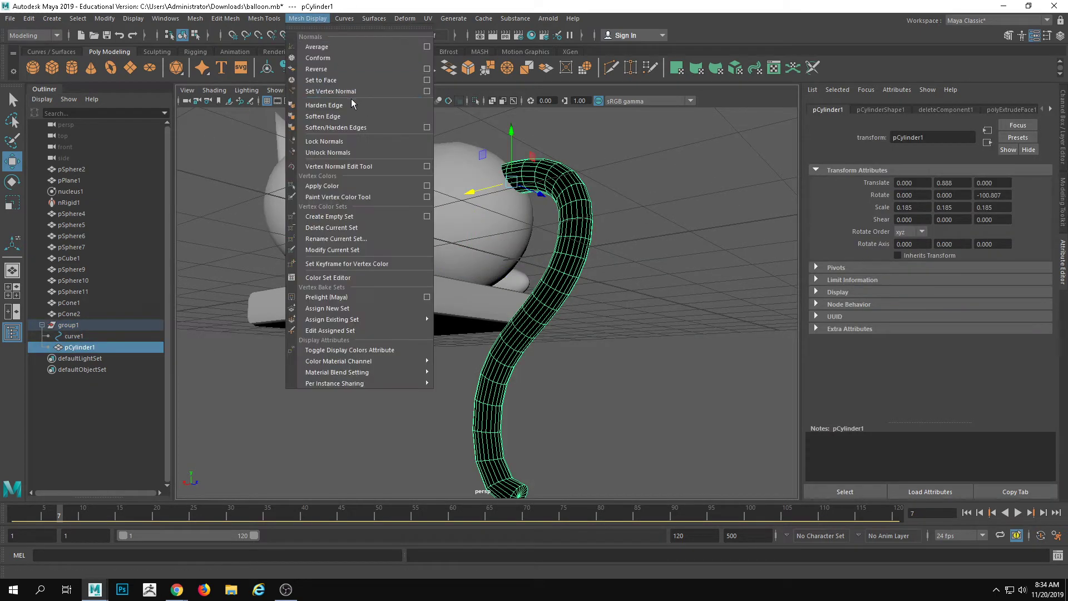
pyautogui.click(345, 71)
pyautogui.keyDown('alt'); pyautogui.moveTo(579, 253); pyautogui.dragTo(653, 299); pyautogui.keyUp('alt')
pyautogui.click(654, 299)
# Step: Try to reshape the tail by moving two control vertices in the lower part of its curve
pyautogui.click(505, 269)
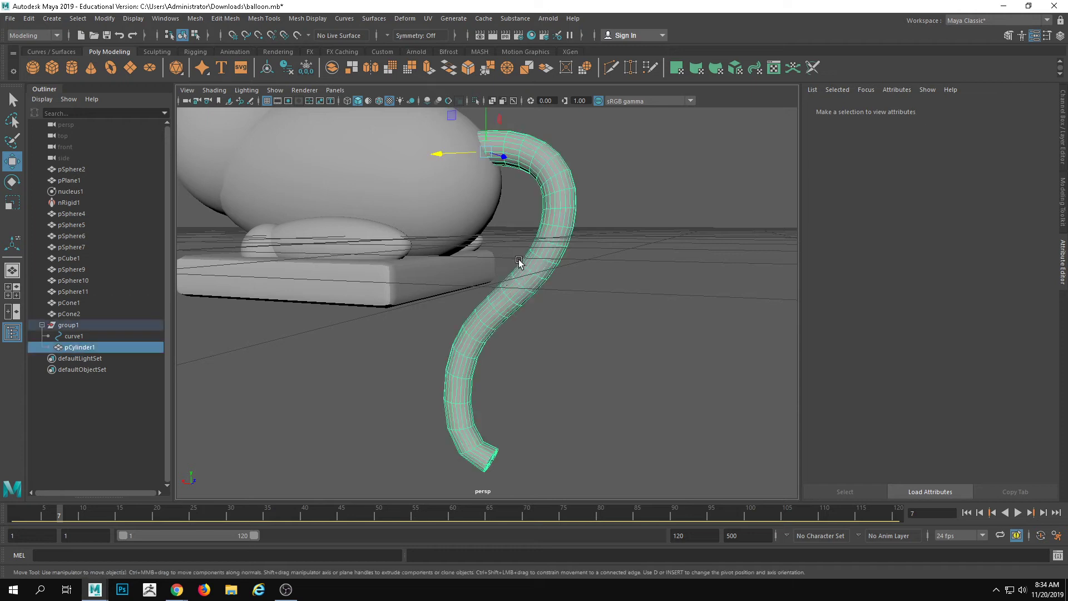
pyautogui.click(74, 336)
pyautogui.moveTo(737, 270); pyautogui.dragTo(662, 267, button='right')
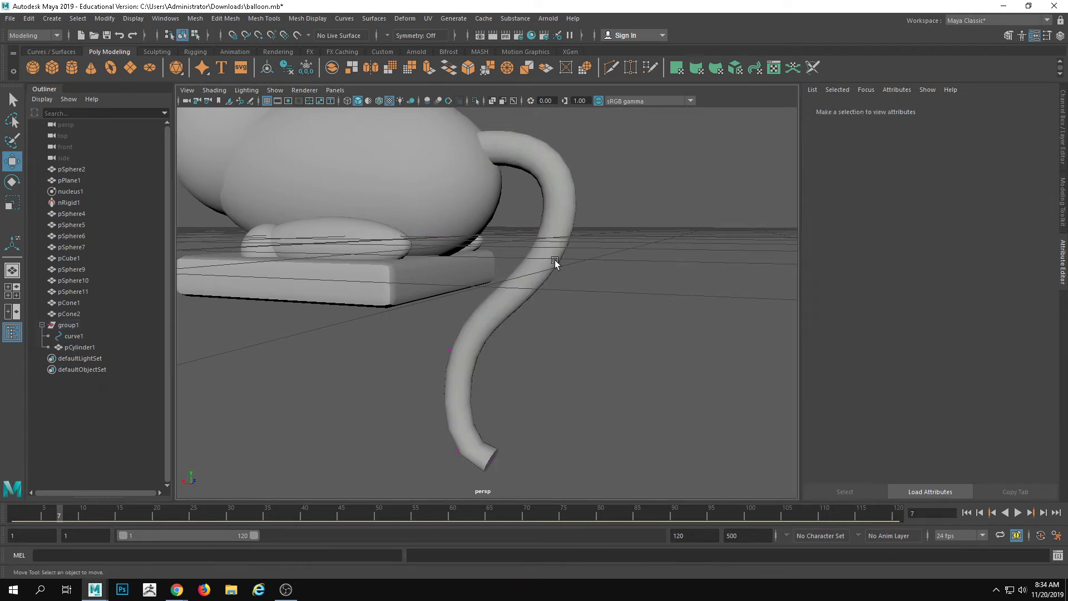
pyautogui.keyDown('alt'); pyautogui.moveTo(399, 289); pyautogui.dragTo(412, 276); pyautogui.keyUp('alt')
pyautogui.moveTo(358, 229); pyautogui.dragTo(520, 362)
pyautogui.moveTo(445, 321)
pyautogui.mouseDown()
pyautogui.moveTo(497, 324)
pyautogui.moveTo(370, 296)
pyautogui.moveTo(441, 315)
pyautogui.mouseUp()
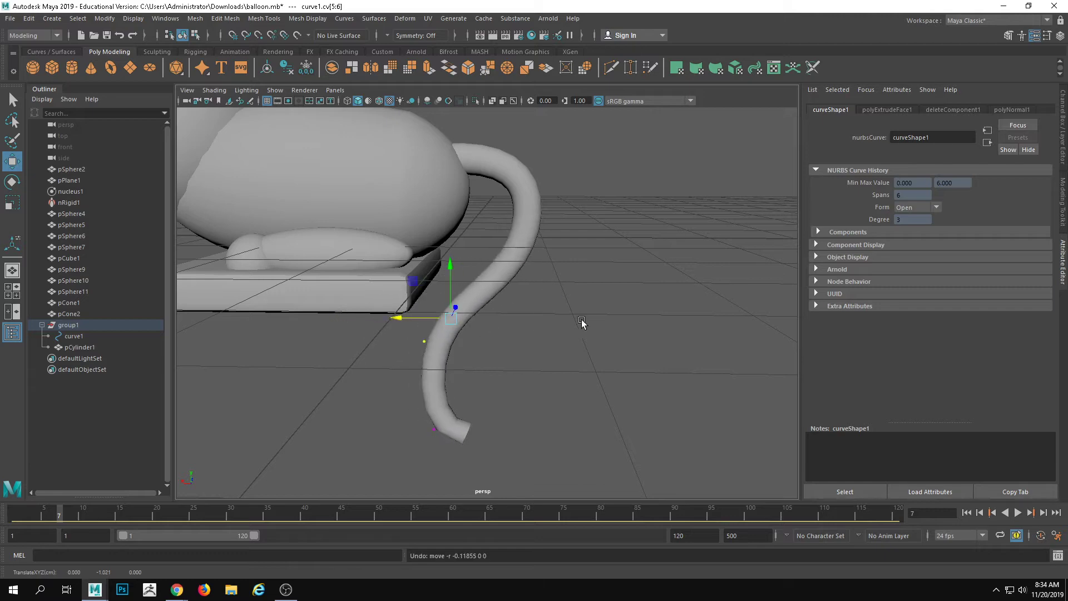
# Step: Bevel the 20-edge loop around the end cap of the tail's tip
pyautogui.keyDown('alt'); pyautogui.moveTo(582, 323); pyautogui.dragTo(432, 293); pyautogui.keyUp('alt')
pyautogui.keyDown('alt'); pyautogui.moveTo(460, 371); pyautogui.dragTo(478, 312); pyautogui.keyUp('alt')
pyautogui.keyDown('alt'); pyautogui.moveTo(477, 311); pyautogui.dragTo(599, 329, button='right'); pyautogui.keyUp('alt')
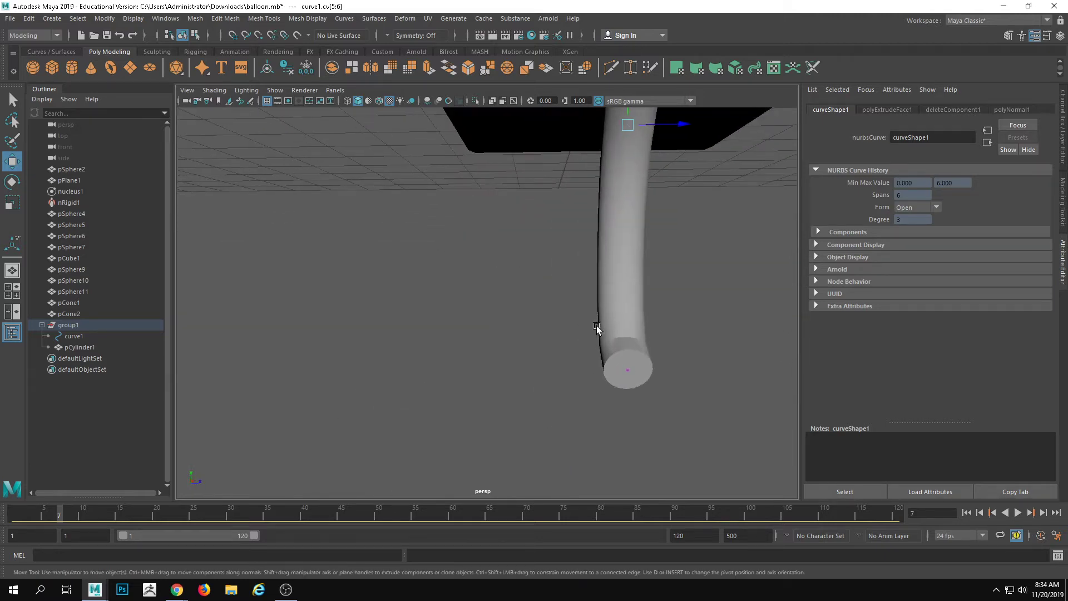
pyautogui.click(605, 330)
pyautogui.keyDown('alt'); pyautogui.moveTo(606, 330); pyautogui.dragTo(473, 272, button='middle'); pyautogui.keyUp('alt')
pyautogui.keyDown('alt'); pyautogui.moveTo(473, 273); pyautogui.dragTo(631, 324, button='right'); pyautogui.keyUp('alt')
pyautogui.click(631, 326)
pyautogui.keyDown('alt'); pyautogui.moveTo(539, 312); pyautogui.dragTo(562, 277, button='right'); pyautogui.keyUp('alt')
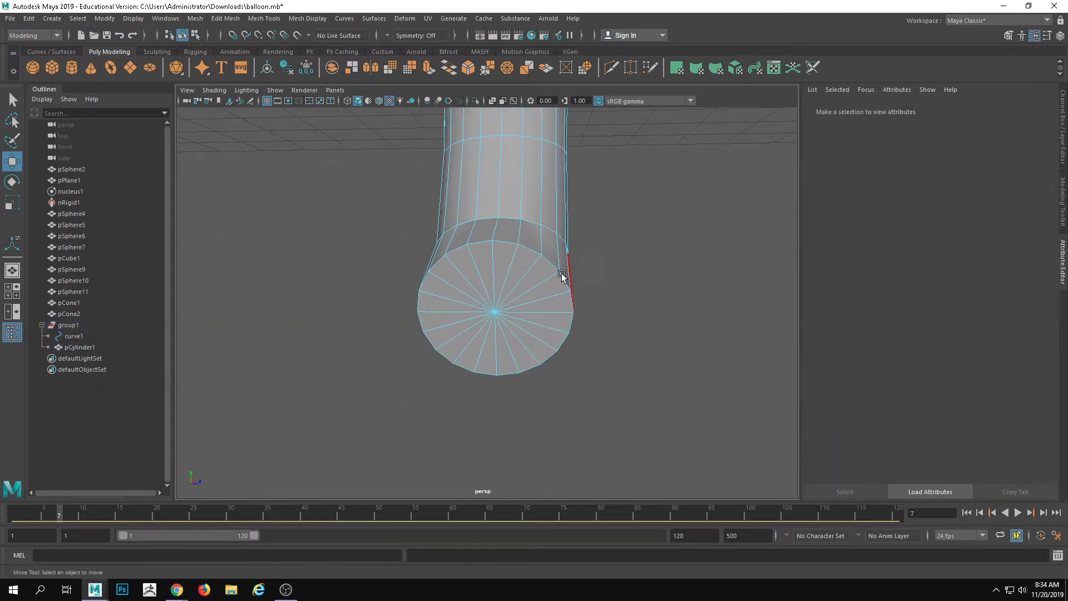
pyautogui.click(502, 242)
pyautogui.keyDown('alt'); pyautogui.moveTo(618, 348); pyautogui.dragTo(601, 334, button='right'); pyautogui.keyUp('alt')
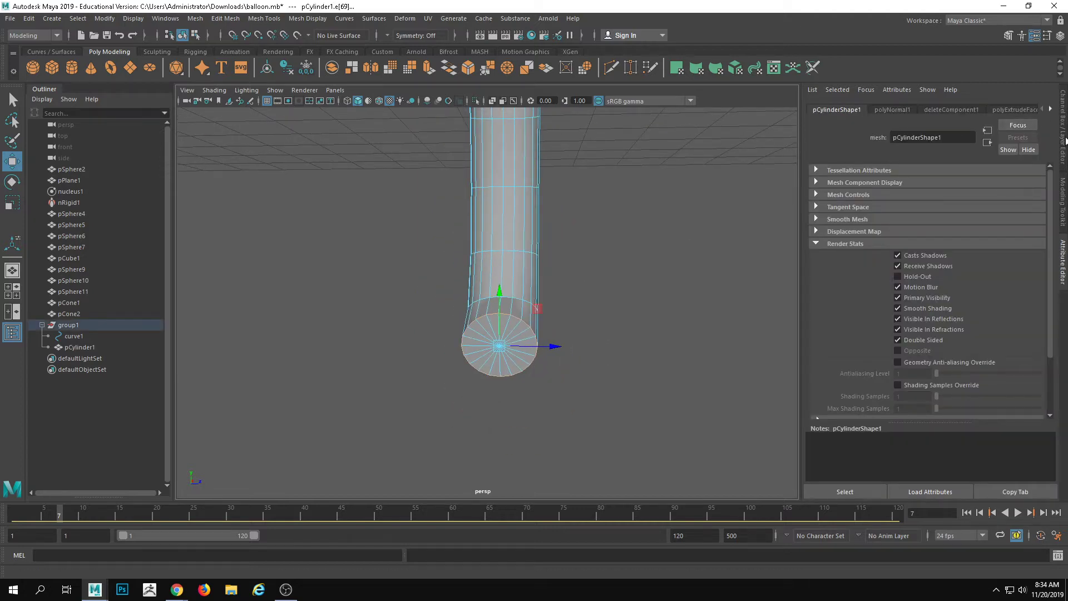
pyautogui.hotkey('ctrl', 'a')
pyautogui.click(1008, 35)
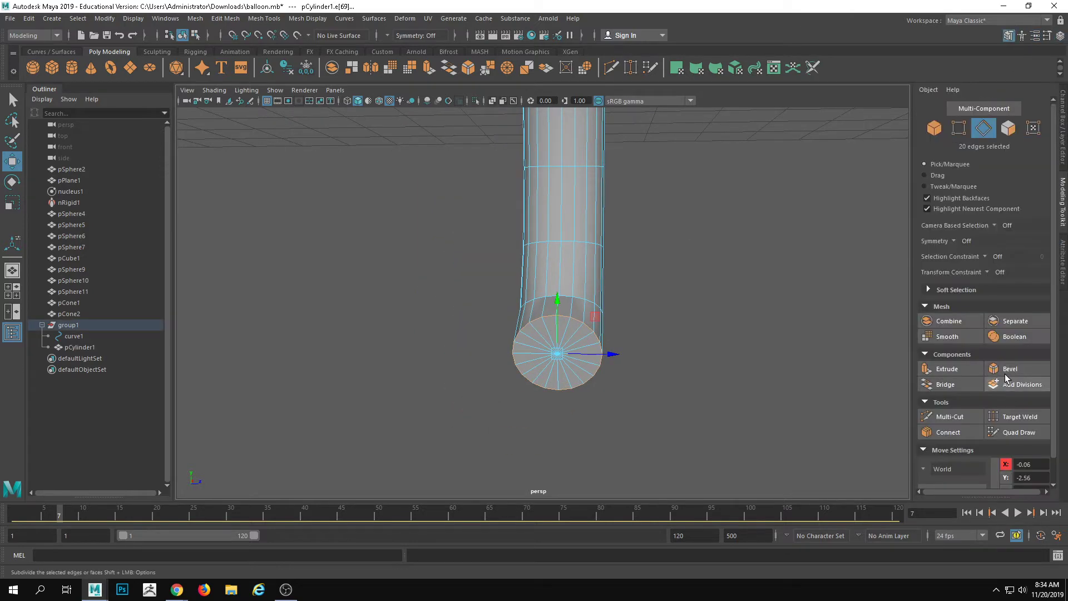
pyautogui.click(1010, 369)
# Step: Set the tail tip bevel to 2 segments
pyautogui.keyDown('alt'); pyautogui.moveTo(675, 374); pyautogui.dragTo(556, 388); pyautogui.keyUp('alt')
pyautogui.keyDown('alt'); pyautogui.moveTo(556, 388); pyautogui.dragTo(450, 405, button='middle'); pyautogui.keyUp('alt')
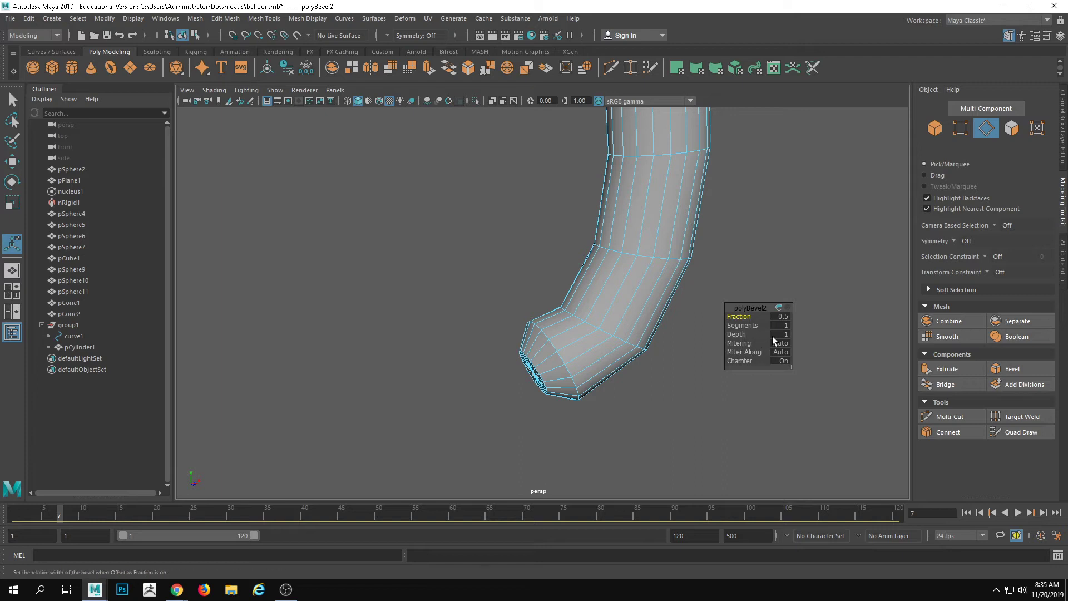
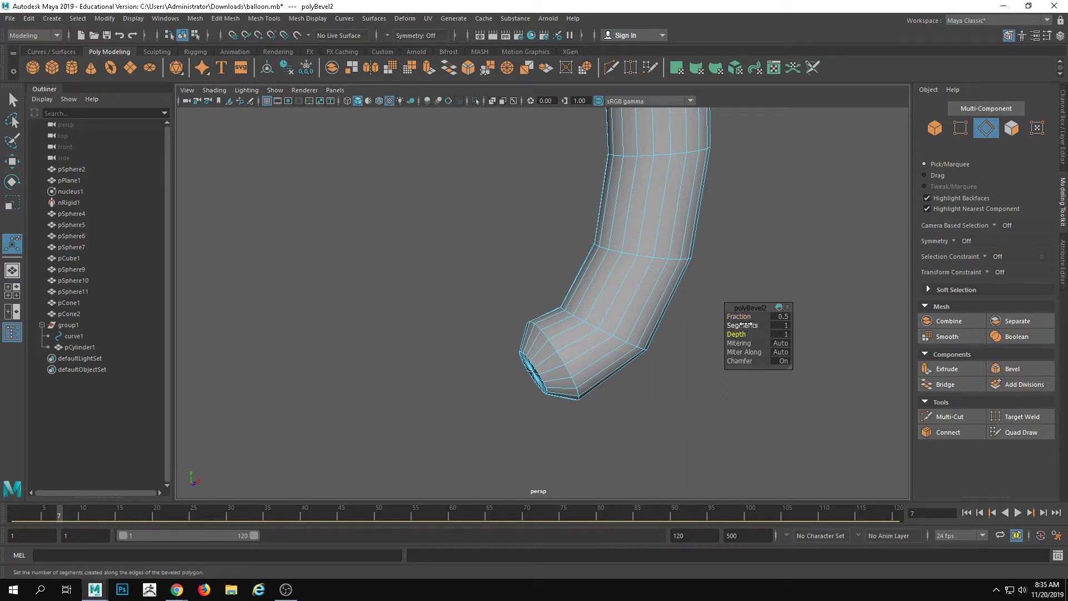
pyautogui.moveTo(751, 325); pyautogui.dragTo(759, 325)
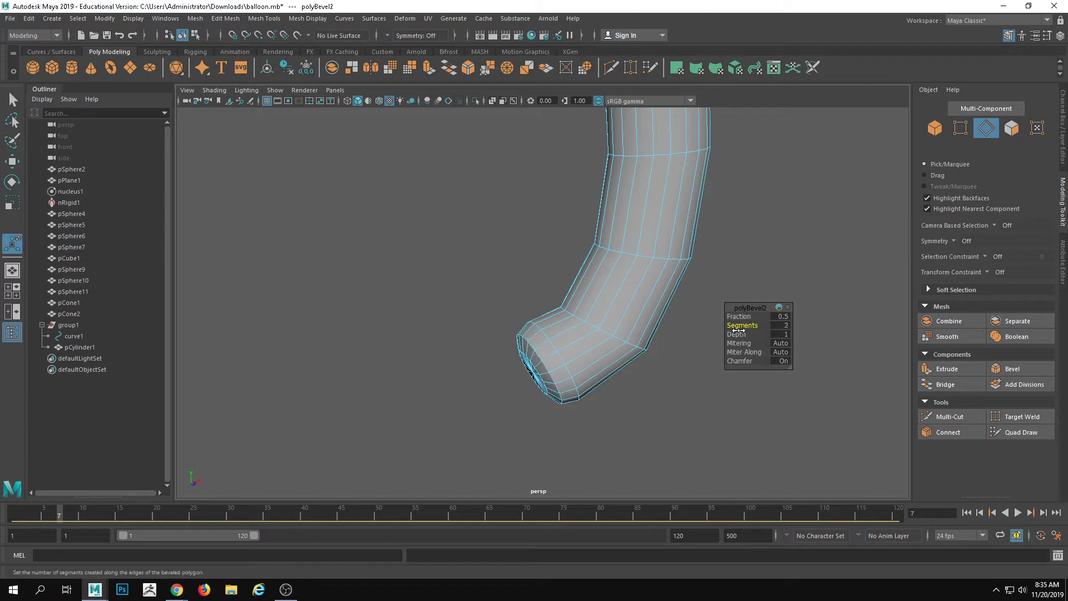
# Step: Return the tail to object mode, turn on its smooth mesh preview and view the cat from behind
pyautogui.keyDown('alt'); pyautogui.moveTo(597, 326); pyautogui.dragTo(563, 345, button='middle'); pyautogui.keyUp('alt')
pyautogui.moveTo(563, 345); pyautogui.dragTo(607, 273, button='right')
pyautogui.keyDown('alt'); pyautogui.moveTo(724, 244); pyautogui.dragTo(417, 316, button='right'); pyautogui.keyUp('alt')
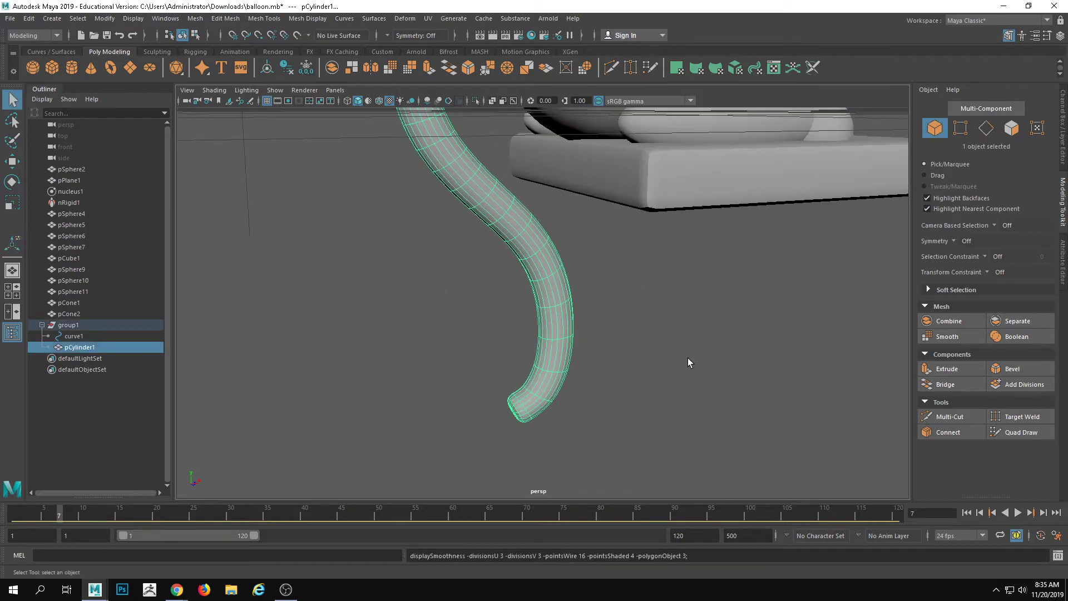
pyautogui.keyDown('alt'); pyautogui.moveTo(688, 360); pyautogui.dragTo(556, 353); pyautogui.keyUp('alt')
pyautogui.click(626, 373)
pyautogui.keyDown('alt'); pyautogui.moveTo(556, 353); pyautogui.dragTo(609, 341, button='middle'); pyautogui.keyUp('alt')
pyautogui.click(520, 261)
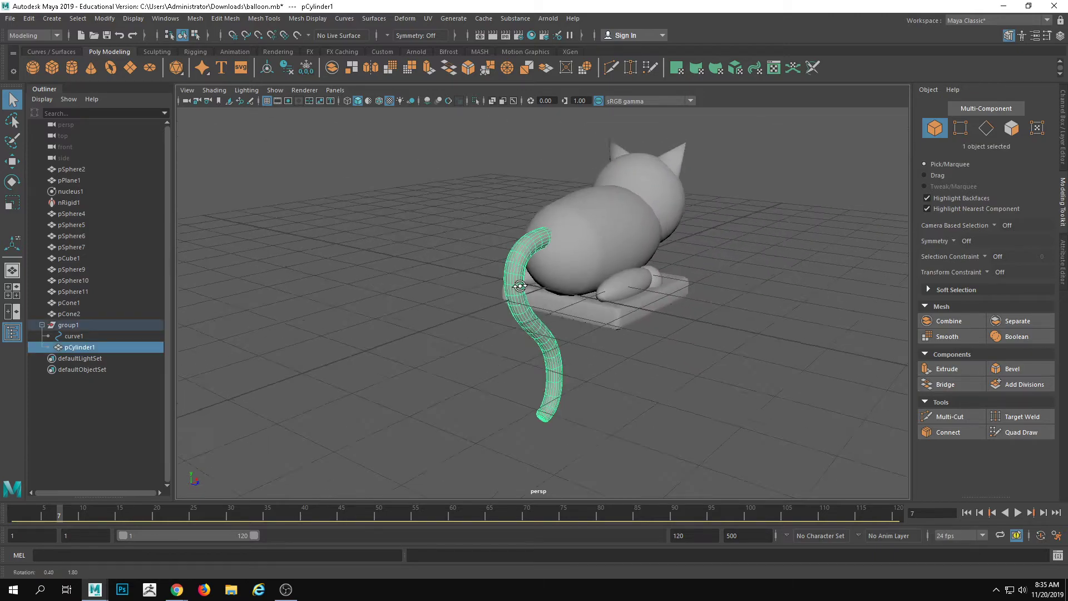
pyautogui.keyDown('alt'); pyautogui.moveTo(519, 262); pyautogui.dragTo(658, 232); pyautogui.keyUp('alt')
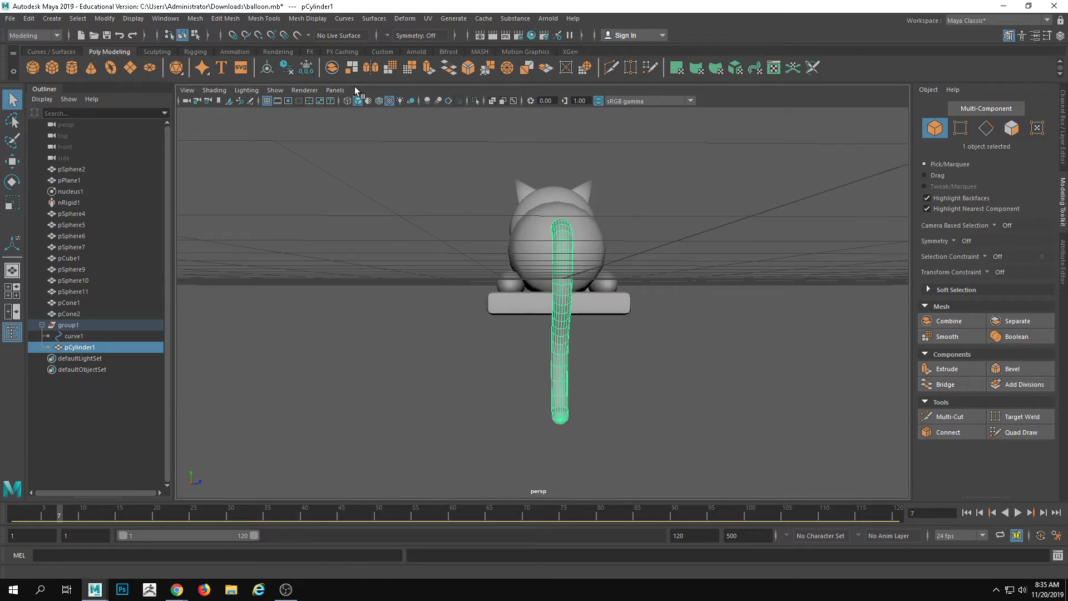
# Step: Check the cat in the front and side orthographic views, and return to the perspective view
pyautogui.click(336, 90)
pyautogui.moveTo(365, 123)
pyautogui.keyDown('alt'); pyautogui.moveTo(690, 216); pyautogui.dragTo(693, 240); pyautogui.keyUp('alt')
pyautogui.click(336, 89)
pyautogui.moveTo(367, 124)
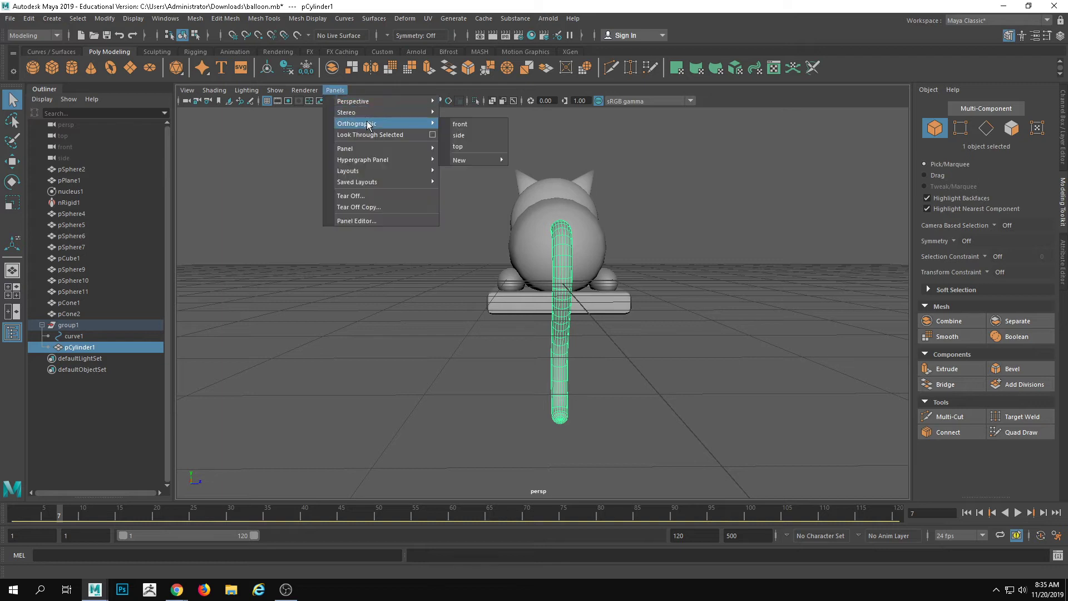
pyautogui.click(460, 124)
pyautogui.click(336, 90)
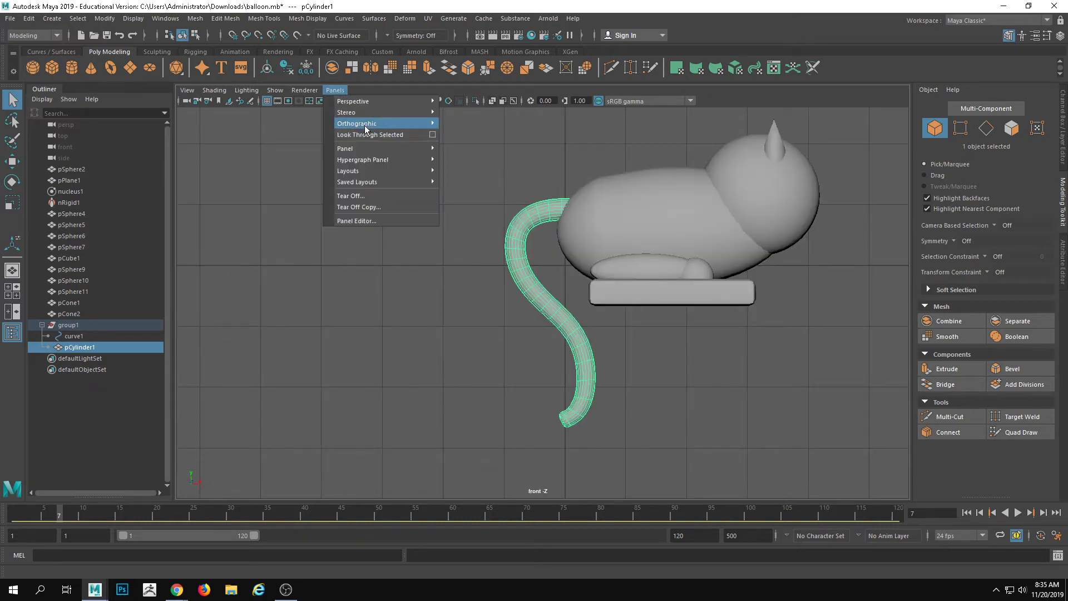
pyautogui.moveTo(365, 124)
pyautogui.click(469, 135)
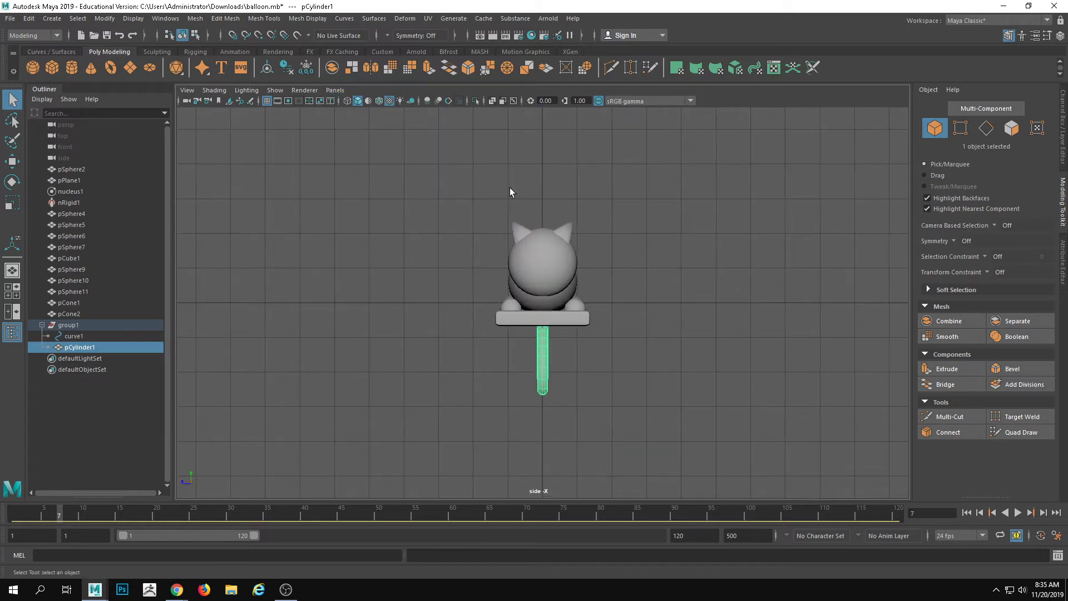
pyautogui.click(329, 91)
pyautogui.moveTo(365, 123)
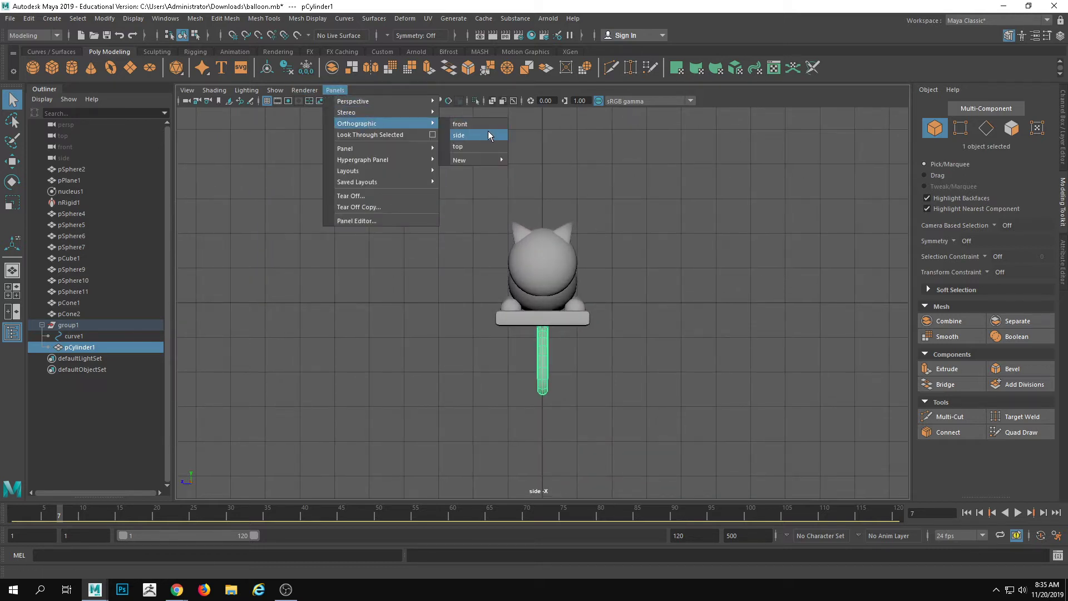
pyautogui.moveTo(381, 103)
pyautogui.click(462, 102)
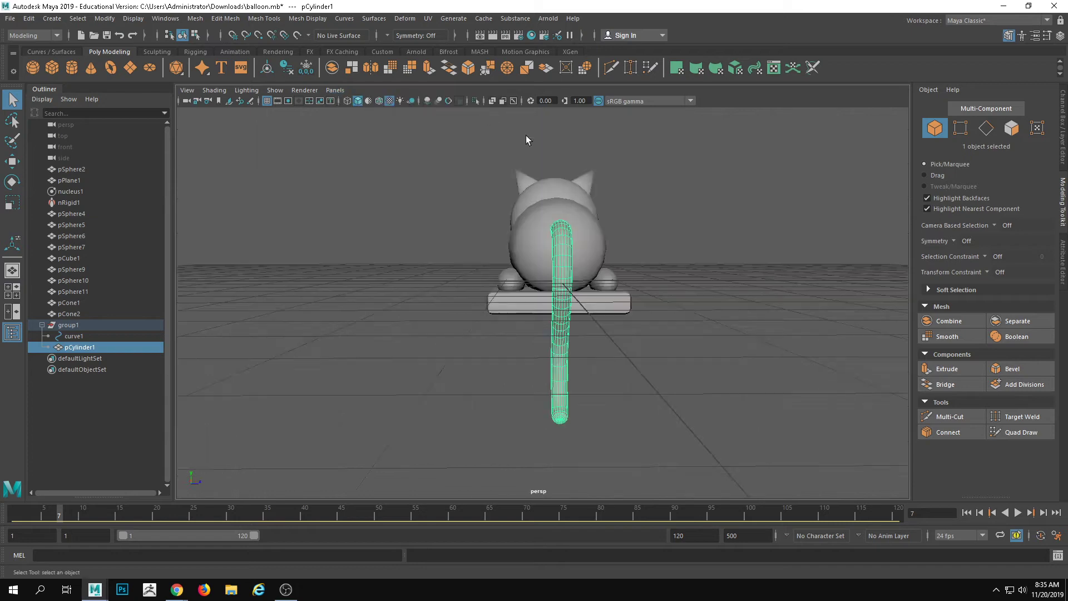
# Step: Add a nonlinear Bend deformer to the tail
pyautogui.keyDown('alt'); pyautogui.moveTo(526, 135); pyautogui.dragTo(548, 118); pyautogui.keyUp('alt')
pyautogui.click(404, 19)
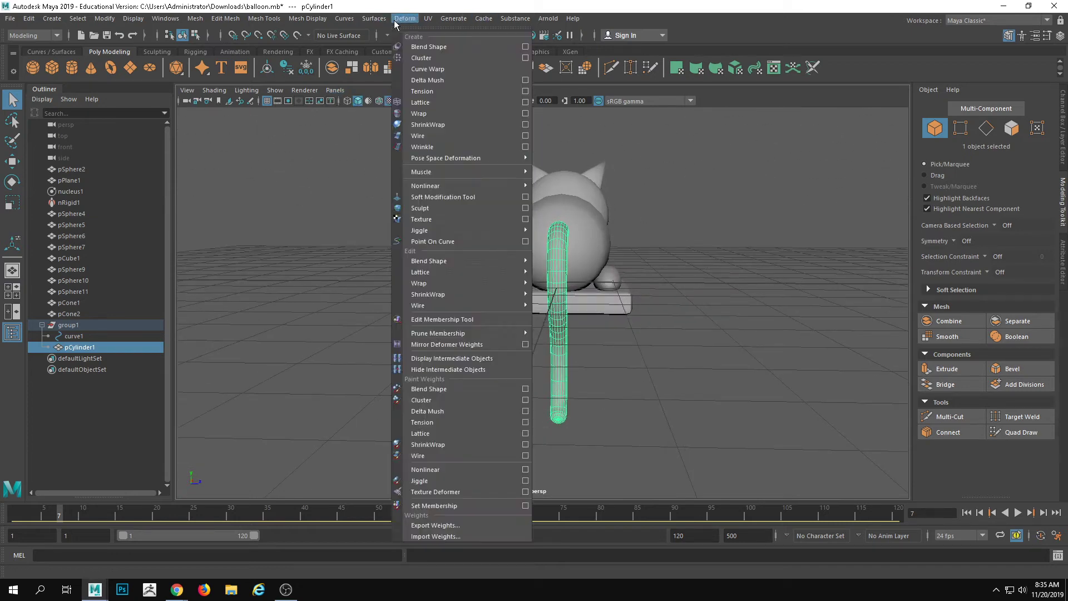
pyautogui.moveTo(347, 22)
pyautogui.moveTo(314, 20)
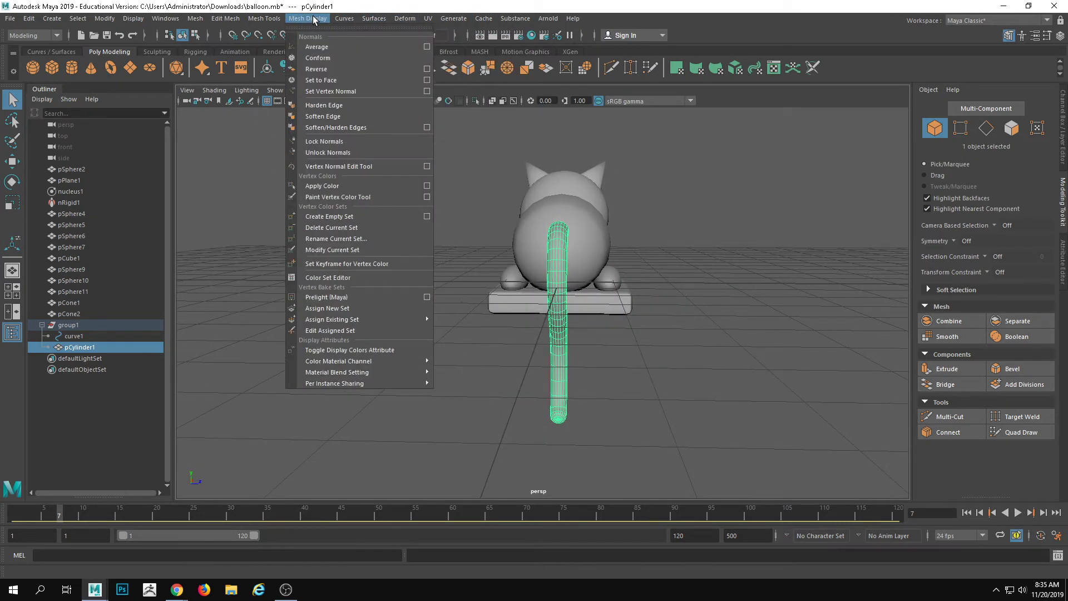
pyautogui.moveTo(401, 21)
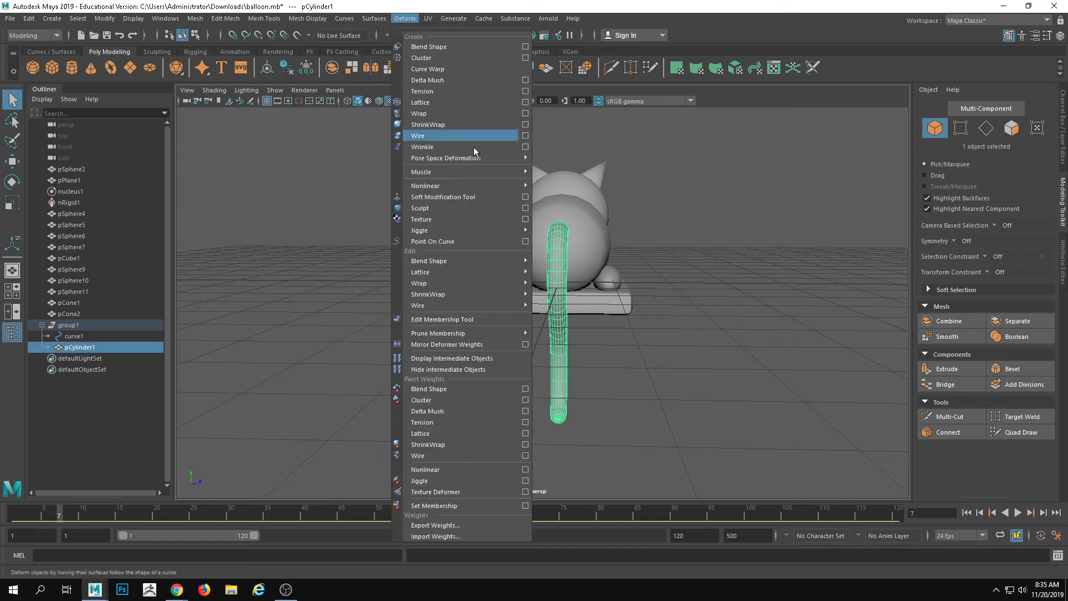
pyautogui.moveTo(473, 188)
pyautogui.click(584, 198)
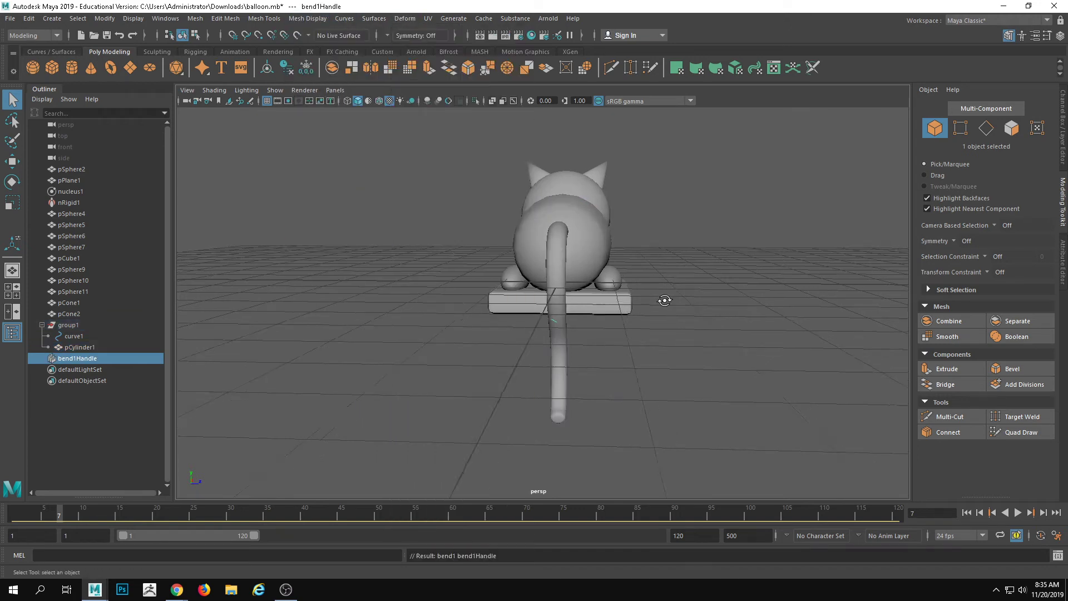
# Step: Set the tail's bend deformer curvature to 90
pyautogui.keyDown('alt'); pyautogui.moveTo(661, 301); pyautogui.dragTo(701, 362); pyautogui.keyUp('alt')
pyautogui.press('e')
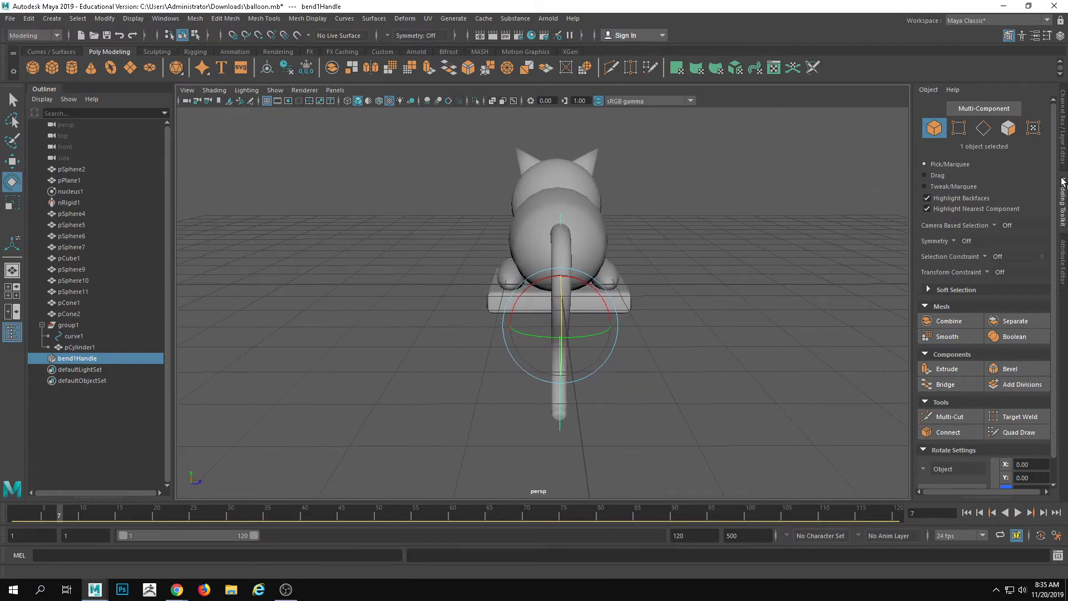
pyautogui.click(1057, 220)
pyautogui.click(940, 245)
pyautogui.moveTo(668, 286)
pyautogui.keyDown('alt'); pyautogui.mouseDown()
pyautogui.moveTo(573, 288)
pyautogui.moveTo(698, 283)
pyautogui.moveTo(682, 276)
pyautogui.mouseUp(); pyautogui.keyUp('alt')
pyautogui.keyDown('alt'); pyautogui.moveTo(596, 263); pyautogui.dragTo(547, 254); pyautogui.keyUp('alt')
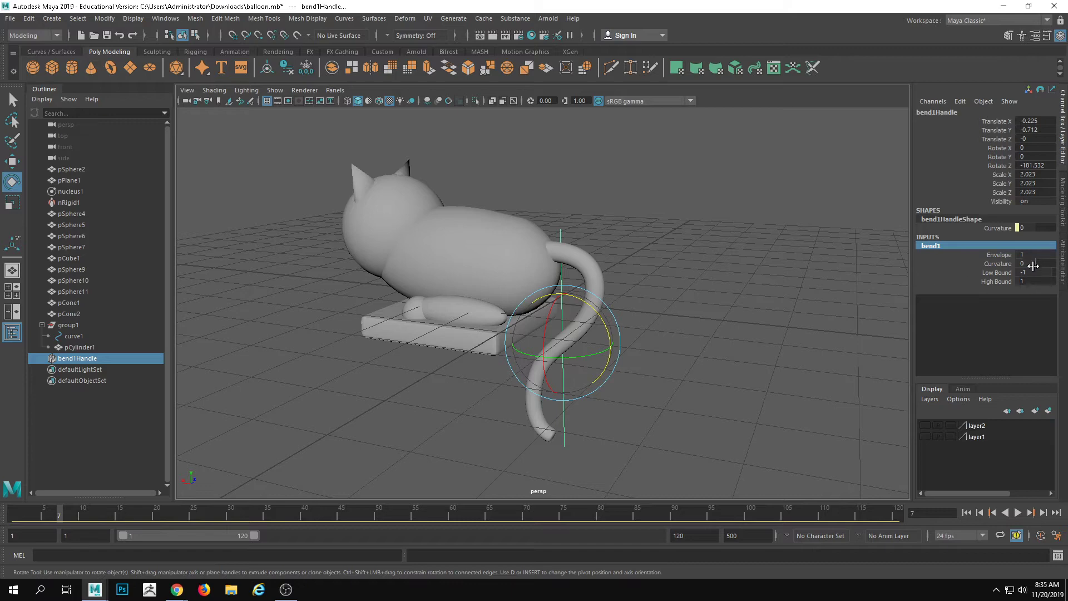
pyautogui.keyDown('alt'); pyautogui.moveTo(870, 306); pyautogui.dragTo(681, 287); pyautogui.keyUp('alt')
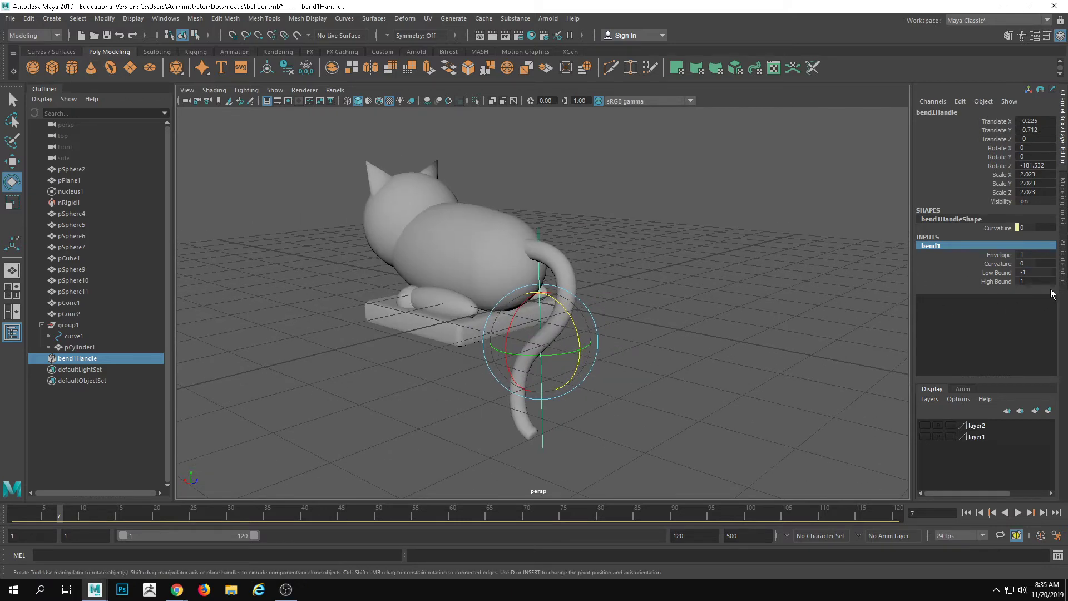
pyautogui.click(1038, 262)
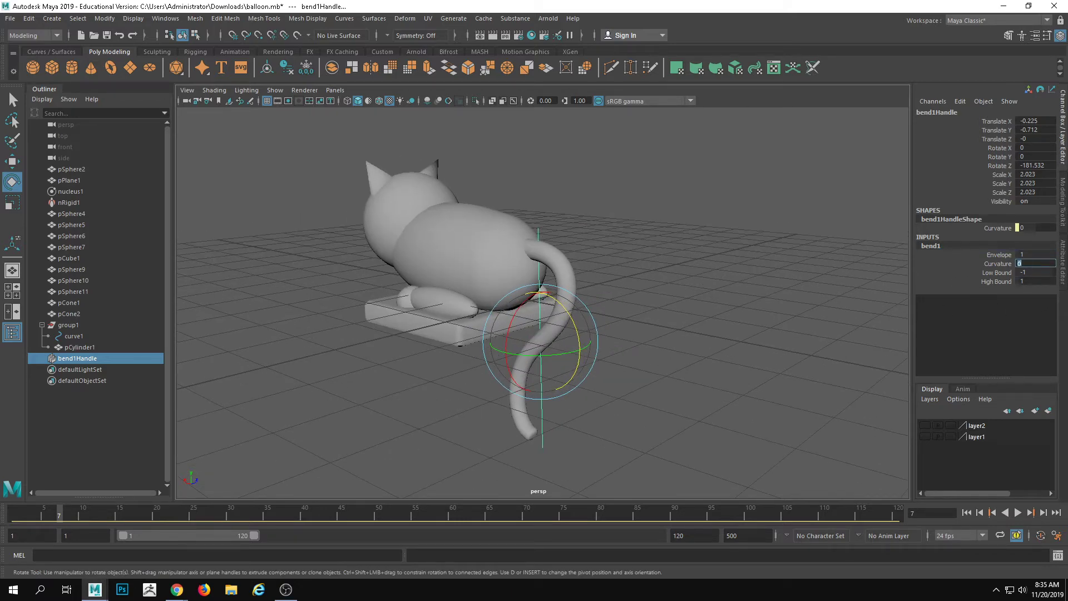
pyautogui.write('90')
pyautogui.press('Return')
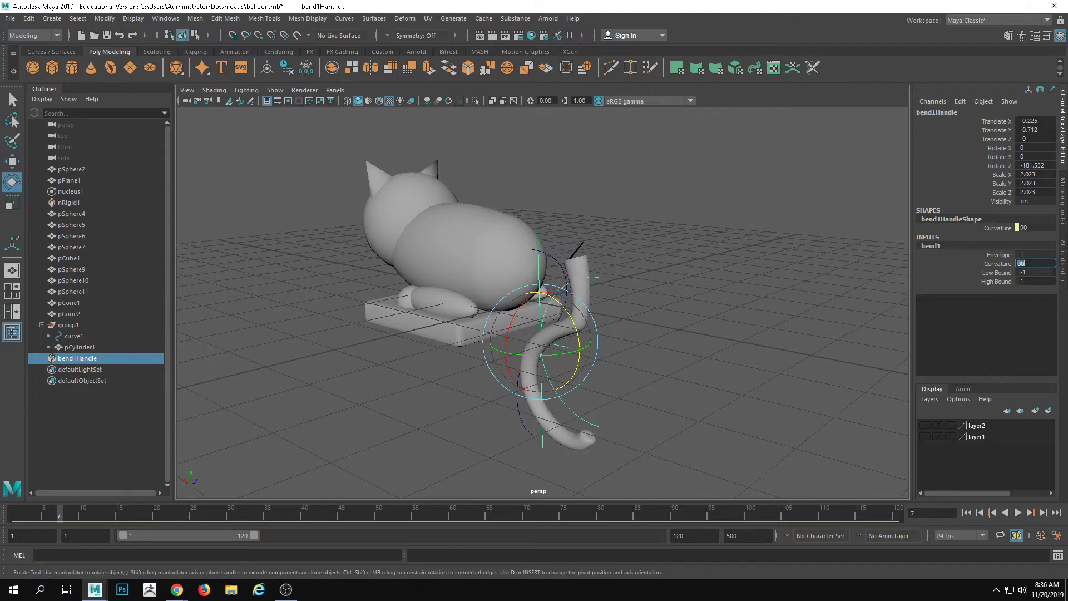
# Step: Turn the bend handle so the tail bends sideways, setting Rotate Z to 180 and Rotate Y to 90
pyautogui.keyDown('alt'); pyautogui.moveTo(480, 423); pyautogui.dragTo(512, 399); pyautogui.keyUp('alt')
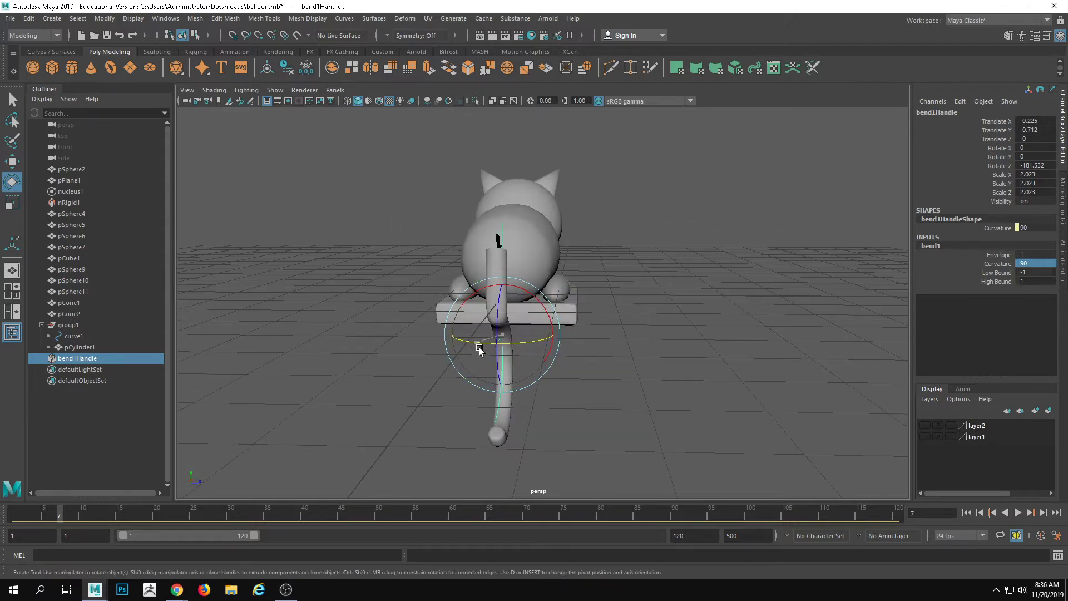
pyautogui.moveTo(479, 350); pyautogui.dragTo(623, 361)
pyautogui.moveTo(515, 369); pyautogui.dragTo(525, 368)
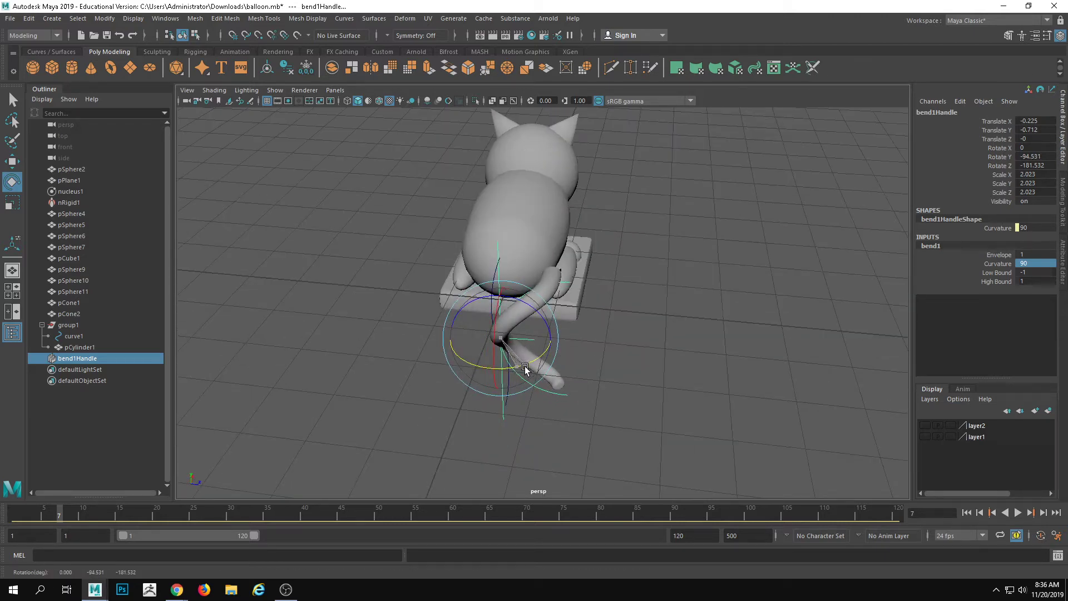
pyautogui.doubleClick(1035, 166)
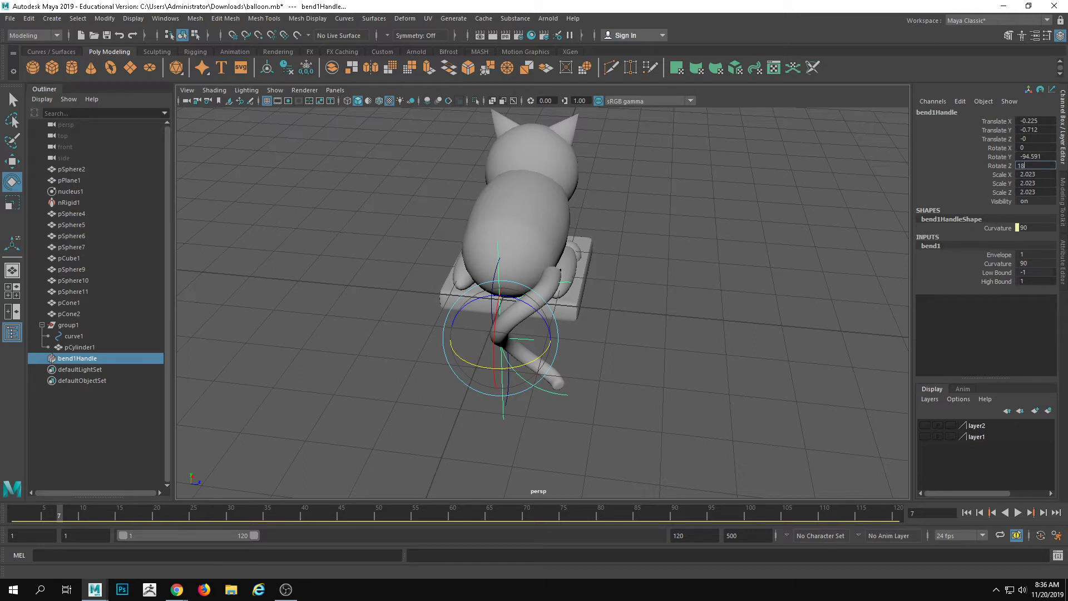
pyautogui.doubleClick(1042, 156)
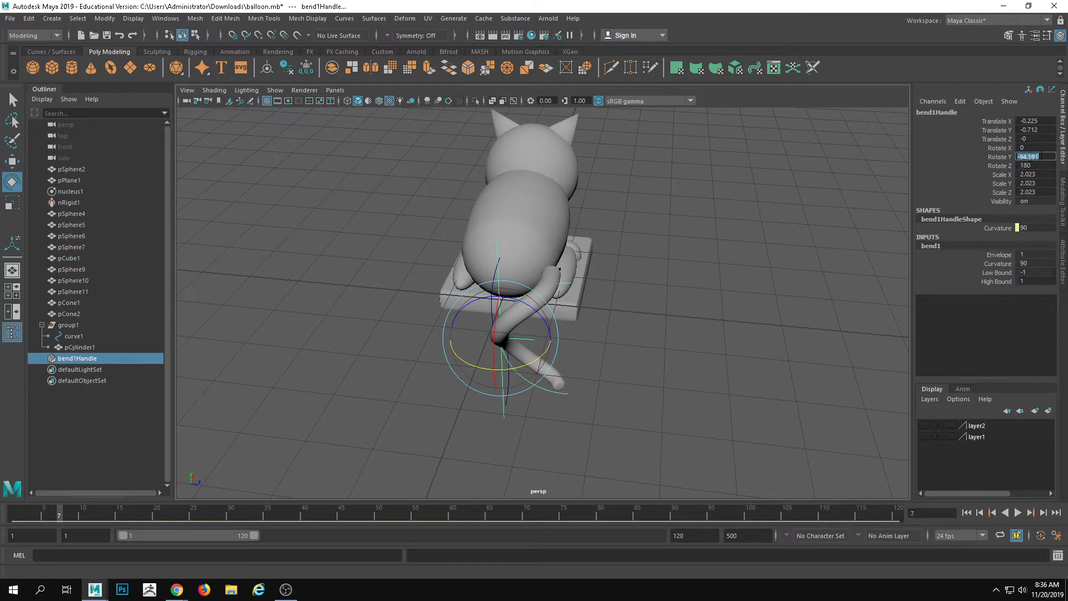
pyautogui.write('90')
pyautogui.press('Return')
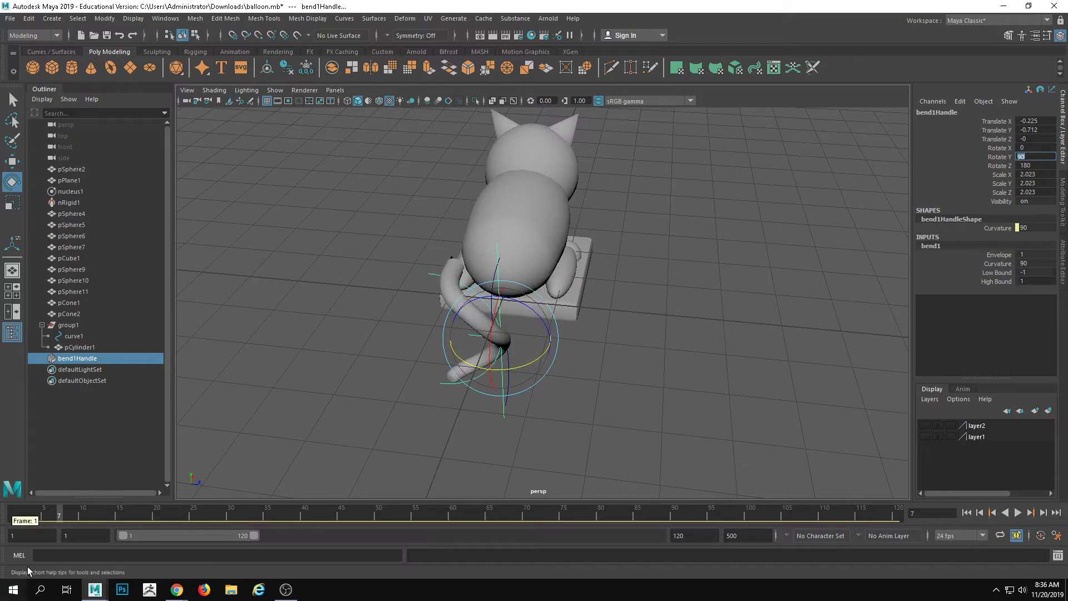
# Step: Try a high bound of 0 on the bend deformer and set it back to 1
pyautogui.moveTo(980, 157); pyautogui.dragTo(927, 174)
pyautogui.keyDown('alt'); pyautogui.moveTo(771, 224); pyautogui.dragTo(770, 253); pyautogui.keyUp('alt')
pyautogui.keyDown('alt'); pyautogui.moveTo(610, 239); pyautogui.dragTo(644, 261, button='middle'); pyautogui.keyUp('alt')
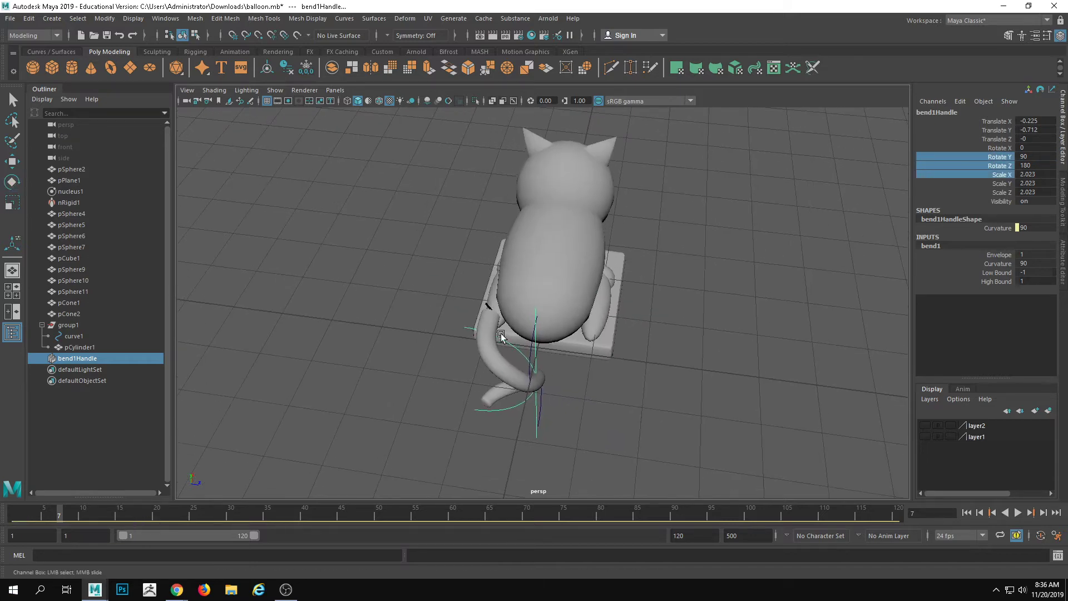
pyautogui.keyDown('alt'); pyautogui.moveTo(758, 337); pyautogui.dragTo(493, 293); pyautogui.keyUp('alt')
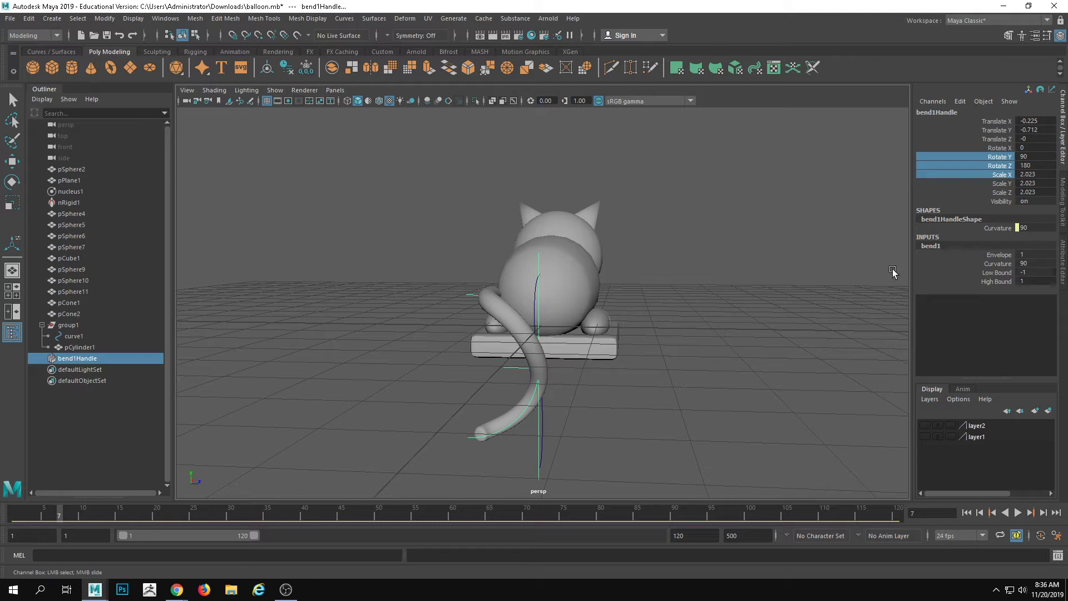
pyautogui.click(1030, 271)
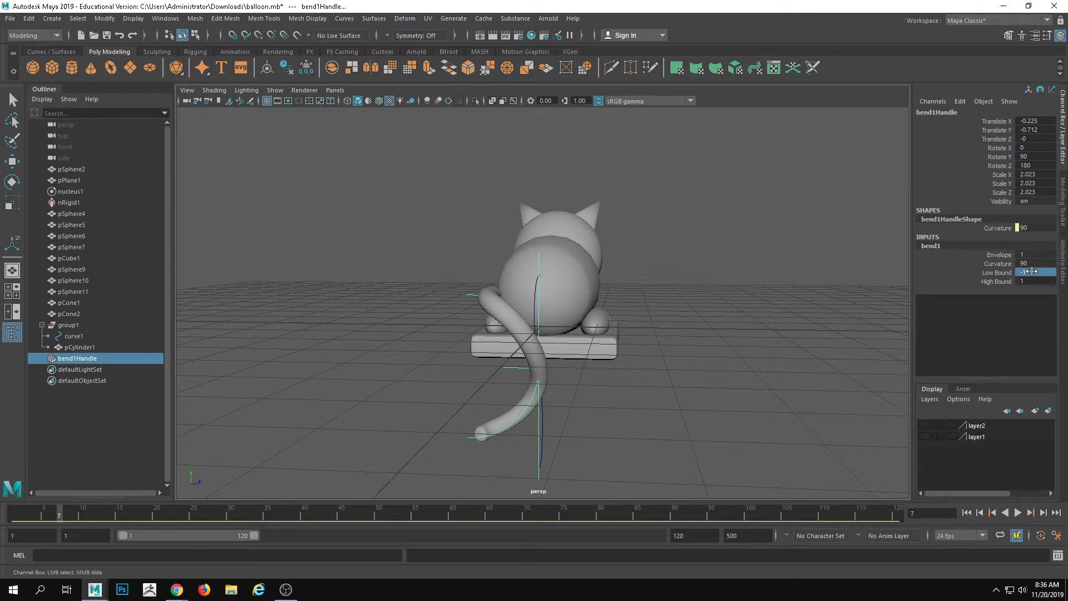
pyautogui.write('0')
pyautogui.press('Return')
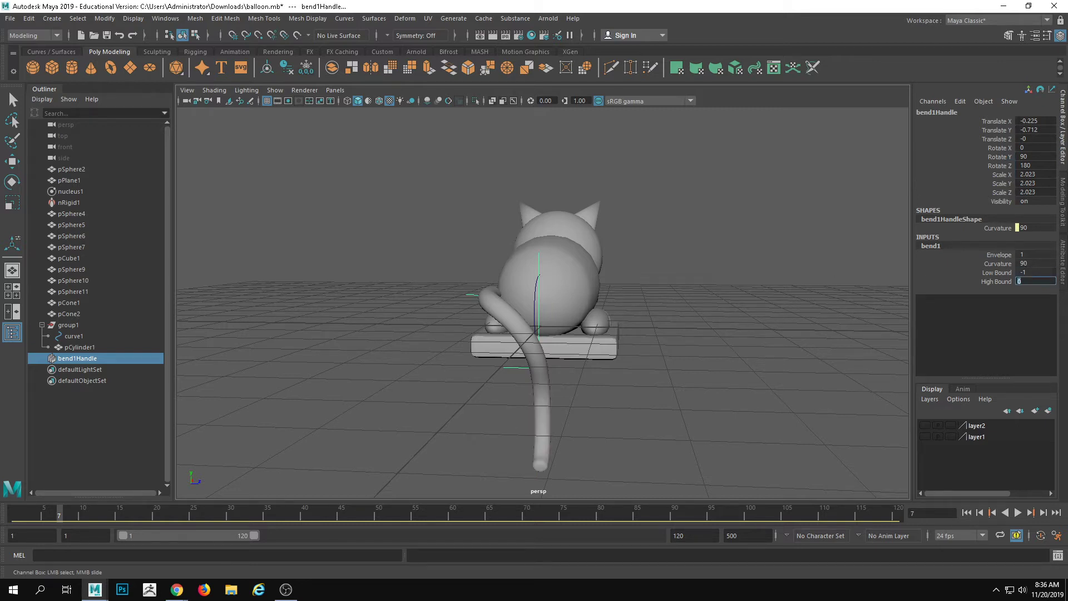
pyautogui.write('1')
pyautogui.press('Return')
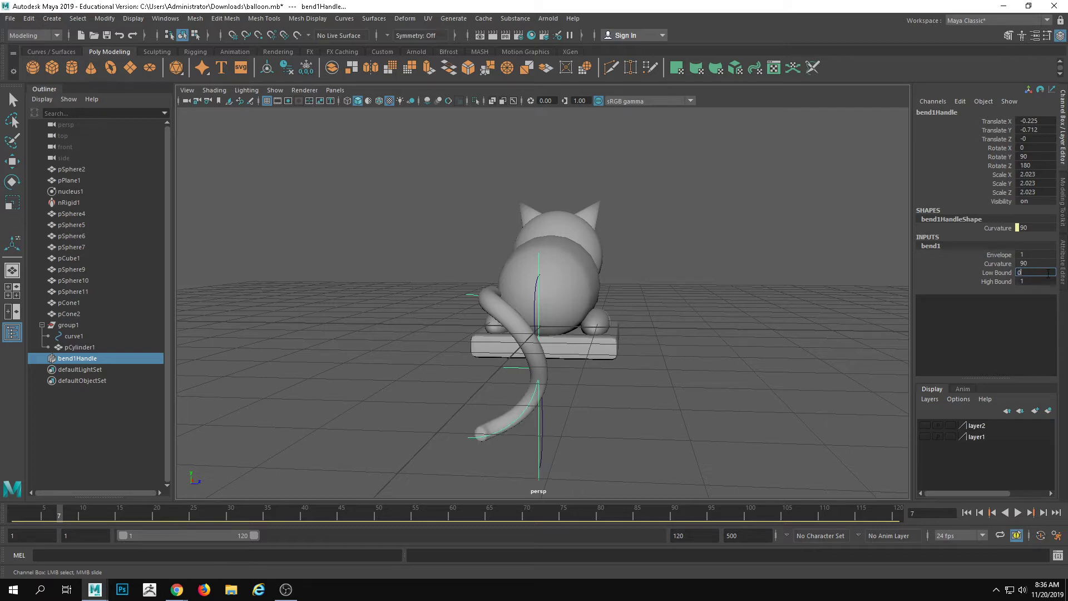
# Step: Set the bend deformer's low bound to 0
pyautogui.press('Return')
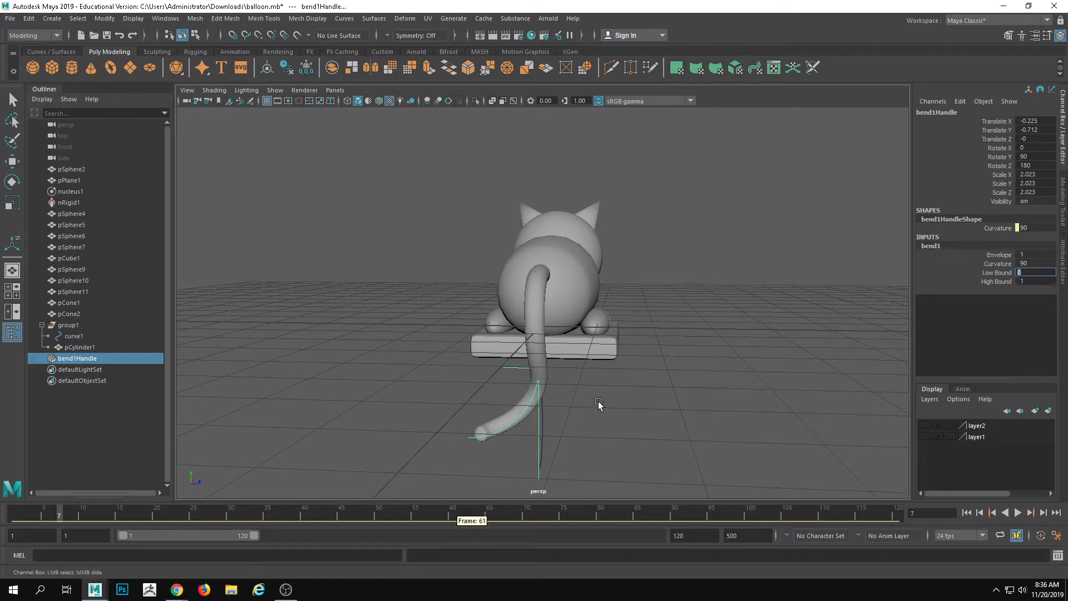
pyautogui.keyDown('alt'); pyautogui.moveTo(598, 402); pyautogui.dragTo(584, 406); pyautogui.keyUp('alt')
pyautogui.keyDown('alt'); pyautogui.moveTo(584, 406); pyautogui.dragTo(624, 370, button='middle'); pyautogui.keyUp('alt')
pyautogui.keyDown('alt'); pyautogui.moveTo(625, 371); pyautogui.dragTo(730, 400); pyautogui.keyUp('alt')
pyautogui.press('w')
# Step: Key the bend deformer's curvature of 90 at frame 1
pyautogui.click(15, 513)
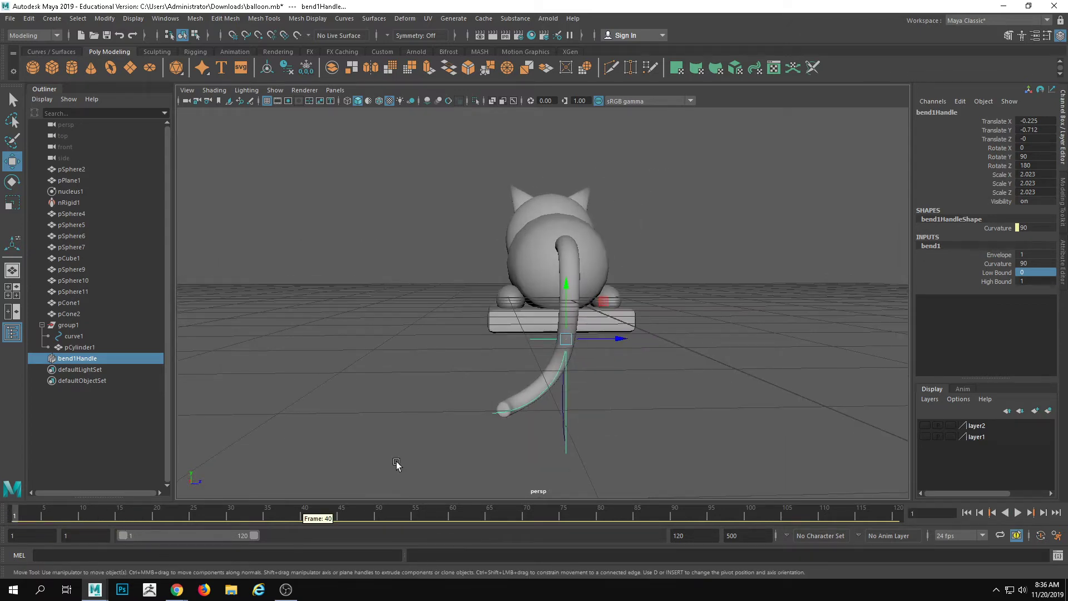
pyautogui.keyDown('alt'); pyautogui.moveTo(606, 356); pyautogui.dragTo(608, 362); pyautogui.keyUp('alt')
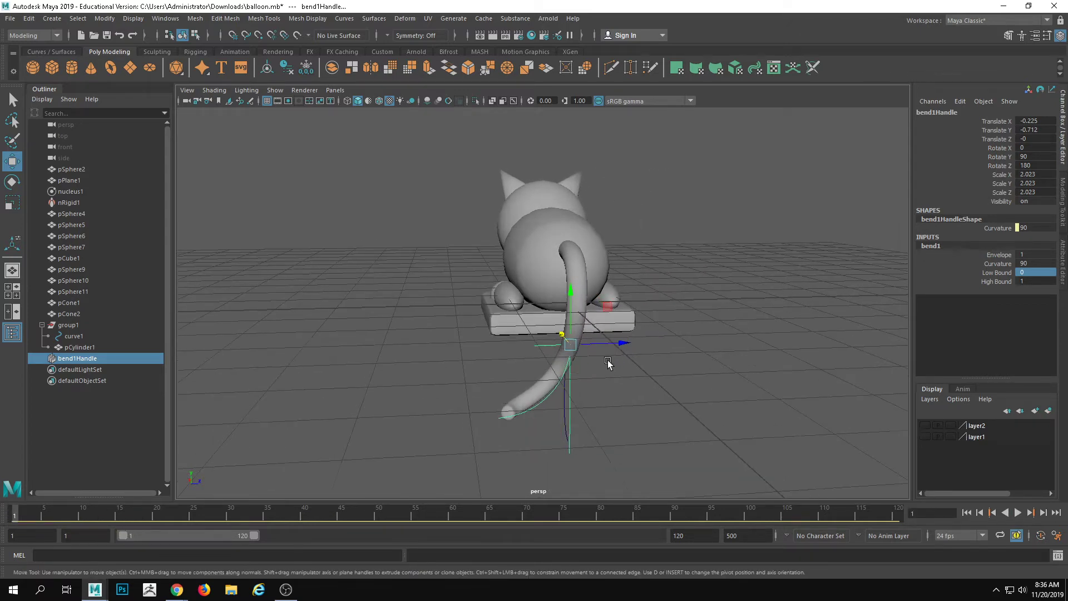
pyautogui.rightClick(997, 263)
pyautogui.click(994, 286)
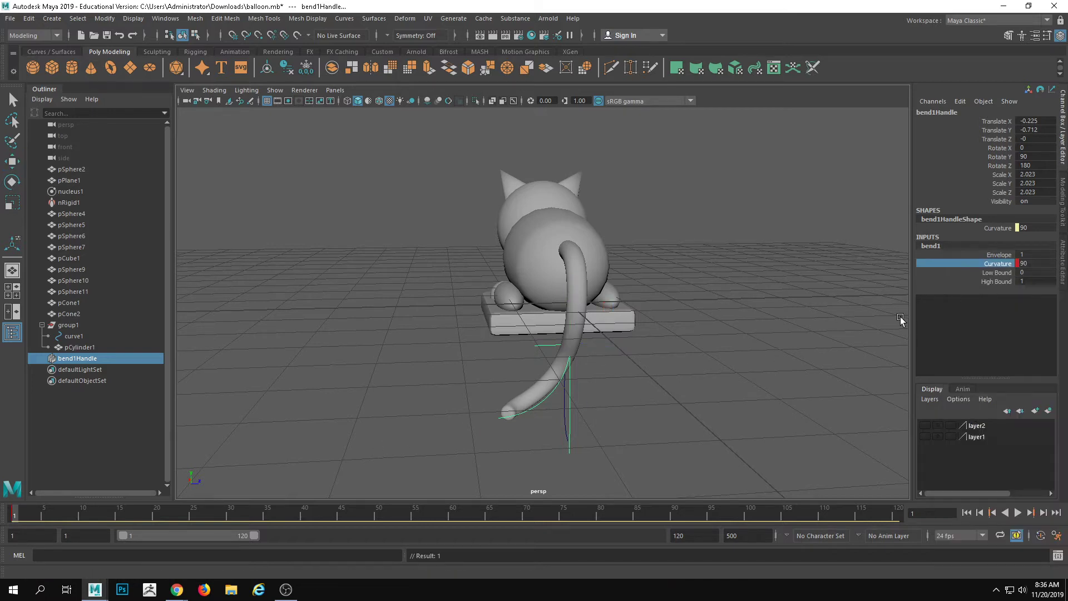
# Step: Set the bend deformer's curvature to -90 at frame 30 and key it
pyautogui.moveTo(26, 519); pyautogui.dragTo(231, 513)
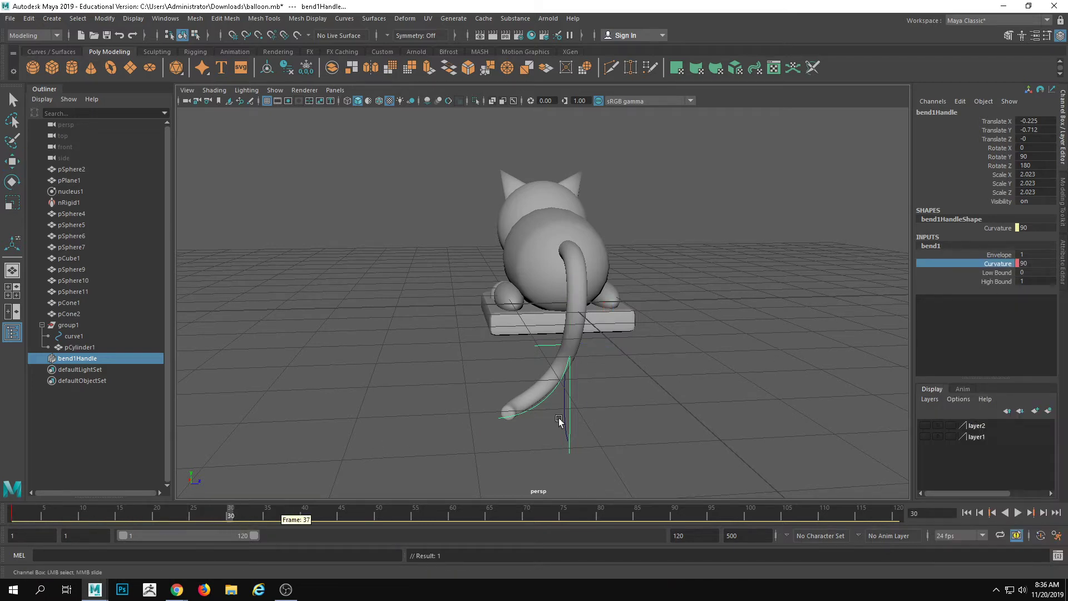
pyautogui.doubleClick(1032, 264)
pyautogui.write('-')
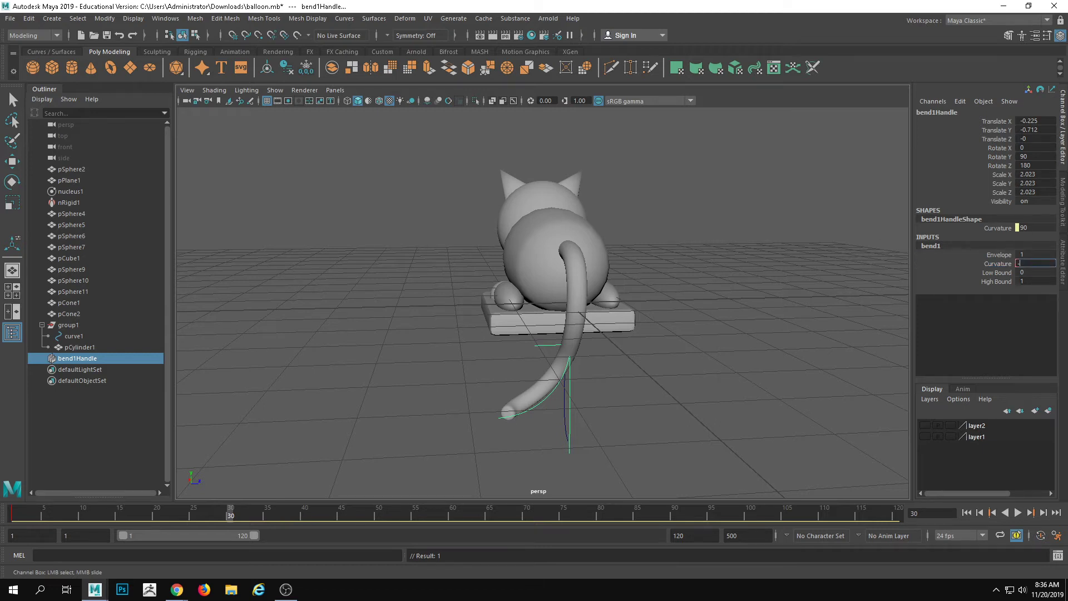
pyautogui.write('90')
pyautogui.press('Return')
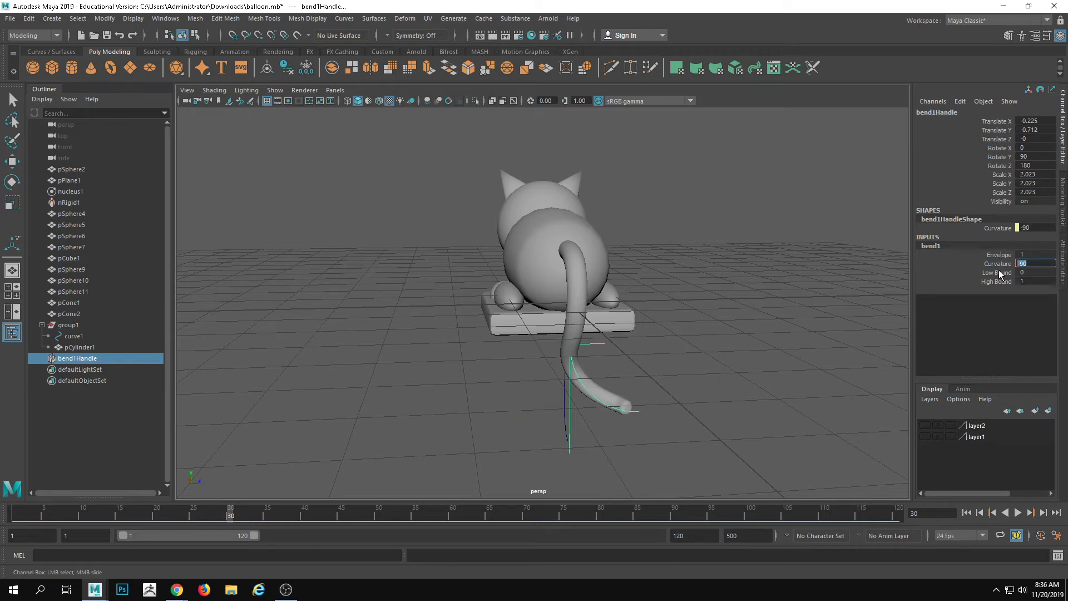
pyautogui.click(997, 263)
pyautogui.rightClick(998, 265)
pyautogui.click(997, 286)
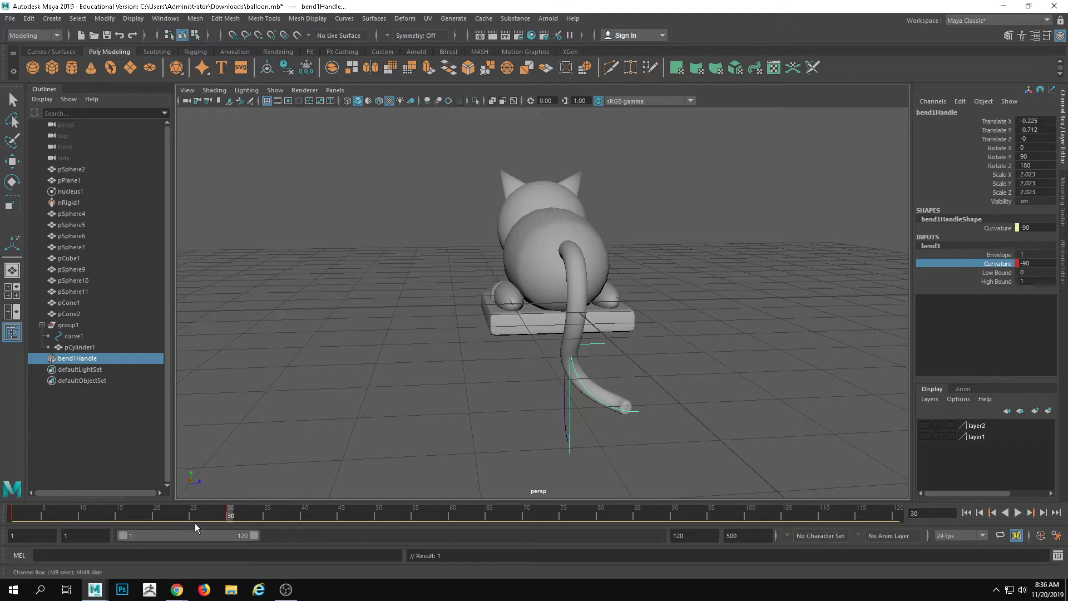
# Step: Scrub the timeline between the two keys to preview the tail's swing
pyautogui.moveTo(195, 523); pyautogui.dragTo(134, 490)
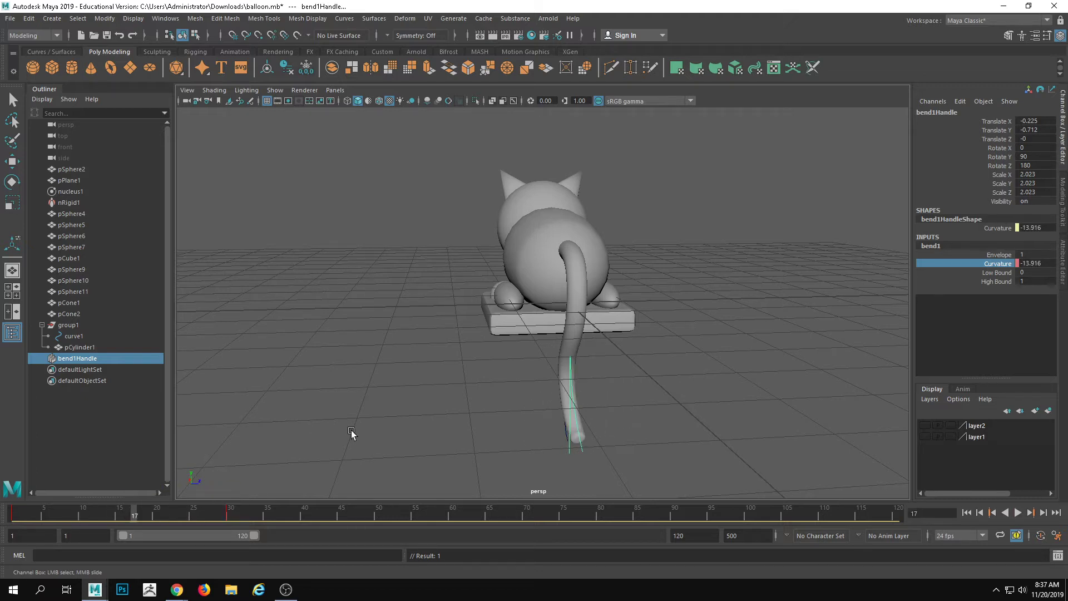
pyautogui.press('w')
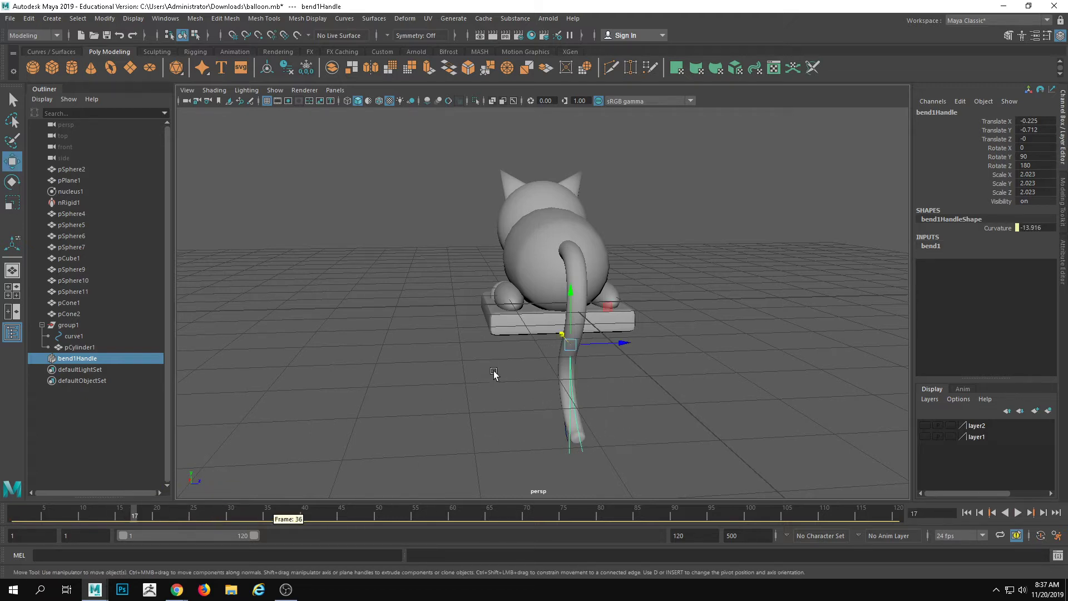
pyautogui.keyDown('alt'); pyautogui.moveTo(493, 375); pyautogui.dragTo(519, 375); pyautogui.keyUp('alt')
pyautogui.moveTo(59, 514); pyautogui.dragTo(3, 517)
# Step: Raise the bend handle to a Translate Y of about 0.34 and scrub the timeline to check the tail's motion
pyautogui.moveTo(565, 293); pyautogui.dragTo(517, 146)
pyautogui.moveTo(567, 80); pyautogui.dragTo(603, 249)
pyautogui.moveTo(41, 512); pyautogui.dragTo(124, 485)
pyautogui.keyDown('alt'); pyautogui.moveTo(416, 408); pyautogui.dragTo(652, 288); pyautogui.keyUp('alt')
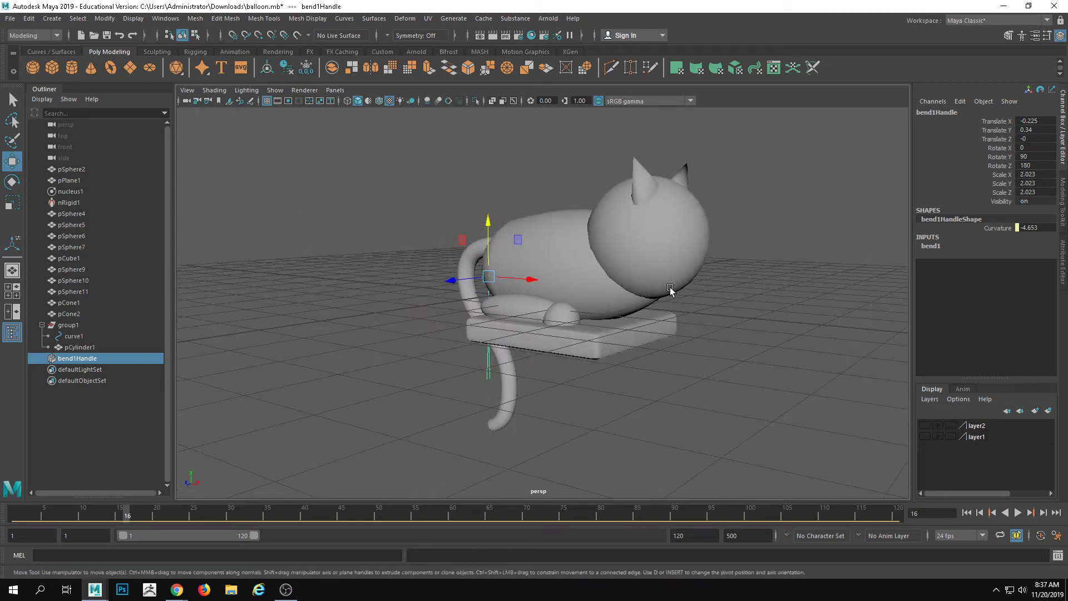
# Step: Create a polygon sphere and move it clear of the cat to a Translate Z of about 4.86
pyautogui.keyDown('alt'); pyautogui.moveTo(538, 323); pyautogui.dragTo(699, 324); pyautogui.keyUp('alt')
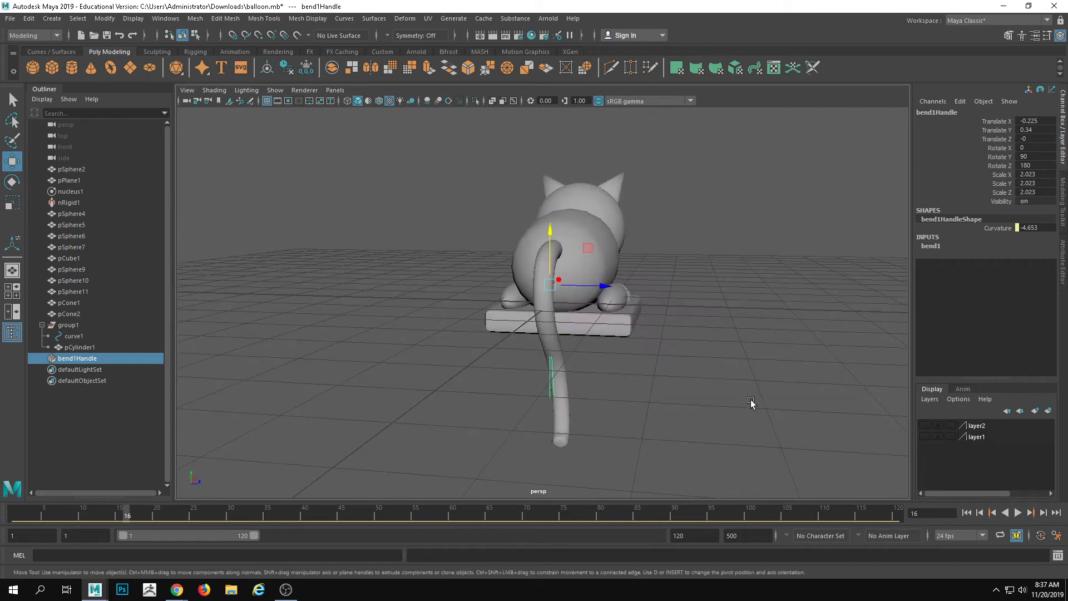
pyautogui.keyDown('alt'); pyautogui.moveTo(745, 408); pyautogui.dragTo(689, 398); pyautogui.keyUp('alt')
pyautogui.click(752, 403)
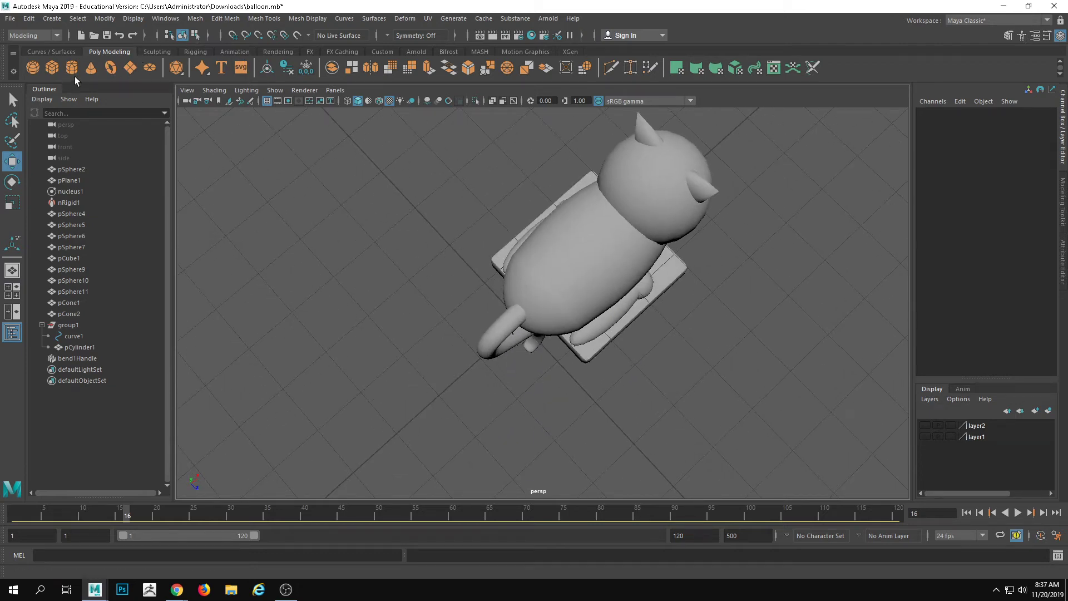
pyautogui.click(33, 67)
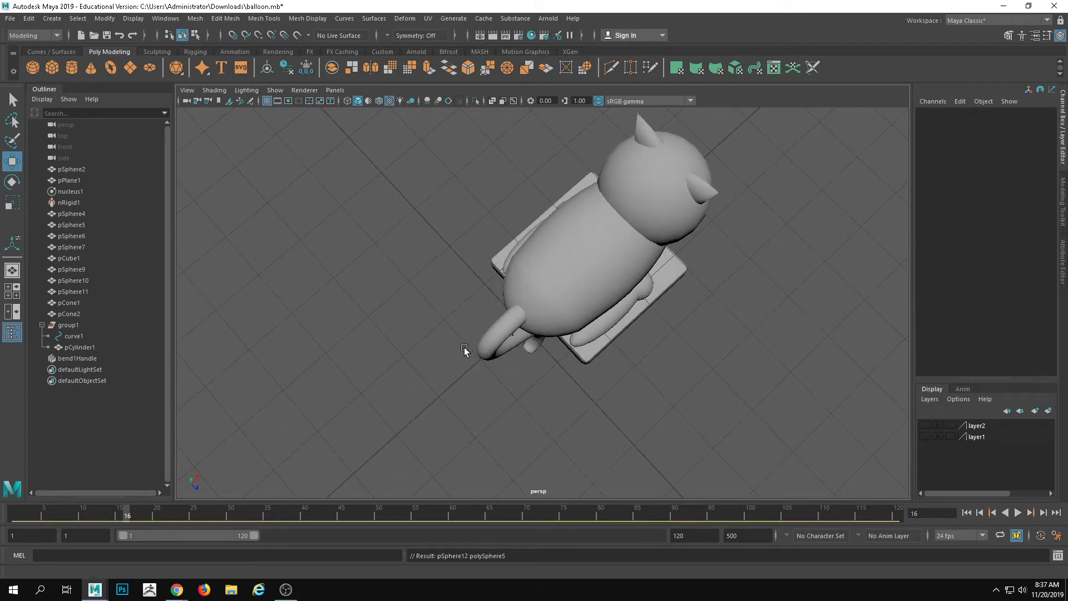
pyautogui.keyDown('alt'); pyautogui.moveTo(464, 348); pyautogui.dragTo(615, 343); pyautogui.keyUp('alt')
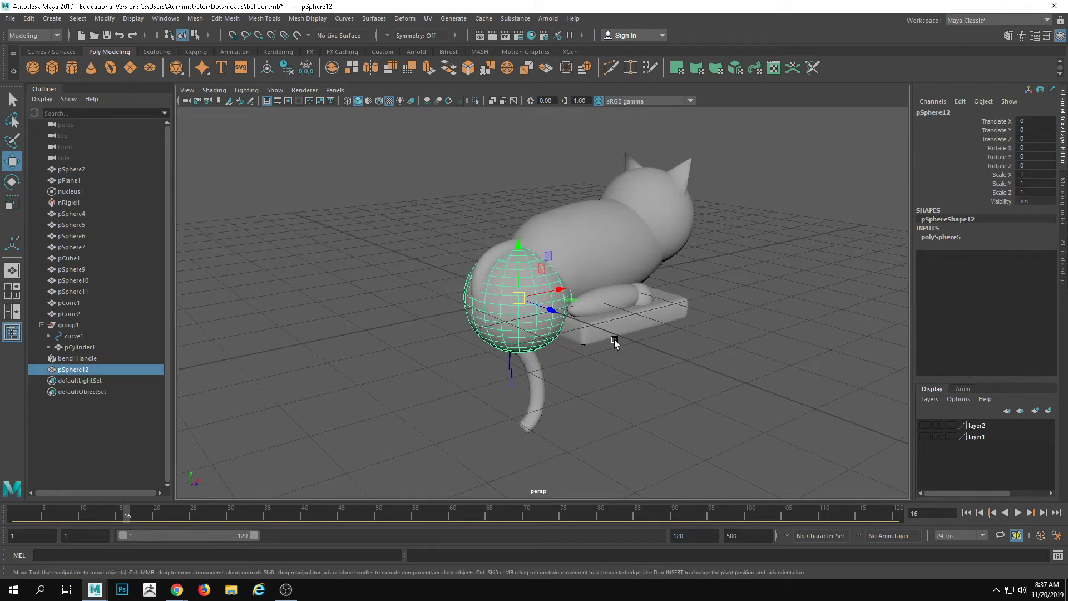
pyautogui.moveTo(543, 311); pyautogui.dragTo(668, 334)
# Step: Select all the cat's parts with the tail's bend handle, put them on a new display layer and hide that layer
pyautogui.moveTo(334, 156); pyautogui.dragTo(646, 426)
pyautogui.moveTo(409, 128); pyautogui.dragTo(607, 431)
pyautogui.keyDown('alt'); pyautogui.moveTo(607, 431); pyautogui.dragTo(615, 425); pyautogui.keyUp('alt')
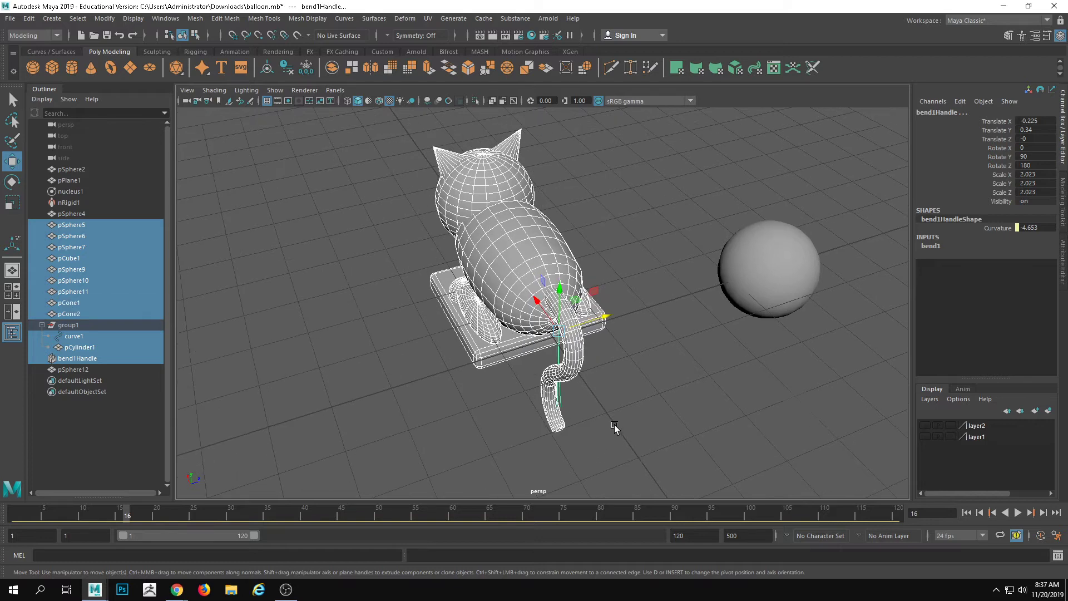
pyautogui.click(1048, 411)
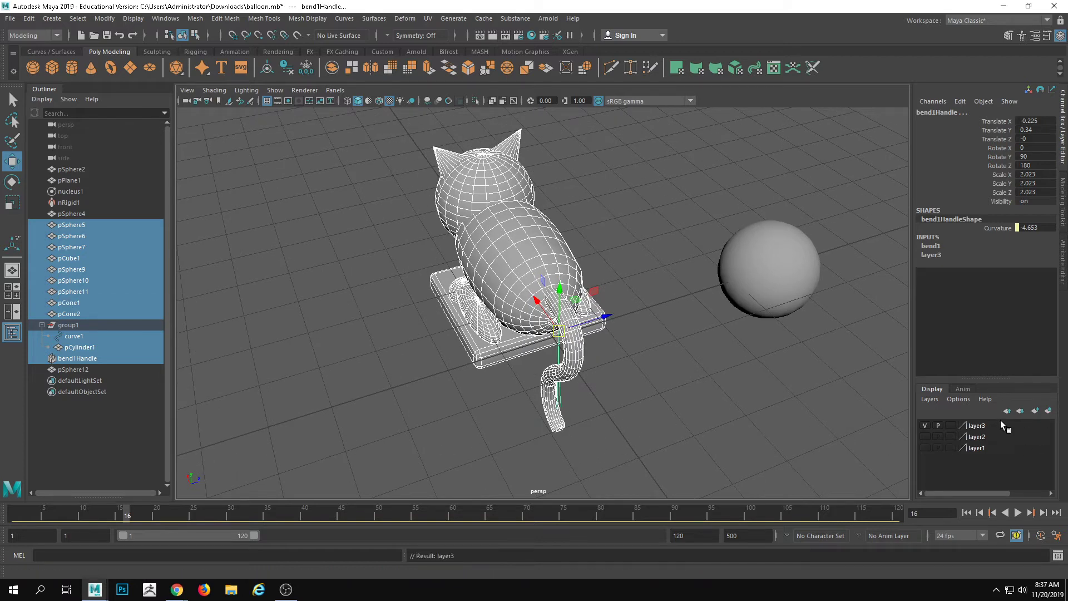
pyautogui.click(926, 426)
# Step: Snap the new sphere back to the grid origin and set its Subdivisions Axis and Subdivisions Height to 12
pyautogui.click(793, 314)
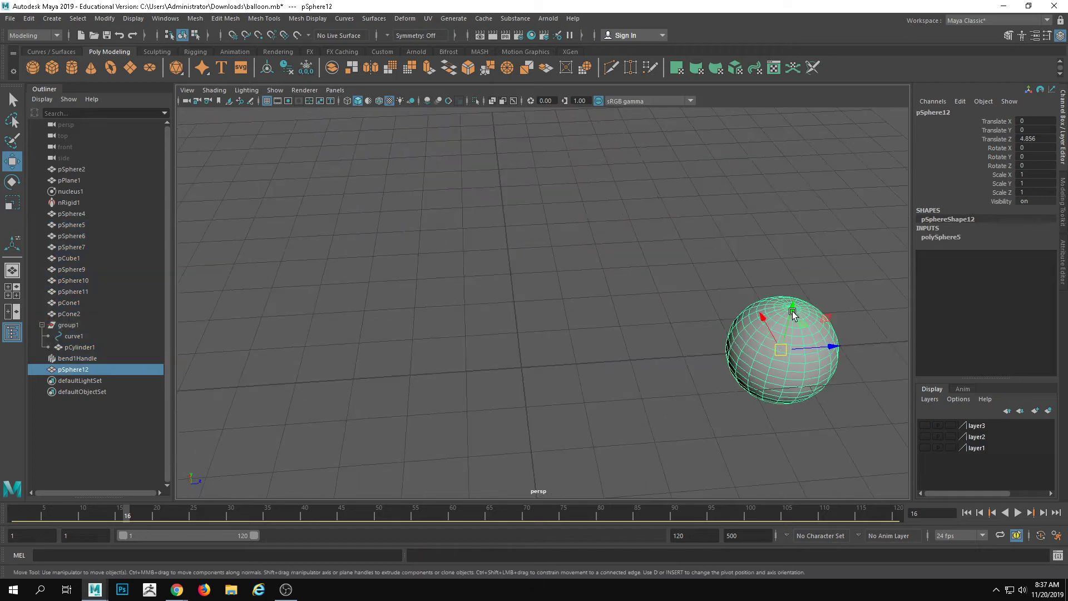
pyautogui.moveTo(835, 351); pyautogui.dragTo(534, 365)
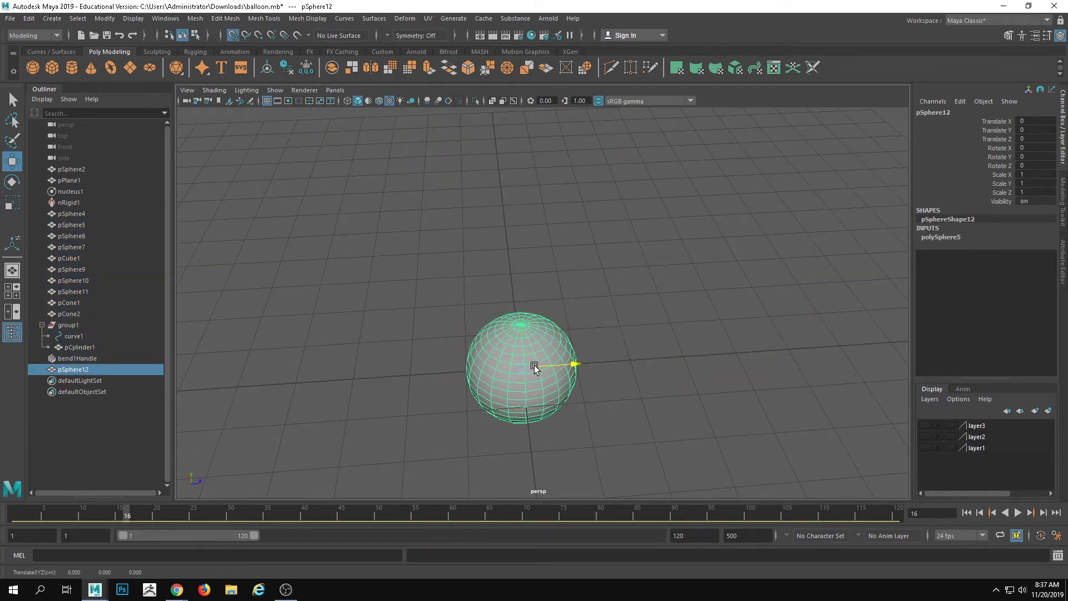
pyautogui.click(940, 238)
pyautogui.doubleClick(1047, 265)
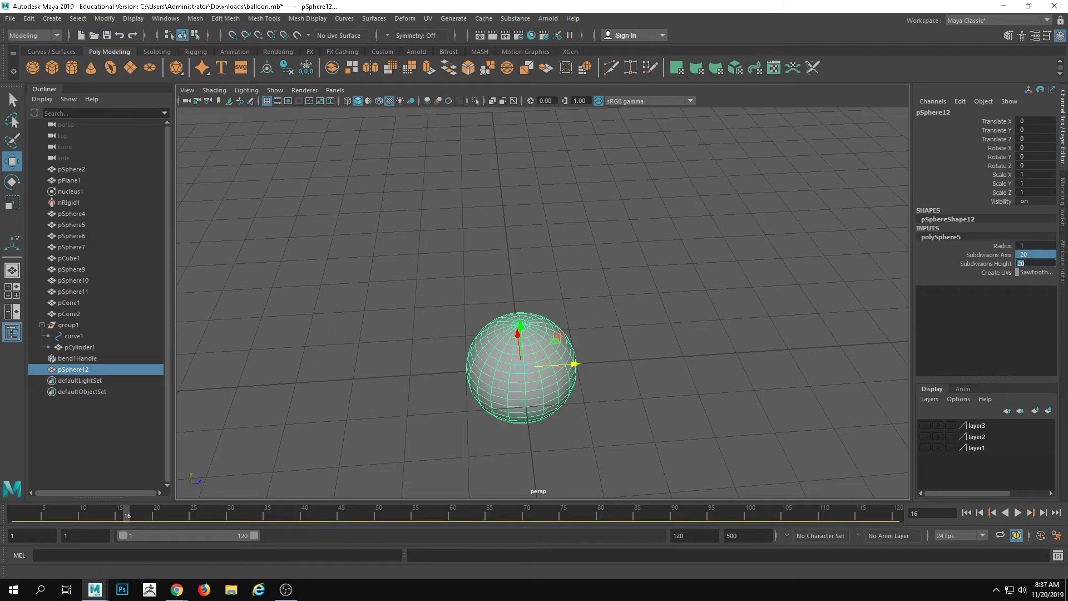
pyautogui.press('Return')
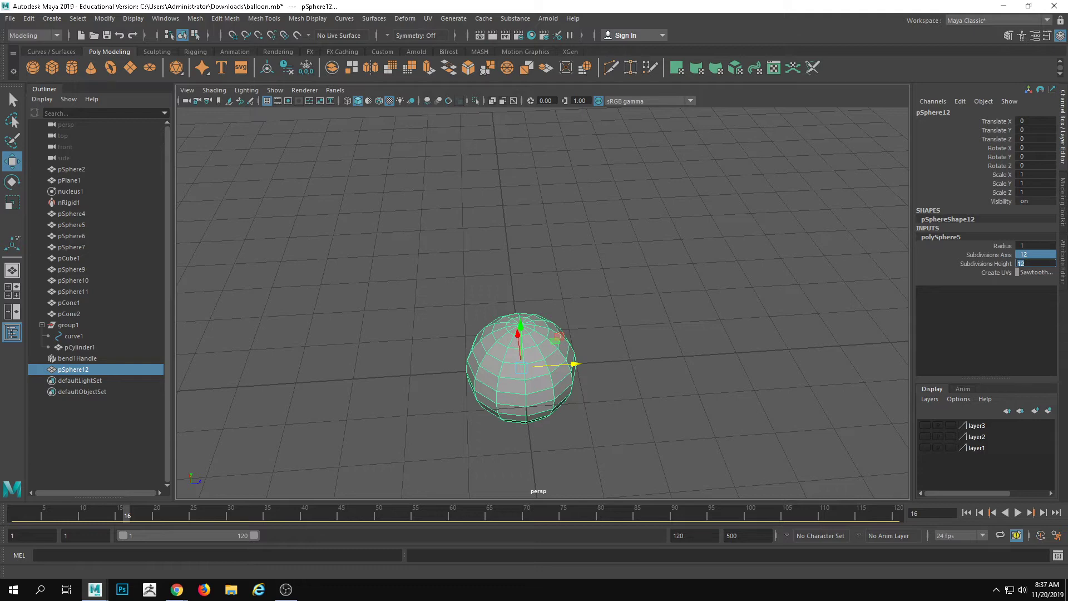
# Step: Flatten the sphere vertically to a Scale Y of about 0.68
pyautogui.keyDown('alt'); pyautogui.moveTo(582, 403); pyautogui.dragTo(622, 306); pyautogui.keyUp('alt')
pyautogui.keyDown('alt'); pyautogui.moveTo(622, 307); pyautogui.dragTo(610, 355, button='middle'); pyautogui.keyUp('alt')
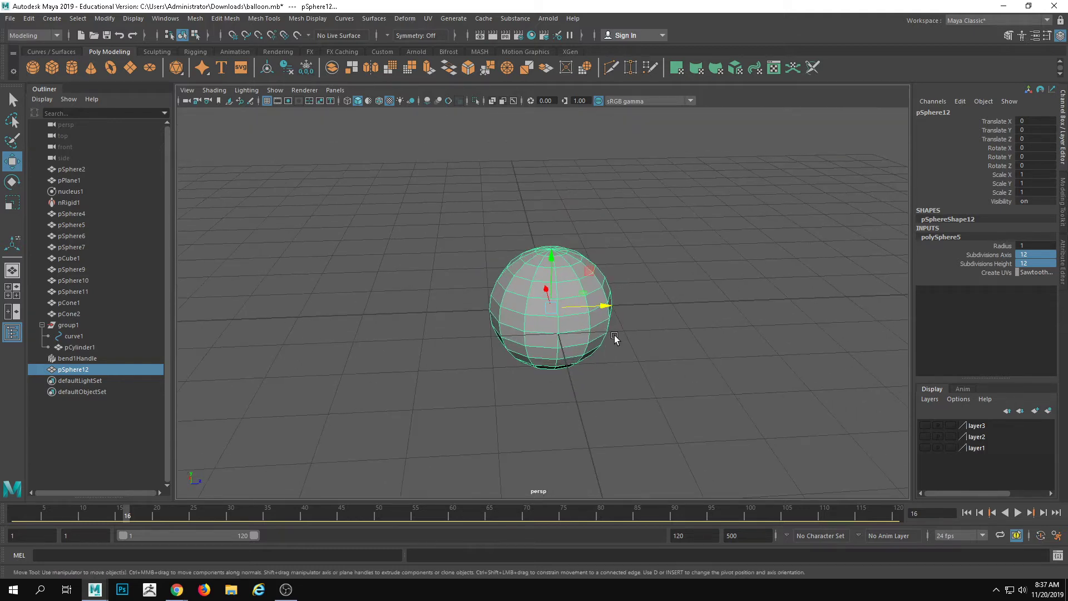
pyautogui.press('r')
pyautogui.keyDown('alt'); pyautogui.moveTo(614, 338); pyautogui.dragTo(568, 384); pyautogui.keyUp('alt')
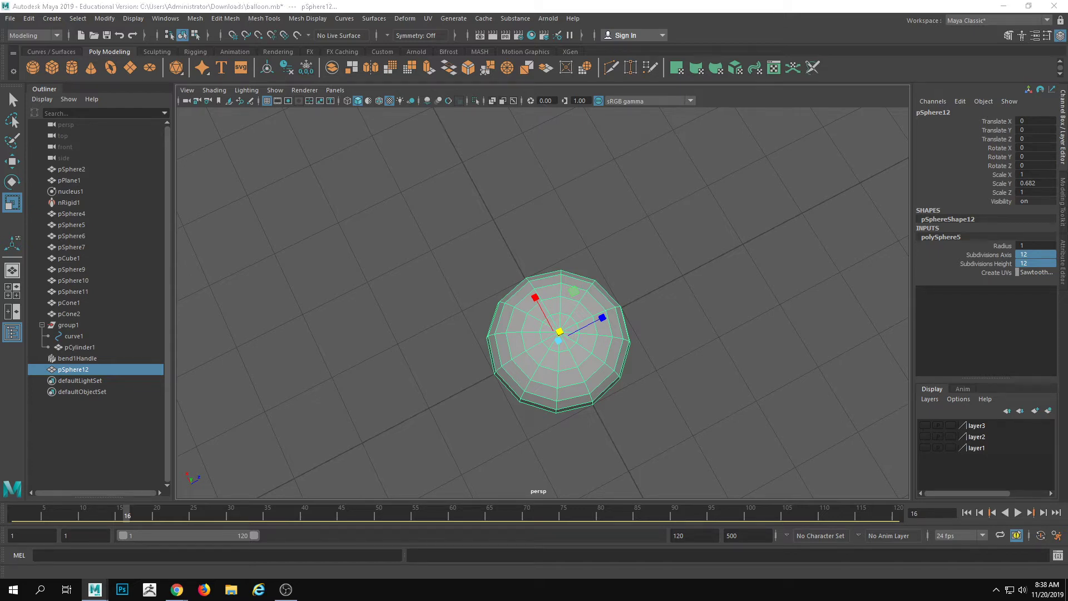
# Step: Switch to the Chrome browser, search Google Images for "cat paws" as reference and move the browser window aside
pyautogui.hotkey('alt', 'Tab')
pyautogui.click(382, 24)
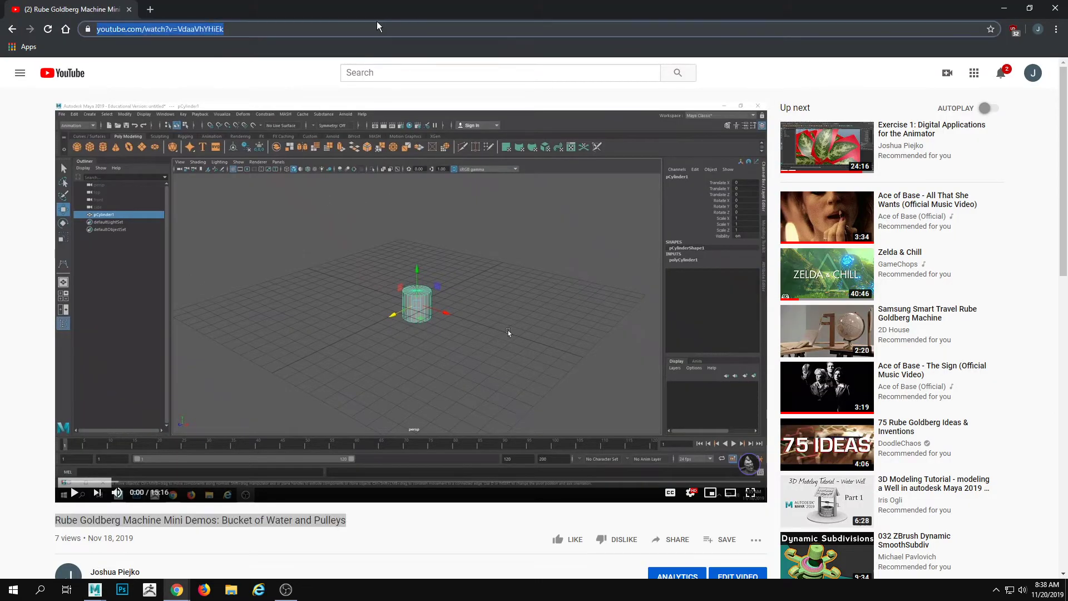
pyautogui.write('cat ')
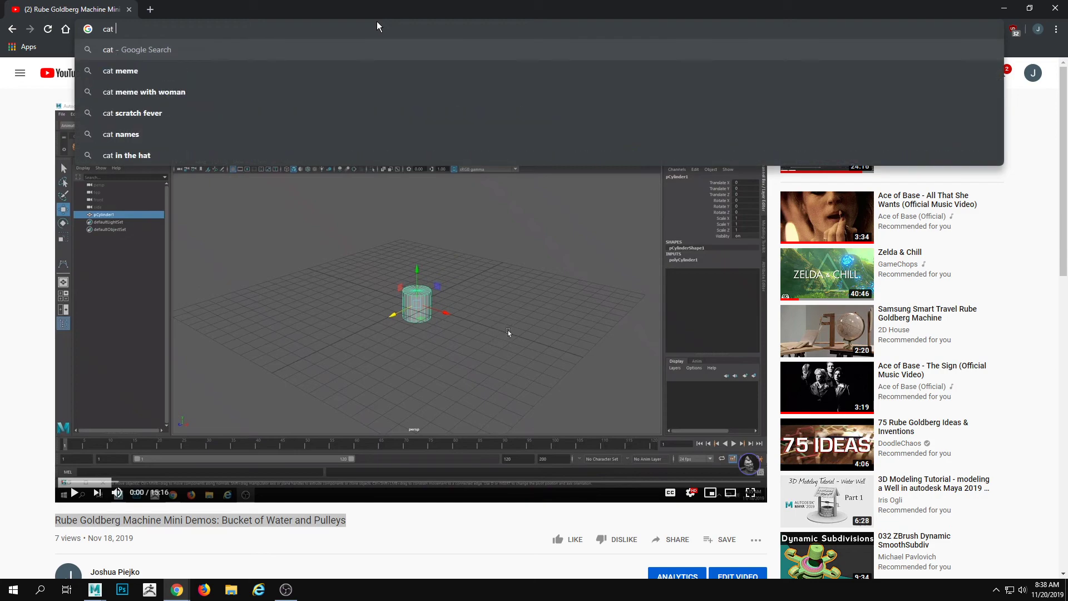
pyautogui.write('paws')
pyautogui.press('Return')
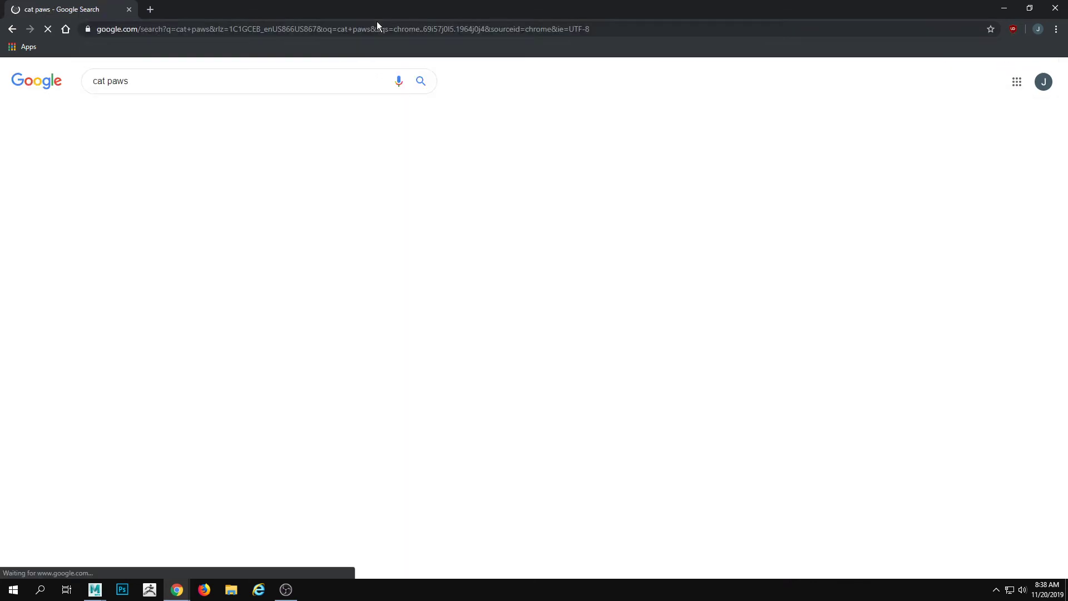
pyautogui.click(146, 124)
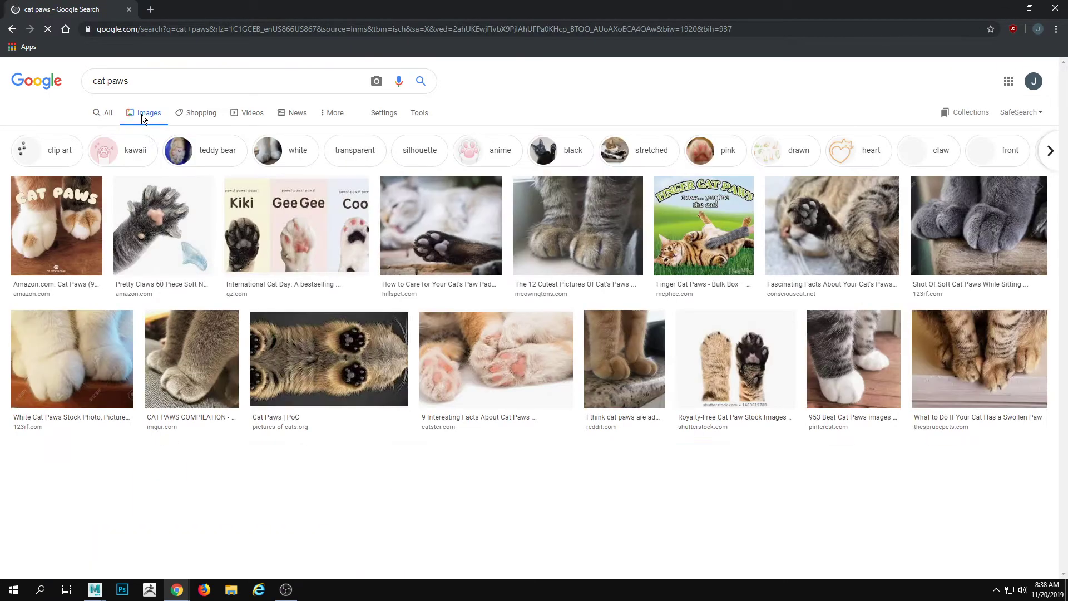
pyautogui.moveTo(296, 10); pyautogui.dragTo(1067, 67)
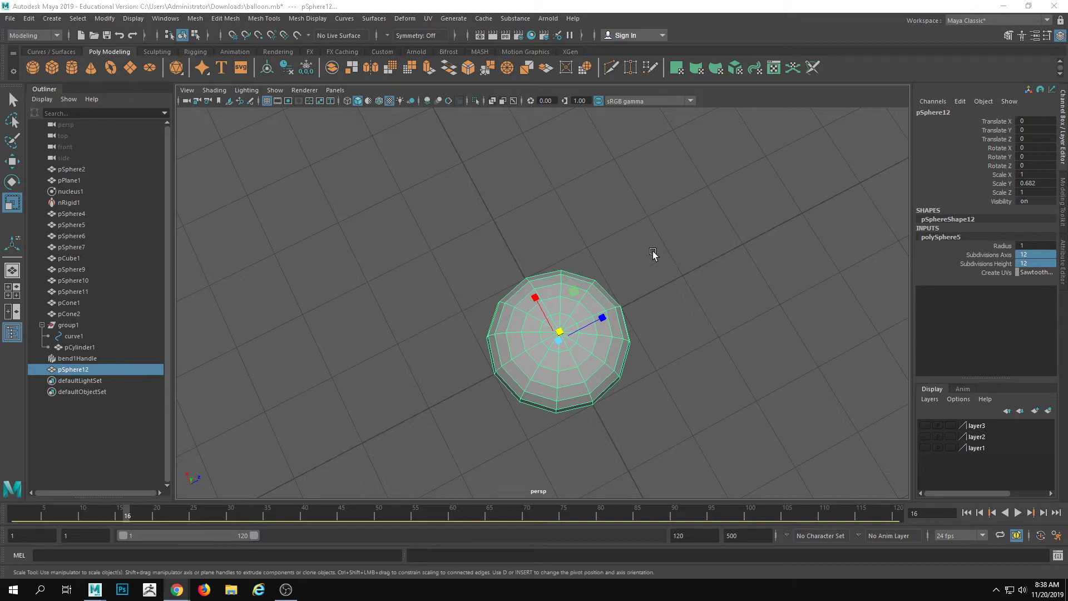
# Step: Set the flattened sphere's Subdivisions Axis to 10
pyautogui.keyDown('alt'); pyautogui.moveTo(651, 256); pyautogui.dragTo(680, 268); pyautogui.keyUp('alt')
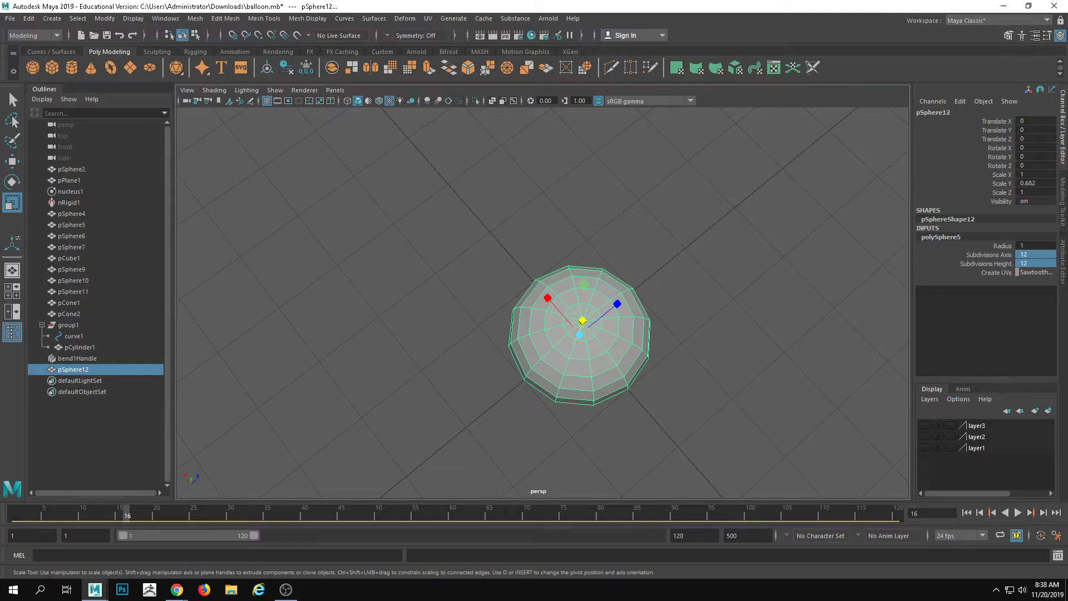
pyautogui.keyDown('alt'); pyautogui.moveTo(811, 274); pyautogui.dragTo(637, 272); pyautogui.keyUp('alt')
pyautogui.keyDown('alt'); pyautogui.moveTo(637, 271); pyautogui.dragTo(685, 318, button='right'); pyautogui.keyUp('alt')
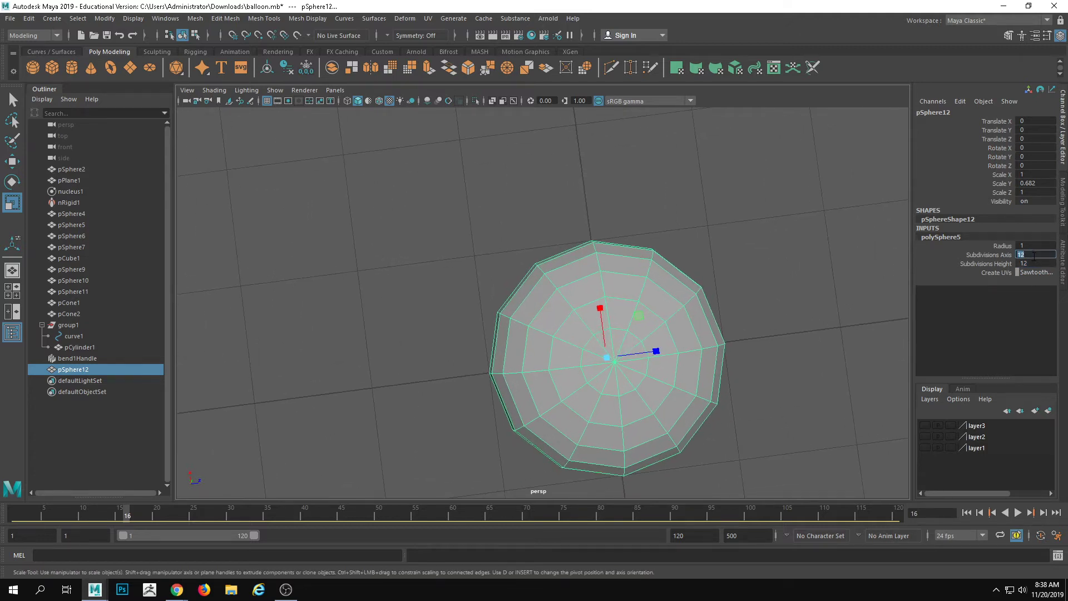
pyautogui.write('10')
pyautogui.press('Return')
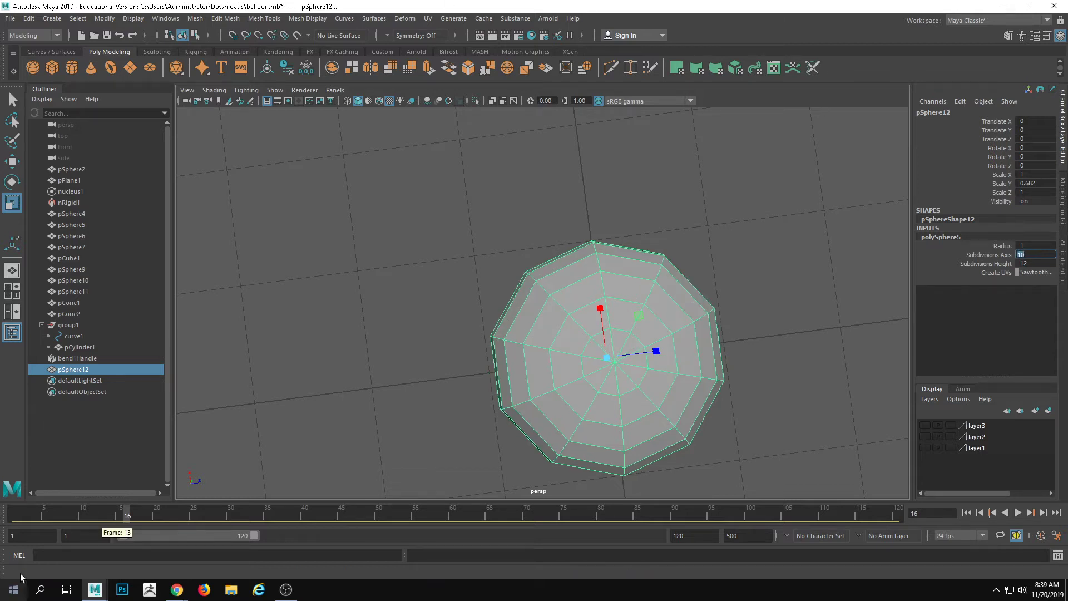
# Step: Switch to face selection and select faces across neighbouring columns around the flattened sphere's side
pyautogui.keyDown('alt'); pyautogui.moveTo(692, 289); pyautogui.dragTo(687, 370); pyautogui.keyUp('alt')
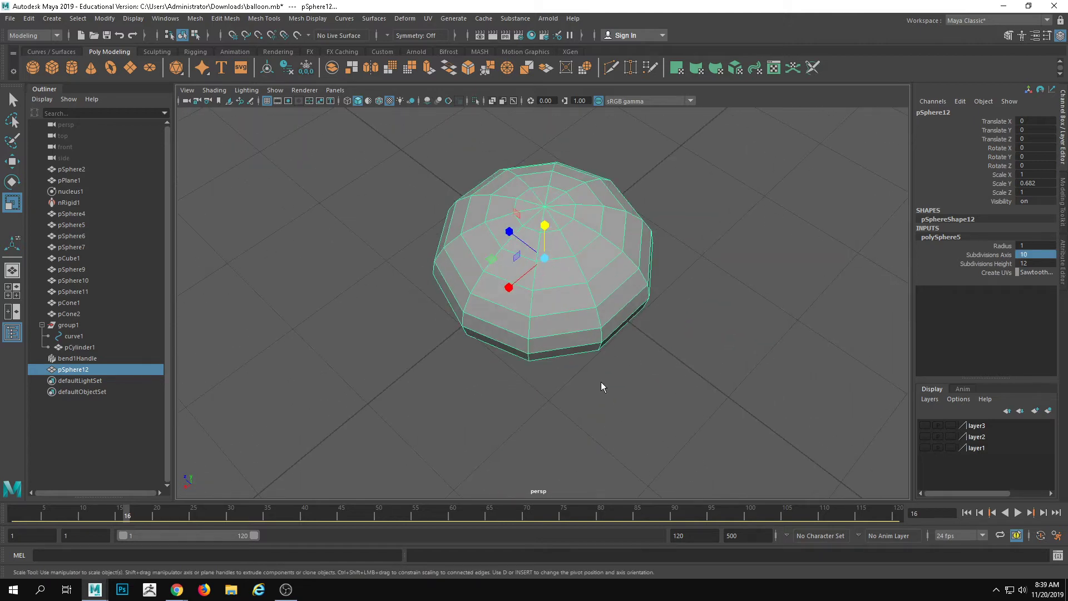
pyautogui.moveTo(601, 382); pyautogui.dragTo(605, 419, button='right')
pyautogui.keyDown('alt'); pyautogui.moveTo(562, 407); pyautogui.dragTo(594, 361); pyautogui.keyUp('alt')
pyautogui.click(560, 319)
pyautogui.keyDown('shift'); pyautogui.click(564, 359); pyautogui.keyUp('shift')
pyautogui.keyDown('shift'); pyautogui.click(508, 303); pyautogui.keyUp('shift')
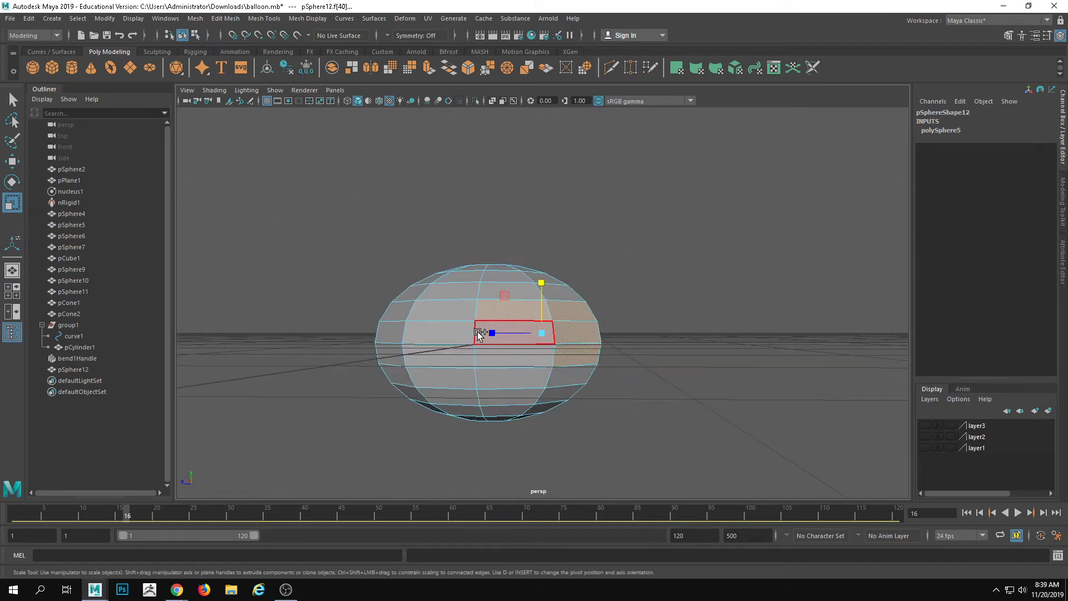
pyautogui.keyDown('alt'); pyautogui.moveTo(529, 380); pyautogui.dragTo(546, 398); pyautogui.keyUp('alt')
pyautogui.keyDown('alt'); pyautogui.moveTo(547, 399); pyautogui.dragTo(605, 404, button='right'); pyautogui.keyUp('alt')
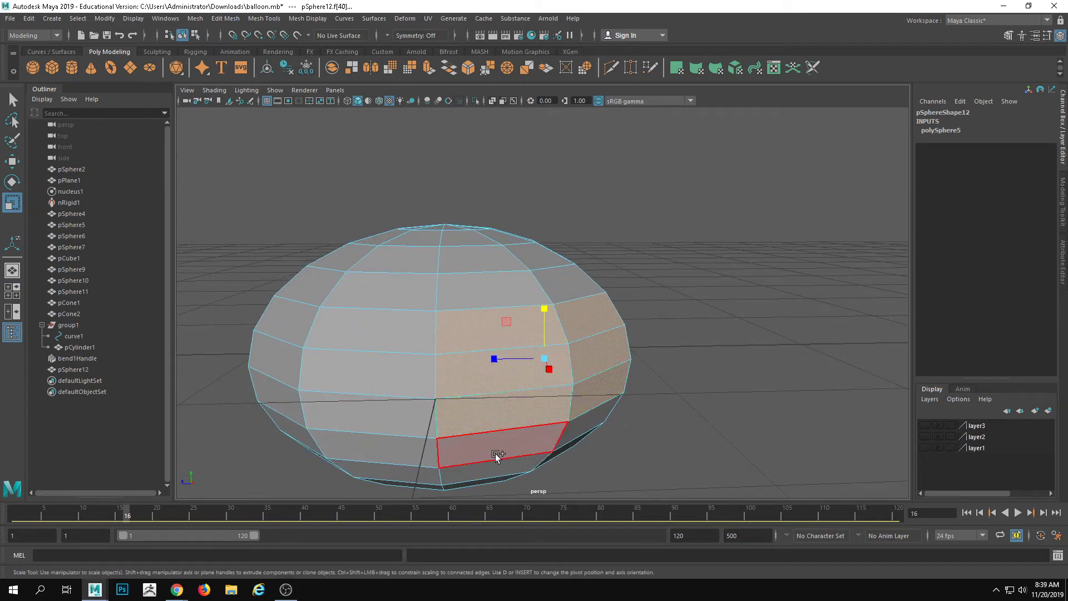
pyautogui.keyDown('alt'); pyautogui.moveTo(496, 453); pyautogui.dragTo(500, 316); pyautogui.keyUp('alt')
pyautogui.keyDown('shift'); pyautogui.click(503, 318); pyautogui.keyUp('shift')
# Step: Reduce the selection to one column of three faces and extrude it outward as the first toe
pyautogui.keyDown('alt'); pyautogui.moveTo(515, 383); pyautogui.dragTo(449, 384); pyautogui.keyUp('alt')
pyautogui.press('w')
pyautogui.keyDown('ctrl'); pyautogui.moveTo(323, 252); pyautogui.dragTo(593, 409); pyautogui.keyUp('ctrl')
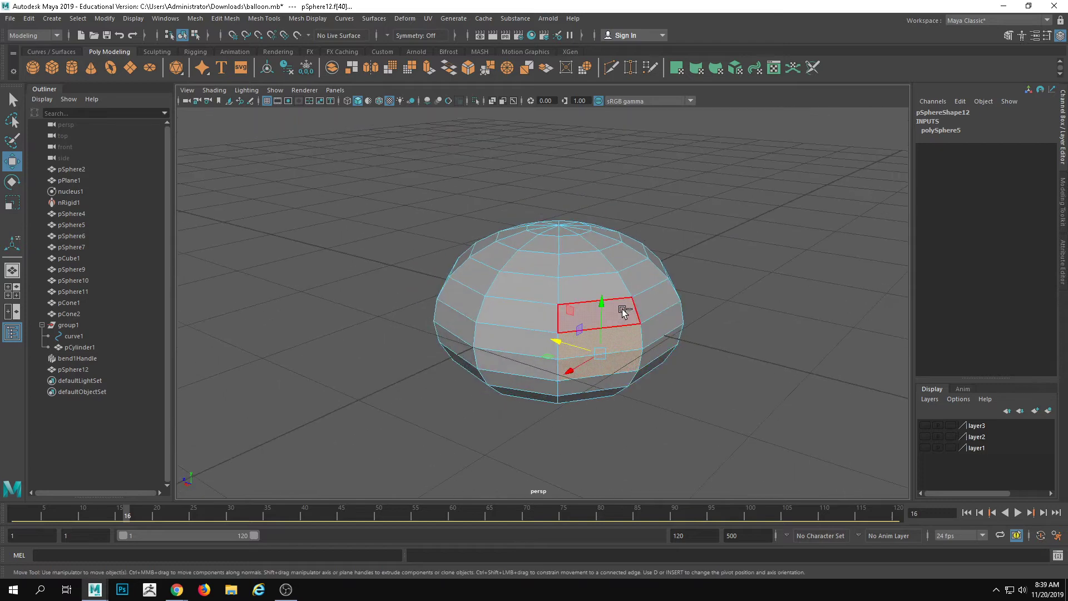
pyautogui.keyDown('alt'); pyautogui.moveTo(622, 309); pyautogui.dragTo(709, 356); pyautogui.keyUp('alt')
pyautogui.click(1008, 36)
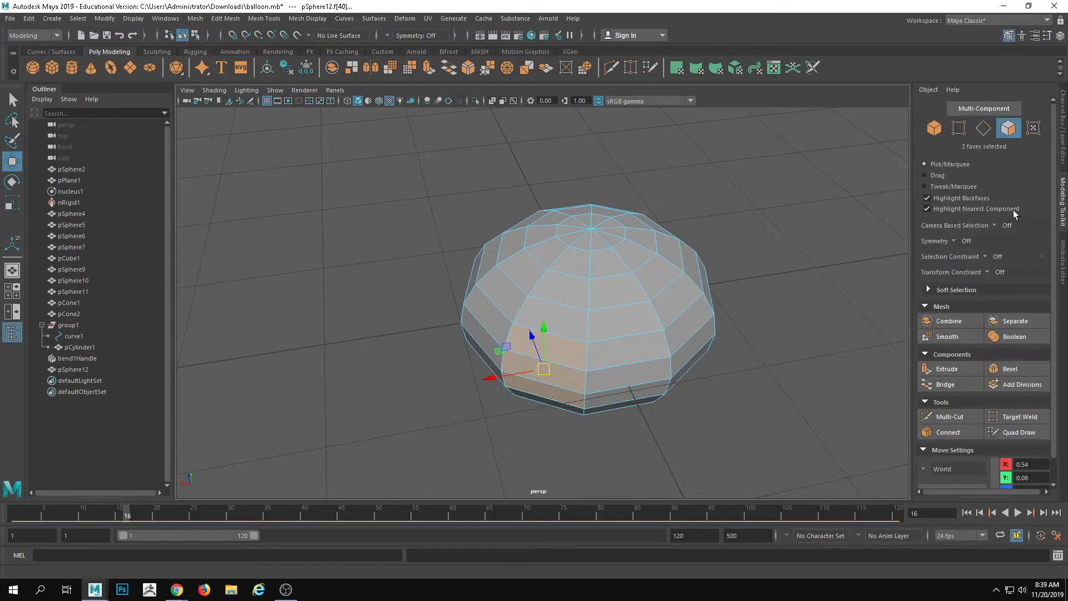
pyautogui.click(945, 369)
# Step: Select the three stacked faces in the column beside the first toe and extrude them outward as a second toe
pyautogui.keyDown('alt'); pyautogui.moveTo(763, 386); pyautogui.dragTo(598, 432); pyautogui.keyUp('alt')
pyautogui.click(529, 378)
pyautogui.keyDown('alt'); pyautogui.moveTo(536, 391); pyautogui.dragTo(527, 425); pyautogui.keyUp('alt')
pyautogui.keyDown('shift'); pyautogui.click(545, 343); pyautogui.keyUp('shift')
pyautogui.keyDown('shift'); pyautogui.click(560, 370); pyautogui.keyUp('shift')
pyautogui.click(953, 369)
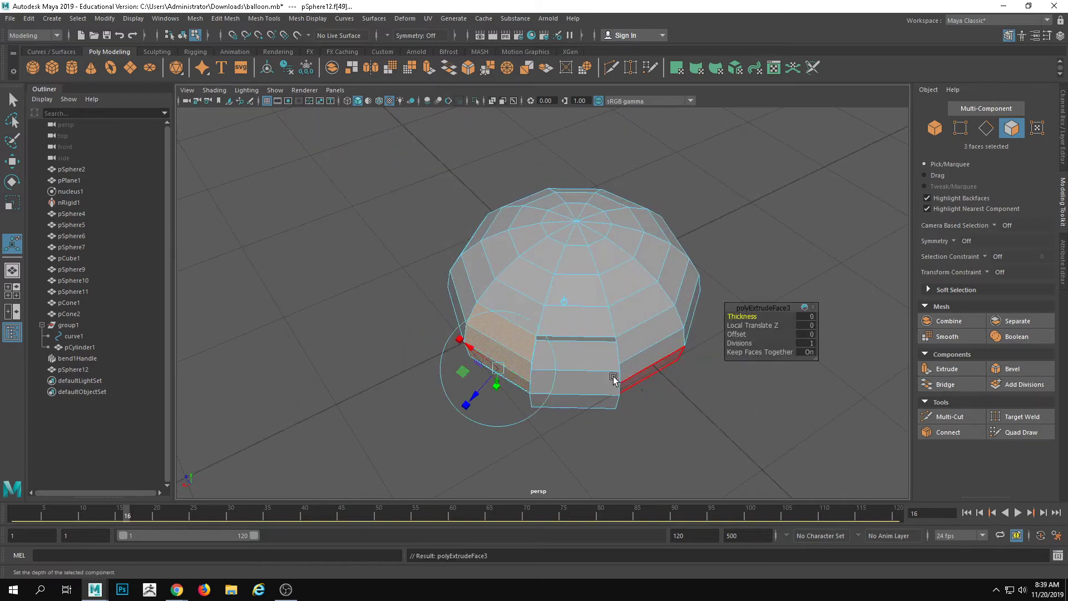
pyautogui.moveTo(470, 400); pyautogui.dragTo(608, 380)
# Step: Extrude the next column of three stacked faces to form the third toe
pyautogui.click(589, 345)
pyautogui.keyDown('alt'); pyautogui.moveTo(589, 346); pyautogui.dragTo(551, 328); pyautogui.keyUp('alt')
pyautogui.keyDown('shift'); pyautogui.click(609, 353); pyautogui.keyUp('shift')
pyautogui.keyDown('shift'); pyautogui.click(615, 369); pyautogui.keyUp('shift')
pyautogui.hotkey('ctrl', 'e')
# Step: Select the three stacked faces in the column next to the third toe
pyautogui.click(543, 316)
pyautogui.keyDown('shift'); pyautogui.click(549, 349); pyautogui.keyUp('shift')
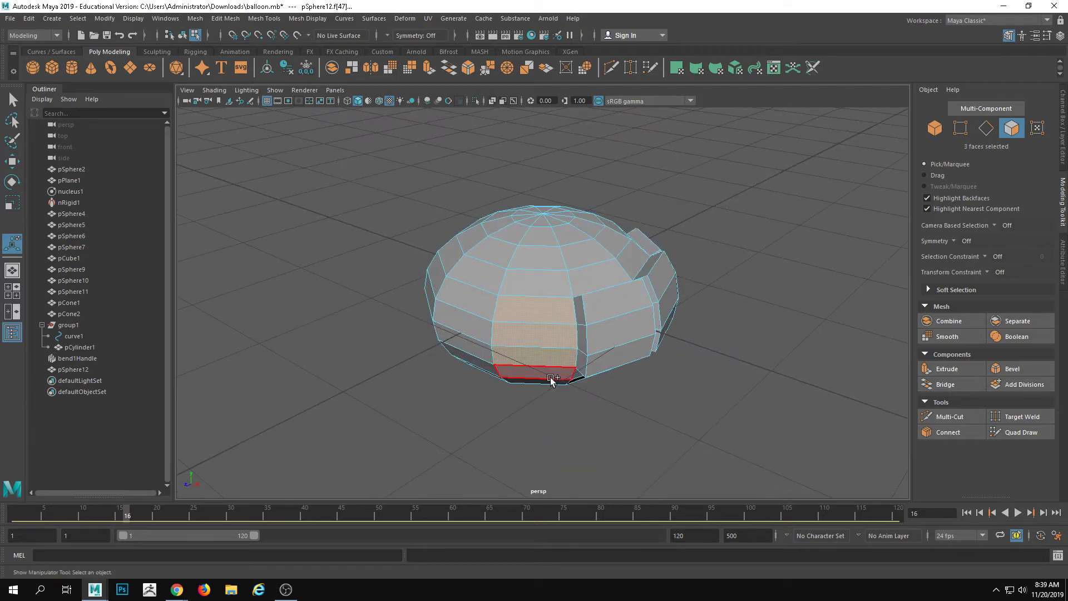
# Step: Extrude the three stacked side faces at the front outward by 0.144 in Local Translate Z to form the last toe block
pyautogui.keyDown('shift'); pyautogui.click(551, 372); pyautogui.keyUp('shift')
pyautogui.keyDown('alt'); pyautogui.moveTo(612, 425); pyautogui.dragTo(557, 408); pyautogui.keyUp('alt')
pyautogui.hotkey('ctrl', 'e')
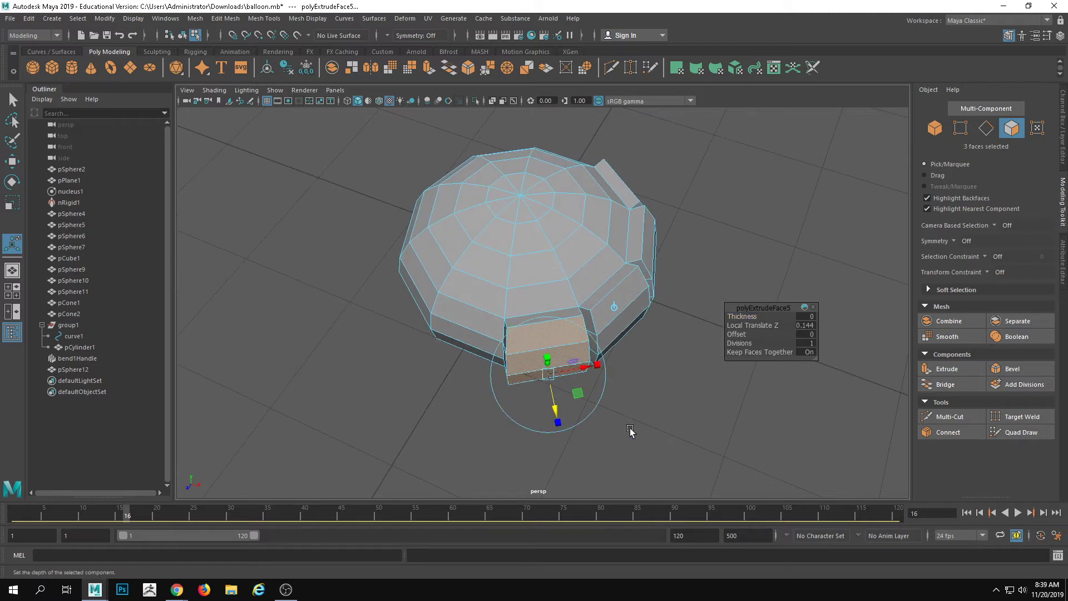
pyautogui.click(632, 433)
# Step: Select the twelve outer faces of the four toe blocks and extrude them outward together
pyautogui.keyDown('alt'); pyautogui.moveTo(635, 452); pyautogui.dragTo(531, 405); pyautogui.keyUp('alt')
pyautogui.click(508, 304)
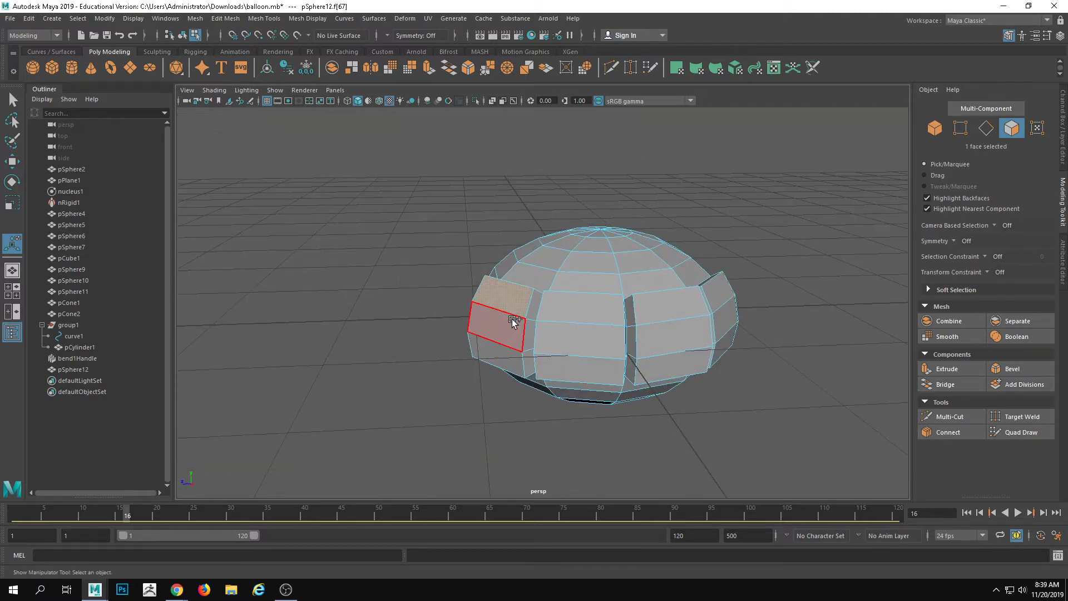
pyautogui.keyDown('shift'); pyautogui.click(510, 327); pyautogui.keyUp('shift')
pyautogui.keyDown('shift'); pyautogui.click(512, 355); pyautogui.keyUp('shift')
pyautogui.keyDown('shift'); pyautogui.click(576, 331); pyautogui.keyUp('shift')
pyautogui.keyDown('shift'); pyautogui.click(576, 313); pyautogui.keyUp('shift')
pyautogui.keyDown('shift'); pyautogui.click(580, 367); pyautogui.keyUp('shift')
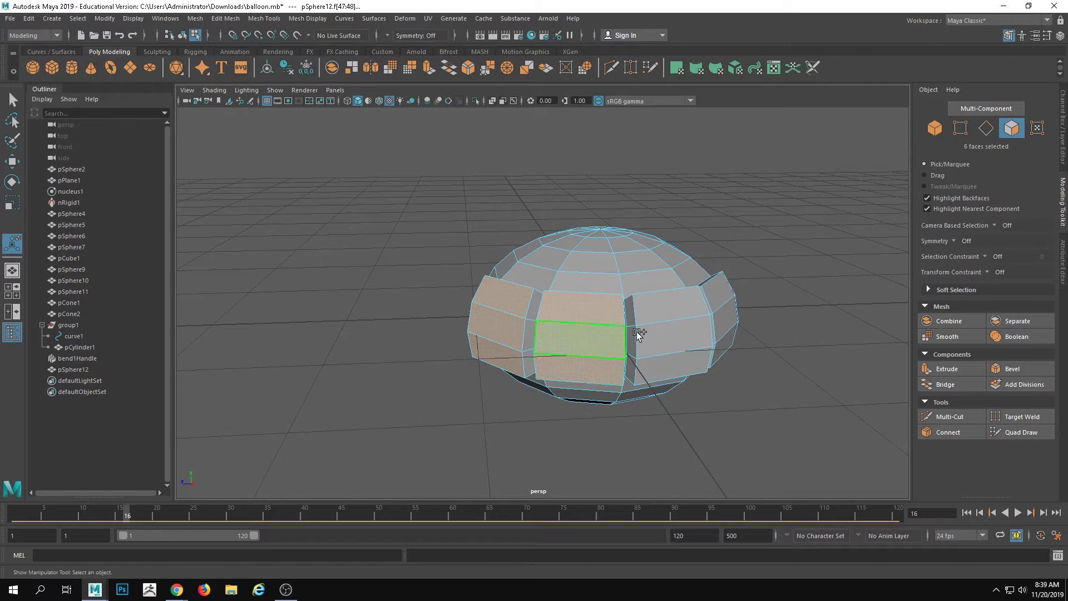
pyautogui.keyDown('shift'); pyautogui.click(664, 312); pyautogui.keyUp('shift')
pyautogui.keyDown('shift'); pyautogui.click(673, 332); pyautogui.keyUp('shift')
pyautogui.keyDown('shift'); pyautogui.click(691, 358); pyautogui.keyUp('shift')
pyautogui.keyDown('alt'); pyautogui.moveTo(730, 326); pyautogui.dragTo(689, 313); pyautogui.keyUp('alt')
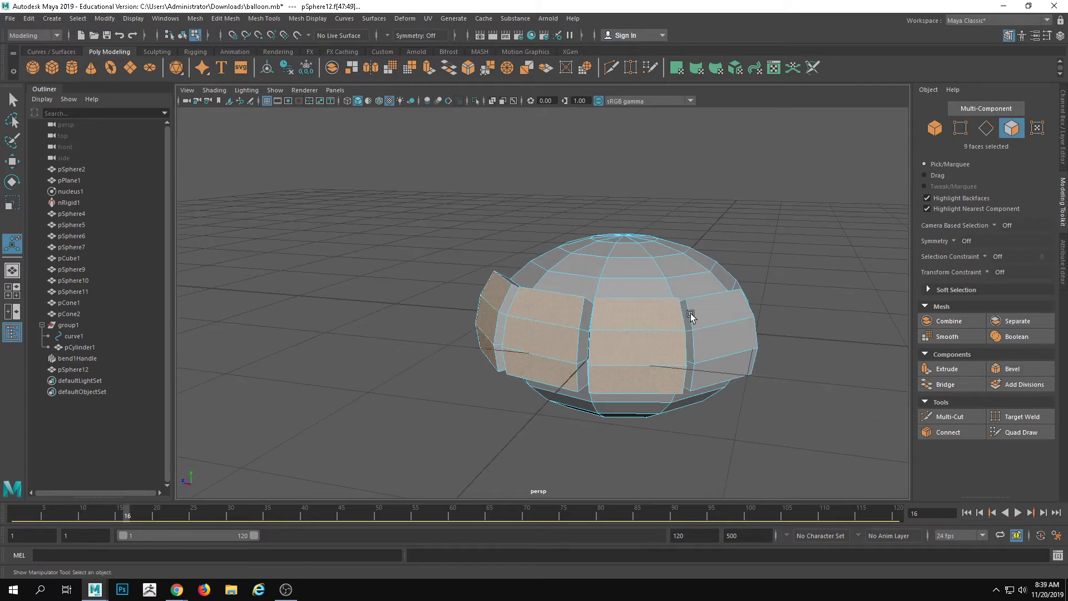
pyautogui.keyDown('shift'); pyautogui.click(723, 310); pyautogui.keyUp('shift')
pyautogui.keyDown('shift'); pyautogui.click(733, 342); pyautogui.keyUp('shift')
pyautogui.keyDown('shift'); pyautogui.click(739, 370); pyautogui.keyUp('shift')
pyautogui.keyDown('alt'); pyautogui.moveTo(813, 402); pyautogui.dragTo(829, 384); pyautogui.keyUp('alt')
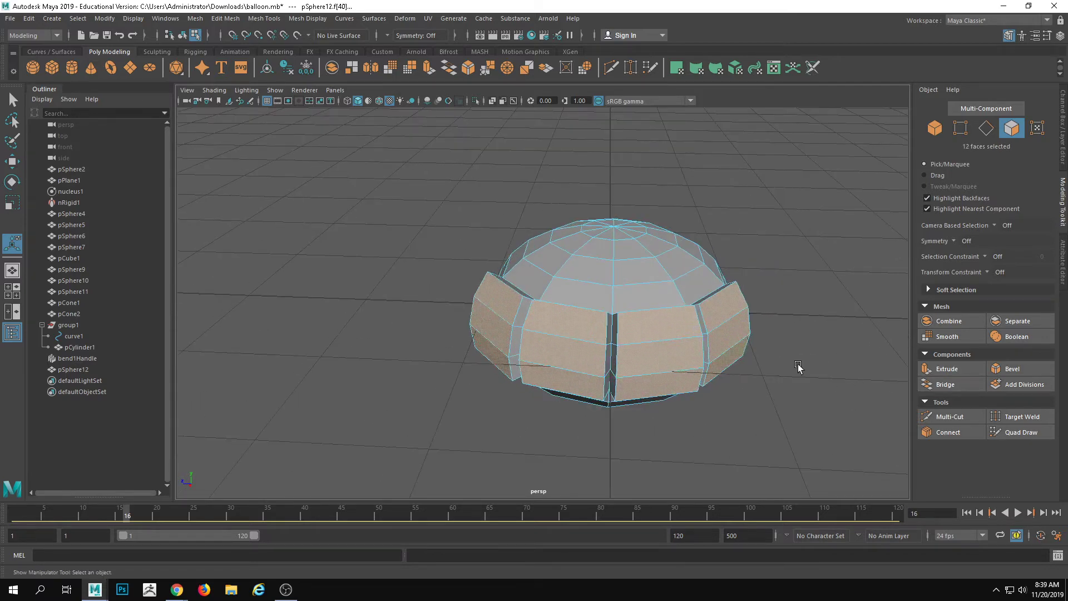
pyautogui.click(925, 365)
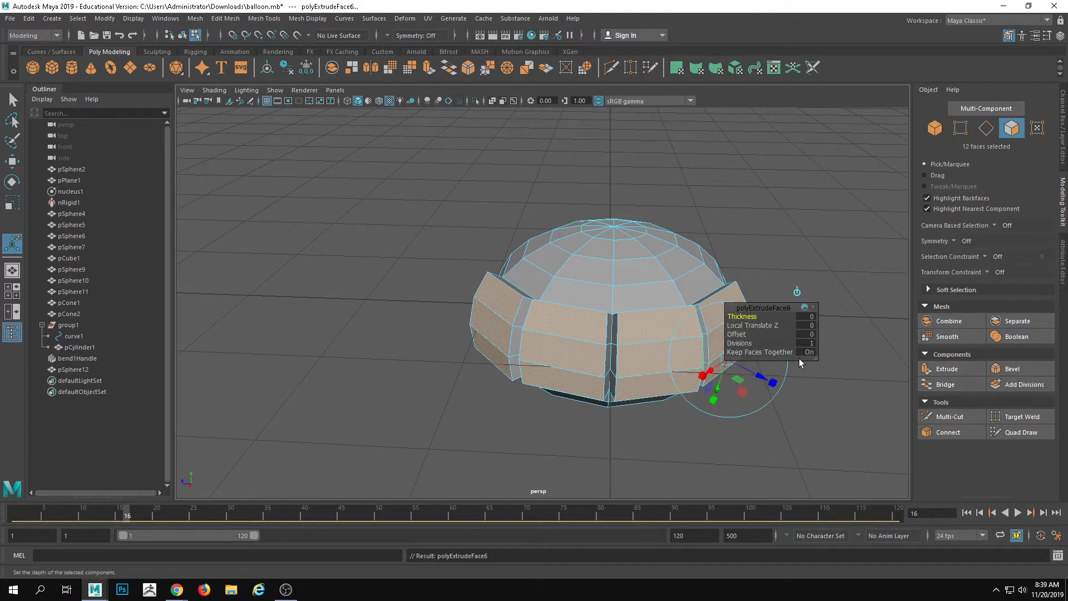
pyautogui.keyDown('alt'); pyautogui.moveTo(627, 374); pyautogui.dragTo(459, 325); pyautogui.keyUp('alt')
pyautogui.hotkey('ctrl', 'z')
pyautogui.keyDown('alt'); pyautogui.moveTo(484, 366); pyautogui.dragTo(482, 348); pyautogui.keyUp('alt')
# Step: Scale the extruded end faces of the four toes
pyautogui.press('r')
pyautogui.moveTo(527, 206); pyautogui.dragTo(607, 349)
pyautogui.keyDown('alt'); pyautogui.moveTo(551, 314); pyautogui.dragTo(603, 348); pyautogui.keyUp('alt')
pyautogui.keyDown('alt'); pyautogui.moveTo(662, 272); pyautogui.dragTo(593, 279); pyautogui.keyUp('alt')
pyautogui.moveTo(590, 274); pyautogui.dragTo(600, 226, button='right')
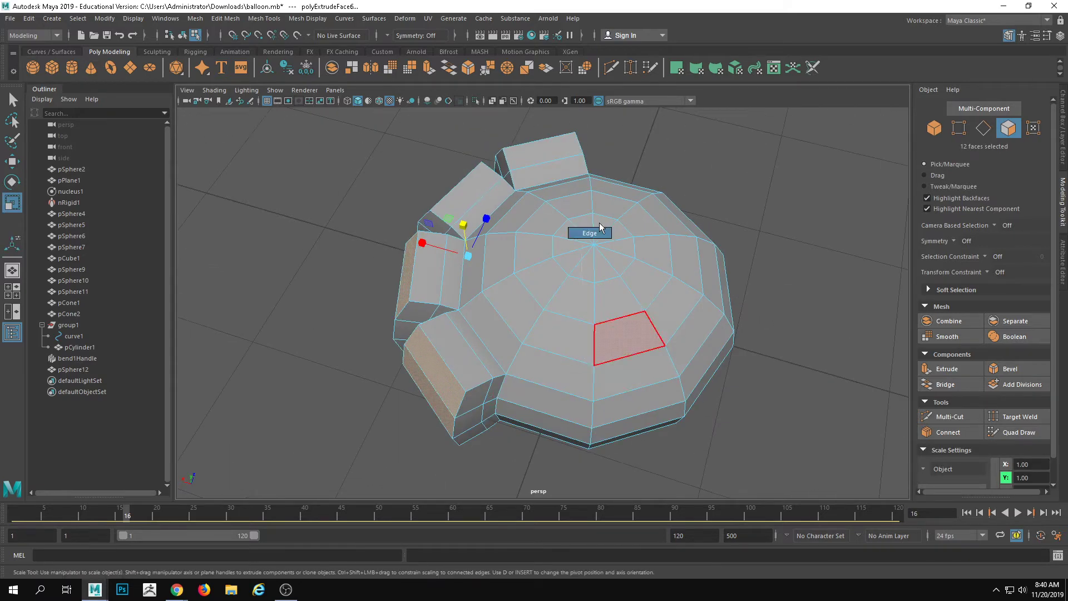
pyautogui.keyDown('alt'); pyautogui.moveTo(595, 231); pyautogui.dragTo(637, 210); pyautogui.keyUp('alt')
pyautogui.click(481, 285)
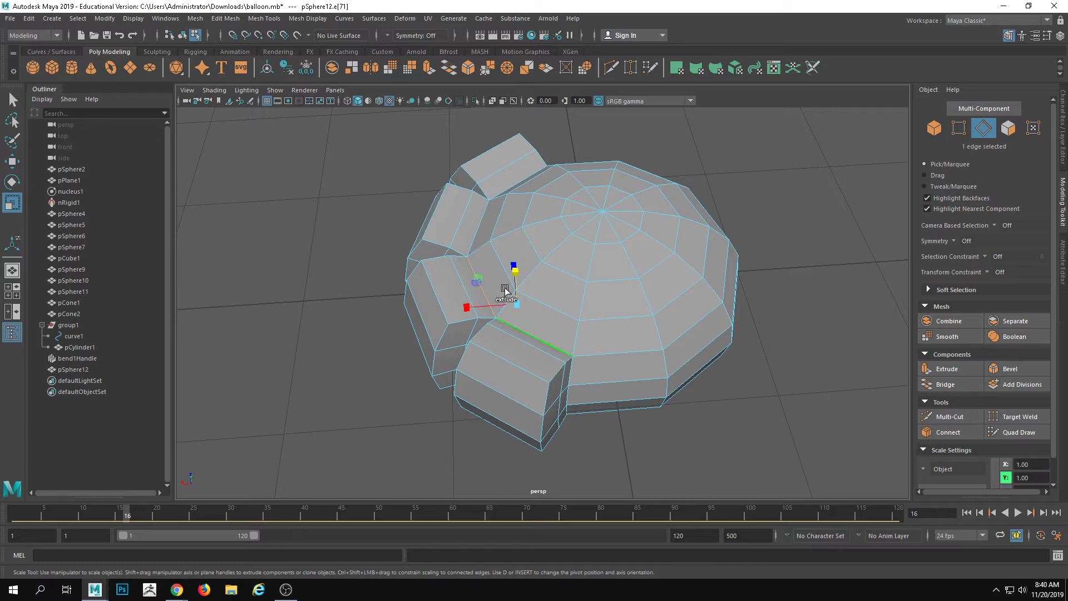
pyautogui.keyDown('shift'); pyautogui.click(481, 217); pyautogui.keyUp('shift')
pyautogui.keyDown('shift'); pyautogui.click(513, 182); pyautogui.keyUp('shift')
pyautogui.keyDown('alt'); pyautogui.moveTo(509, 233); pyautogui.dragTo(546, 241); pyautogui.keyUp('alt')
pyautogui.press('w')
# Step: Examine the whole paw in smooth preview from several angles, then return it to the unsmoothed display
pyautogui.moveTo(546, 241); pyautogui.dragTo(562, 231, button='right')
pyautogui.press('3')
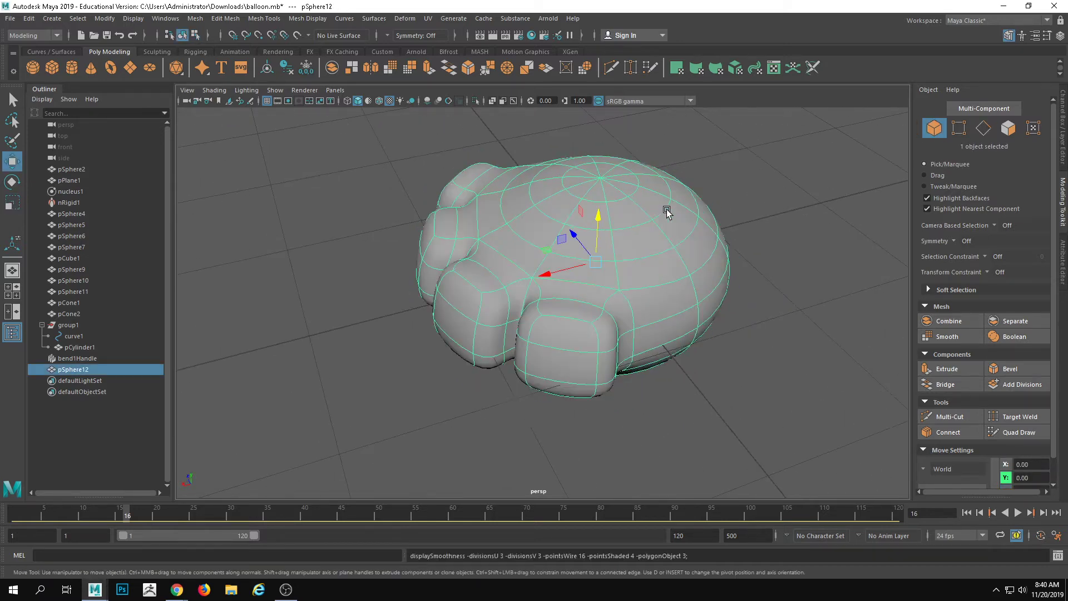
pyautogui.click(793, 261)
pyautogui.keyDown('alt'); pyautogui.moveTo(793, 260); pyautogui.dragTo(649, 349); pyautogui.keyUp('alt')
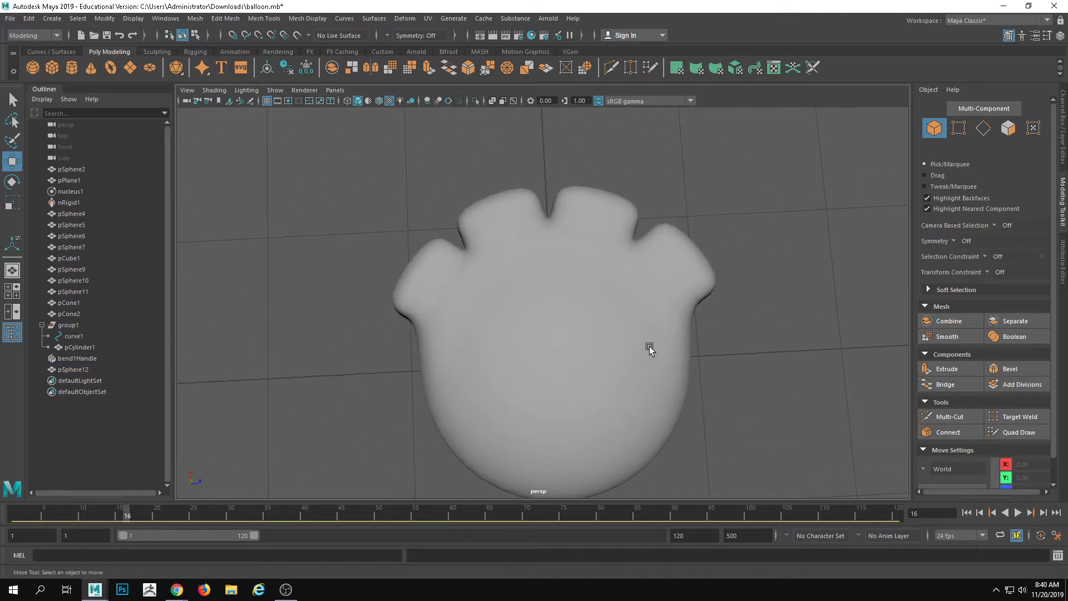
pyautogui.click(508, 351)
pyautogui.keyDown('alt'); pyautogui.moveTo(508, 350); pyautogui.dragTo(452, 361, button='right'); pyautogui.keyUp('alt')
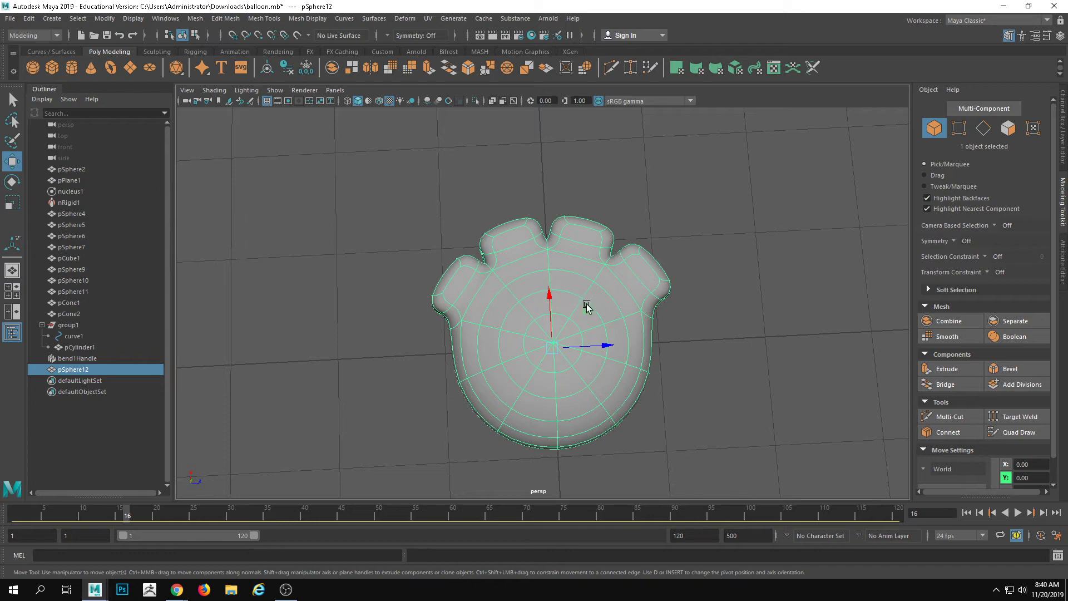
pyautogui.keyDown('alt'); pyautogui.moveTo(584, 302); pyautogui.dragTo(674, 240); pyautogui.keyUp('alt')
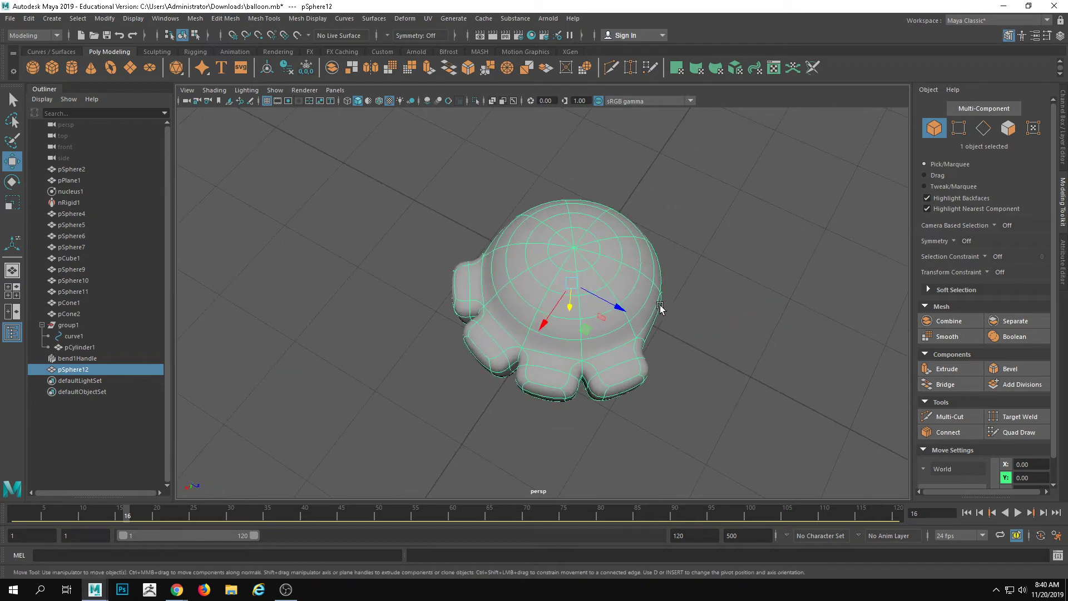
pyautogui.press('1')
pyautogui.click(757, 370)
pyautogui.scroll(3, 722, 347)
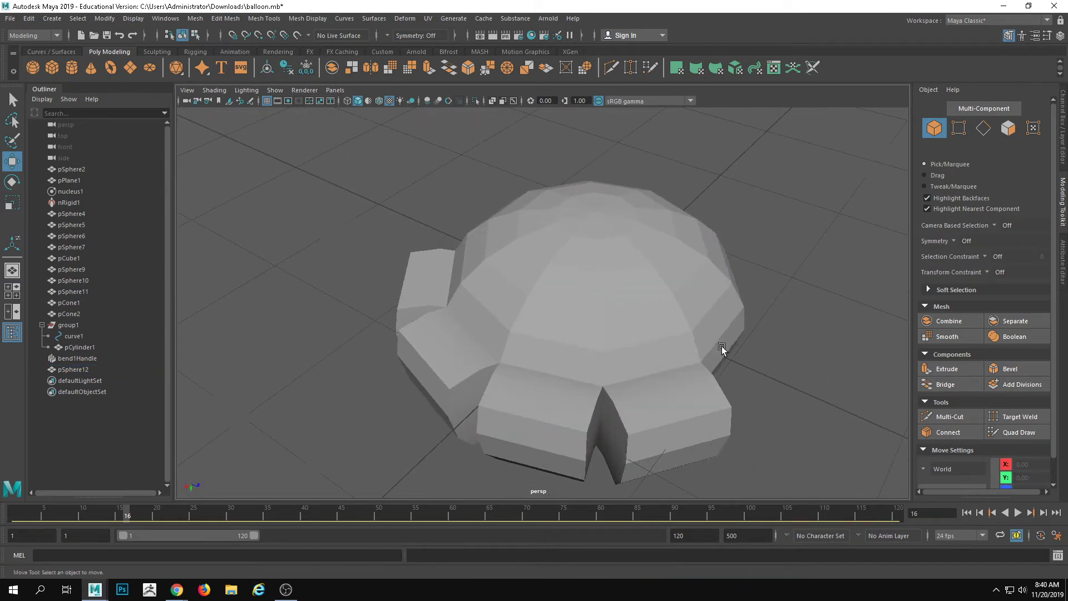
# Step: Select the 41 vertices on the body's rounded underside and move them along Y to flatten it
pyautogui.click(640, 340)
pyautogui.keyDown('alt'); pyautogui.moveTo(618, 426); pyautogui.dragTo(644, 384); pyautogui.keyUp('alt')
pyautogui.moveTo(620, 223); pyautogui.dragTo(620, 164, button='right')
pyautogui.keyDown('alt'); pyautogui.moveTo(604, 320); pyautogui.dragTo(535, 303); pyautogui.keyUp('alt')
pyautogui.press('F9')
pyautogui.moveTo(382, 162); pyautogui.dragTo(846, 296)
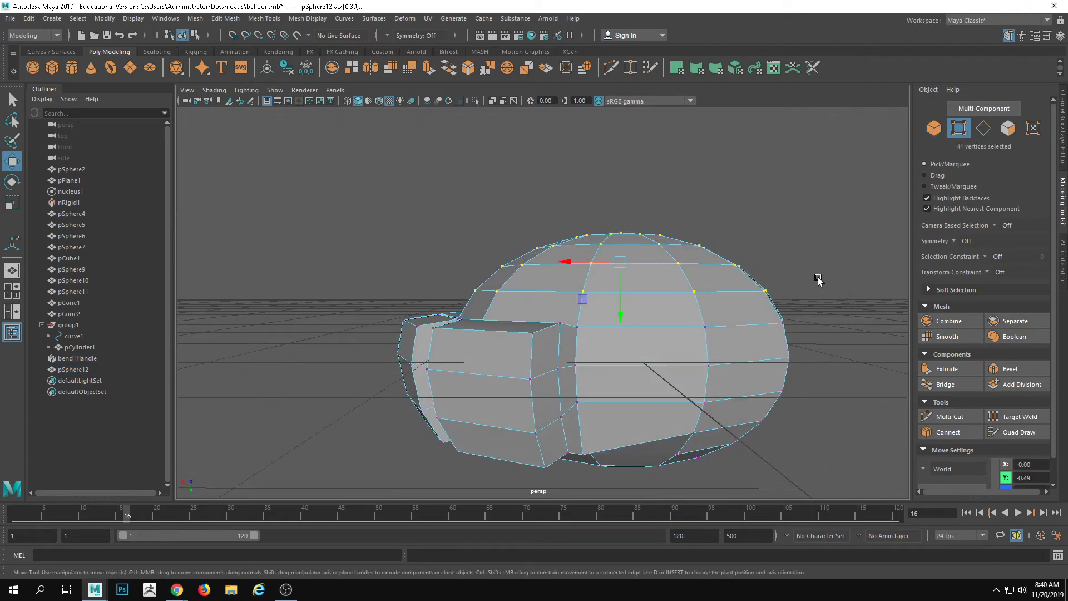
pyautogui.moveTo(623, 321); pyautogui.dragTo(622, 355)
pyautogui.keyDown('alt'); pyautogui.moveTo(622, 355); pyautogui.dragTo(639, 483); pyautogui.keyUp('alt')
# Step: Examine the flattened paw and its toes, comparing the smooth preview with the unsmoothed mesh
pyautogui.click(657, 350)
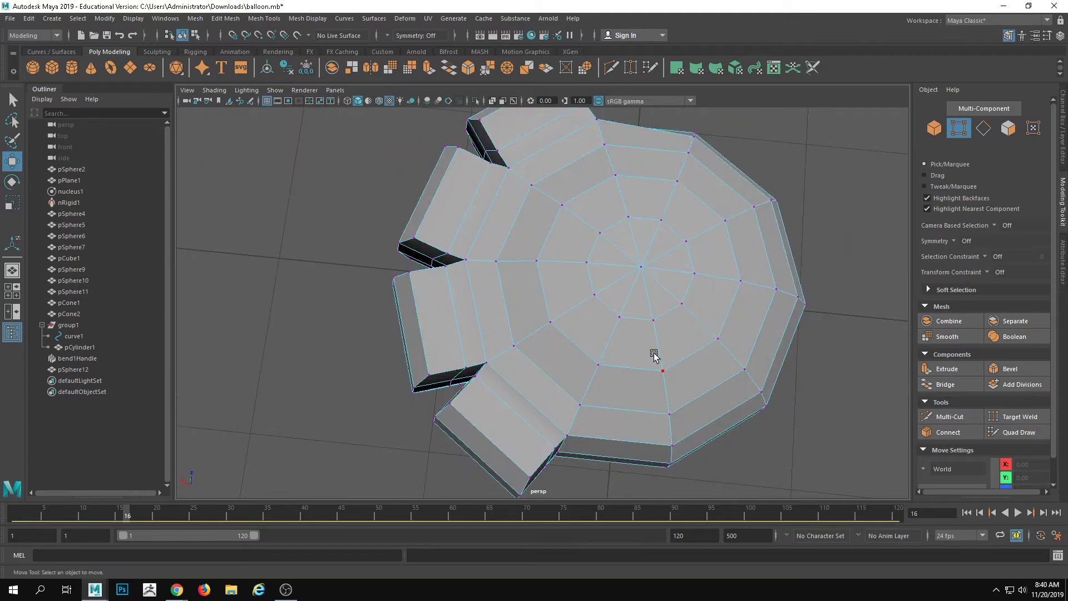
pyautogui.moveTo(562, 345)
pyautogui.keyDown('alt'); pyautogui.mouseDown()
pyautogui.moveTo(586, 310)
pyautogui.moveTo(559, 328)
pyautogui.mouseUp(); pyautogui.keyUp('alt')
pyautogui.keyDown('alt'); pyautogui.moveTo(559, 328); pyautogui.dragTo(475, 291, button='right'); pyautogui.keyUp('alt')
pyautogui.keyDown('alt'); pyautogui.moveTo(505, 301); pyautogui.dragTo(555, 237); pyautogui.keyUp('alt')
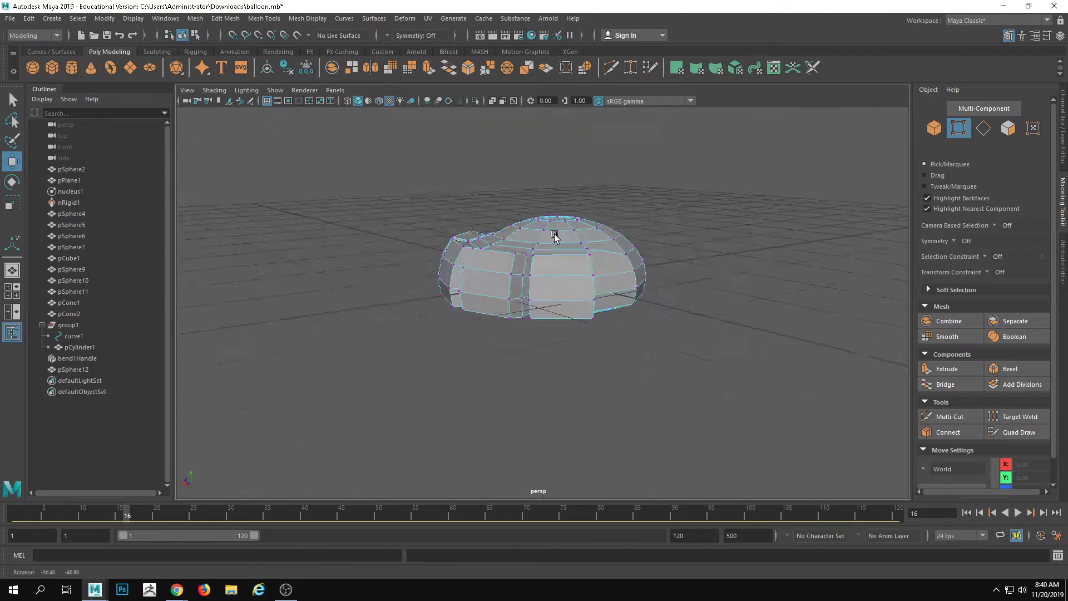
pyautogui.keyDown('alt'); pyautogui.moveTo(555, 237); pyautogui.dragTo(649, 285, button='right'); pyautogui.keyUp('alt')
pyautogui.keyDown('alt'); pyautogui.moveTo(649, 285); pyautogui.dragTo(702, 321); pyautogui.keyUp('alt')
pyautogui.keyDown('alt'); pyautogui.moveTo(616, 315); pyautogui.dragTo(577, 246); pyautogui.keyUp('alt')
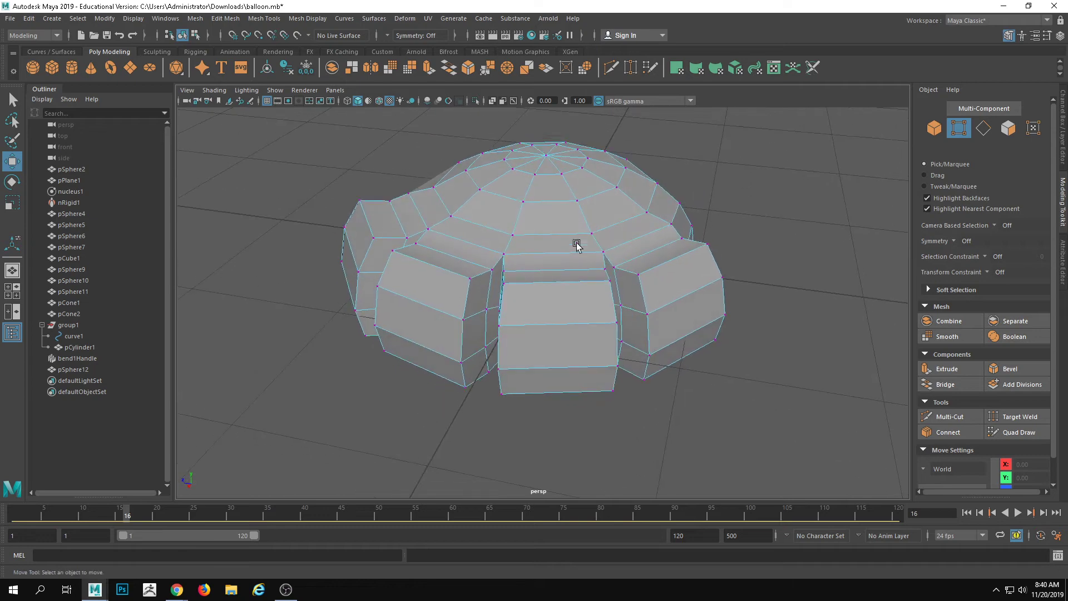
pyautogui.press('3')
pyautogui.keyDown('alt'); pyautogui.moveTo(792, 342); pyautogui.dragTo(590, 334); pyautogui.keyUp('alt')
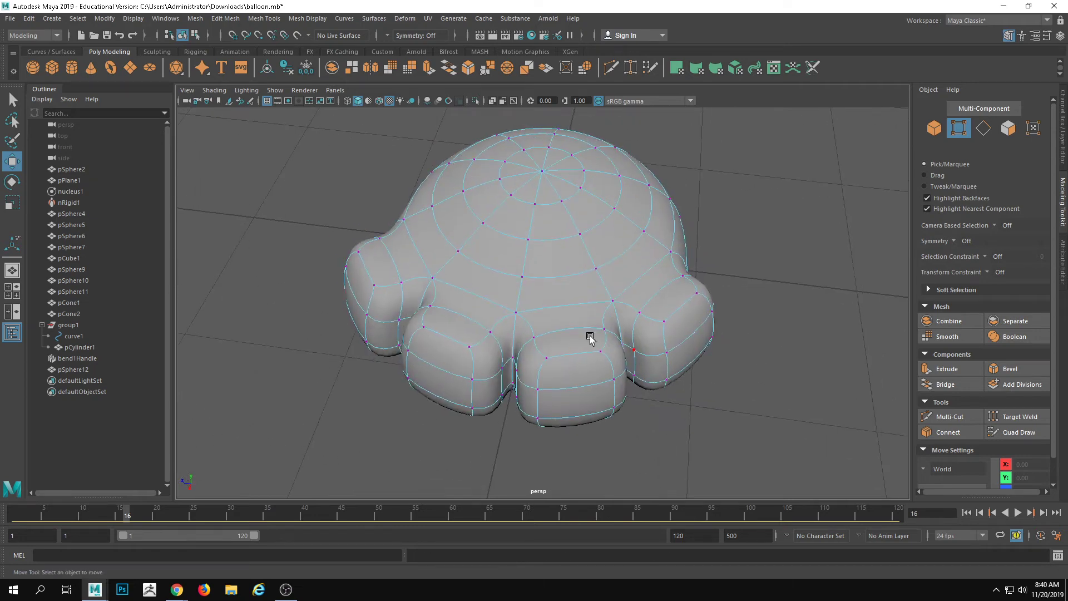
pyautogui.press('1')
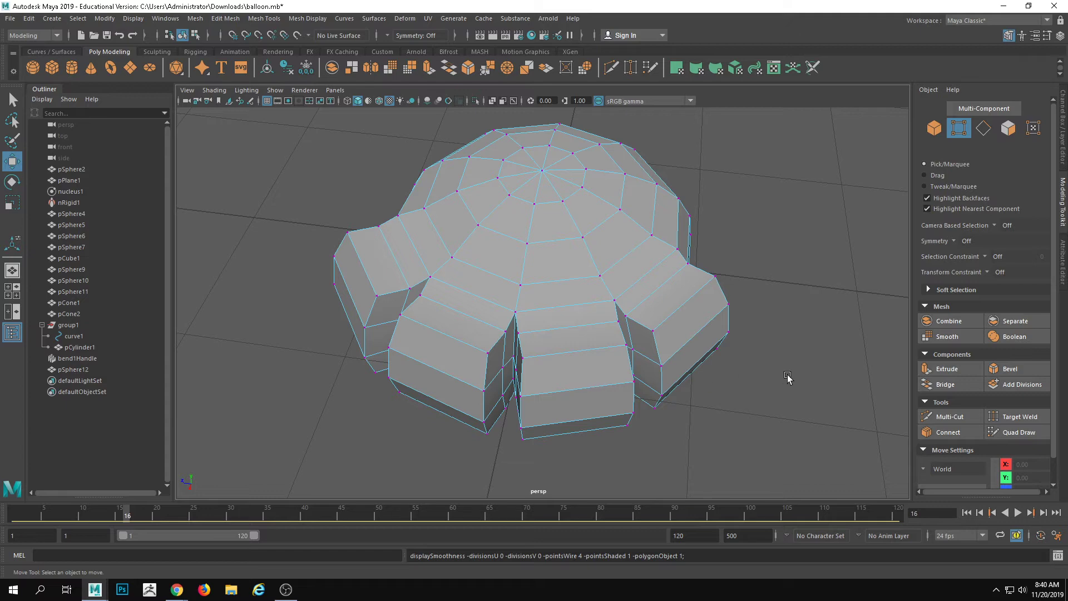
pyautogui.press('3')
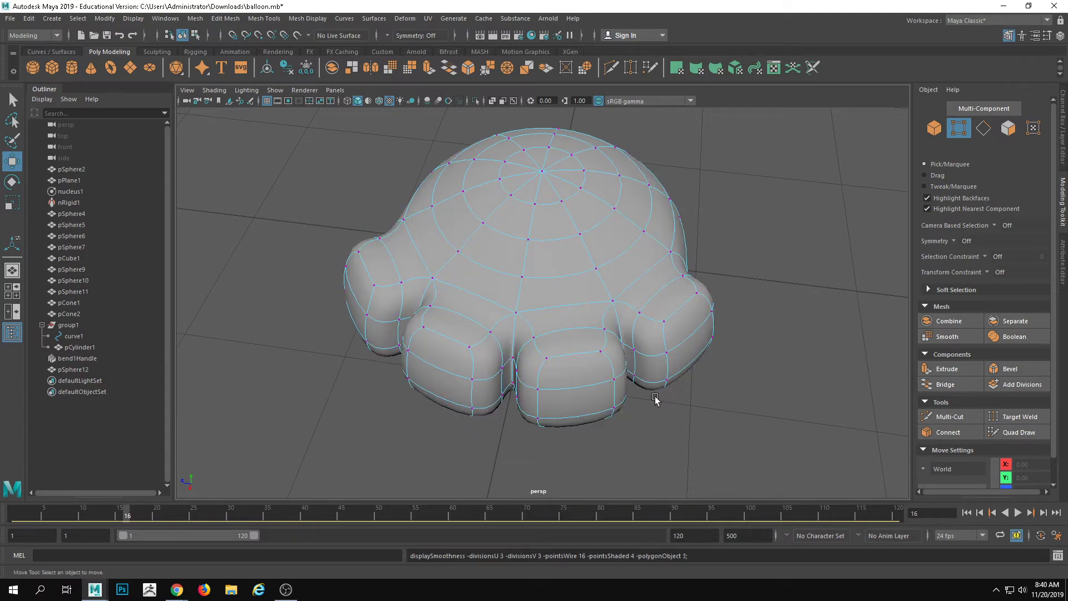
pyautogui.press('1')
# Step: Insert an edge loop down the middle of each toe with Multi-Cut and show the mesh in smooth preview
pyautogui.press('F8')
pyautogui.click(975, 420)
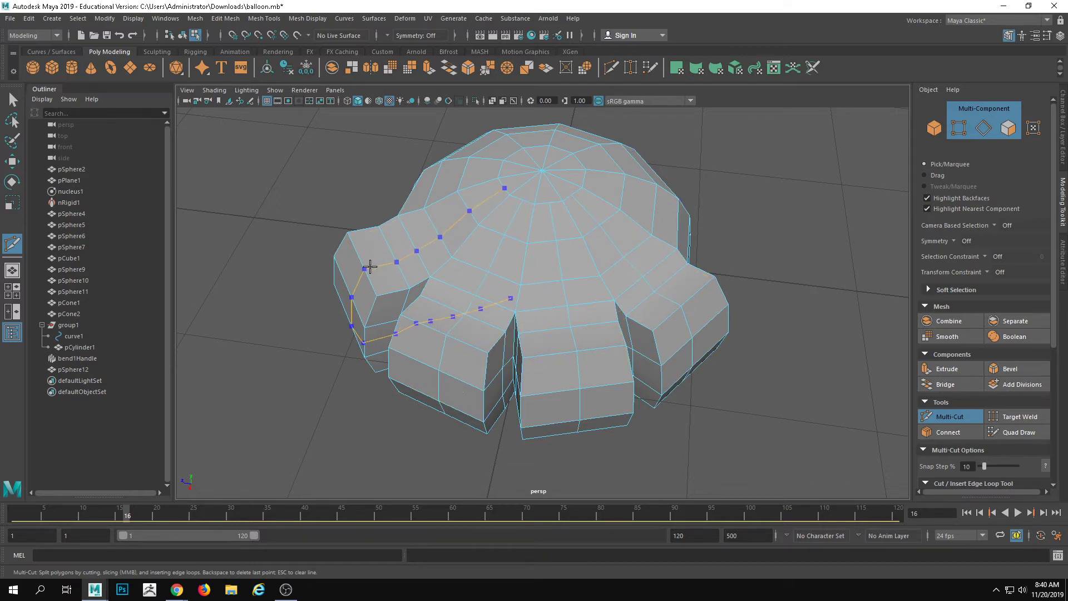
pyautogui.press('F8')
pyautogui.press('3')
pyautogui.keyDown('alt'); pyautogui.moveTo(702, 384); pyautogui.dragTo(698, 206); pyautogui.keyUp('alt')
# Step: Try to scale the full middle edge loops running over the toes and body
pyautogui.moveTo(537, 188); pyautogui.dragTo(537, 188, button='right')
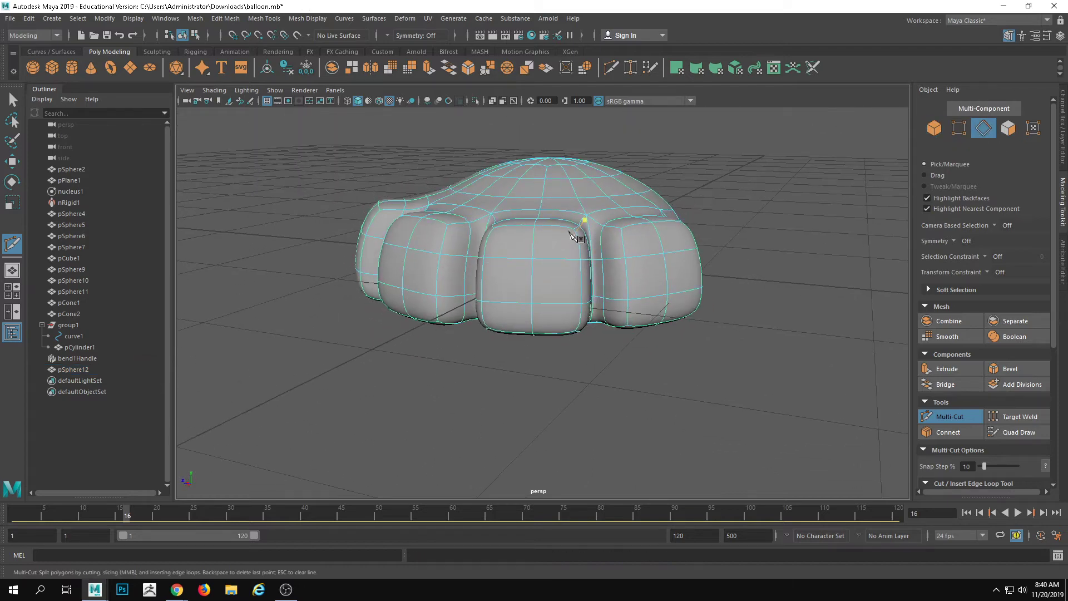
pyautogui.press('w')
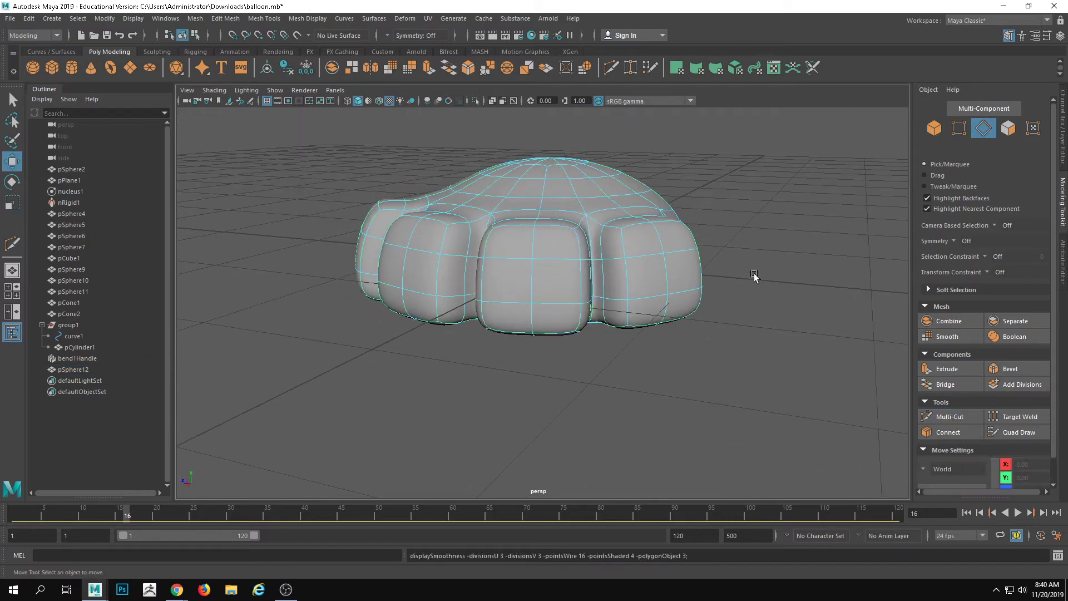
pyautogui.doubleClick(542, 203)
pyautogui.keyDown('alt'); pyautogui.moveTo(543, 204); pyautogui.dragTo(619, 246); pyautogui.keyUp('alt')
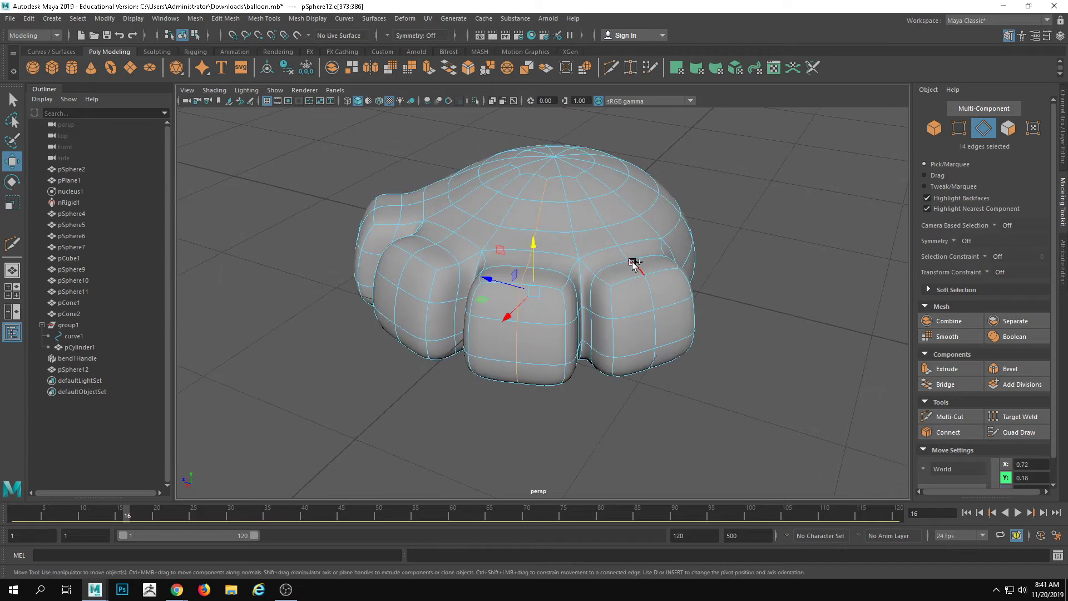
pyautogui.keyDown('shift'); pyautogui.doubleClick(438, 200); pyautogui.keyUp('shift')
pyautogui.press('r')
pyautogui.moveTo(496, 234); pyautogui.dragTo(741, 240)
pyautogui.click(741, 241)
pyautogui.keyDown('alt'); pyautogui.moveTo(663, 258); pyautogui.dragTo(522, 203); pyautogui.keyUp('alt')
pyautogui.keyDown('alt'); pyautogui.moveTo(595, 181); pyautogui.dragTo(568, 225); pyautogui.keyUp('alt')
pyautogui.moveTo(544, 238); pyautogui.dragTo(650, 163, button='right')
pyautogui.press('1')
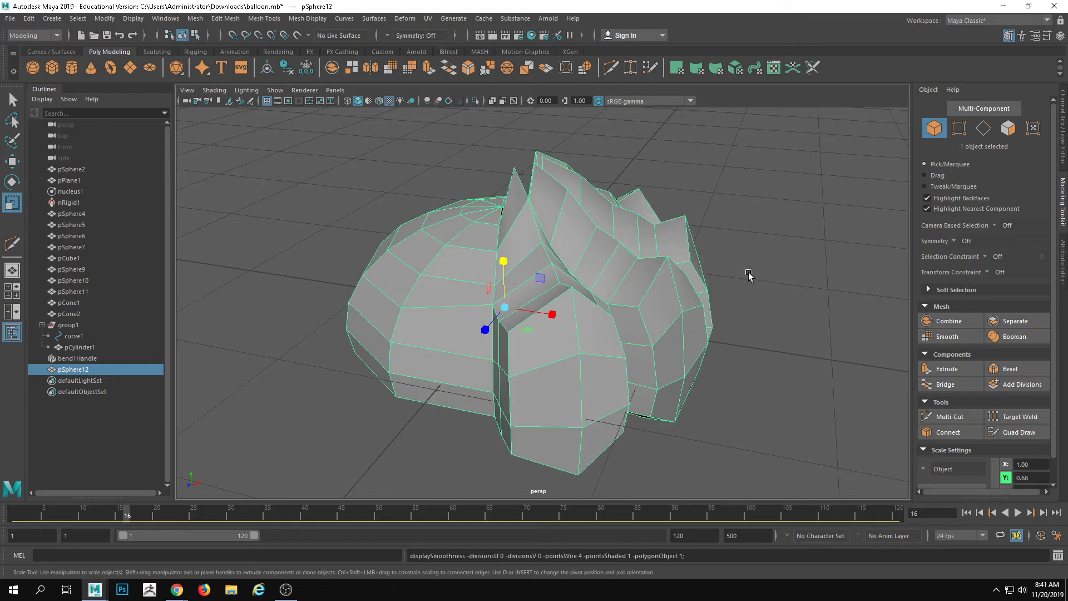
pyautogui.keyDown('alt'); pyautogui.moveTo(749, 274); pyautogui.dragTo(678, 183); pyautogui.keyUp('alt')
pyautogui.moveTo(676, 184); pyautogui.dragTo(560, 157, button='right')
pyautogui.keyDown('alt'); pyautogui.moveTo(558, 155); pyautogui.dragTo(634, 181); pyautogui.keyUp('alt')
# Step: Undo the scaling of the toe edge loops
pyautogui.hotkey('ctrl', 'z')
pyautogui.hotkey('ctrl', 'z')
pyautogui.hotkey('ctrl', 'z')
pyautogui.hotkey('ctrl', 'z')
pyautogui.keyDown('alt'); pyautogui.moveTo(401, 292); pyautogui.dragTo(520, 229); pyautogui.keyUp('alt')
pyautogui.keyDown('alt'); pyautogui.moveTo(773, 403); pyautogui.dragTo(682, 334, button='middle'); pyautogui.keyUp('alt')
pyautogui.keyDown('alt'); pyautogui.moveTo(682, 334); pyautogui.dragTo(651, 344); pyautogui.keyUp('alt')
pyautogui.click(648, 392)
pyautogui.keyDown('alt'); pyautogui.moveTo(552, 244); pyautogui.dragTo(564, 370); pyautogui.keyUp('alt')
# Step: Select the five middle edges around each of the four toes and scale them up slightly along Y
pyautogui.moveTo(565, 387); pyautogui.dragTo(561, 345, button='right')
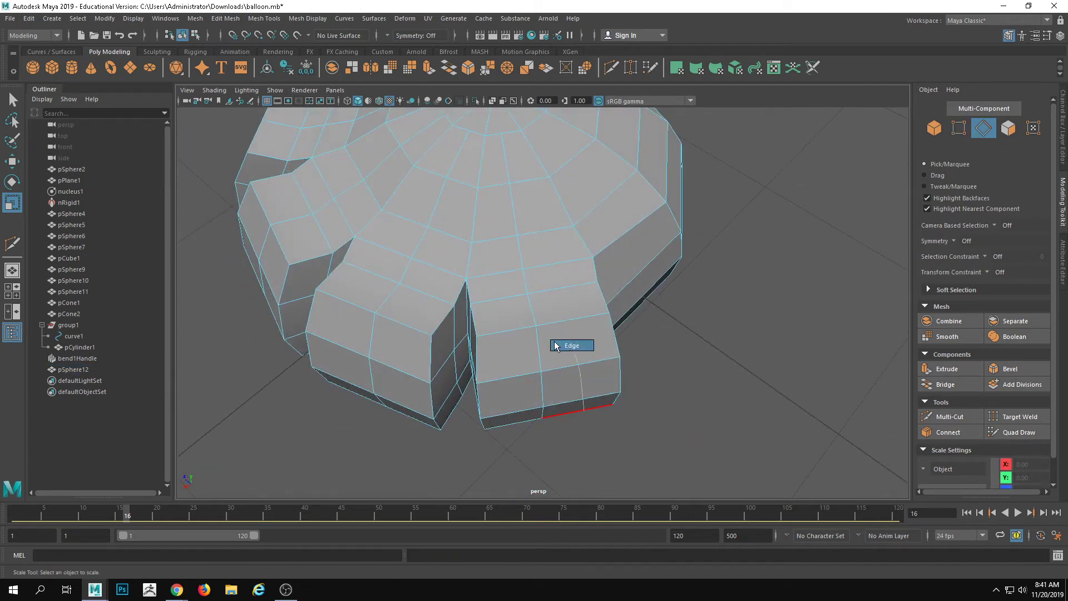
pyautogui.click(531, 312)
pyautogui.keyDown('alt'); pyautogui.moveTo(549, 402); pyautogui.dragTo(773, 316); pyautogui.keyUp('alt')
pyautogui.click(773, 317)
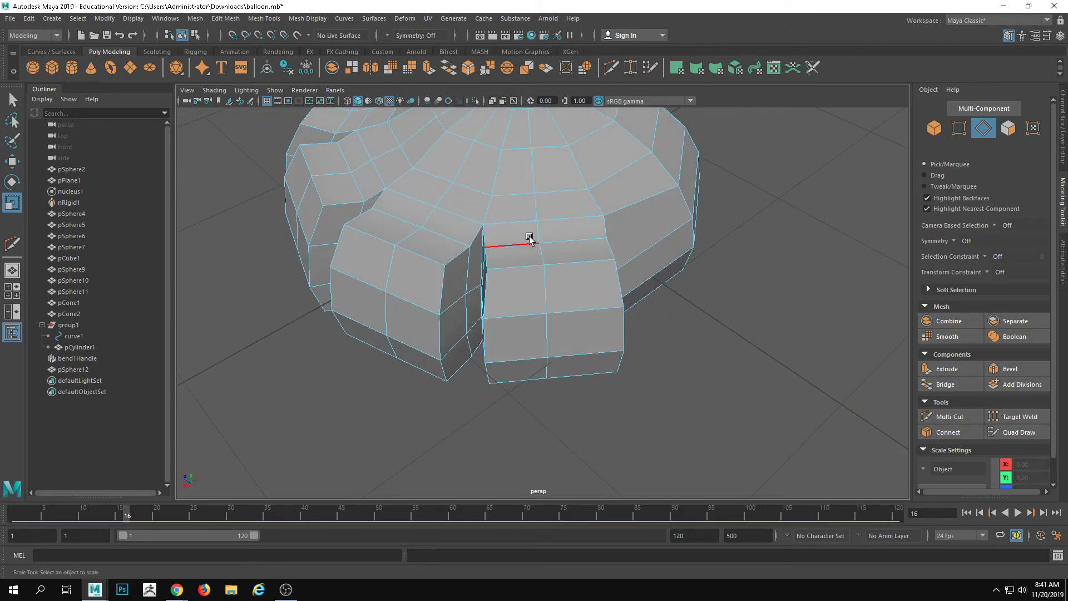
pyautogui.keyDown('alt'); pyautogui.moveTo(541, 257); pyautogui.dragTo(548, 192); pyautogui.keyUp('alt')
pyautogui.keyDown('shift'); pyautogui.doubleClick(536, 218); pyautogui.keyUp('shift')
pyautogui.keyDown('alt'); pyautogui.moveTo(536, 219); pyautogui.dragTo(639, 251, button='middle'); pyautogui.keyUp('alt')
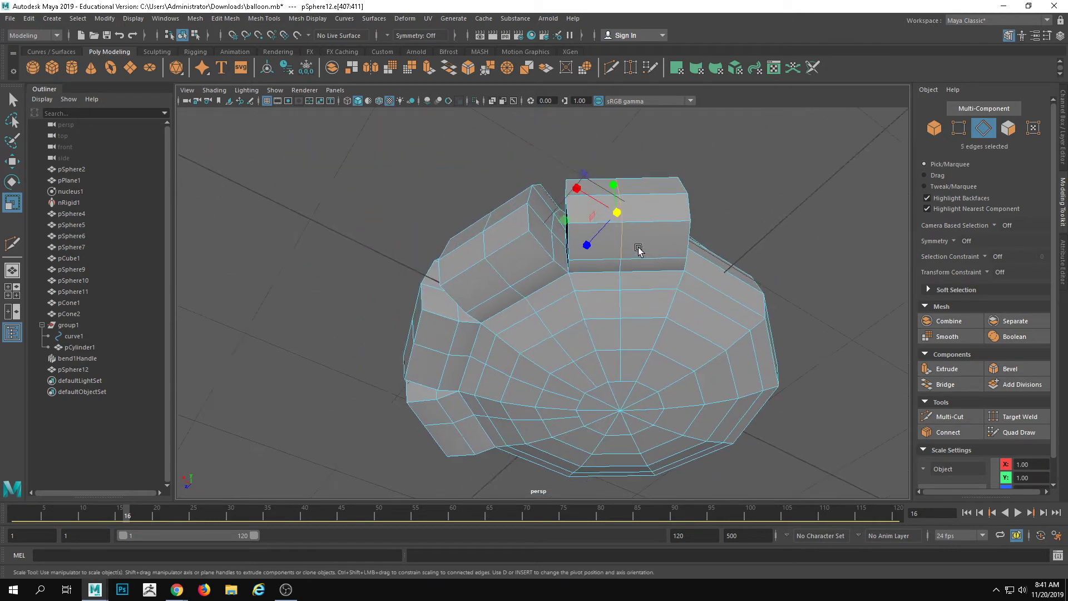
pyautogui.keyDown('shift'); pyautogui.click(501, 275); pyautogui.keyUp('shift')
pyautogui.keyDown('alt'); pyautogui.moveTo(501, 274); pyautogui.dragTo(530, 315); pyautogui.keyUp('alt')
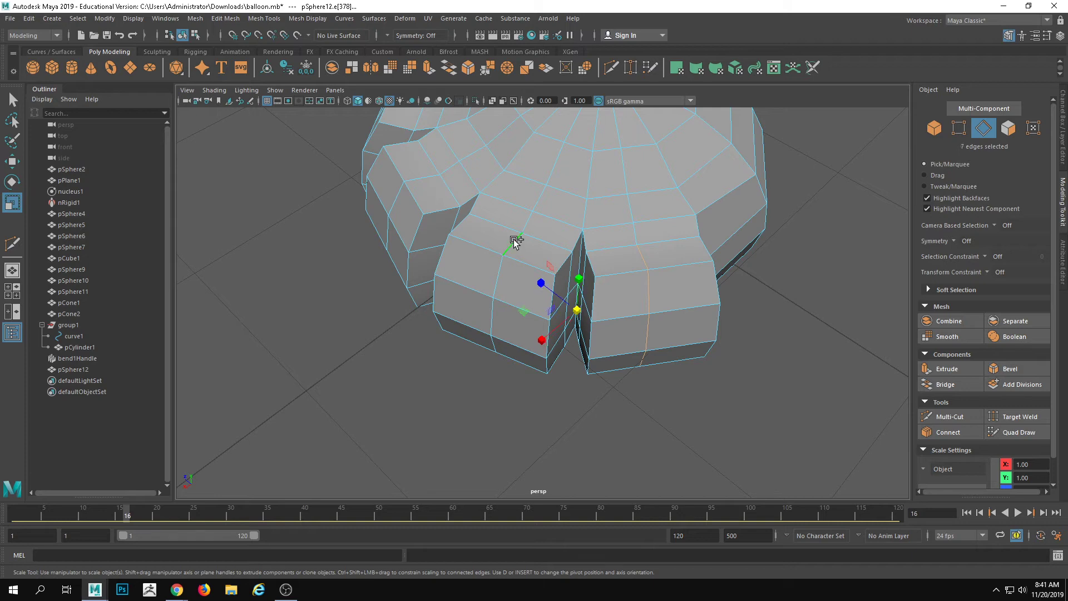
pyautogui.keyDown('alt'); pyautogui.moveTo(393, 249); pyautogui.dragTo(437, 291); pyautogui.keyUp('alt')
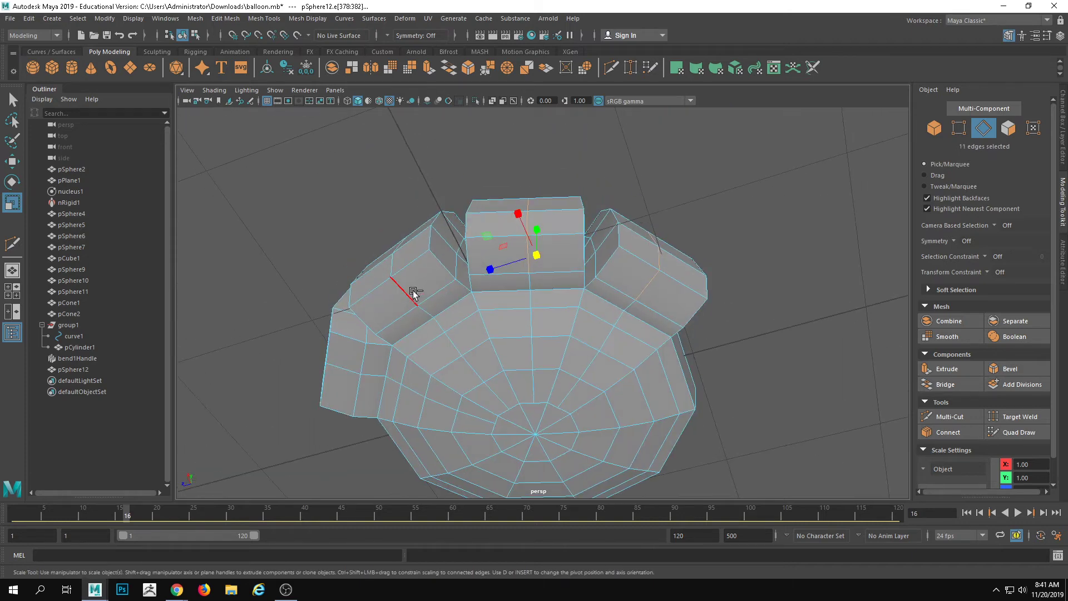
pyautogui.keyDown('shift'); pyautogui.doubleClick(412, 290); pyautogui.keyUp('shift')
pyautogui.keyDown('shift'); pyautogui.click(340, 365); pyautogui.keyUp('shift')
pyautogui.keyDown('alt'); pyautogui.moveTo(369, 272); pyautogui.dragTo(365, 207); pyautogui.keyUp('alt')
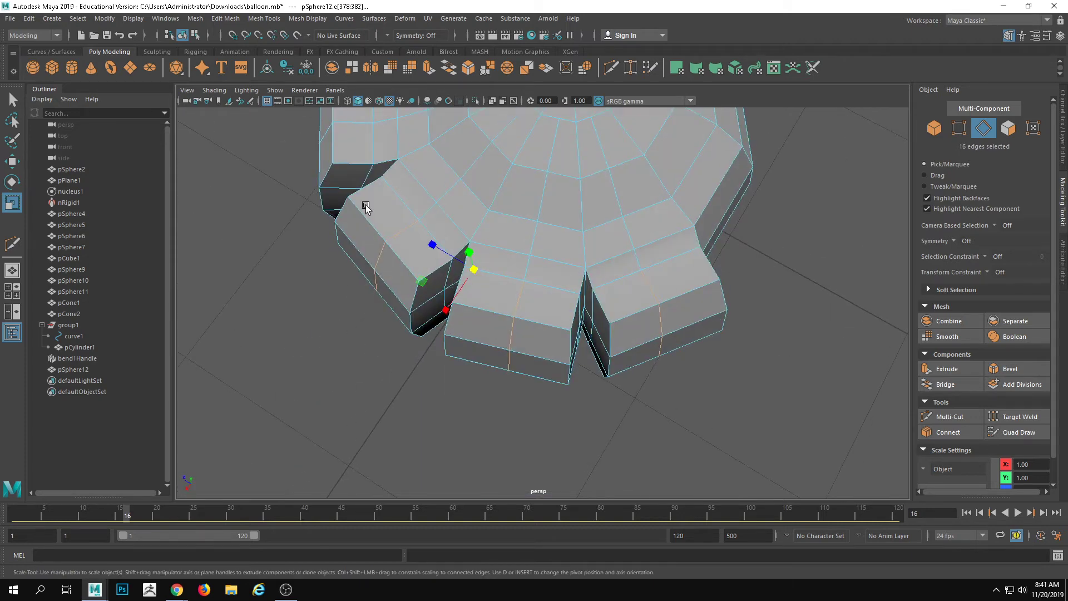
pyautogui.keyDown('shift'); pyautogui.doubleClick(355, 130); pyautogui.keyUp('shift')
pyautogui.keyDown('alt'); pyautogui.moveTo(397, 181); pyautogui.dragTo(413, 268, button='middle'); pyautogui.keyUp('alt')
pyautogui.keyDown('alt'); pyautogui.moveTo(412, 269); pyautogui.dragTo(461, 190); pyautogui.keyUp('alt')
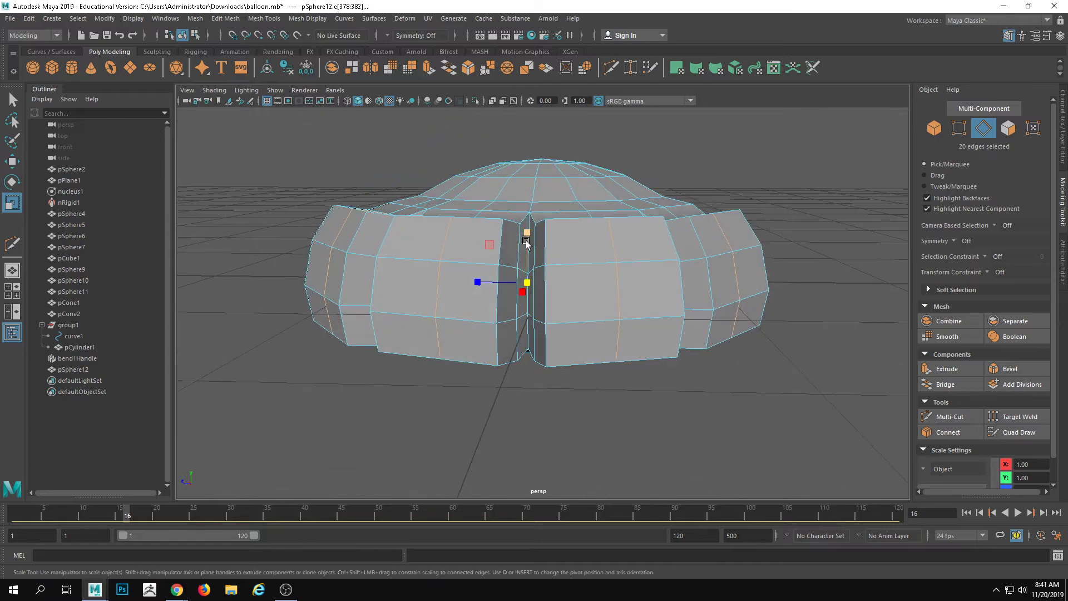
pyautogui.moveTo(525, 232); pyautogui.dragTo(523, 219)
# Step: Examine the rounded toes in smooth preview, then return to the unsmoothed mesh and inspect its underside
pyautogui.moveTo(651, 214); pyautogui.dragTo(733, 169, button='right')
pyautogui.press('3')
pyautogui.click(803, 204)
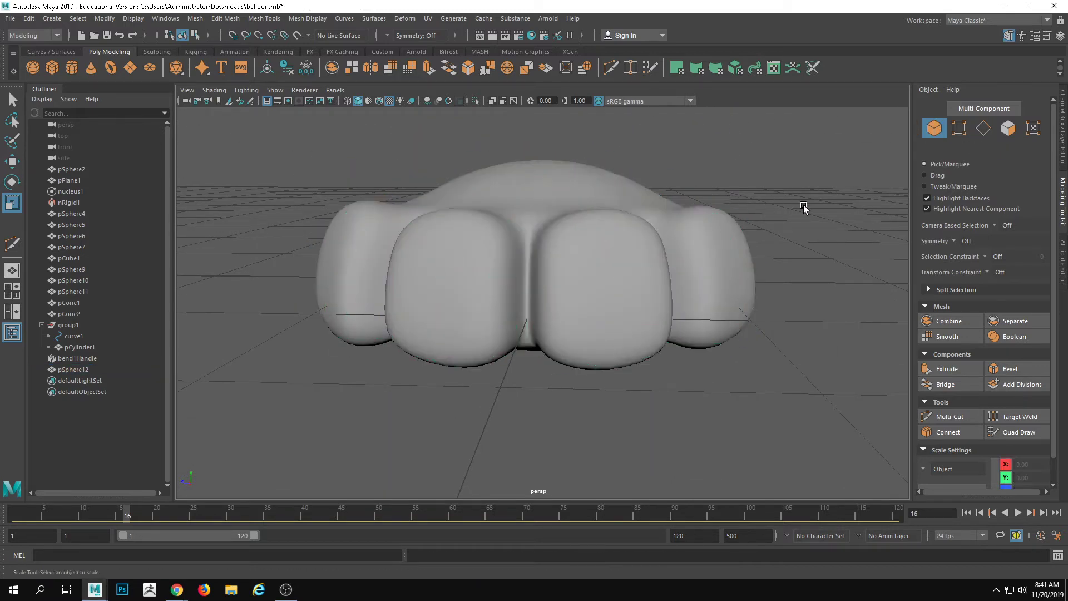
pyautogui.keyDown('alt'); pyautogui.moveTo(809, 187); pyautogui.dragTo(561, 308); pyautogui.keyUp('alt')
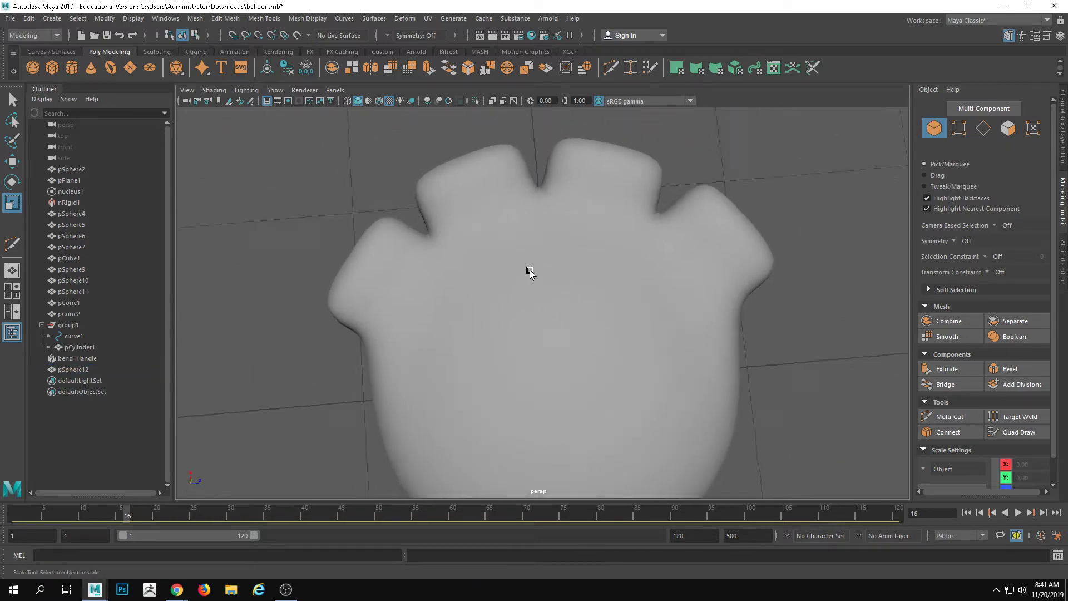
pyautogui.keyDown('alt'); pyautogui.moveTo(529, 269); pyautogui.dragTo(603, 306); pyautogui.keyUp('alt')
pyautogui.click(568, 234)
pyautogui.press('1')
pyautogui.keyDown('alt'); pyautogui.moveTo(523, 318); pyautogui.dragTo(560, 281); pyautogui.keyUp('alt')
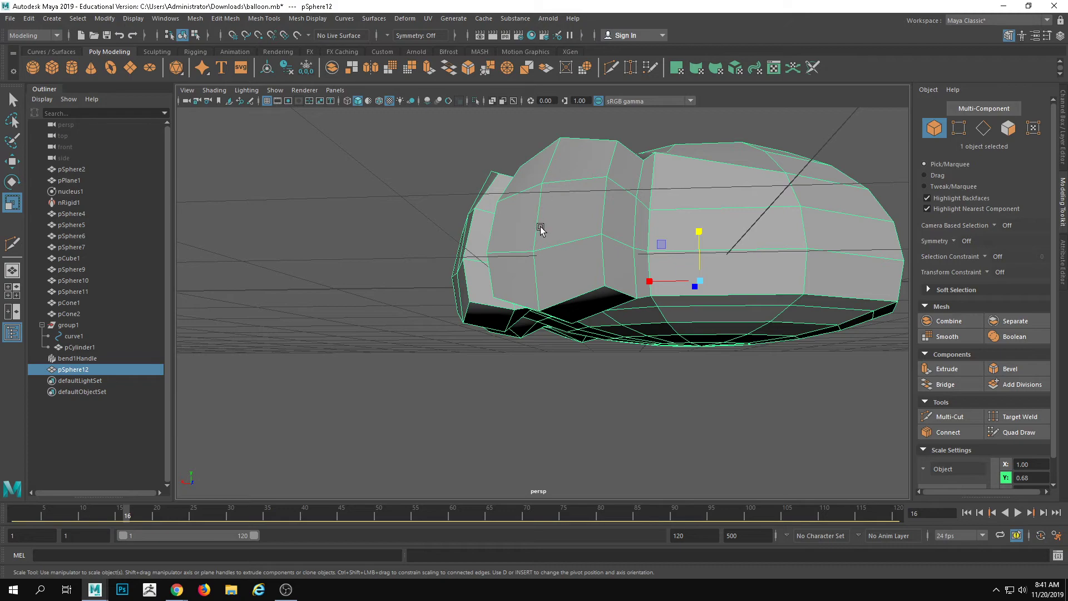
# Step: Select the pair of upper front faces on two neighbouring toes in turn and pull each pair outward to push out the toe tips
pyautogui.keyDown('alt'); pyautogui.moveTo(542, 228); pyautogui.dragTo(499, 389); pyautogui.keyUp('alt')
pyautogui.press('F11')
pyautogui.click(439, 298)
pyautogui.keyDown('alt'); pyautogui.moveTo(439, 297); pyautogui.dragTo(439, 318); pyautogui.keyUp('alt')
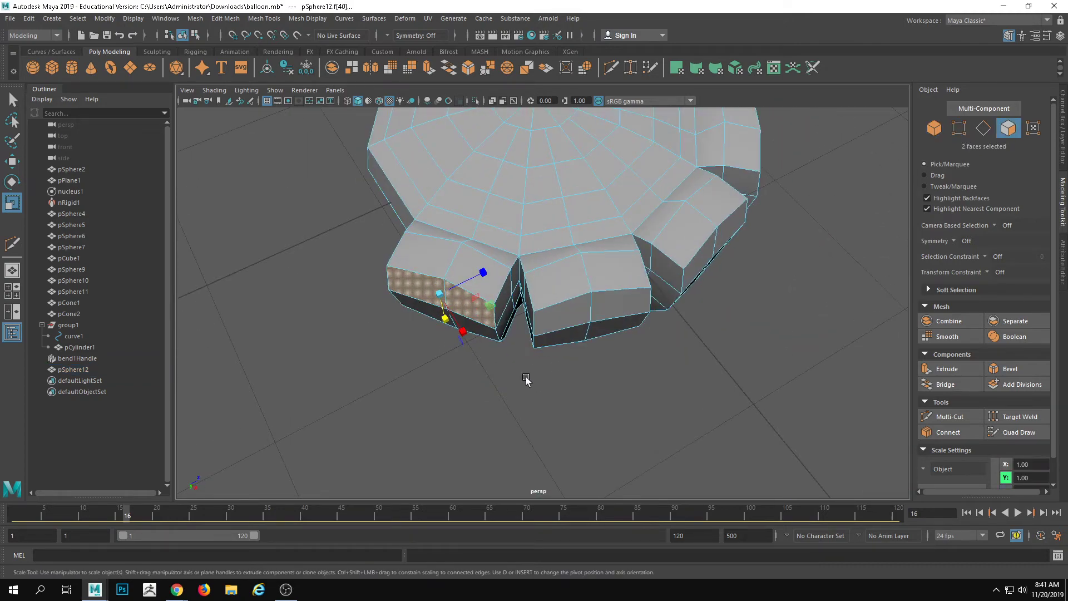
pyautogui.press('w')
pyautogui.keyDown('shift'); pyautogui.click(439, 321); pyautogui.keyUp('shift')
pyautogui.click(557, 334)
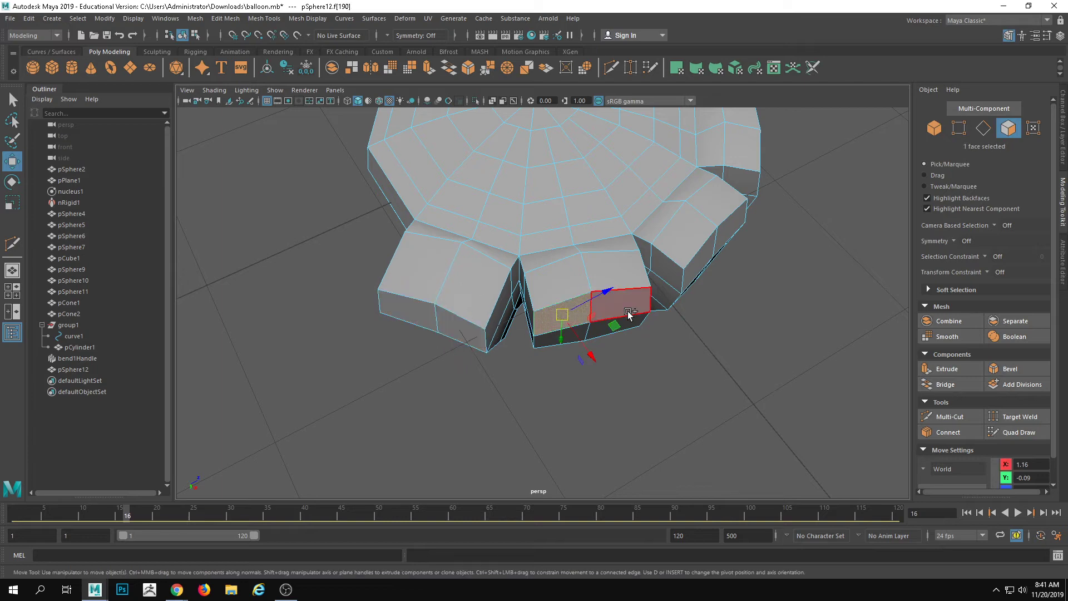
pyautogui.keyDown('shift'); pyautogui.click(623, 337); pyautogui.keyUp('shift')
# Step: Pull the upper front face pairs of the remaining two toes outward to match the others
pyautogui.click(702, 263)
pyautogui.keyDown('alt'); pyautogui.moveTo(734, 273); pyautogui.dragTo(682, 289); pyautogui.keyUp('alt')
pyautogui.keyDown('shift'); pyautogui.click(753, 336); pyautogui.keyUp('shift')
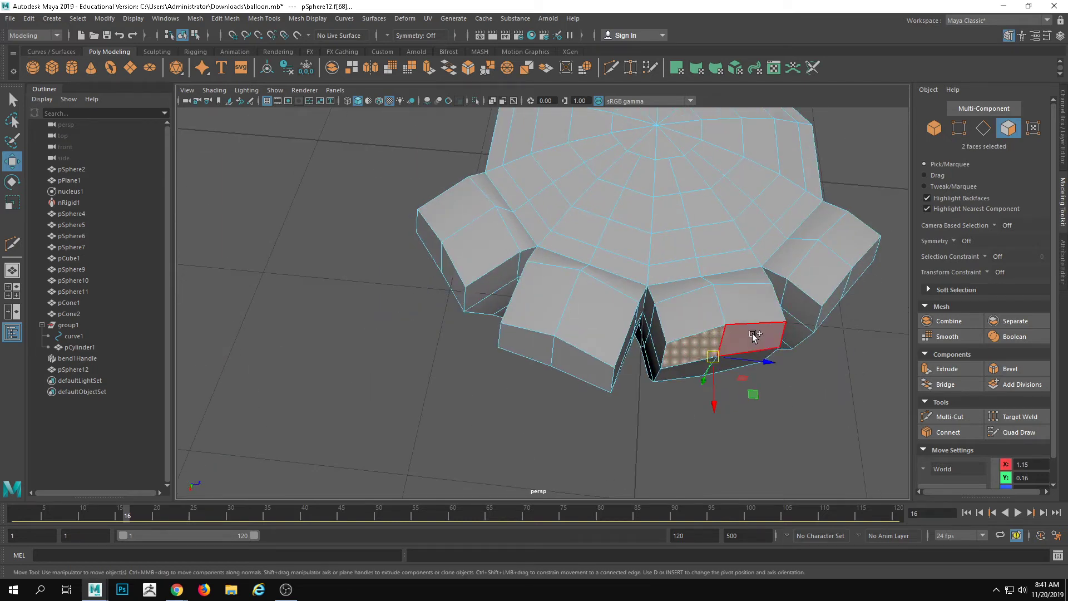
pyautogui.keyDown('alt'); pyautogui.moveTo(739, 365); pyautogui.dragTo(564, 382); pyautogui.keyUp('alt')
pyautogui.hotkey('ctrl', 'z')
pyautogui.keyDown('alt'); pyautogui.moveTo(593, 324); pyautogui.dragTo(581, 371); pyautogui.keyUp('alt')
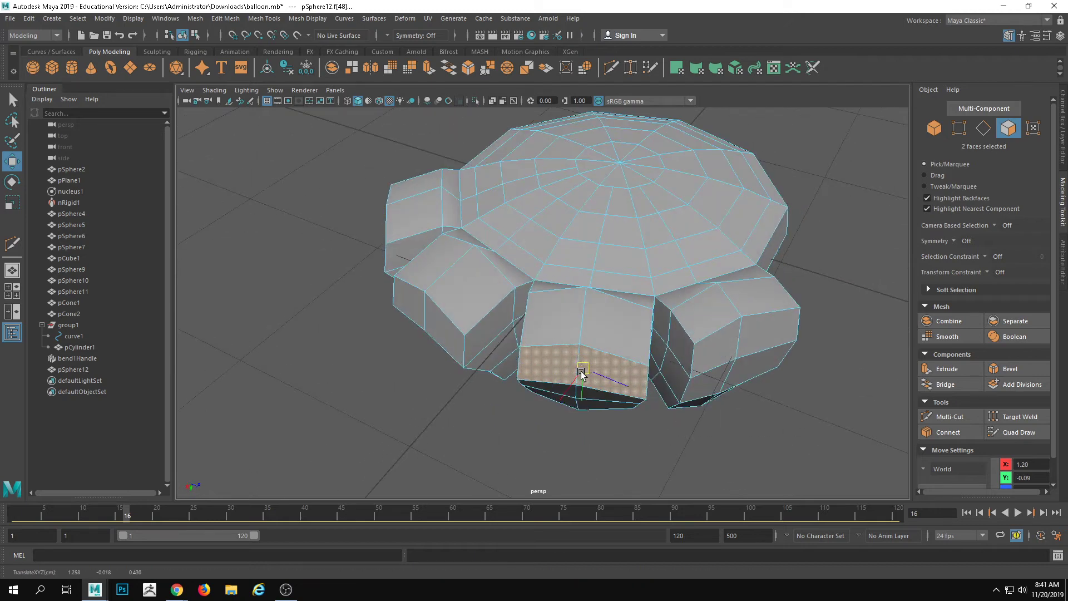
pyautogui.click(710, 363)
pyautogui.keyDown('shift'); pyautogui.click(768, 347); pyautogui.keyUp('shift')
pyautogui.moveTo(747, 340); pyautogui.dragTo(768, 379)
# Step: Examine the reshaped toes in smooth preview from several angles and return to the unsmoothed mesh
pyautogui.keyDown('alt'); pyautogui.moveTo(764, 374); pyautogui.dragTo(622, 303); pyautogui.keyUp('alt')
pyautogui.moveTo(622, 303); pyautogui.dragTo(684, 193, button='right')
pyautogui.press('3')
pyautogui.keyDown('alt'); pyautogui.moveTo(639, 329); pyautogui.dragTo(377, 342); pyautogui.keyUp('alt')
pyautogui.keyDown('alt'); pyautogui.moveTo(377, 342); pyautogui.dragTo(613, 286, button='right'); pyautogui.keyUp('alt')
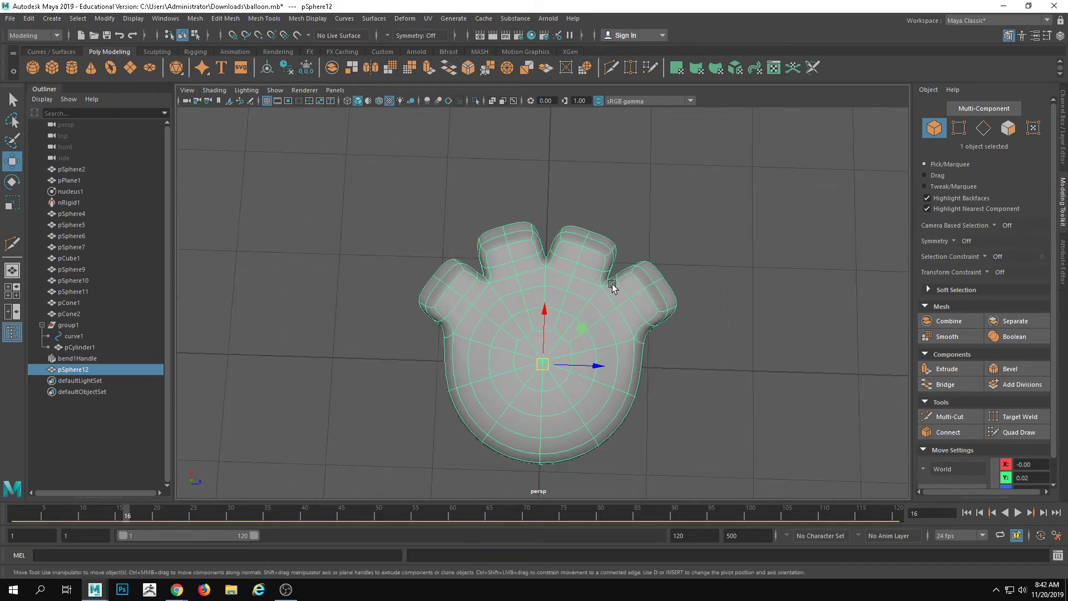
pyautogui.moveTo(680, 387)
pyautogui.keyDown('alt'); pyautogui.mouseDown()
pyautogui.moveTo(695, 401)
pyautogui.moveTo(673, 371)
pyautogui.mouseUp(); pyautogui.keyUp('alt')
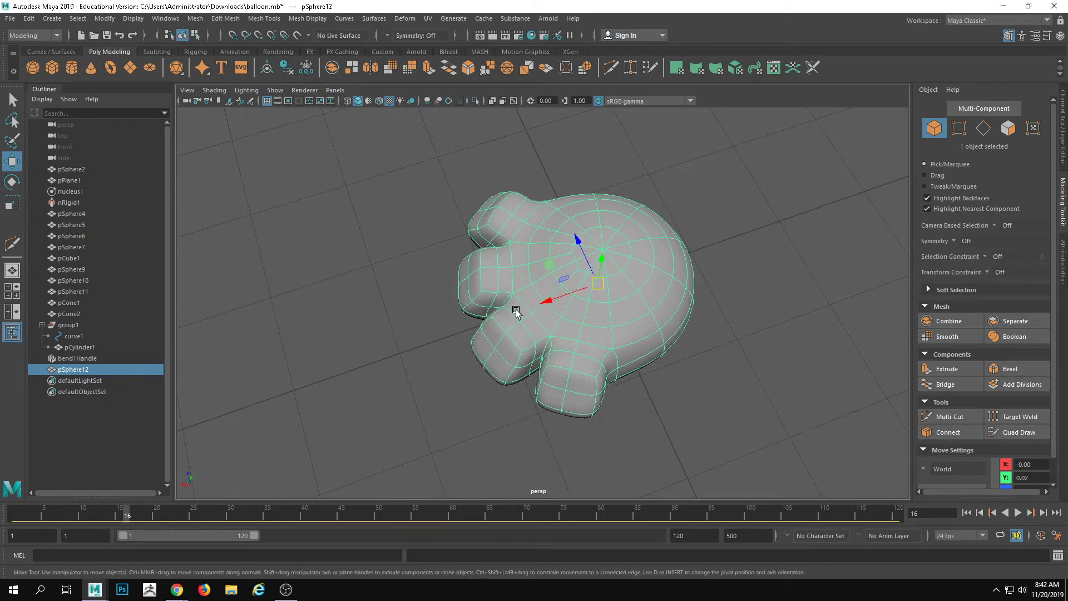
pyautogui.keyDown('alt'); pyautogui.moveTo(607, 338); pyautogui.dragTo(582, 310); pyautogui.keyUp('alt')
pyautogui.press('1')
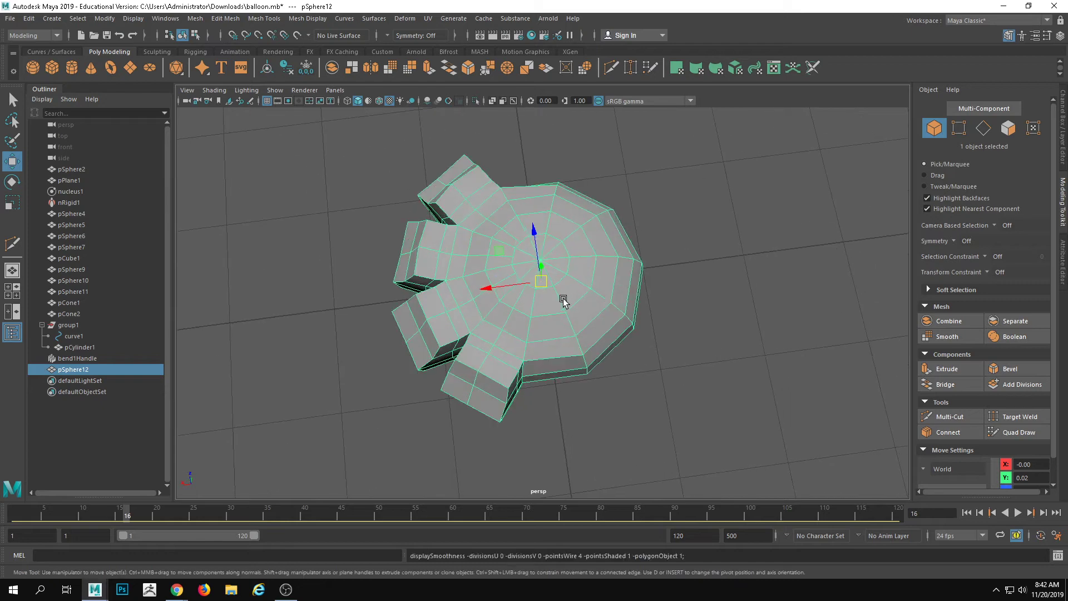
# Step: Select all faces of the rear part of the body opposite the toes, including those at the poles, and delete them
pyautogui.keyDown('alt'); pyautogui.moveTo(561, 299); pyautogui.dragTo(617, 300, button='right'); pyautogui.keyUp('alt')
pyautogui.keyDown('alt'); pyautogui.moveTo(603, 299); pyautogui.dragTo(547, 343, button='middle'); pyautogui.keyUp('alt')
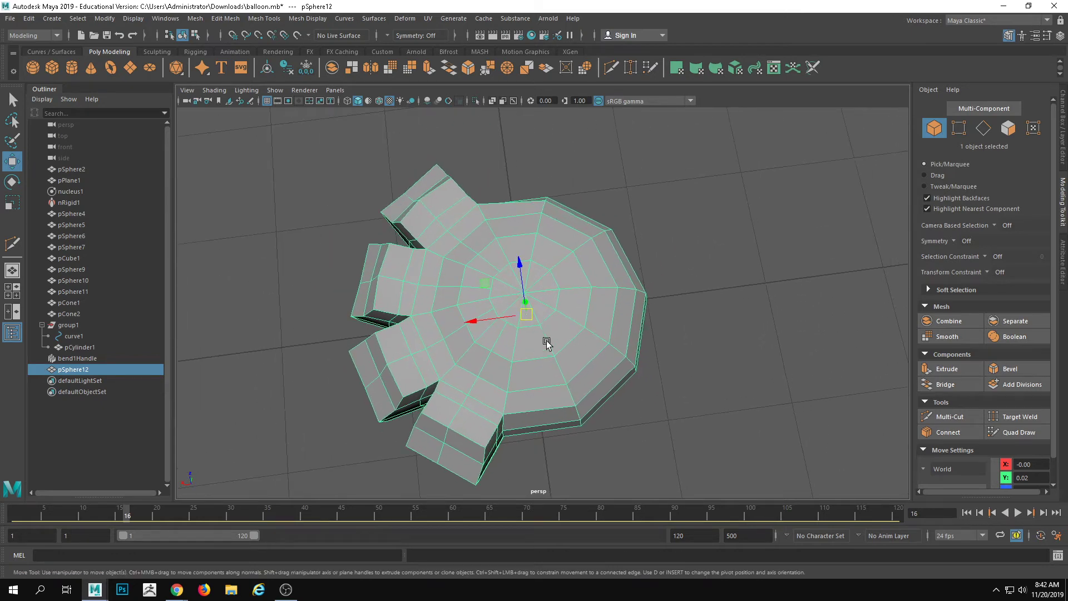
pyautogui.keyDown('alt'); pyautogui.moveTo(579, 323); pyautogui.dragTo(573, 296); pyautogui.keyUp('alt')
pyautogui.keyDown('alt'); pyautogui.moveTo(572, 295); pyautogui.dragTo(672, 303, button='right'); pyautogui.keyUp('alt')
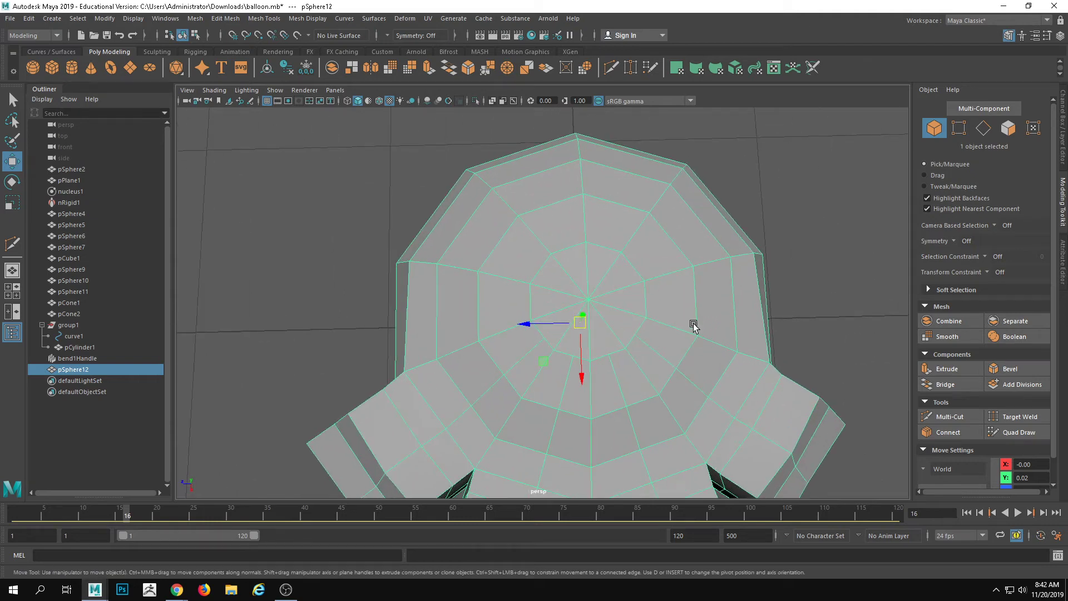
pyautogui.keyDown('alt'); pyautogui.moveTo(694, 265); pyautogui.dragTo(612, 313, button='middle'); pyautogui.keyUp('alt')
pyautogui.moveTo(613, 312); pyautogui.dragTo(588, 220, button='right')
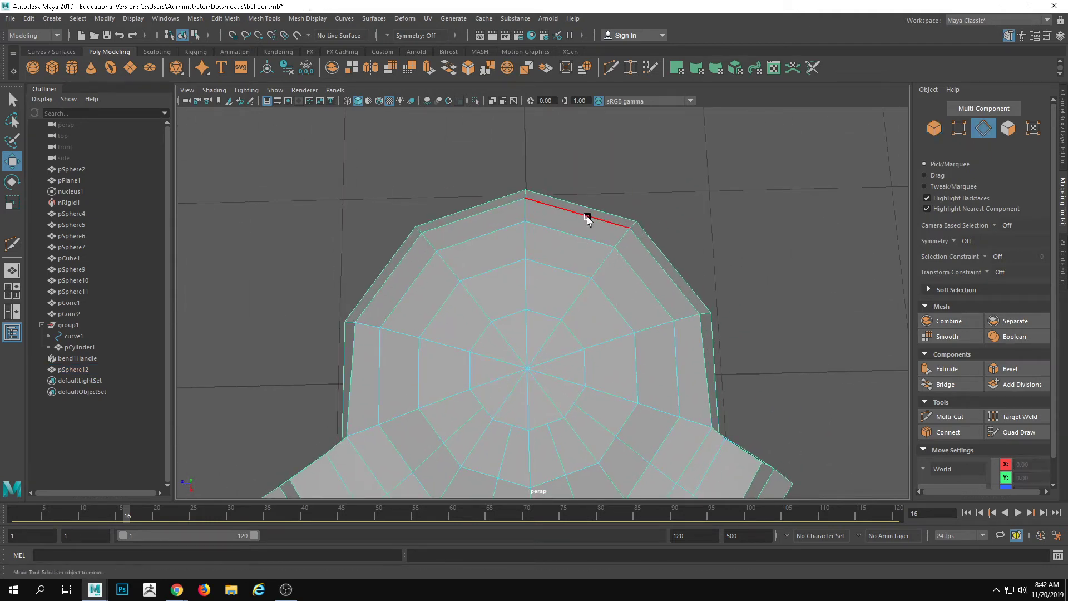
pyautogui.moveTo(308, 161); pyautogui.dragTo(769, 312)
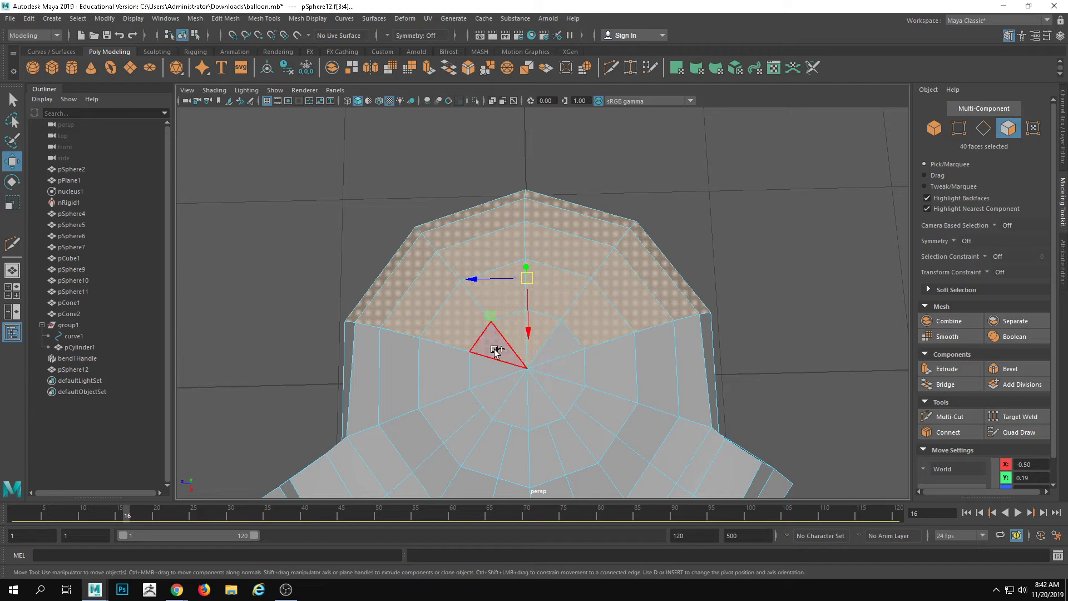
pyautogui.keyDown('shift'); pyautogui.click(618, 378); pyautogui.keyUp('shift')
pyautogui.keyDown('alt'); pyautogui.moveTo(619, 379); pyautogui.dragTo(556, 288); pyautogui.keyUp('alt')
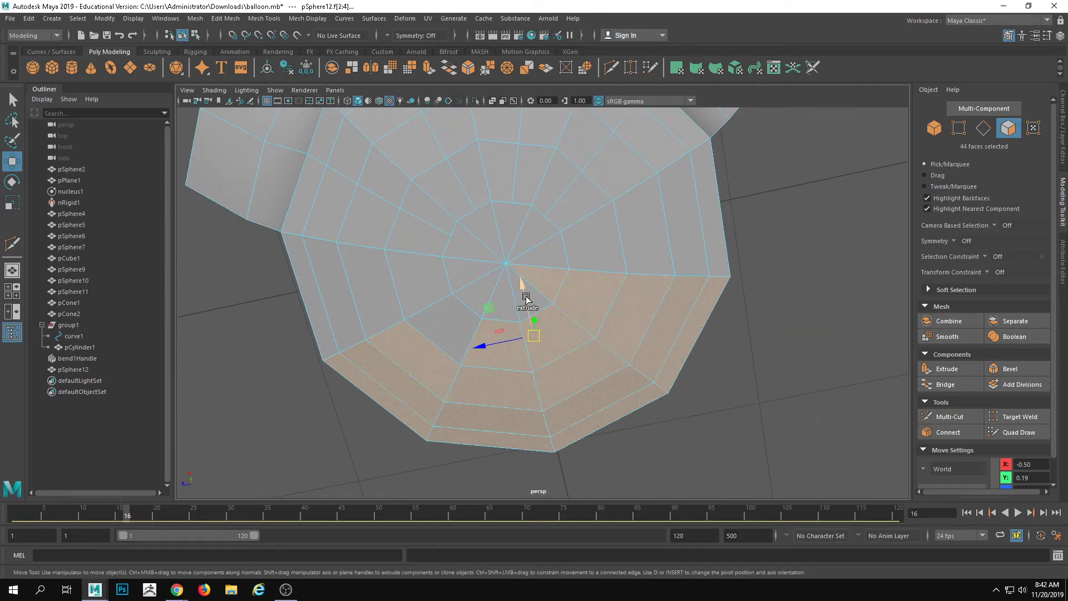
pyautogui.keyDown('shift'); pyautogui.click(498, 302); pyautogui.keyUp('shift')
pyautogui.keyDown('alt'); pyautogui.moveTo(501, 300); pyautogui.dragTo(535, 232); pyautogui.keyUp('alt')
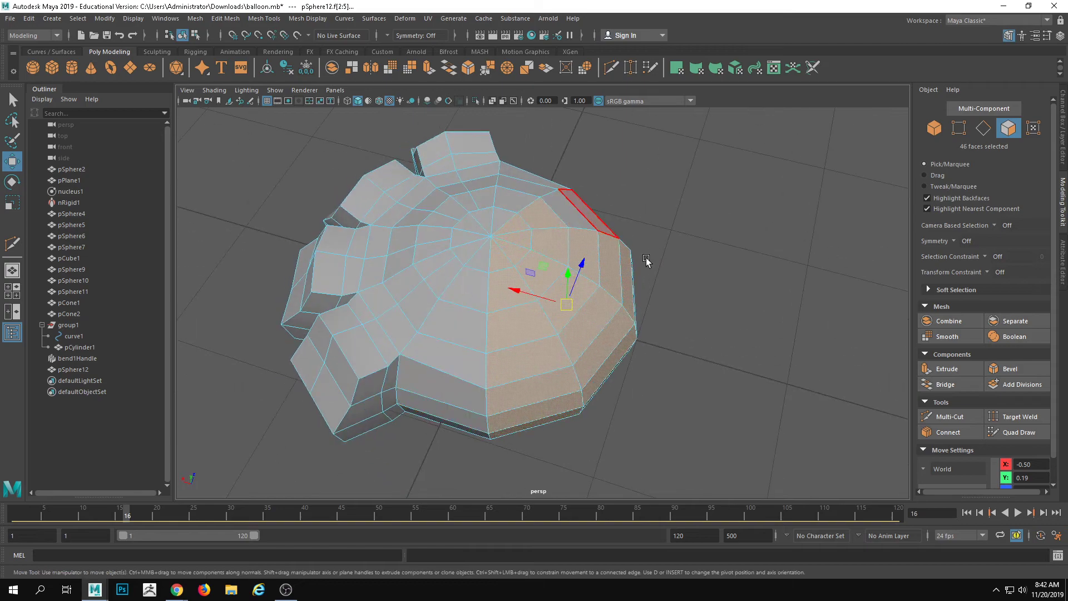
pyautogui.keyDown('alt'); pyautogui.moveTo(646, 260); pyautogui.dragTo(596, 210); pyautogui.keyUp('alt')
pyautogui.keyDown('shift'); pyautogui.click(651, 285); pyautogui.keyUp('shift')
pyautogui.press('Delete')
# Step: Select the open border edge loop at the back, flatten it into one plane along X and move it backward to lengthen the paw
pyautogui.press('F10')
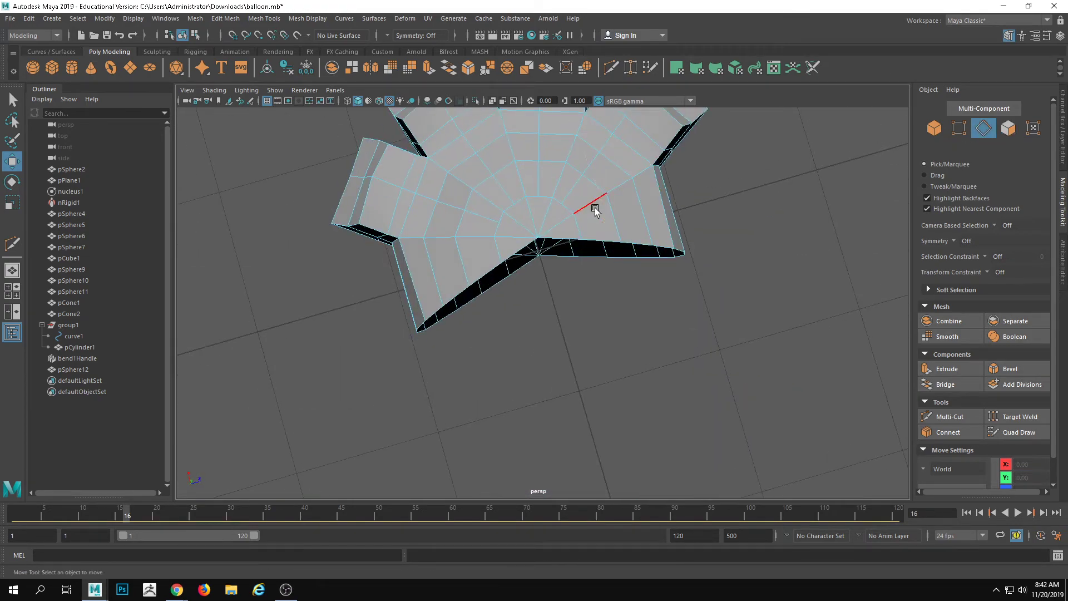
pyautogui.click(571, 240)
pyautogui.keyDown('alt'); pyautogui.moveTo(558, 309); pyautogui.dragTo(590, 339); pyautogui.keyUp('alt')
pyautogui.press('r')
pyautogui.moveTo(463, 298); pyautogui.dragTo(579, 313)
pyautogui.press('w')
pyautogui.moveTo(486, 331); pyautogui.dragTo(549, 331)
pyautogui.keyDown('alt'); pyautogui.moveTo(546, 332); pyautogui.dragTo(606, 381); pyautogui.keyUp('alt')
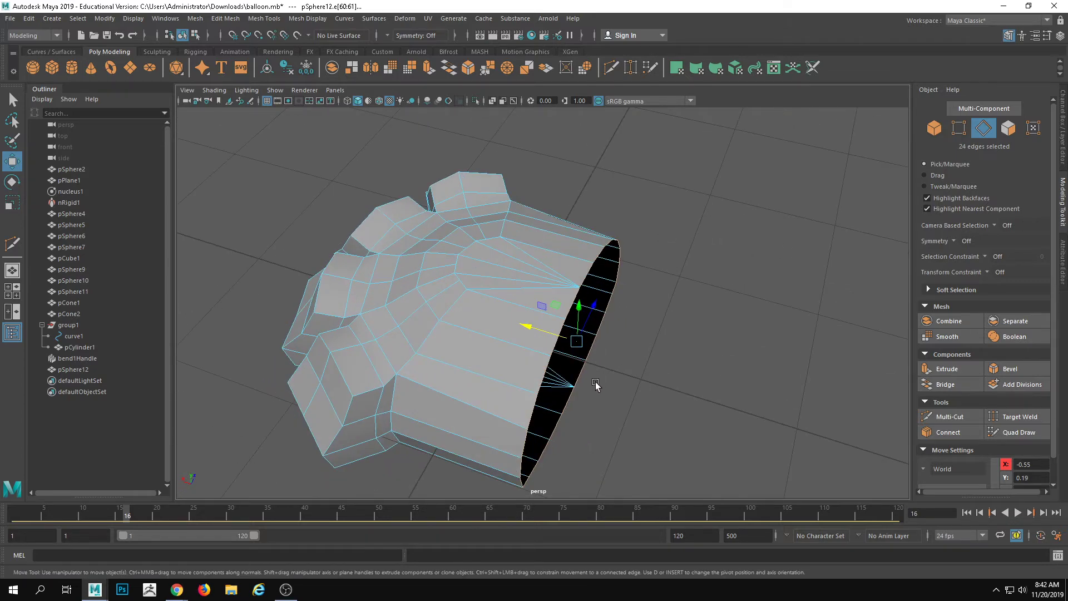
# Step: Extrude the open border loop backward in several segments, keeping the wrist narrow and scaling the loop wider behind it, to form a long forearm
pyautogui.keyDown('shift'); pyautogui.moveTo(526, 328); pyautogui.dragTo(974, 335); pyautogui.keyUp('shift')
pyautogui.press('r')
pyautogui.press('w')
pyautogui.keyDown('alt'); pyautogui.moveTo(703, 304); pyautogui.dragTo(506, 270, button='middle'); pyautogui.keyUp('alt')
pyautogui.scroll(-4, 506, 269)
pyautogui.keyDown('alt'); pyautogui.moveTo(506, 269); pyautogui.dragTo(459, 291); pyautogui.keyUp('alt')
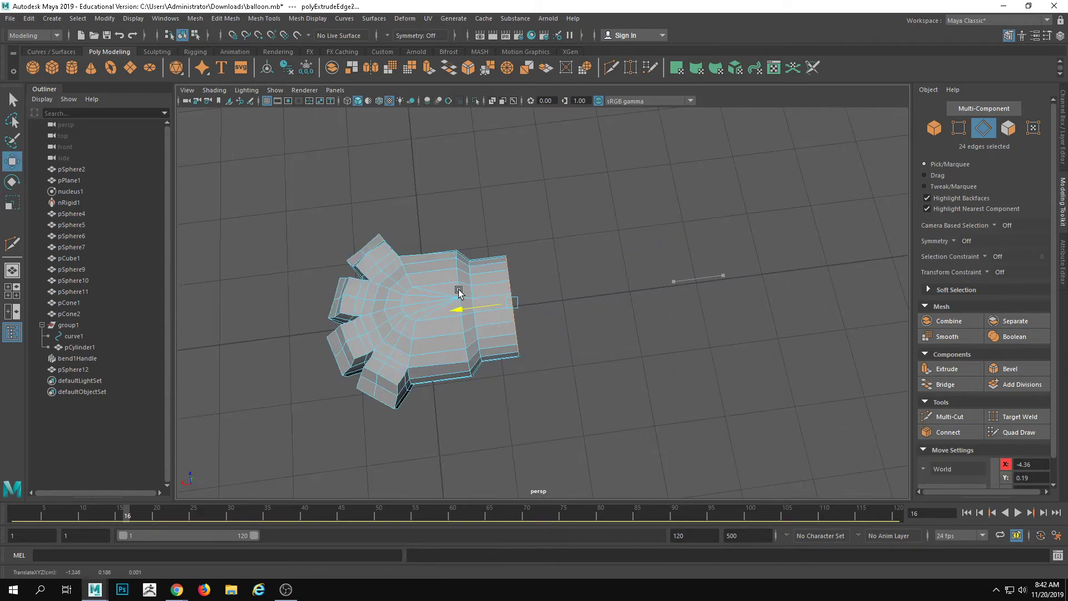
pyautogui.press('r')
pyautogui.keyDown('alt'); pyautogui.moveTo(529, 333); pyautogui.dragTo(533, 311); pyautogui.keyUp('alt')
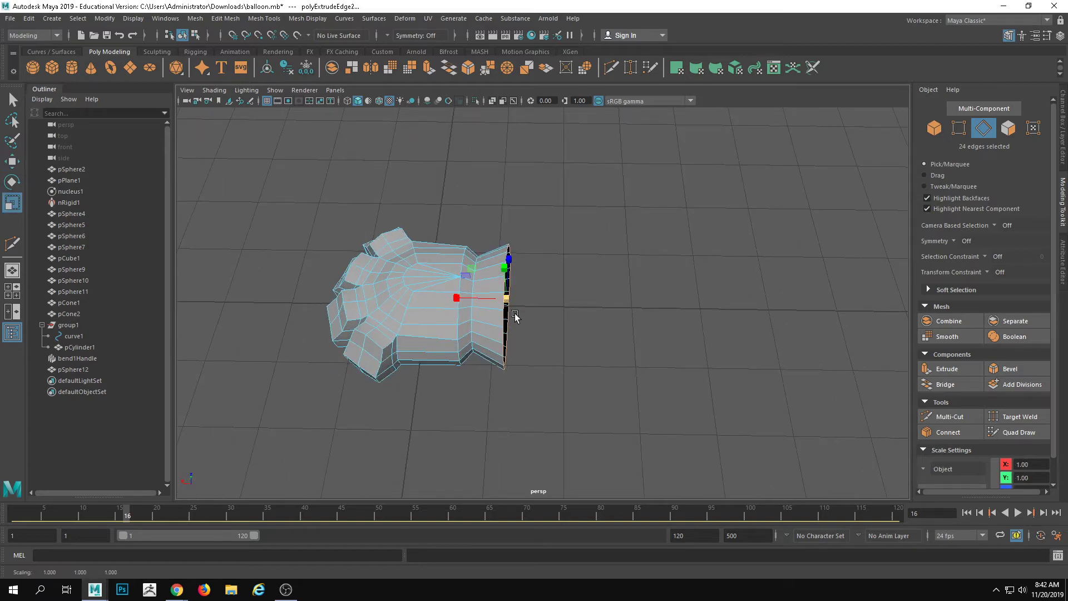
pyautogui.press('w')
pyautogui.keyDown('shift'); pyautogui.moveTo(455, 300); pyautogui.dragTo(643, 342); pyautogui.keyUp('shift')
# Step: Check the whole paw and forearm in smooth preview and return to the unsmoothed mesh
pyautogui.moveTo(642, 334); pyautogui.dragTo(702, 258, button='right')
pyautogui.keyDown('alt'); pyautogui.moveTo(701, 258); pyautogui.dragTo(651, 324); pyautogui.keyUp('alt')
pyautogui.press('3')
pyautogui.click(653, 275)
pyautogui.keyDown('alt'); pyautogui.moveTo(646, 257); pyautogui.dragTo(596, 298); pyautogui.keyUp('alt')
pyautogui.click(671, 310)
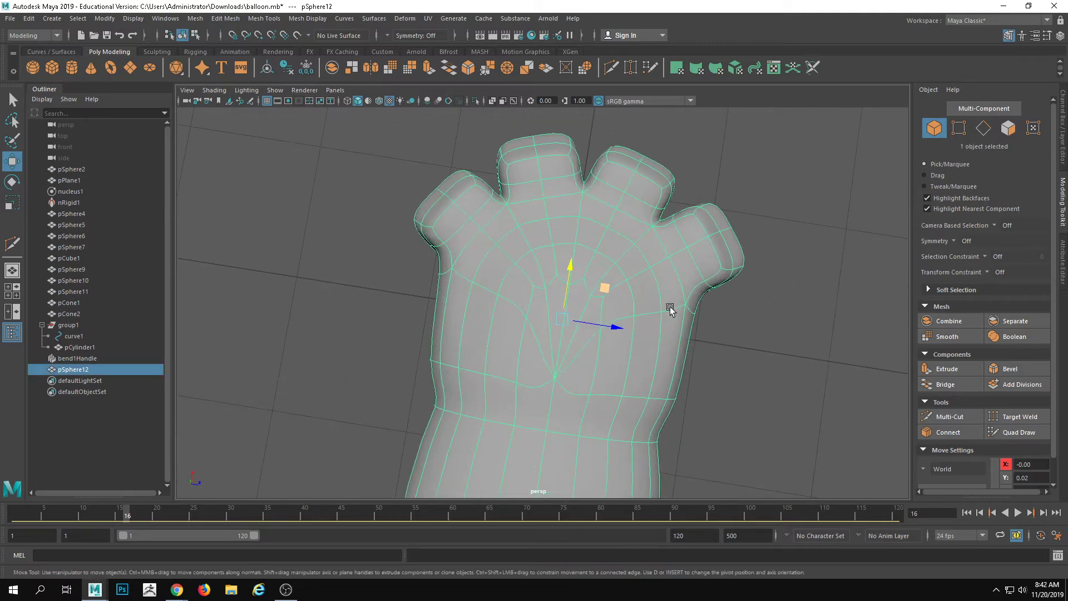
pyautogui.press('1')
# Step: Select the top cross edges at the knuckles of all four toes and move them along Y
pyautogui.keyDown('alt'); pyautogui.moveTo(442, 238); pyautogui.dragTo(601, 275); pyautogui.keyUp('alt')
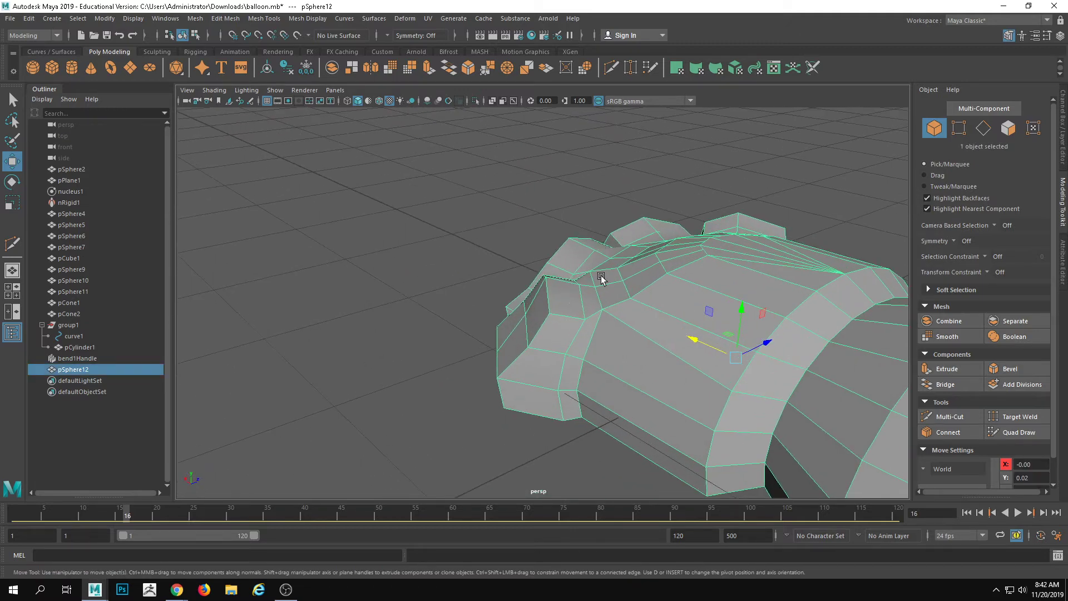
pyautogui.moveTo(567, 286); pyautogui.dragTo(559, 240, button='right')
pyautogui.keyDown('alt'); pyautogui.moveTo(556, 278); pyautogui.dragTo(606, 281); pyautogui.keyUp('alt')
pyautogui.click(539, 302)
pyautogui.keyDown('alt'); pyautogui.moveTo(542, 303); pyautogui.dragTo(597, 302); pyautogui.keyUp('alt')
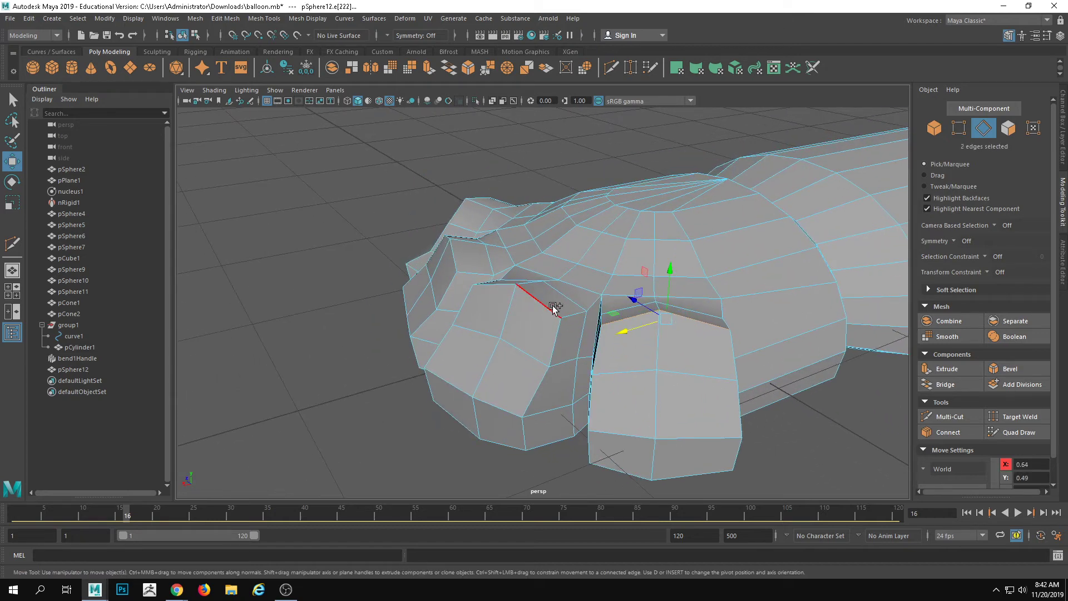
pyautogui.keyDown('shift'); pyautogui.click(450, 258); pyautogui.keyUp('shift')
pyautogui.keyDown('alt'); pyautogui.moveTo(450, 259); pyautogui.dragTo(716, 335); pyautogui.keyUp('alt')
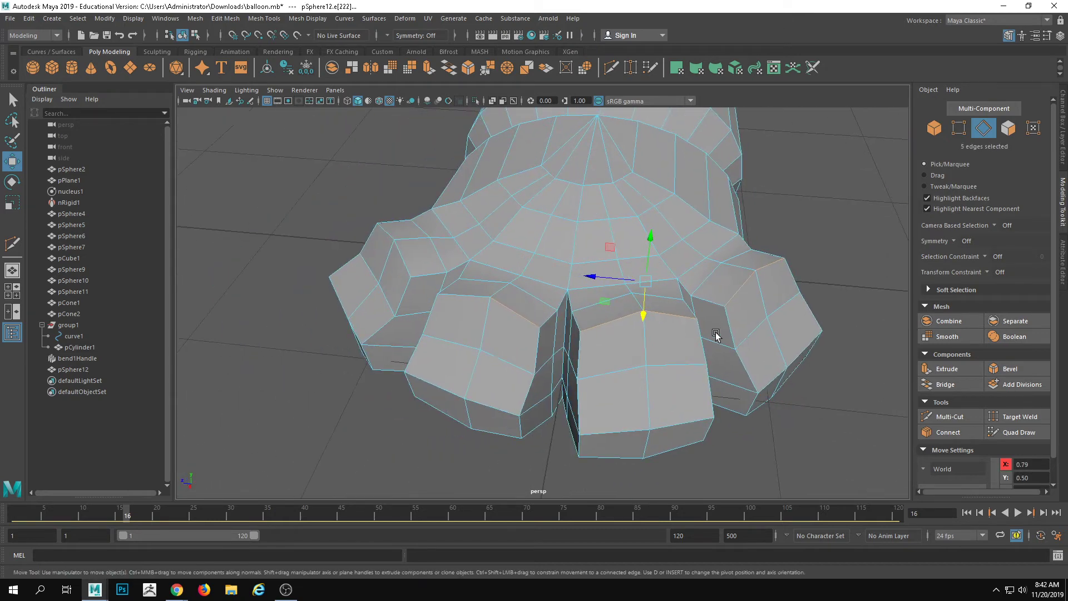
pyautogui.keyDown('shift'); pyautogui.click(388, 241); pyautogui.keyUp('shift')
pyautogui.keyDown('alt'); pyautogui.moveTo(388, 241); pyautogui.dragTo(562, 251); pyautogui.keyUp('alt')
pyautogui.keyDown('alt'); pyautogui.moveTo(629, 225); pyautogui.dragTo(671, 249); pyautogui.keyUp('alt')
# Step: Examine the adjusted toes, wrist and forearm in smooth preview, then switch back to the unsmoothed mesh
pyautogui.moveTo(673, 249); pyautogui.dragTo(698, 226, button='right')
pyautogui.keyDown('alt'); pyautogui.moveTo(696, 229); pyautogui.dragTo(607, 277); pyautogui.keyUp('alt')
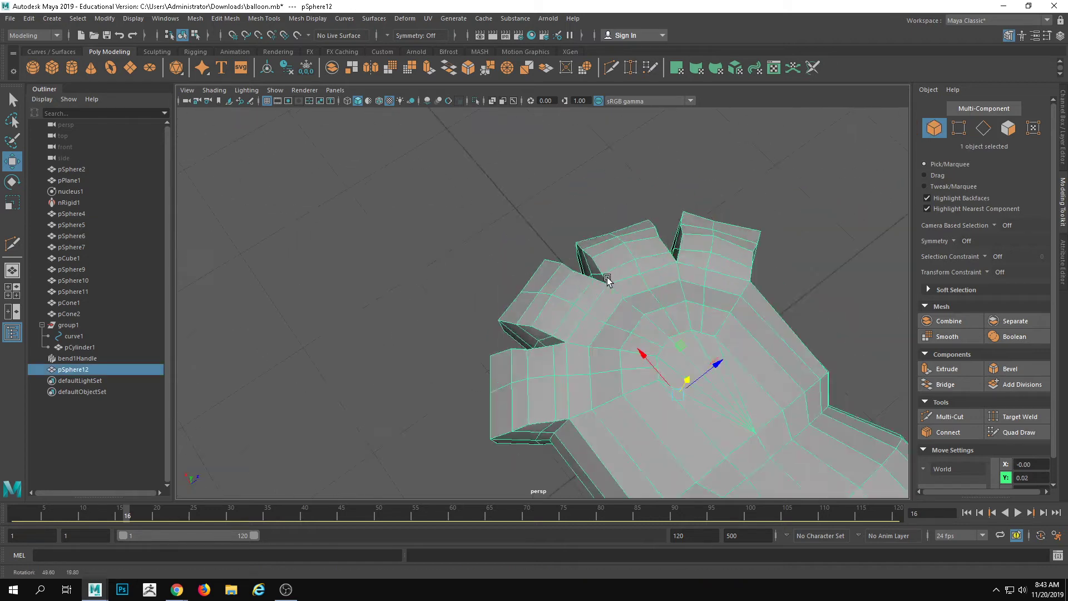
pyautogui.press('3')
pyautogui.click(763, 254)
pyautogui.keyDown('alt'); pyautogui.moveTo(763, 261); pyautogui.dragTo(726, 305, button='right'); pyautogui.keyUp('alt')
pyautogui.keyDown('alt'); pyautogui.moveTo(727, 305); pyautogui.dragTo(647, 306); pyautogui.keyUp('alt')
pyautogui.keyDown('alt'); pyautogui.moveTo(647, 306); pyautogui.dragTo(562, 353, button='right'); pyautogui.keyUp('alt')
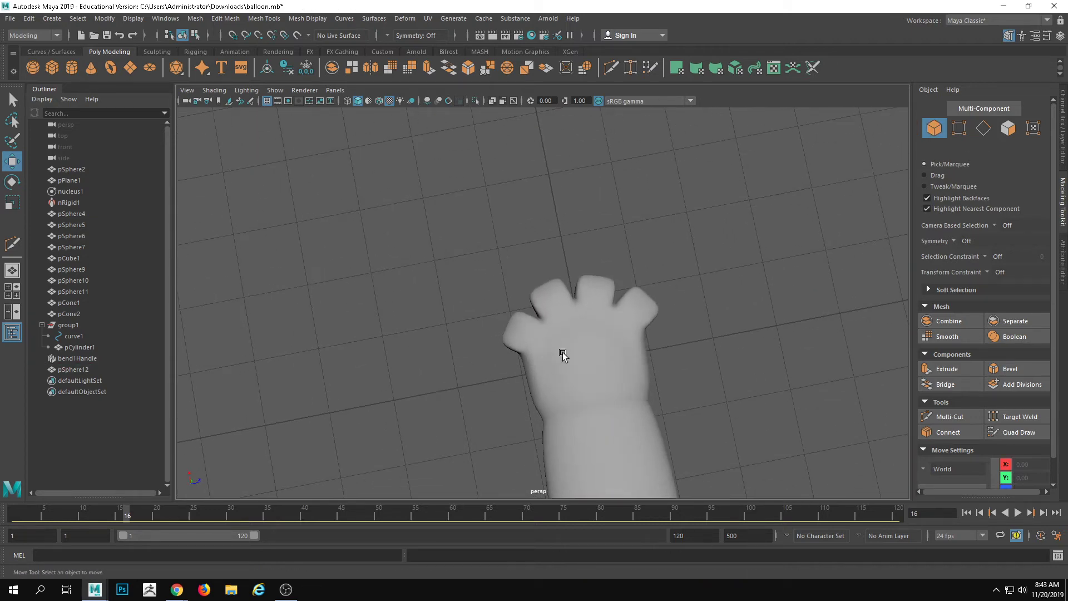
pyautogui.keyDown('alt'); pyautogui.moveTo(632, 328); pyautogui.dragTo(596, 362, button='right'); pyautogui.keyUp('alt')
pyautogui.keyDown('alt'); pyautogui.moveTo(596, 361); pyautogui.dragTo(563, 330); pyautogui.keyUp('alt')
pyautogui.keyDown('alt'); pyautogui.moveTo(563, 330); pyautogui.dragTo(617, 328, button='right'); pyautogui.keyUp('alt')
pyautogui.click(554, 305)
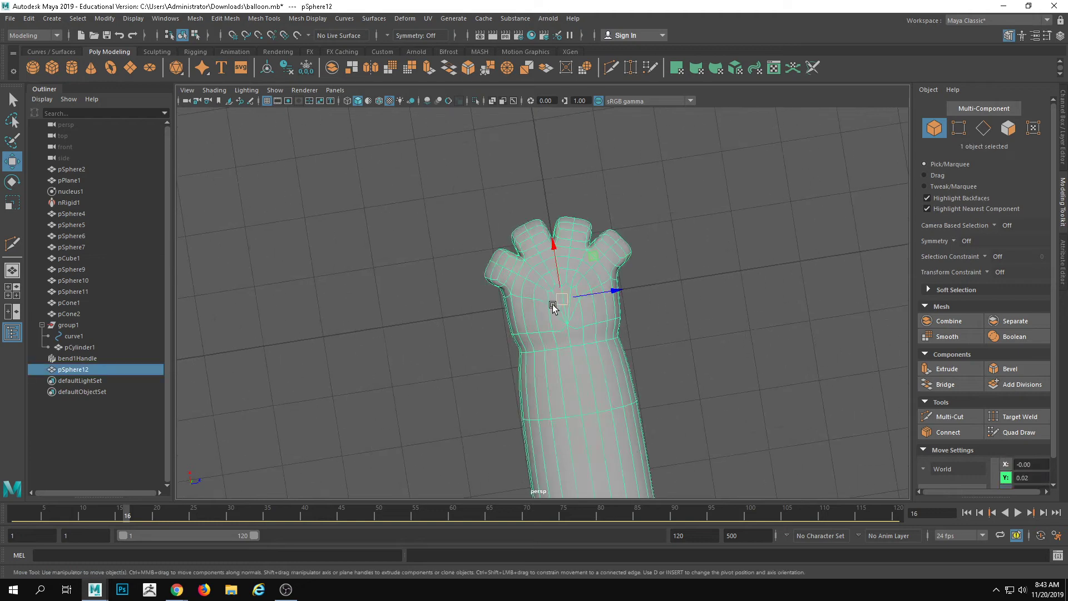
pyautogui.keyDown('alt'); pyautogui.moveTo(570, 319); pyautogui.dragTo(566, 333, button='middle'); pyautogui.keyUp('alt')
pyautogui.moveTo(566, 332)
pyautogui.keyDown('alt'); pyautogui.mouseDown(button='right')
pyautogui.moveTo(579, 319)
pyautogui.moveTo(558, 318)
pyautogui.mouseUp(button='right'); pyautogui.keyUp('alt')
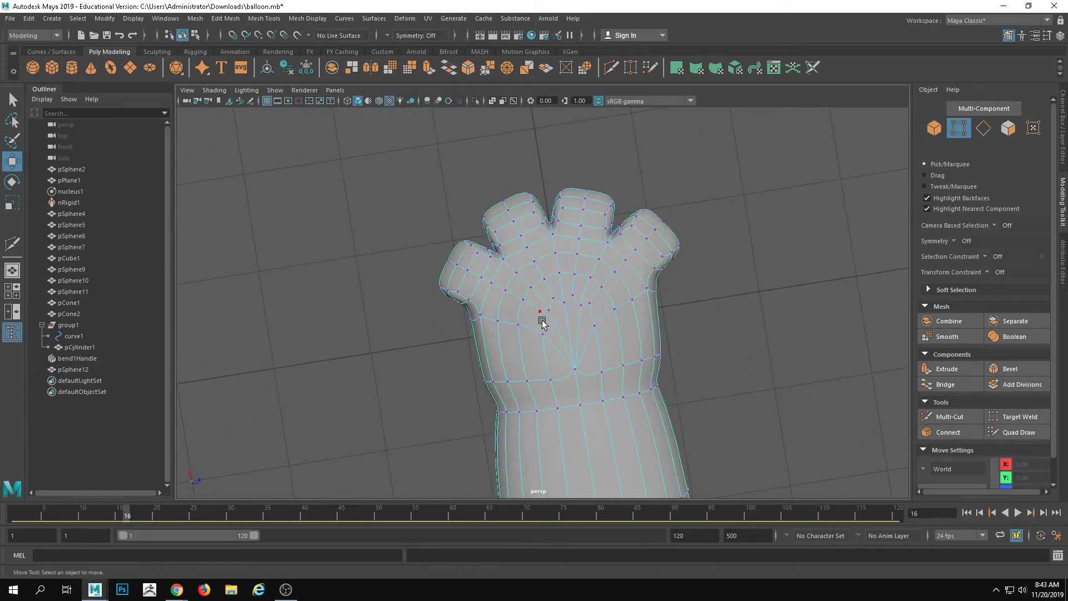
pyautogui.press('1')
# Step: Inspect the unsmoothed paw and forearm from several angles and return to object selection
pyautogui.keyDown('alt'); pyautogui.moveTo(486, 339); pyautogui.dragTo(496, 304, button='right'); pyautogui.keyUp('alt')
pyautogui.keyDown('alt'); pyautogui.moveTo(588, 365); pyautogui.dragTo(546, 299); pyautogui.keyUp('alt')
pyautogui.keyDown('alt'); pyautogui.moveTo(503, 316); pyautogui.dragTo(545, 322, button='right'); pyautogui.keyUp('alt')
pyautogui.keyDown('alt'); pyautogui.moveTo(545, 322); pyautogui.dragTo(690, 309); pyautogui.keyUp('alt')
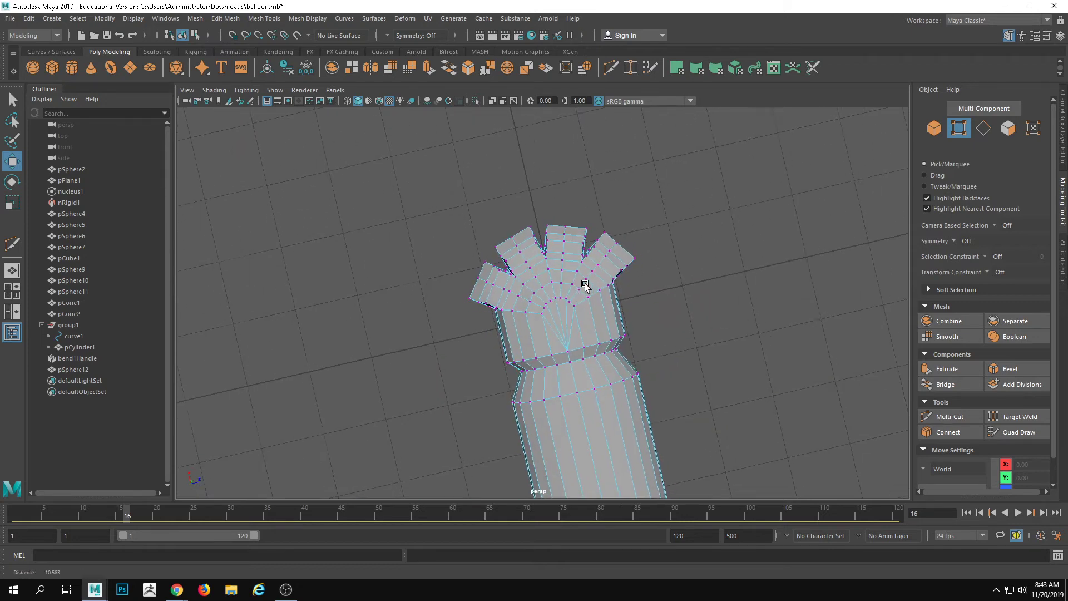
pyautogui.moveTo(551, 310); pyautogui.dragTo(650, 288, button='right')
pyautogui.keyDown('alt'); pyautogui.moveTo(595, 341); pyautogui.dragTo(700, 276); pyautogui.keyUp('alt')
pyautogui.keyDown('alt'); pyautogui.moveTo(860, 324); pyautogui.dragTo(743, 352); pyautogui.keyUp('alt')
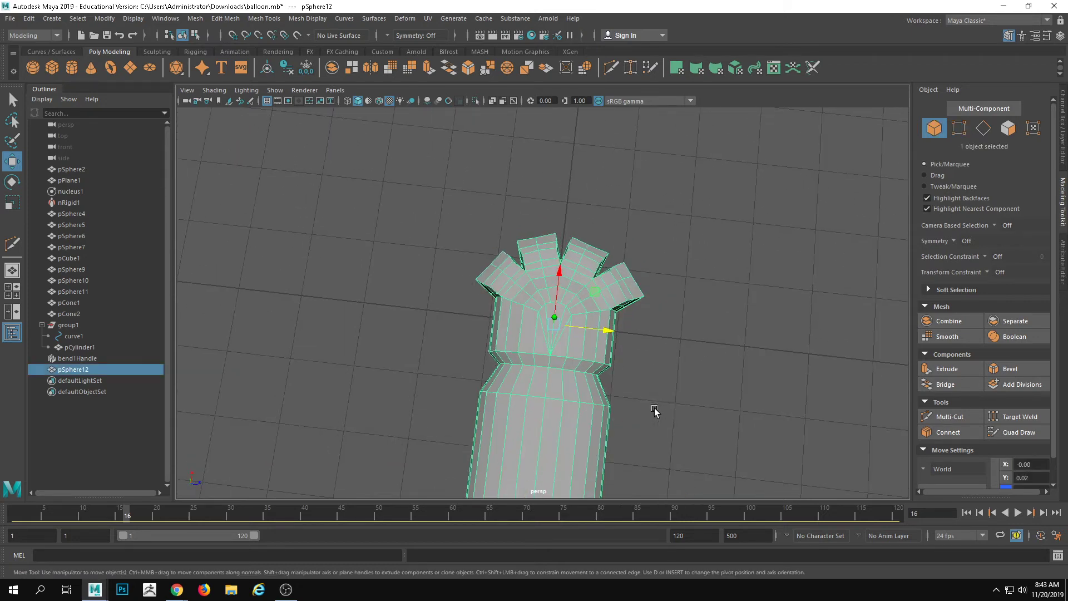
pyautogui.keyDown('alt'); pyautogui.moveTo(653, 407); pyautogui.dragTo(650, 417); pyautogui.keyUp('alt')
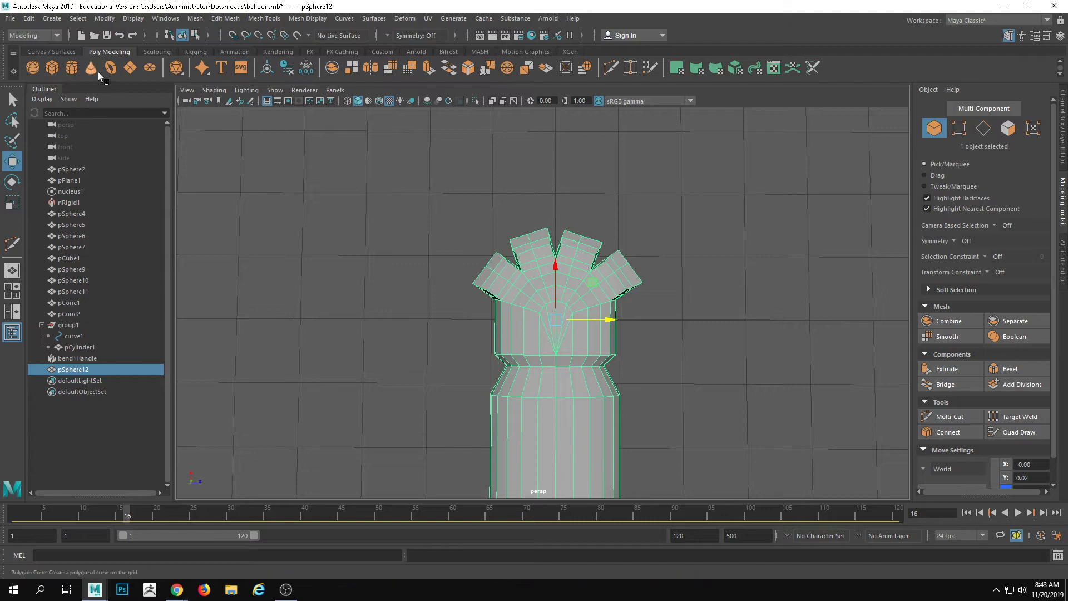
# Step: Try a polygon cone as a claw in front of the toes, rotating it forward and scaling it down, and delete it
pyautogui.moveTo(555, 280); pyautogui.dragTo(534, 179)
pyautogui.press('e')
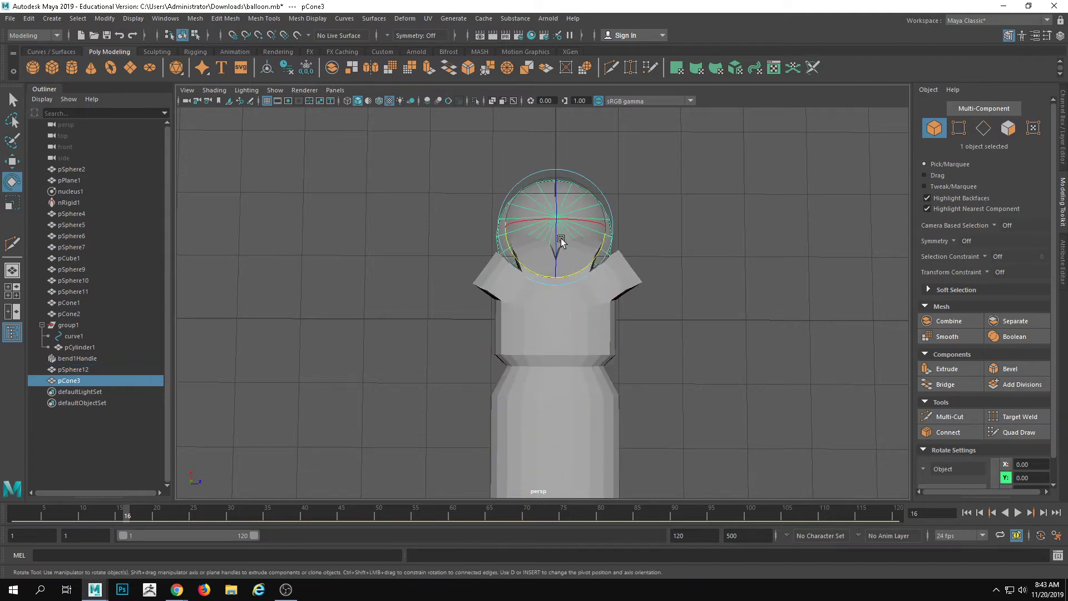
pyautogui.keyDown('alt'); pyautogui.moveTo(519, 286); pyautogui.dragTo(594, 242); pyautogui.keyUp('alt')
pyautogui.click(522, 372)
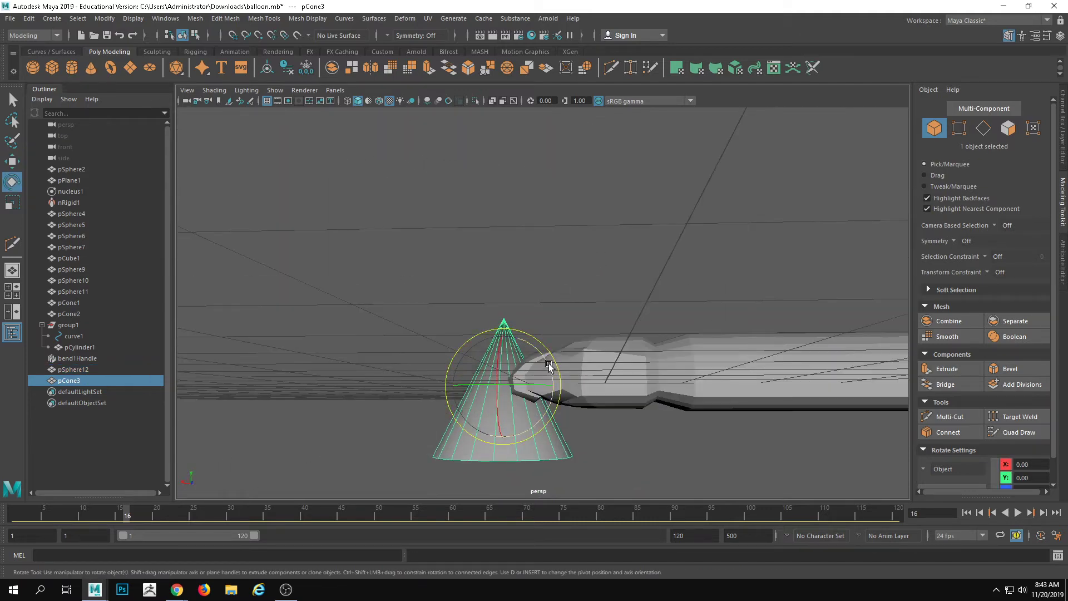
pyautogui.moveTo(551, 365); pyautogui.dragTo(440, 318)
pyautogui.press('w')
pyautogui.moveTo(498, 388); pyautogui.dragTo(505, 402)
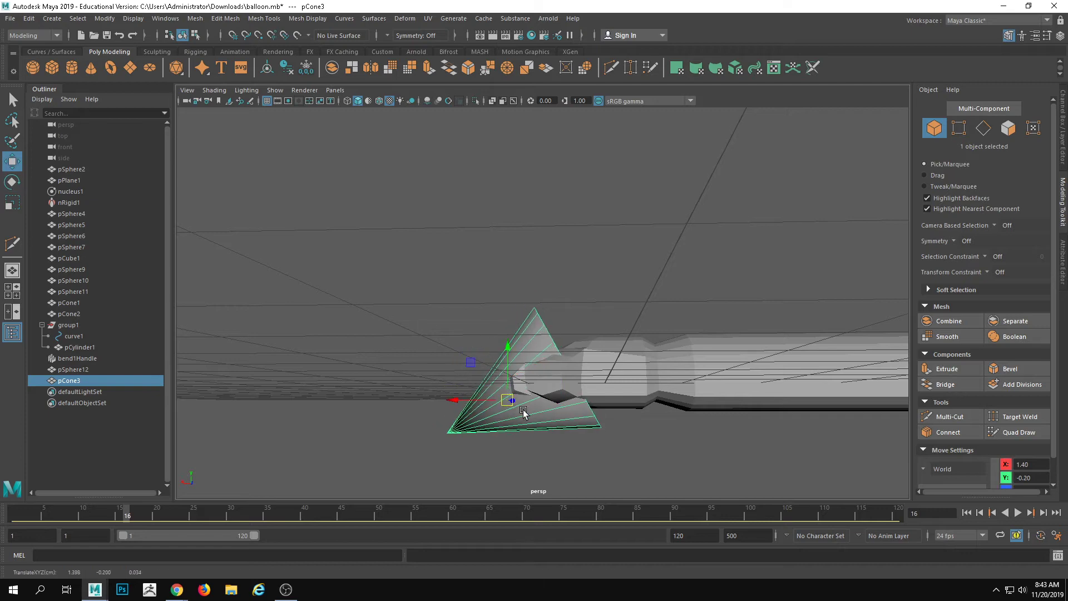
pyautogui.press('e')
pyautogui.moveTo(542, 370); pyautogui.dragTo(528, 358)
pyautogui.press('r')
pyautogui.moveTo(509, 399); pyautogui.dragTo(441, 409)
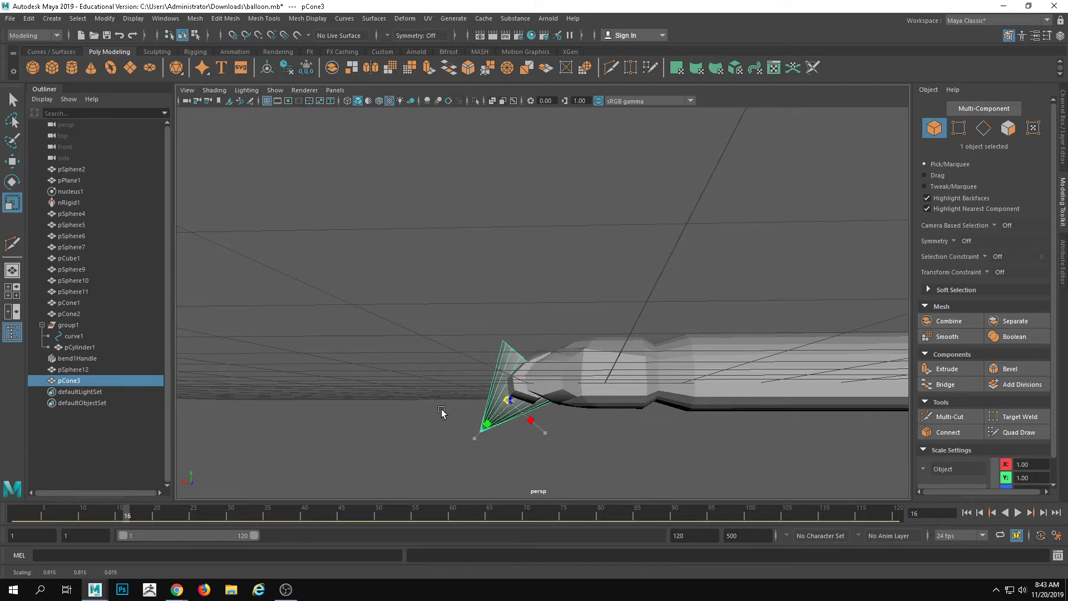
pyautogui.press('w')
pyautogui.keyDown('alt'); pyautogui.moveTo(640, 386); pyautogui.dragTo(584, 423); pyautogui.keyUp('alt')
pyautogui.press('Delete')
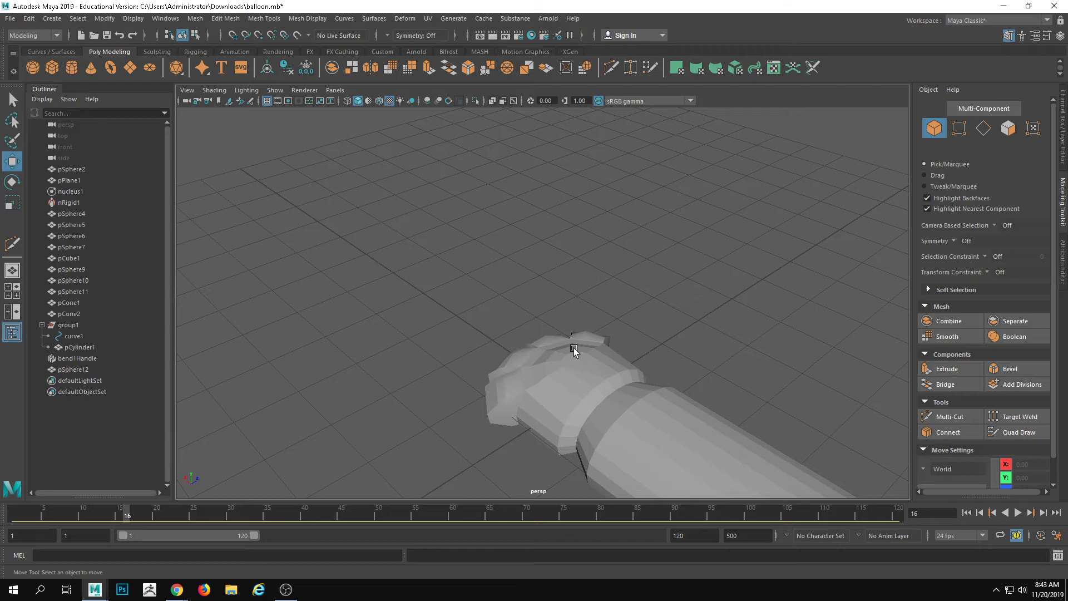
# Step: Duplicate the paw-and-forearm mesh and save the scene, accepting the student version notice
pyautogui.keyDown('alt'); pyautogui.moveTo(604, 307); pyautogui.dragTo(620, 364); pyautogui.keyUp('alt')
pyautogui.click(612, 279)
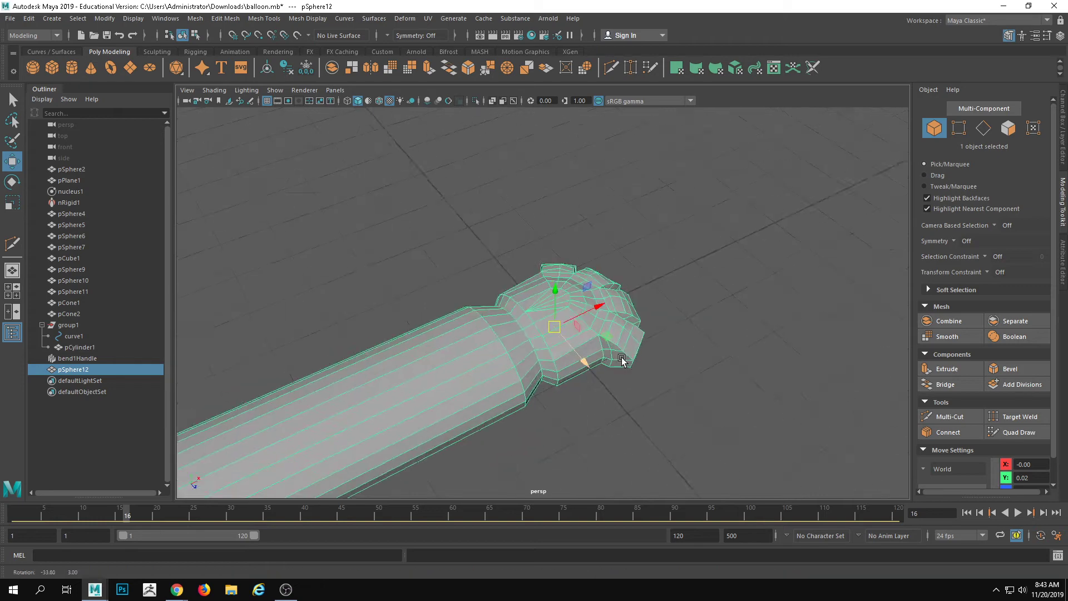
pyautogui.hotkey('ctrl', 'd')
pyautogui.press('q')
pyautogui.hotkey('ctrl', 's')
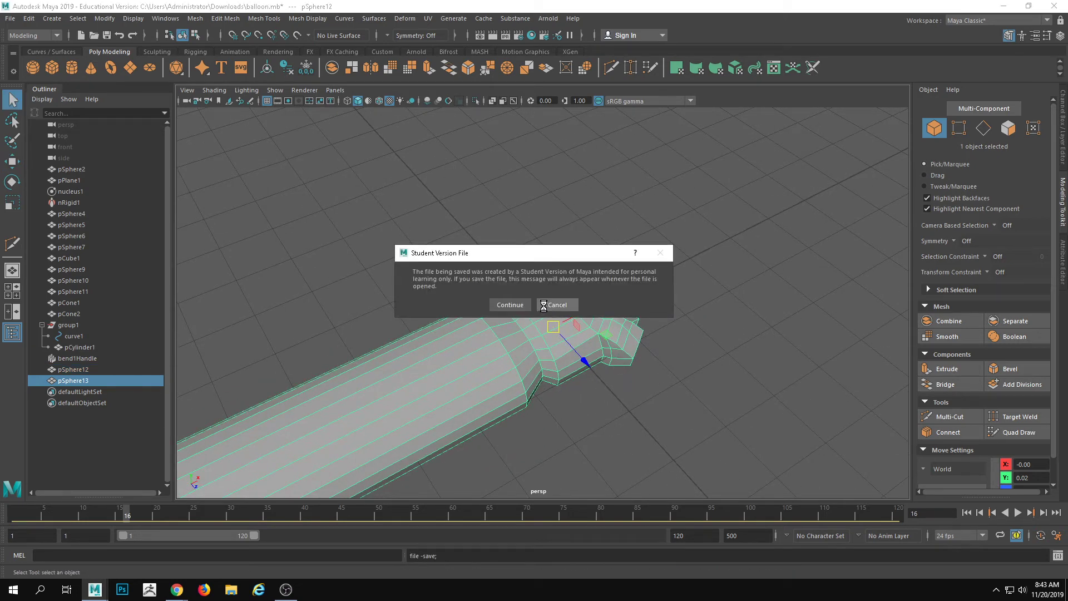
pyautogui.click(510, 305)
# Step: Move the duplicated arm along Z so it lies beside the original
pyautogui.press('w')
pyautogui.keyDown('alt'); pyautogui.moveTo(526, 299); pyautogui.dragTo(736, 412); pyautogui.keyUp('alt')
pyautogui.click(737, 412)
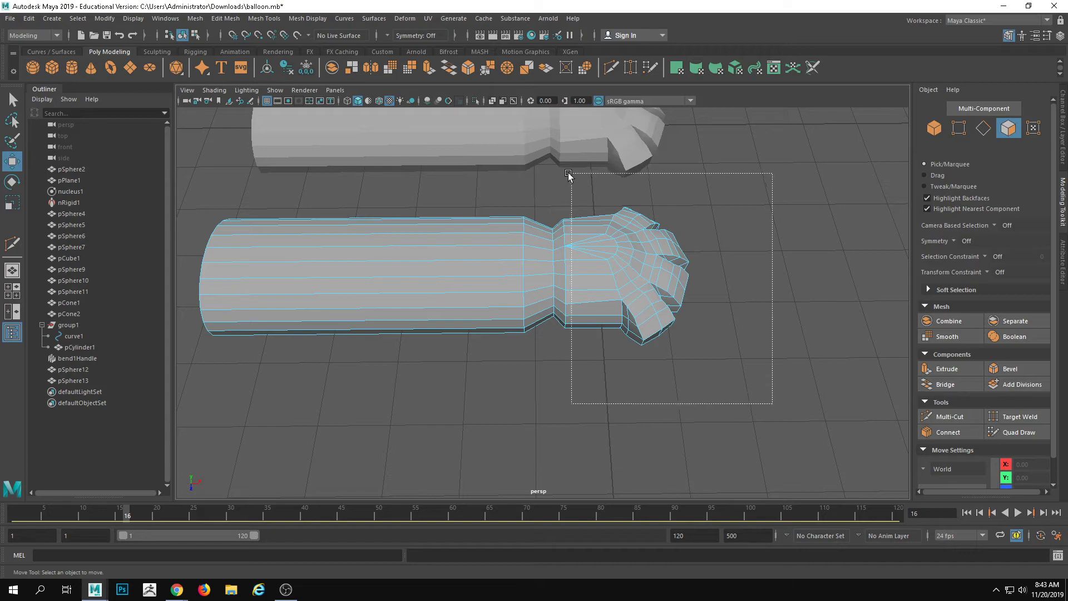
# Step: Select all faces from the wrist to the toes on the duplicate and extract them from the forearm
pyautogui.moveTo(559, 184); pyautogui.dragTo(559, 185)
pyautogui.keyDown('alt'); pyautogui.moveTo(565, 253); pyautogui.dragTo(628, 244); pyautogui.keyUp('alt')
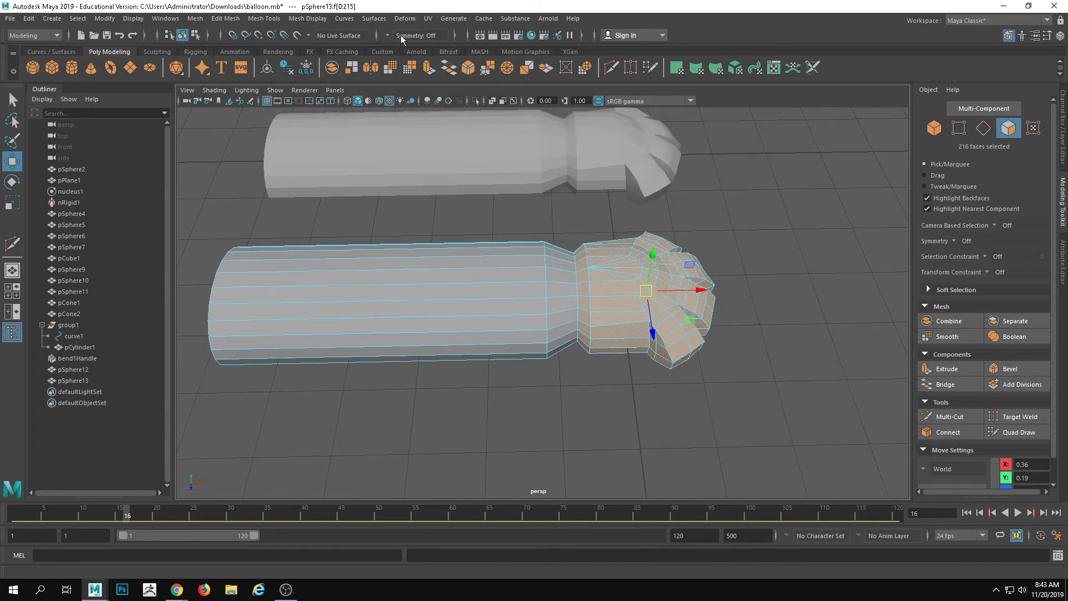
pyautogui.click(192, 19)
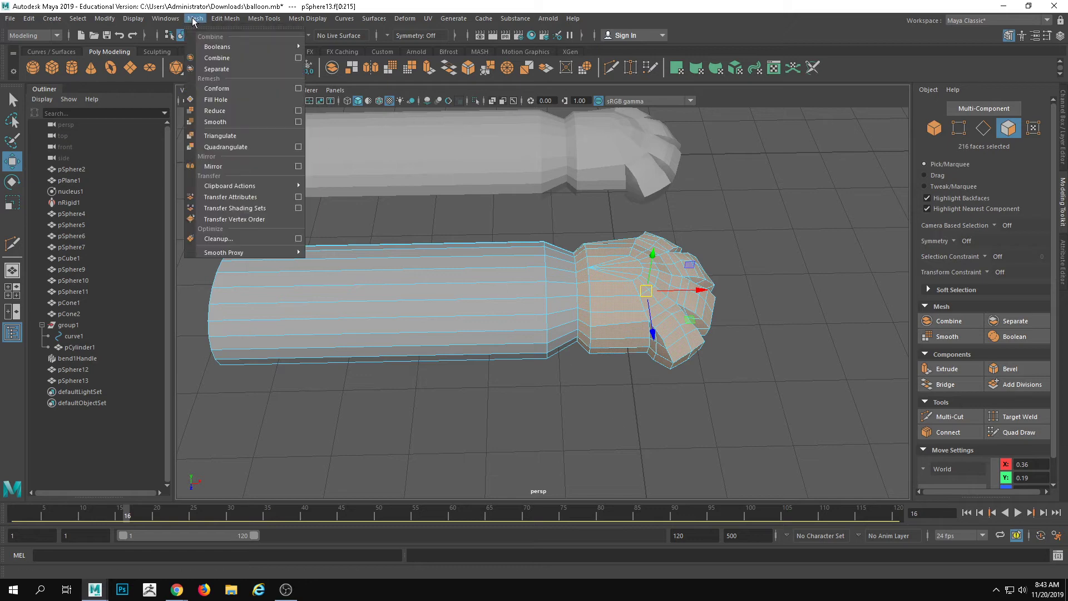
pyautogui.moveTo(182, 21)
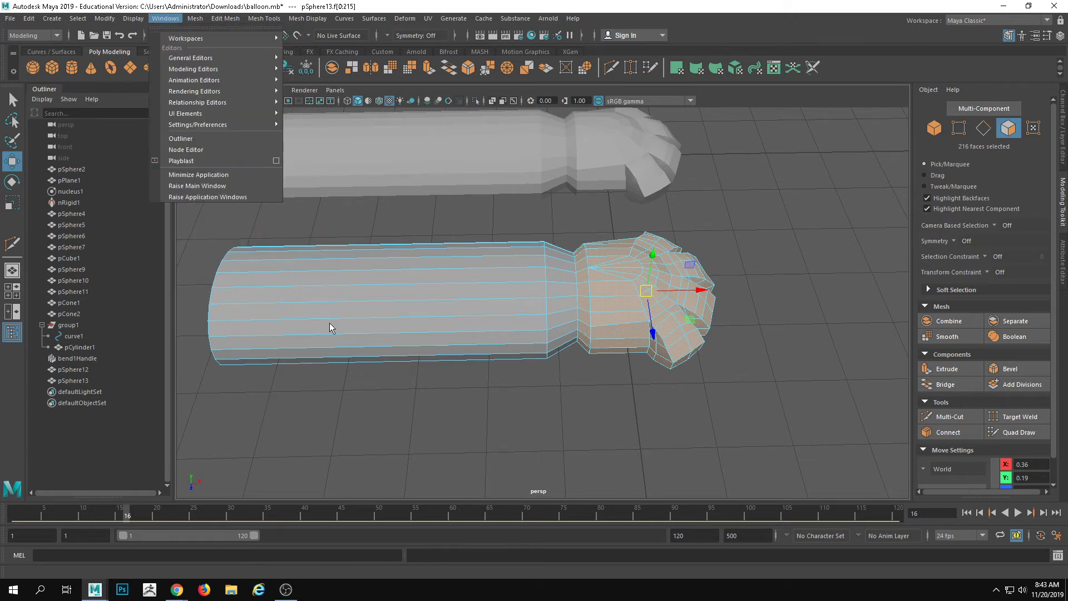
pyautogui.moveTo(191, 61)
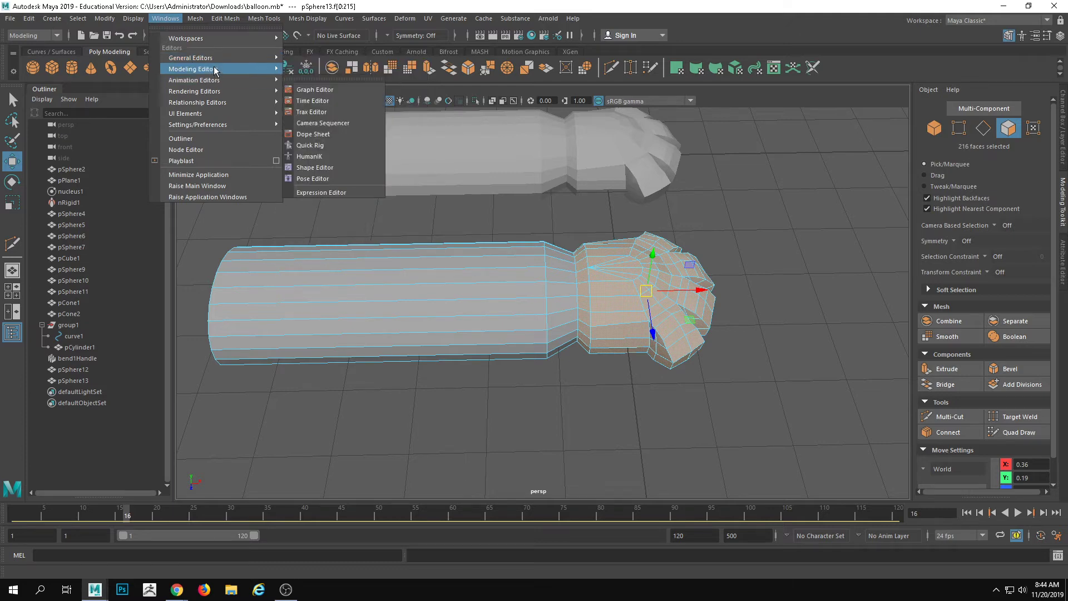
pyautogui.moveTo(196, 20)
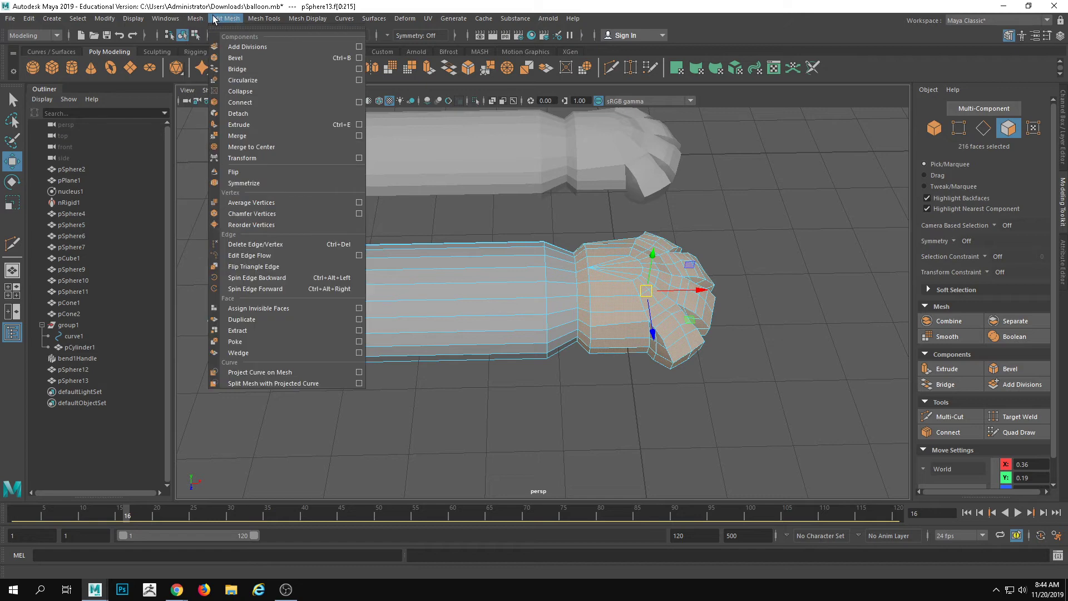
pyautogui.click(236, 330)
# Step: Select the extracted paw as an object and move it along X away from the forearm
pyautogui.moveTo(593, 261); pyautogui.dragTo(646, 222, button='right')
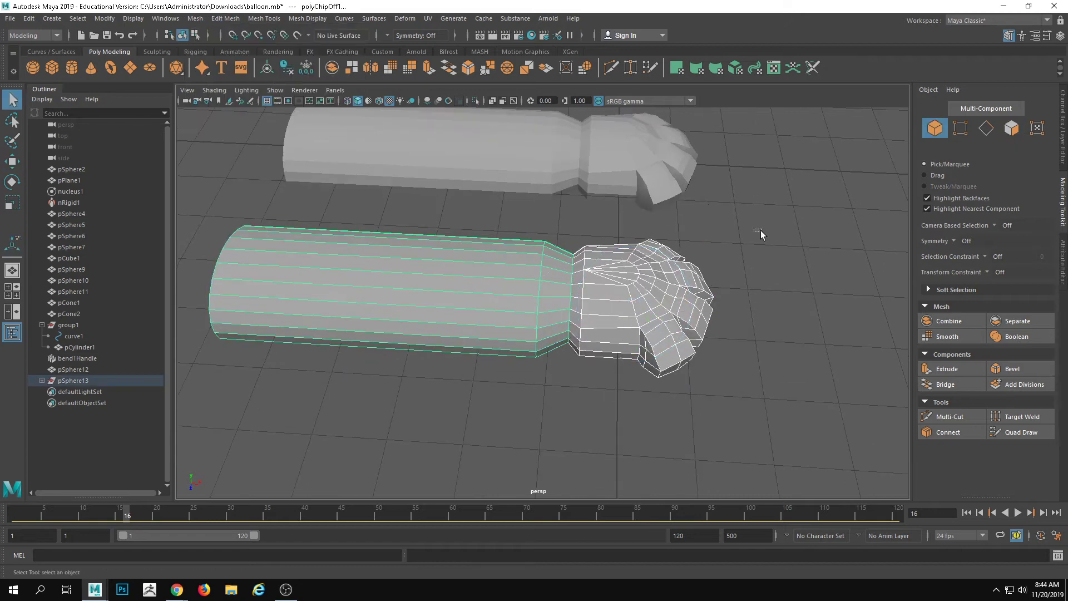
pyautogui.click(760, 231)
pyautogui.click(609, 302)
pyautogui.keyDown('alt'); pyautogui.moveTo(609, 301); pyautogui.dragTo(628, 312); pyautogui.keyUp('alt')
pyautogui.keyDown('alt'); pyautogui.moveTo(629, 312); pyautogui.dragTo(631, 365, button='right'); pyautogui.keyUp('alt')
pyautogui.press('w')
pyautogui.moveTo(649, 358); pyautogui.dragTo(708, 364)
# Step: Extrude the paw's open wrist border, scale the new edges inward and move them along X toward the forearm
pyautogui.moveTo(626, 334); pyautogui.dragTo(620, 295, button='right')
pyautogui.keyDown('alt'); pyautogui.moveTo(620, 294); pyautogui.dragTo(640, 306); pyautogui.keyUp('alt')
pyautogui.doubleClick(640, 306)
pyautogui.hotkey('ctrl', 'e')
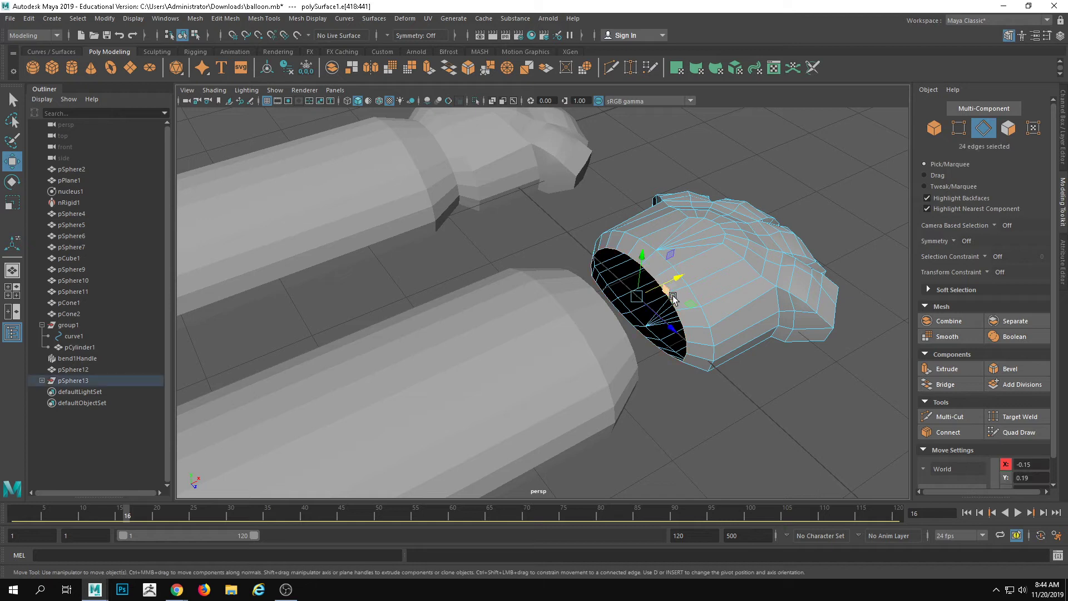
pyautogui.press('r')
pyautogui.moveTo(640, 306); pyautogui.dragTo(609, 283, button='middle')
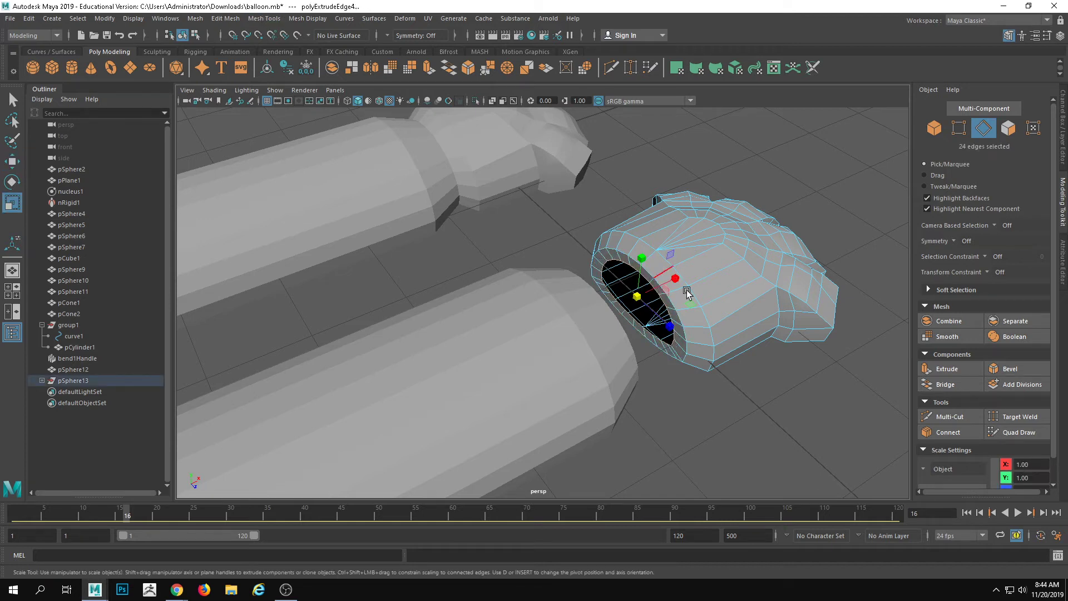
pyautogui.press('w')
pyautogui.moveTo(675, 279); pyautogui.dragTo(664, 283)
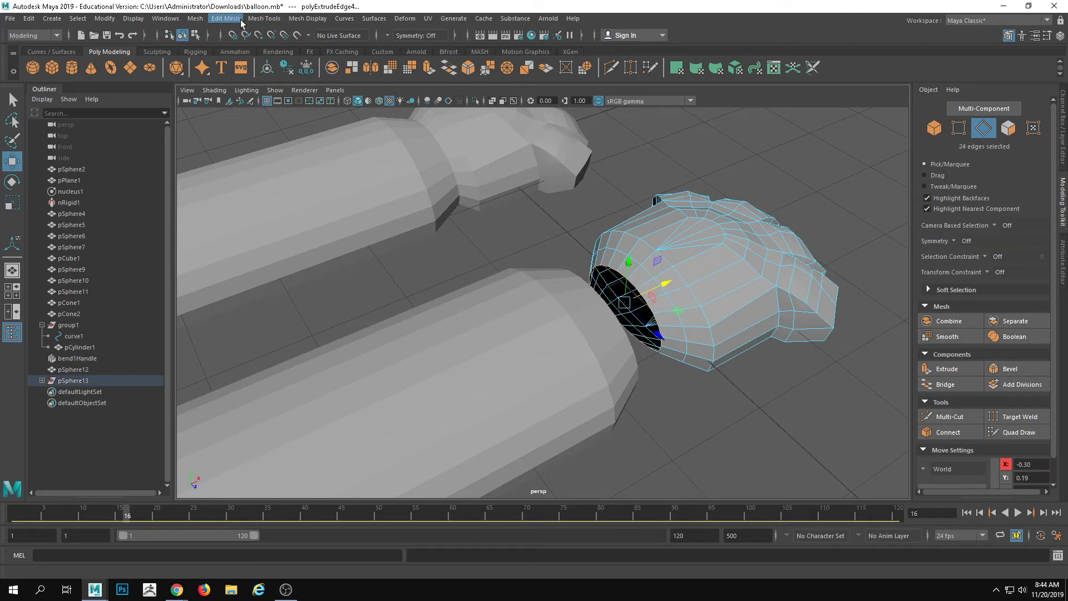
# Step: Close the paw's wrist opening with Fill Hole
pyautogui.click(225, 18)
pyautogui.moveTo(198, 23)
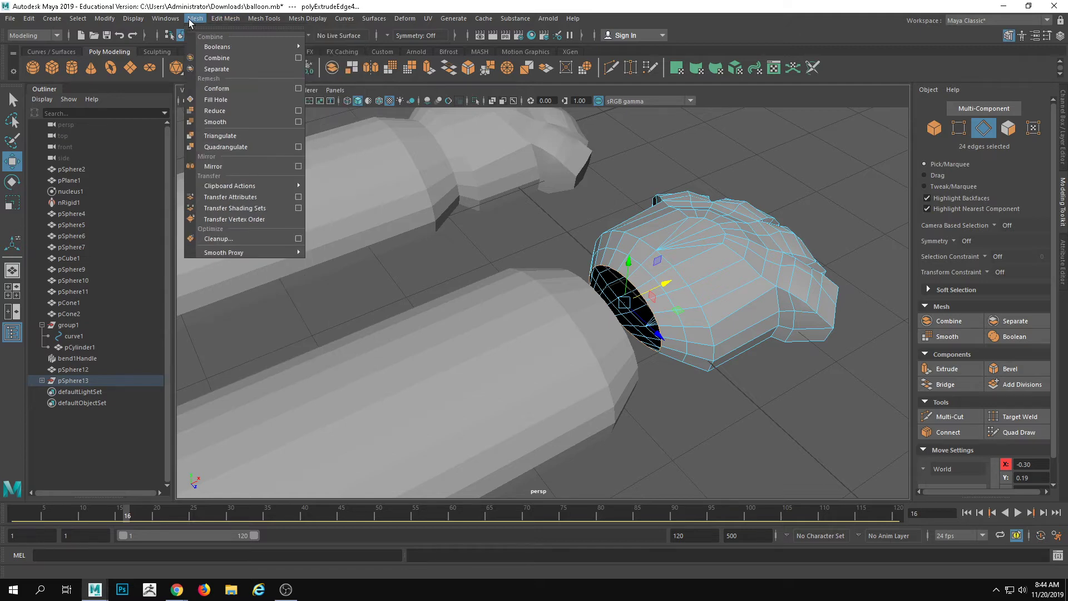
pyautogui.click(241, 102)
pyautogui.keyDown('alt'); pyautogui.moveTo(579, 278); pyautogui.dragTo(655, 264); pyautogui.keyUp('alt')
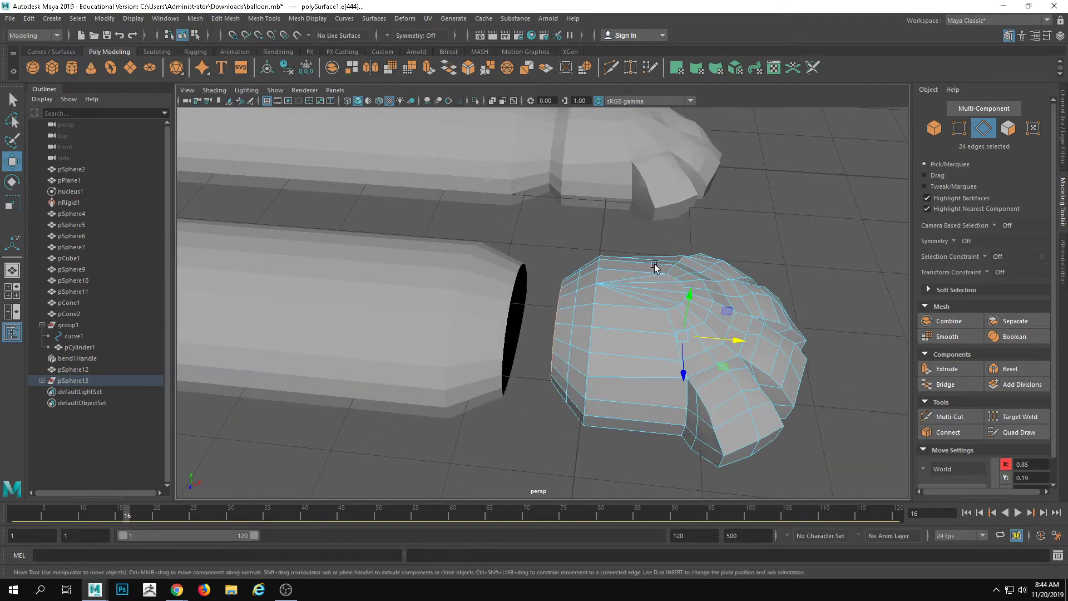
# Step: Select the forearm's open wrist border and close that end with a rounded cap
pyautogui.click(509, 327)
pyautogui.keyDown('alt'); pyautogui.moveTo(509, 328); pyautogui.dragTo(465, 347); pyautogui.keyUp('alt')
pyautogui.moveTo(465, 346); pyautogui.dragTo(473, 304, button='right')
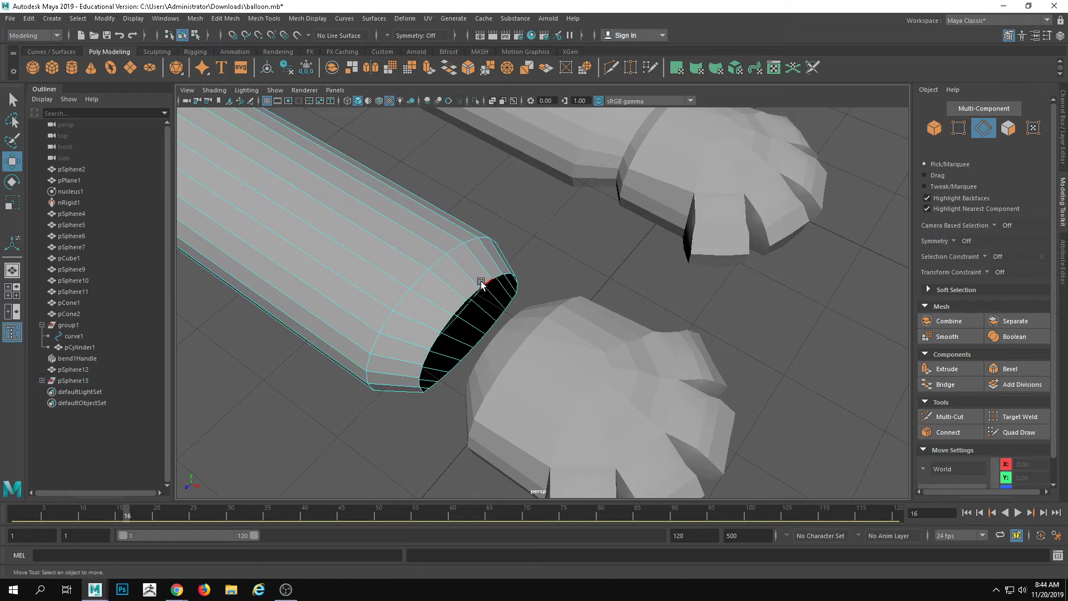
pyautogui.doubleClick(481, 284)
pyautogui.keyDown('alt'); pyautogui.moveTo(481, 284); pyautogui.dragTo(666, 318); pyautogui.keyUp('alt')
# Step: Place the paw's pivot at the wrist and the forearm's pivot at its shoulder end
pyautogui.click(652, 333)
pyautogui.press('d')
pyautogui.click(493, 325)
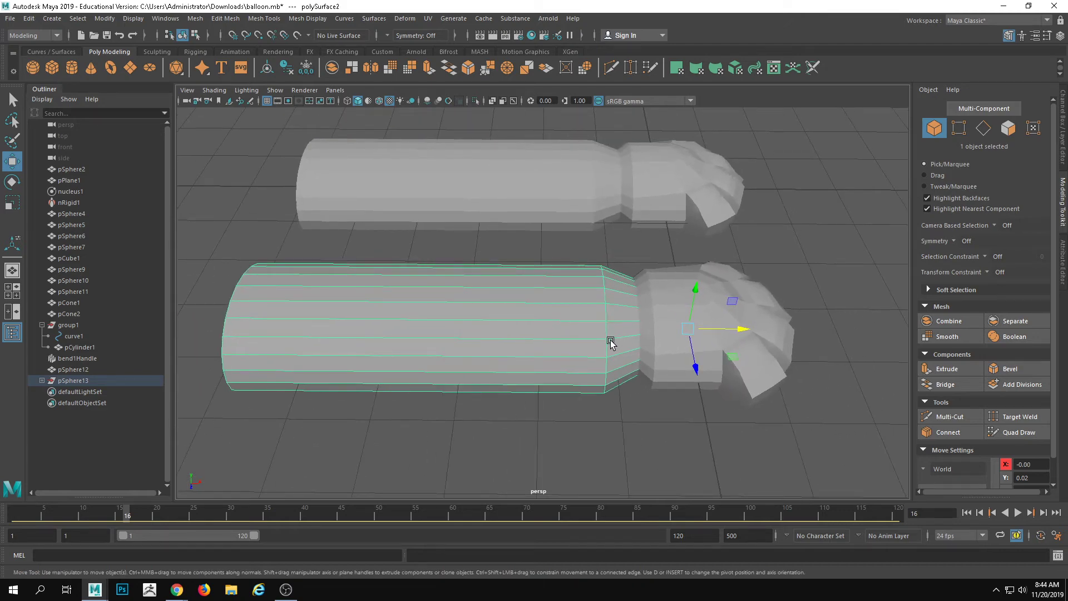
pyautogui.press('d')
pyautogui.moveTo(743, 331); pyautogui.dragTo(303, 329)
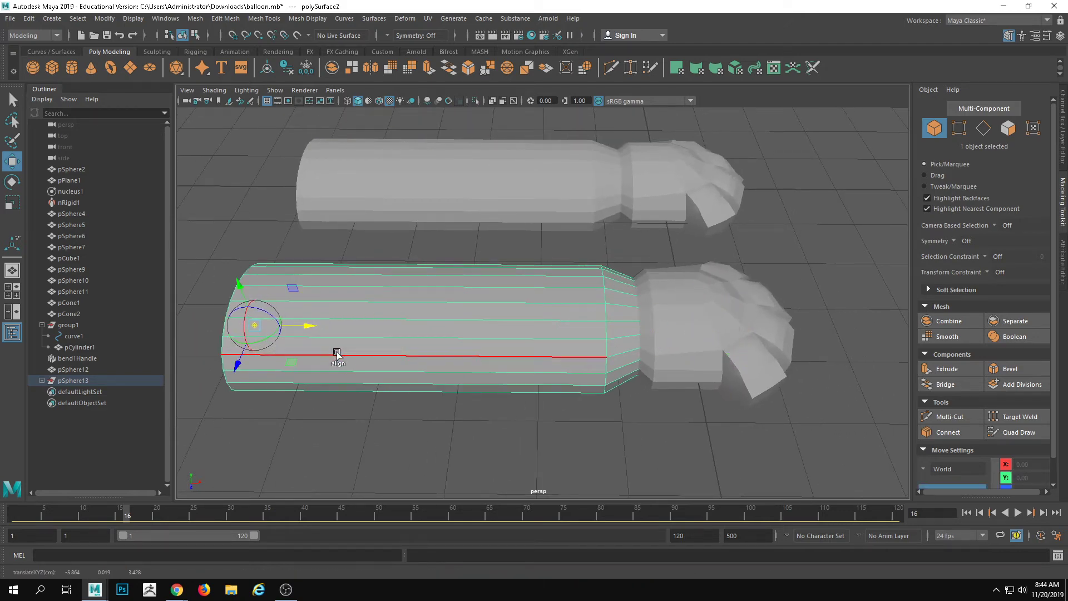
# Step: Select the paw followed by the forearm and parent the paw to the forearm
pyautogui.click(690, 336)
pyautogui.keyDown('alt'); pyautogui.moveTo(684, 357); pyautogui.dragTo(669, 311); pyautogui.keyUp('alt')
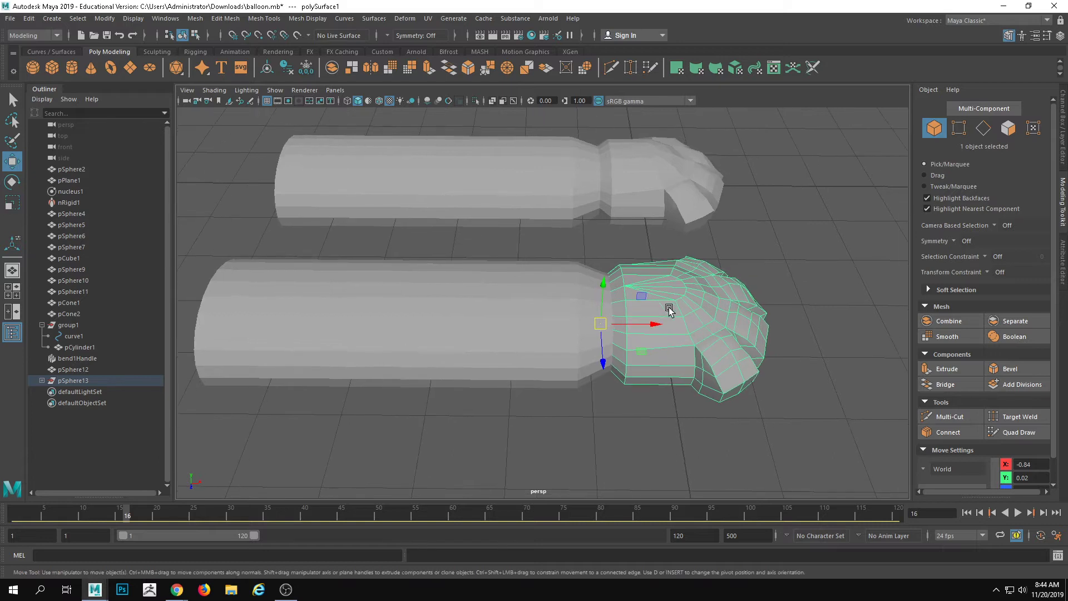
pyautogui.click(549, 281)
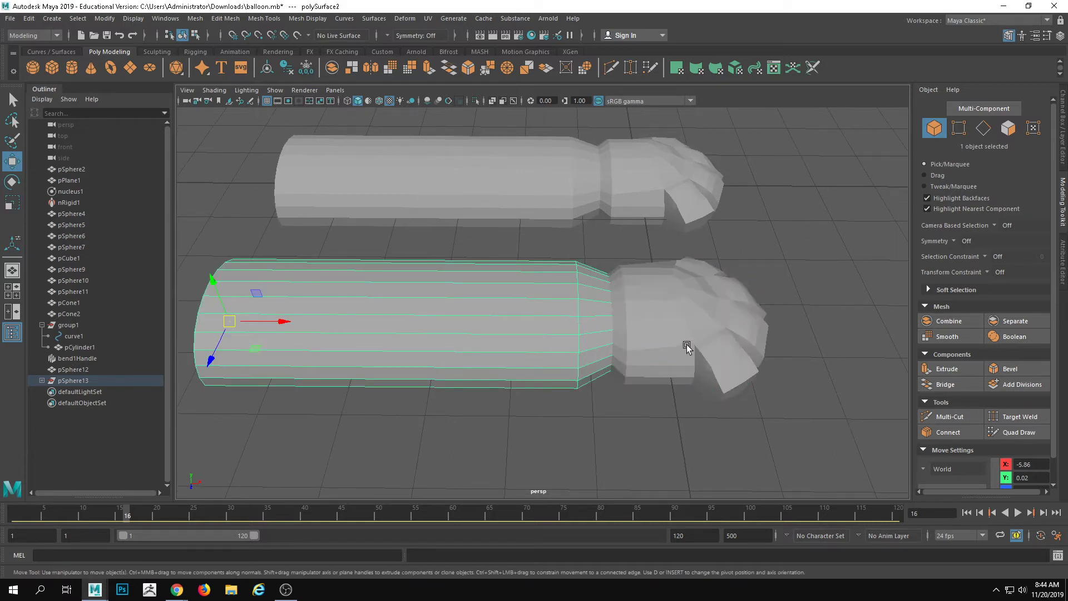
pyautogui.click(687, 348)
pyautogui.keyDown('shift'); pyautogui.click(497, 337); pyautogui.keyUp('shift')
# Step: Try rotating the paw about its wrist pivot and undo the rotation
pyautogui.click(729, 336)
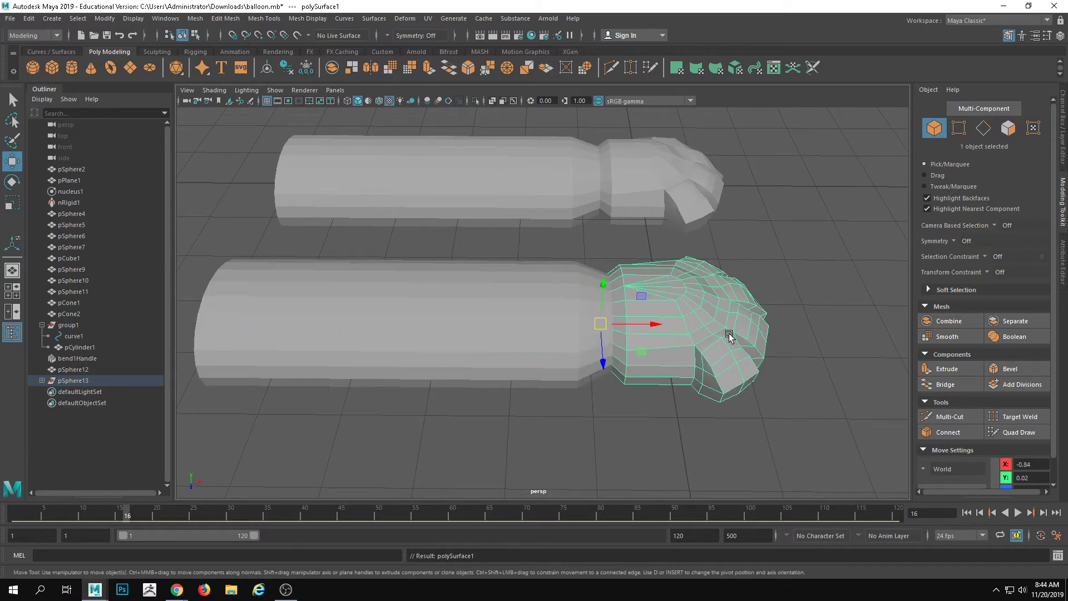
pyautogui.press('e')
pyautogui.moveTo(634, 310); pyautogui.dragTo(713, 358)
pyautogui.hotkey('ctrl', 'z')
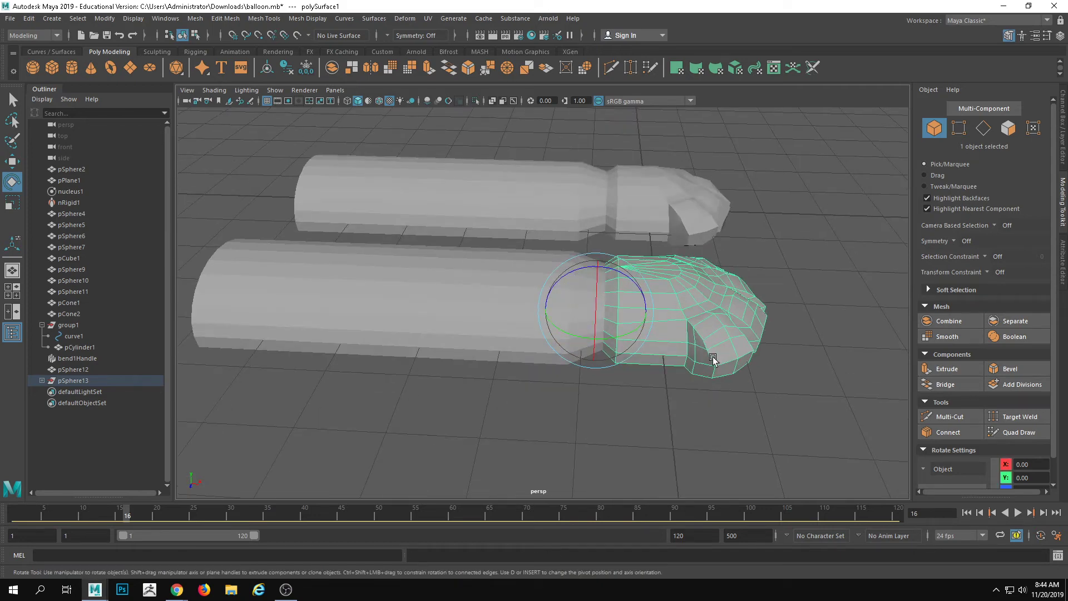
pyautogui.keyDown('shift'); pyautogui.click(535, 274); pyautogui.keyUp('shift')
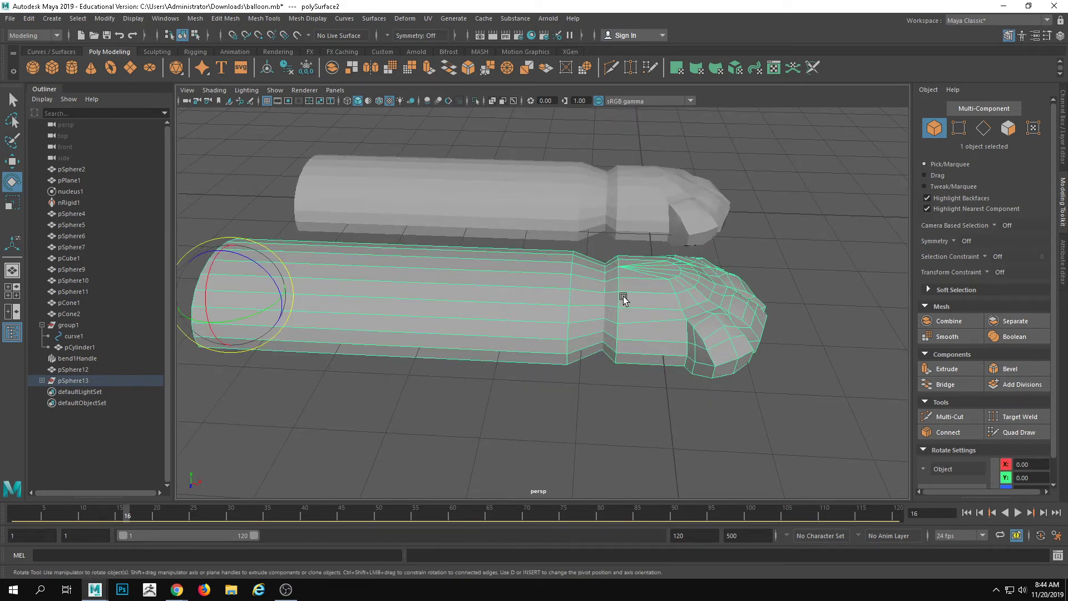
pyautogui.click(679, 306)
pyautogui.moveTo(632, 289)
pyautogui.mouseDown()
pyautogui.moveTo(683, 329)
pyautogui.moveTo(685, 346)
pyautogui.moveTo(574, 291)
pyautogui.moveTo(594, 302)
pyautogui.moveTo(652, 300)
pyautogui.moveTo(627, 306)
pyautogui.mouseUp()
# Step: Turn on smooth preview for the separated paw and forearm
pyautogui.press('3')
pyautogui.click(418, 325)
pyautogui.press('3')
# Step: Slide the paw along X into the end of the forearm, to about X -1.36
pyautogui.click(679, 289)
pyautogui.press('w')
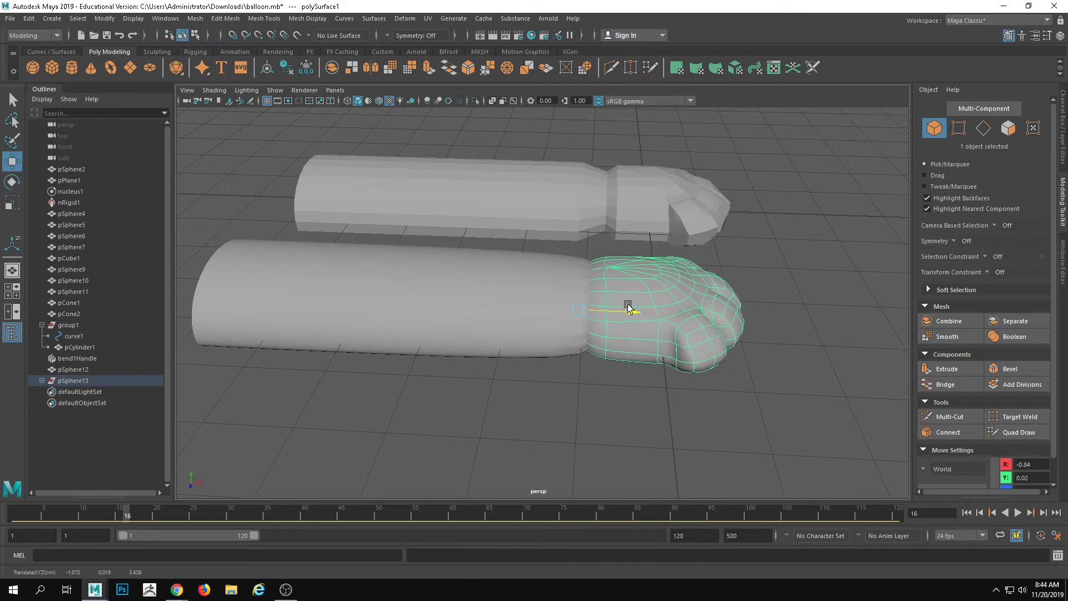
pyautogui.press('e')
pyautogui.moveTo(591, 273)
pyautogui.mouseDown()
pyautogui.moveTo(609, 284)
pyautogui.moveTo(588, 277)
pyautogui.mouseUp()
pyautogui.press('w')
pyautogui.moveTo(620, 313); pyautogui.dragTo(601, 307)
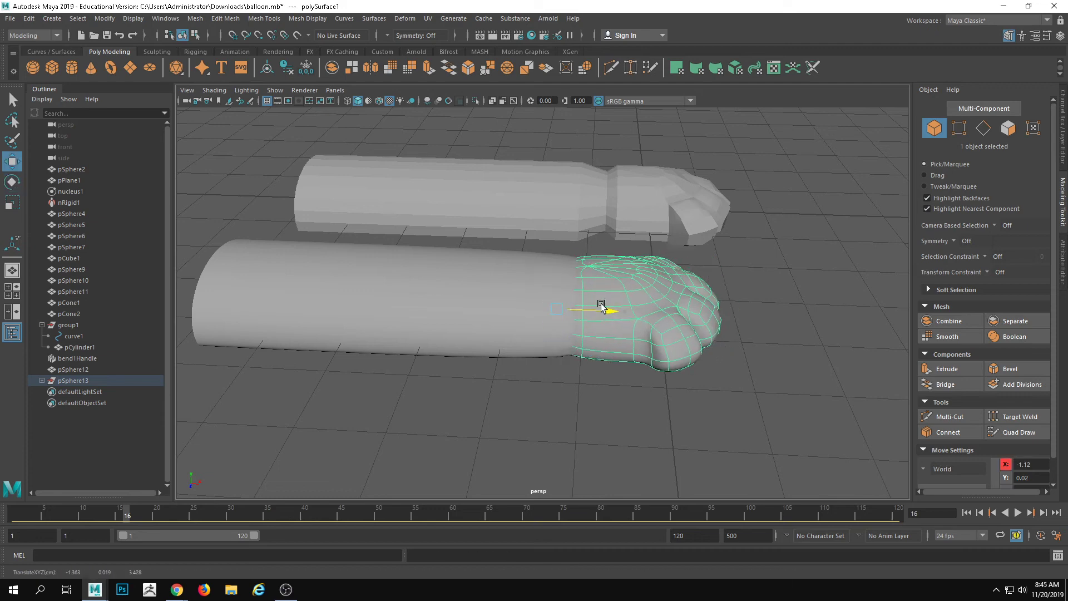
# Step: Inspect the wrist joint from above, try moving the paw along X and undo the move
pyautogui.click(617, 398)
pyautogui.keyDown('alt'); pyautogui.moveTo(616, 398); pyautogui.dragTo(626, 335); pyautogui.keyUp('alt')
pyautogui.click(626, 335)
pyautogui.keyDown('shift'); pyautogui.click(679, 334); pyautogui.keyUp('shift')
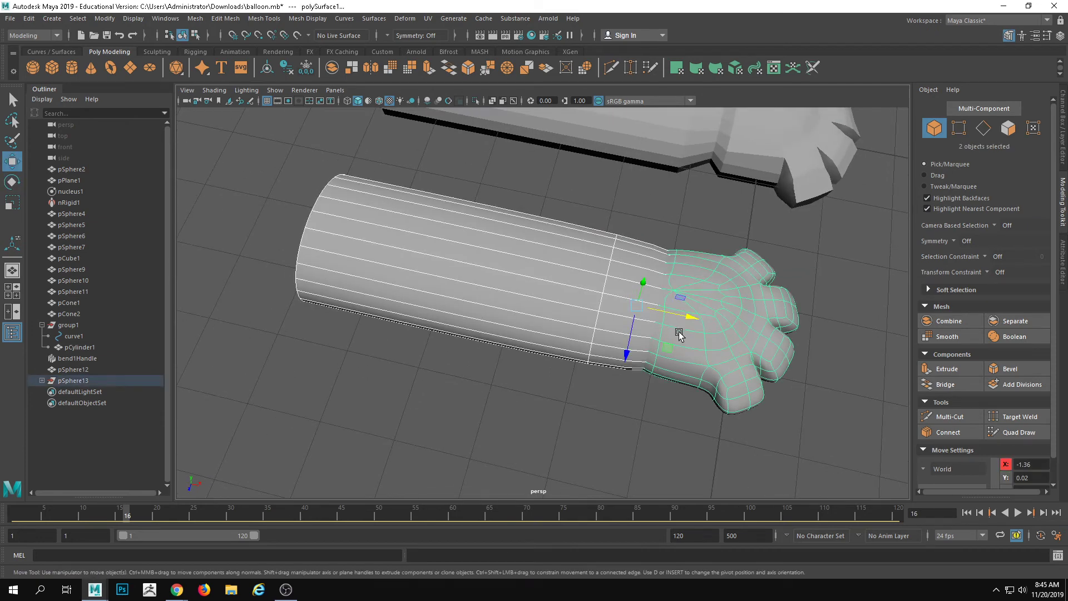
pyautogui.click(689, 409)
pyautogui.click(707, 339)
pyautogui.moveTo(691, 317); pyautogui.dragTo(667, 295)
pyautogui.hotkey('ctrl', 'z')
# Step: Bend the paw downward at the wrist, check the joint from several angles and undo the rotation
pyautogui.press('e')
pyautogui.hotkey('ctrl', 'z')
pyautogui.keyDown('alt'); pyautogui.moveTo(751, 364); pyautogui.dragTo(636, 346); pyautogui.keyUp('alt')
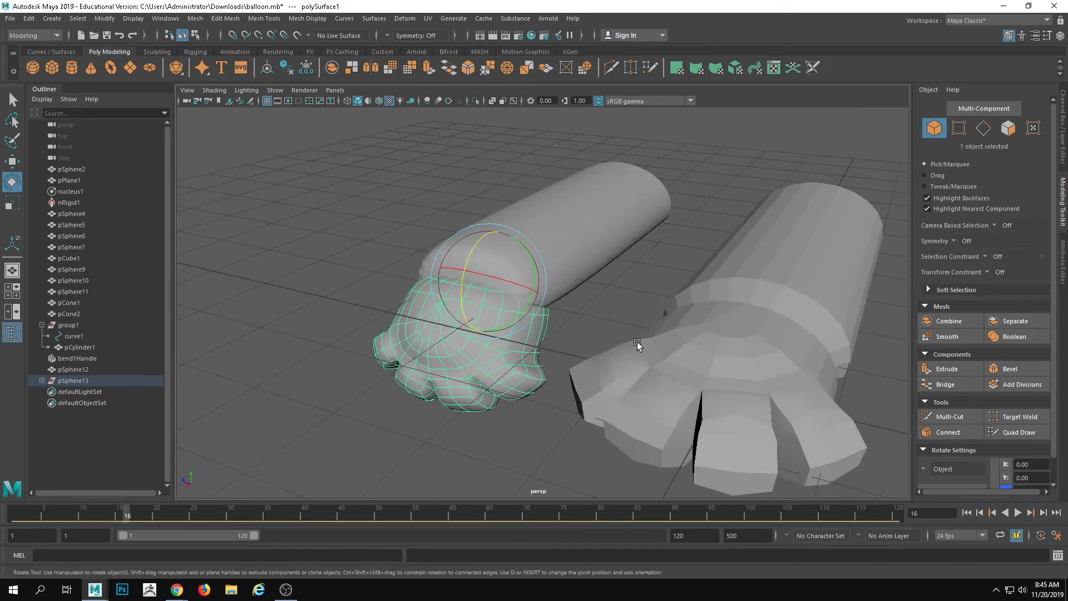
pyautogui.click(645, 351)
pyautogui.keyDown('alt'); pyautogui.moveTo(607, 276); pyautogui.dragTo(755, 291); pyautogui.keyUp('alt')
pyautogui.hotkey('ctrl', 'z')
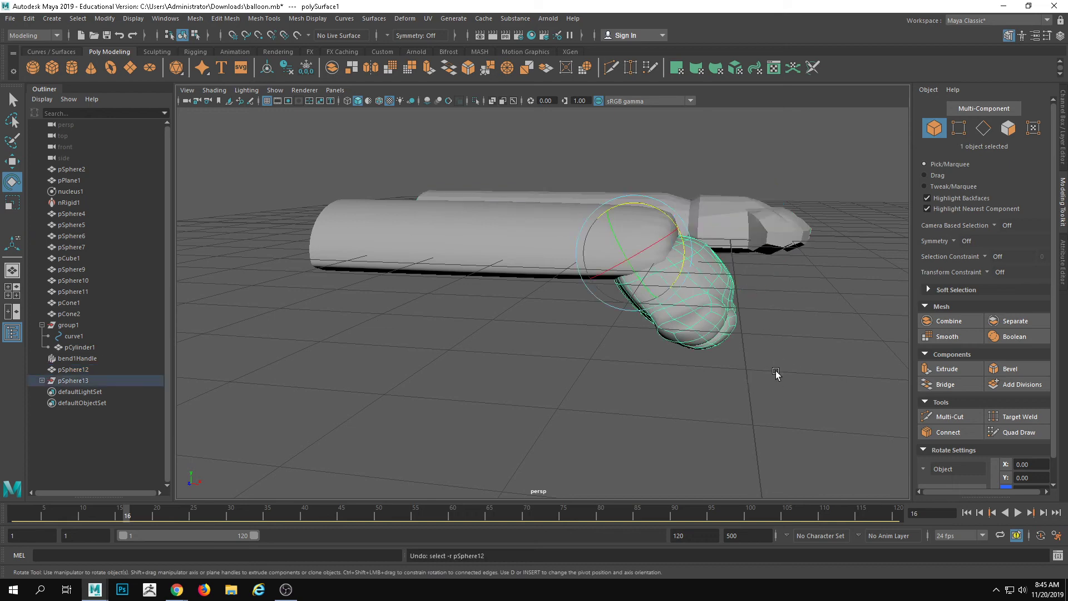
pyautogui.hotkey('ctrl', 'z')
pyautogui.moveTo(690, 373)
pyautogui.keyDown('alt'); pyautogui.mouseDown()
pyautogui.moveTo(639, 355)
pyautogui.moveTo(703, 374)
pyautogui.mouseUp(); pyautogui.keyUp('alt')
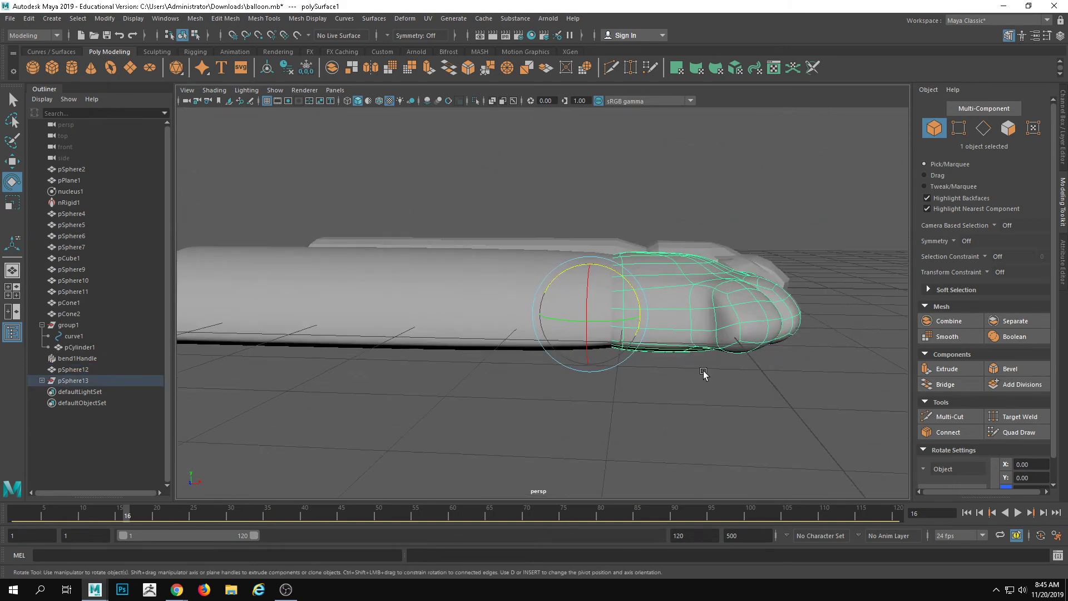
# Step: Edit the paw's pivot at the wrist and rotate the paw about Z around it
pyautogui.press('d')
pyautogui.moveTo(586, 259); pyautogui.dragTo(716, 312)
pyautogui.click(716, 311)
pyautogui.click(578, 248)
pyautogui.keyDown('alt'); pyautogui.moveTo(578, 247); pyautogui.dragTo(633, 218); pyautogui.keyUp('alt')
pyautogui.moveTo(549, 269)
pyautogui.mouseDown()
pyautogui.moveTo(526, 238)
pyautogui.moveTo(553, 286)
pyautogui.mouseUp()
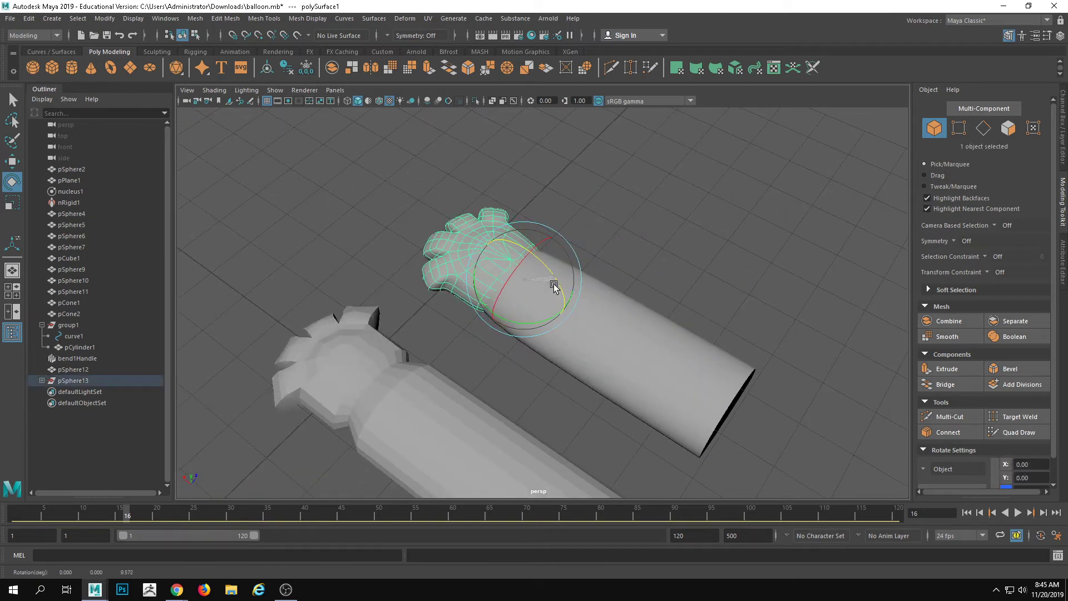
# Step: Select the forearm with its parented paw and move both along Z, well away from the original arm
pyautogui.click(569, 362)
pyautogui.keyDown('alt'); pyautogui.moveTo(569, 361); pyautogui.dragTo(761, 295); pyautogui.keyUp('alt')
pyautogui.click(785, 307)
pyautogui.click(710, 352)
pyautogui.keyDown('alt'); pyautogui.moveTo(677, 364); pyautogui.dragTo(711, 294); pyautogui.keyUp('alt')
pyautogui.press('w')
pyautogui.keyDown('alt'); pyautogui.moveTo(710, 294); pyautogui.dragTo(645, 252, button='middle'); pyautogui.keyUp('alt')
pyautogui.moveTo(666, 413); pyautogui.dragTo(904, 426)
# Step: Display the original one-piece arm in smooth preview and frame it from above
pyautogui.keyDown('alt'); pyautogui.moveTo(655, 320); pyautogui.dragTo(663, 336, button='middle'); pyautogui.keyUp('alt')
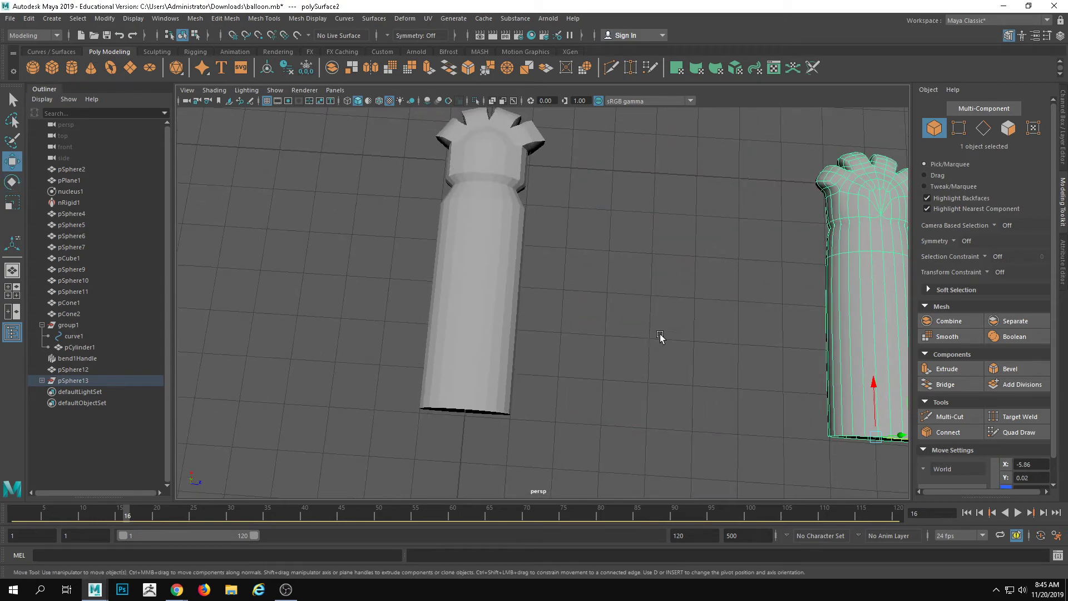
pyautogui.click(663, 336)
pyautogui.keyDown('alt'); pyautogui.moveTo(499, 186); pyautogui.dragTo(590, 239, button='middle'); pyautogui.keyUp('alt')
pyautogui.click(590, 239)
pyautogui.keyDown('alt'); pyautogui.moveTo(591, 239); pyautogui.dragTo(573, 347); pyautogui.keyUp('alt')
pyautogui.click(645, 370)
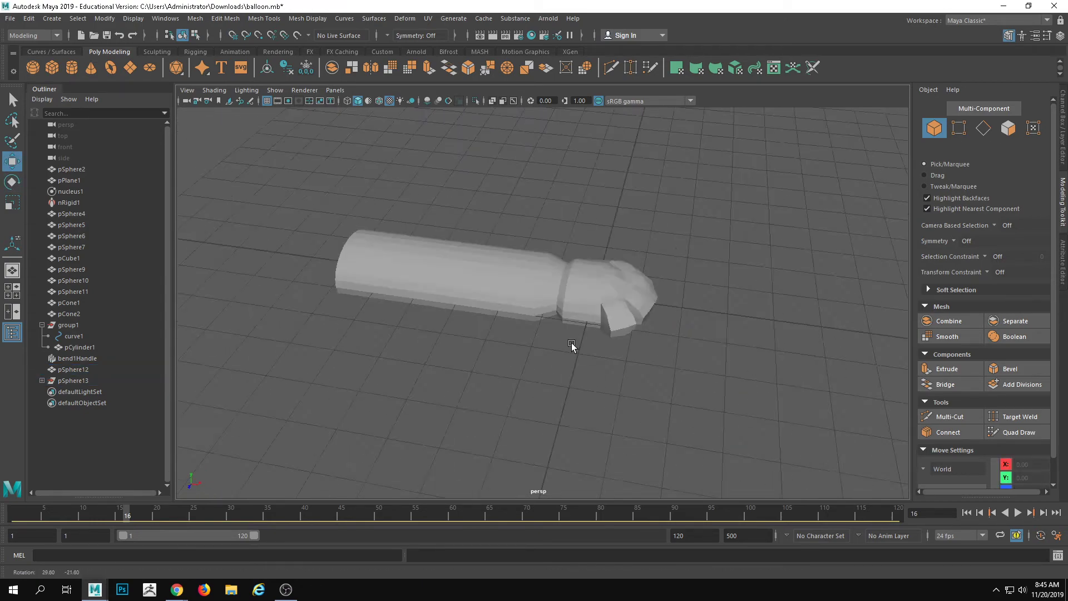
pyautogui.keyDown('alt'); pyautogui.moveTo(572, 347); pyautogui.dragTo(693, 283, button='right'); pyautogui.keyUp('alt')
pyautogui.click(693, 284)
pyautogui.keyDown('alt'); pyautogui.moveTo(693, 283); pyautogui.dragTo(761, 381); pyautogui.keyUp('alt')
pyautogui.click(761, 381)
pyautogui.keyDown('alt'); pyautogui.moveTo(761, 381); pyautogui.dragTo(611, 367, button='right'); pyautogui.keyUp('alt')
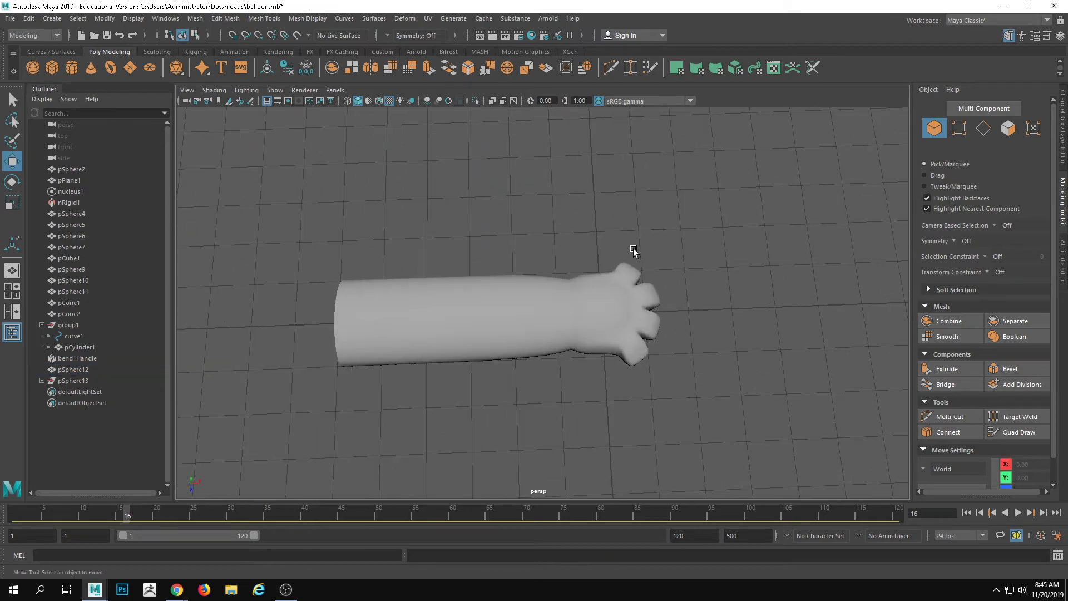
# Step: Switch to the Rigging menu set and select the original one-piece arm
pyautogui.click(34, 35)
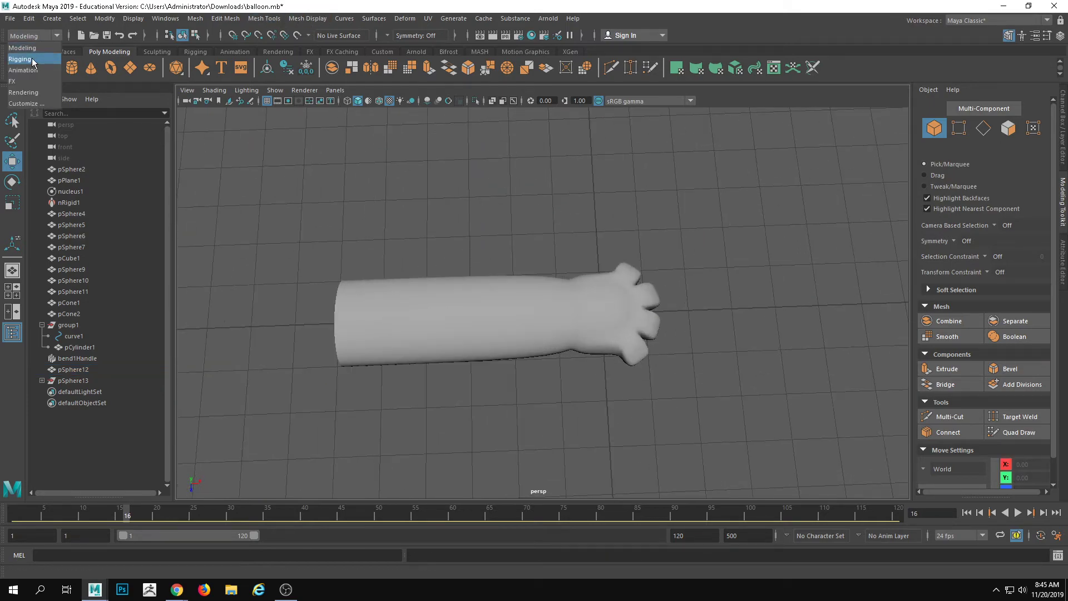
pyautogui.click(25, 51)
pyautogui.click(487, 324)
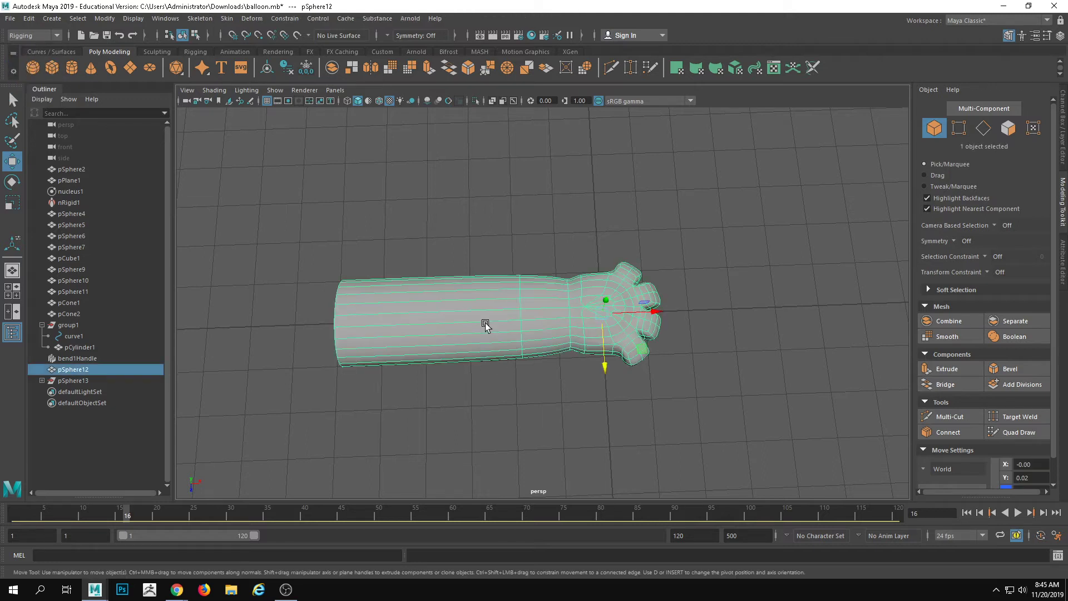
pyautogui.keyDown('alt'); pyautogui.moveTo(487, 325); pyautogui.dragTo(504, 353, button='middle'); pyautogui.keyUp('alt')
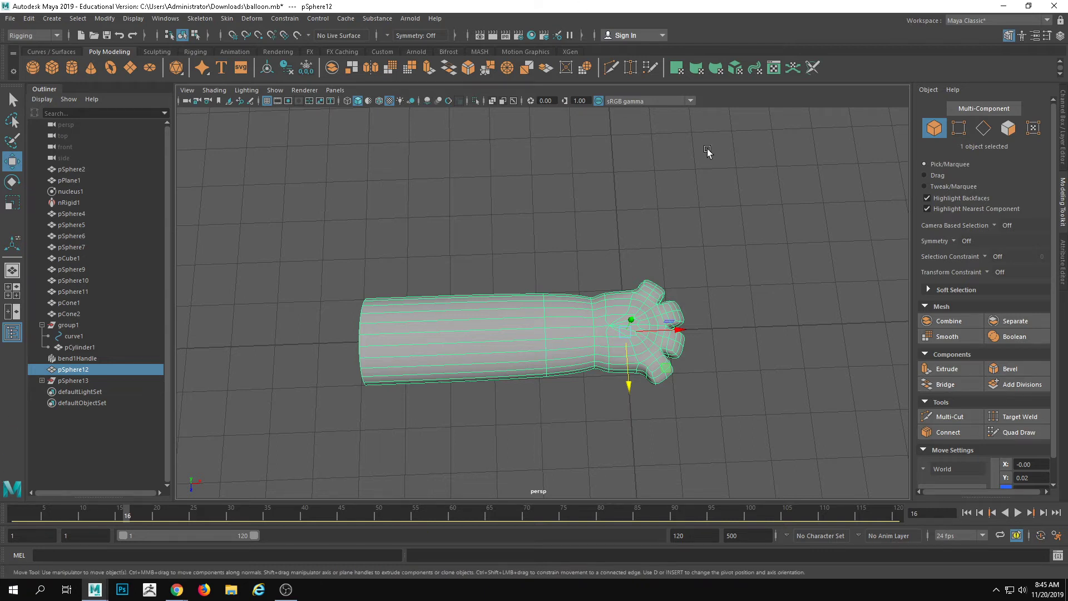
# Step: Activate the Create Joints tool and show the arm in the top orthographic view
pyautogui.keyDown('alt'); pyautogui.moveTo(539, 276); pyautogui.dragTo(594, 239, button='middle'); pyautogui.keyUp('alt')
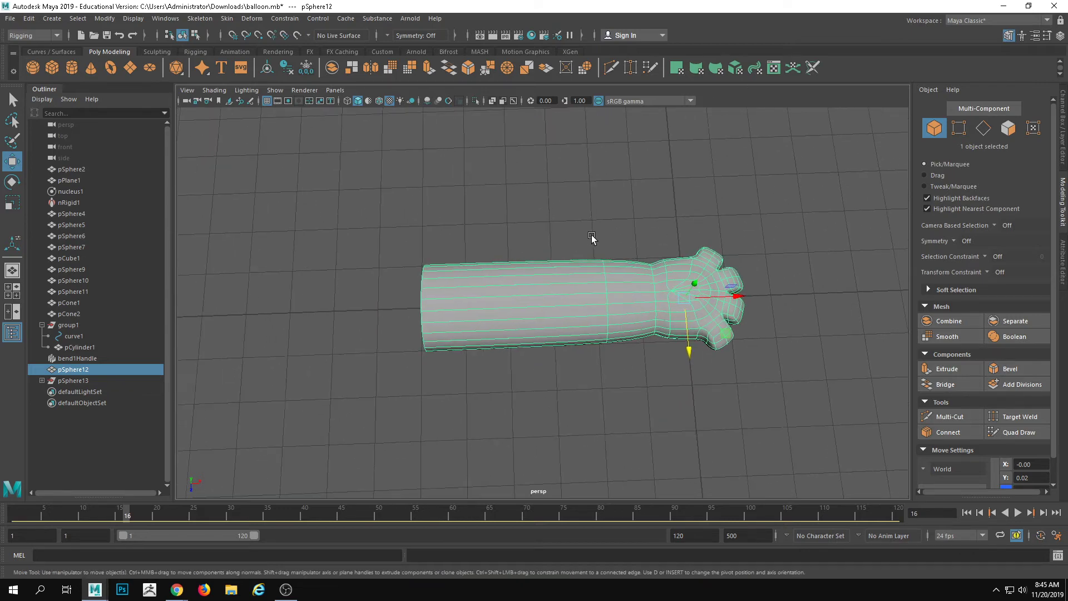
pyautogui.keyDown('alt'); pyautogui.moveTo(593, 239); pyautogui.dragTo(689, 270, button='right'); pyautogui.keyUp('alt')
pyautogui.keyDown('alt'); pyautogui.moveTo(689, 270); pyautogui.dragTo(689, 225); pyautogui.keyUp('alt')
pyautogui.click(199, 18)
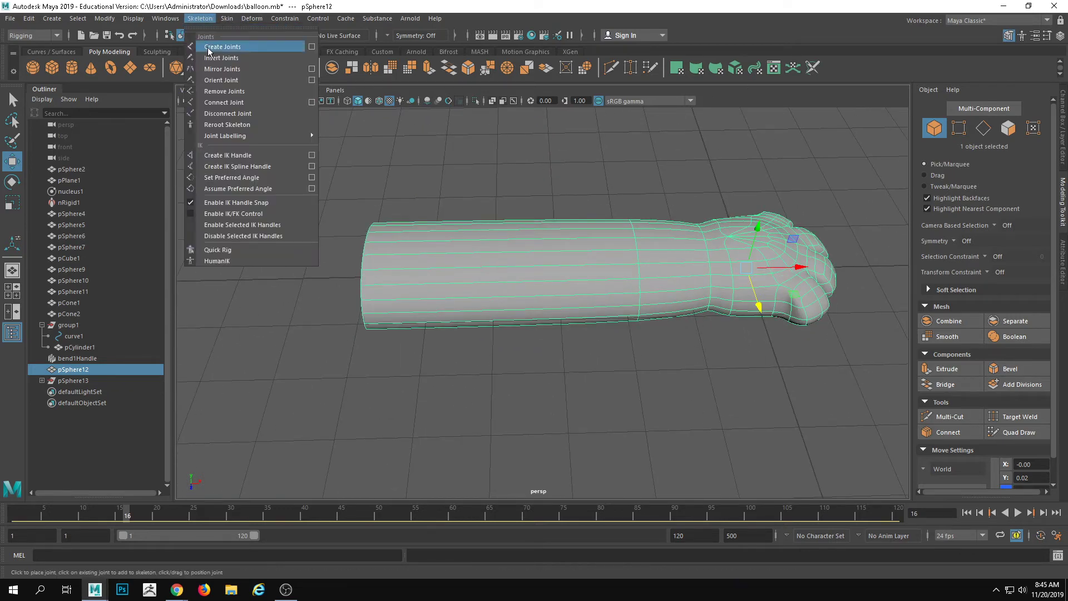
pyautogui.click(222, 47)
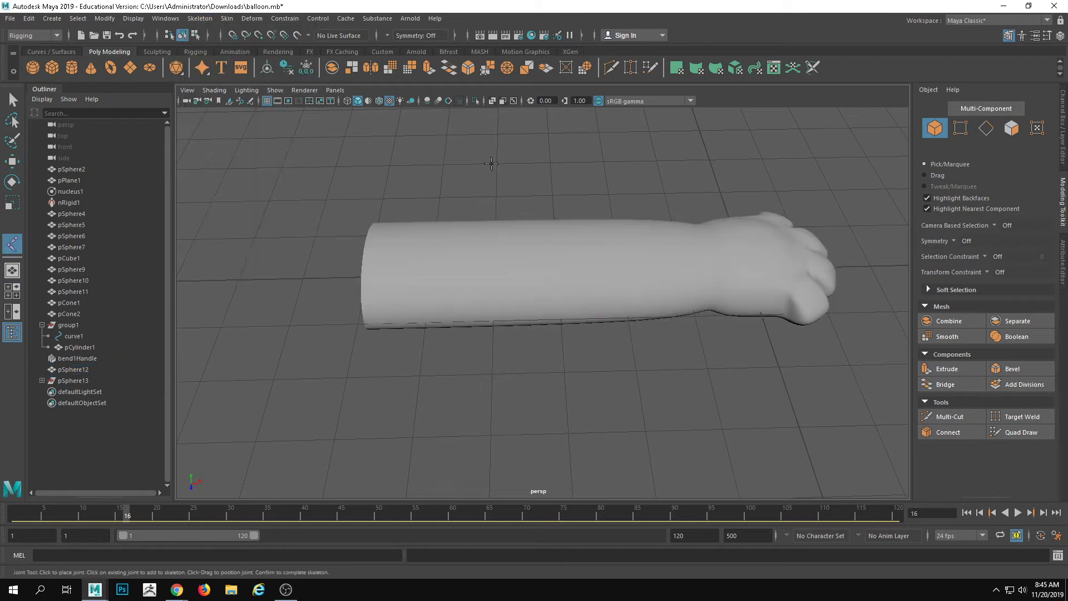
pyautogui.moveTo(484, 207)
pyautogui.keyDown('alt'); pyautogui.mouseDown()
pyautogui.moveTo(494, 205)
pyautogui.moveTo(484, 198)
pyautogui.moveTo(493, 209)
pyautogui.mouseUp(); pyautogui.keyUp('alt')
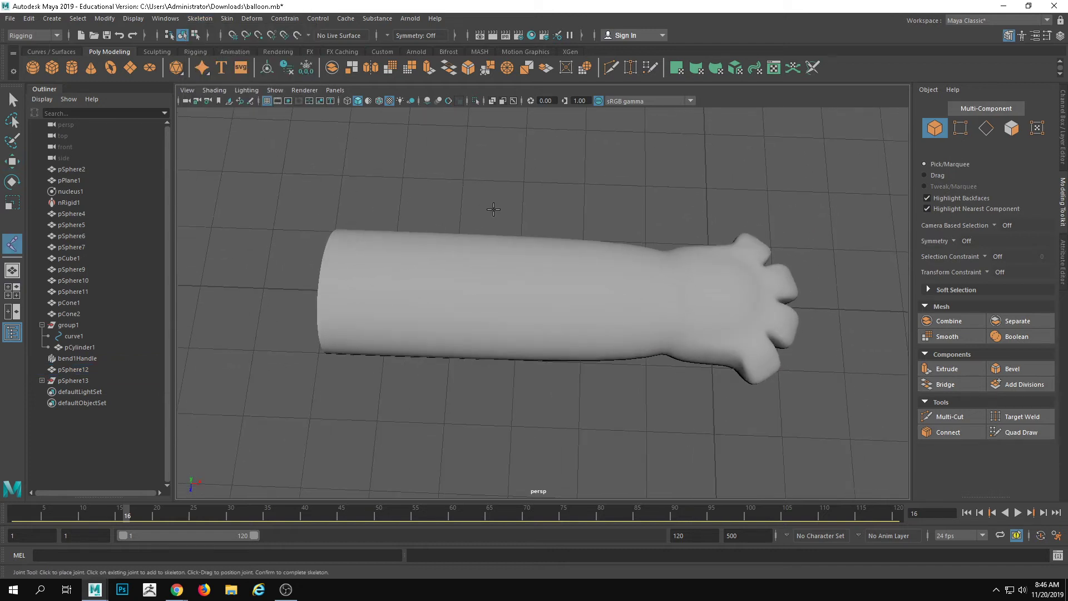
pyautogui.click(336, 91)
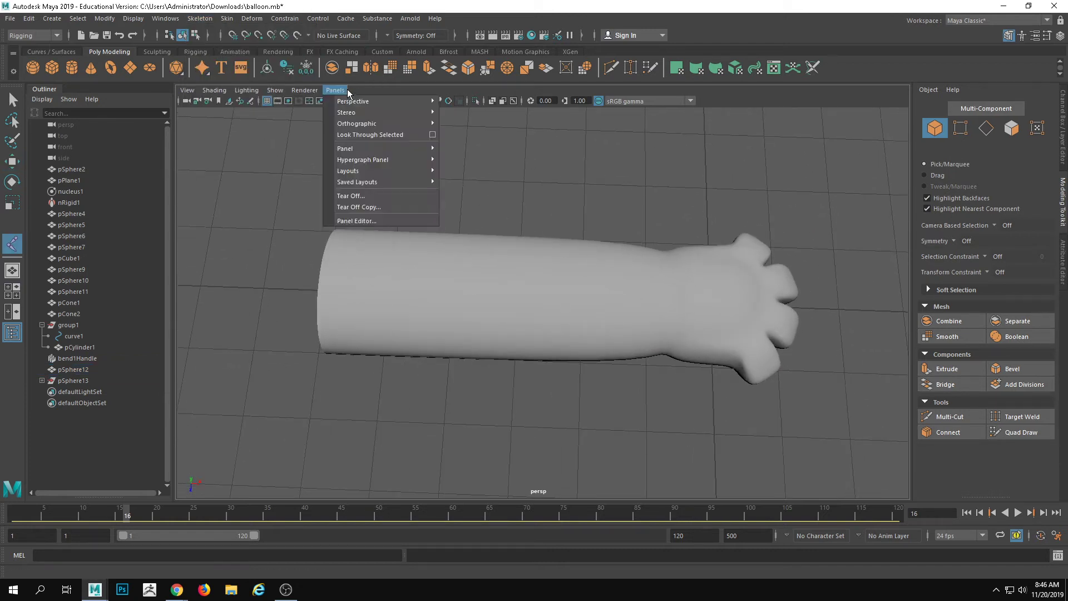
pyautogui.click(336, 90)
pyautogui.moveTo(362, 124)
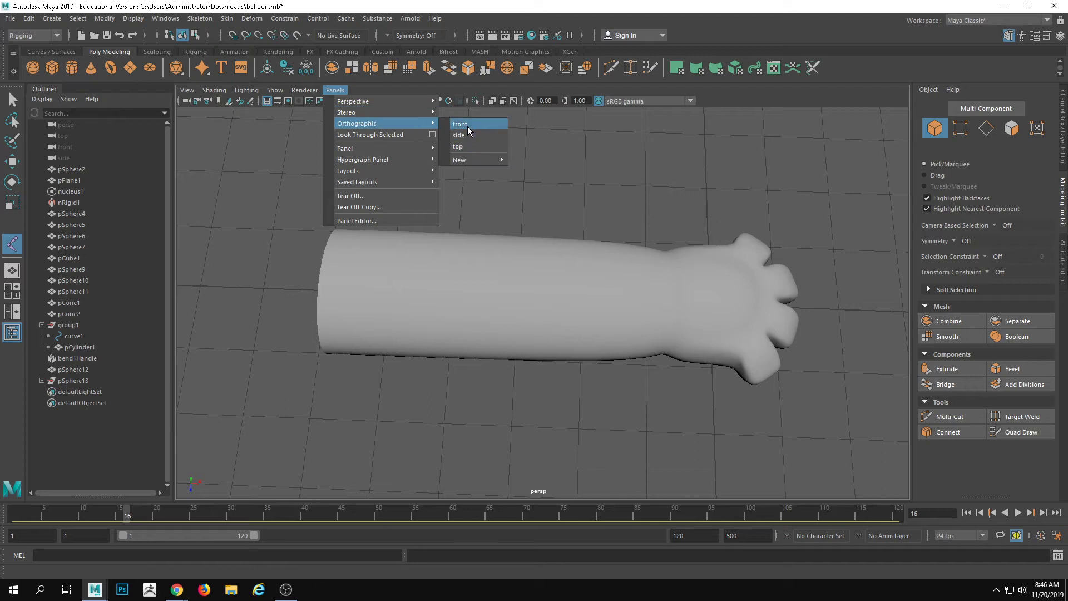
pyautogui.click(467, 147)
pyautogui.keyDown('alt'); pyautogui.moveTo(393, 222); pyautogui.dragTo(468, 225, button='middle'); pyautogui.keyUp('alt')
pyautogui.click(335, 90)
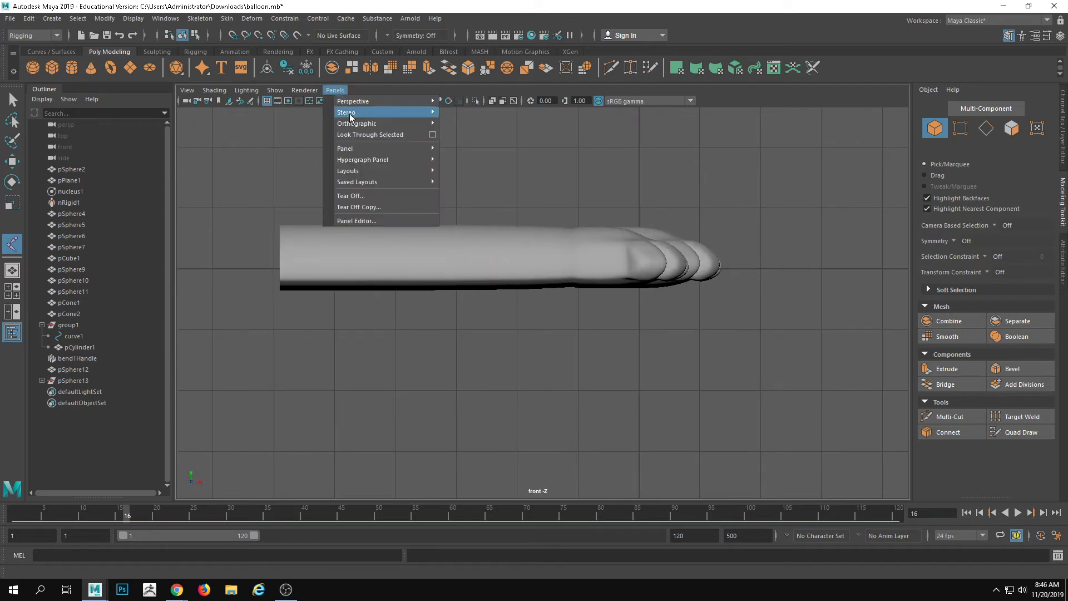
pyautogui.moveTo(358, 128)
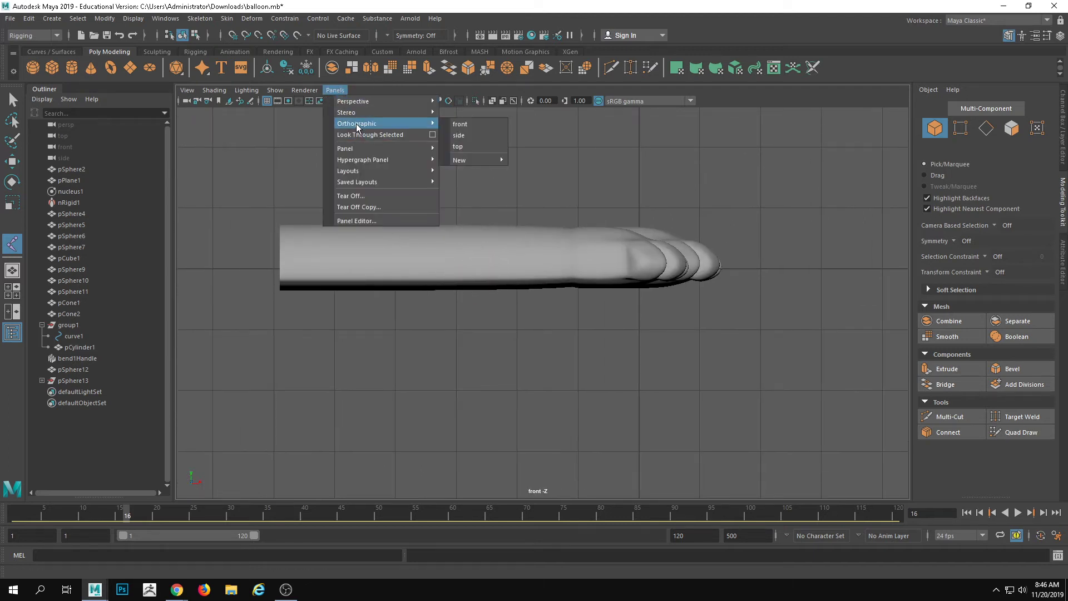
pyautogui.click(468, 146)
pyautogui.scroll(4, 390, 278)
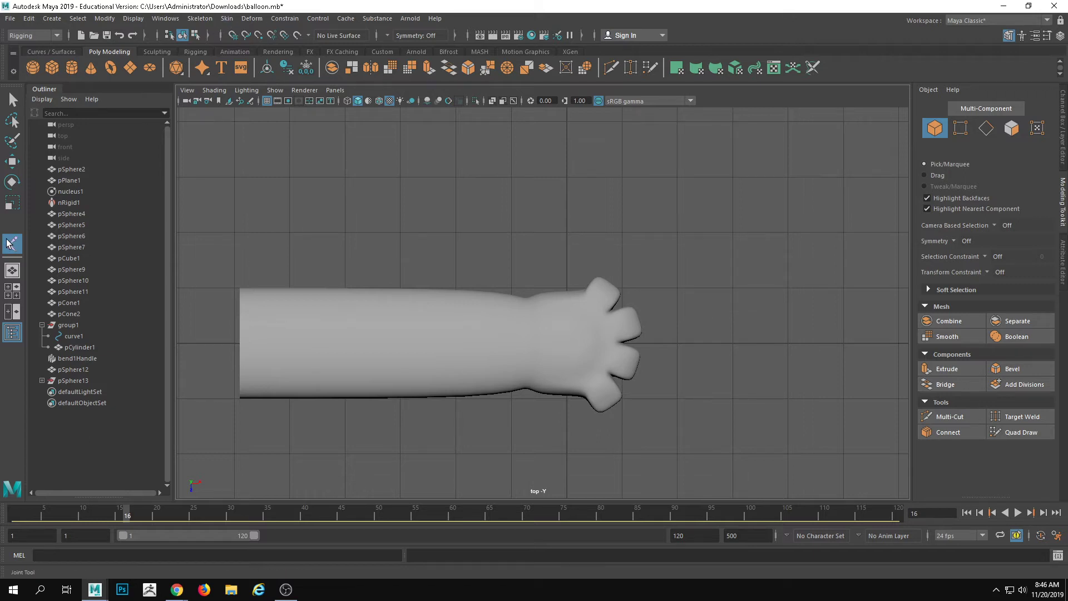
# Step: Create a three-joint chain along the arm's centreline, with joints at the forearm's open end, the wrist and the toe tips
pyautogui.click(252, 18)
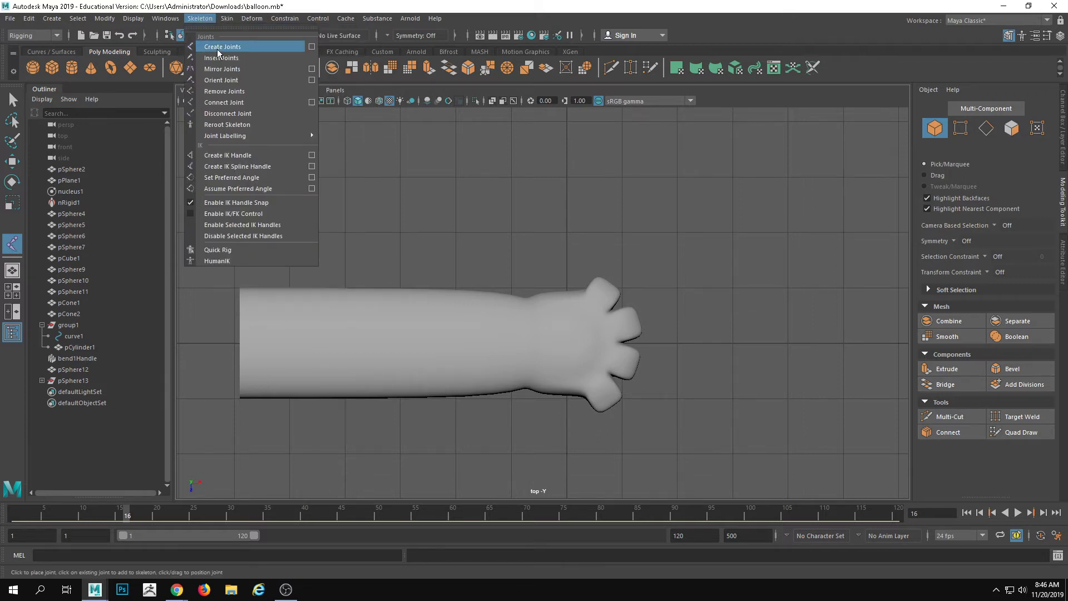
pyautogui.click(421, 5)
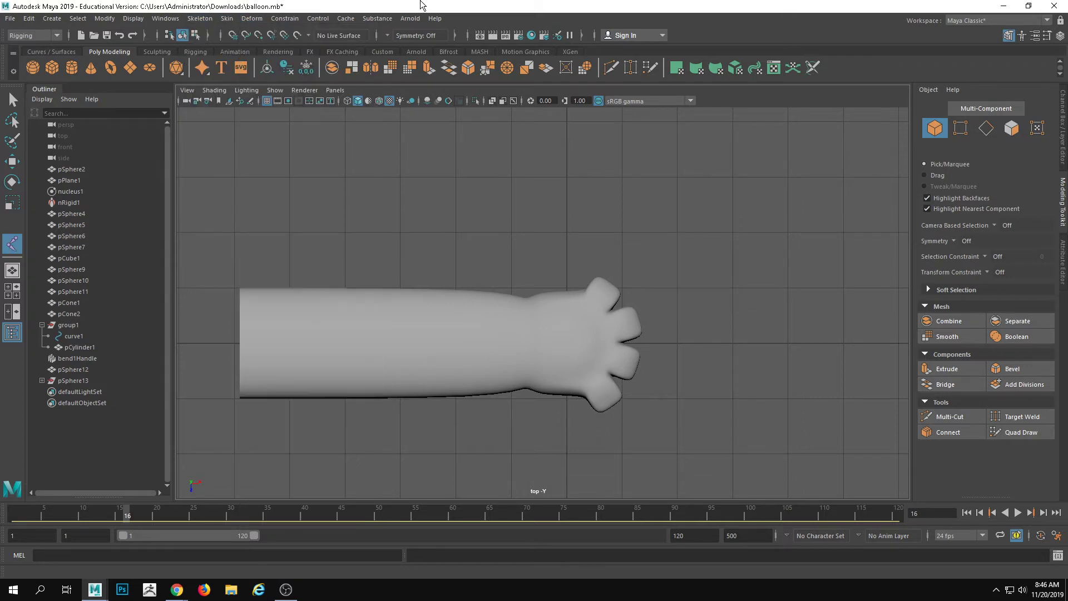
pyautogui.click(241, 343)
pyautogui.click(533, 341)
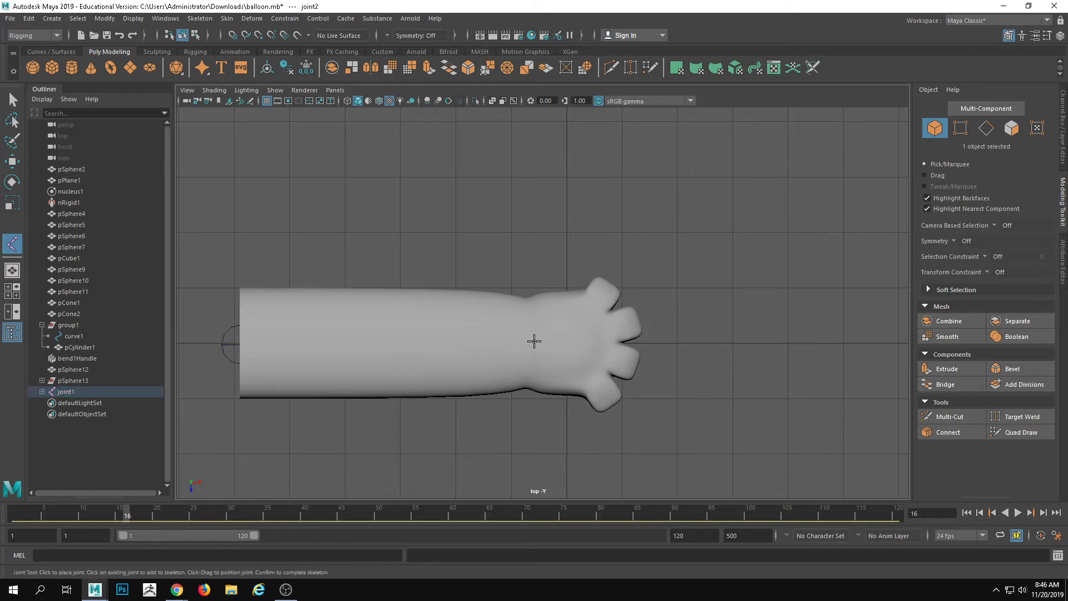
pyautogui.click(638, 343)
pyautogui.press('Return')
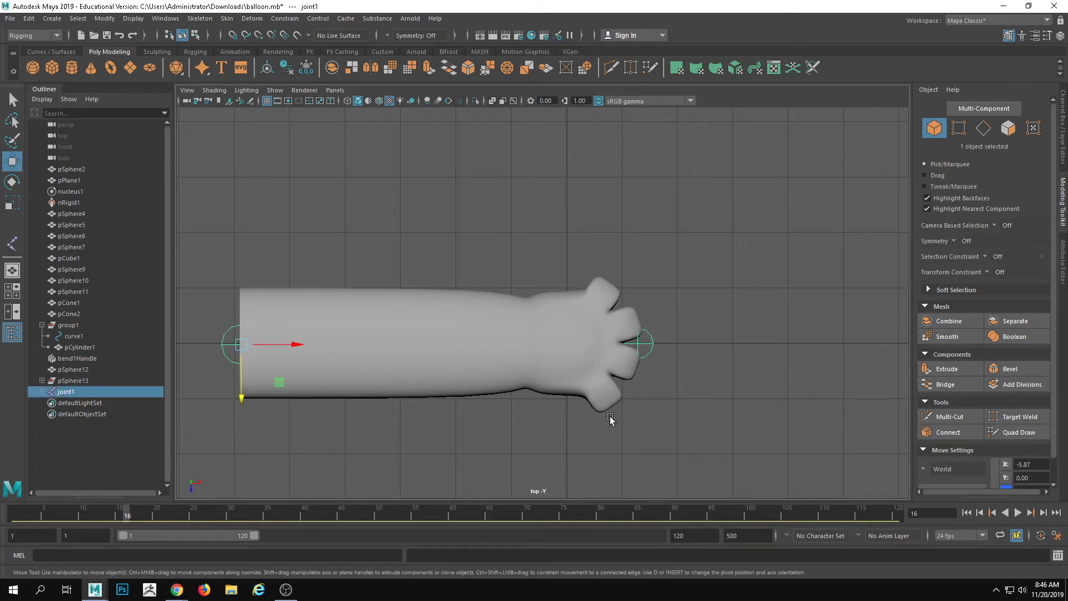
pyautogui.moveTo(245, 359); pyautogui.dragTo(249, 232)
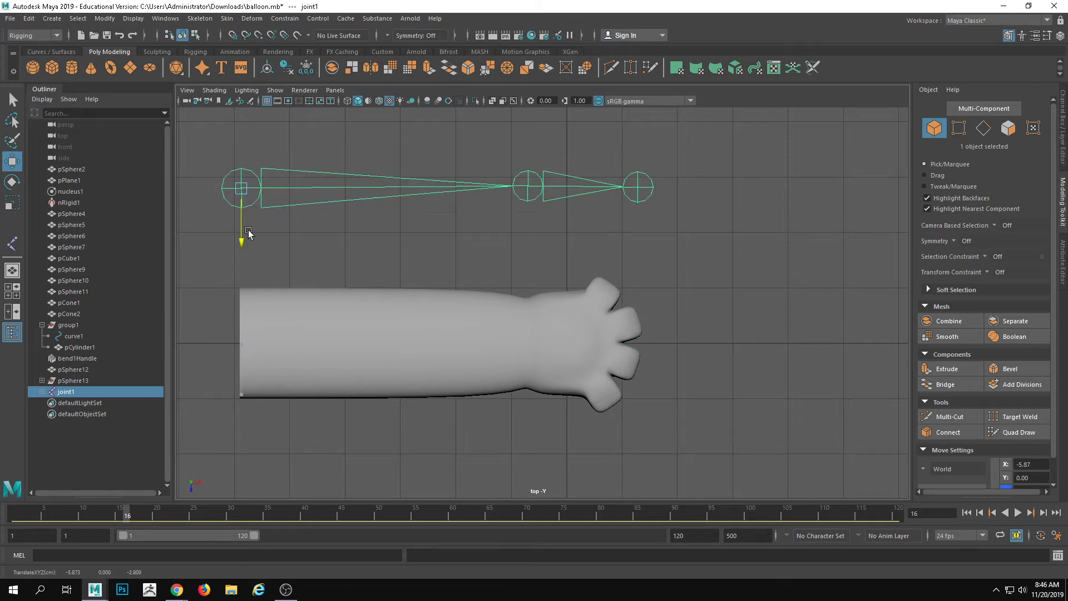
pyautogui.hotkey('ctrl', 'z')
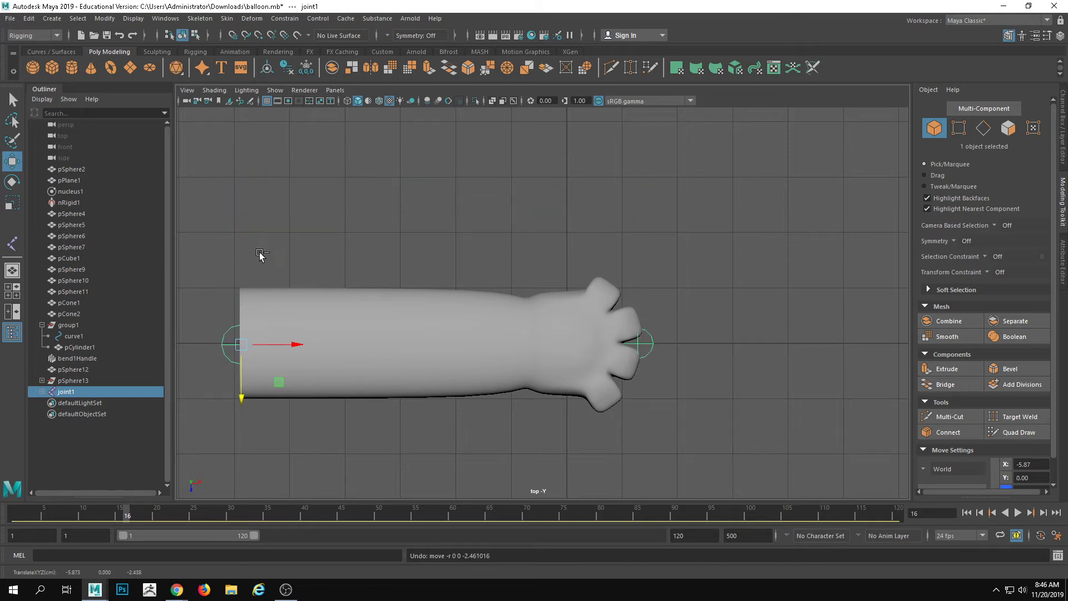
# Step: Bind the one-piece arm mesh to the joint chain with Bind Skin and return to the perspective view
pyautogui.keyDown('shift'); pyautogui.click(273, 293); pyautogui.keyUp('shift')
pyautogui.click(227, 18)
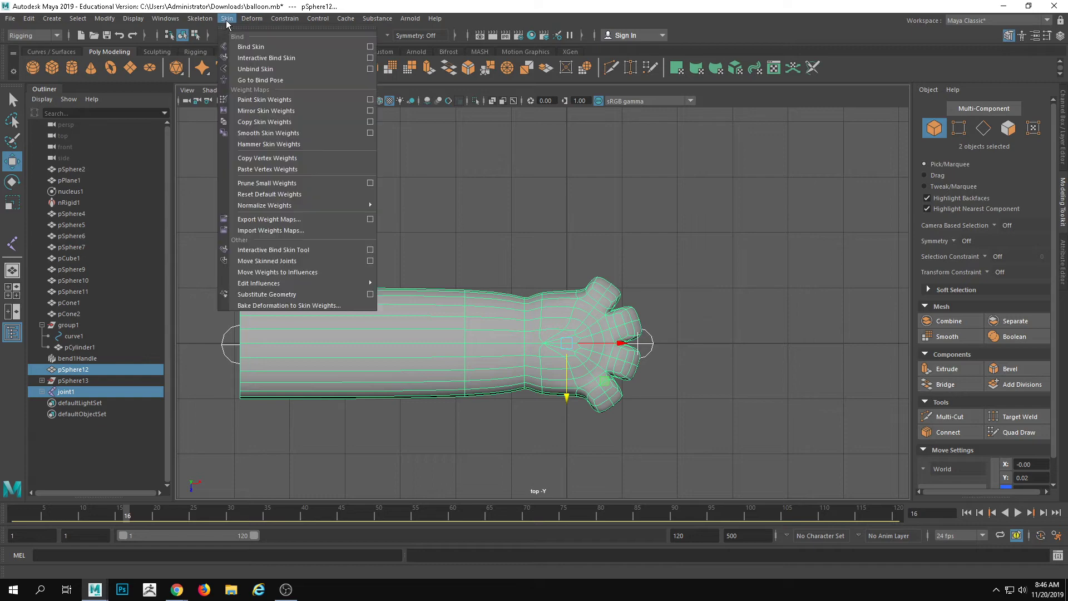
pyautogui.click(240, 46)
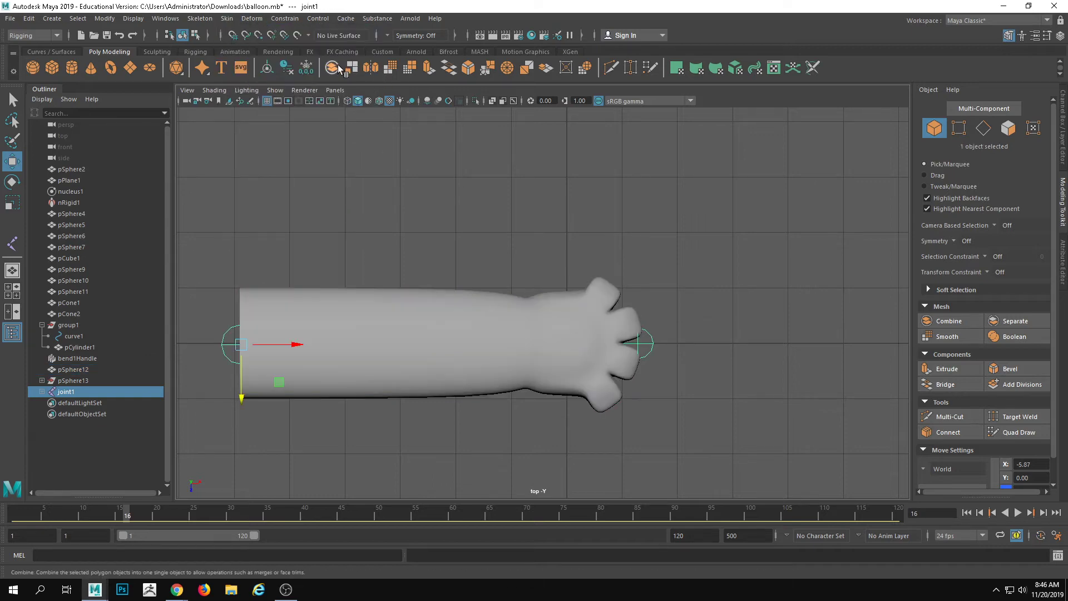
pyautogui.click(334, 90)
pyautogui.moveTo(376, 104)
pyautogui.click(465, 104)
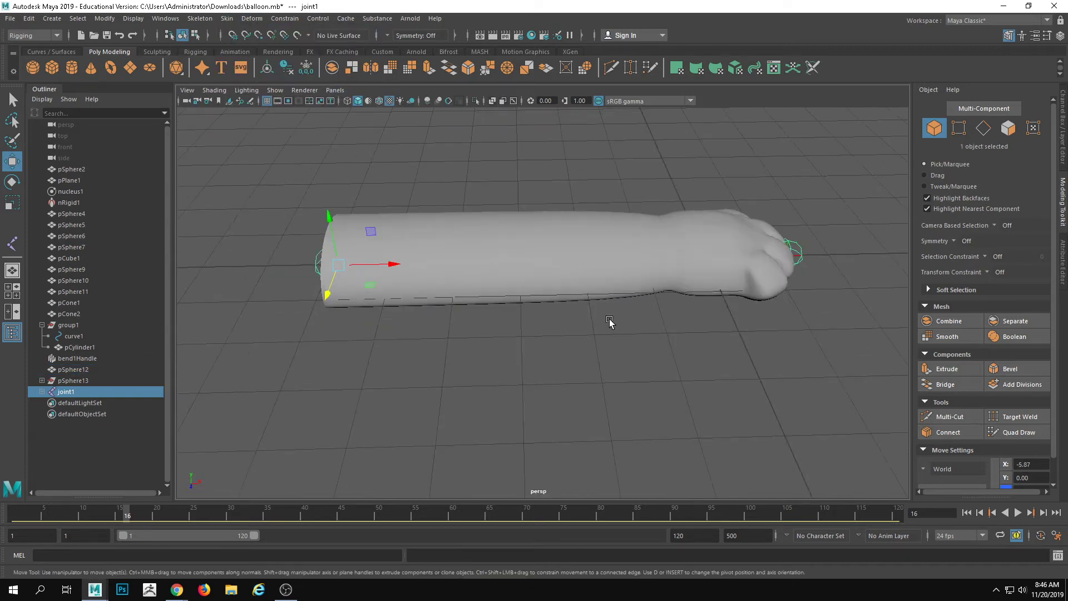
pyautogui.scroll(5, 497, 280)
pyautogui.scroll(-5, 497, 280)
# Step: Use temporary X-Ray shading to select the wrist joint inside the arm and activate the Rotate tool
pyautogui.click(214, 90)
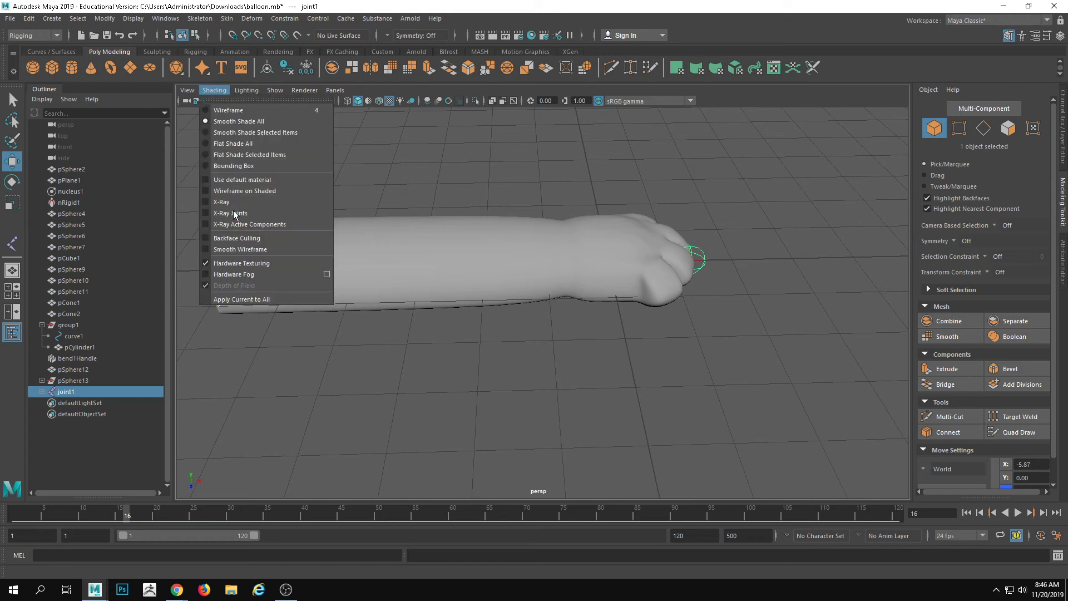
pyautogui.click(234, 202)
pyautogui.click(550, 257)
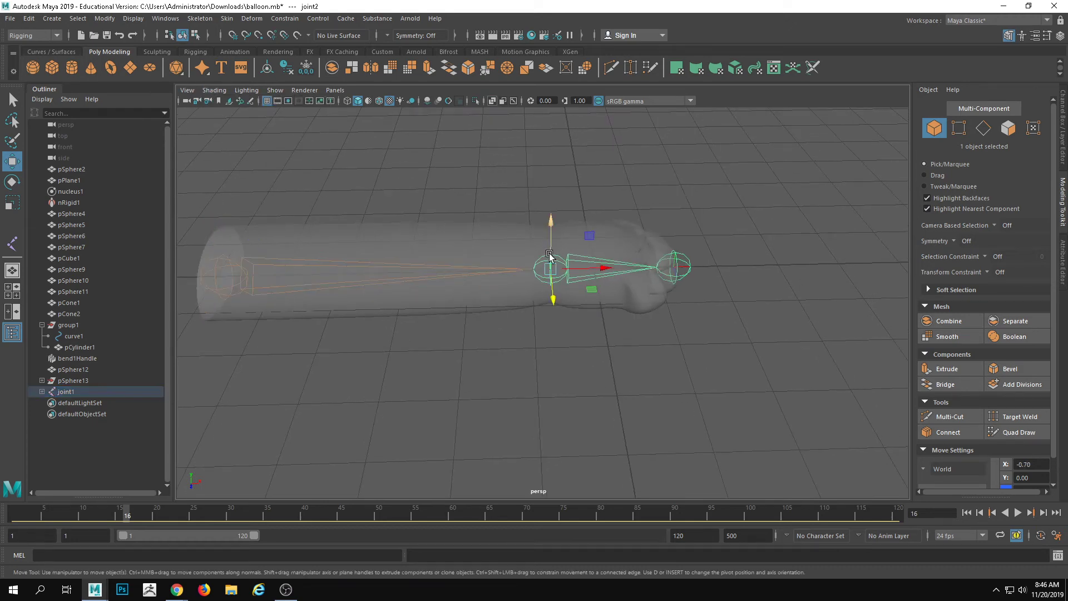
pyautogui.press('e')
pyautogui.click(214, 90)
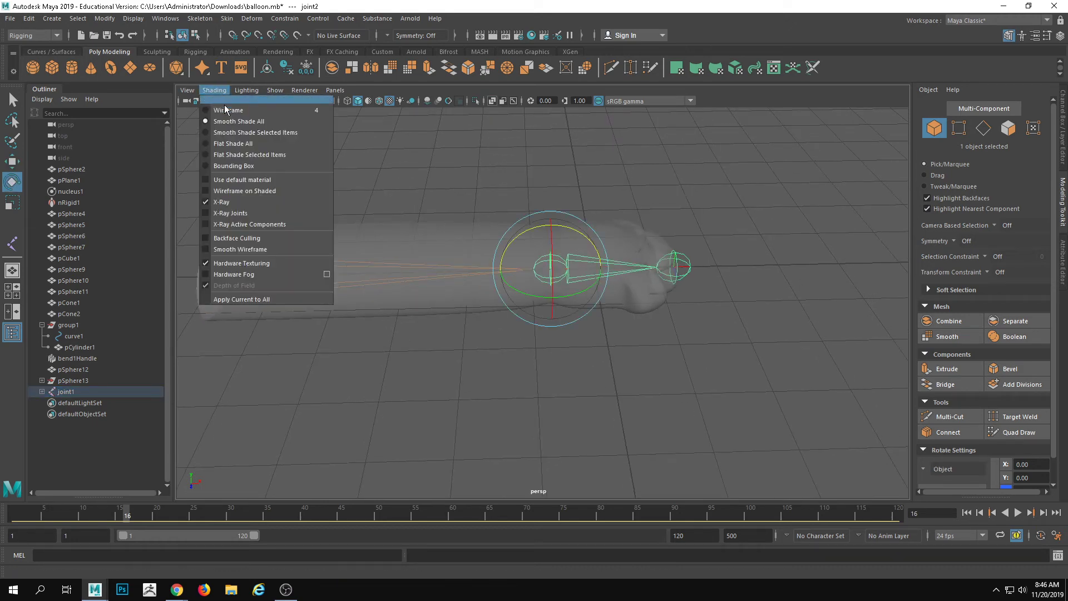
pyautogui.click(234, 202)
# Step: Rotate the wrist joint to test how the paw bends and undo the rotation
pyautogui.moveTo(574, 232); pyautogui.dragTo(603, 267)
pyautogui.hotkey('ctrl', 'z')
pyautogui.hotkey('ctrl', 'z')
# Step: Select the arm mesh and start the Paint Skin Weights tool with its settings window open
pyautogui.keyDown('alt'); pyautogui.moveTo(636, 329); pyautogui.dragTo(484, 261); pyautogui.keyUp('alt')
pyautogui.click(413, 288)
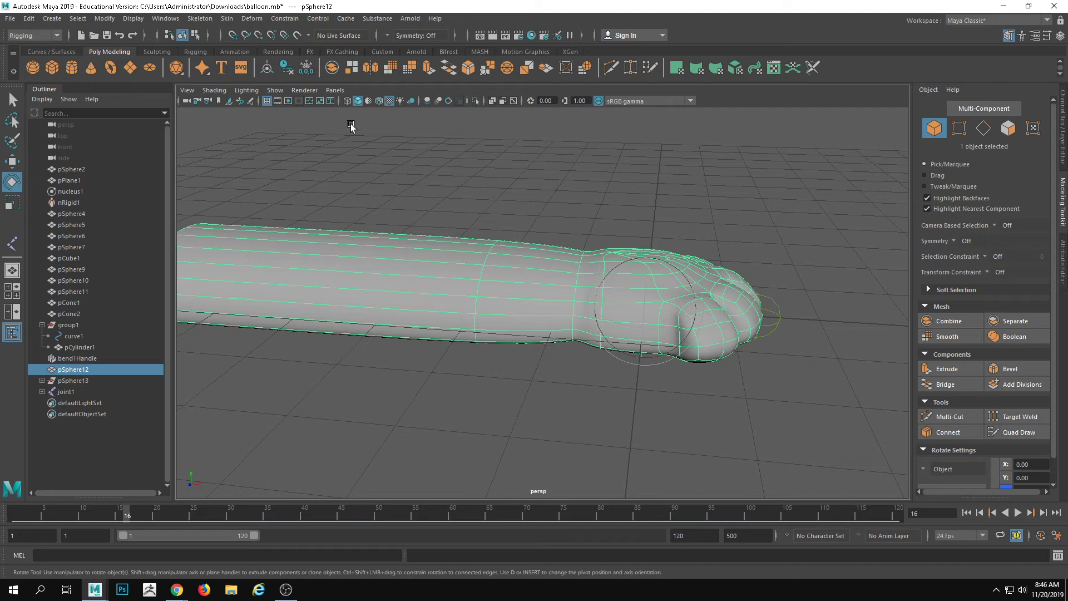
pyautogui.click(222, 21)
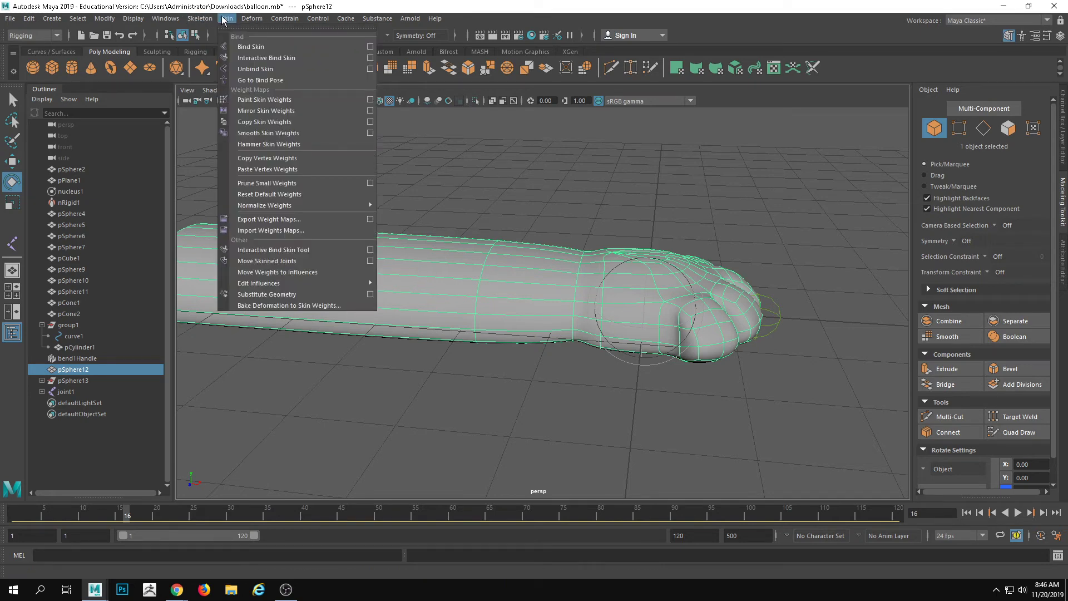
pyautogui.click(265, 100)
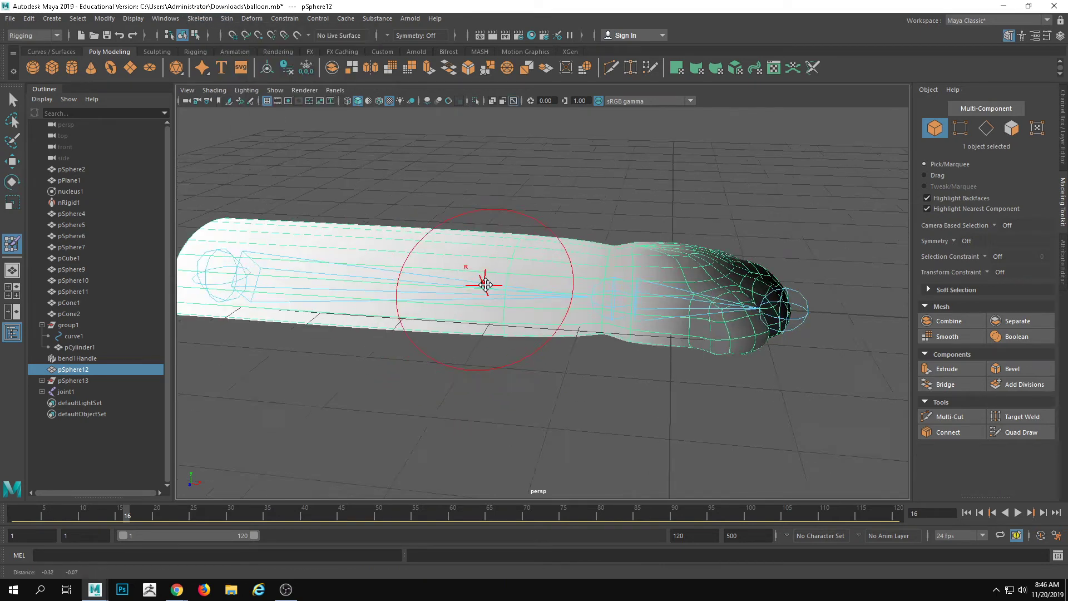
pyautogui.keyDown('alt'); pyautogui.moveTo(486, 285); pyautogui.dragTo(544, 291, button='middle'); pyautogui.keyUp('alt')
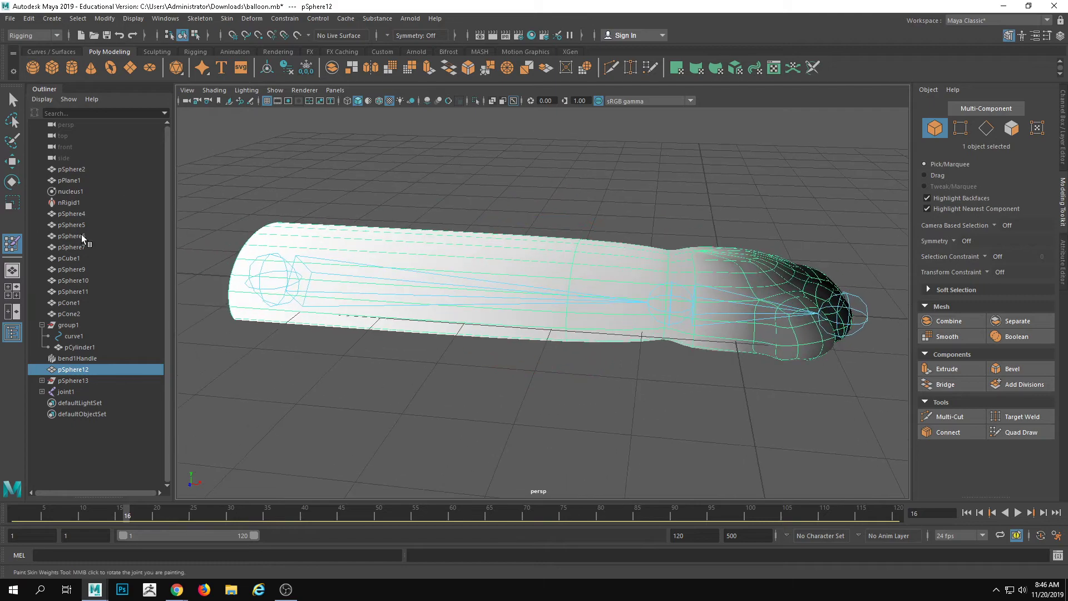
pyautogui.doubleClick(14, 245)
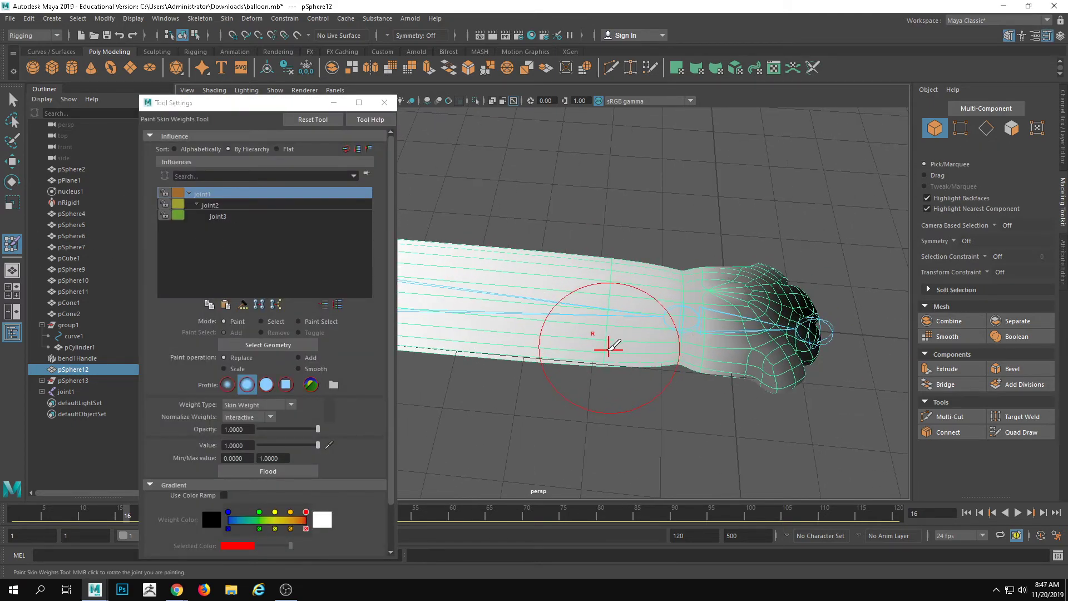
# Step: Reduce the skin-weight brush to well under the forearm's width
pyautogui.scroll(-2, 500, 277)
pyautogui.keyDown('alt'); pyautogui.moveTo(510, 253); pyautogui.dragTo(615, 258, button='middle'); pyautogui.keyUp('alt')
pyautogui.scroll(-2, 679, 286)
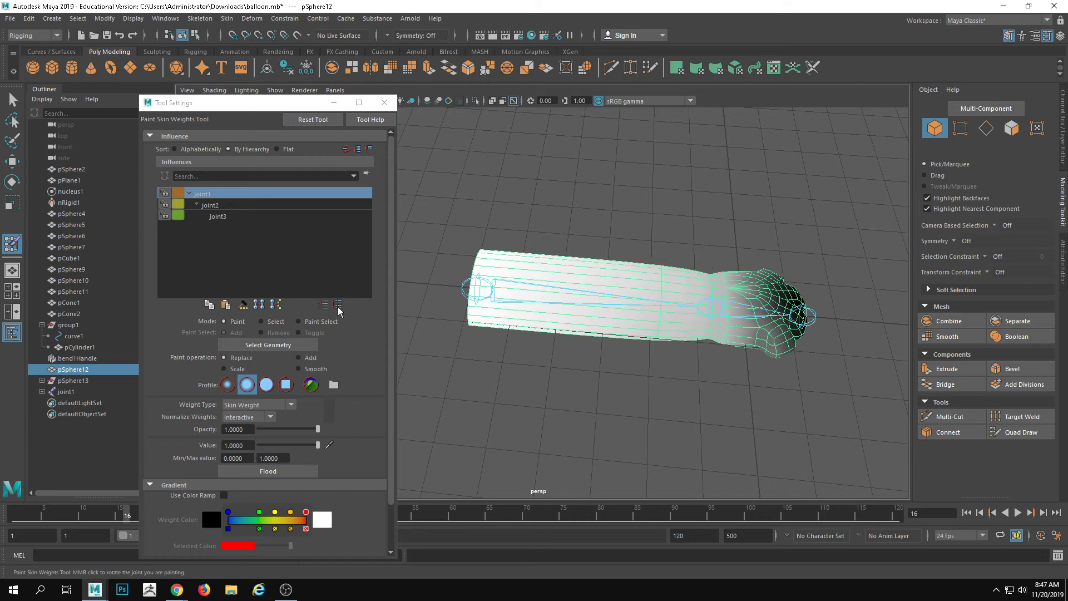
pyautogui.keyDown('alt'); pyautogui.moveTo(676, 304); pyautogui.dragTo(641, 311, button='middle'); pyautogui.keyUp('alt')
pyautogui.scroll(1, 612, 311)
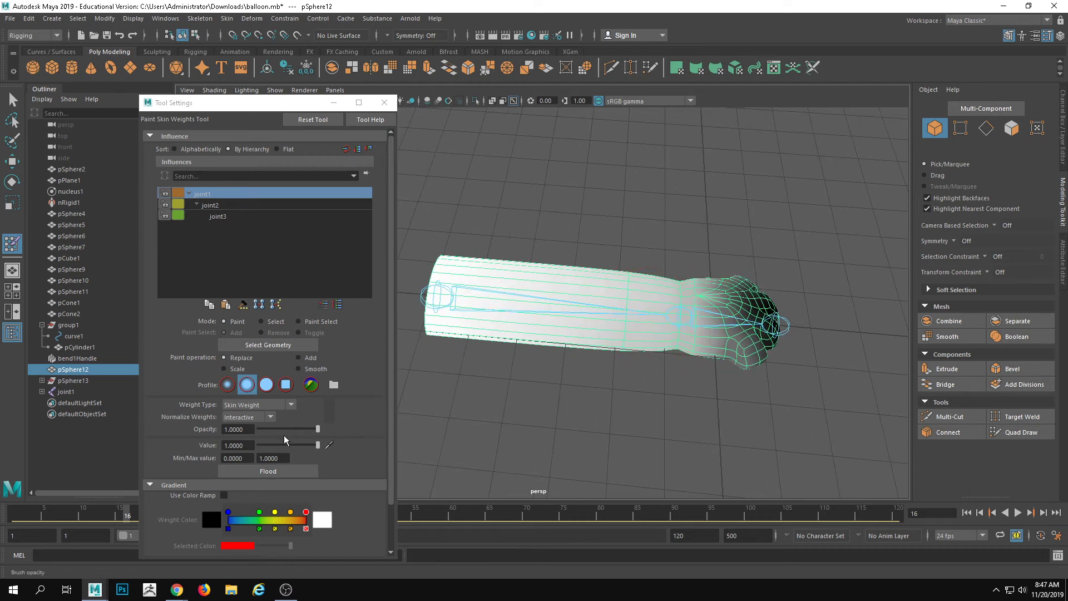
pyautogui.press('b')
pyautogui.moveTo(660, 321); pyautogui.dragTo(648, 317)
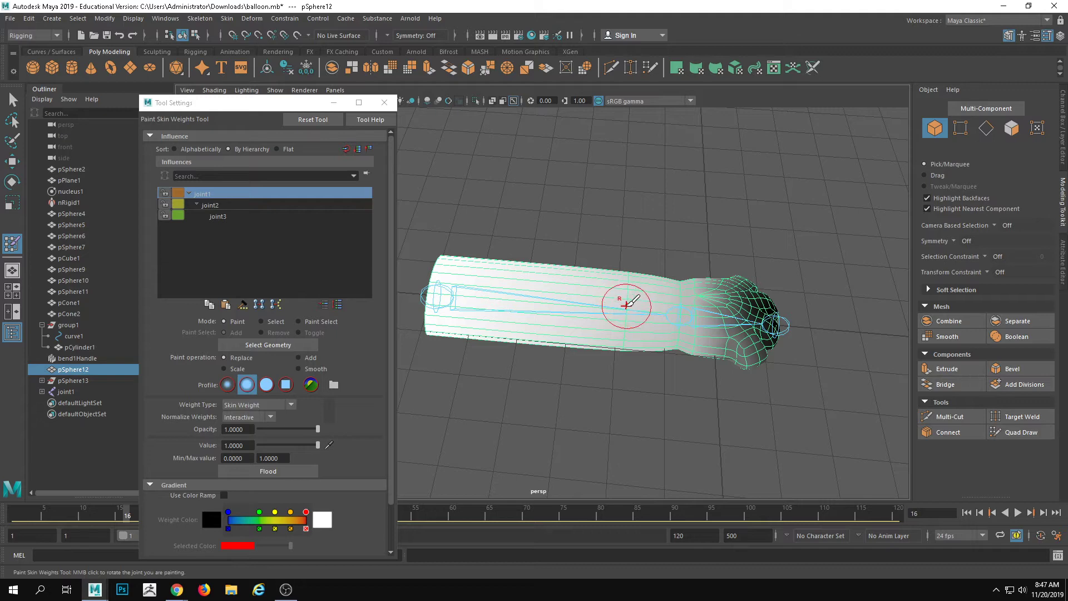
# Step: Paint joint1's skin weight with value 1 in Replace mode over the forearm behind the wrist, including its other sides
pyautogui.scroll(1, 625, 345)
pyautogui.keyDown('alt'); pyautogui.moveTo(626, 356); pyautogui.dragTo(599, 370); pyautogui.keyUp('alt')
pyautogui.scroll(1, 590, 390)
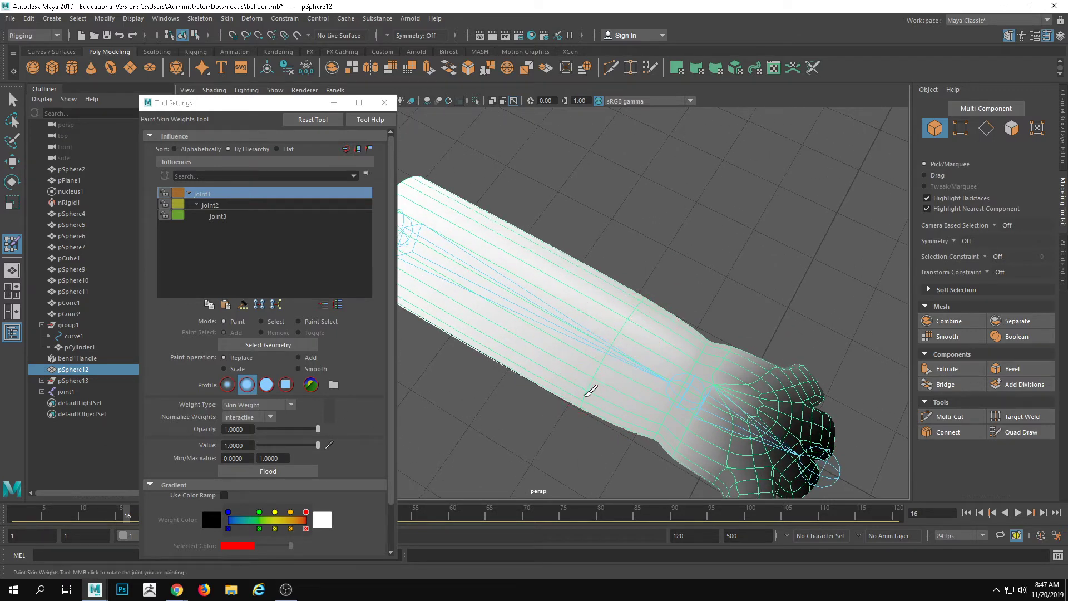
pyautogui.moveTo(594, 373)
pyautogui.mouseDown()
pyautogui.moveTo(594, 384)
pyautogui.moveTo(596, 371)
pyautogui.moveTo(517, 325)
pyautogui.mouseUp()
pyautogui.moveTo(503, 353)
pyautogui.keyDown('alt'); pyautogui.mouseDown()
pyautogui.moveTo(520, 292)
pyautogui.moveTo(601, 325)
pyautogui.moveTo(640, 306)
pyautogui.moveTo(625, 267)
pyautogui.moveTo(615, 335)
pyautogui.moveTo(608, 293)
pyautogui.moveTo(633, 305)
pyautogui.mouseUp(); pyautogui.keyUp('alt')
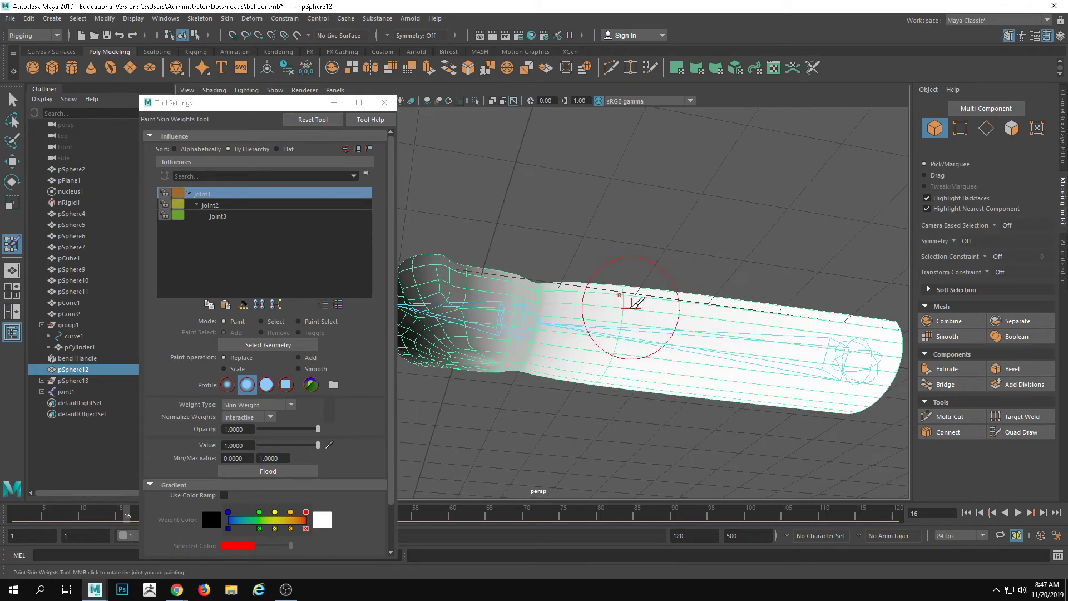
pyautogui.keyDown('alt'); pyautogui.moveTo(608, 407); pyautogui.dragTo(631, 341); pyautogui.keyUp('alt')
pyautogui.moveTo(649, 306)
pyautogui.keyDown('alt'); pyautogui.mouseDown()
pyautogui.moveTo(662, 349)
pyautogui.moveTo(763, 370)
pyautogui.mouseUp(); pyautogui.keyUp('alt')
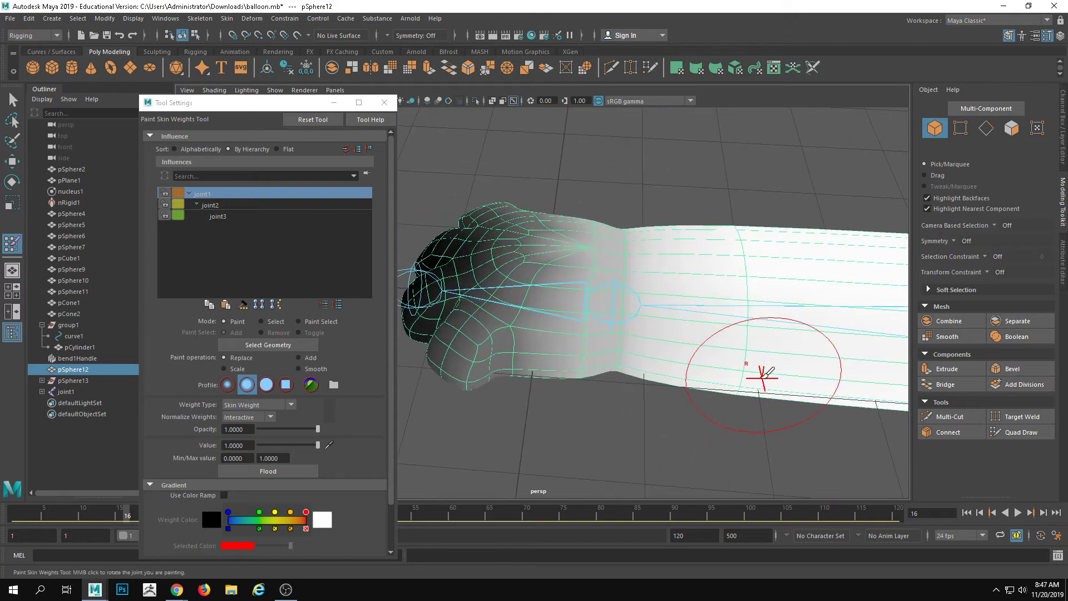
# Step: Paint joint2's skin weight with value 0 over the forearm just behind the wrist, including its other sides
pyautogui.click(227, 206)
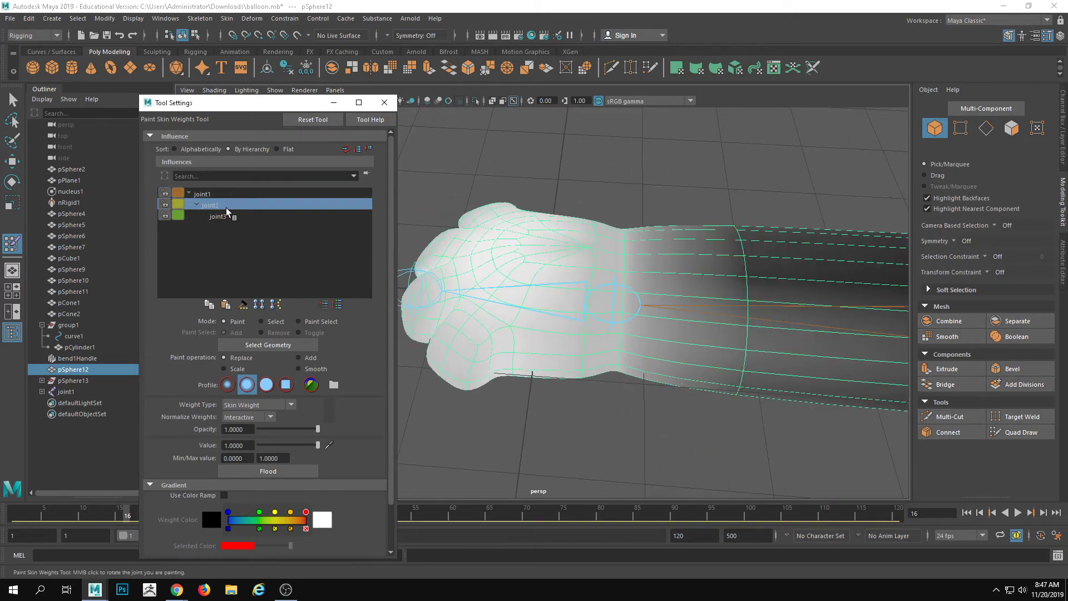
pyautogui.press('f')
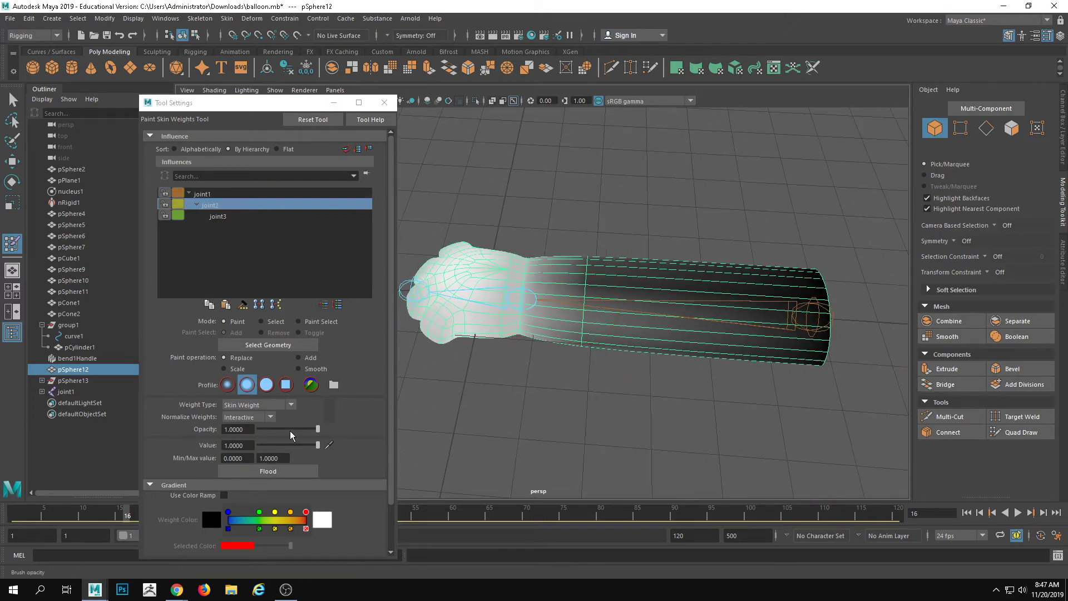
pyautogui.moveTo(318, 445); pyautogui.dragTo(207, 443)
pyautogui.moveTo(583, 302)
pyautogui.mouseDown()
pyautogui.moveTo(579, 311)
pyautogui.moveTo(648, 366)
pyautogui.mouseUp()
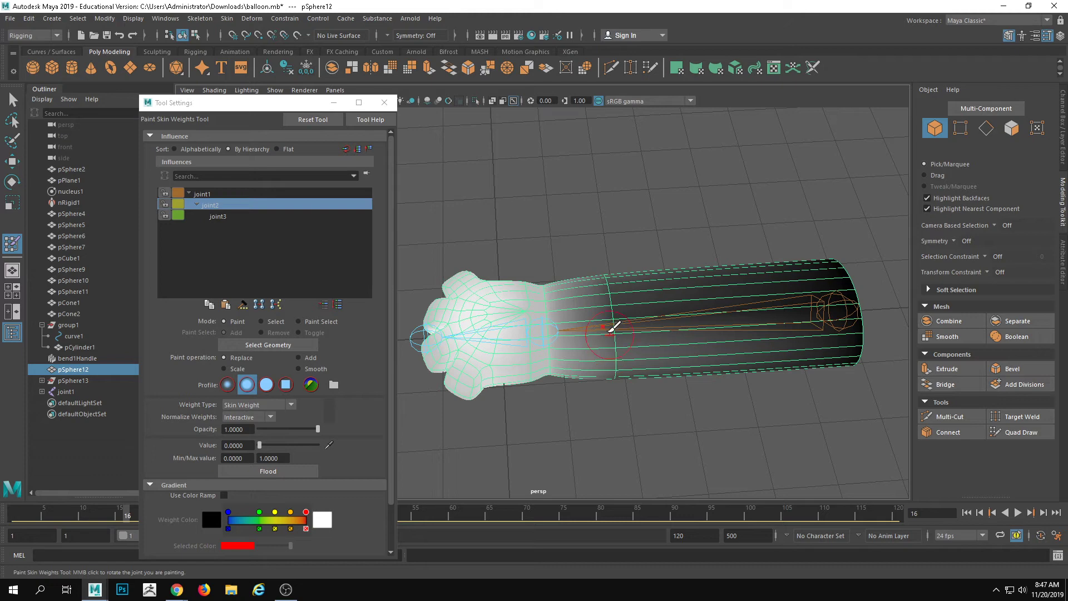
pyautogui.scroll(2, 611, 332)
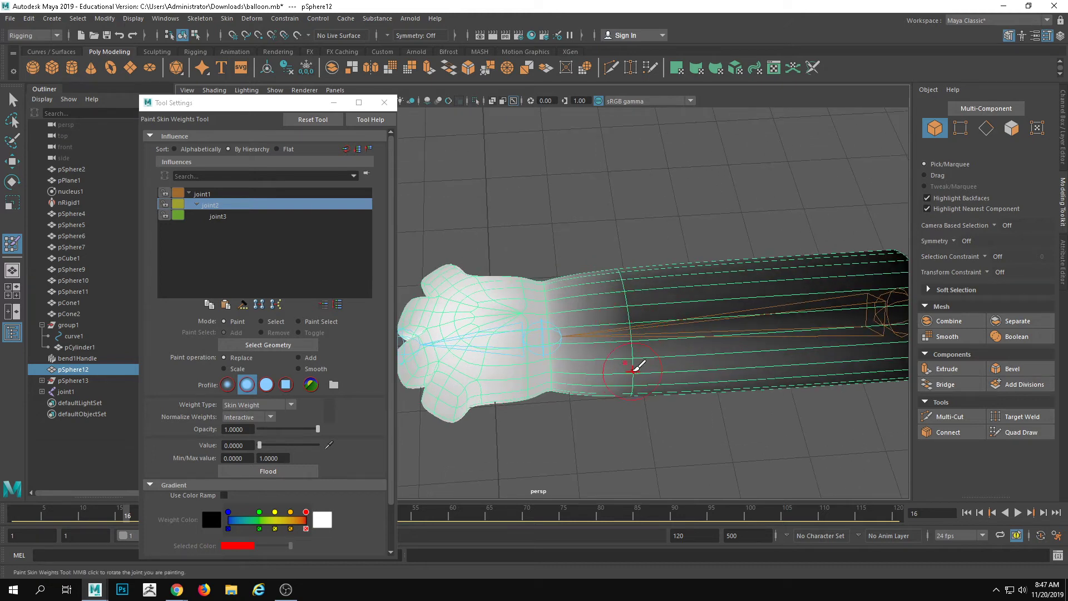
pyautogui.moveTo(653, 387)
pyautogui.mouseDown()
pyautogui.moveTo(636, 370)
pyautogui.moveTo(625, 305)
pyautogui.moveTo(616, 326)
pyautogui.mouseUp()
pyautogui.moveTo(627, 414)
pyautogui.keyDown('alt'); pyautogui.mouseDown()
pyautogui.moveTo(633, 330)
pyautogui.moveTo(624, 328)
pyautogui.mouseUp(); pyautogui.keyUp('alt')
pyautogui.moveTo(625, 329)
pyautogui.keyDown('alt'); pyautogui.mouseDown()
pyautogui.moveTo(640, 291)
pyautogui.moveTo(612, 354)
pyautogui.moveTo(630, 341)
pyautogui.moveTo(637, 273)
pyautogui.mouseUp(); pyautogui.keyUp('alt')
pyautogui.keyDown('alt'); pyautogui.moveTo(477, 421); pyautogui.dragTo(489, 372); pyautogui.keyUp('alt')
pyautogui.moveTo(618, 340)
pyautogui.keyDown('alt'); pyautogui.mouseDown()
pyautogui.moveTo(644, 251)
pyautogui.moveTo(634, 274)
pyautogui.moveTo(774, 378)
pyautogui.moveTo(727, 377)
pyautogui.mouseUp(); pyautogui.keyUp('alt')
# Step: Rotate the wrist joint to check the paw's bend, undo the rotation and close the tool settings window
pyautogui.press('e')
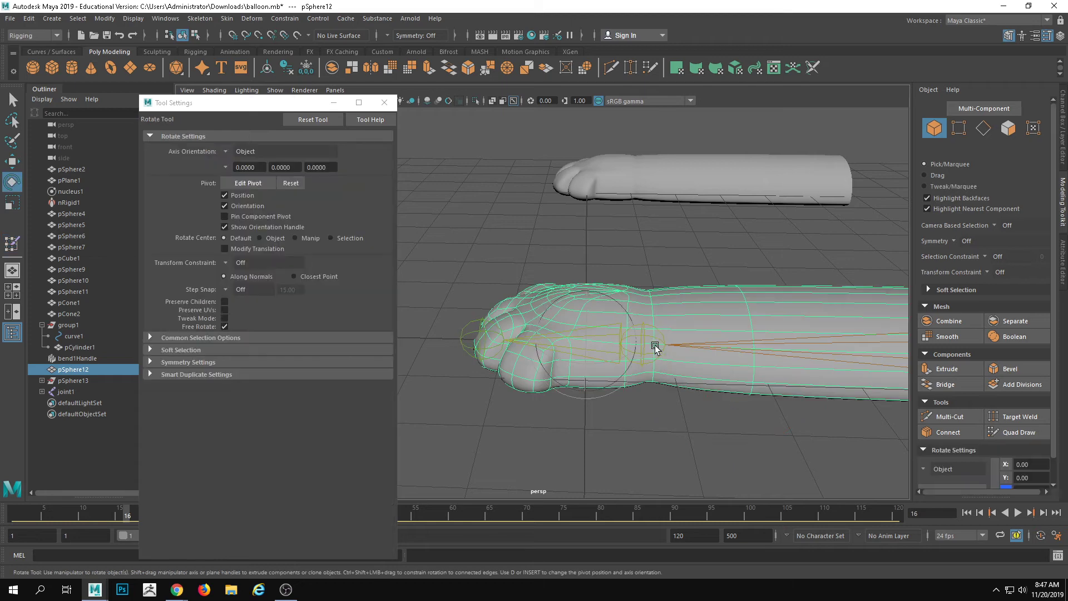
pyautogui.click(652, 346)
pyautogui.moveTo(661, 299); pyautogui.dragTo(555, 308)
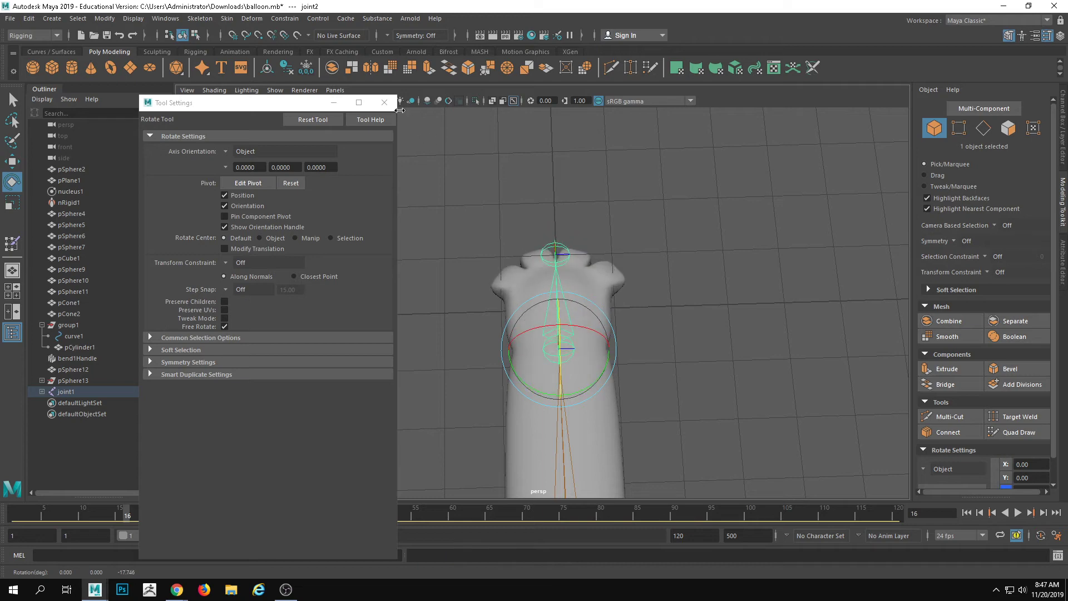
pyautogui.click(385, 103)
pyautogui.scroll(-5, 375, 221)
pyautogui.keyDown('alt'); pyautogui.moveTo(621, 378); pyautogui.dragTo(574, 327, button='middle'); pyautogui.keyUp('alt')
pyautogui.hotkey('ctrl', 'z')
pyautogui.keyDown('alt'); pyautogui.moveTo(574, 327); pyautogui.dragTo(591, 315); pyautogui.keyUp('alt')
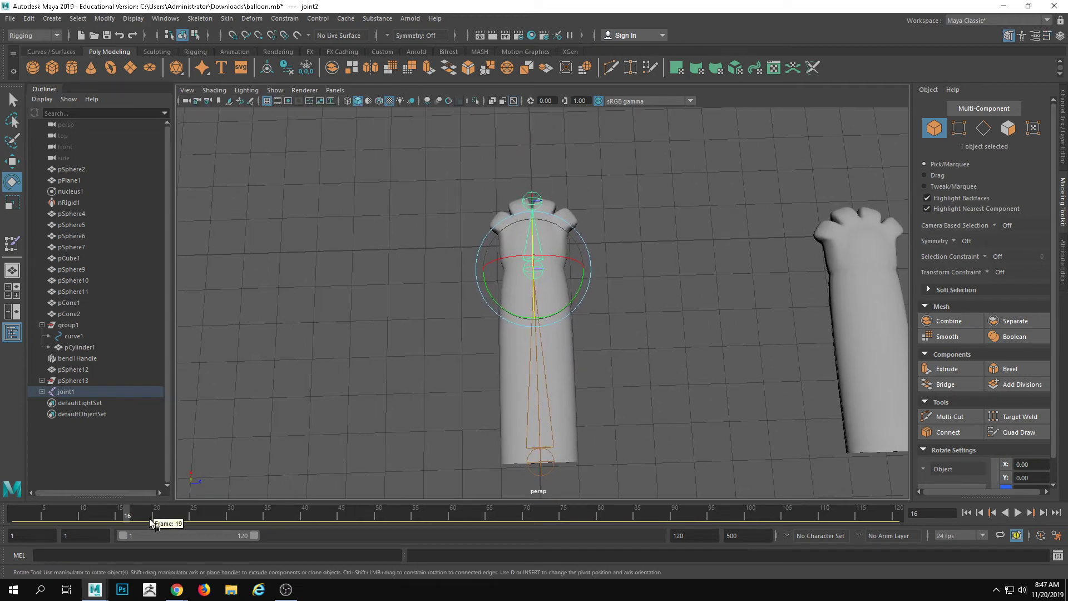
# Step: Set a keyframe on the rigged arm's base joint at frame 1
pyautogui.moveTo(148, 515); pyautogui.dragTo(12, 516)
pyautogui.click(545, 474)
pyautogui.keyDown('alt'); pyautogui.moveTo(568, 489); pyautogui.dragTo(553, 467); pyautogui.keyUp('alt')
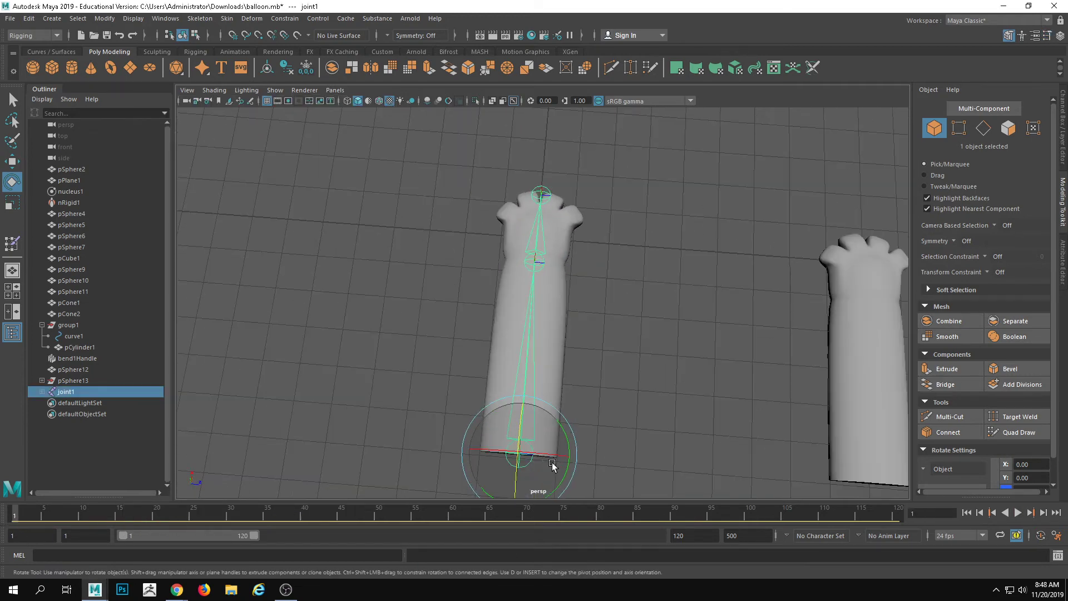
pyautogui.press('w')
pyautogui.keyDown('alt'); pyautogui.moveTo(601, 441); pyautogui.dragTo(536, 448, button='middle'); pyautogui.keyUp('alt')
pyautogui.keyDown('alt'); pyautogui.moveTo(537, 448); pyautogui.dragTo(572, 450); pyautogui.keyUp('alt')
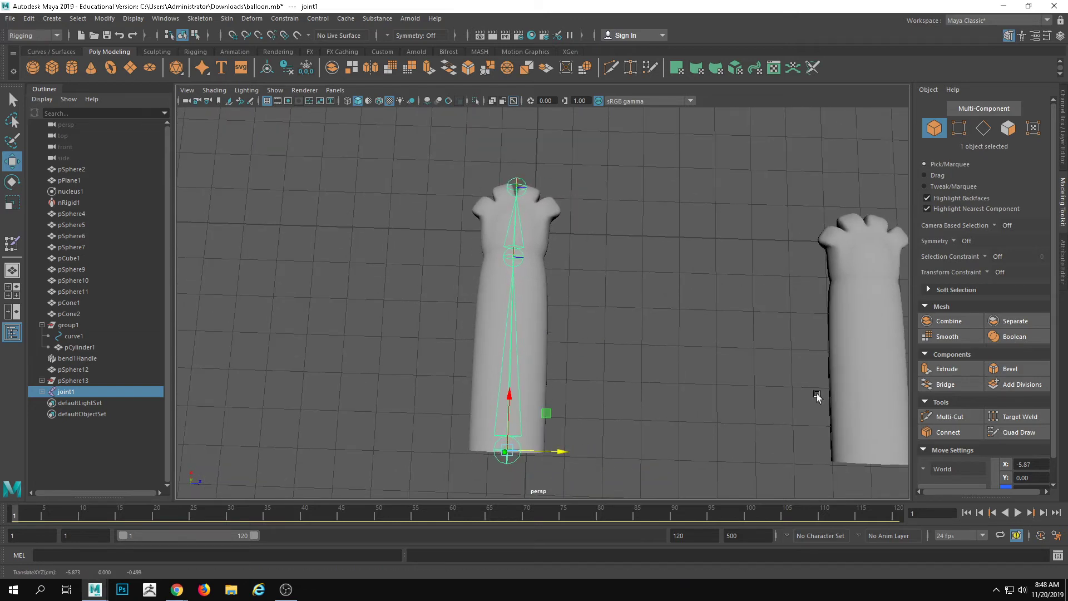
pyautogui.keyDown('alt'); pyautogui.moveTo(817, 396); pyautogui.dragTo(687, 406, button='middle'); pyautogui.keyUp('alt')
pyautogui.hotkey('ctrl', 'z')
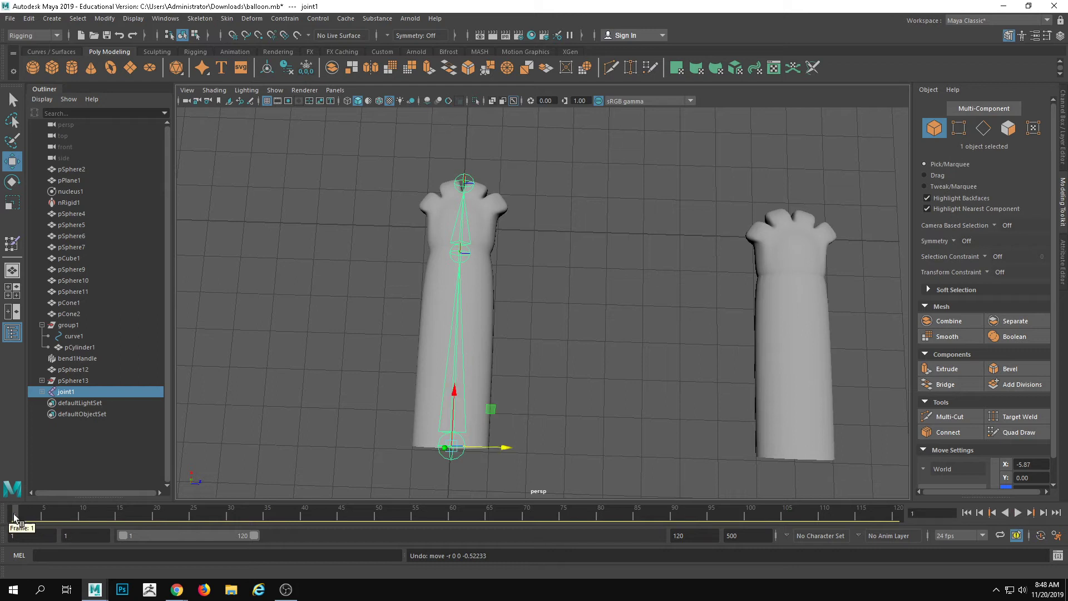
# Step: Swing the rigged arm sideways from its base joint and keyframe the motion at frames 11, 30 and 56
pyautogui.click(238, 515)
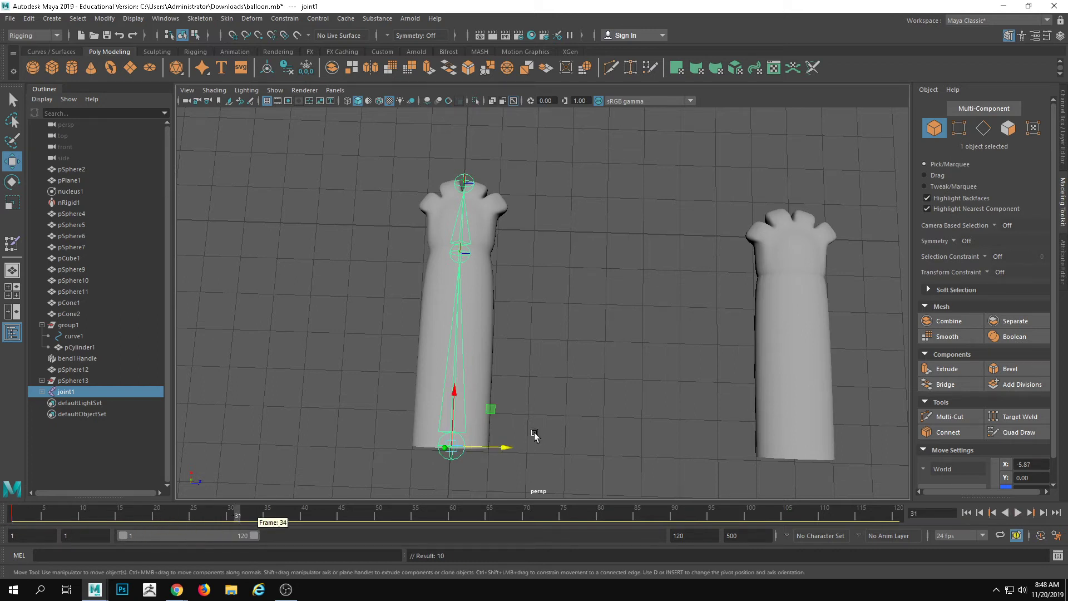
pyautogui.press('e')
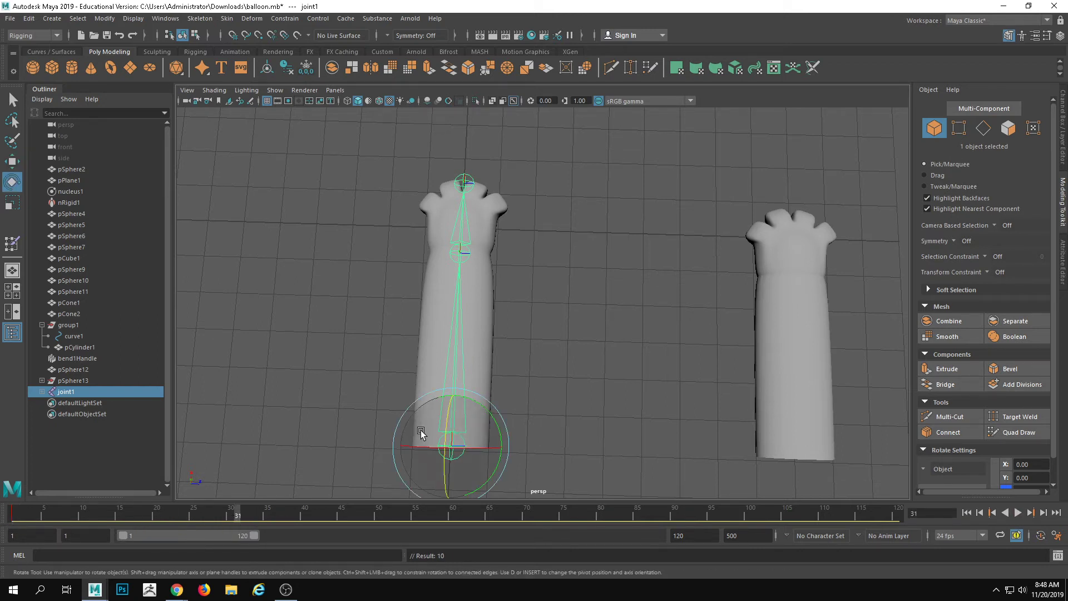
pyautogui.click(89, 515)
pyautogui.moveTo(495, 425); pyautogui.dragTo(485, 402)
pyautogui.click(231, 515)
pyautogui.click(423, 514)
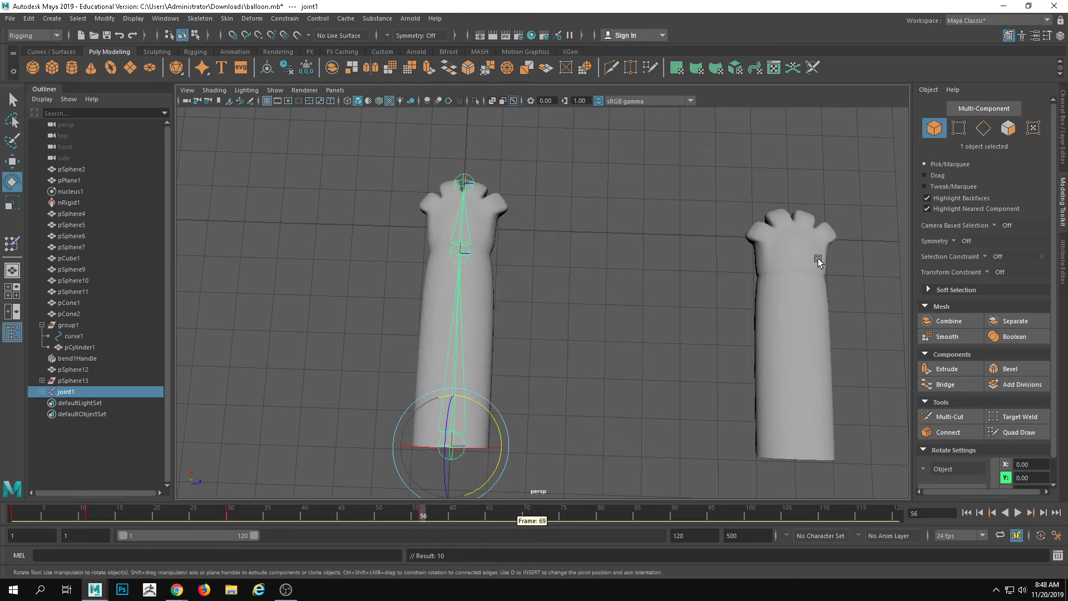
# Step: Select the separate-piece arm and move it closer to the rigged arm at frame 1
pyautogui.click(801, 359)
pyautogui.keyDown('alt'); pyautogui.moveTo(803, 362); pyautogui.dragTo(741, 405, button='middle'); pyautogui.keyUp('alt')
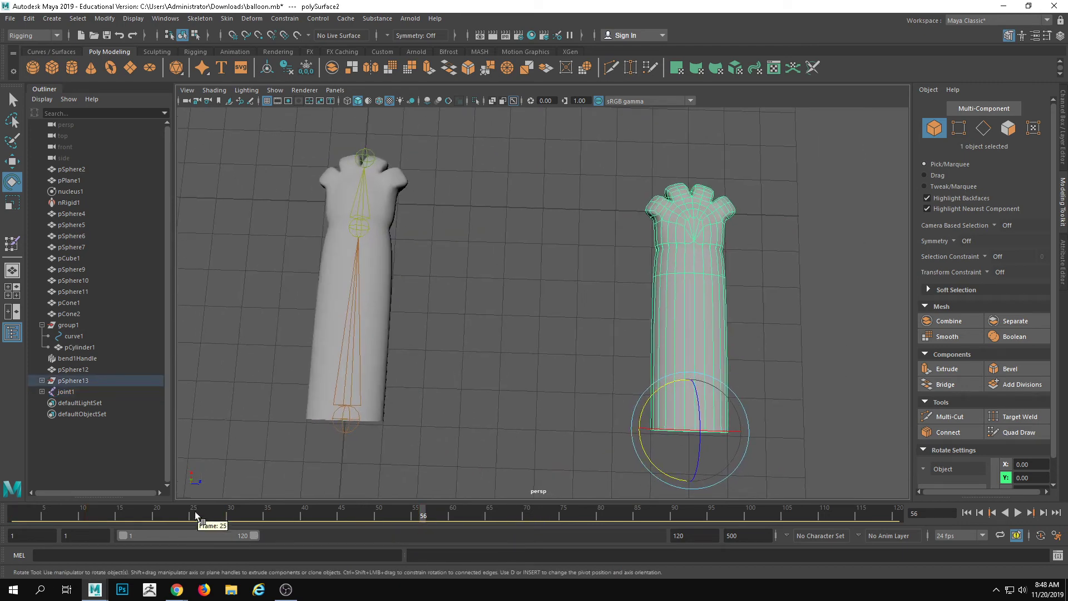
pyautogui.click(15, 515)
pyautogui.press('w')
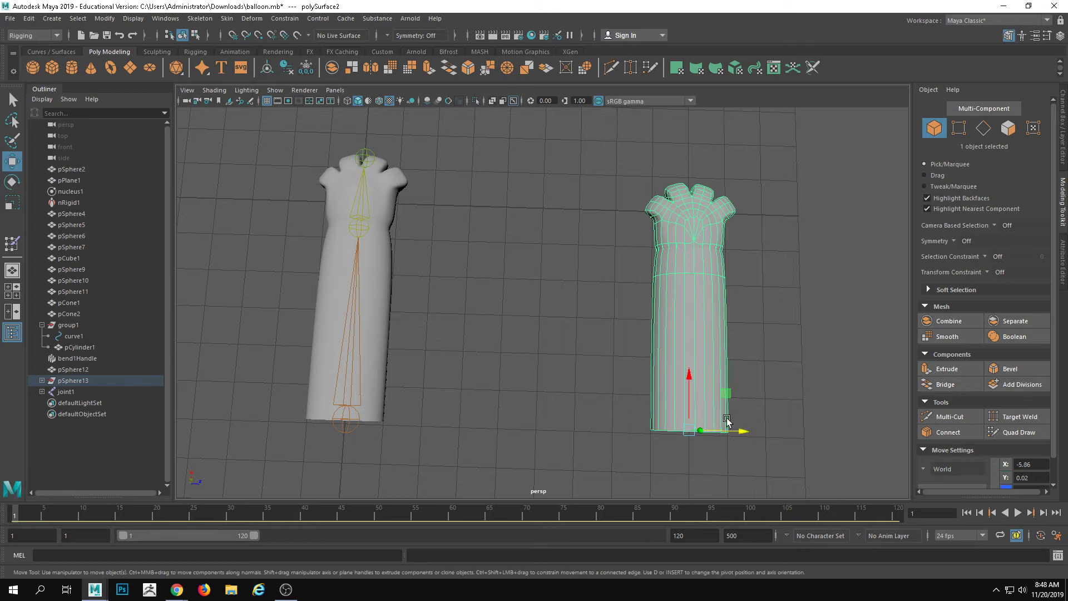
pyautogui.moveTo(737, 427); pyautogui.dragTo(612, 412)
pyautogui.hotkey('ctrl', 'z')
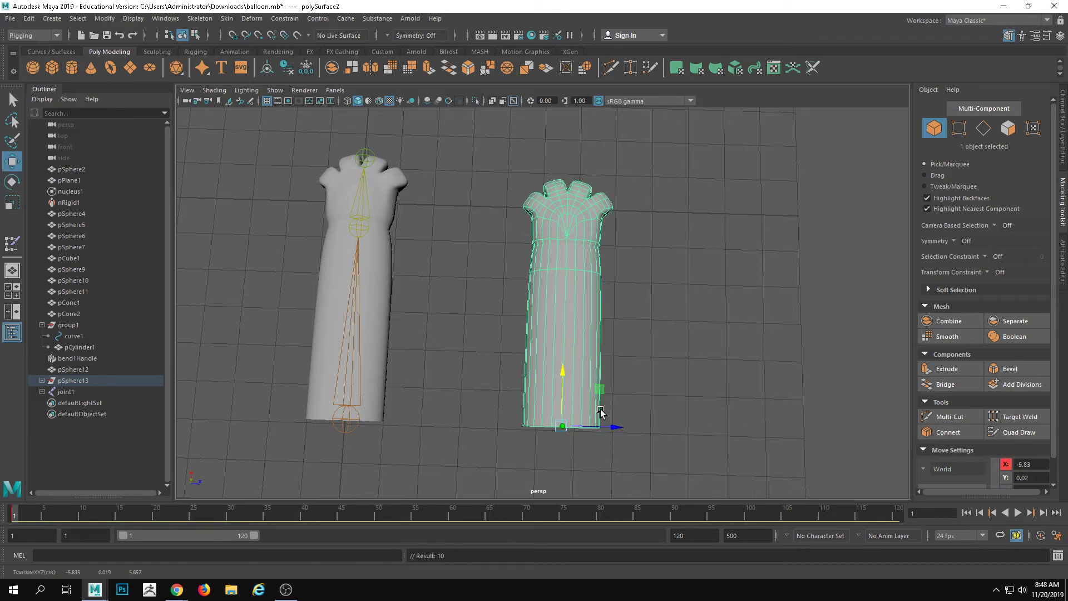
# Step: Rotate the separate-piece arm sideways, away from the rigged arm, and keyframe it at frames 1 and 28
pyautogui.press('e')
pyautogui.moveTo(608, 394); pyautogui.dragTo(615, 422)
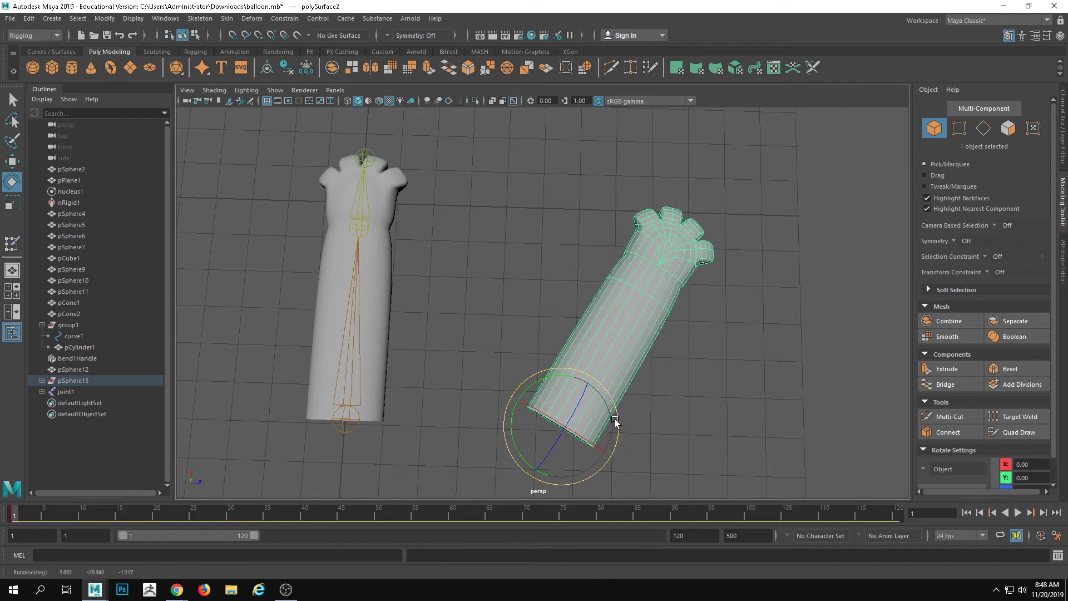
pyautogui.click(214, 515)
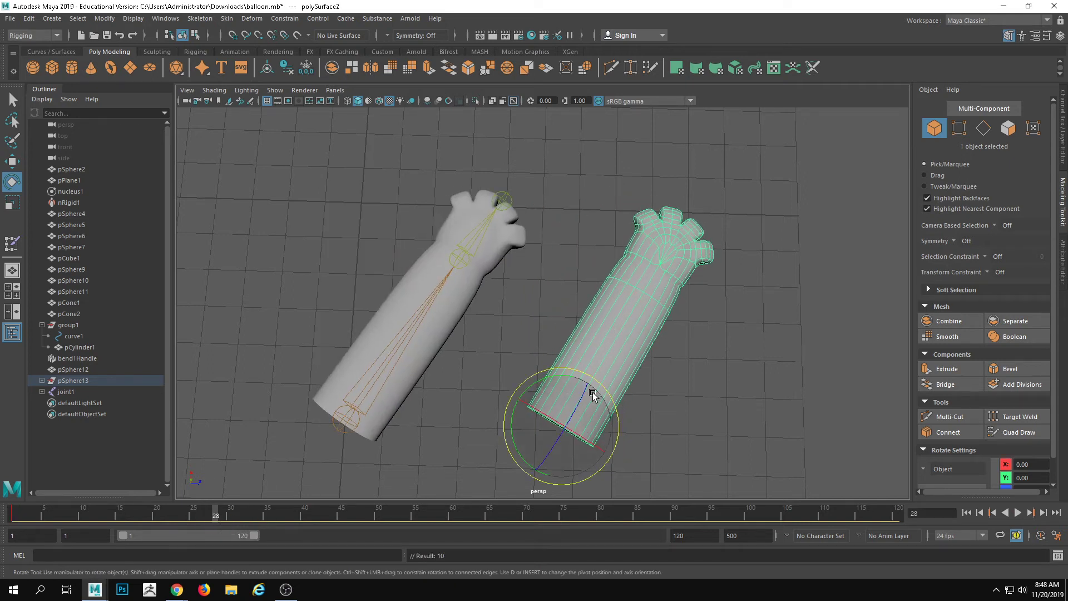
pyautogui.moveTo(549, 378); pyautogui.dragTo(558, 378)
pyautogui.press('s')
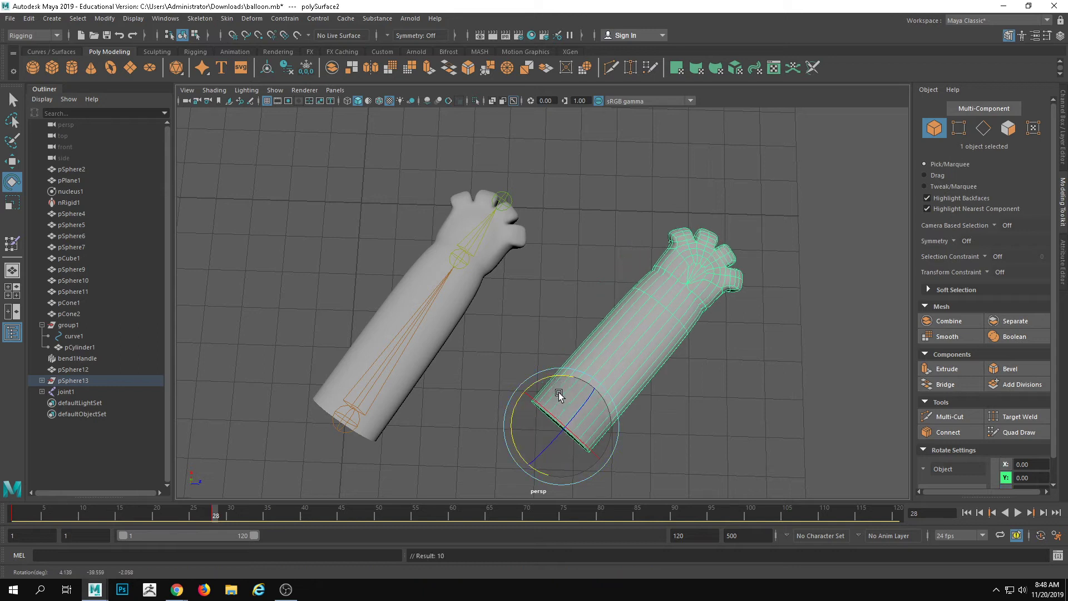
# Step: Swing the separate-piece arm back toward the rigged arm and keyframe its rotation at frames 49 and 73
pyautogui.moveTo(216, 512); pyautogui.dragTo(371, 512)
pyautogui.moveTo(552, 378); pyautogui.dragTo(470, 373)
pyautogui.press('s')
pyautogui.moveTo(370, 513); pyautogui.dragTo(546, 517)
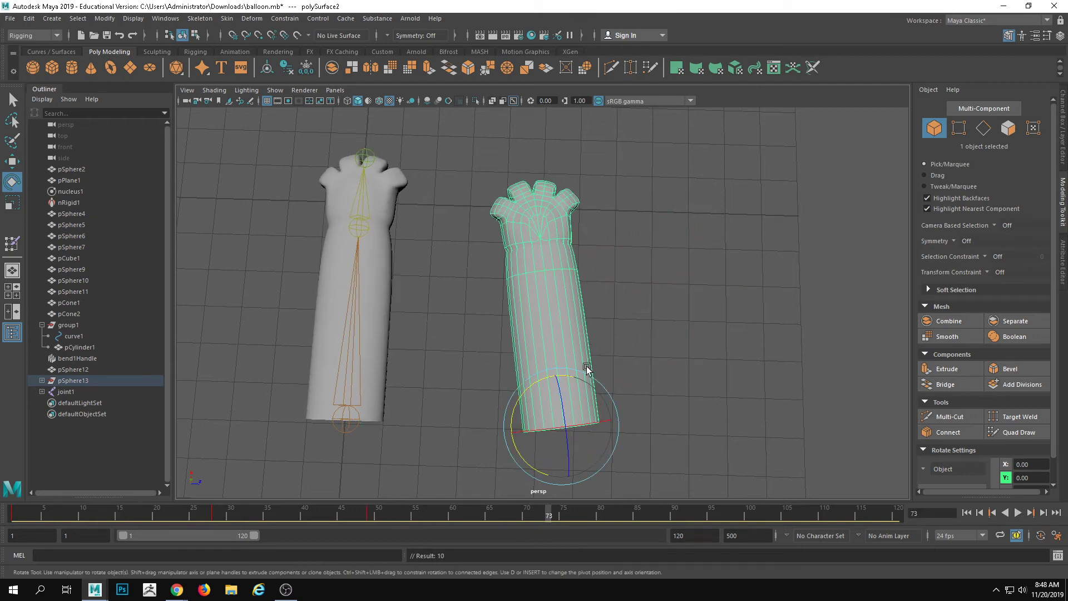
pyautogui.moveTo(572, 382); pyautogui.dragTo(389, 411)
pyautogui.hotkey('ctrl', 'z')
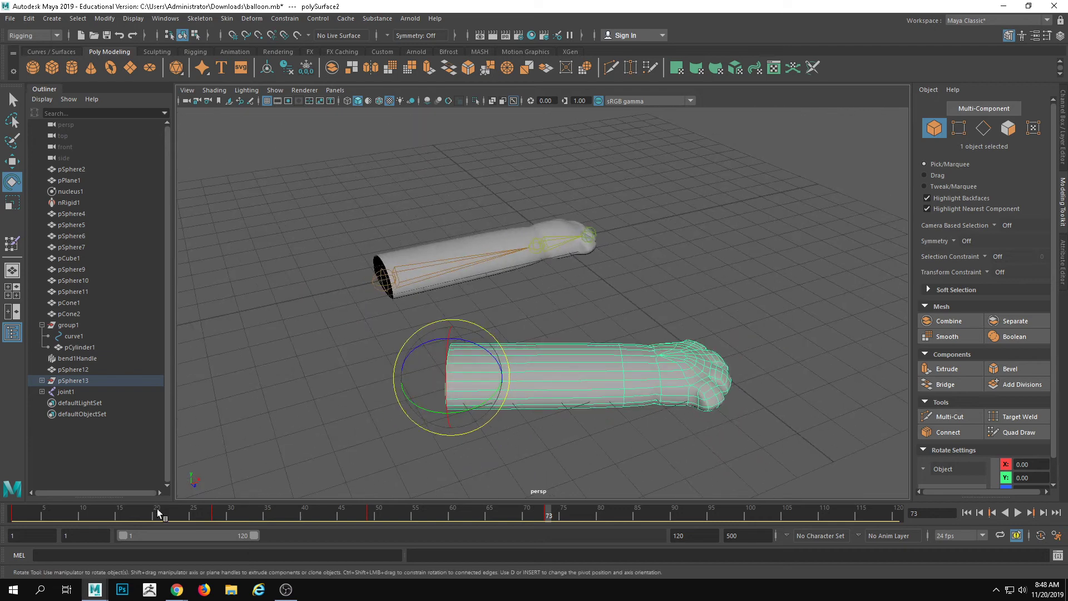
# Step: Tilt the separate-piece arm upward and keyframe the raised poses at frames 18 and 40
pyautogui.moveTo(158, 512)
pyautogui.mouseDown()
pyautogui.moveTo(114, 513)
pyautogui.moveTo(196, 513)
pyautogui.moveTo(142, 513)
pyautogui.mouseUp()
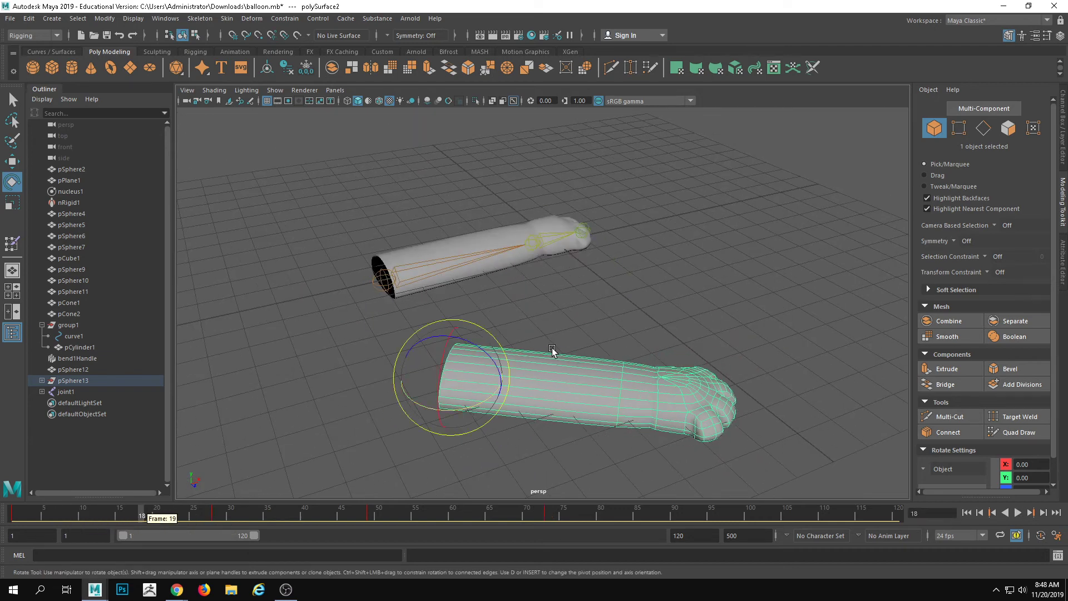
pyautogui.keyDown('alt'); pyautogui.moveTo(552, 349); pyautogui.dragTo(561, 323); pyautogui.keyUp('alt')
pyautogui.moveTo(494, 325); pyautogui.dragTo(474, 309)
pyautogui.press('s')
pyautogui.moveTo(151, 513); pyautogui.dragTo(305, 513)
pyautogui.moveTo(404, 359); pyautogui.dragTo(410, 373)
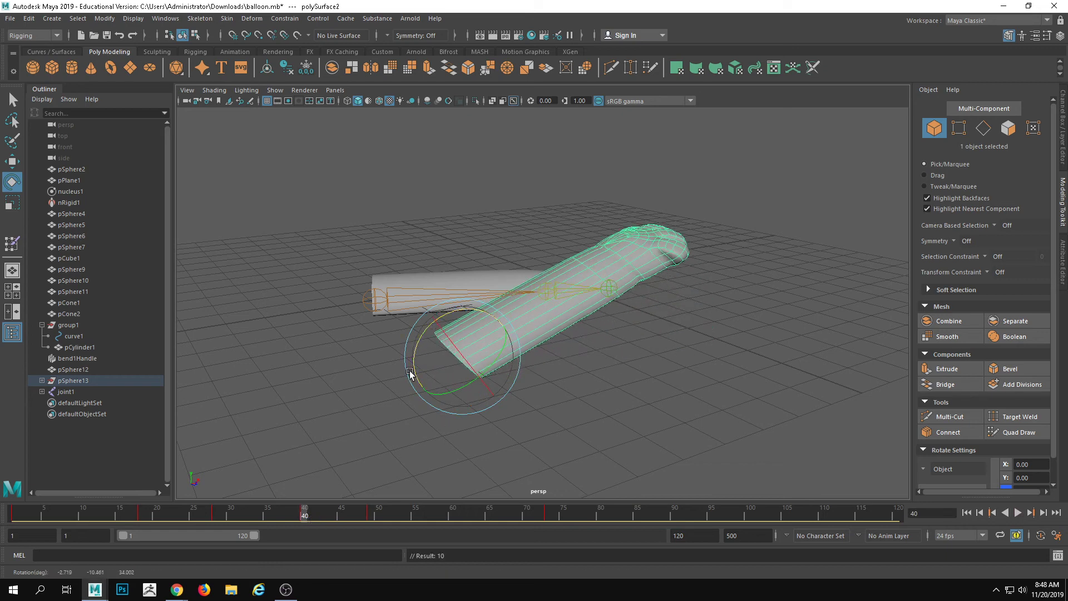
# Step: Raise the rigged arm from its base joint and keyframe the poses at frames 19 and 43
pyautogui.click(371, 300)
pyautogui.click(151, 512)
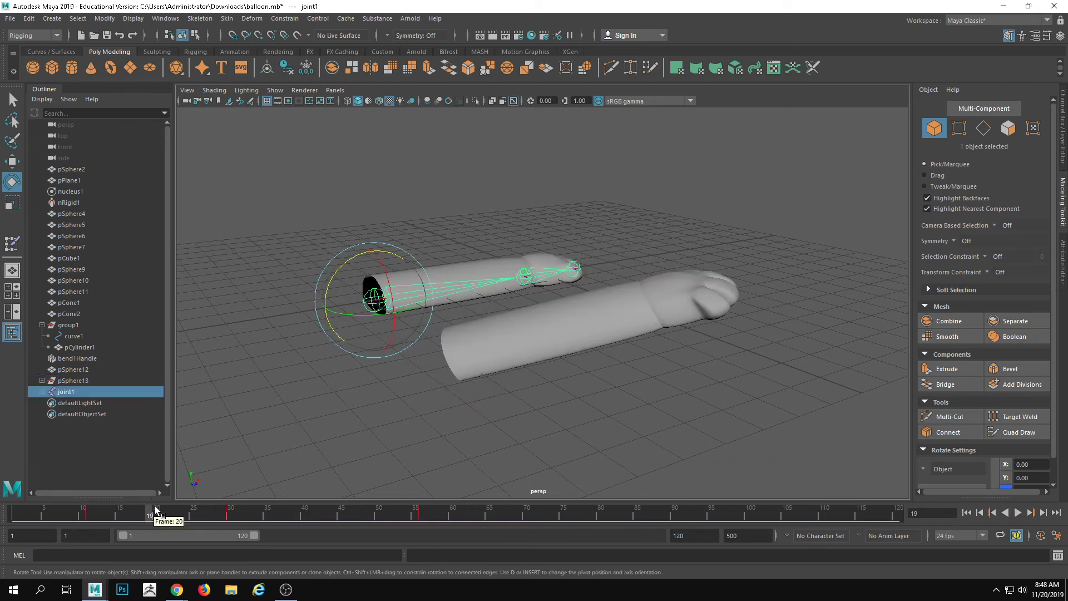
pyautogui.moveTo(333, 277); pyautogui.dragTo(323, 289)
pyautogui.press('s')
pyautogui.click(326, 512)
pyautogui.press('s')
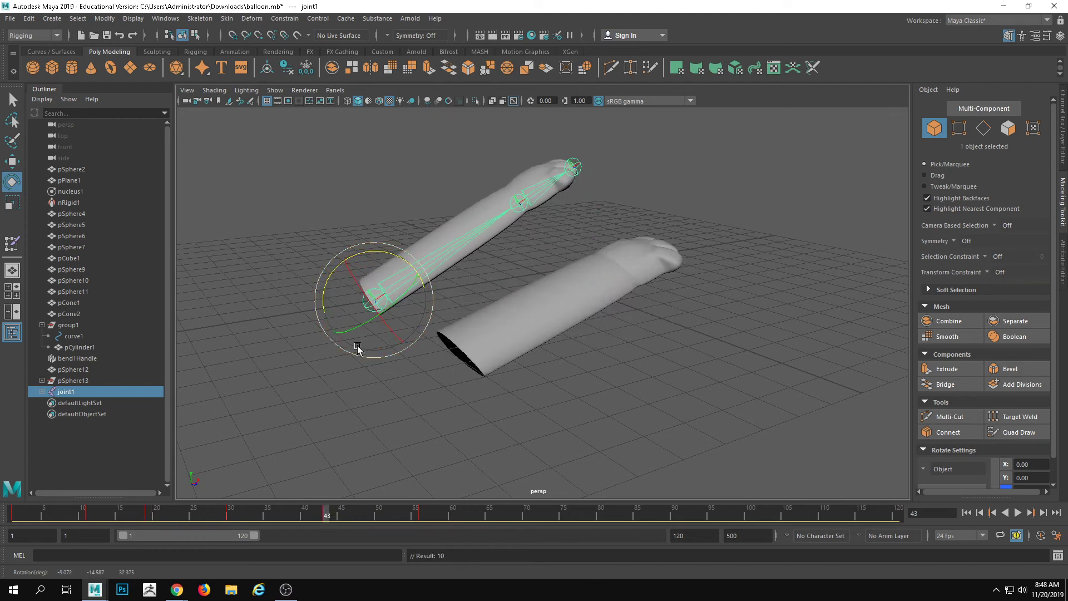
# Step: Keyframe the rigged arm's wrist joint at frame 17 and bend the paw down at frame 31
pyautogui.keyDown('alt'); pyautogui.moveTo(358, 348); pyautogui.dragTo(507, 424); pyautogui.keyUp('alt')
pyautogui.click(507, 424)
pyautogui.click(495, 229)
pyautogui.moveTo(84, 510); pyautogui.dragTo(136, 510)
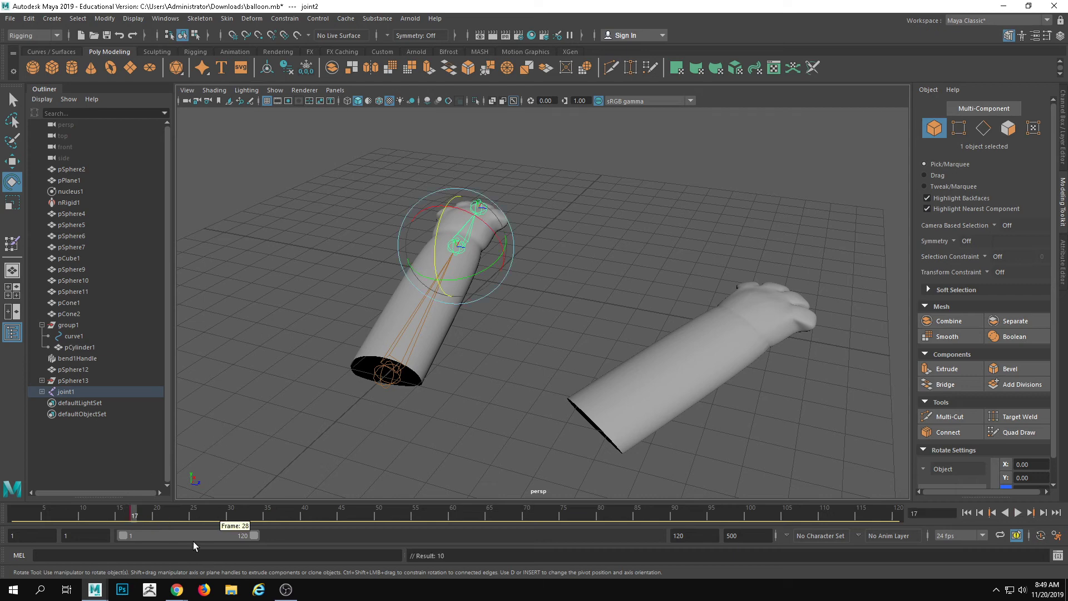
pyautogui.moveTo(207, 514); pyautogui.dragTo(238, 513)
pyautogui.moveTo(561, 272); pyautogui.dragTo(518, 319)
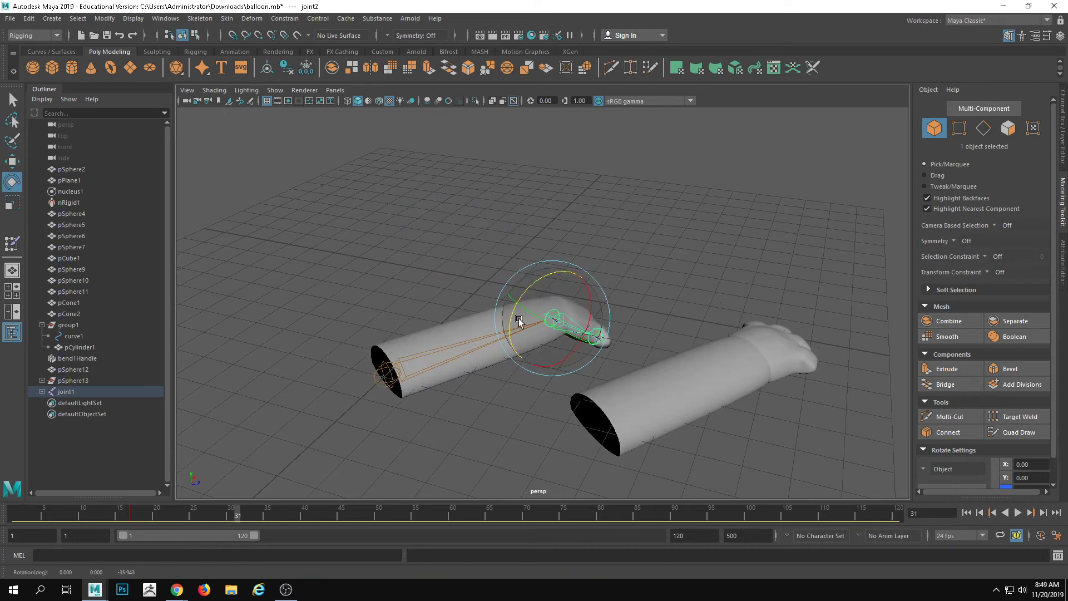
# Step: Rotate the rigged arm's wrist joint and keyframe further paw poses at frames 46 and 60
pyautogui.moveTo(300, 515); pyautogui.dragTo(349, 513)
pyautogui.moveTo(470, 219); pyautogui.dragTo(462, 237)
pyautogui.press('s')
pyautogui.moveTo(381, 515); pyautogui.dragTo(453, 515)
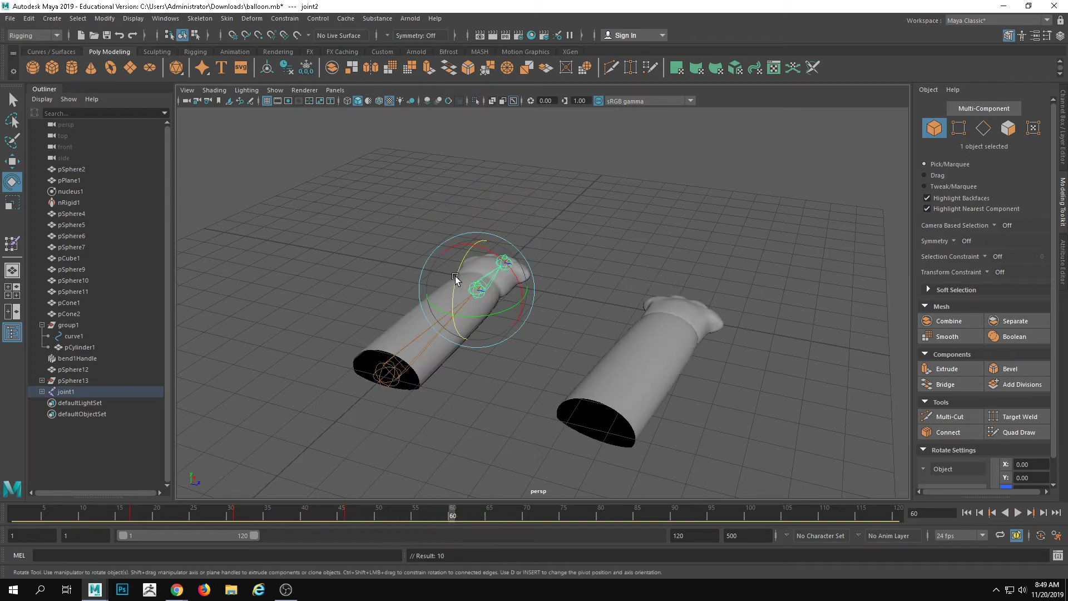
pyautogui.moveTo(455, 276); pyautogui.dragTo(464, 259)
pyautogui.press('s')
# Step: Rotate the separate paw of the second arm at its wrist and keyframe it at frames 12 and 29
pyautogui.click(665, 304)
pyautogui.keyDown('alt'); pyautogui.moveTo(568, 429); pyautogui.dragTo(488, 401); pyautogui.keyUp('alt')
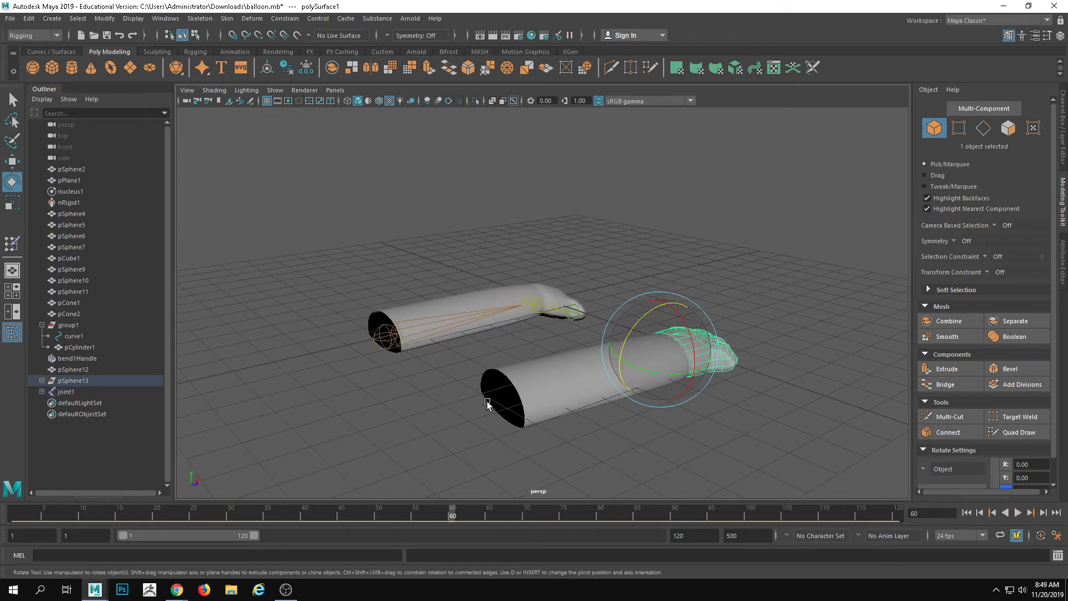
pyautogui.moveTo(230, 517); pyautogui.dragTo(102, 510)
pyautogui.moveTo(677, 308); pyautogui.dragTo(638, 326)
pyautogui.press('s')
pyautogui.click(223, 515)
pyautogui.moveTo(673, 363); pyautogui.dragTo(728, 353)
pyautogui.press('s')
# Step: Rotate the separate paw back and forth at its wrist and keyframe it at frames 51 and 69
pyautogui.click(386, 513)
pyautogui.moveTo(632, 358); pyautogui.dragTo(582, 354)
pyautogui.press('s')
pyautogui.moveTo(422, 513); pyautogui.dragTo(520, 513)
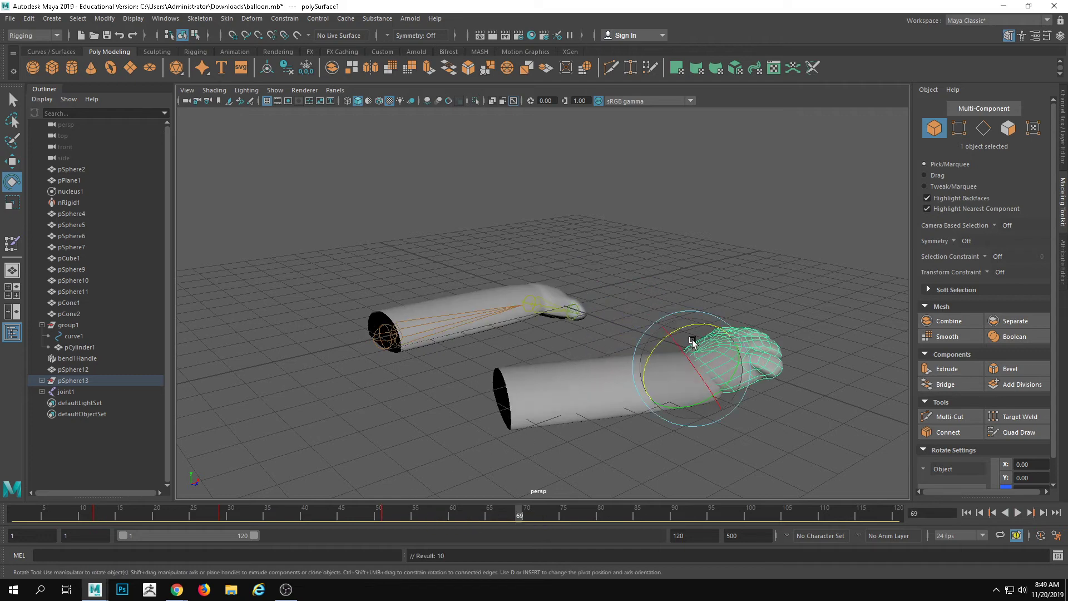
pyautogui.moveTo(653, 354); pyautogui.dragTo(701, 331)
pyautogui.press('s')
# Step: Deselect everything and play the animation from frame 1 to compare both arms from above
pyautogui.click(625, 292)
pyautogui.keyDown('alt'); pyautogui.moveTo(624, 292); pyautogui.dragTo(541, 342); pyautogui.keyUp('alt')
pyautogui.keyDown('alt'); pyautogui.moveTo(541, 341); pyautogui.dragTo(506, 392, button='right'); pyautogui.keyUp('alt')
pyautogui.keyDown('alt'); pyautogui.moveTo(506, 391); pyautogui.dragTo(478, 418, button='middle'); pyautogui.keyUp('alt')
pyautogui.keyDown('alt'); pyautogui.moveTo(478, 418); pyautogui.dragTo(547, 410, button='right'); pyautogui.keyUp('alt')
pyautogui.keyDown('alt'); pyautogui.moveTo(547, 410); pyautogui.dragTo(537, 435); pyautogui.keyUp('alt')
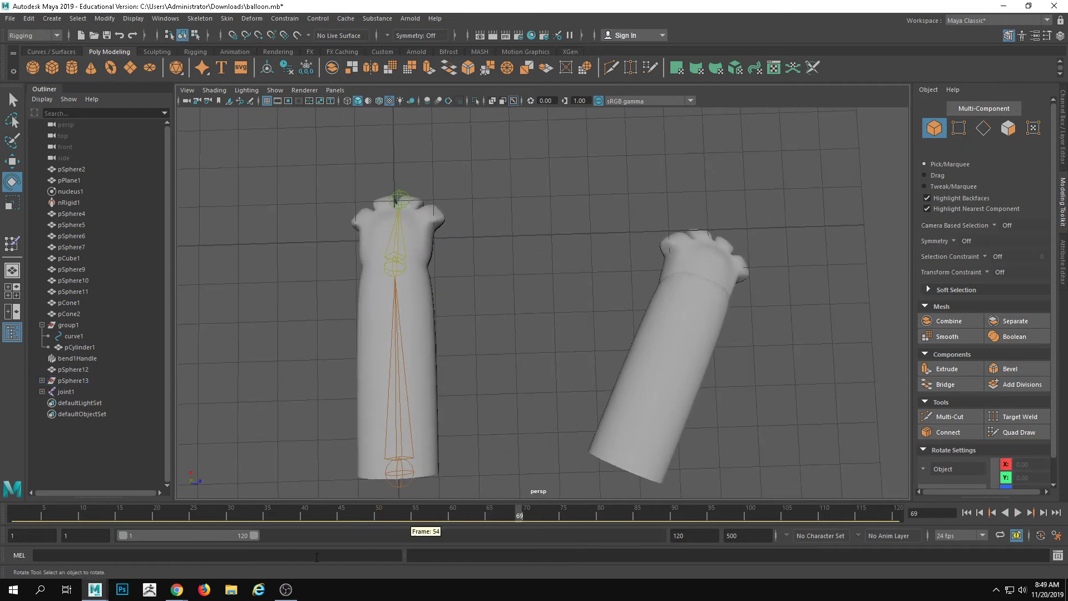
pyautogui.moveTo(288, 516); pyautogui.dragTo(12, 515)
pyautogui.click(1018, 513)
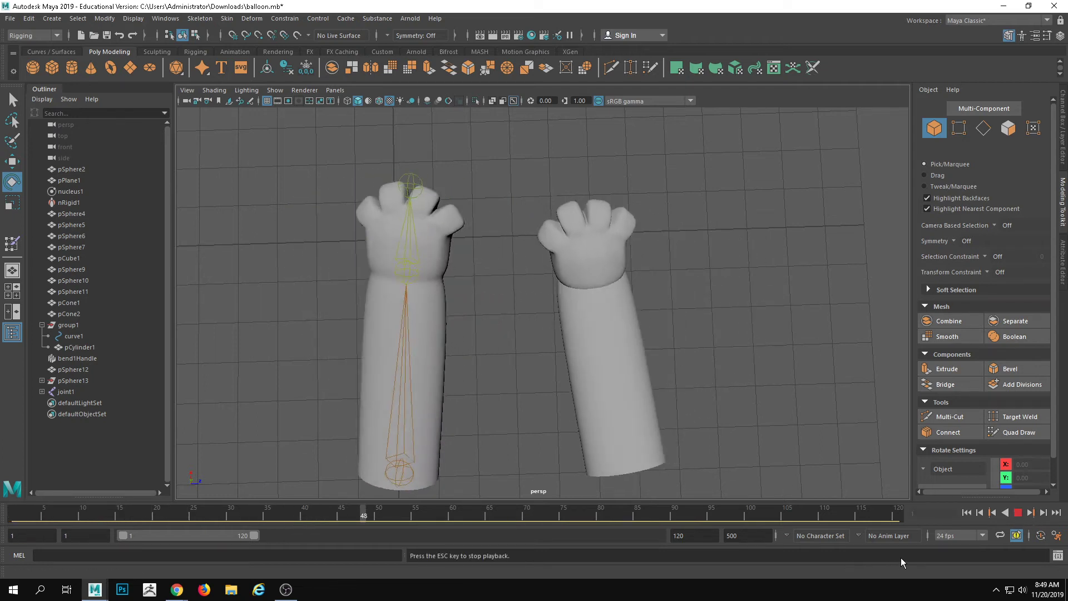
pyautogui.click(1018, 513)
# Step: Scrub through the animation to frame 44 and check the keyframes of the separate-piece arm
pyautogui.moveTo(684, 518); pyautogui.dragTo(475, 492)
pyautogui.moveTo(128, 507); pyautogui.dragTo(334, 469)
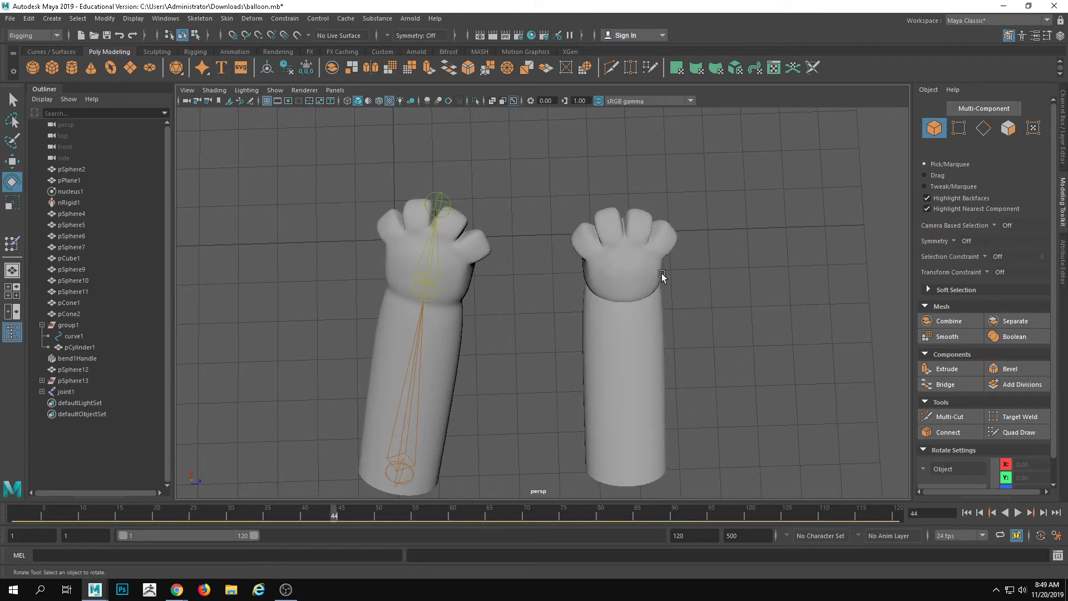
pyautogui.click(615, 264)
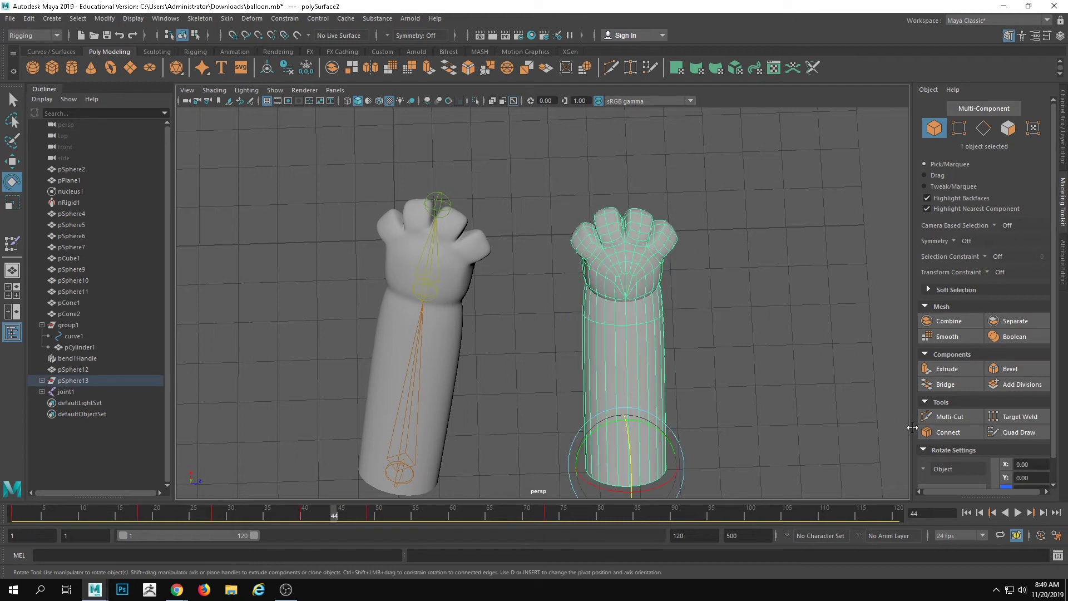
pyautogui.click(837, 367)
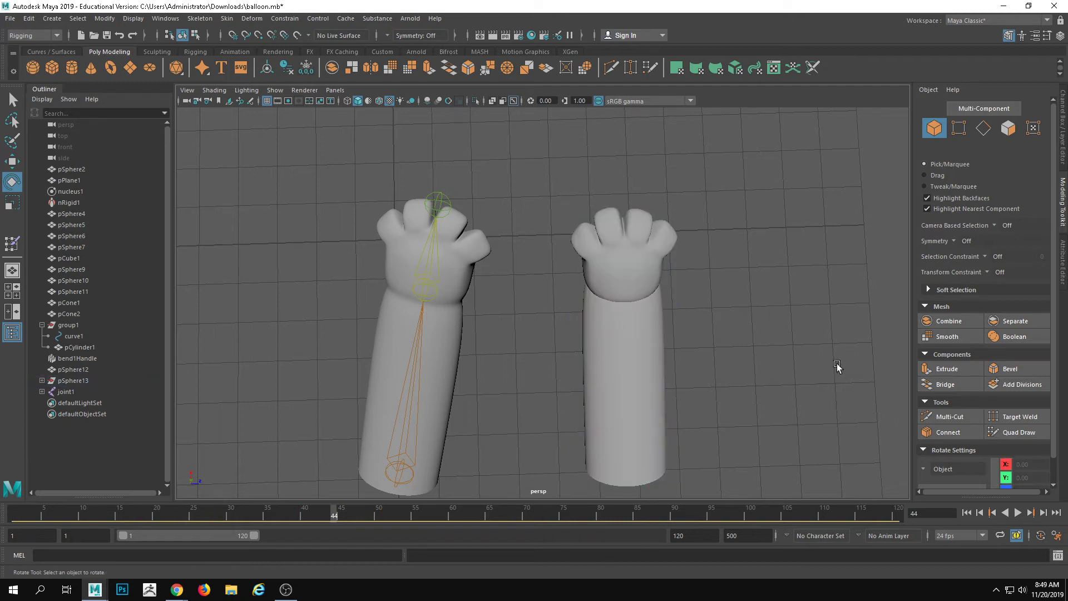
# Step: Check the keyframes of the separate paw and of the one-piece arm's joint, scrubbing to frame 40
pyautogui.click(622, 305)
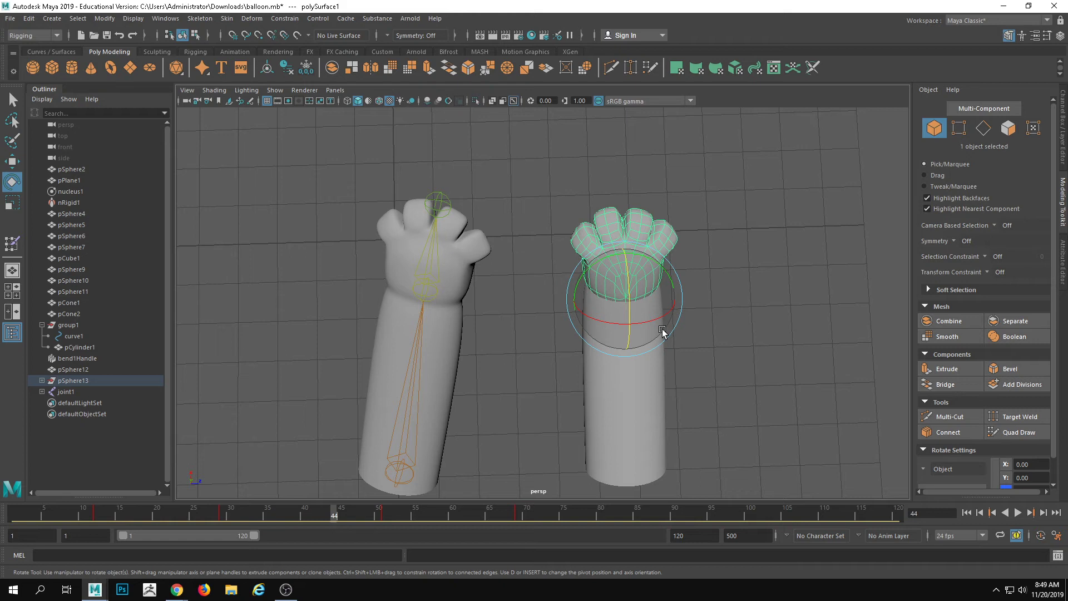
pyautogui.click(466, 244)
pyautogui.click(514, 178)
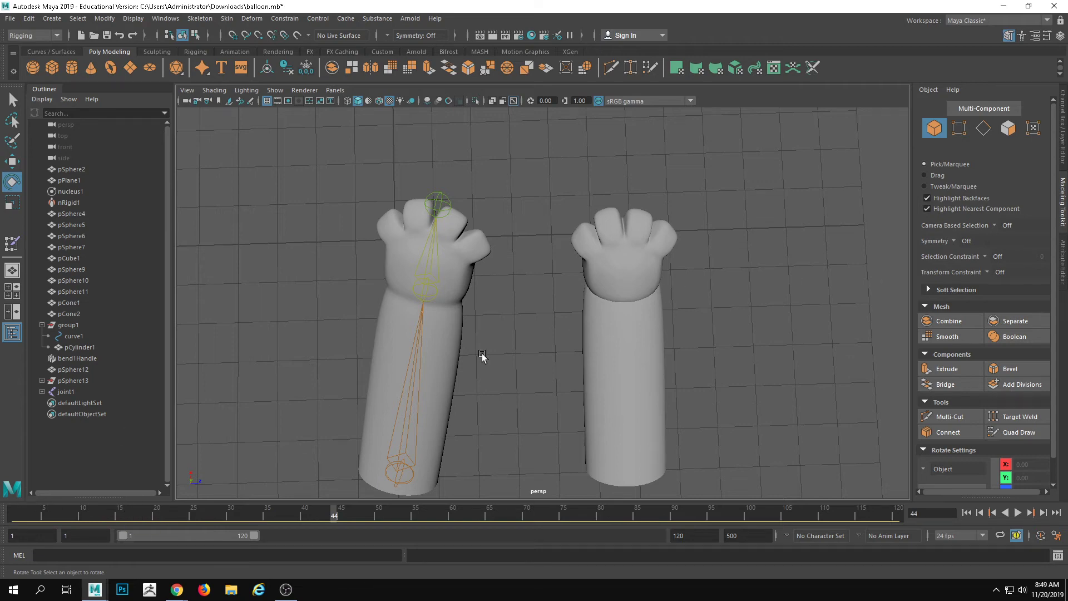
pyautogui.click(458, 291)
pyautogui.moveTo(262, 513); pyautogui.dragTo(305, 493)
# Step: Put the one-piece arm's root joint and the separate-piece arm on a new display layer and hide that layer
pyautogui.moveTo(315, 162); pyautogui.dragTo(706, 476)
pyautogui.keyDown('alt'); pyautogui.moveTo(707, 436); pyautogui.dragTo(706, 375, button='middle'); pyautogui.keyUp('alt')
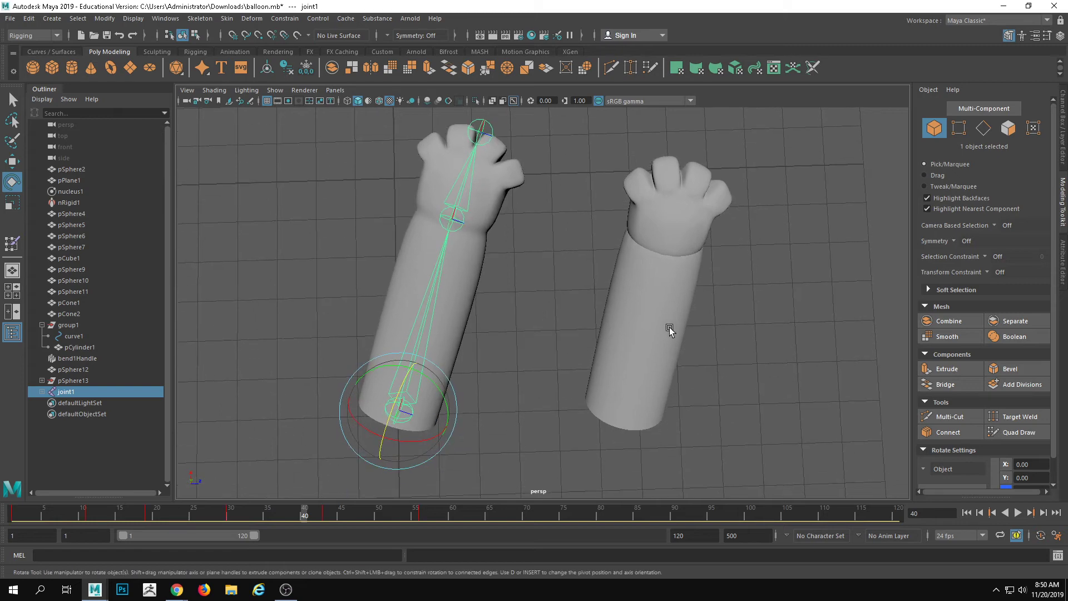
pyautogui.keyDown('shift'); pyautogui.click(600, 388); pyautogui.keyUp('shift')
pyautogui.keyDown('alt'); pyautogui.moveTo(601, 389); pyautogui.dragTo(699, 401); pyautogui.keyUp('alt')
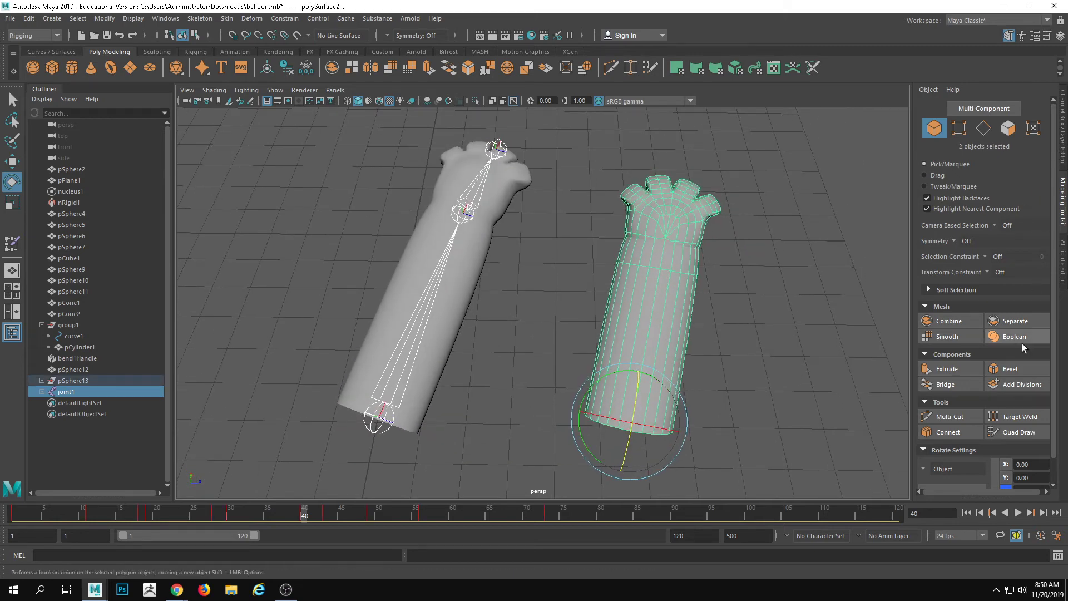
pyautogui.click(1064, 150)
pyautogui.click(1048, 410)
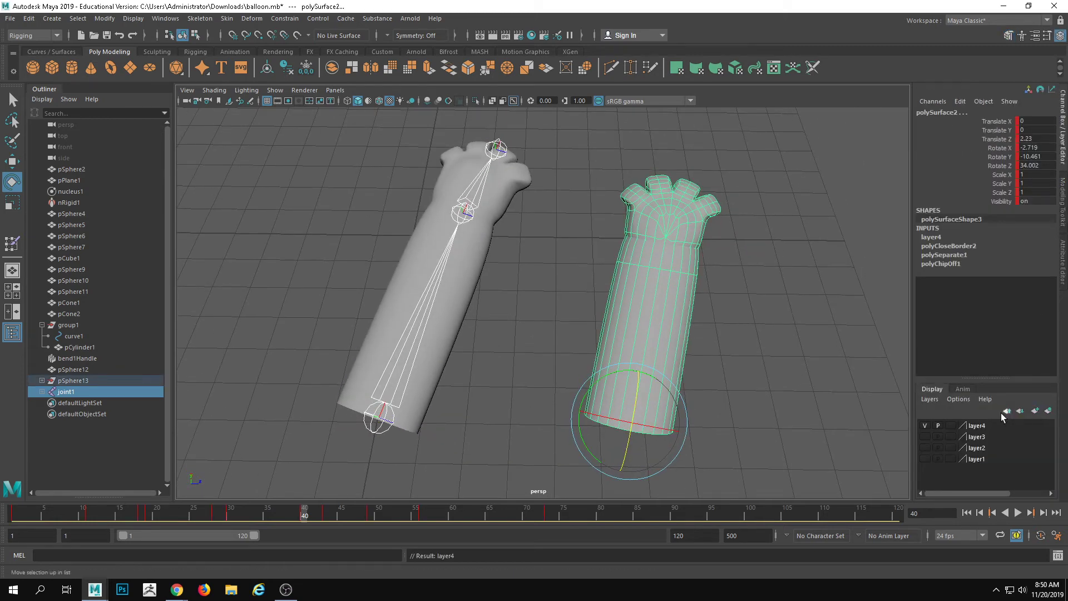
pyautogui.click(925, 426)
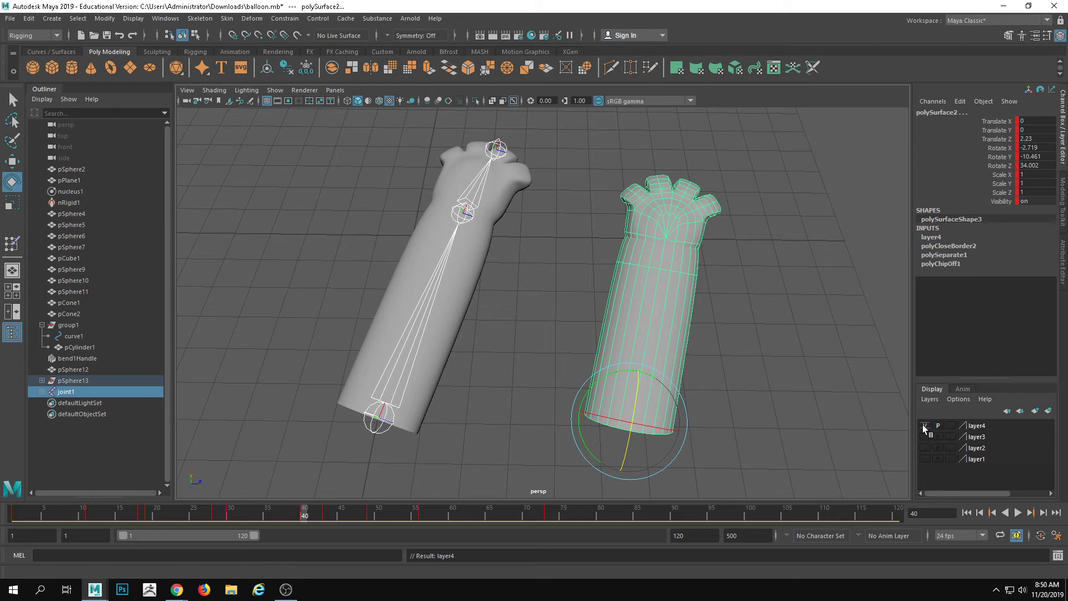
pyautogui.click(801, 393)
# Step: Add the remaining one-piece arm mesh to the hidden display layer layer4 to empty the viewport
pyautogui.click(431, 250)
pyautogui.keyDown('alt'); pyautogui.moveTo(748, 422); pyautogui.dragTo(771, 371); pyautogui.keyUp('alt')
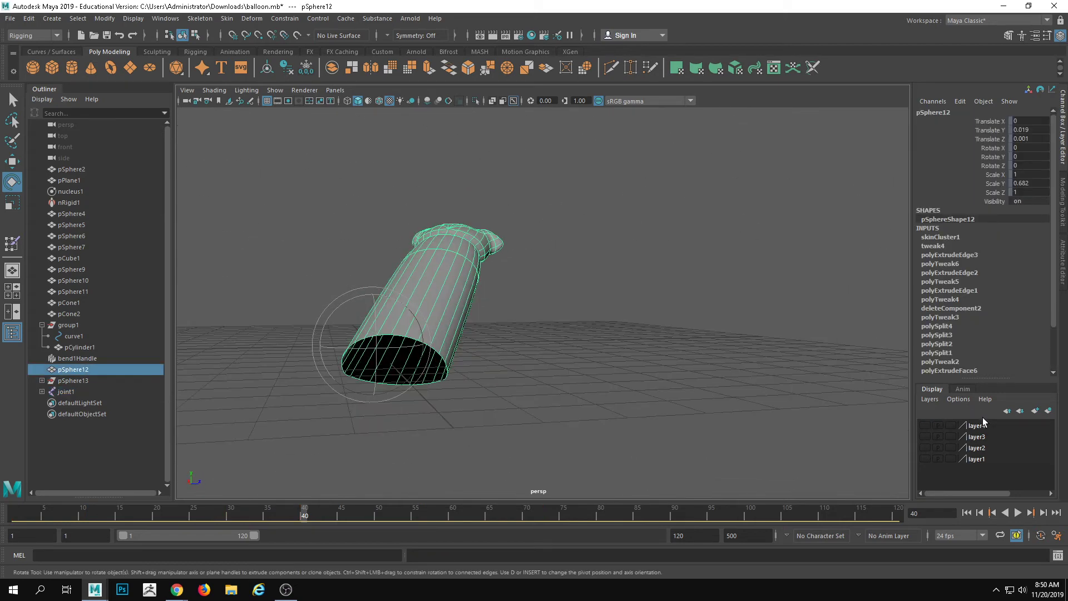
pyautogui.rightClick(984, 426)
pyautogui.click(984, 449)
pyautogui.click(659, 410)
pyautogui.keyDown('alt'); pyautogui.moveTo(659, 410); pyautogui.dragTo(781, 423); pyautogui.keyUp('alt')
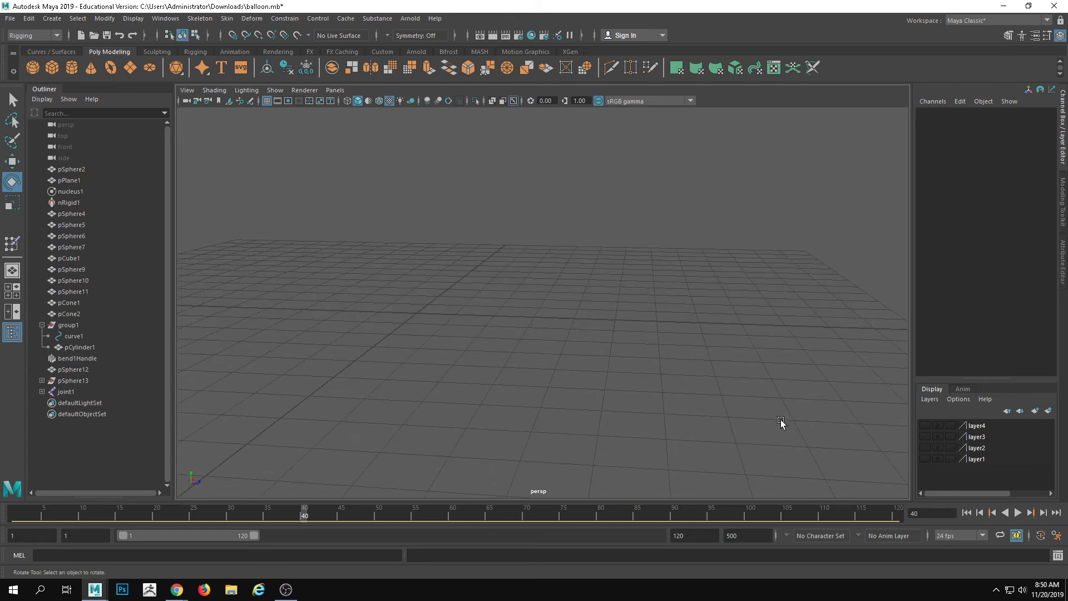
pyautogui.hotkey('alt', 'Tab')
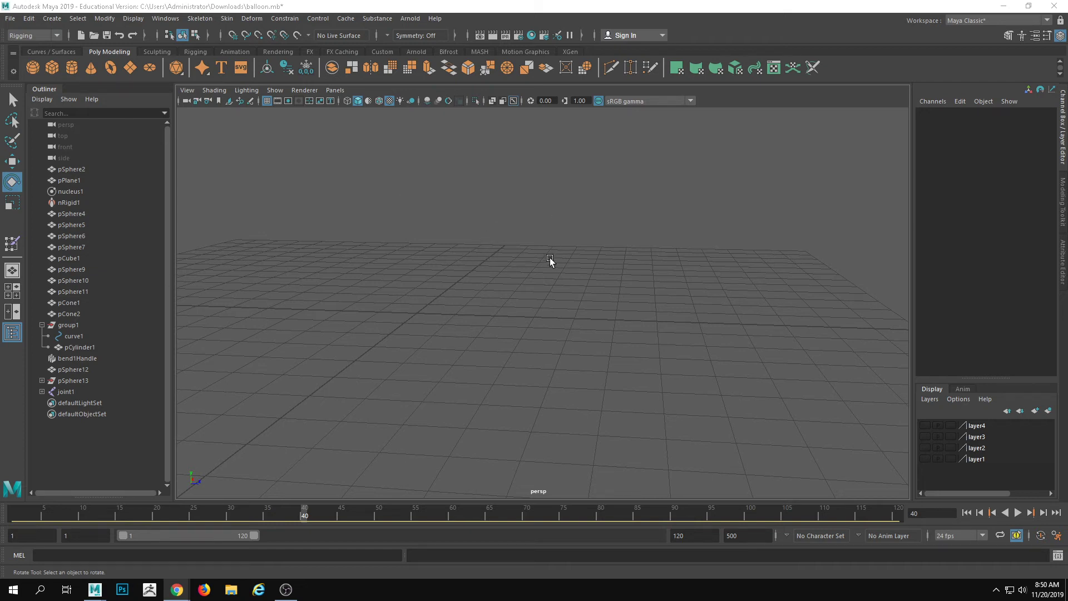
pyautogui.keyDown('alt'); pyautogui.moveTo(405, 275); pyautogui.dragTo(590, 322); pyautogui.keyUp('alt')
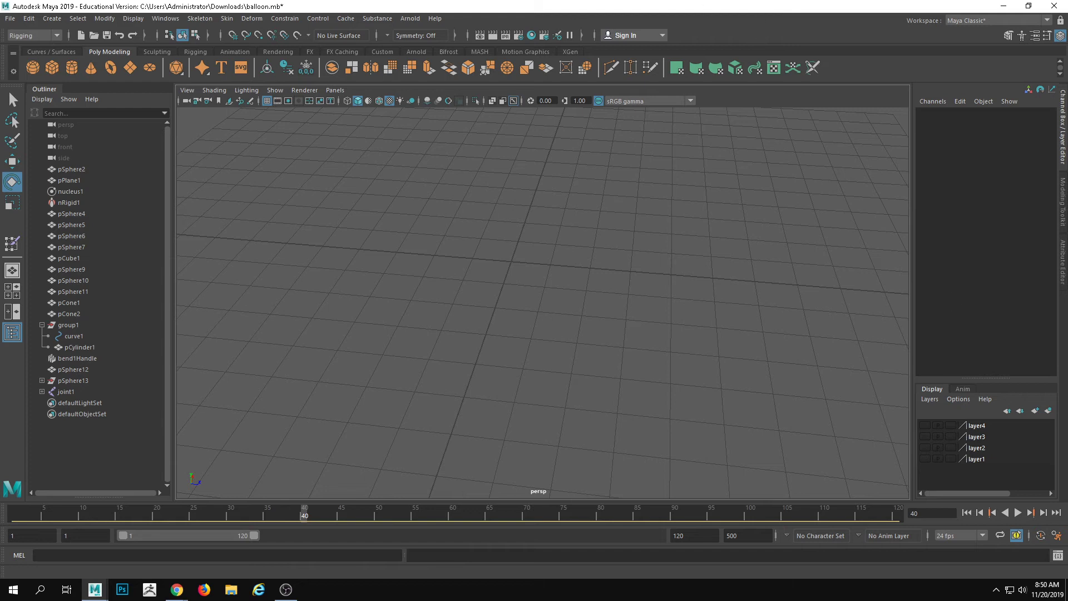
pyautogui.keyDown('alt'); pyautogui.moveTo(677, 164); pyautogui.dragTo(584, 220); pyautogui.keyUp('alt')
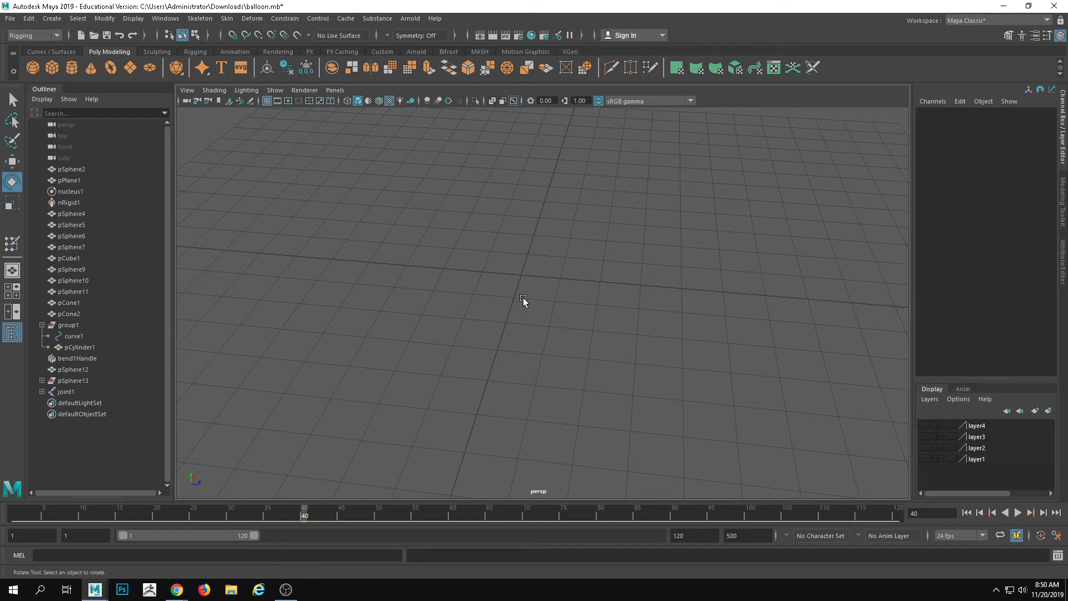
pyautogui.keyDown('alt'); pyautogui.moveTo(523, 298); pyautogui.dragTo(499, 282); pyautogui.keyUp('alt')
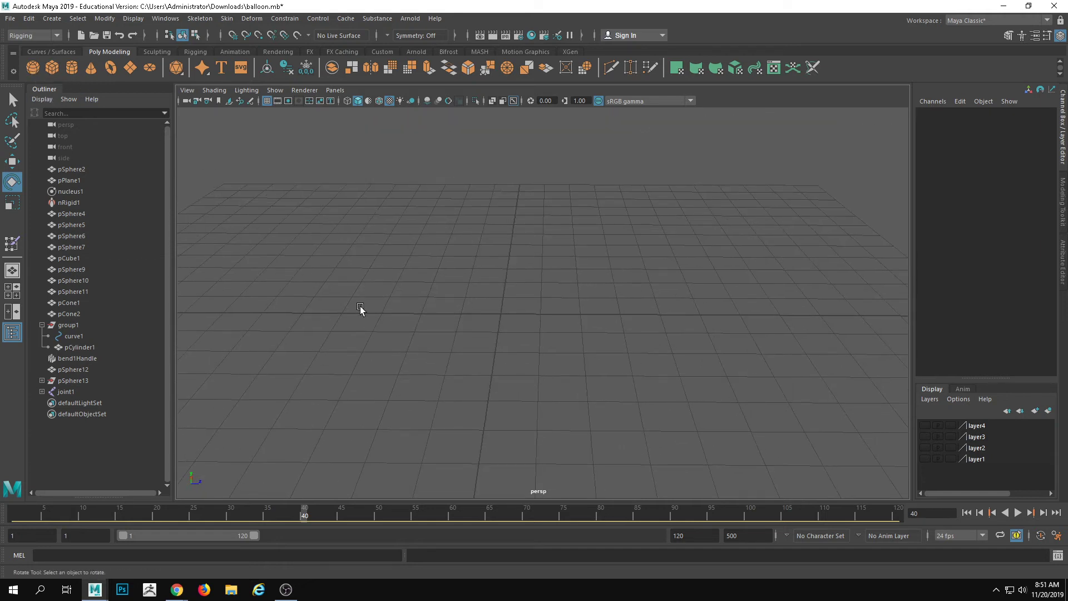
# Step: Create a polygon sphere at the origin and raise it to 1.602 units above the grid
pyautogui.click(32, 67)
pyautogui.press('f')
pyautogui.press('w')
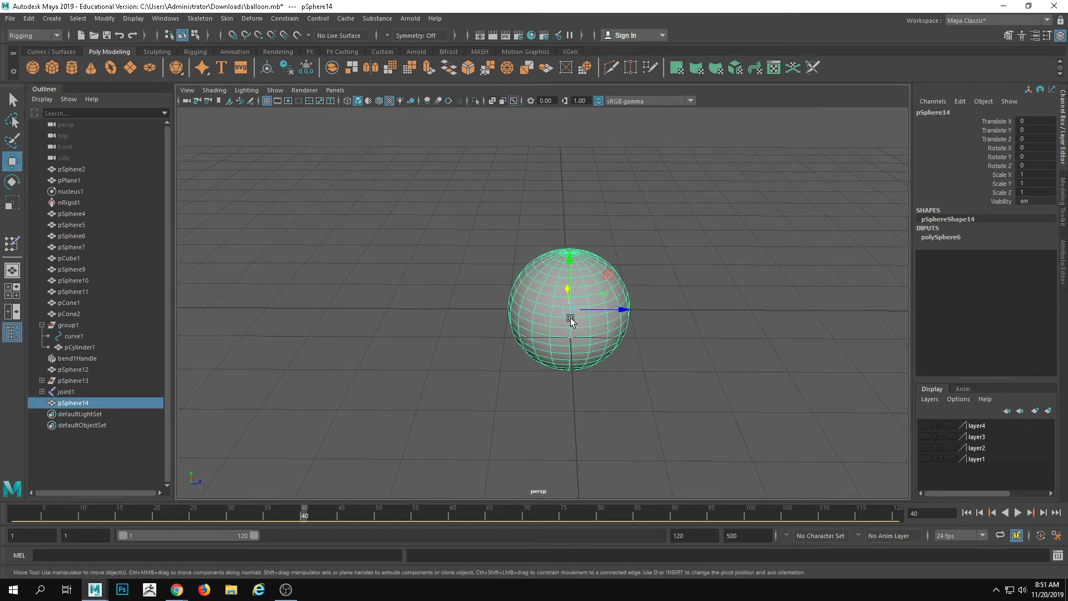
pyautogui.moveTo(578, 190); pyautogui.dragTo(577, 188)
pyautogui.moveTo(569, 268); pyautogui.dragTo(553, 173)
pyautogui.keyDown('alt'); pyautogui.moveTo(575, 211); pyautogui.dragTo(596, 232); pyautogui.keyUp('alt')
# Step: Pull the sphere's bottom pole face downward with soft selection on to taper the sphere into a balloon shape
pyautogui.press('b')
pyautogui.keyDown('alt'); pyautogui.moveTo(592, 315); pyautogui.dragTo(584, 322); pyautogui.keyUp('alt')
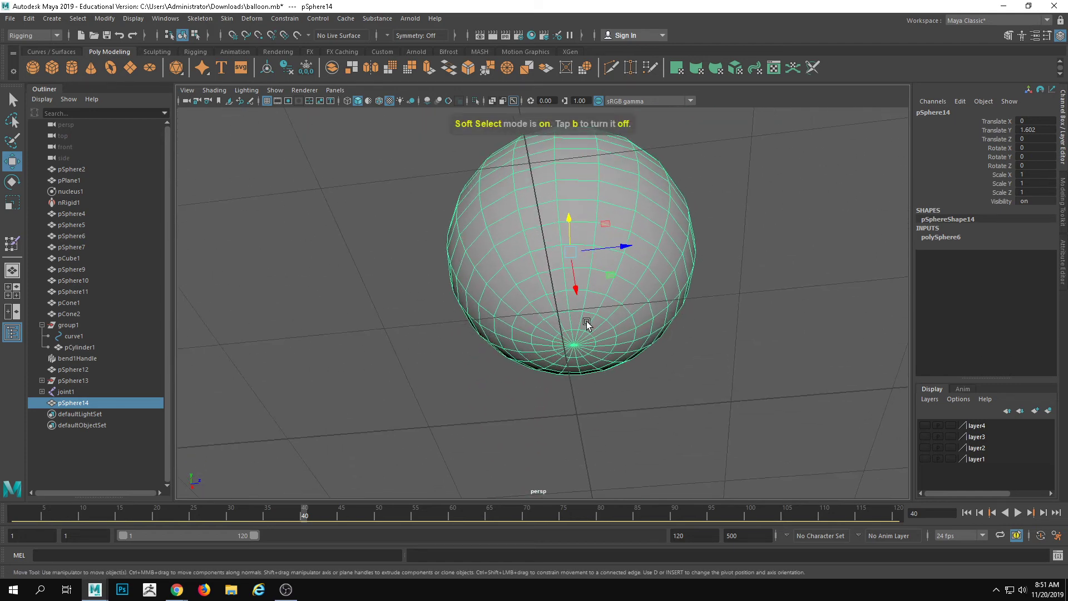
pyautogui.moveTo(584, 322); pyautogui.dragTo(590, 350, button='right')
pyautogui.click(573, 344)
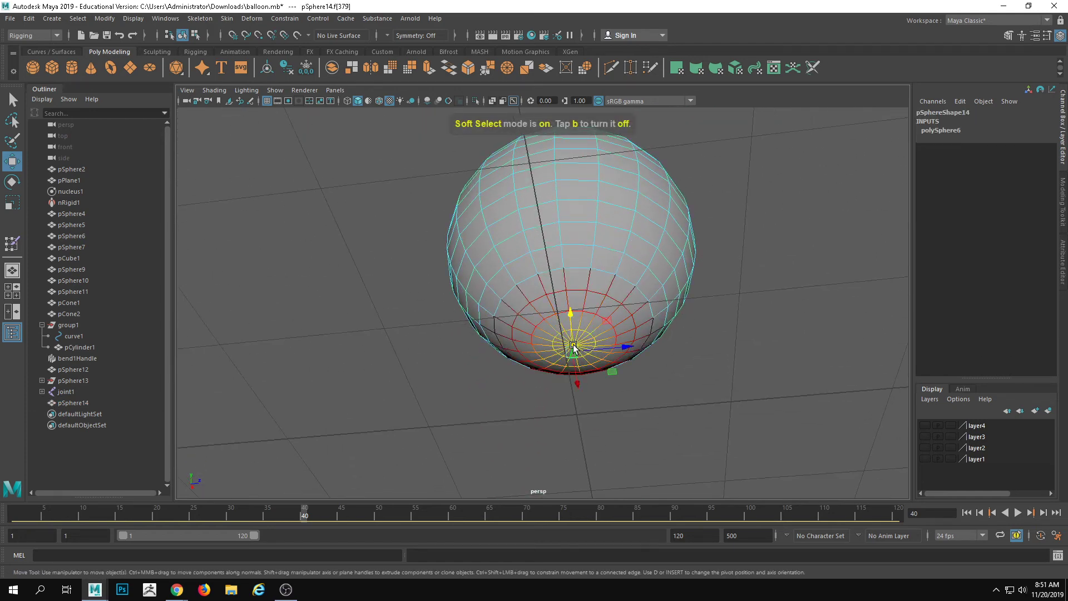
pyautogui.keyDown('alt'); pyautogui.moveTo(574, 283); pyautogui.dragTo(592, 250); pyautogui.keyUp('alt')
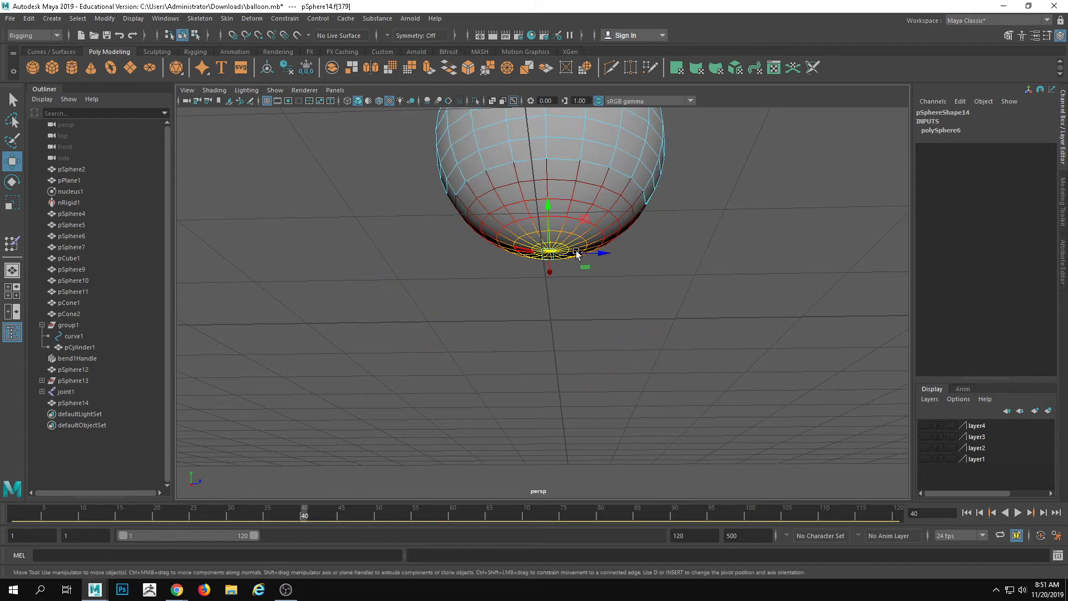
pyautogui.press('f')
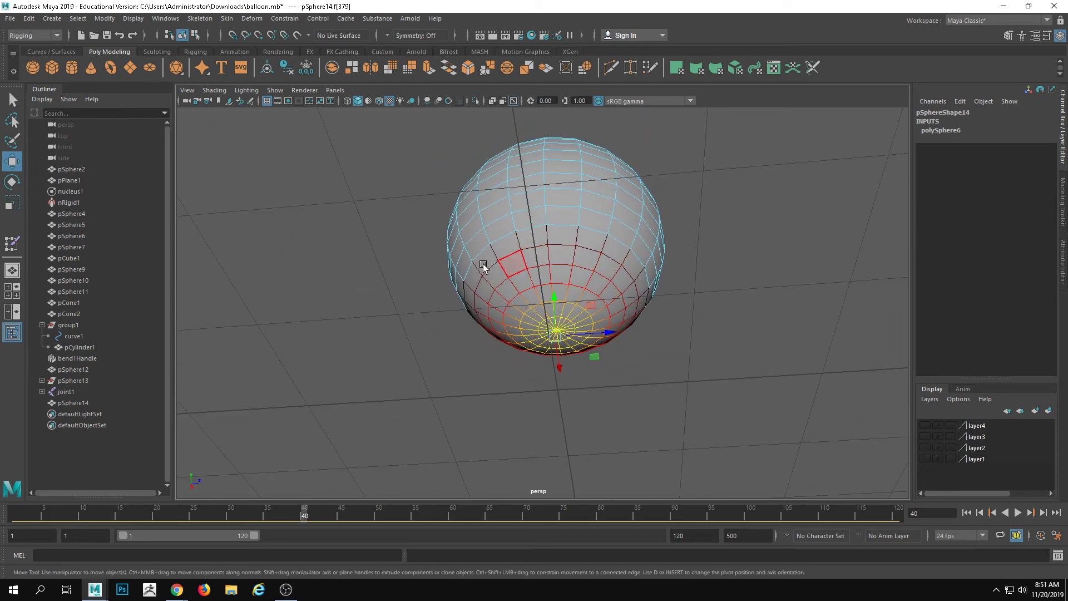
pyautogui.press('b')
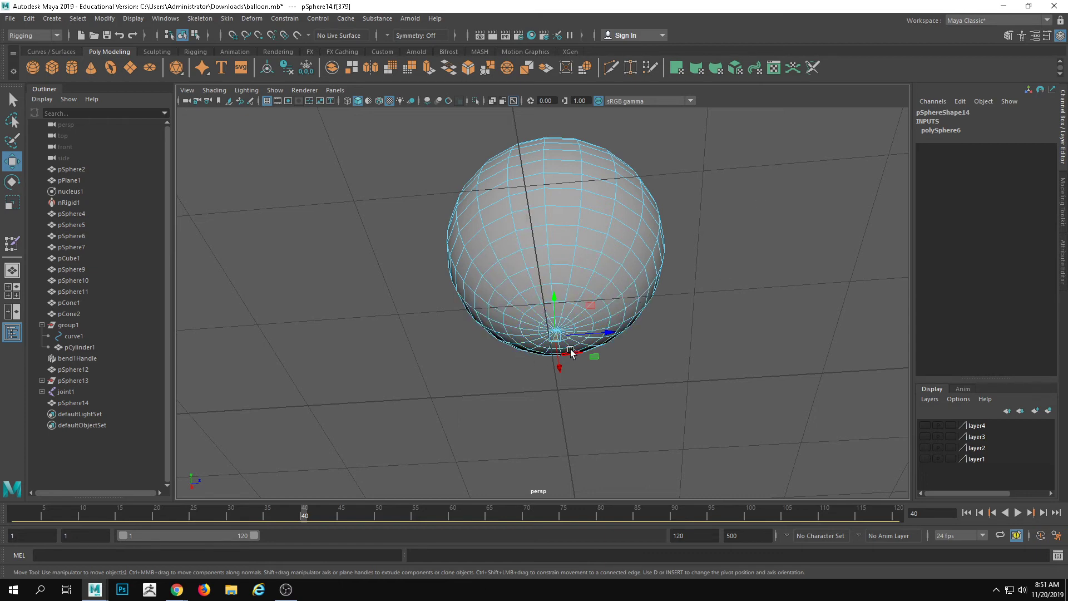
pyautogui.press('b')
pyautogui.keyDown('alt'); pyautogui.moveTo(573, 223); pyautogui.dragTo(566, 266); pyautogui.keyUp('alt')
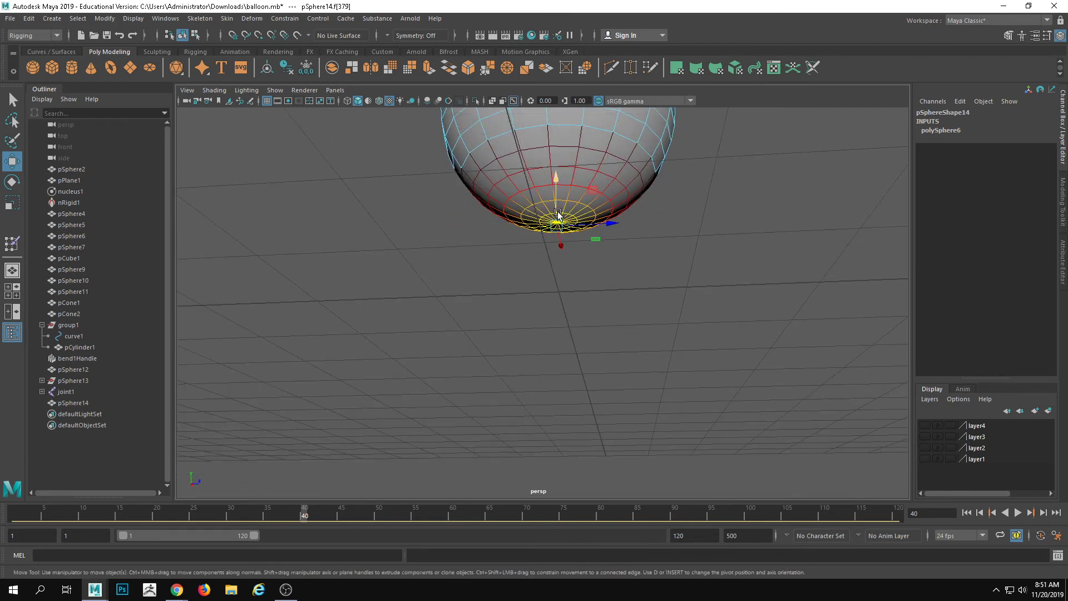
pyautogui.moveTo(557, 214); pyautogui.dragTo(544, 263)
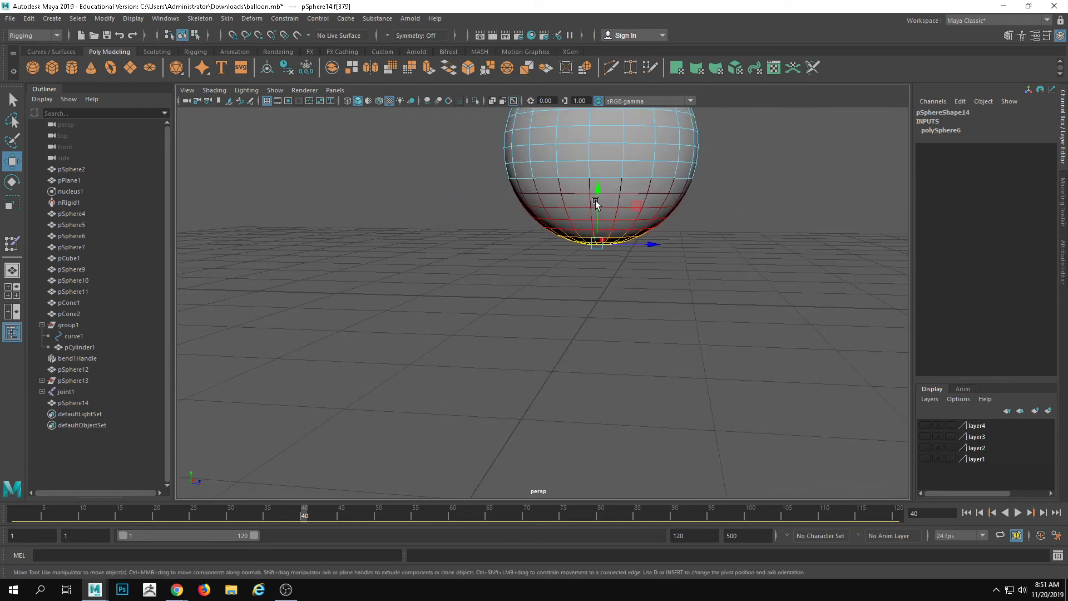
pyautogui.moveTo(596, 190); pyautogui.dragTo(587, 233)
pyautogui.keyDown('alt'); pyautogui.moveTo(588, 233); pyautogui.dragTo(581, 280, button='middle'); pyautogui.keyUp('alt')
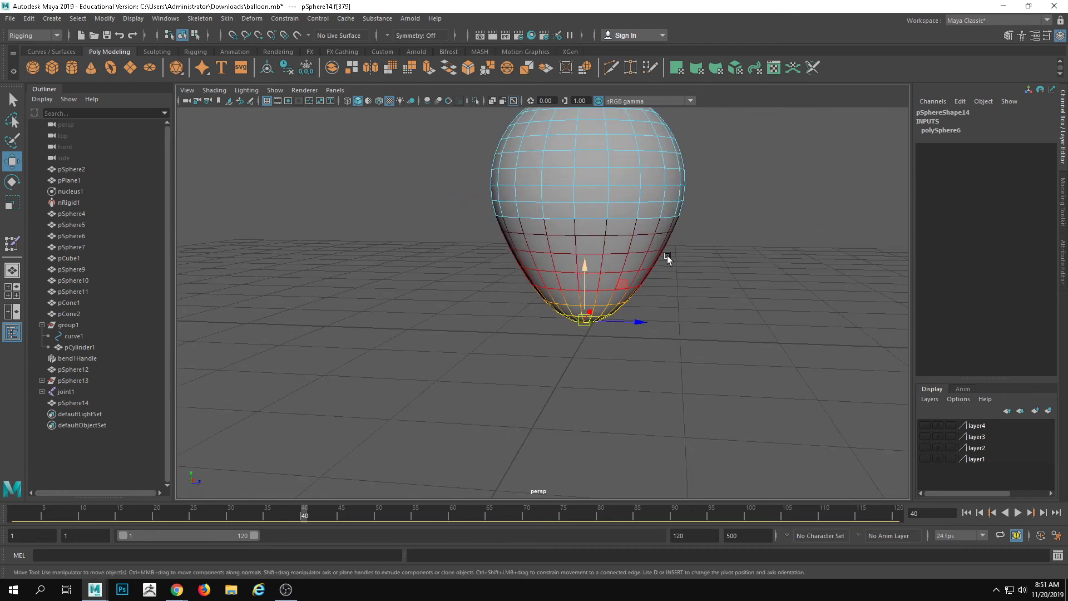
# Step: Turn off soft selection, select the ring of faces around the balloon's bottom tip and extrude them downward
pyautogui.moveTo(666, 255); pyautogui.dragTo(690, 233, button='right')
pyautogui.keyDown('alt'); pyautogui.moveTo(640, 334); pyautogui.dragTo(579, 291); pyautogui.keyUp('alt')
pyautogui.keyDown('alt'); pyautogui.moveTo(580, 291); pyautogui.dragTo(744, 427, button='right'); pyautogui.keyUp('alt')
pyautogui.keyDown('alt'); pyautogui.moveTo(744, 427); pyautogui.dragTo(560, 259, button='middle'); pyautogui.keyUp('alt')
pyautogui.moveTo(560, 259); pyautogui.dragTo(559, 303, button='right')
pyautogui.click(523, 343)
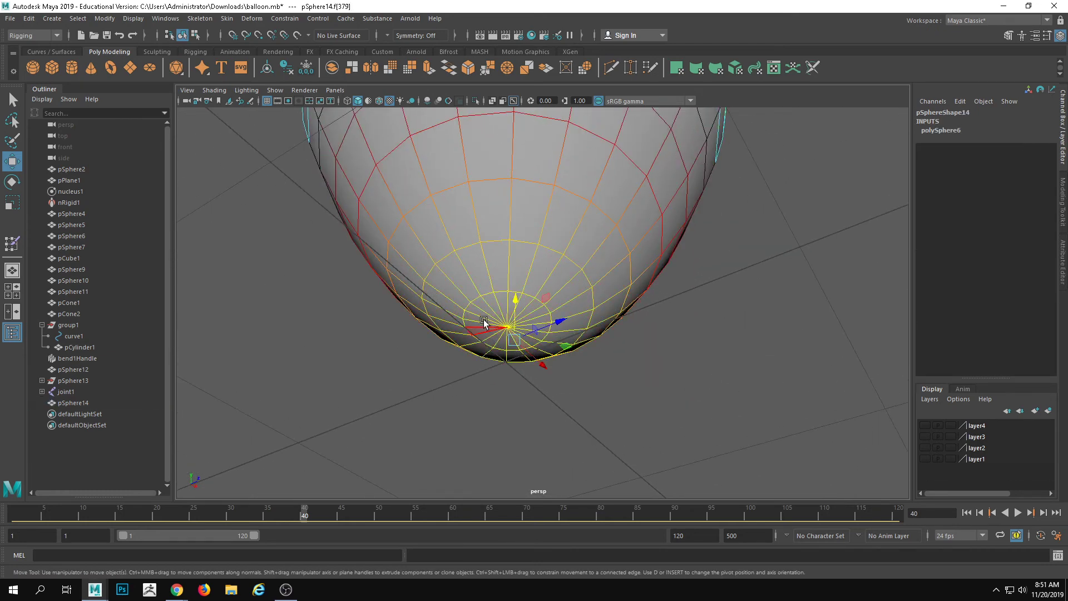
pyautogui.press('b')
pyautogui.moveTo(500, 317); pyautogui.dragTo(522, 337)
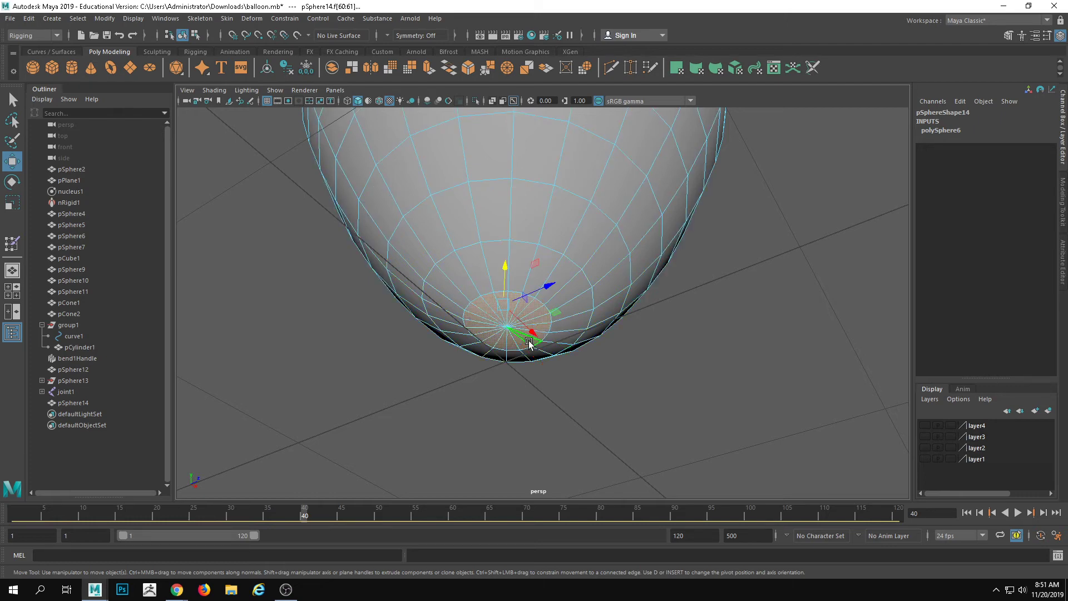
pyautogui.keyDown('alt'); pyautogui.moveTo(578, 344); pyautogui.dragTo(516, 303, button='right'); pyautogui.keyUp('alt')
pyautogui.keyDown('alt'); pyautogui.moveTo(516, 303); pyautogui.dragTo(475, 256); pyautogui.keyUp('alt')
pyautogui.keyDown('alt'); pyautogui.moveTo(474, 256); pyautogui.dragTo(525, 358, button='middle'); pyautogui.keyUp('alt')
pyautogui.keyDown('ctrl'); pyautogui.moveTo(433, 258); pyautogui.dragTo(623, 289); pyautogui.keyUp('ctrl')
pyautogui.keyDown('alt'); pyautogui.moveTo(501, 301); pyautogui.dragTo(361, 294, button='right'); pyautogui.keyUp('alt')
pyautogui.keyDown('ctrl'); pyautogui.moveTo(368, 188); pyautogui.dragTo(552, 263); pyautogui.keyUp('ctrl')
pyautogui.keyDown('alt'); pyautogui.moveTo(552, 263); pyautogui.dragTo(561, 336); pyautogui.keyUp('alt')
pyautogui.keyDown('alt'); pyautogui.moveTo(534, 327); pyautogui.dragTo(604, 366, button='right'); pyautogui.keyUp('alt')
pyautogui.keyDown('alt'); pyautogui.moveTo(604, 366); pyautogui.dragTo(618, 305, button='middle'); pyautogui.keyUp('alt')
pyautogui.keyDown('alt'); pyautogui.moveTo(618, 306); pyautogui.dragTo(526, 312); pyautogui.keyUp('alt')
pyautogui.hotkey('ctrl', 'e')
pyautogui.press('r')
pyautogui.press('w')
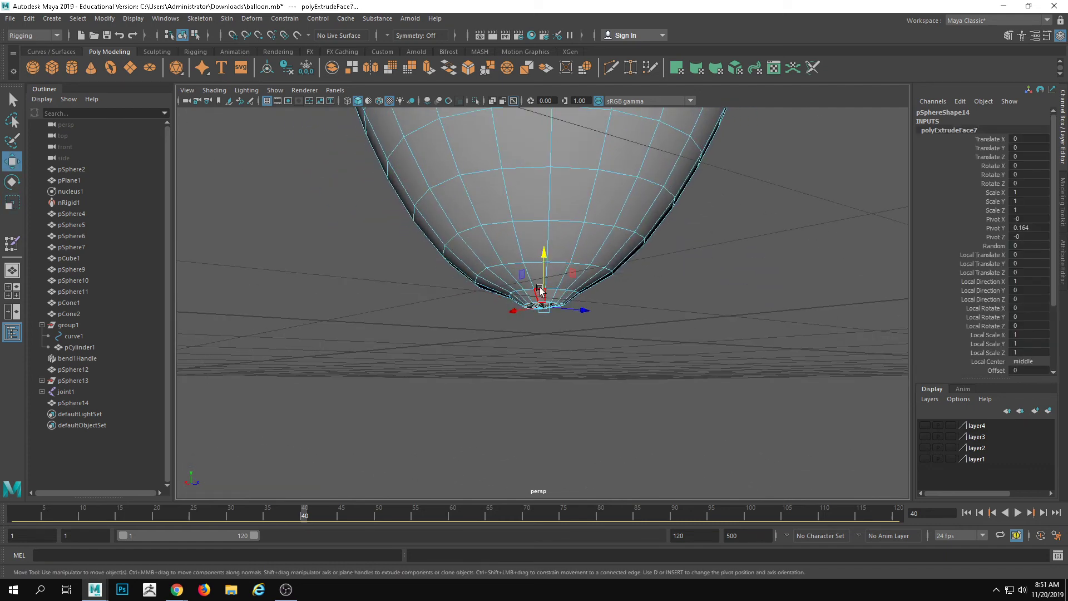
pyautogui.keyDown('shift'); pyautogui.moveTo(540, 254); pyautogui.dragTo(541, 266); pyautogui.keyUp('shift')
# Step: Extrude the tip faces further down and scale them outward to form a short, flared neck
pyautogui.press('r')
pyautogui.moveTo(546, 315); pyautogui.dragTo(551, 317)
pyautogui.keyDown('alt'); pyautogui.moveTo(567, 340); pyautogui.dragTo(589, 355, button='middle'); pyautogui.keyUp('alt')
pyautogui.keyDown('alt'); pyautogui.moveTo(589, 355); pyautogui.dragTo(607, 359, button='right'); pyautogui.keyUp('alt')
pyautogui.press('w')
pyautogui.moveTo(572, 286); pyautogui.dragTo(544, 296)
pyautogui.press('r')
pyautogui.press('w')
pyautogui.keyDown('alt'); pyautogui.moveTo(544, 295); pyautogui.dragTo(606, 334, button='right'); pyautogui.keyUp('alt')
pyautogui.press('r')
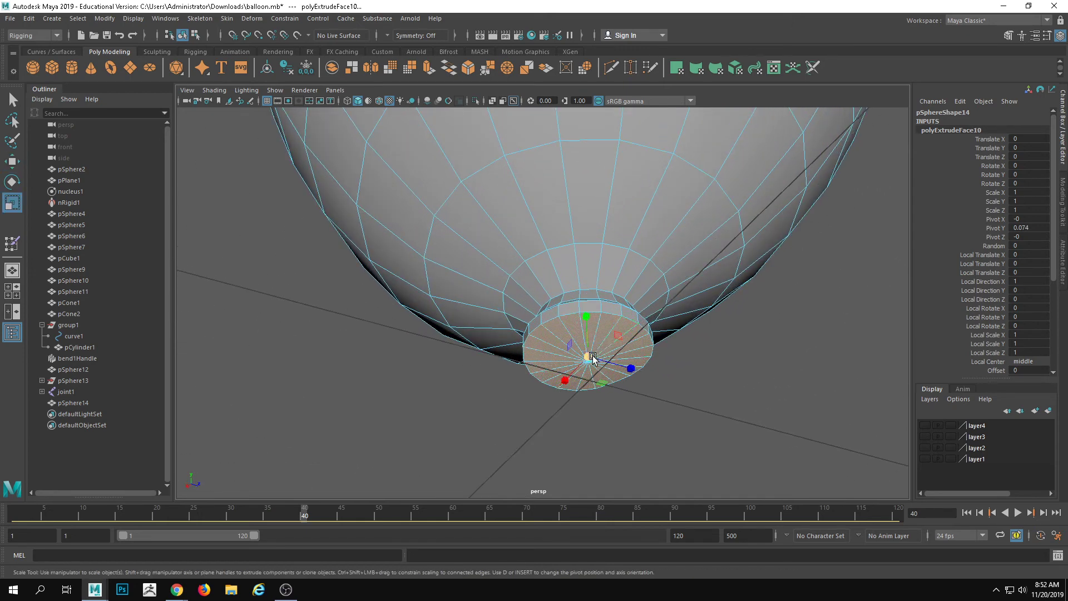
# Step: Extrude the neck's end faces again, scale them slightly smaller and inset them to finish the balloon's lip
pyautogui.keyDown('shift'); pyautogui.moveTo(588, 358); pyautogui.dragTo(584, 248); pyautogui.keyUp('shift')
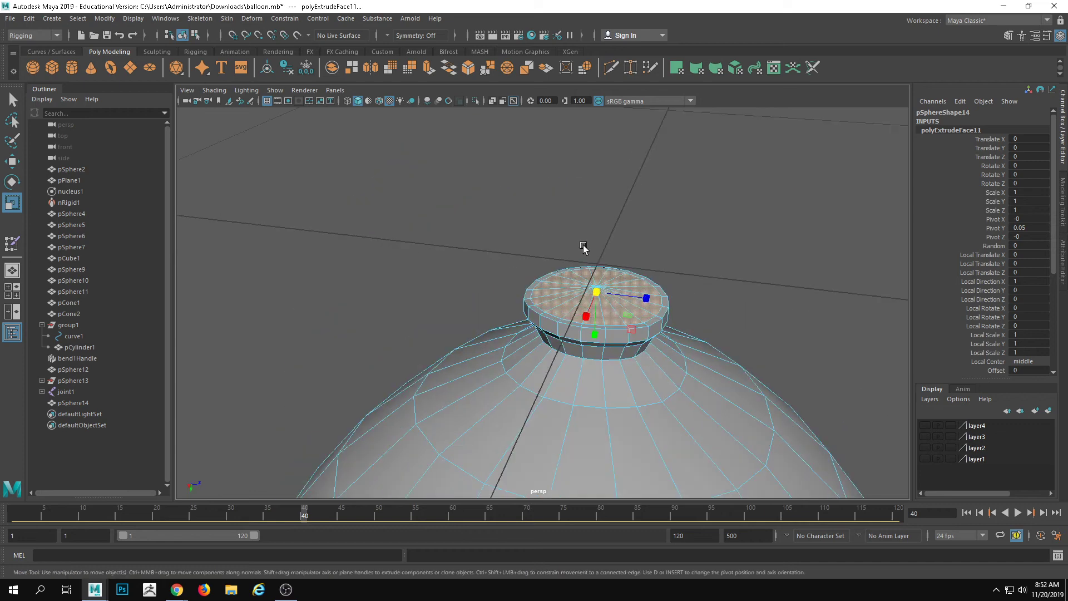
pyautogui.press('w')
pyautogui.keyDown('alt'); pyautogui.moveTo(584, 248); pyautogui.dragTo(618, 301, button='right'); pyautogui.keyUp('alt')
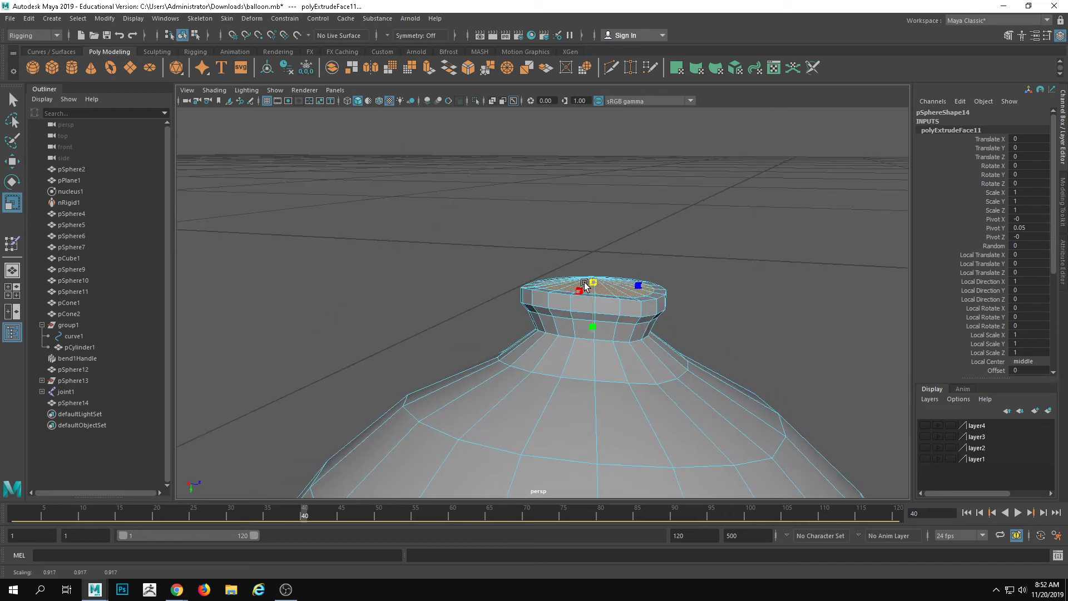
pyautogui.keyDown('alt'); pyautogui.moveTo(594, 290); pyautogui.dragTo(596, 300); pyautogui.keyUp('alt')
pyautogui.moveTo(589, 347); pyautogui.dragTo(590, 345)
pyautogui.hotkey('ctrl', 'e')
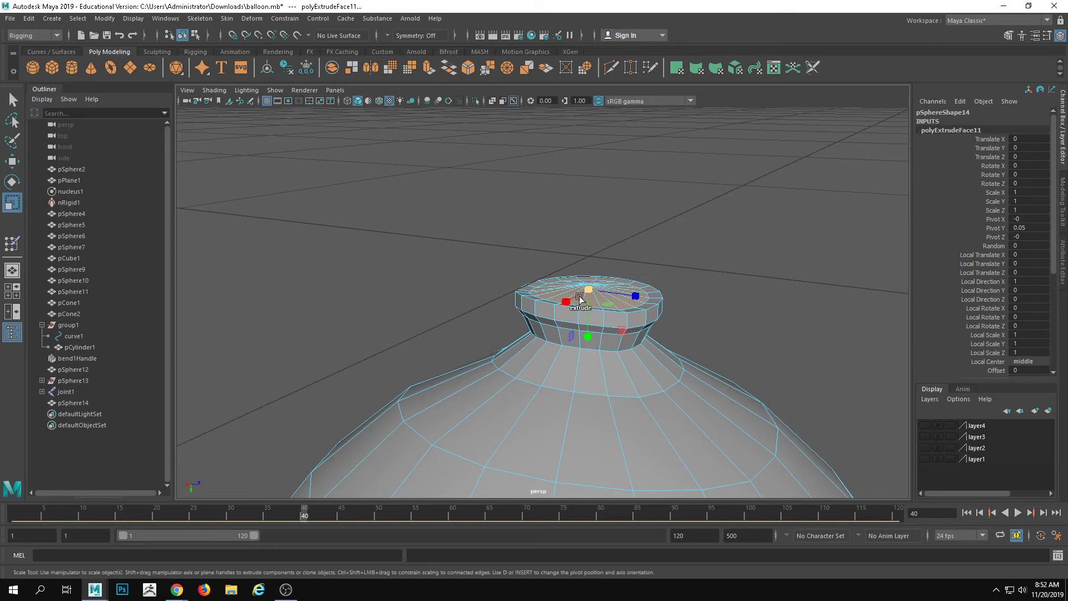
pyautogui.moveTo(590, 340); pyautogui.dragTo(495, 128)
# Step: Return to object selection, select the whole balloon, inspect its shape and set the current frame to 1
pyautogui.keyDown('alt'); pyautogui.moveTo(703, 327); pyautogui.dragTo(688, 167, button='right'); pyautogui.keyUp('alt')
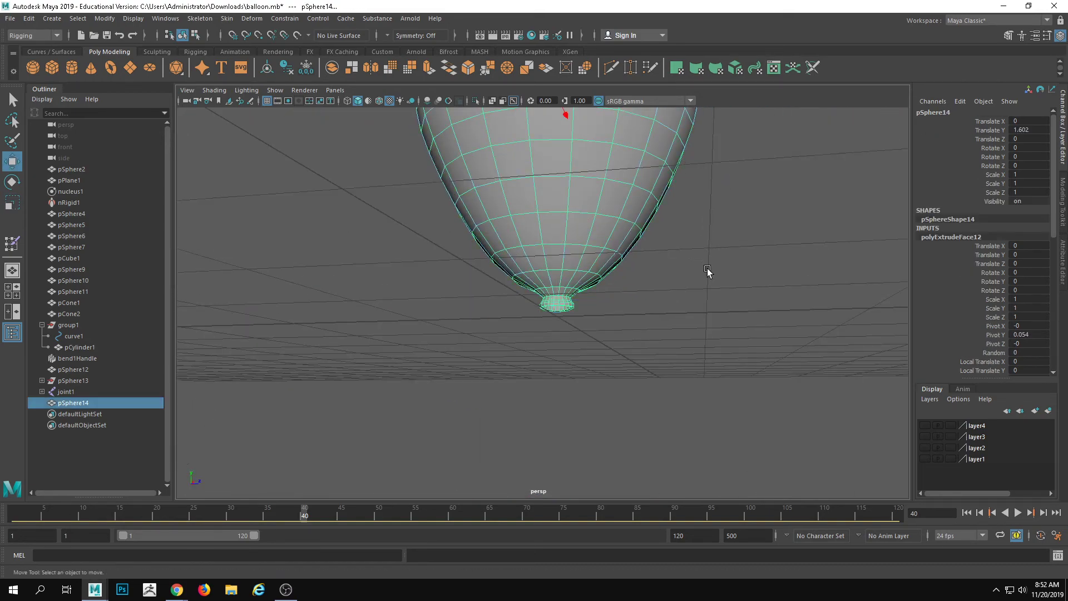
pyautogui.click(706, 272)
pyautogui.keyDown('alt'); pyautogui.moveTo(623, 289); pyautogui.dragTo(673, 324, button='right'); pyautogui.keyUp('alt')
pyautogui.keyDown('alt'); pyautogui.moveTo(721, 298); pyautogui.dragTo(742, 313); pyautogui.keyUp('alt')
pyautogui.keyDown('alt'); pyautogui.moveTo(742, 313); pyautogui.dragTo(424, 393, button='right'); pyautogui.keyUp('alt')
pyautogui.keyDown('alt'); pyautogui.moveTo(425, 394); pyautogui.dragTo(575, 322); pyautogui.keyUp('alt')
pyautogui.click(575, 322)
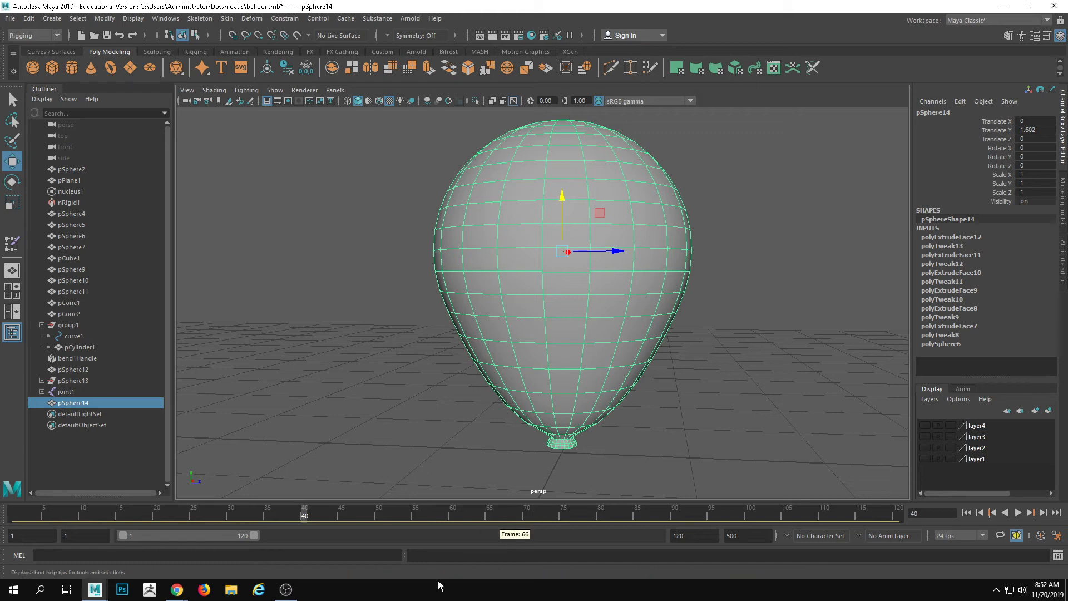
pyautogui.click(14, 513)
pyautogui.keyDown('alt'); pyautogui.moveTo(660, 437); pyautogui.dragTo(501, 393, button='right'); pyautogui.keyUp('alt')
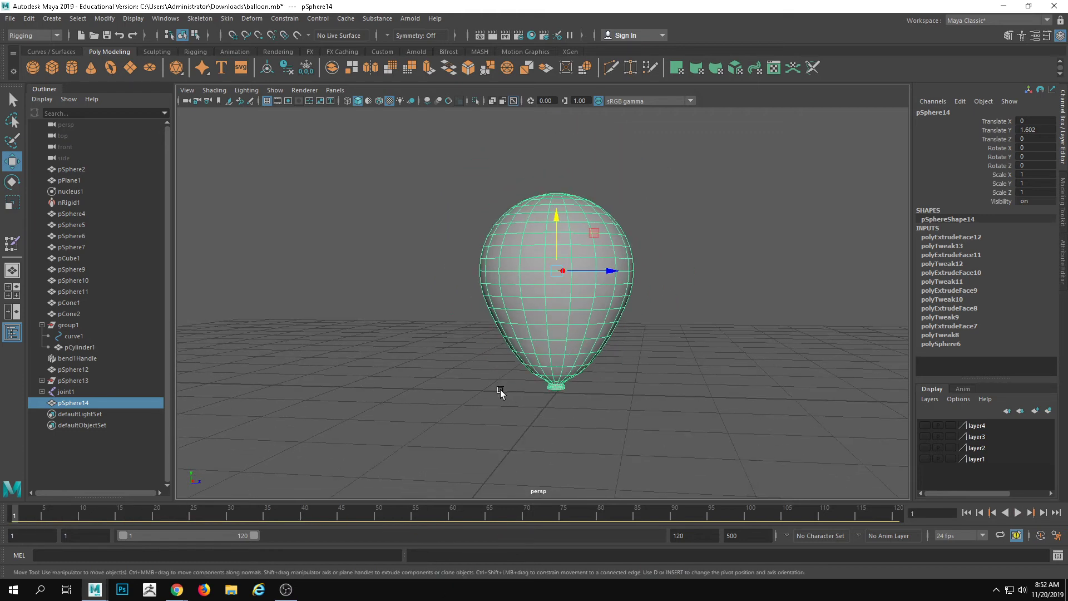
pyautogui.keyDown('alt'); pyautogui.moveTo(501, 393); pyautogui.dragTo(503, 362); pyautogui.keyUp('alt')
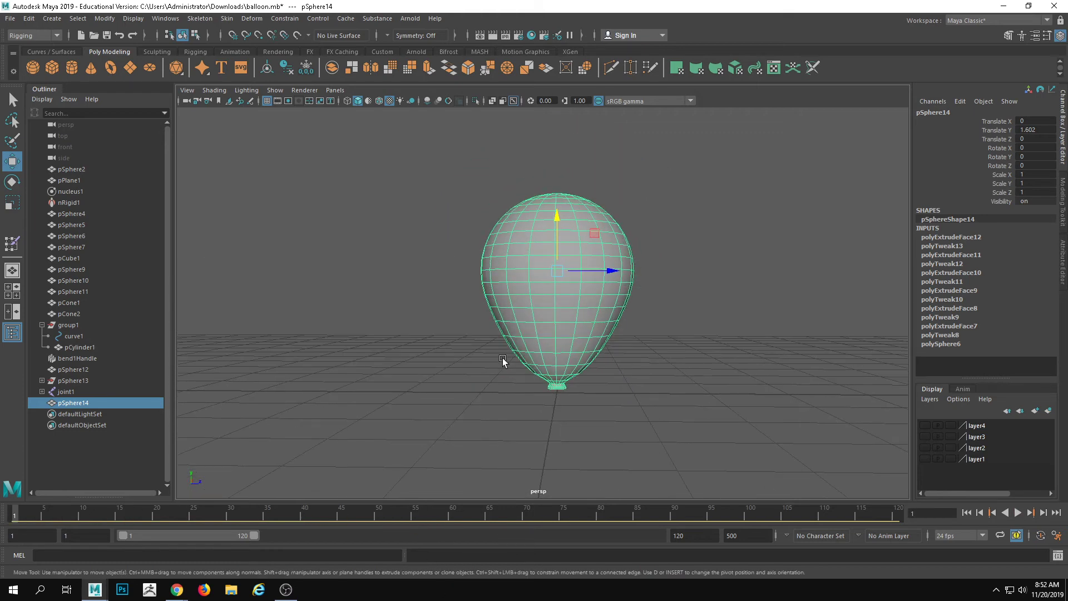
# Step: Create a polygon plane beneath the balloon, scale it uniformly to 8.058 as a ground and deselect it
pyautogui.click(130, 67)
pyautogui.press('r')
pyautogui.moveTo(561, 382); pyautogui.dragTo(807, 334)
pyautogui.click(735, 275)
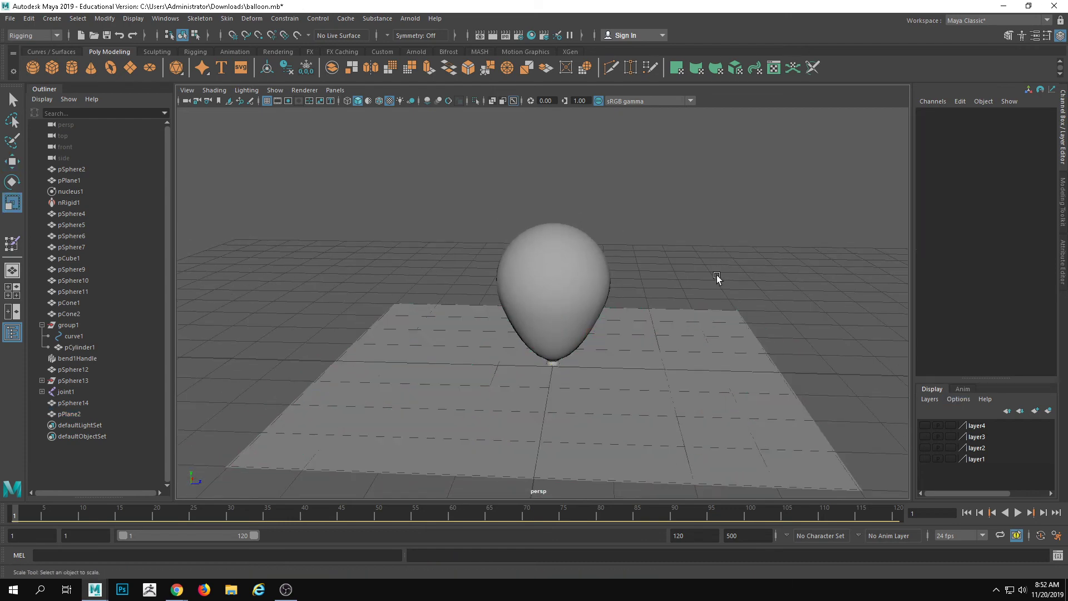
# Step: Switch to the FX menu set and make the ground plane a passive collider
pyautogui.click(563, 306)
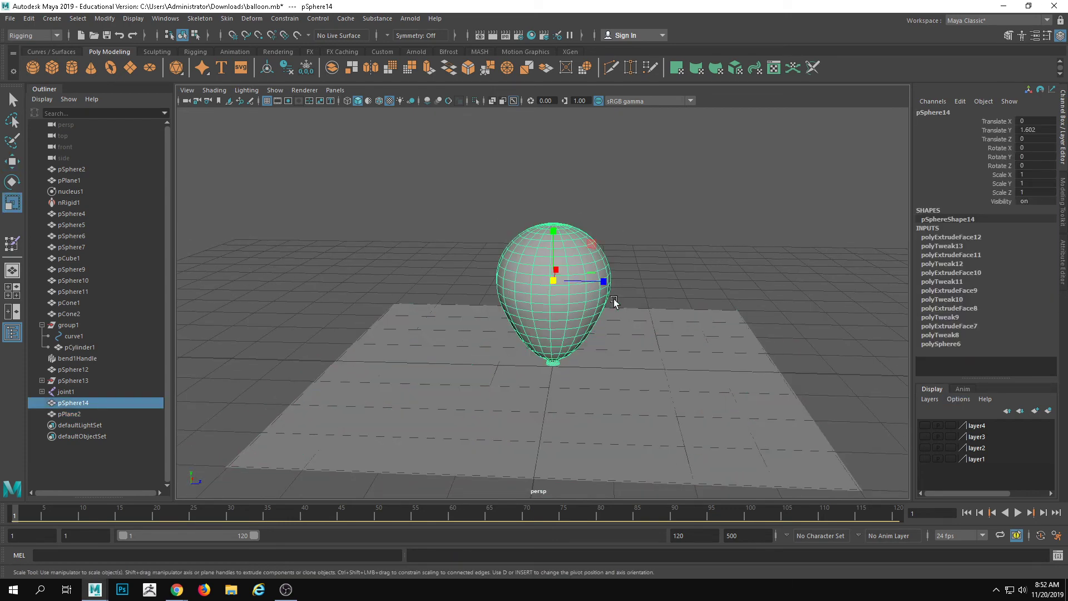
pyautogui.click(699, 389)
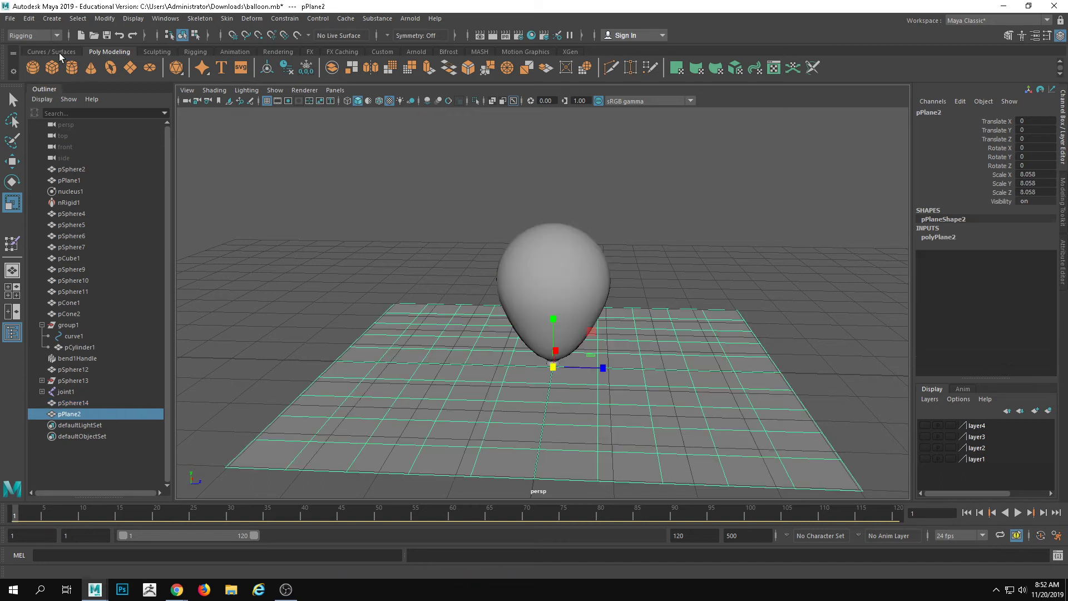
pyautogui.click(44, 35)
pyautogui.click(22, 81)
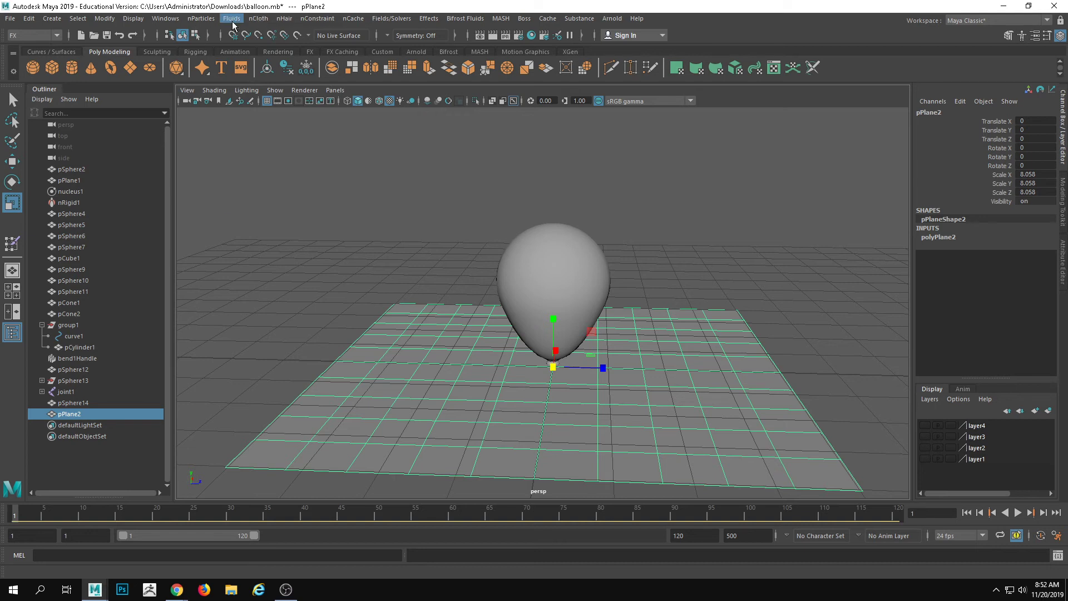
pyautogui.click(258, 19)
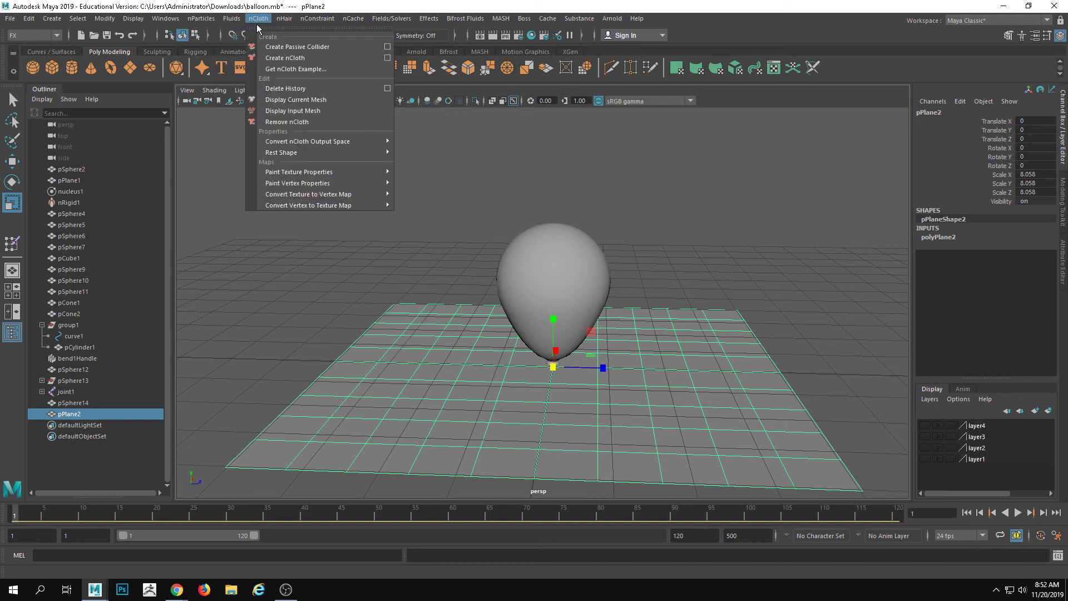
pyautogui.click(295, 49)
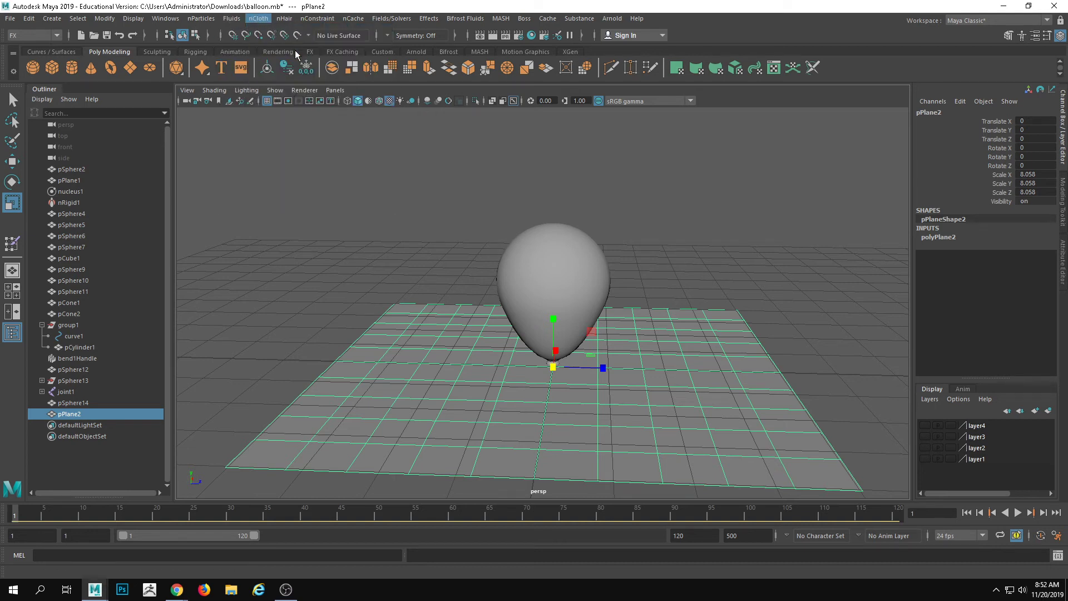
# Step: Turn the balloon mesh into an nCloth object
pyautogui.click(597, 266)
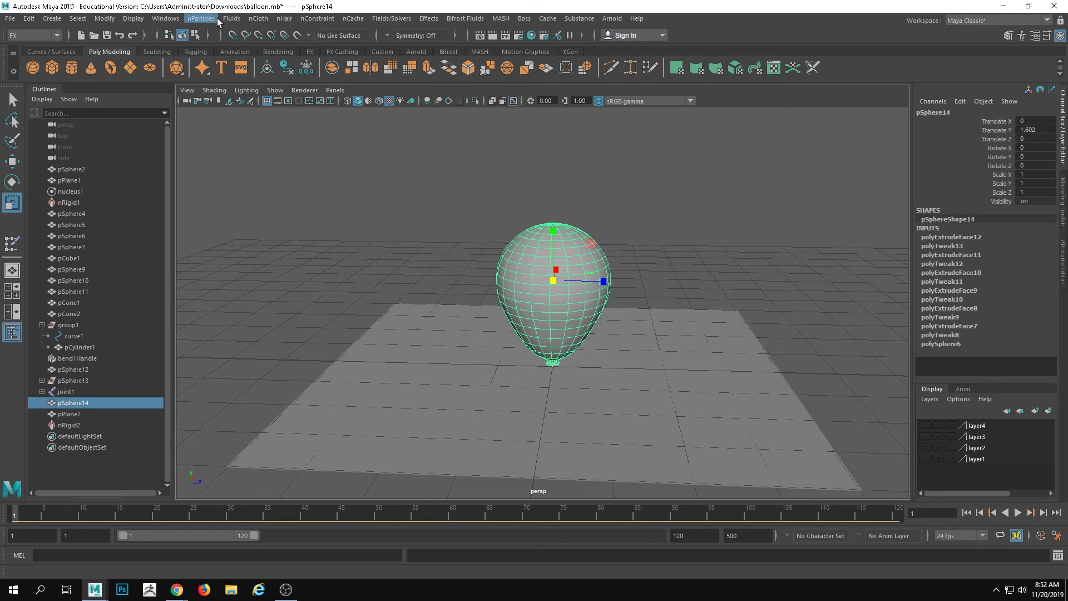
pyautogui.click(236, 19)
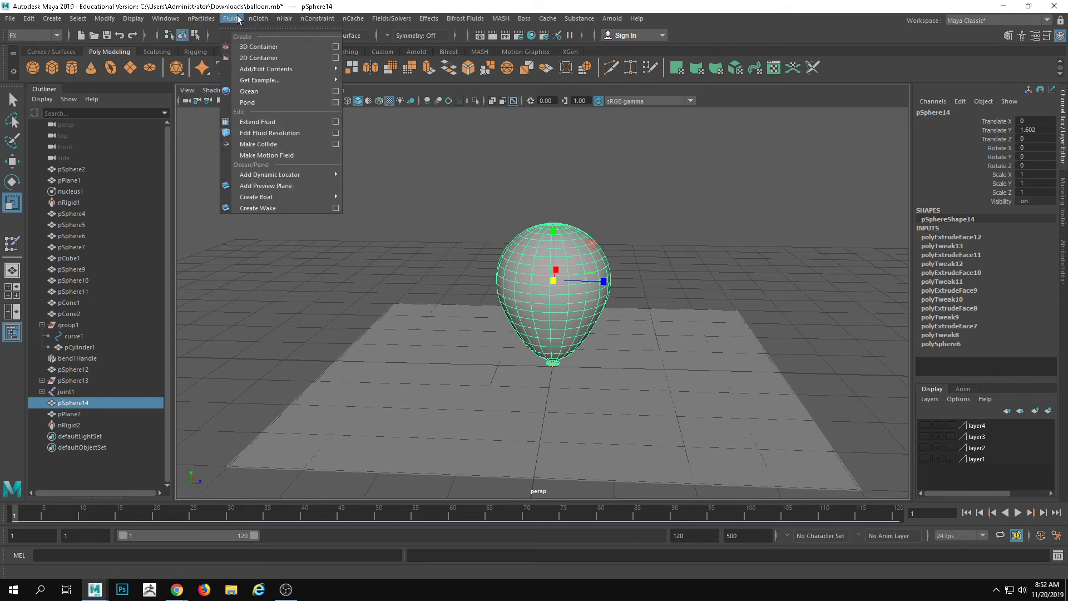
pyautogui.moveTo(258, 19)
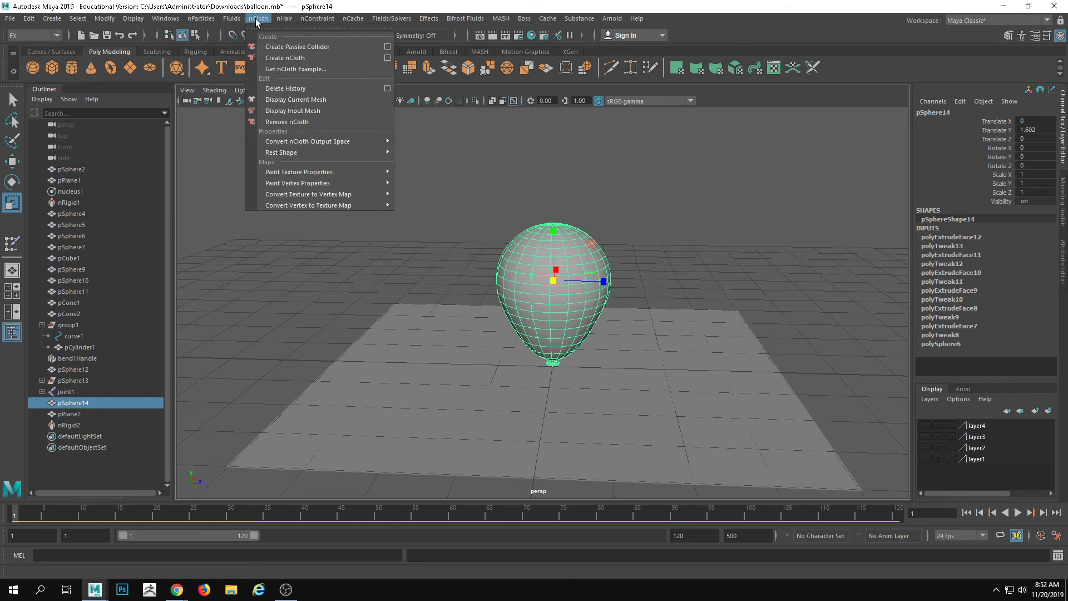
pyautogui.click(301, 59)
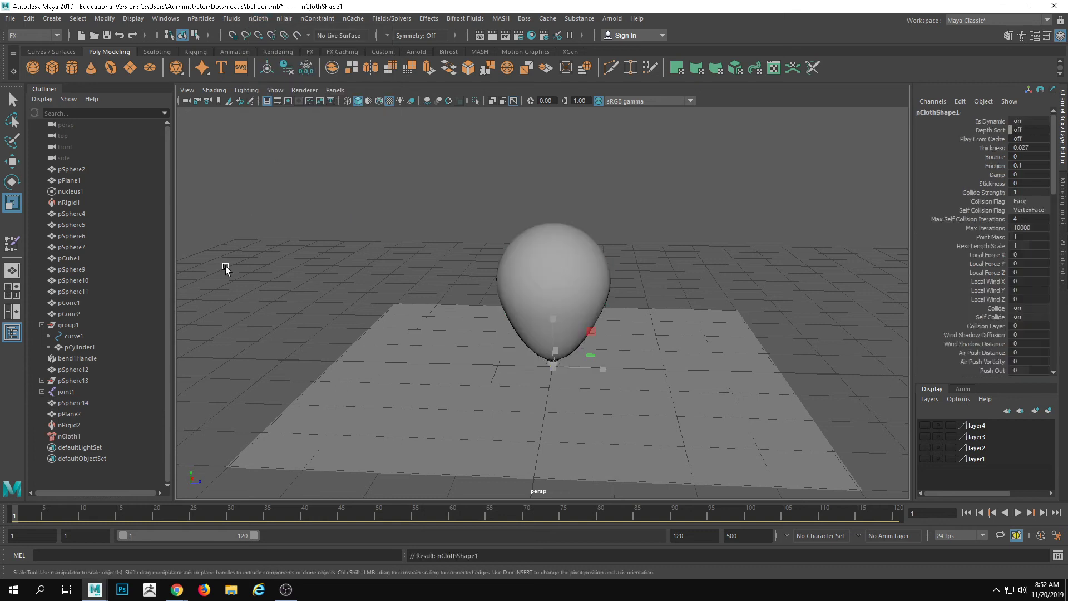
# Step: Play the cloth simulation to see how the balloon reacts, stop it and return to frame 1
pyautogui.click(1018, 513)
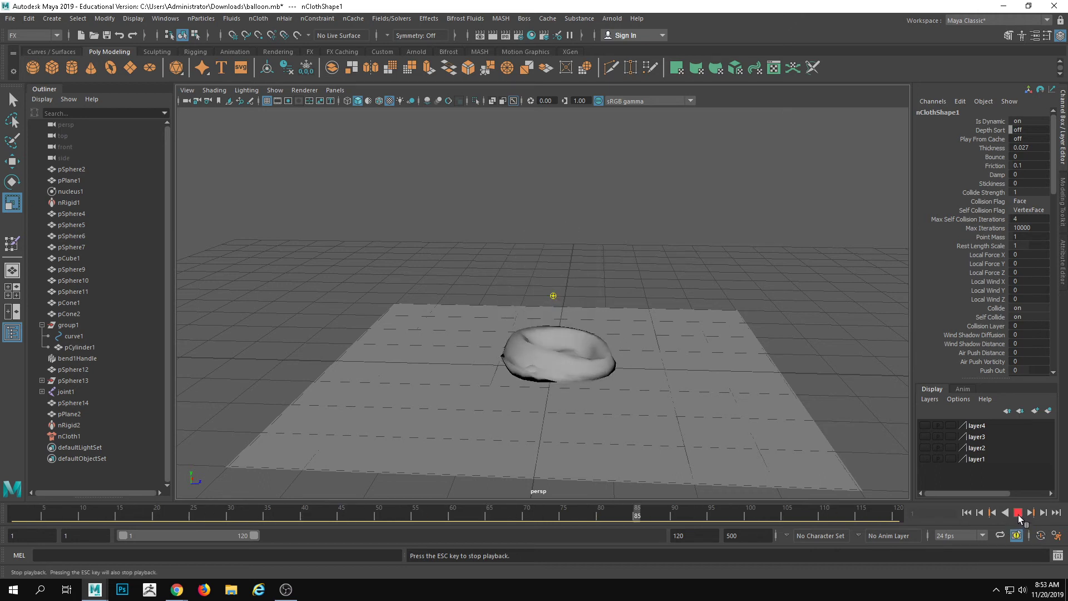
pyautogui.click(1020, 516)
pyautogui.keyDown('alt'); pyautogui.moveTo(739, 334); pyautogui.dragTo(582, 477); pyautogui.keyUp('alt')
pyautogui.moveTo(529, 512); pyautogui.dragTo(10, 506)
# Step: Open the attributes of nCloth1, expand its dynamic and collision properties and set the collision Thickness to 0.104
pyautogui.click(636, 324)
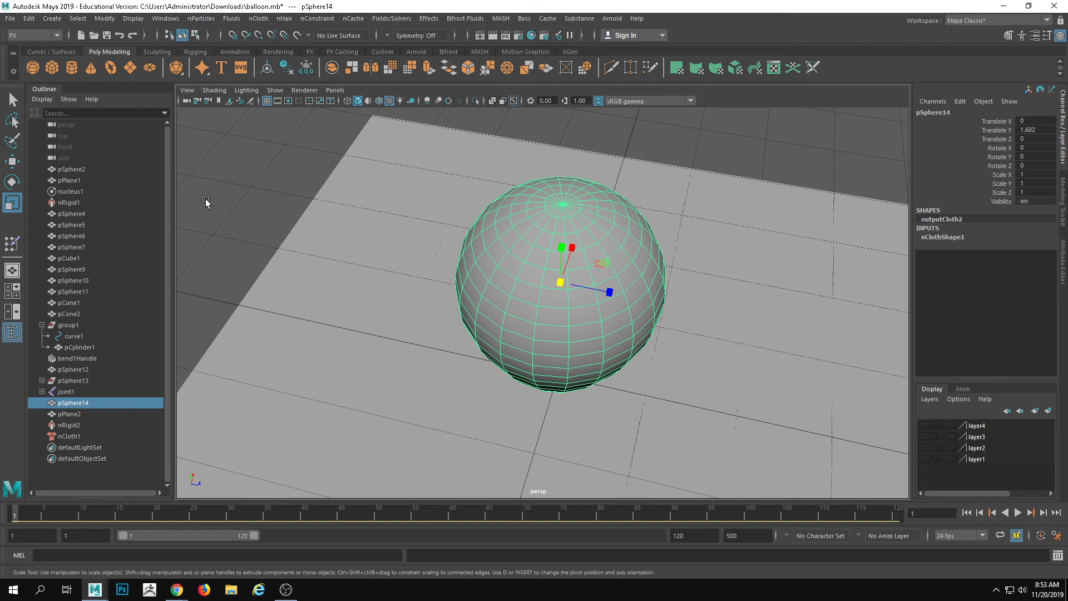
pyautogui.click(69, 435)
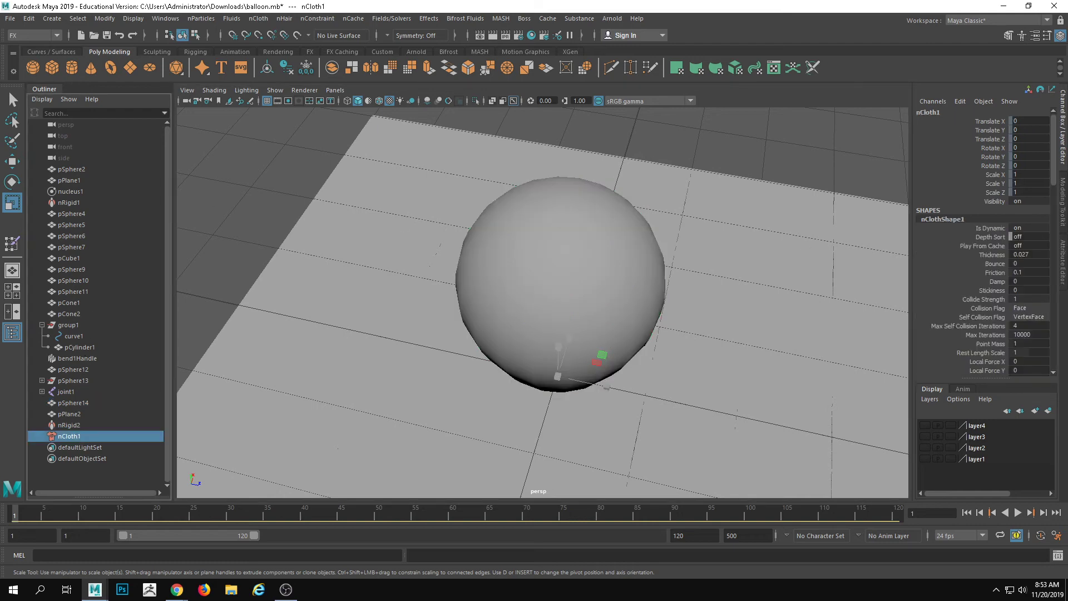
pyautogui.click(1062, 252)
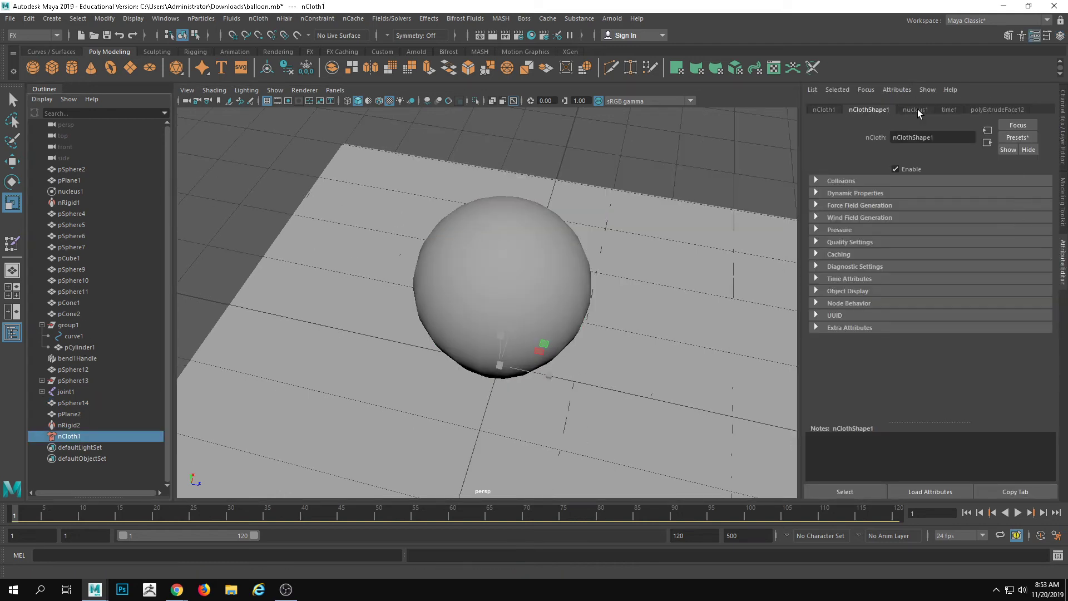
pyautogui.click(916, 110)
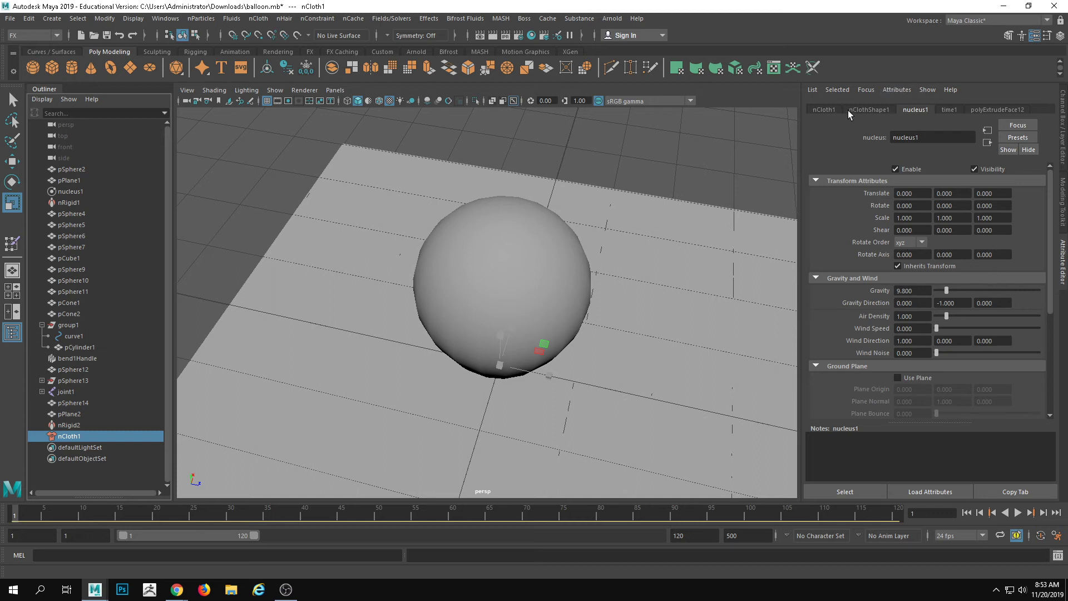
pyautogui.click(824, 110)
pyautogui.click(872, 110)
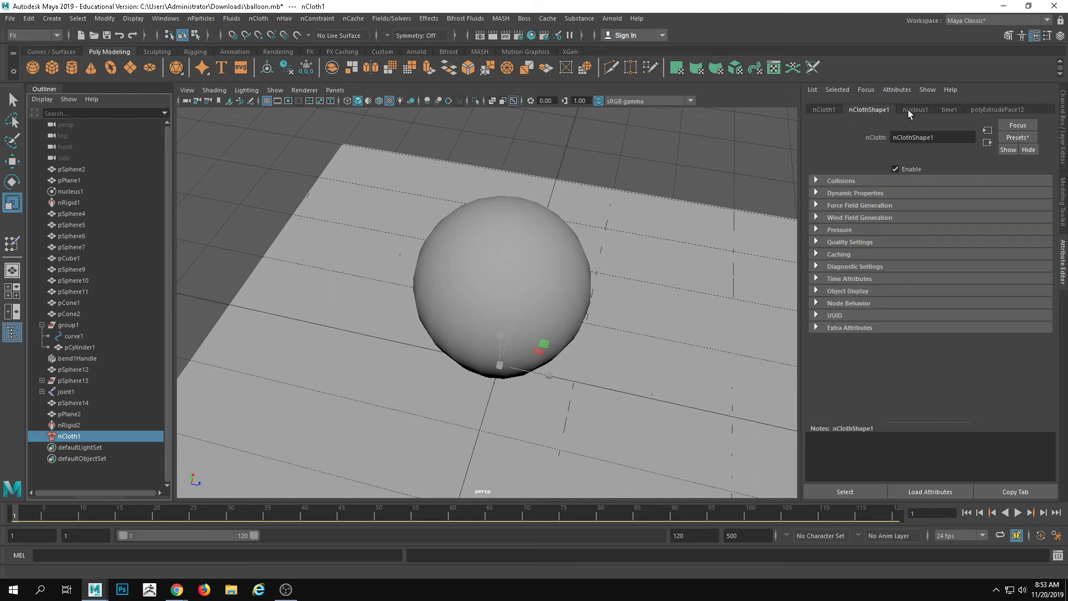
pyautogui.click(824, 192)
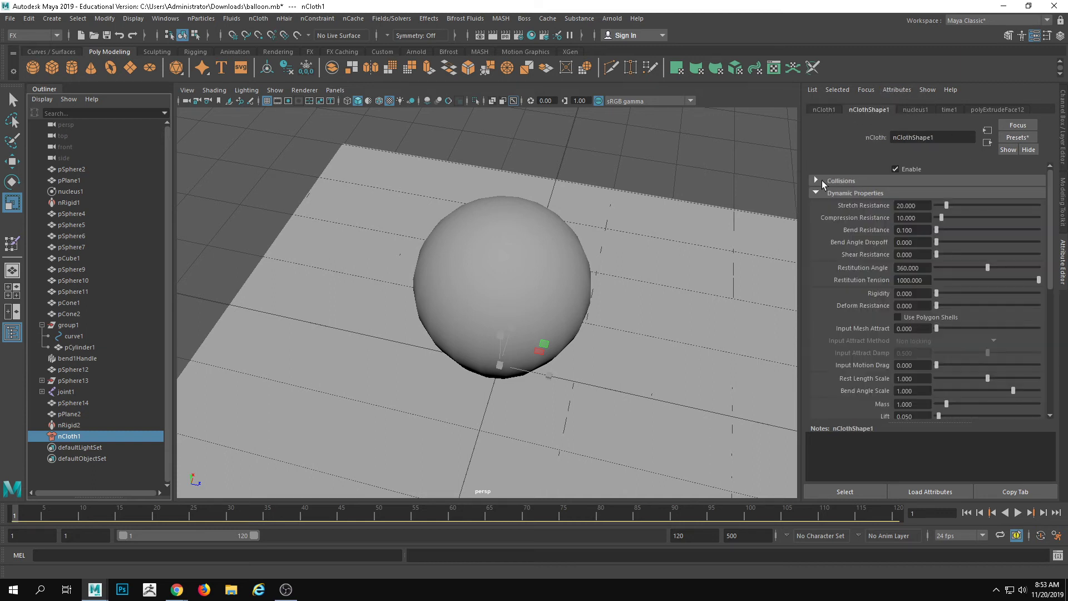
pyautogui.click(823, 179)
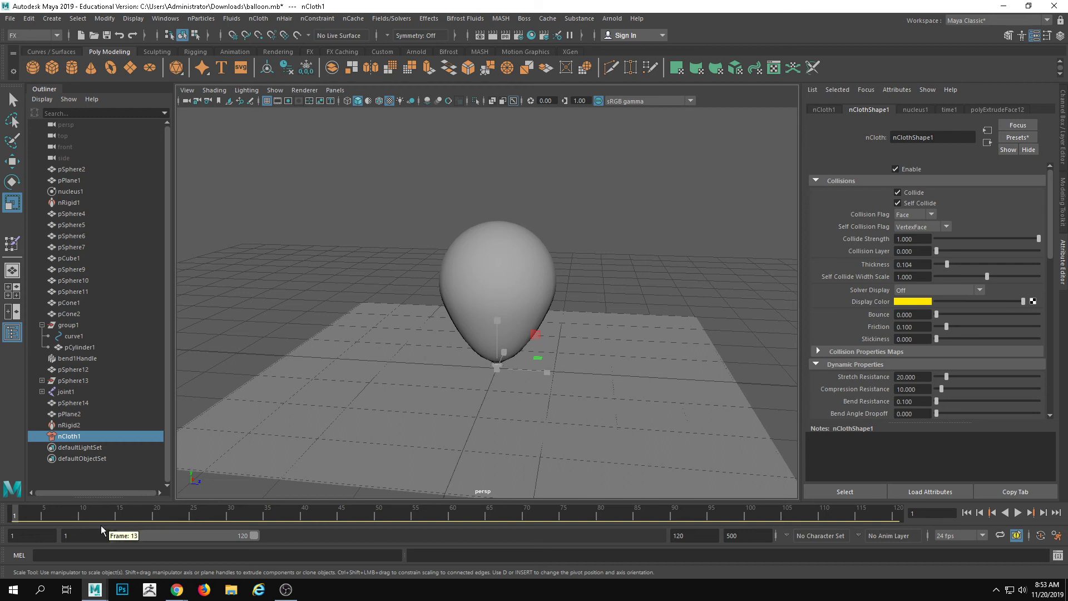
# Step: Run the simulation from frame 1 to check the balloon's collapse with the thicker collision, and stop playback
pyautogui.click(8, 513)
pyautogui.click(1020, 515)
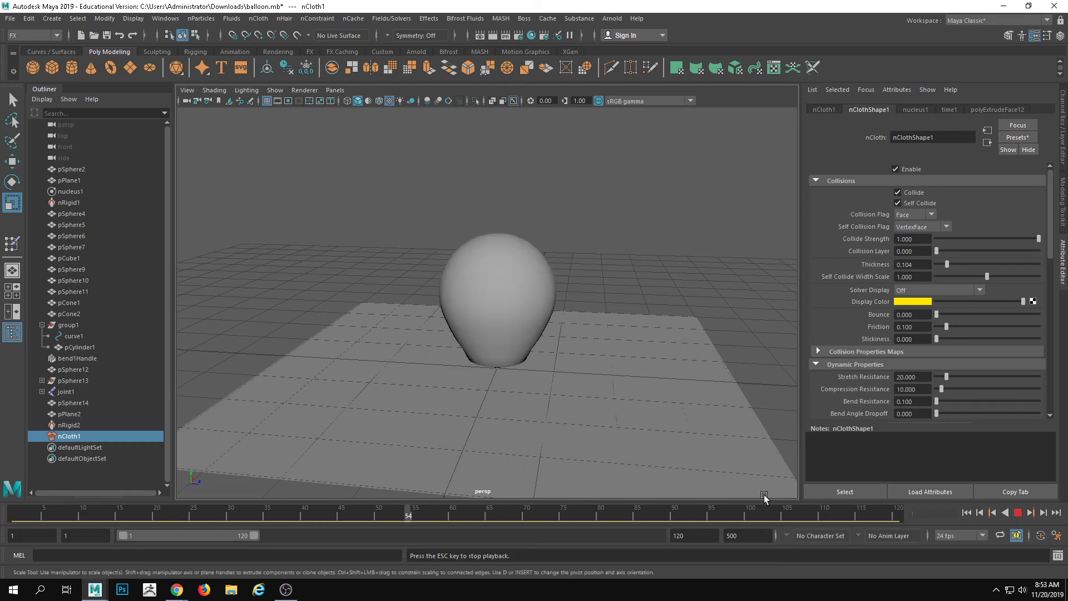
pyautogui.click(1020, 514)
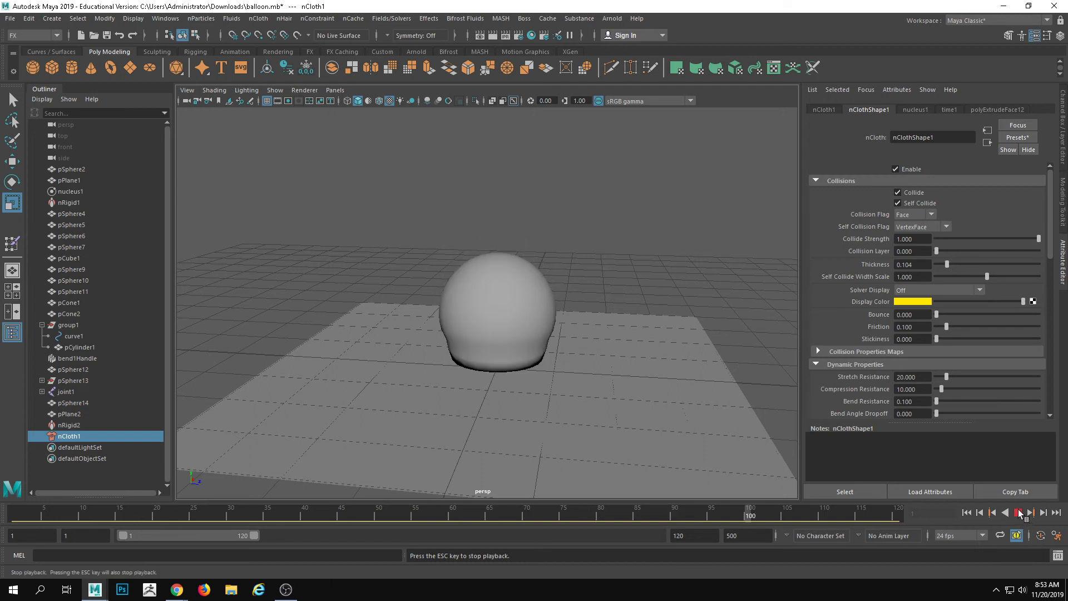
# Step: Extend the playback range to end at frame 800 and return to frame 1
pyautogui.doubleClick(686, 536)
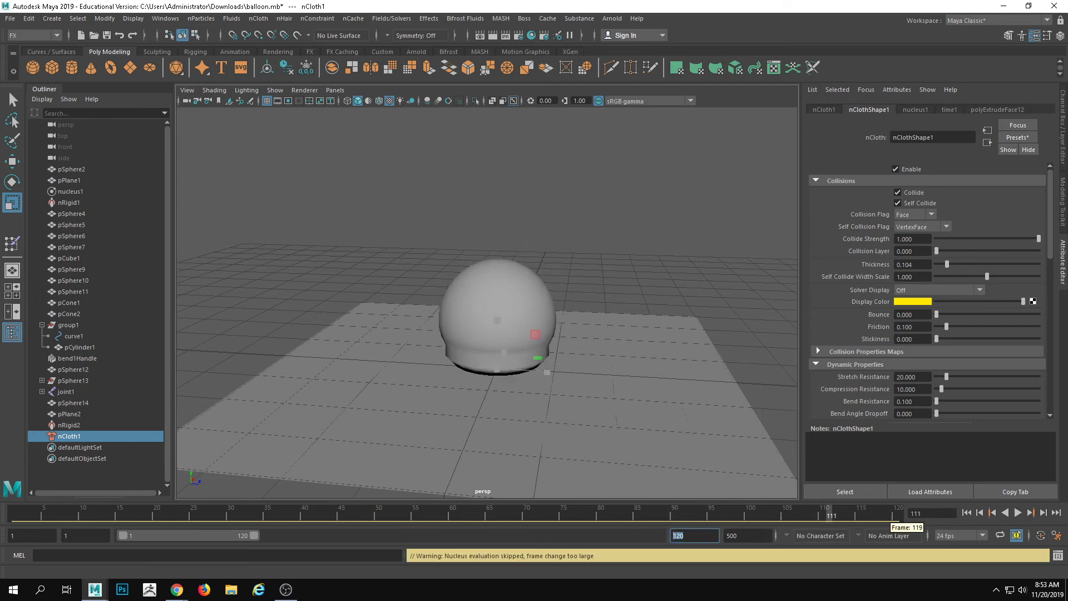
pyautogui.write('800')
pyautogui.press('Return')
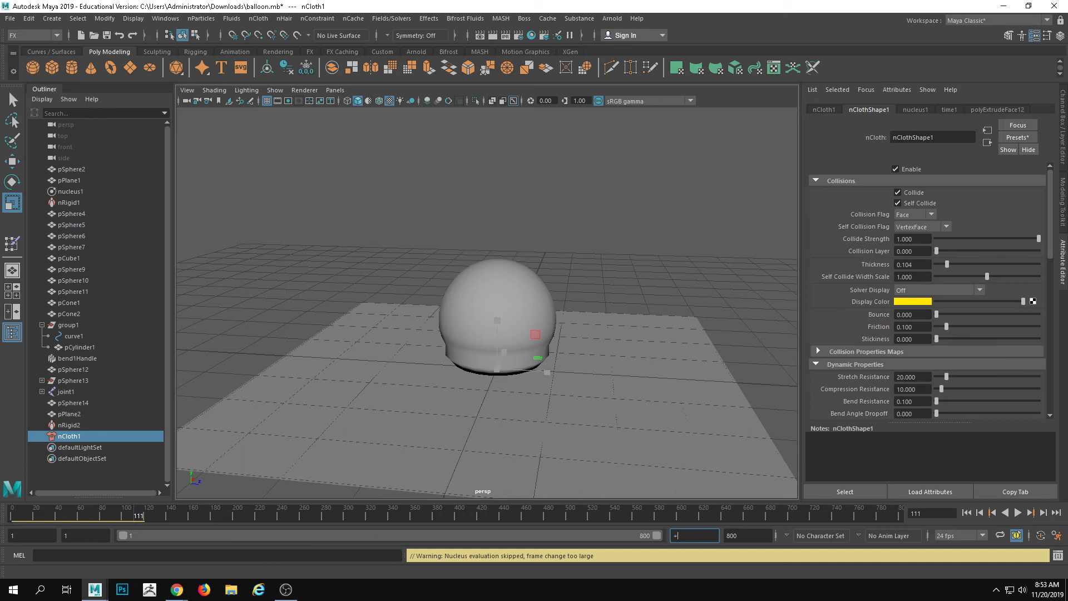
pyautogui.hotkey('alt', 'v')
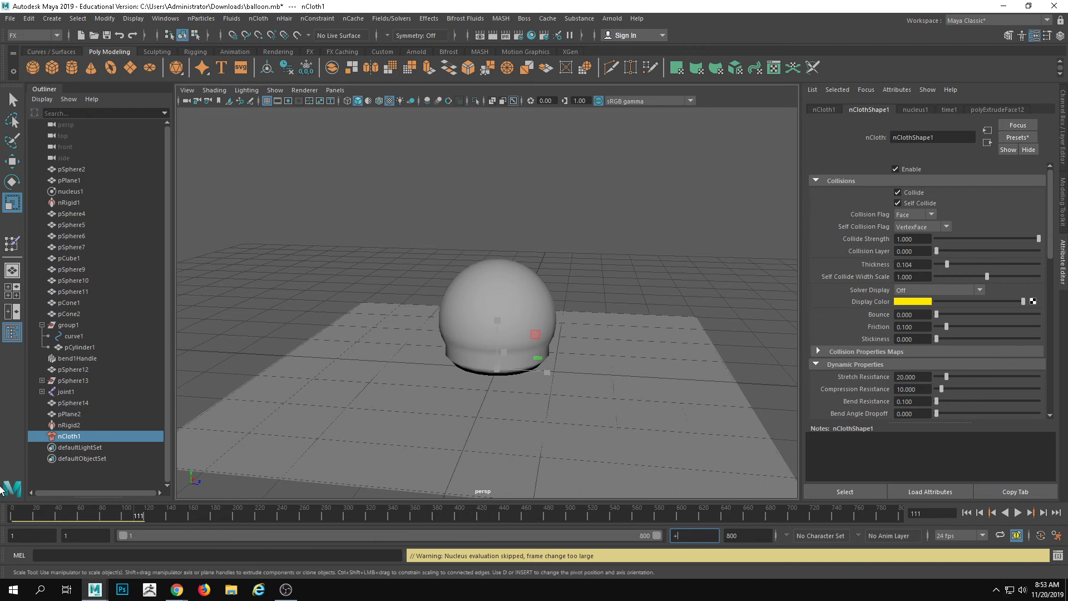
pyautogui.moveTo(31, 516); pyautogui.dragTo(11, 516)
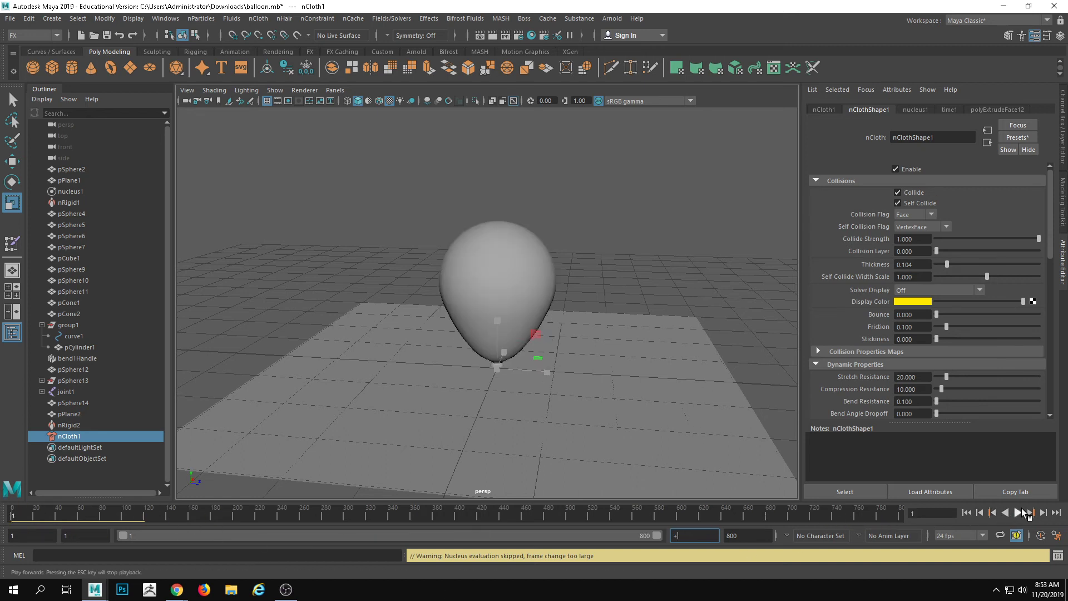
# Step: Play the longer simulation, examine the collapsing balloon from above and from ground level, and stop playback
pyautogui.click(1020, 514)
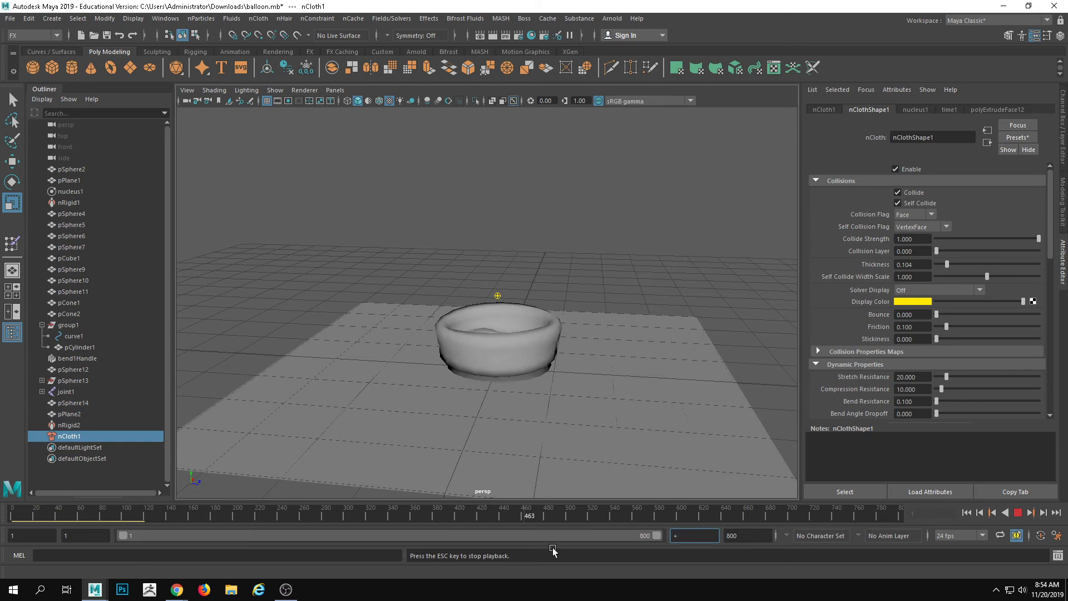
pyautogui.keyDown('alt'); pyautogui.moveTo(654, 444); pyautogui.dragTo(616, 353); pyautogui.keyUp('alt')
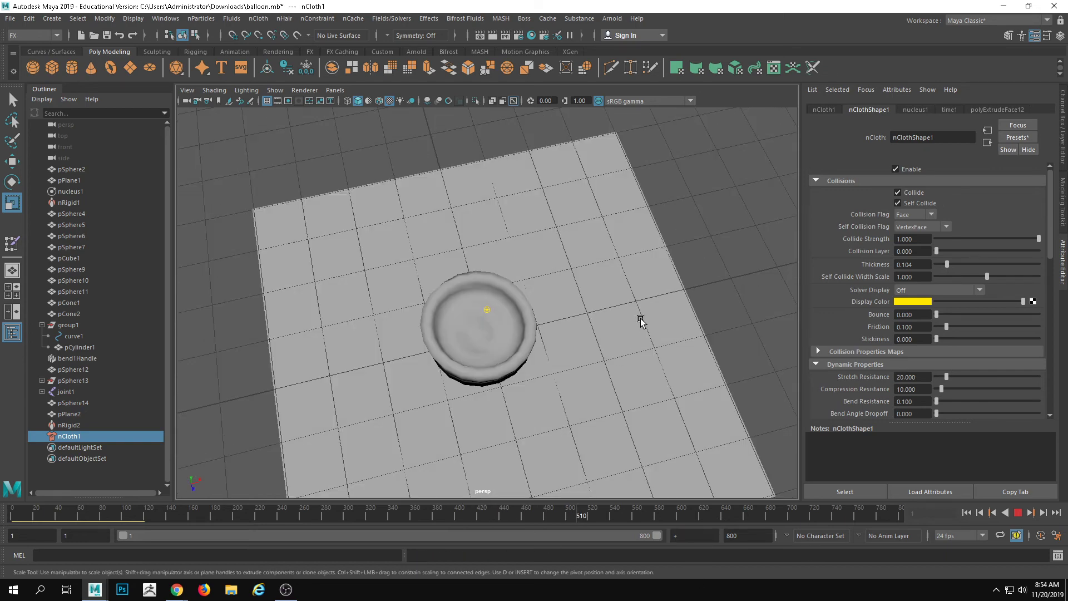
pyautogui.keyDown('alt'); pyautogui.moveTo(654, 299); pyautogui.dragTo(661, 319); pyautogui.keyUp('alt')
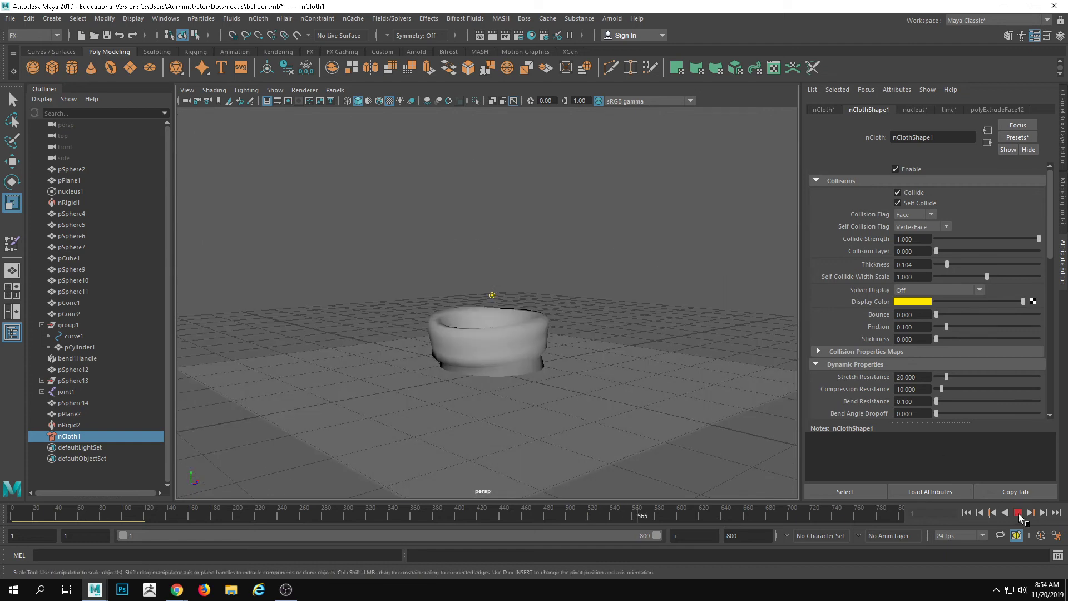
pyautogui.click(1018, 512)
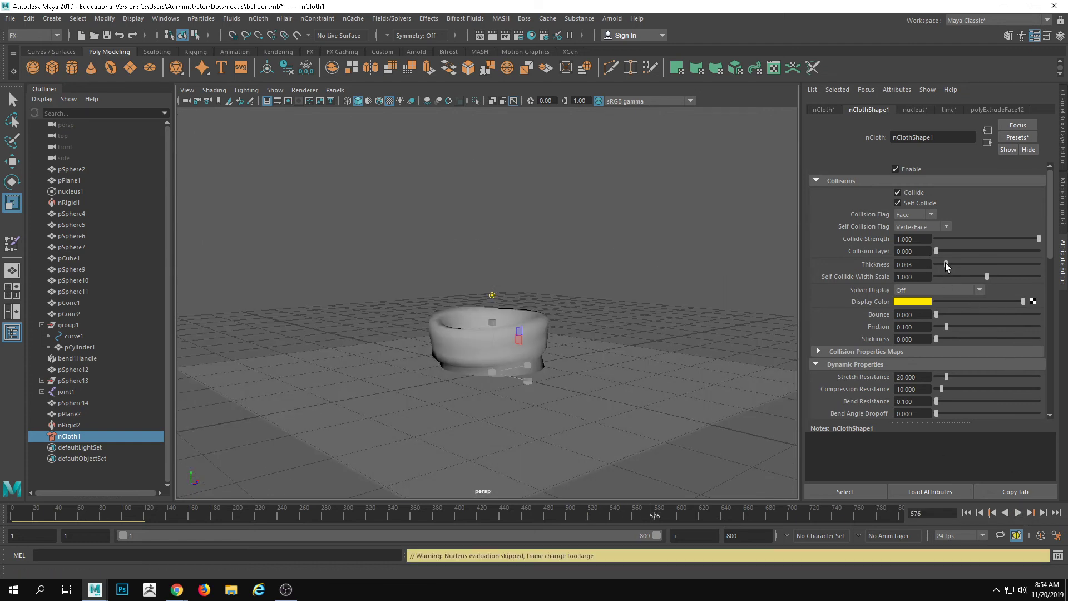
# Step: Lower the nCloth collision Thickness to 0.077, replay the simulation from frame 1 and stop it
pyautogui.keyDown('alt'); pyautogui.moveTo(630, 359); pyautogui.dragTo(645, 402); pyautogui.keyUp('alt')
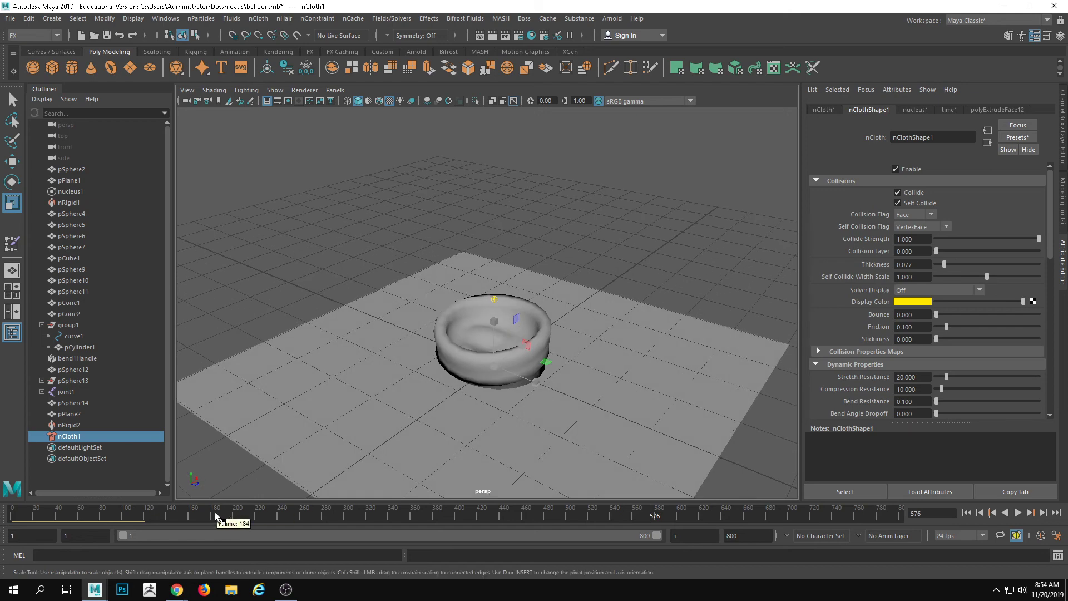
pyautogui.click(11, 513)
pyautogui.click(1022, 511)
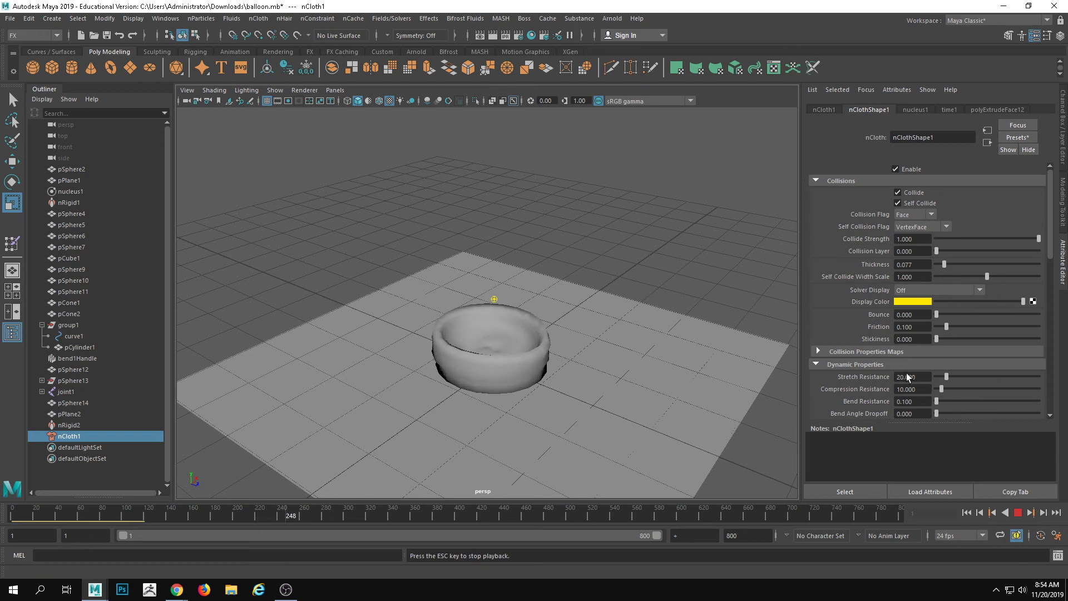
pyautogui.click(1019, 513)
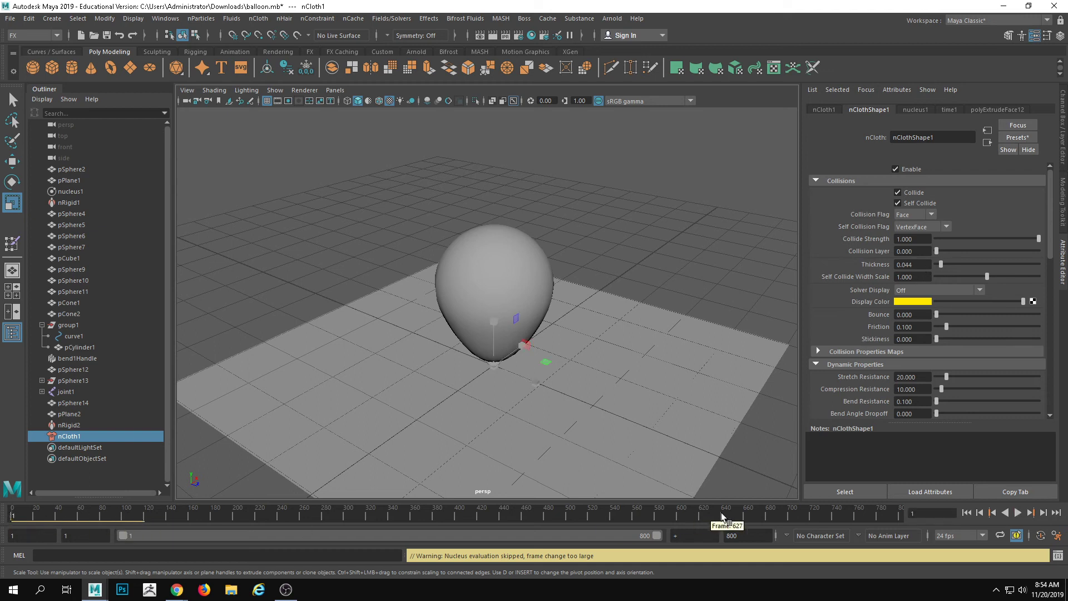
# Step: Lower the nCloth collision Thickness to 0.044, replay the simulation from frame 1, stop it and inspect the collapsed balloon
pyautogui.click(1020, 513)
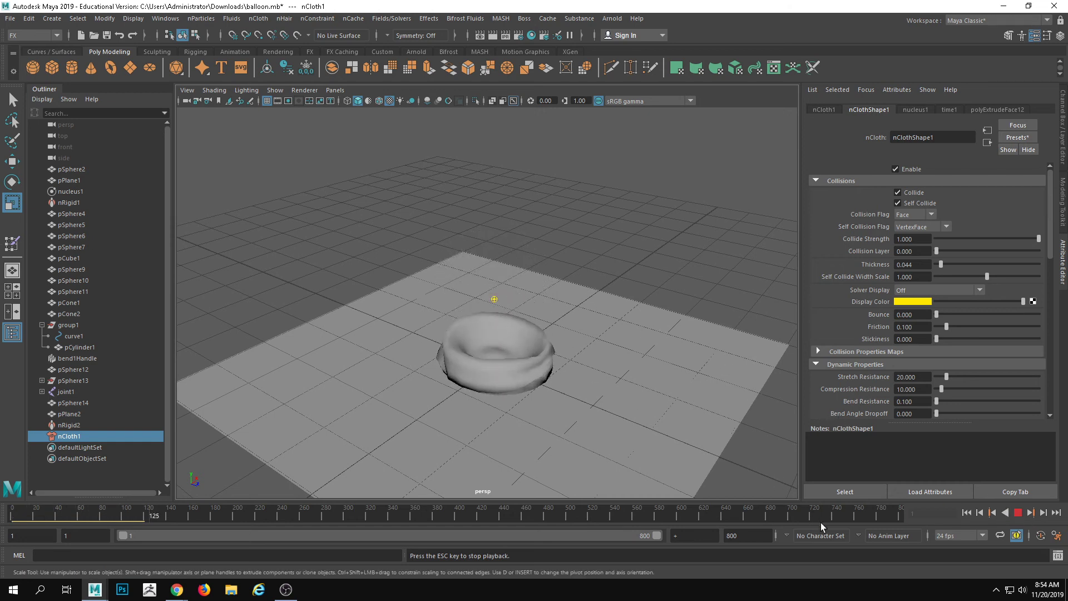
pyautogui.click(1018, 513)
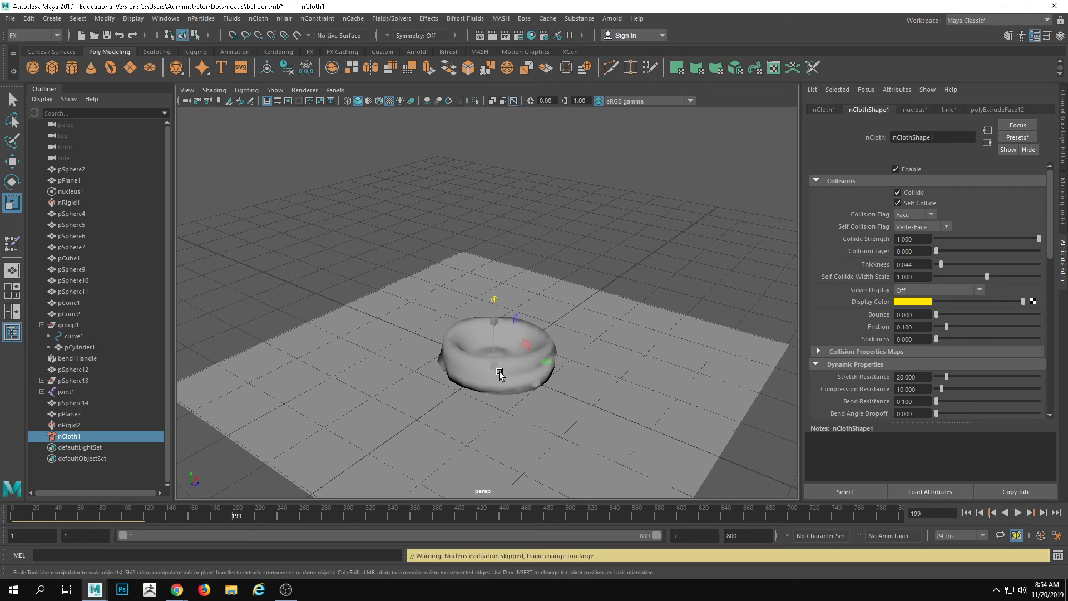
pyautogui.keyDown('alt'); pyautogui.moveTo(499, 375); pyautogui.dragTo(540, 418); pyautogui.keyUp('alt')
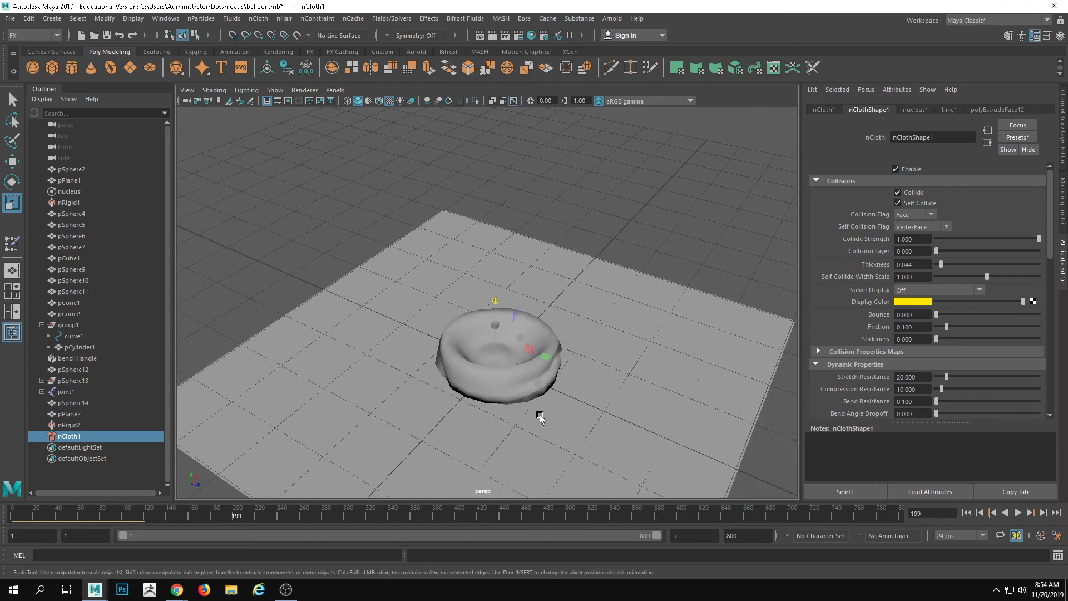
# Step: Select the balloon mesh and return to frame 1 to view its original shape
pyautogui.click(466, 376)
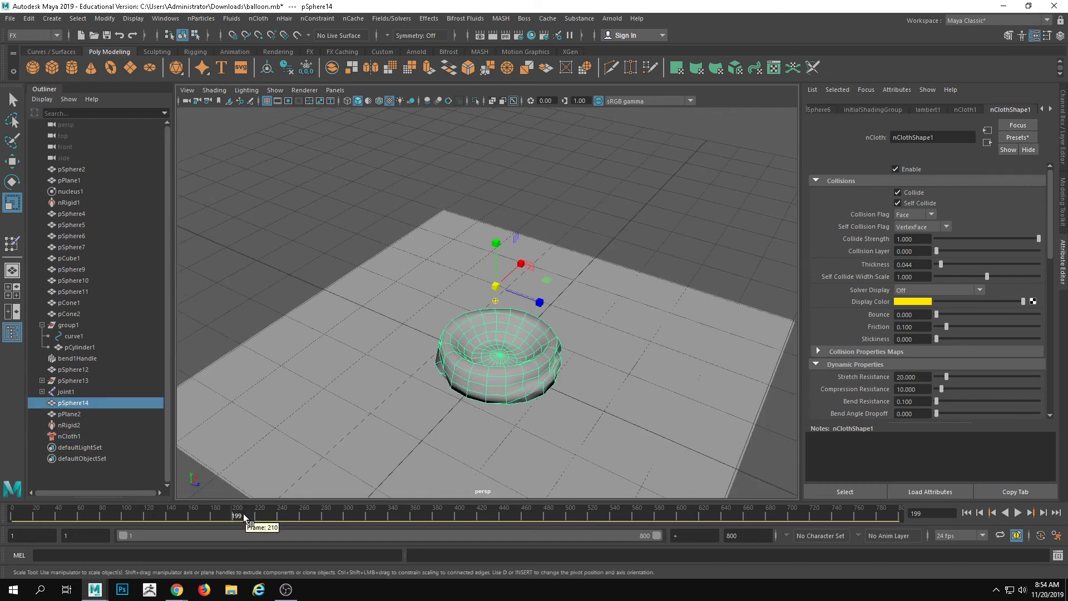
pyautogui.moveTo(244, 517); pyautogui.dragTo(10, 507)
pyautogui.keyDown('alt'); pyautogui.moveTo(335, 391); pyautogui.dragTo(385, 379); pyautogui.keyUp('alt')
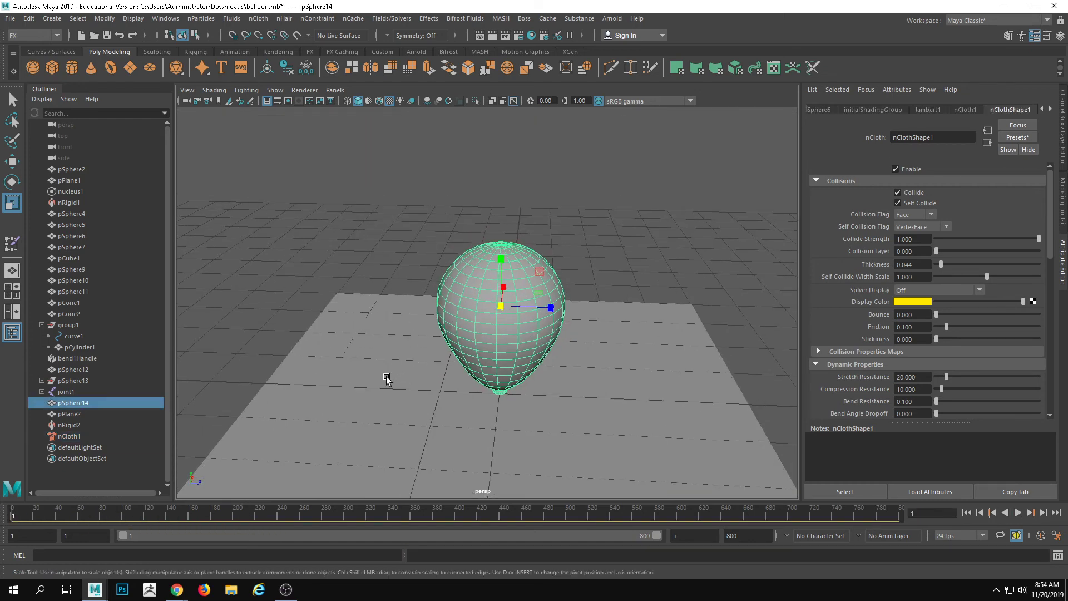
# Step: Duplicate the undeformed balloon at frame 1 and move the copy off the ground plane to about -4.309 in Z
pyautogui.moveTo(231, 516); pyautogui.dragTo(10, 509)
pyautogui.keyDown('alt'); pyautogui.moveTo(515, 433); pyautogui.dragTo(568, 424); pyautogui.keyUp('alt')
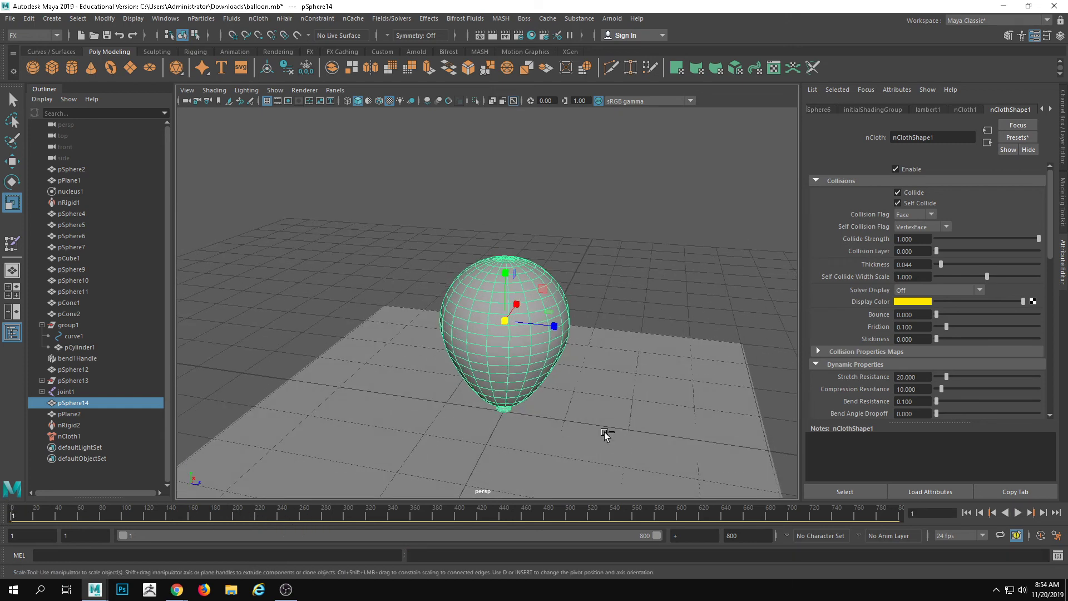
pyautogui.hotkey('ctrl', 'd')
pyautogui.press('w')
pyautogui.moveTo(563, 327); pyautogui.dragTo(312, 305)
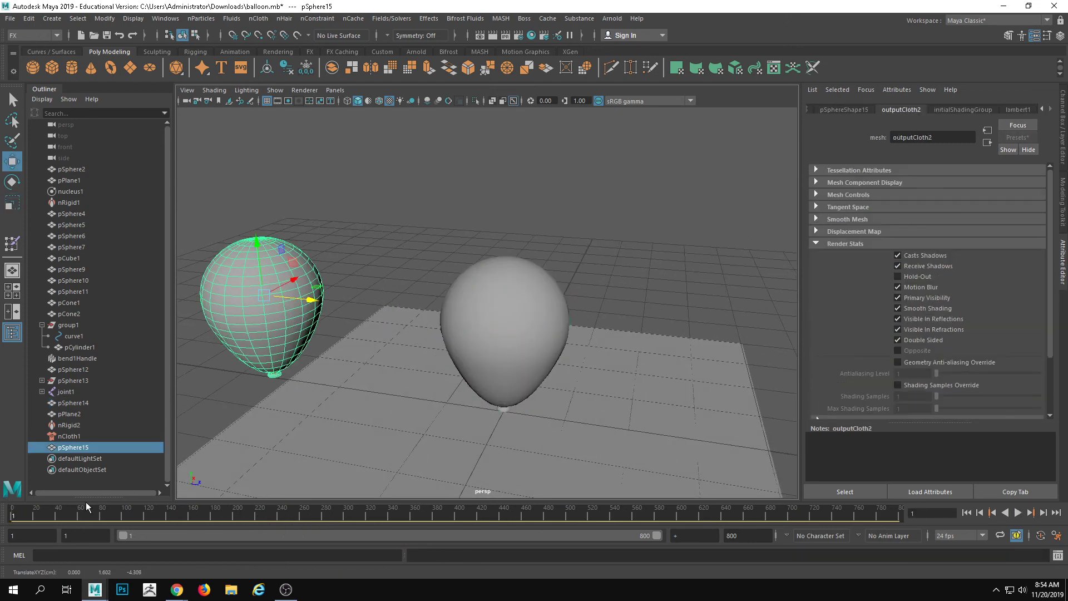
# Step: Run the cloth simulation from frame 1 and stop it at about frame 199
pyautogui.hotkey('alt', 'v')
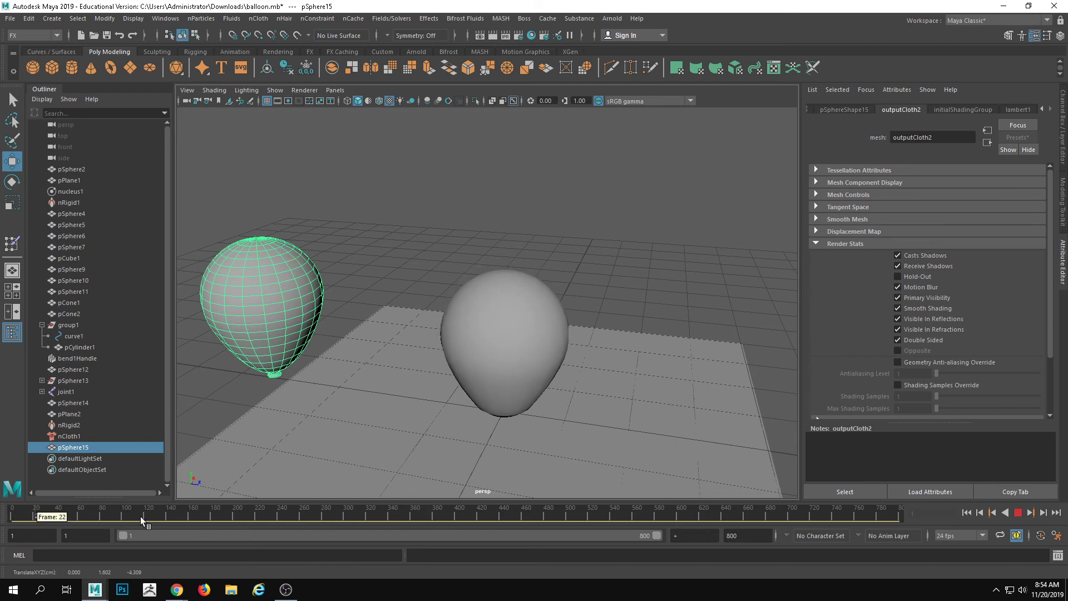
pyautogui.click(141, 521)
pyautogui.moveTo(211, 519); pyautogui.dragTo(10, 512)
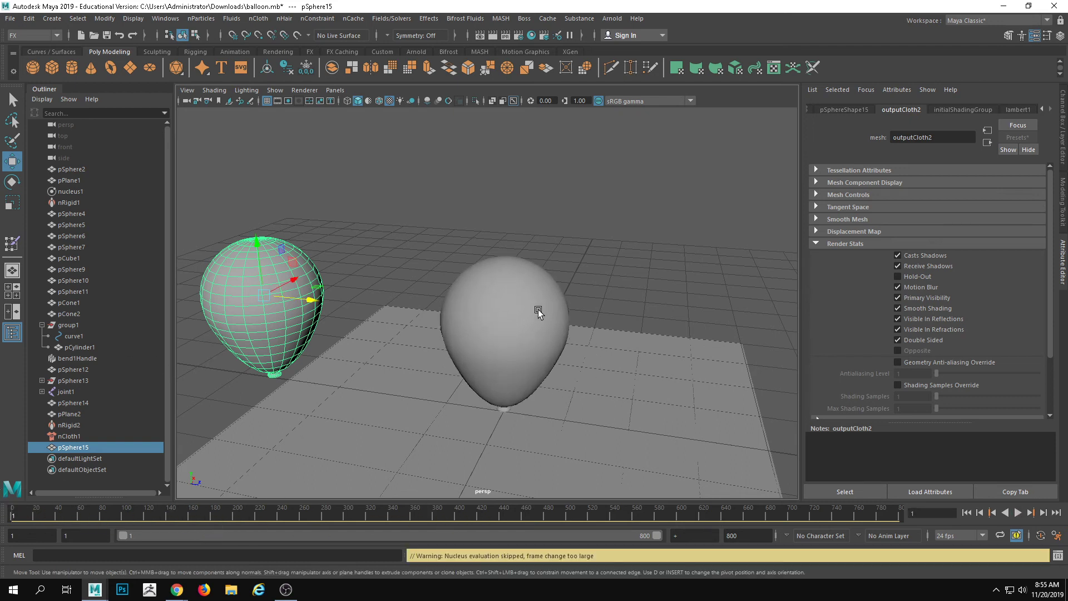
pyautogui.click(1019, 513)
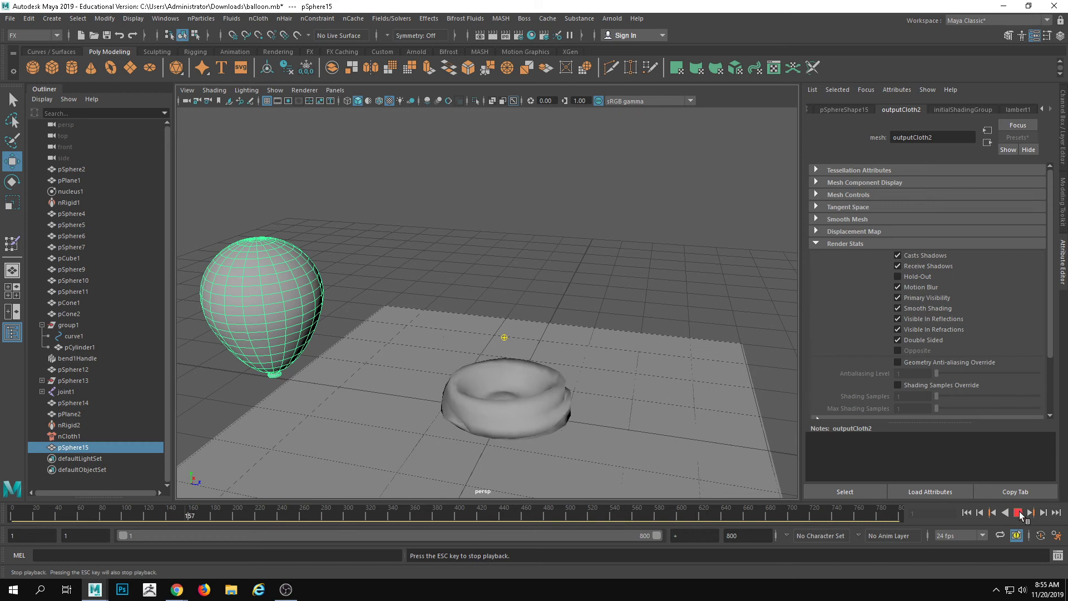
pyautogui.click(1019, 513)
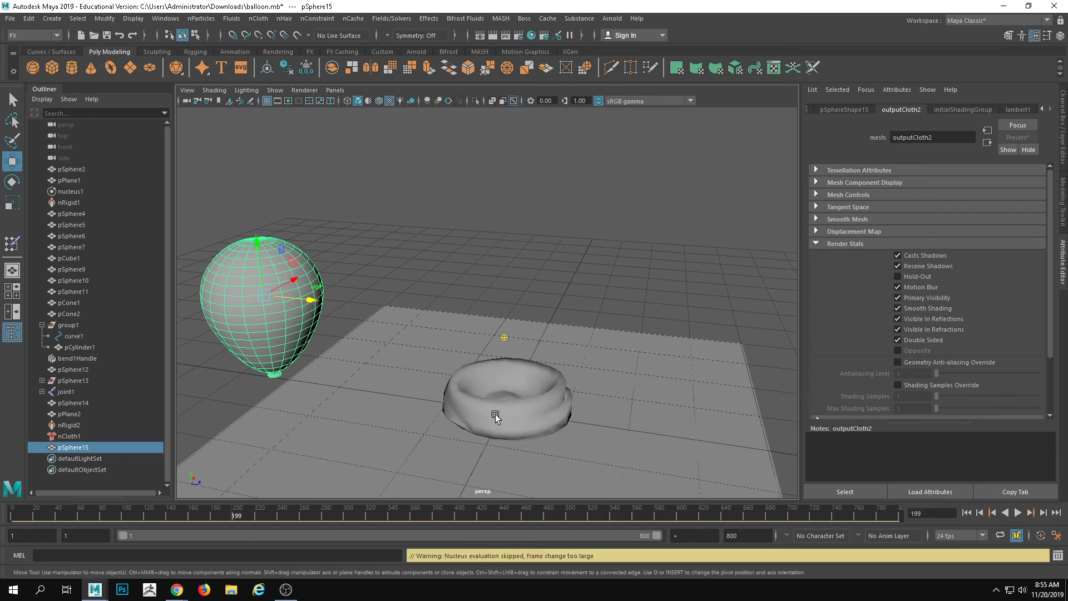
# Step: Duplicate the collapsed balloon and move the copy to about -2.456 in Z, between the two existing balloons
pyautogui.click(494, 418)
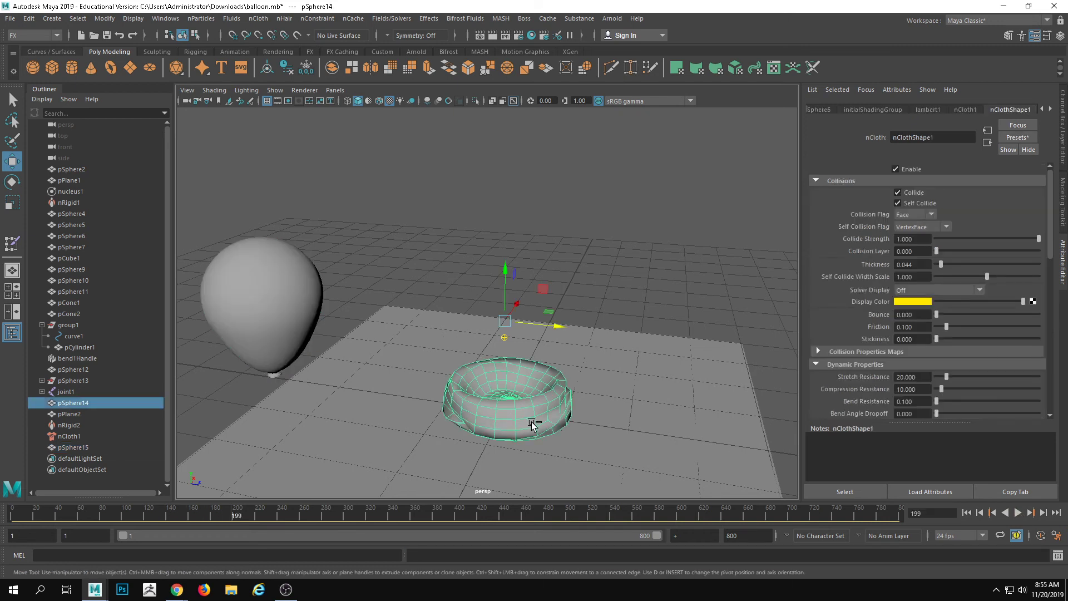
pyautogui.hotkey('ctrl', 'd')
pyautogui.moveTo(558, 326); pyautogui.dragTo(409, 310)
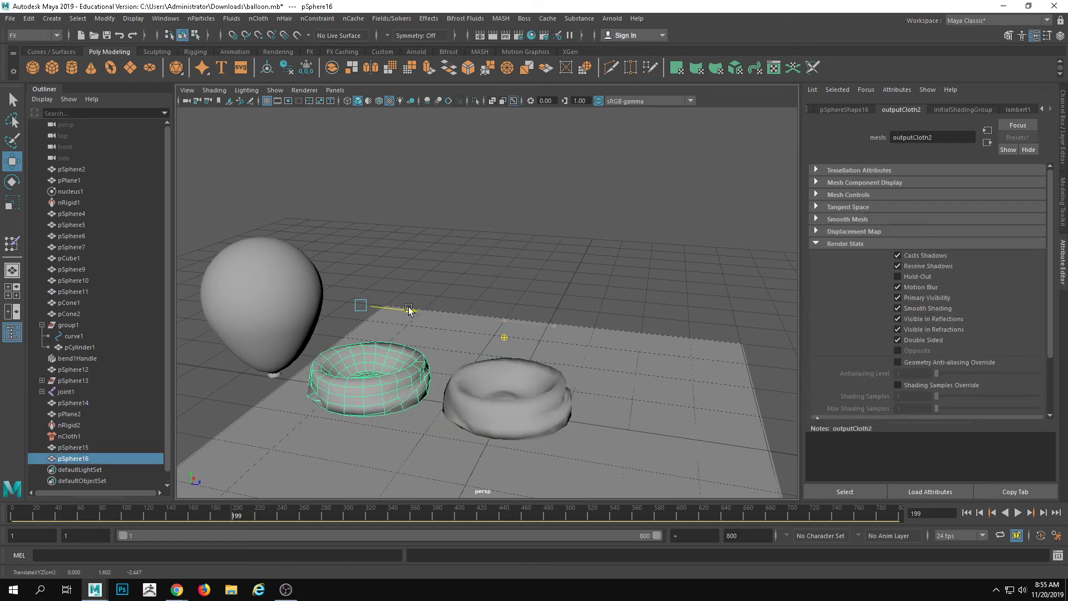
pyautogui.keyDown('alt'); pyautogui.moveTo(409, 311); pyautogui.dragTo(510, 305, button='middle'); pyautogui.keyUp('alt')
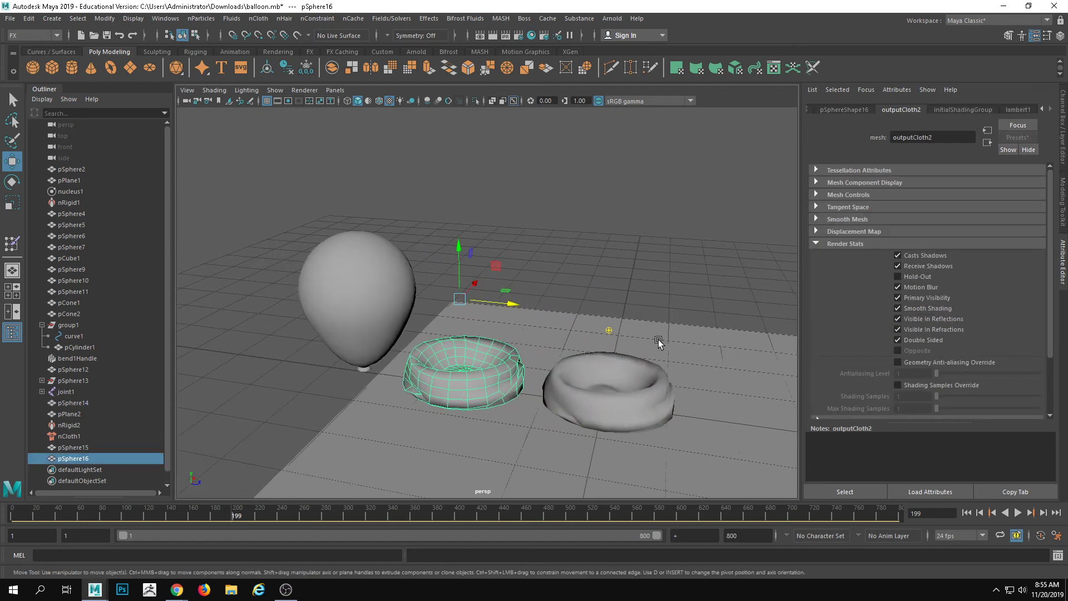
# Step: Delete the simulated nCloth balloon and its ground plane, keeping the two duplicated meshes
pyautogui.moveTo(384, 515); pyautogui.dragTo(87, 523)
pyautogui.scroll(-4, 570, 281)
pyautogui.moveTo(574, 281); pyautogui.dragTo(633, 448)
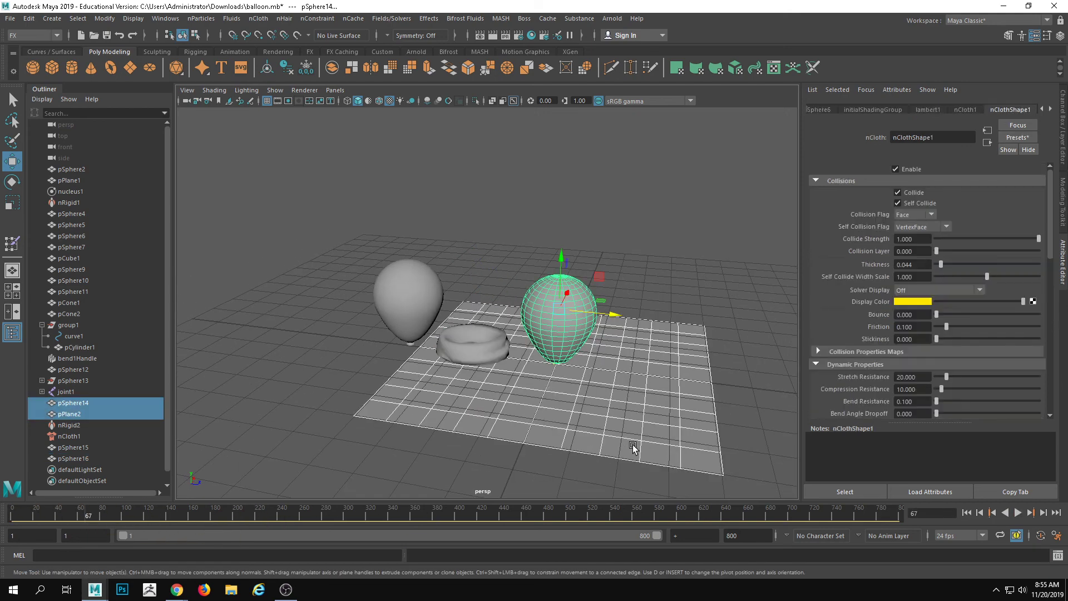
pyautogui.press('Delete')
# Step: Rename the collapsed balloon copy as deflated
pyautogui.click(503, 376)
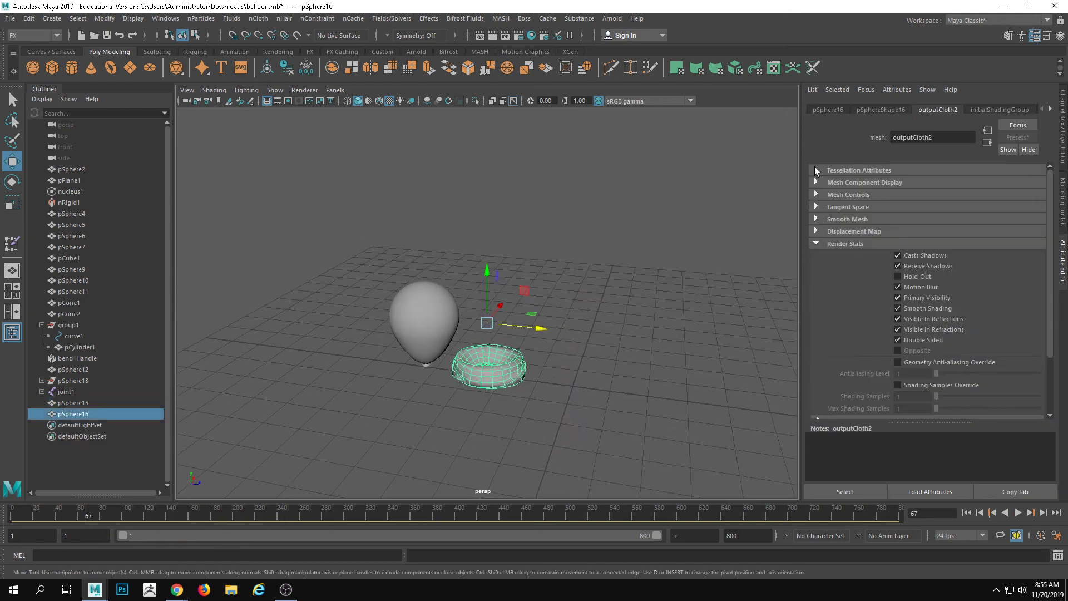
pyautogui.hotkey('ctrl', 'a')
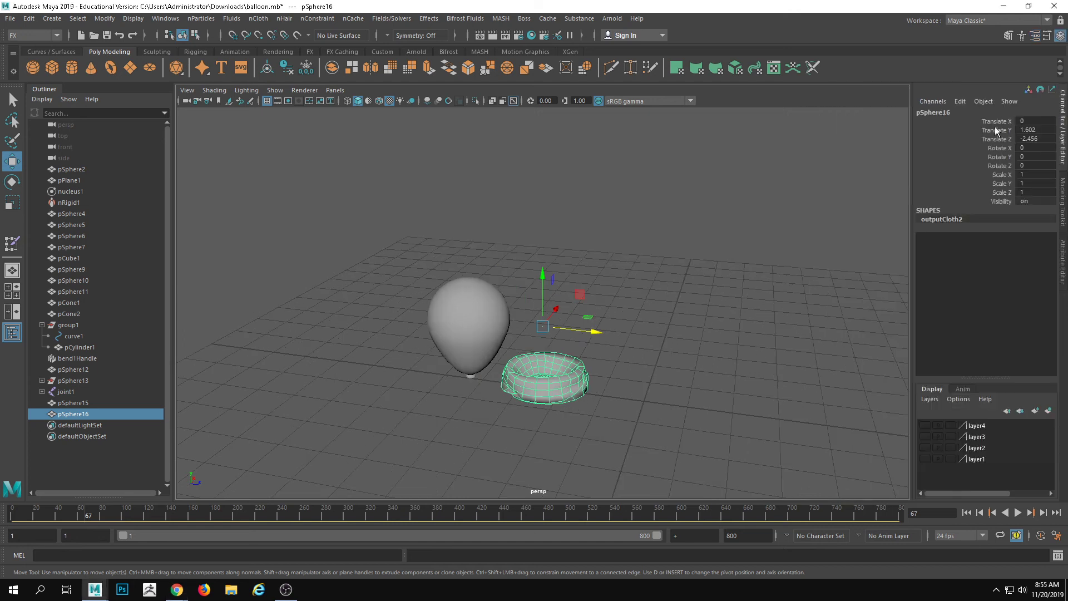
pyautogui.click(948, 115)
pyautogui.write('defl')
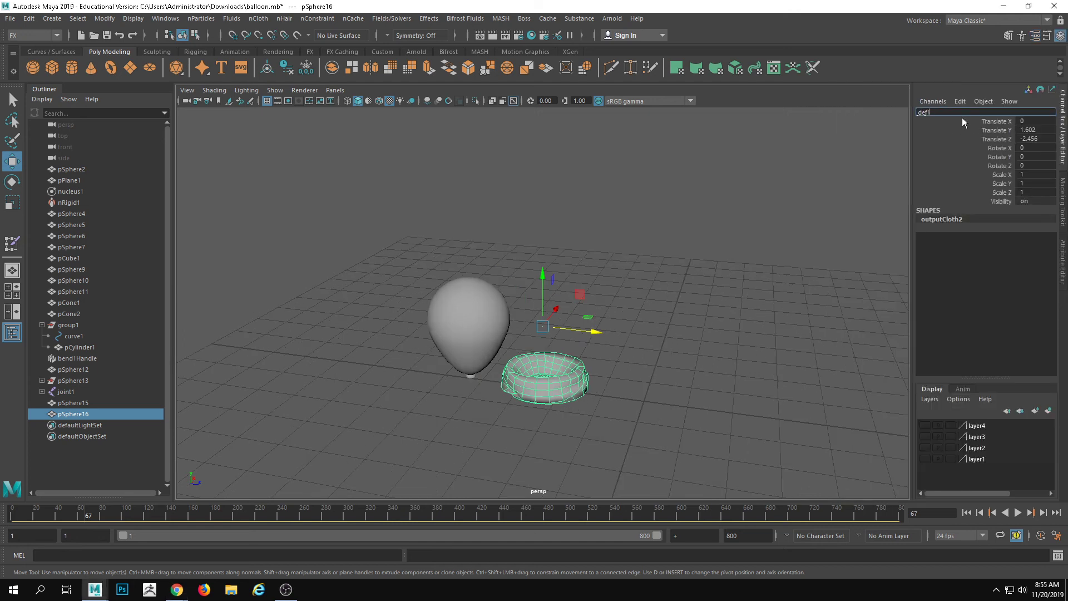
pyautogui.write('ates')
pyautogui.press('BackSpace')
pyautogui.write('d')
pyautogui.press('Return')
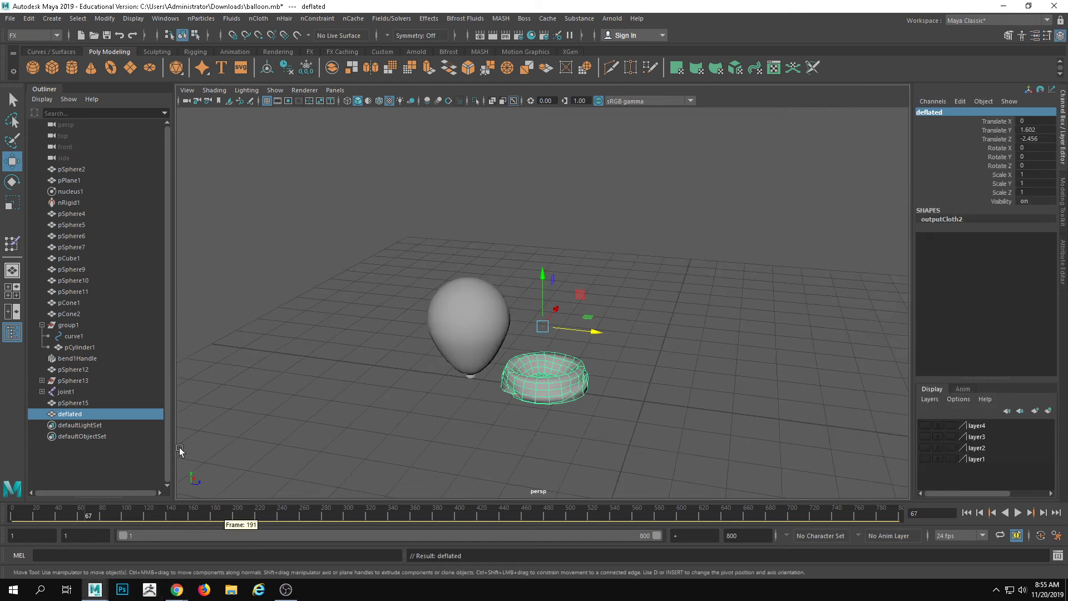
# Step: Rename the full, uncollapsed balloon copy as Balloon
pyautogui.click(426, 341)
pyautogui.click(932, 102)
pyautogui.click(929, 71)
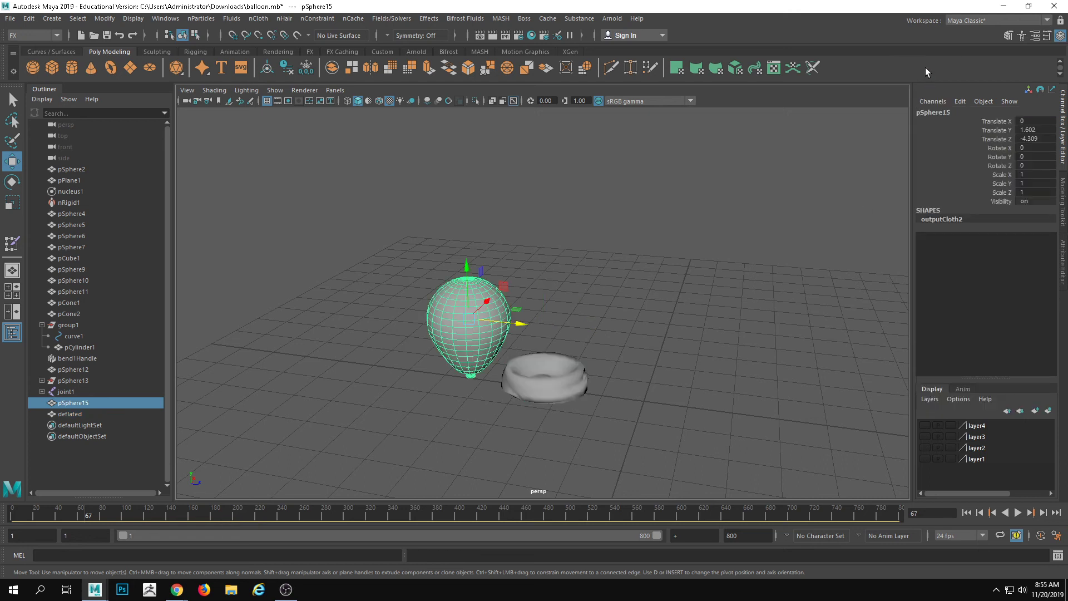
pyautogui.click(948, 126)
pyautogui.click(940, 112)
pyautogui.write('f')
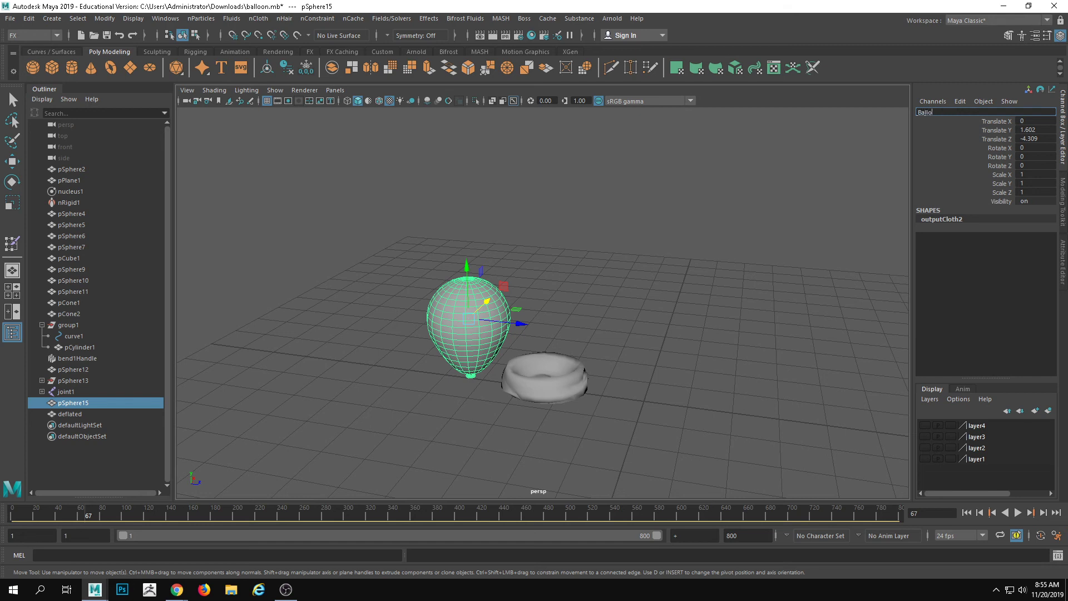
pyautogui.write('alloon')
pyautogui.press('Return')
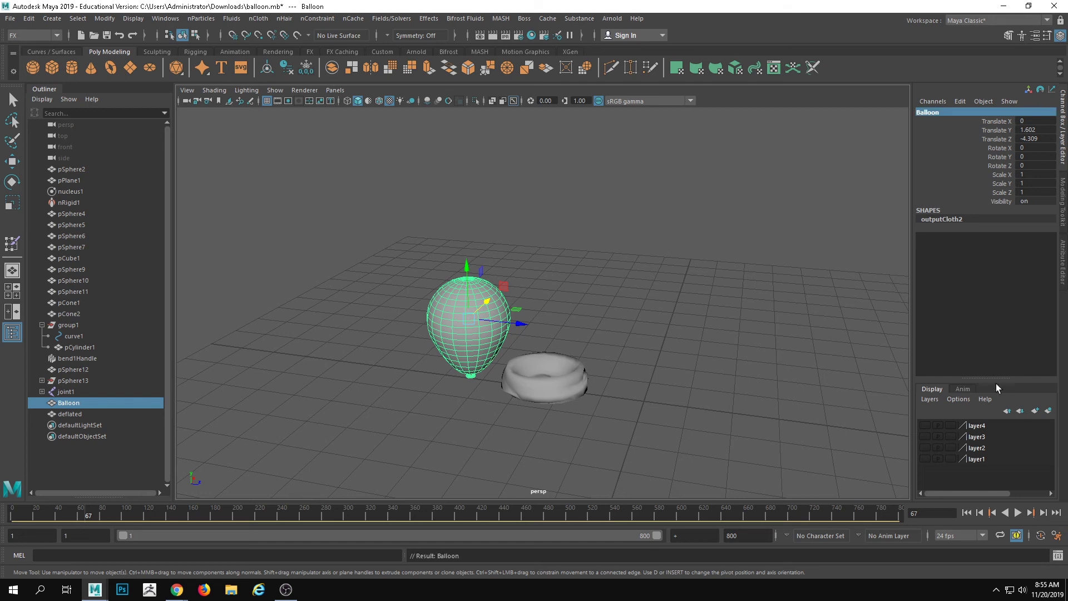
# Step: Create a Blend Shape deformer with the default options, using deflated as the target and Balloon as the base mesh
pyautogui.click(32, 37)
pyautogui.click(38, 48)
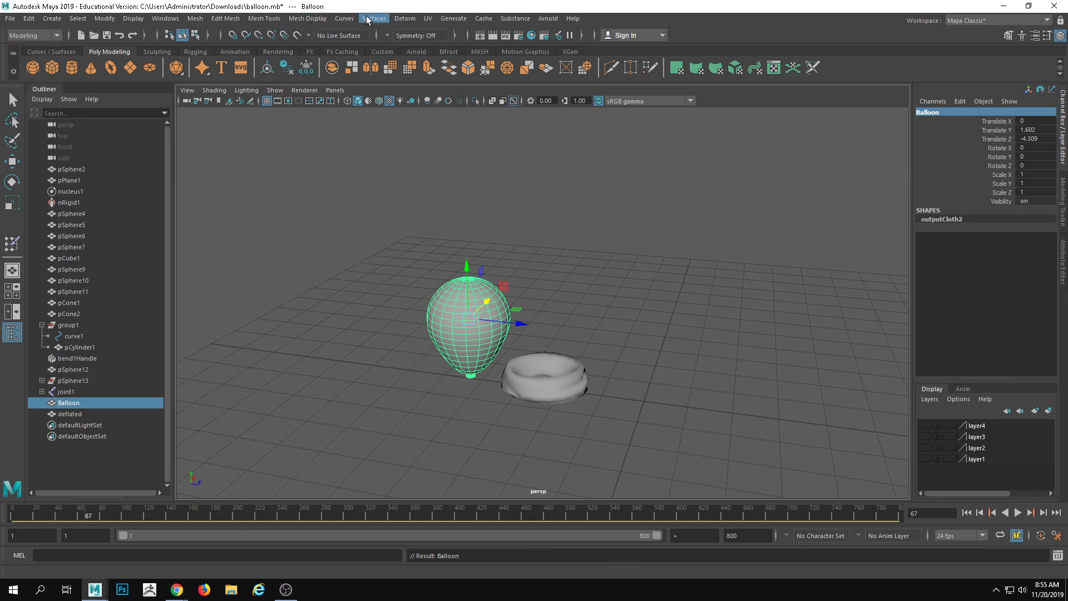
pyautogui.click(406, 19)
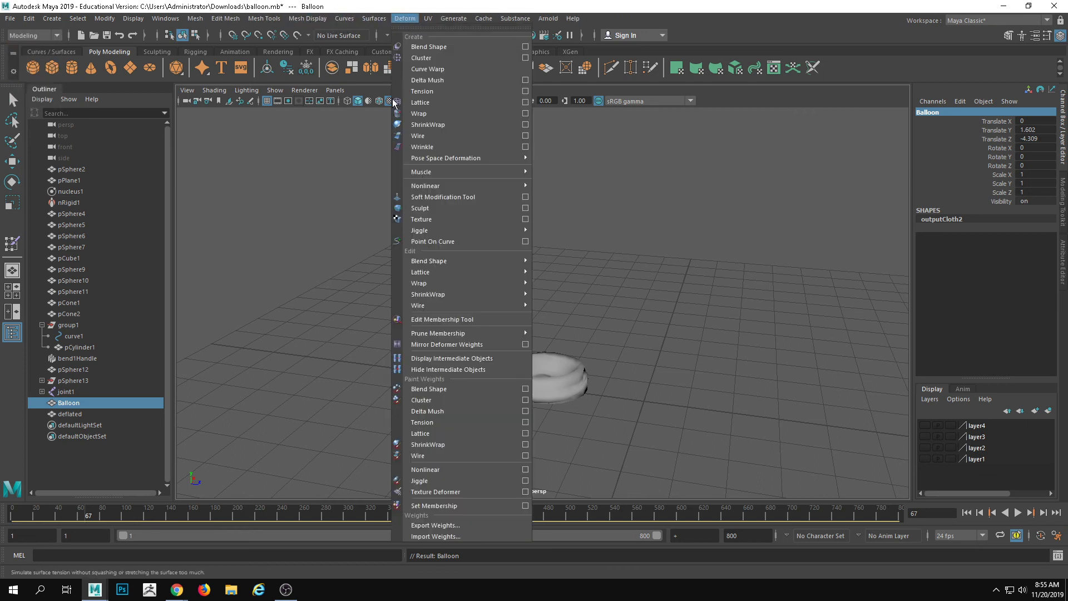
pyautogui.moveTo(458, 185)
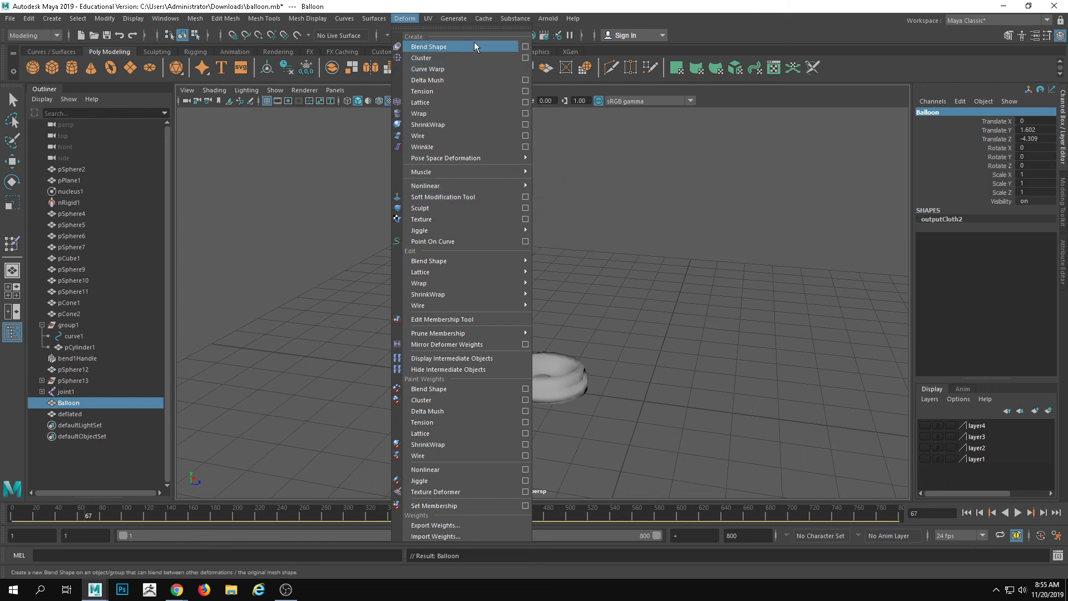
pyautogui.click(526, 48)
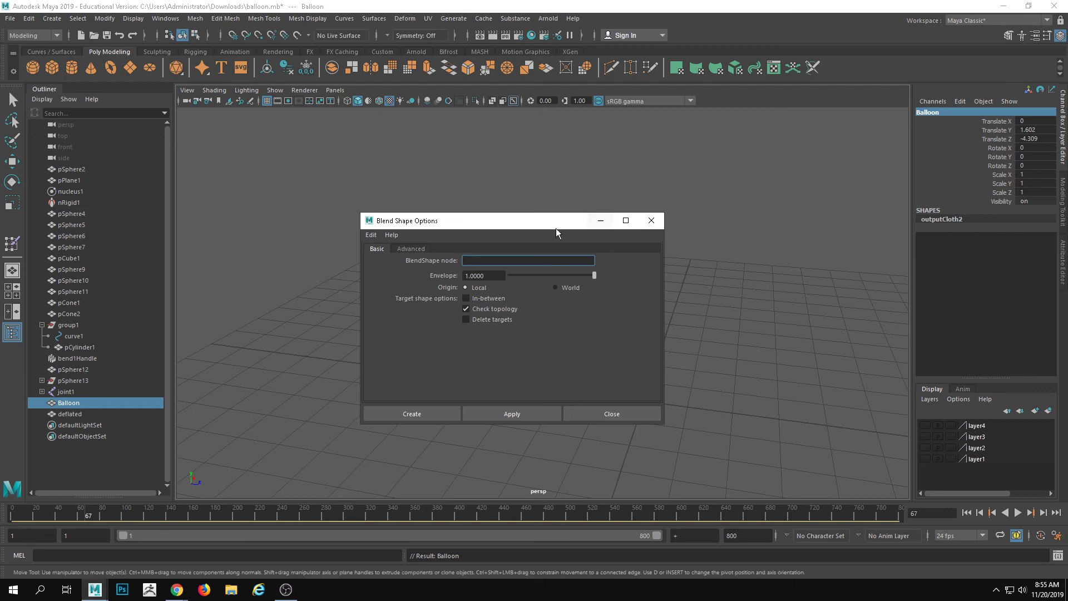
pyautogui.moveTo(556, 221); pyautogui.dragTo(811, 162)
pyautogui.scroll(4, 550, 293)
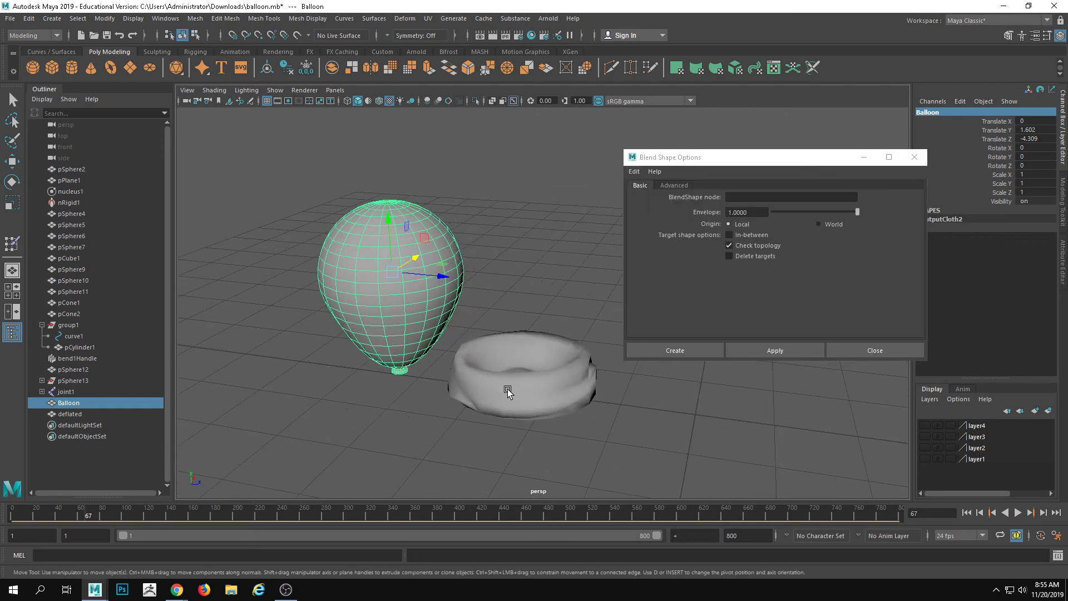
pyautogui.click(519, 375)
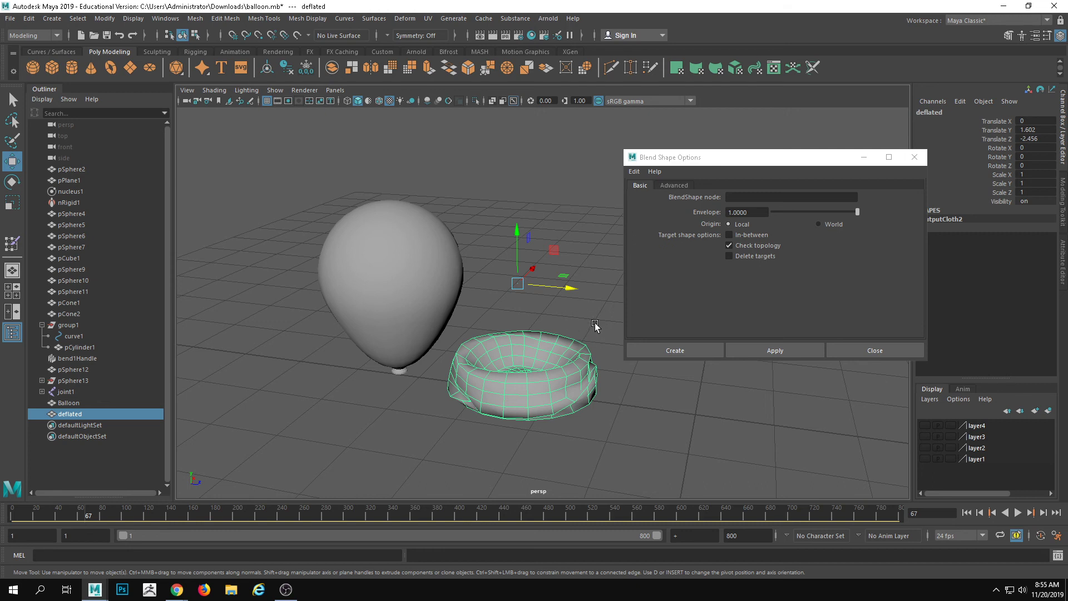
pyautogui.keyDown('shift'); pyautogui.click(333, 256); pyautogui.keyUp('shift')
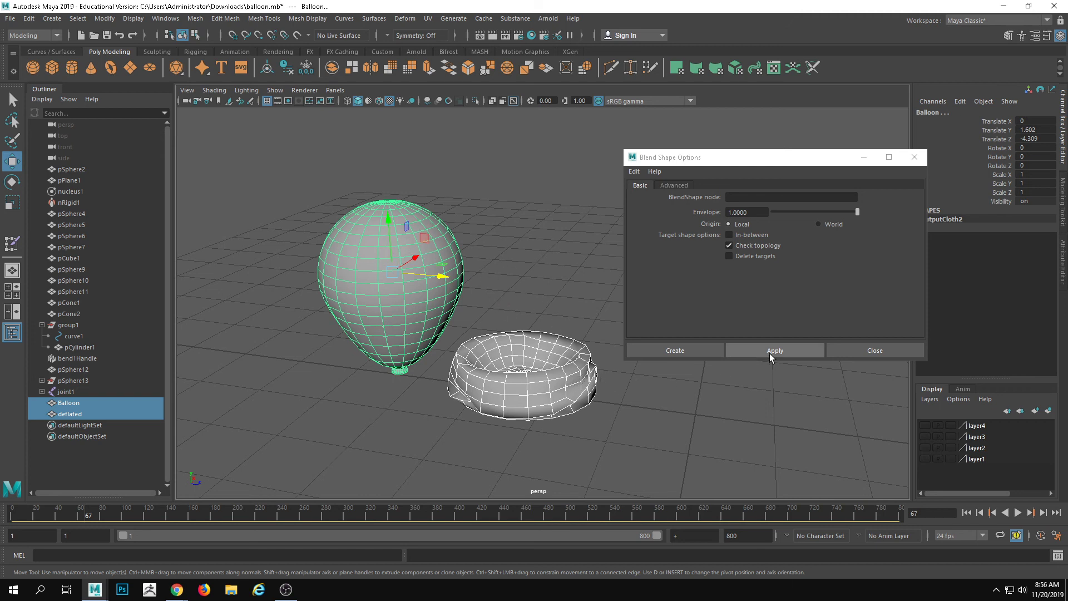
pyautogui.click(790, 350)
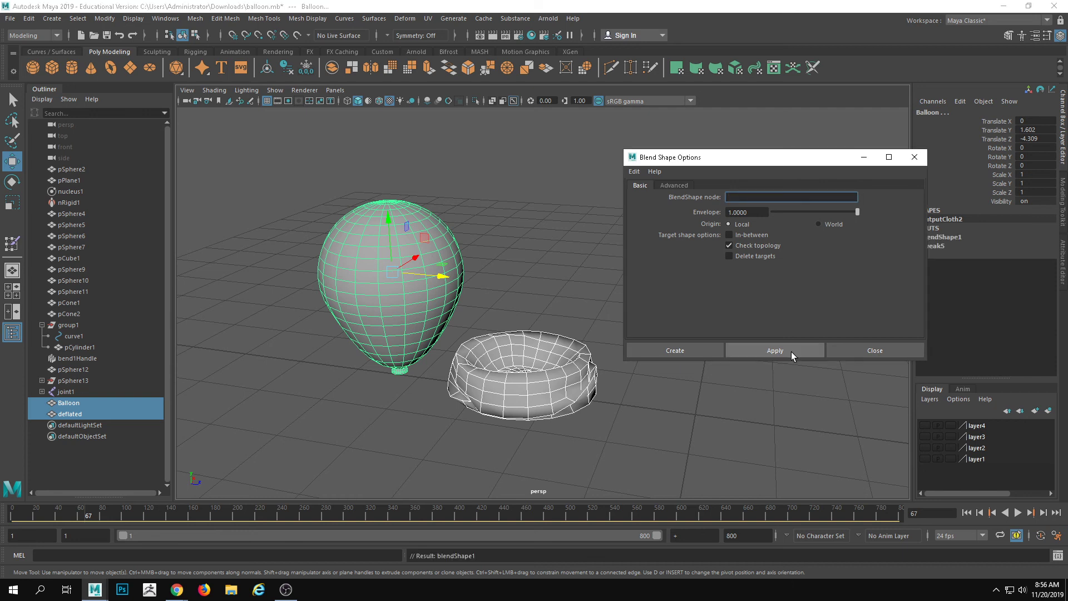
pyautogui.click(923, 161)
# Step: Set the deflated weight of the Balloon's blendShape1 to 1
pyautogui.click(408, 214)
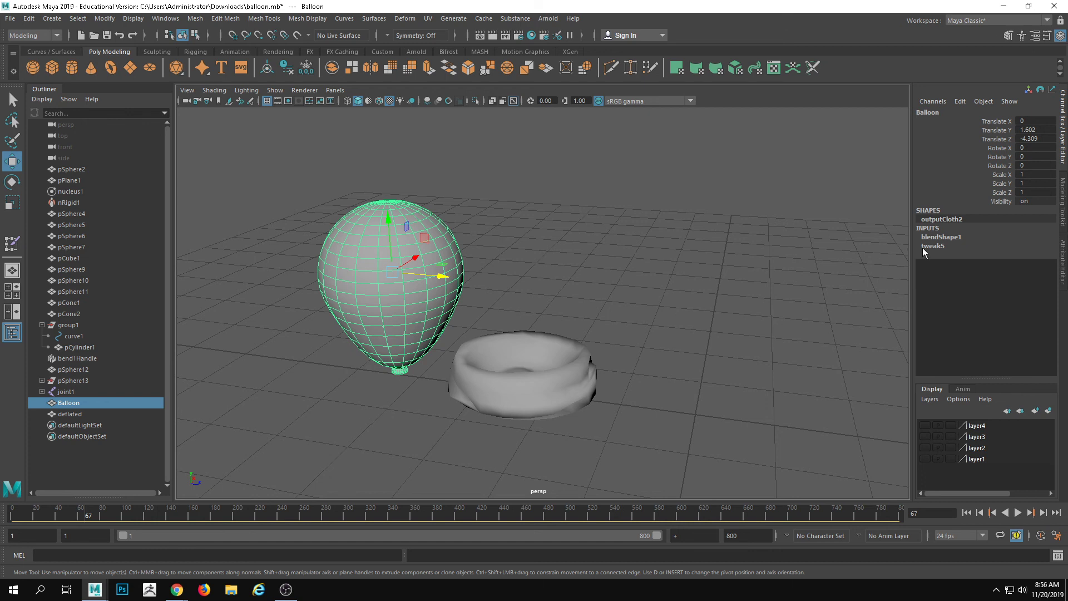
pyautogui.click(935, 238)
pyautogui.click(1038, 254)
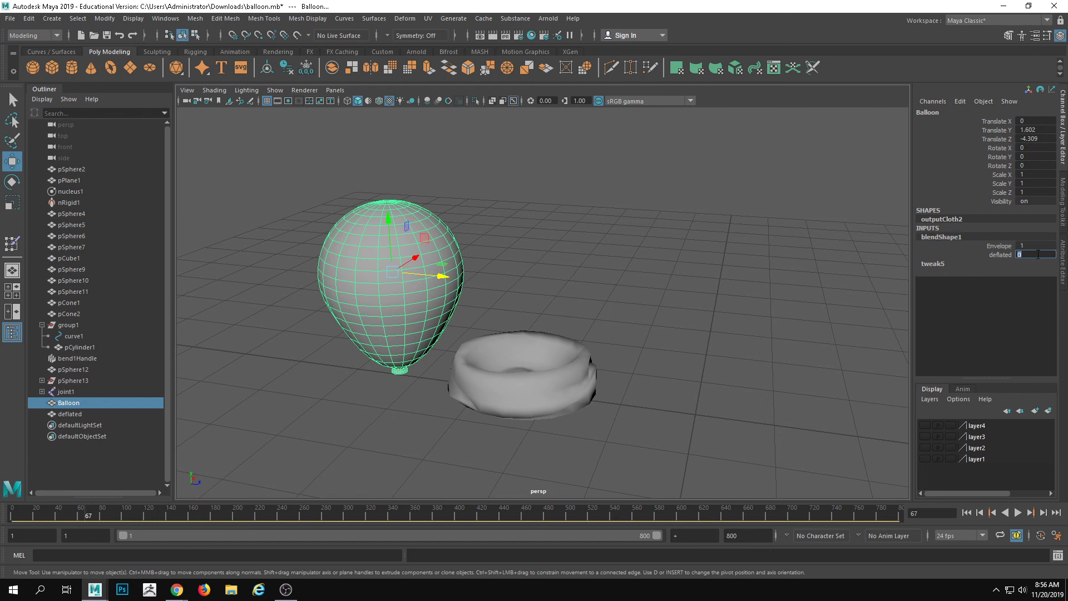
pyautogui.write('1')
pyautogui.press('Return')
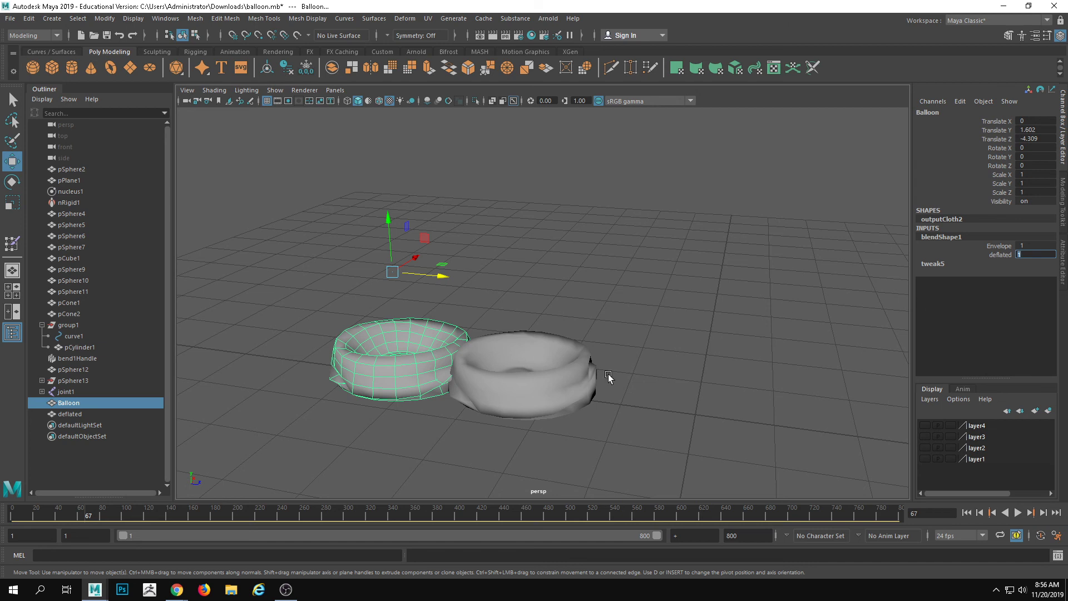
# Step: Put the deflated target mesh on a new display layer named deflatedlayer and hide that layer
pyautogui.click(576, 384)
pyautogui.click(1048, 411)
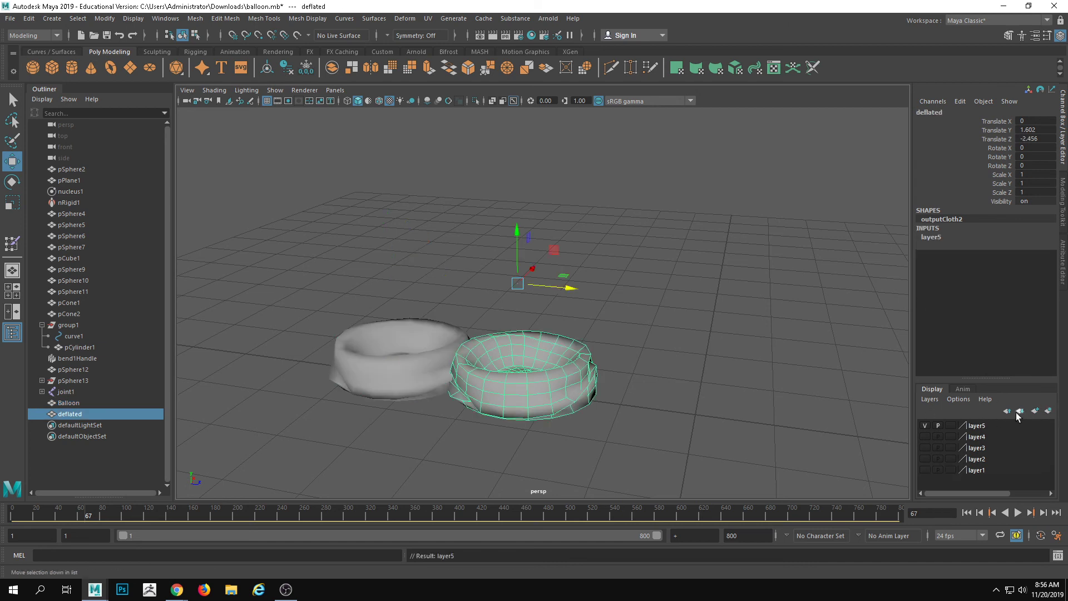
pyautogui.doubleClick(977, 425)
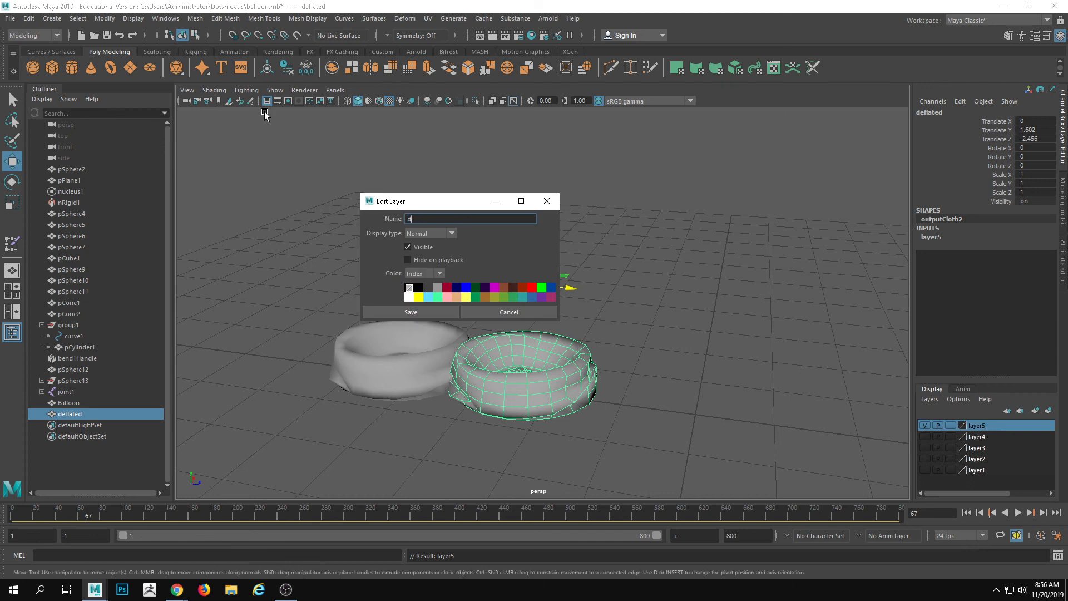
pyautogui.write('deflated')
pyautogui.press('Return')
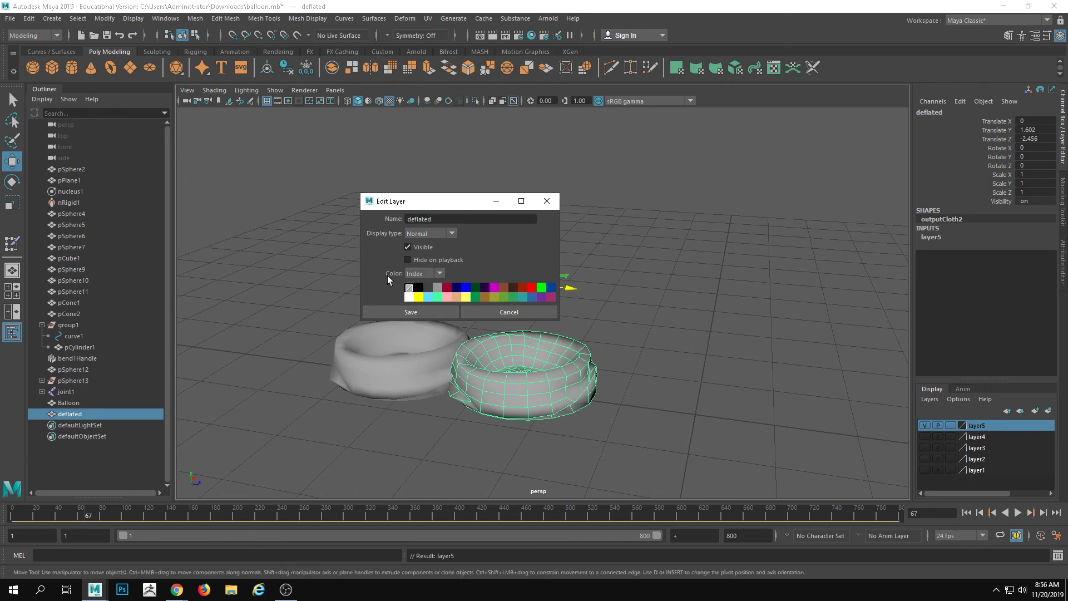
pyautogui.click(406, 311)
pyautogui.press('Return')
pyautogui.click(439, 310)
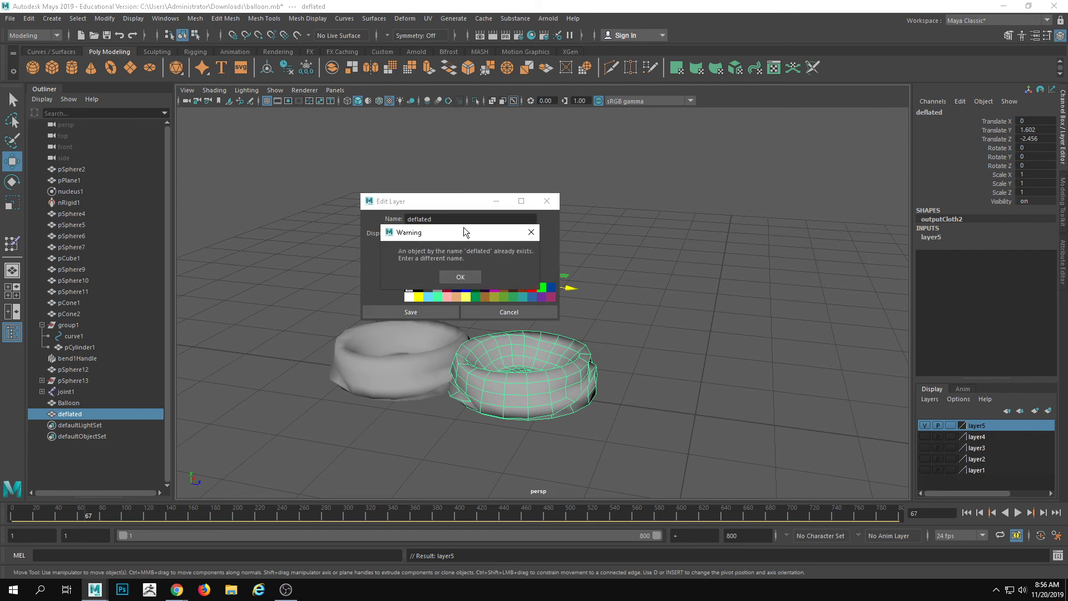
pyautogui.click(460, 276)
pyautogui.write('layer')
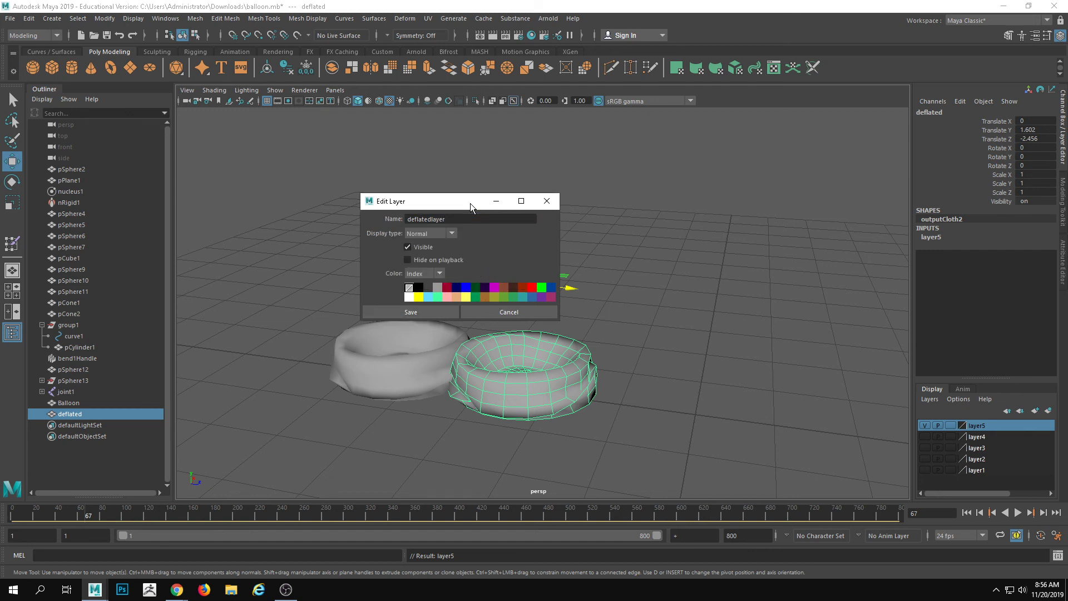
pyautogui.click(415, 307)
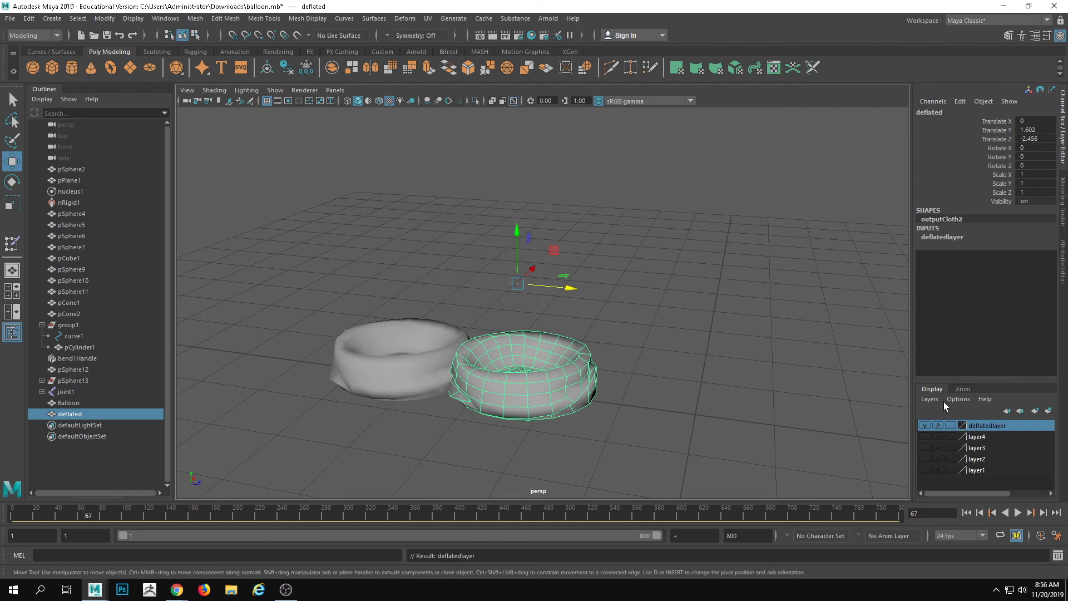
pyautogui.click(925, 426)
# Step: Move the Balloon mesh to about -0.407 in Z and set the current frame to 1
pyautogui.click(447, 360)
pyautogui.keyDown('alt'); pyautogui.moveTo(498, 382); pyautogui.dragTo(505, 406); pyautogui.keyUp('alt')
pyautogui.moveTo(460, 281); pyautogui.dragTo(695, 324)
pyautogui.click(12, 514)
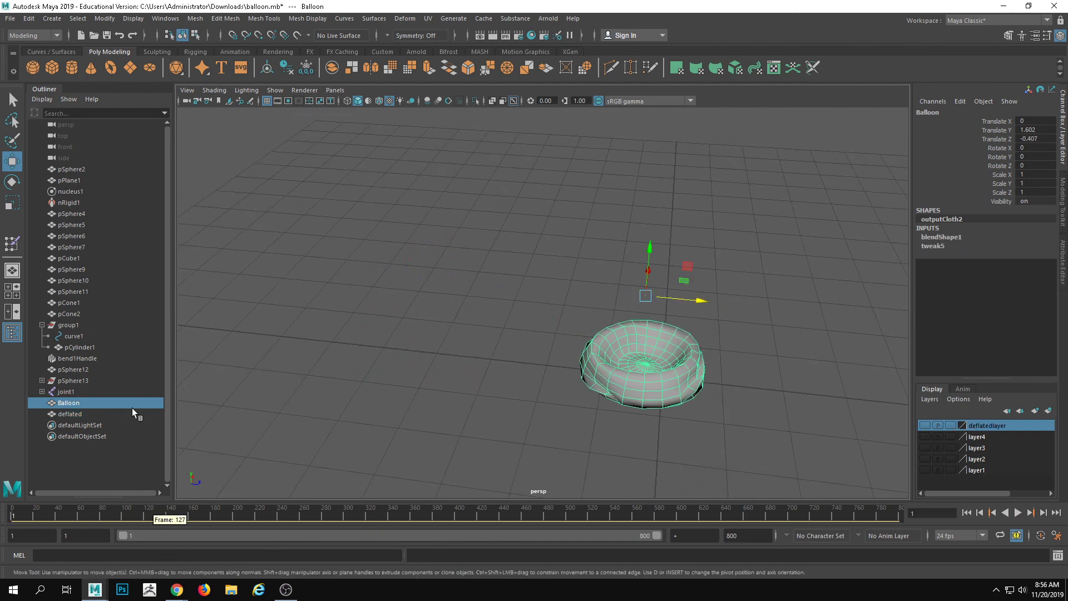
# Step: Key all of the Balloon's transform channels at frame 1 and key the blendShape1 deflated weight there at 1
pyautogui.press('s')
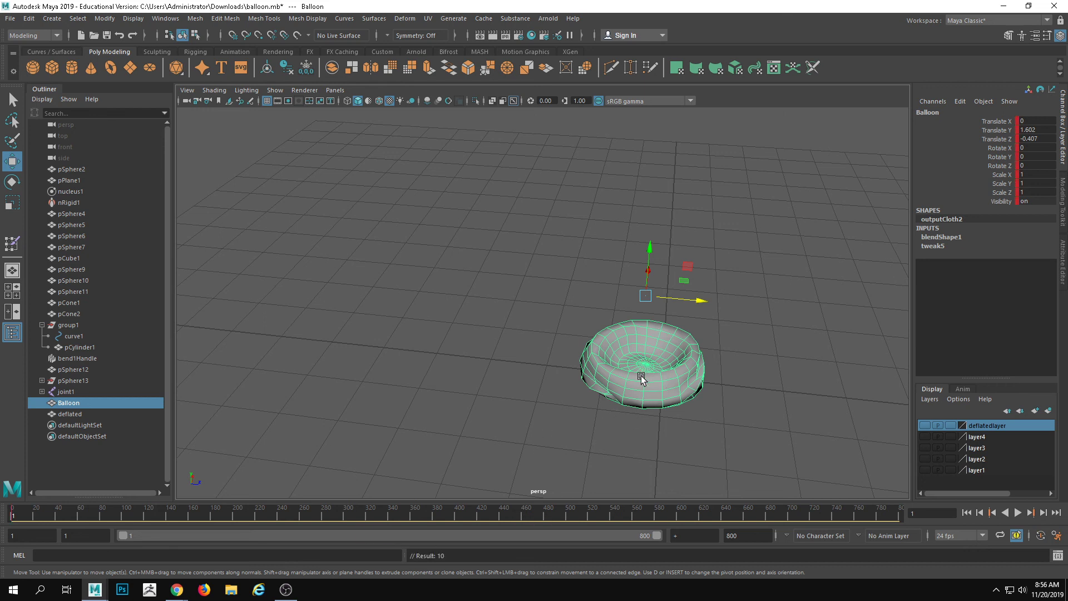
pyautogui.click(956, 237)
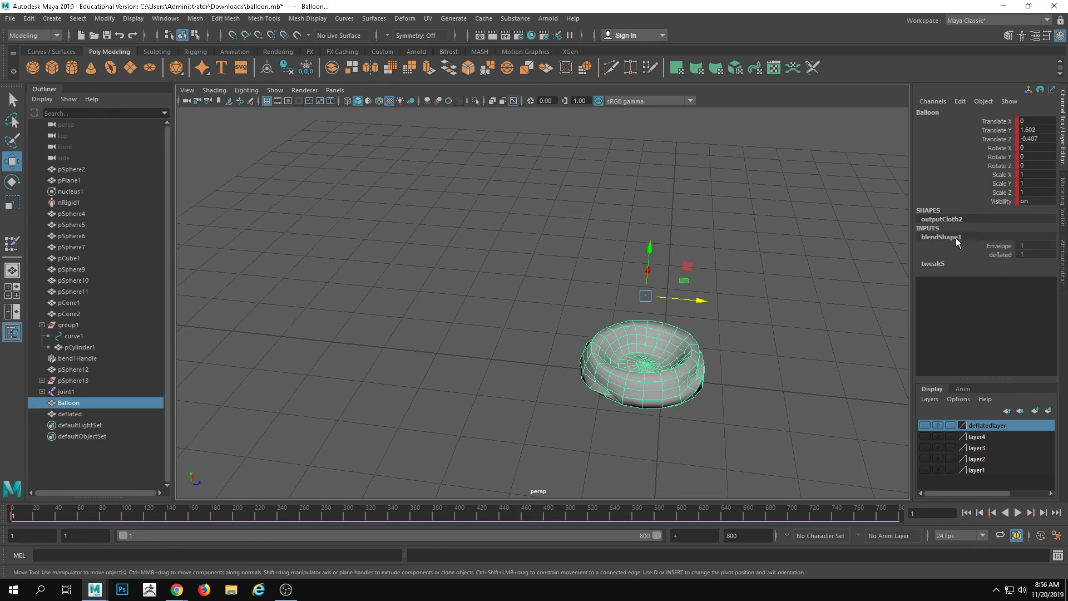
pyautogui.click(1011, 256)
pyautogui.rightClick(1011, 256)
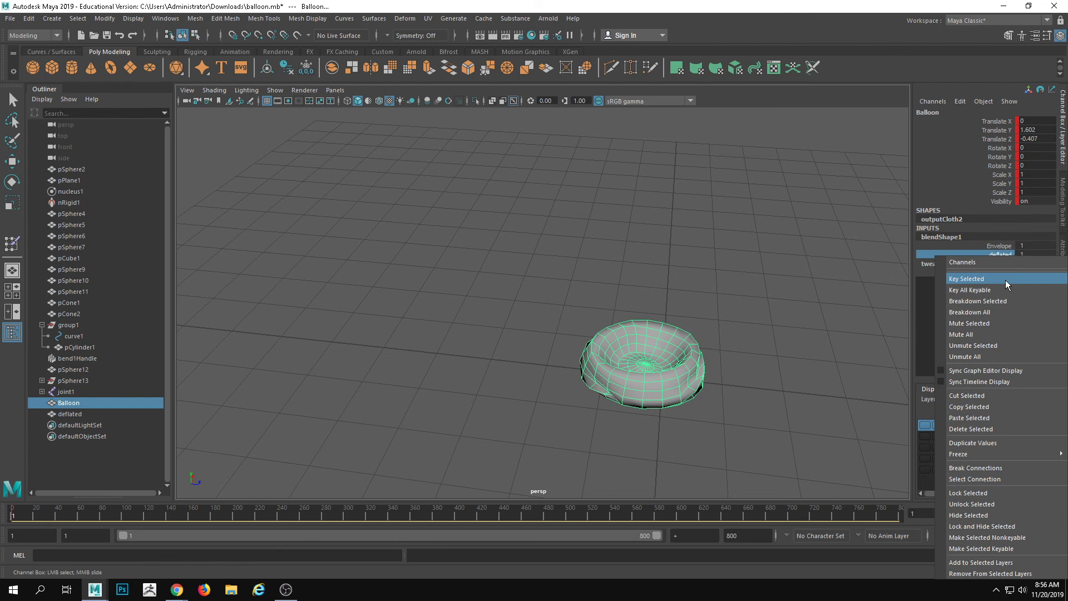
pyautogui.click(1007, 279)
pyautogui.moveTo(821, 295)
pyautogui.keyDown('alt'); pyautogui.mouseDown()
pyautogui.moveTo(649, 339)
pyautogui.moveTo(719, 392)
pyautogui.mouseUp(); pyautogui.keyUp('alt')
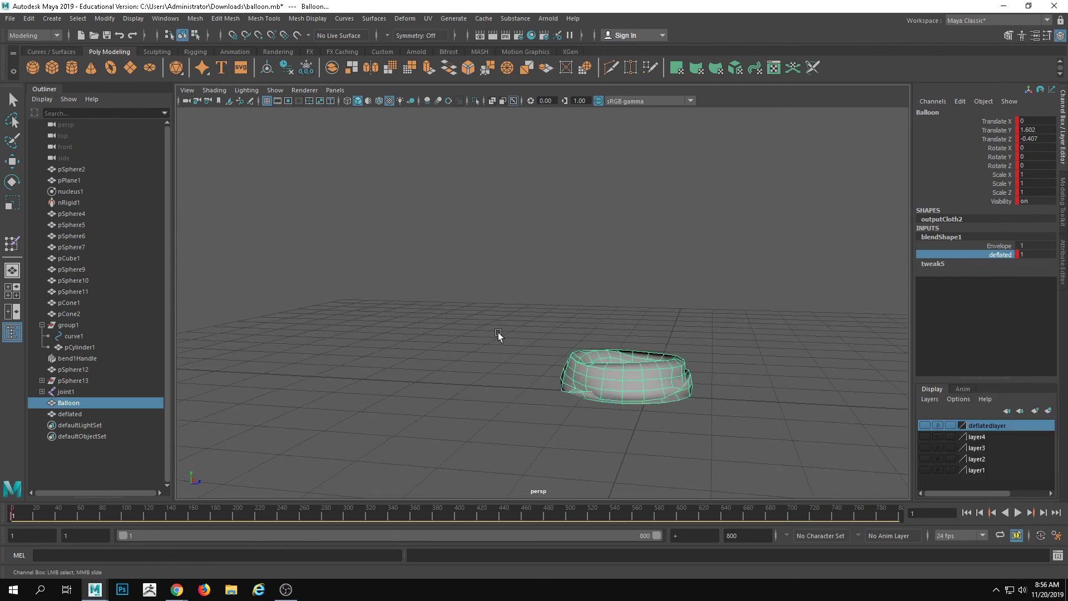
# Step: Set the end of the playback range to frame 180
pyautogui.click(696, 536)
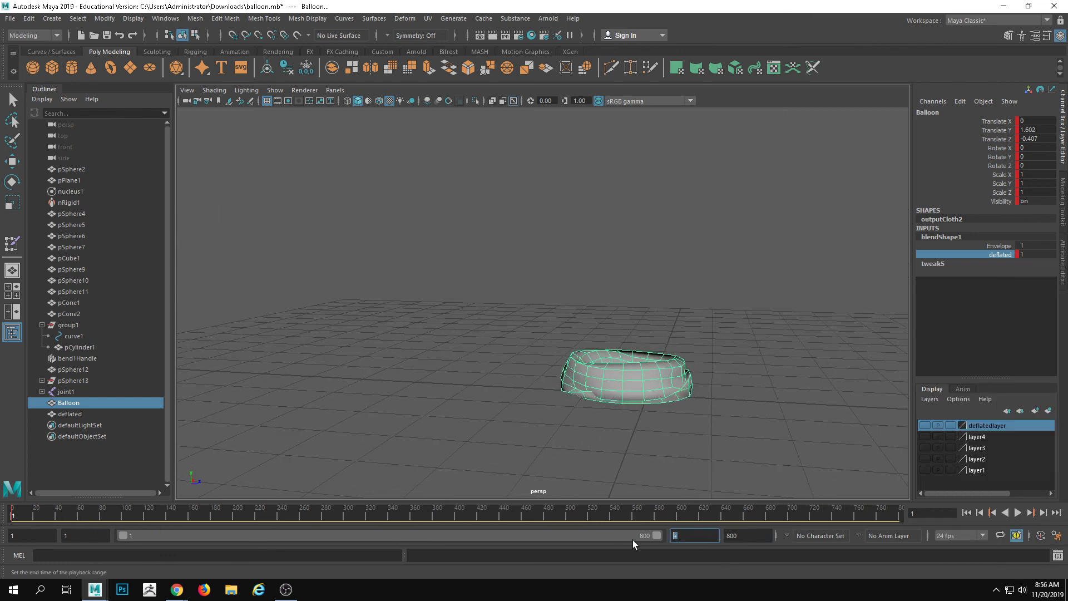
pyautogui.write('180')
pyautogui.press('Return')
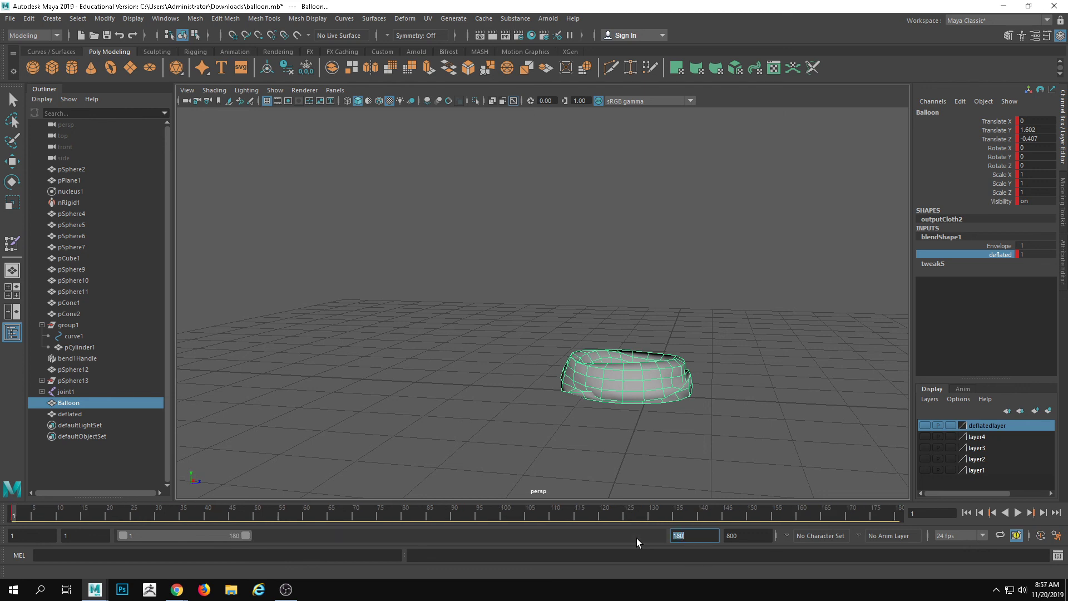
# Step: At frame 30, set the Balloon's deflated weight to 0 and key it
pyautogui.moveTo(136, 512); pyautogui.dragTo(158, 509)
pyautogui.doubleClick(1030, 256)
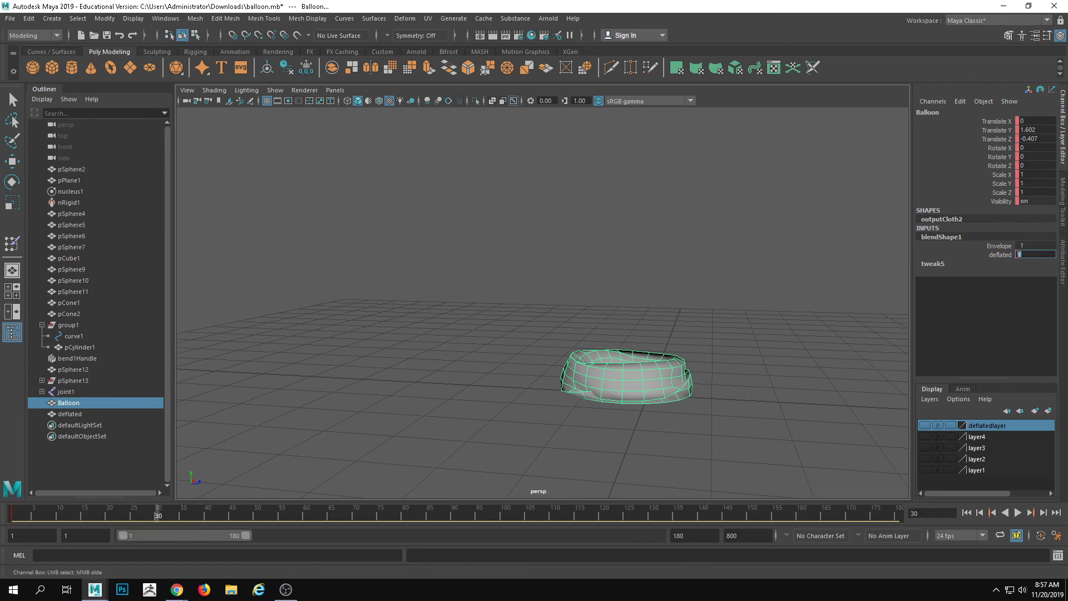
pyautogui.write('0')
pyautogui.press('Return')
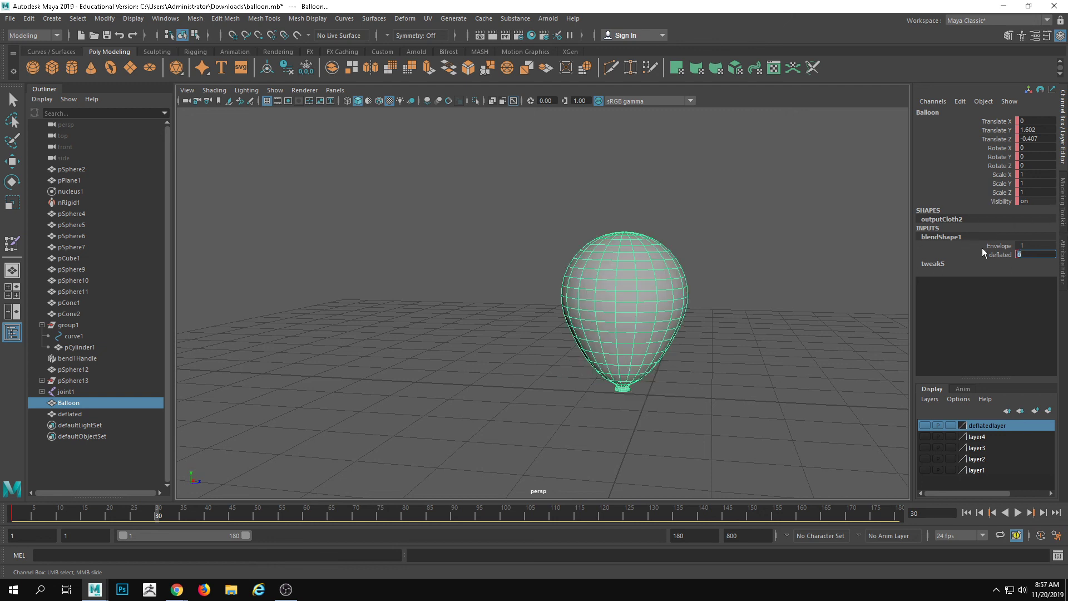
pyautogui.rightClick(1001, 254)
pyautogui.click(1004, 272)
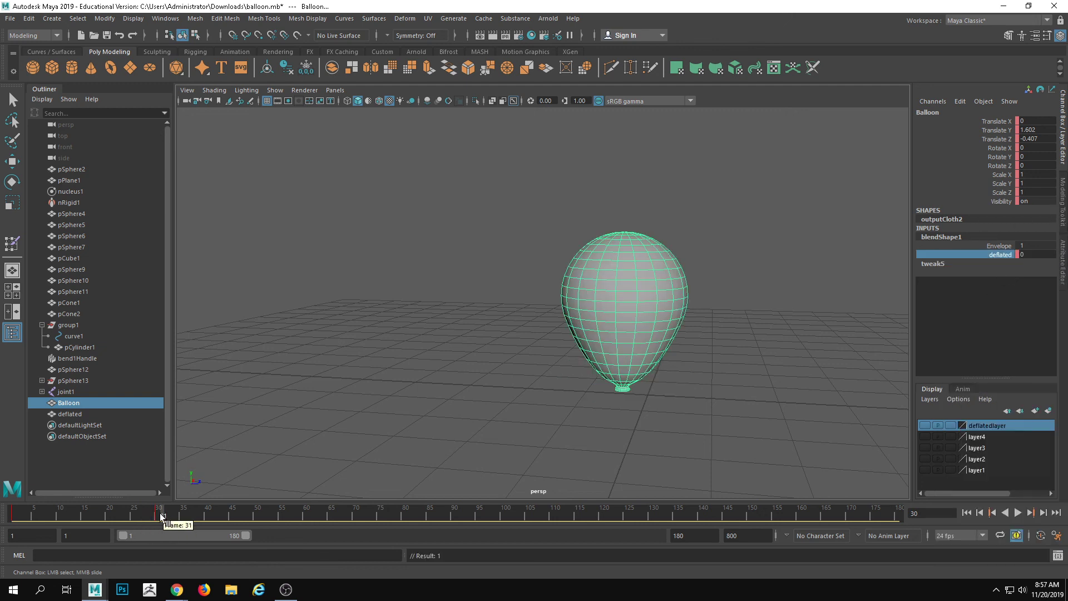
# Step: Scrub and play the first frames to check the Balloon's change from deflated to inflated
pyautogui.moveTo(161, 516); pyautogui.dragTo(12, 512)
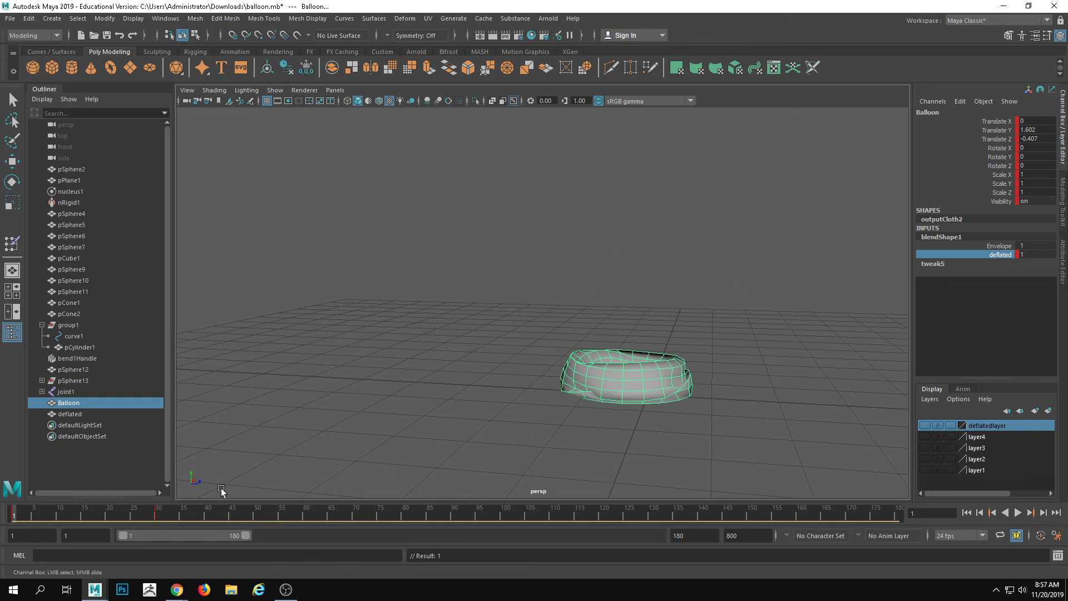
pyautogui.moveTo(212, 512); pyautogui.dragTo(16, 513)
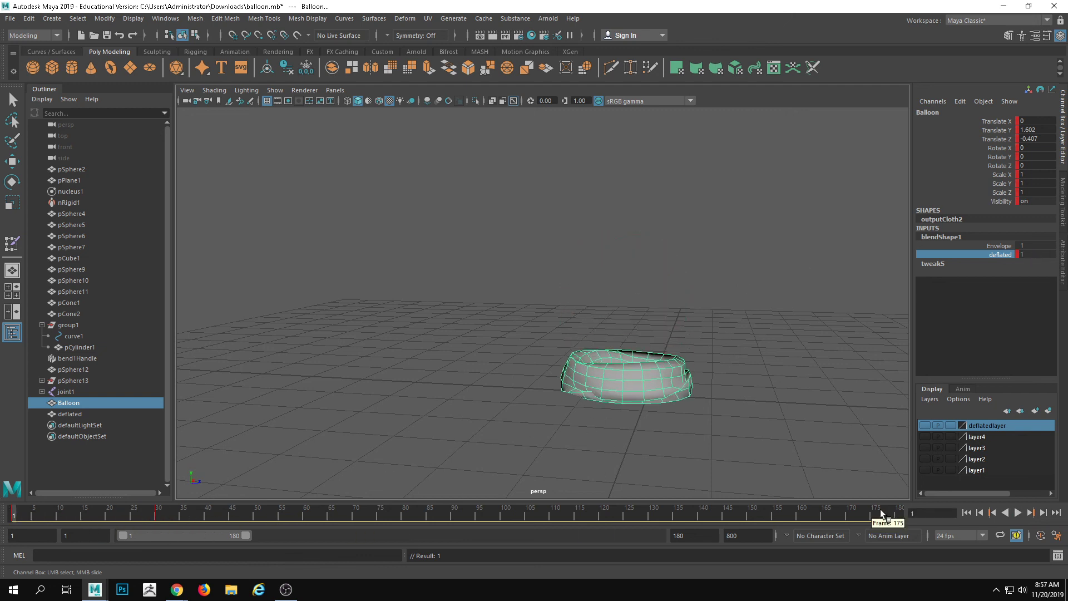
pyautogui.click(1020, 513)
pyautogui.click(1019, 512)
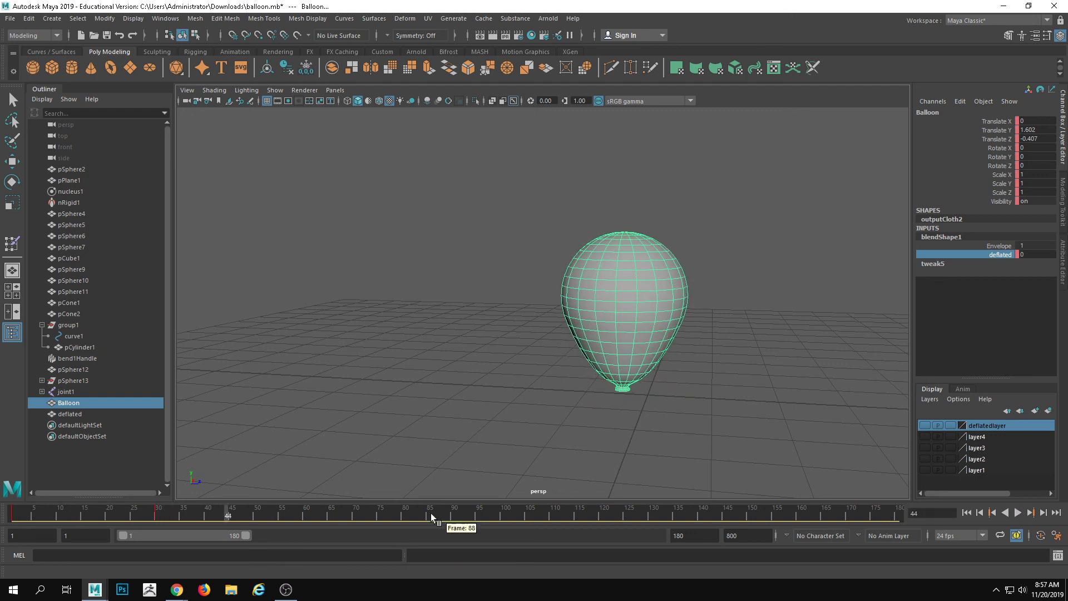
pyautogui.moveTo(167, 516)
pyautogui.mouseDown()
pyautogui.moveTo(61, 512)
pyautogui.moveTo(176, 518)
pyautogui.mouseUp()
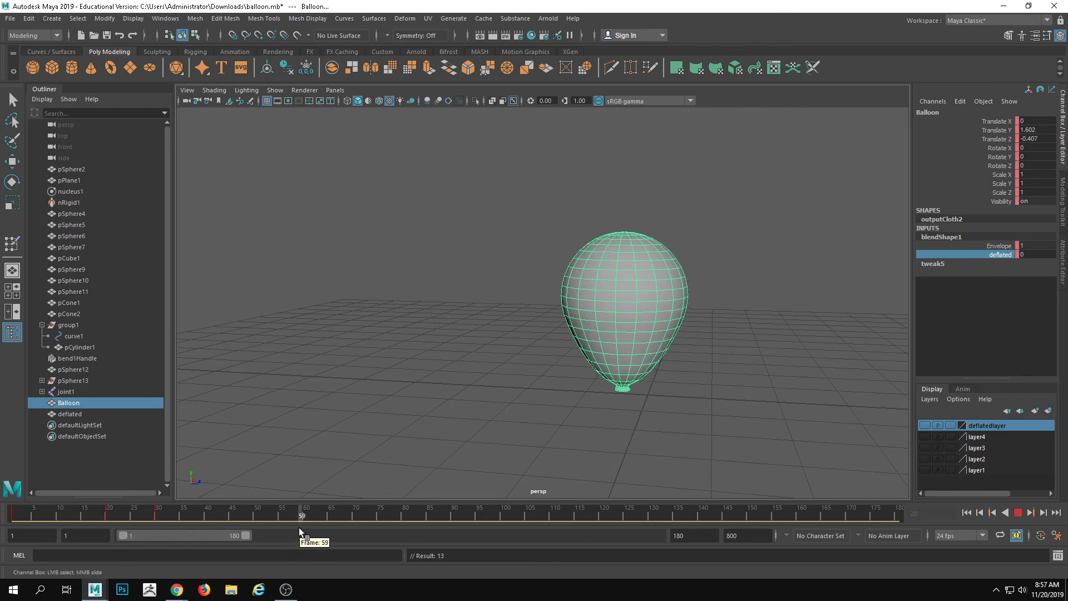
# Step: At frame 60, raise the Balloon to about 7.134 in Y and key its channels
pyautogui.moveTo(299, 531); pyautogui.dragTo(304, 526)
pyautogui.keyDown('alt'); pyautogui.moveTo(691, 313); pyautogui.dragTo(639, 343); pyautogui.keyUp('alt')
pyautogui.press('w')
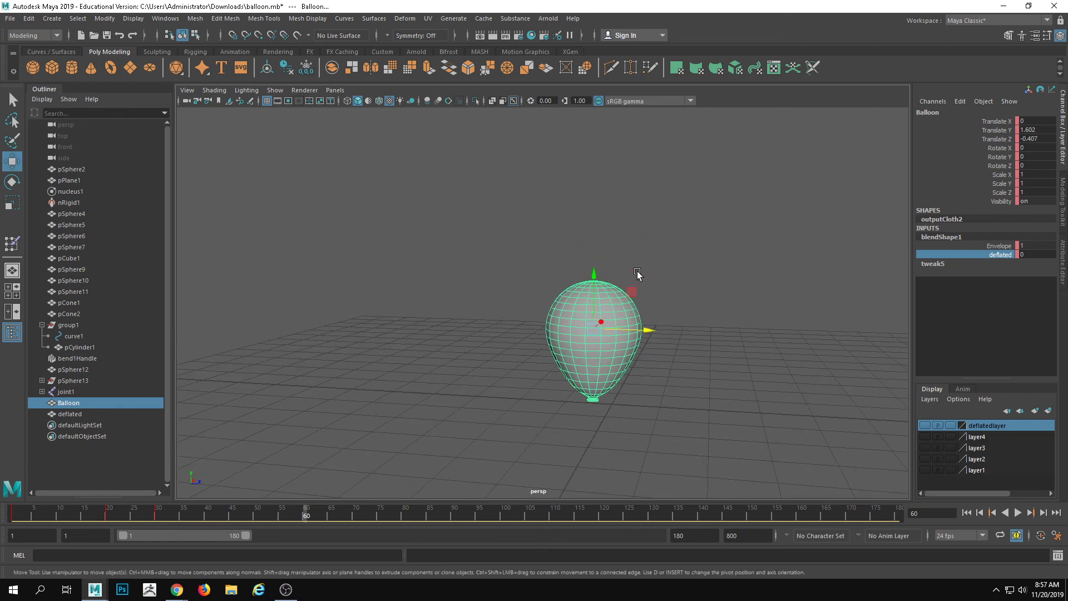
pyautogui.moveTo(594, 273); pyautogui.dragTo(595, 11)
pyautogui.keyDown('alt'); pyautogui.moveTo(753, 199); pyautogui.dragTo(742, 353, button='middle'); pyautogui.keyUp('alt')
pyautogui.press('s')
# Step: Play the animation from frame 1 in a wider view to check the Balloon inflating and rising
pyautogui.moveTo(278, 515); pyautogui.dragTo(14, 511)
pyautogui.keyDown('alt'); pyautogui.moveTo(580, 437); pyautogui.dragTo(588, 334, button='middle'); pyautogui.keyUp('alt')
pyautogui.keyDown('alt'); pyautogui.moveTo(588, 334); pyautogui.dragTo(749, 405, button='right'); pyautogui.keyUp('alt')
pyautogui.keyDown('alt'); pyautogui.moveTo(749, 390); pyautogui.dragTo(673, 440); pyautogui.keyUp('alt')
pyautogui.keyDown('alt'); pyautogui.moveTo(673, 440); pyautogui.dragTo(622, 337, button='middle'); pyautogui.keyUp('alt')
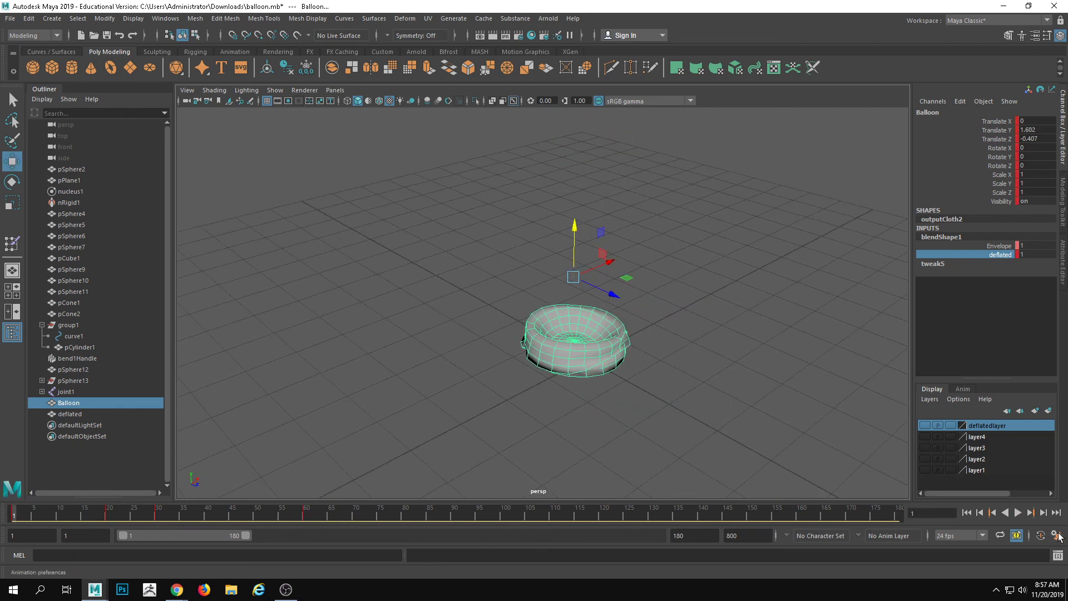
pyautogui.keyDown('alt'); pyautogui.moveTo(868, 446); pyautogui.dragTo(783, 449, button='right'); pyautogui.keyUp('alt')
pyautogui.keyDown('alt'); pyautogui.moveTo(784, 448); pyautogui.dragTo(764, 486, button='middle'); pyautogui.keyUp('alt')
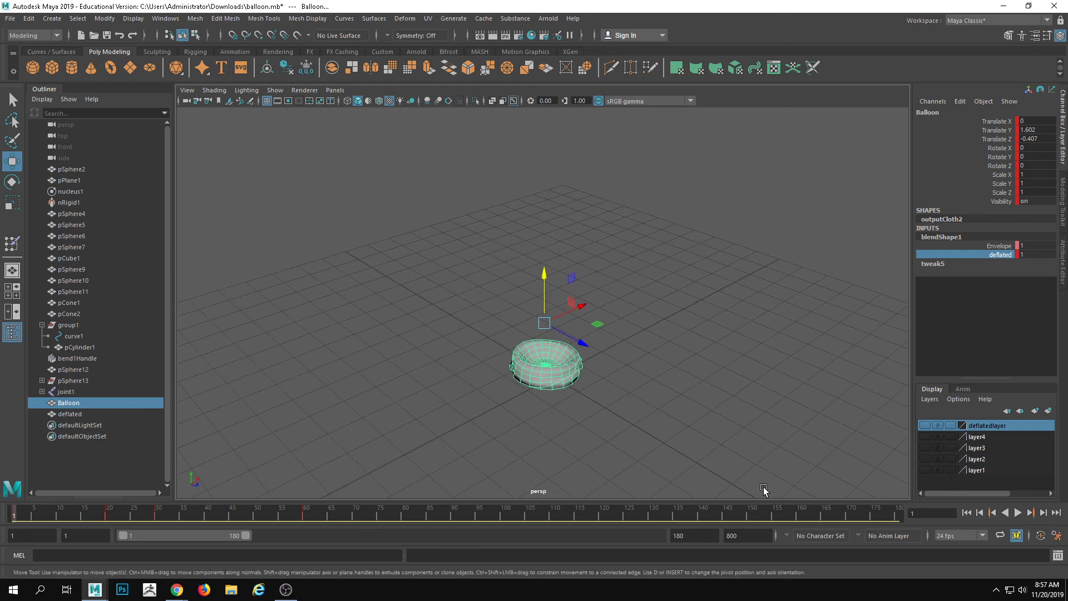
pyautogui.click(1018, 513)
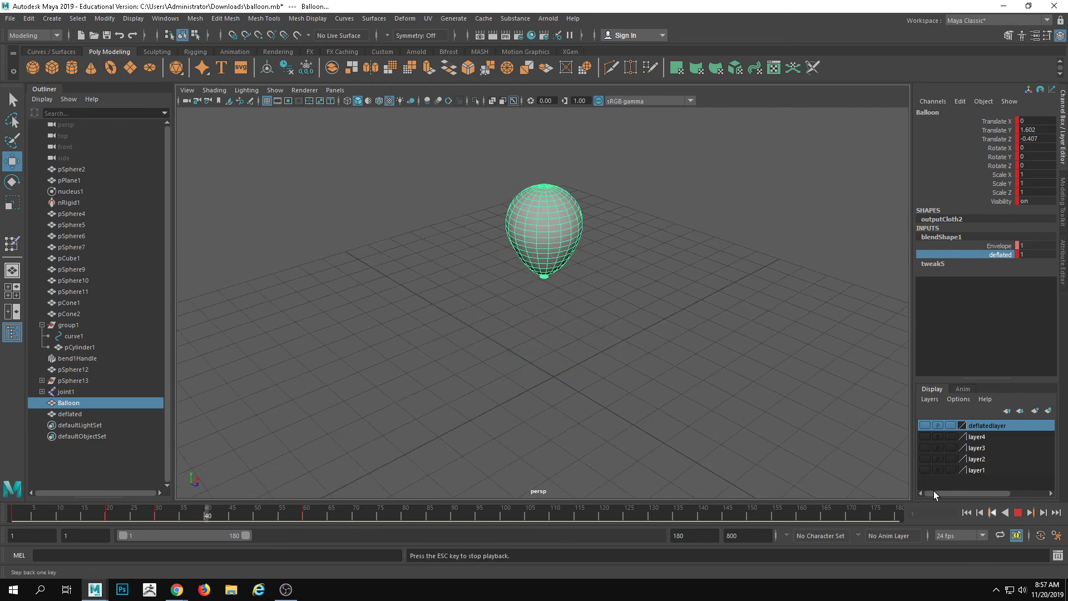
pyautogui.click(1017, 513)
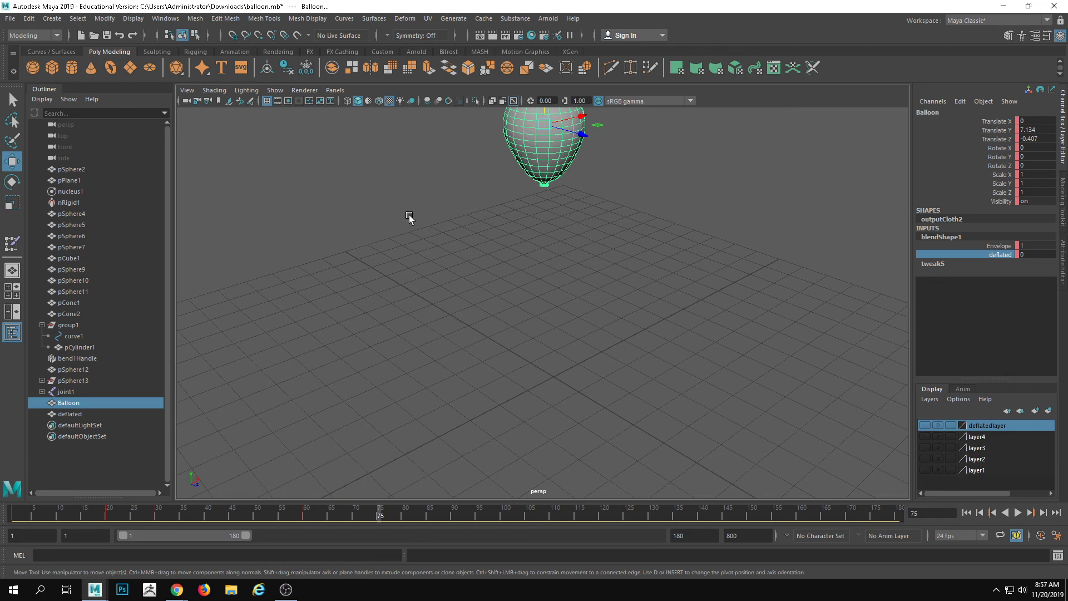
# Step: Create a polygon sphere at the origin and raise it to about 1.024 in Y
pyautogui.keyDown('alt'); pyautogui.moveTo(503, 241); pyautogui.dragTo(518, 276); pyautogui.keyUp('alt')
pyautogui.click(33, 68)
pyautogui.keyDown('alt'); pyautogui.moveTo(464, 314); pyautogui.dragTo(560, 269); pyautogui.keyUp('alt')
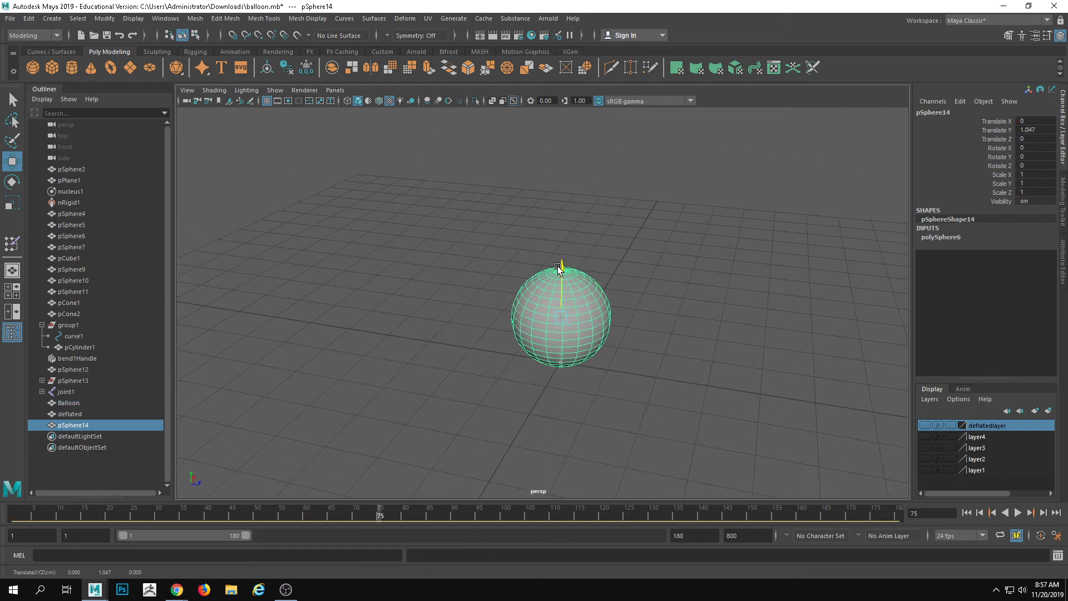
# Step: Set the new sphere's axis and height subdivisions to 10
pyautogui.click(955, 239)
pyautogui.moveTo(1027, 254); pyautogui.dragTo(1032, 267)
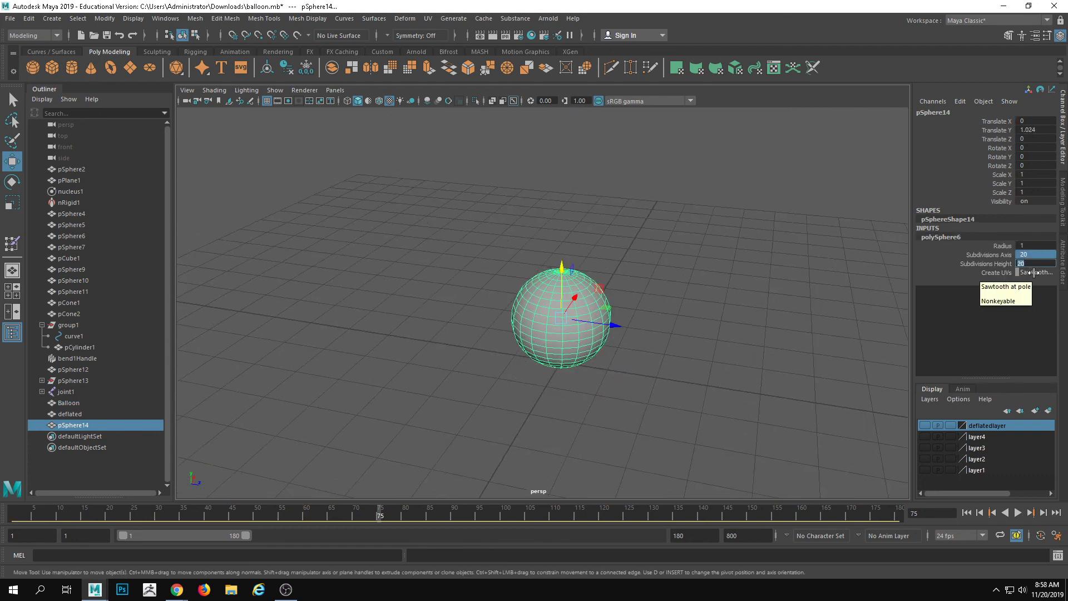
pyautogui.write('10')
pyautogui.press('Return')
# Step: Duplicate the sphere and move the copy to about 3.016 in Z
pyautogui.keyDown('alt'); pyautogui.moveTo(552, 313); pyautogui.dragTo(592, 279, button='middle'); pyautogui.keyUp('alt')
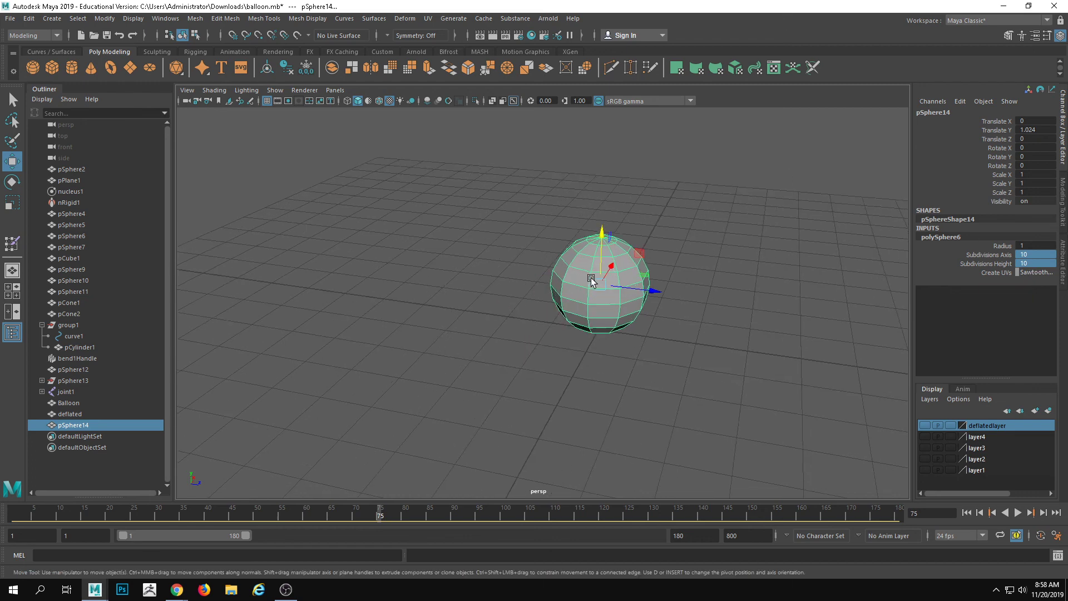
pyautogui.hotkey('ctrl', 'd')
pyautogui.moveTo(653, 291); pyautogui.dragTo(811, 316)
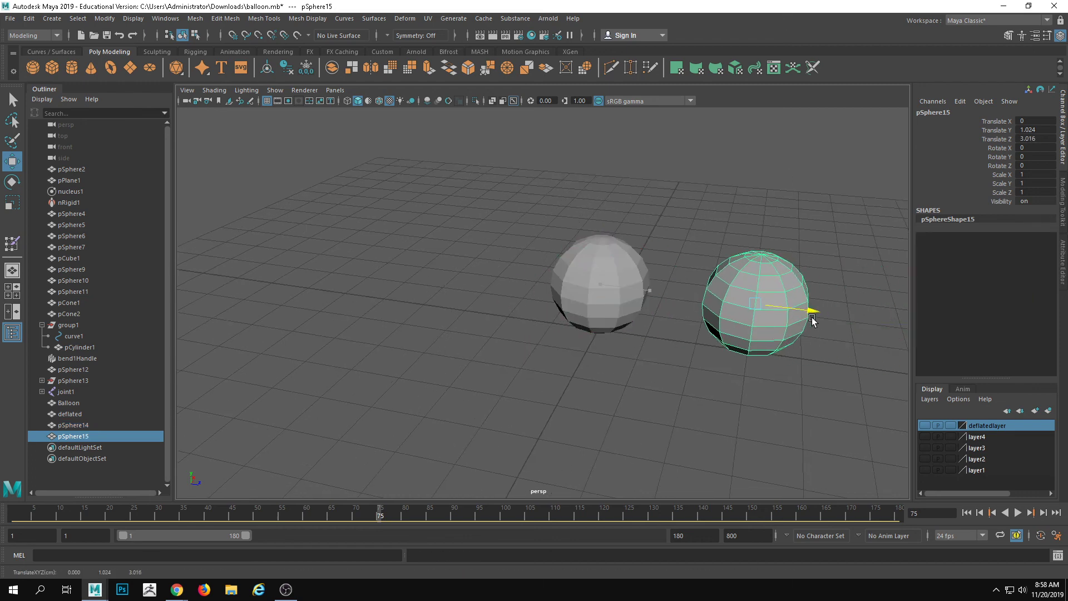
# Step: Select the upper vertices of the copied sphere, push them down to form a hollow, and return to object mode
pyautogui.keyDown('alt'); pyautogui.moveTo(811, 316); pyautogui.dragTo(719, 317, button='middle'); pyautogui.keyUp('alt')
pyautogui.keyDown('alt'); pyautogui.moveTo(719, 317); pyautogui.dragTo(747, 362, button='right'); pyautogui.keyUp('alt')
pyautogui.keyDown('alt'); pyautogui.moveTo(746, 363); pyautogui.dragTo(642, 399, button='middle'); pyautogui.keyUp('alt')
pyautogui.moveTo(645, 288); pyautogui.dragTo(601, 292, button='right')
pyautogui.keyDown('alt'); pyautogui.moveTo(646, 297); pyautogui.dragTo(654, 268); pyautogui.keyUp('alt')
pyautogui.moveTo(579, 175); pyautogui.dragTo(692, 220)
pyautogui.moveTo(624, 176)
pyautogui.mouseDown()
pyautogui.moveTo(624, 252)
pyautogui.moveTo(679, 231)
pyautogui.mouseUp()
pyautogui.hotkey('ctrl', 'z')
pyautogui.moveTo(533, 169)
pyautogui.mouseDown()
pyautogui.moveTo(696, 257)
pyautogui.moveTo(692, 233)
pyautogui.mouseUp()
pyautogui.keyDown('alt'); pyautogui.moveTo(692, 236); pyautogui.dragTo(641, 200); pyautogui.keyUp('alt')
pyautogui.keyDown('alt'); pyautogui.moveTo(635, 252); pyautogui.dragTo(658, 295); pyautogui.keyUp('alt')
pyautogui.keyDown('alt'); pyautogui.moveTo(620, 282); pyautogui.dragTo(575, 257, button='middle'); pyautogui.keyUp('alt')
pyautogui.moveTo(596, 290); pyautogui.dragTo(749, 188, button='right')
# Step: Create a Blend Shape deformer with the dented pSphere15 as the target and pSphere14 as the base mesh
pyautogui.keyDown('alt'); pyautogui.moveTo(550, 335); pyautogui.dragTo(597, 314, button='middle'); pyautogui.keyUp('alt')
pyautogui.keyDown('shift'); pyautogui.click(476, 277); pyautogui.keyUp('shift')
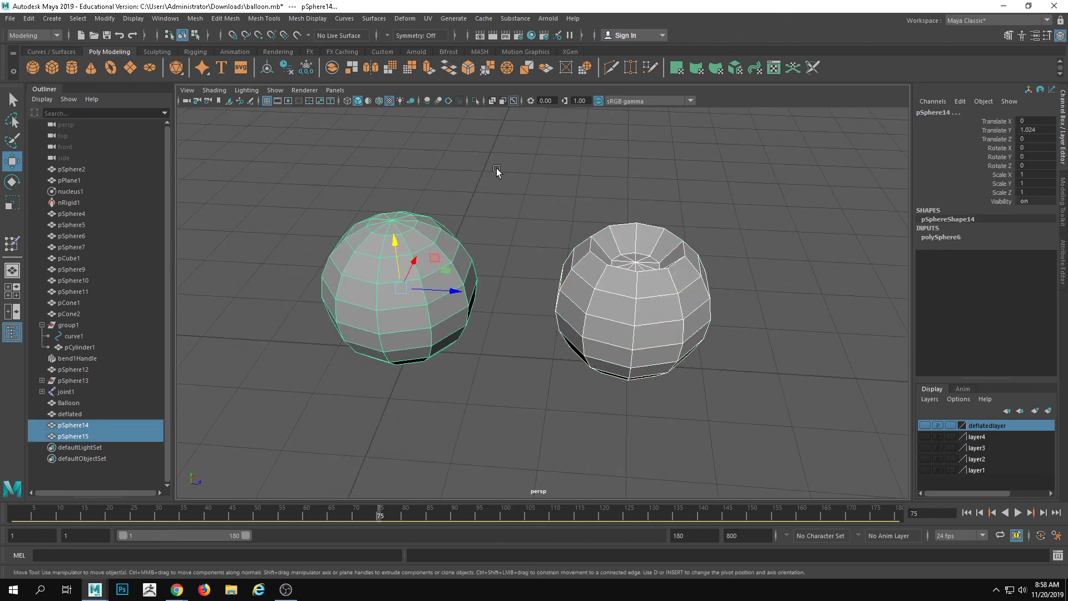
pyautogui.click(400, 19)
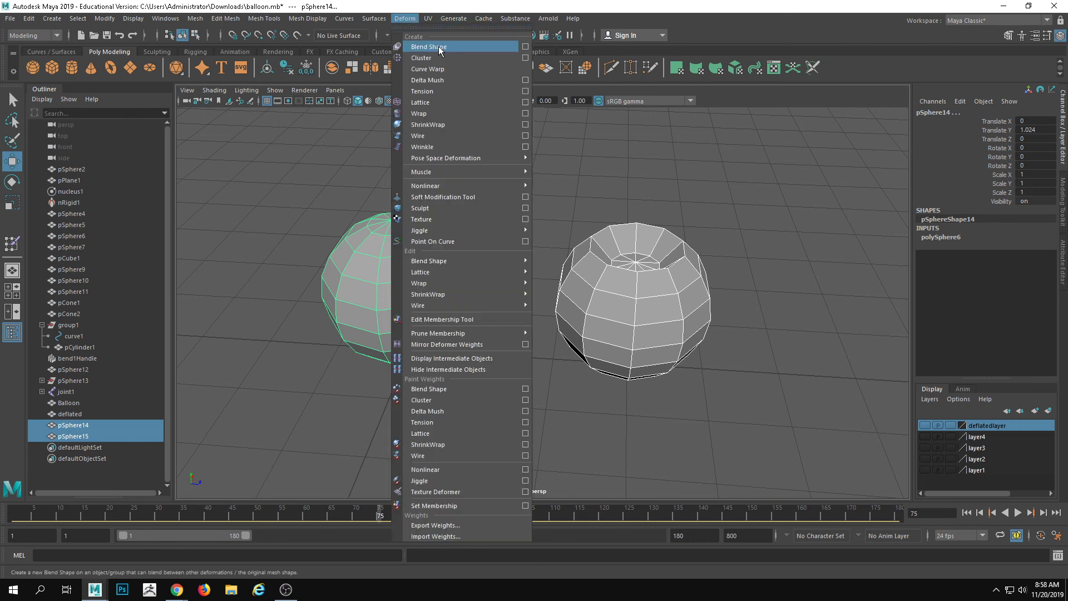
pyautogui.click(435, 41)
# Step: Set the pSphere15 weight of pSphere14's blendShape2 to 1
pyautogui.click(459, 309)
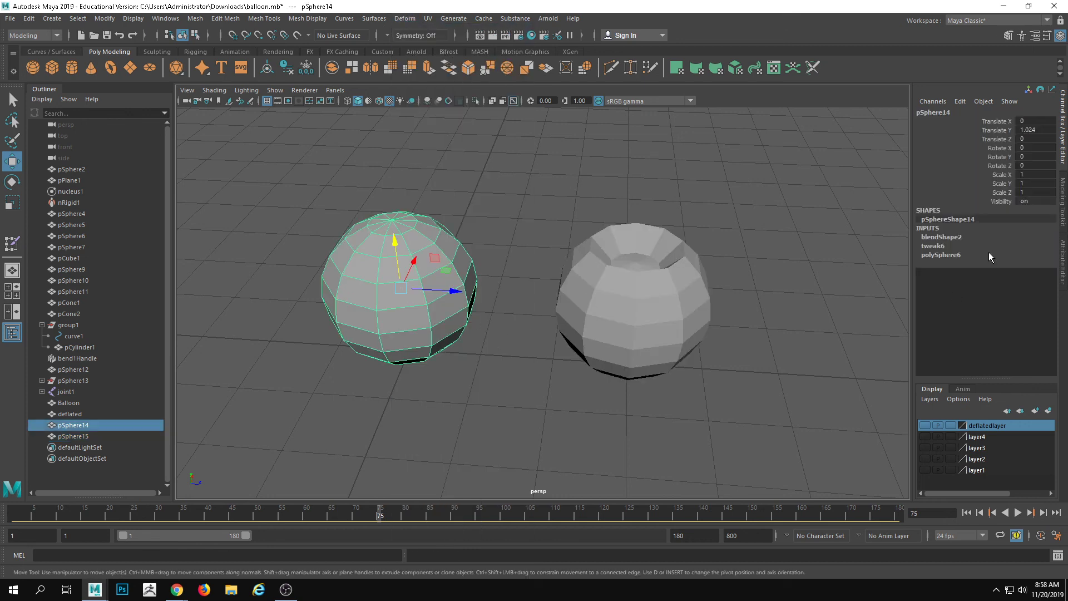
pyautogui.click(944, 239)
pyautogui.click(1019, 255)
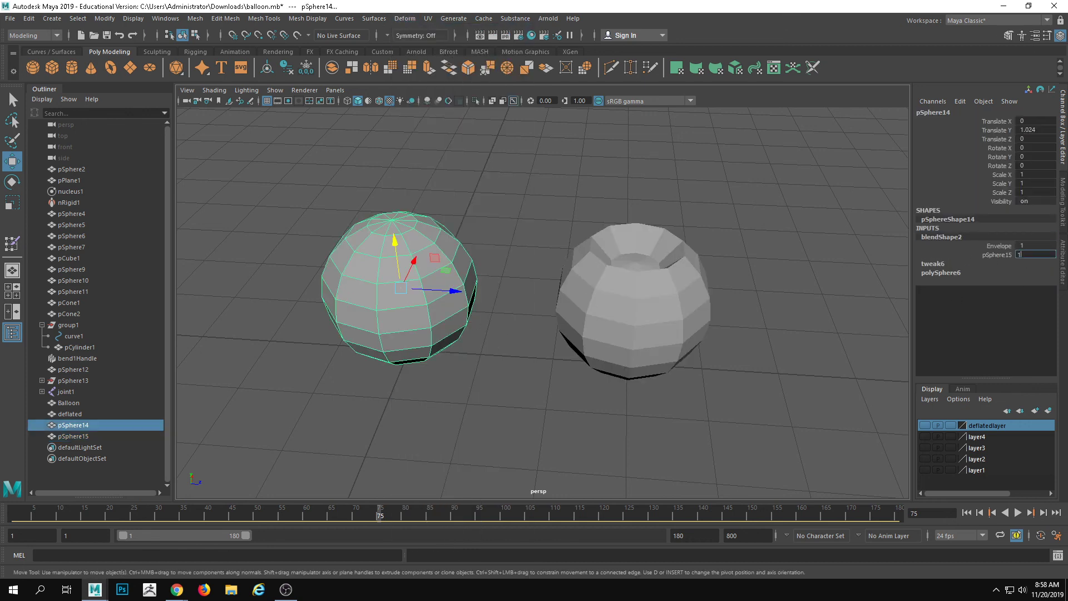
pyautogui.write('1')
pyautogui.press('Return')
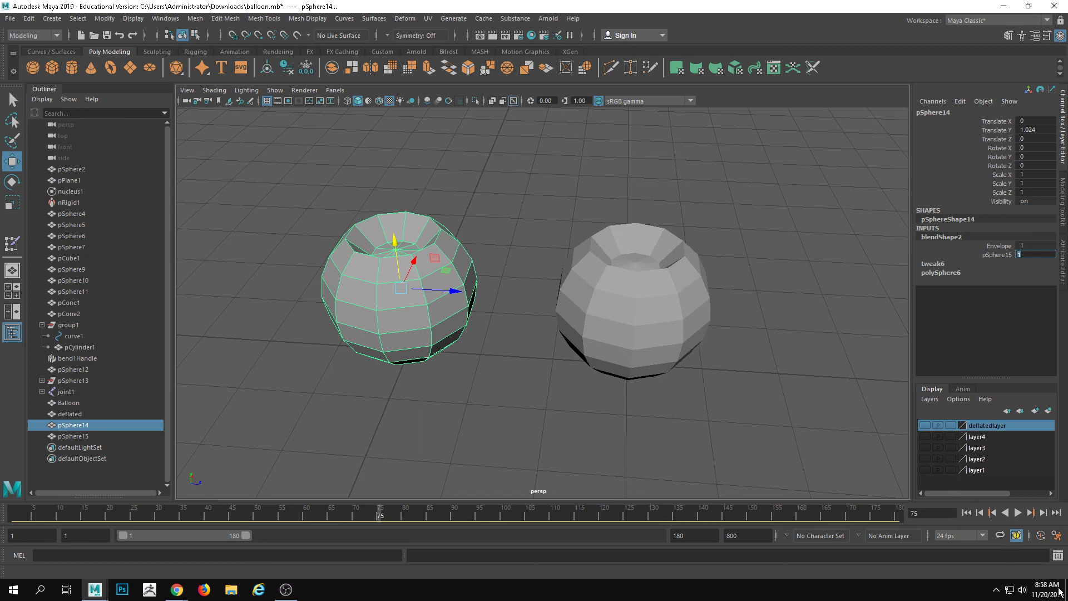
pyautogui.click(997, 590)
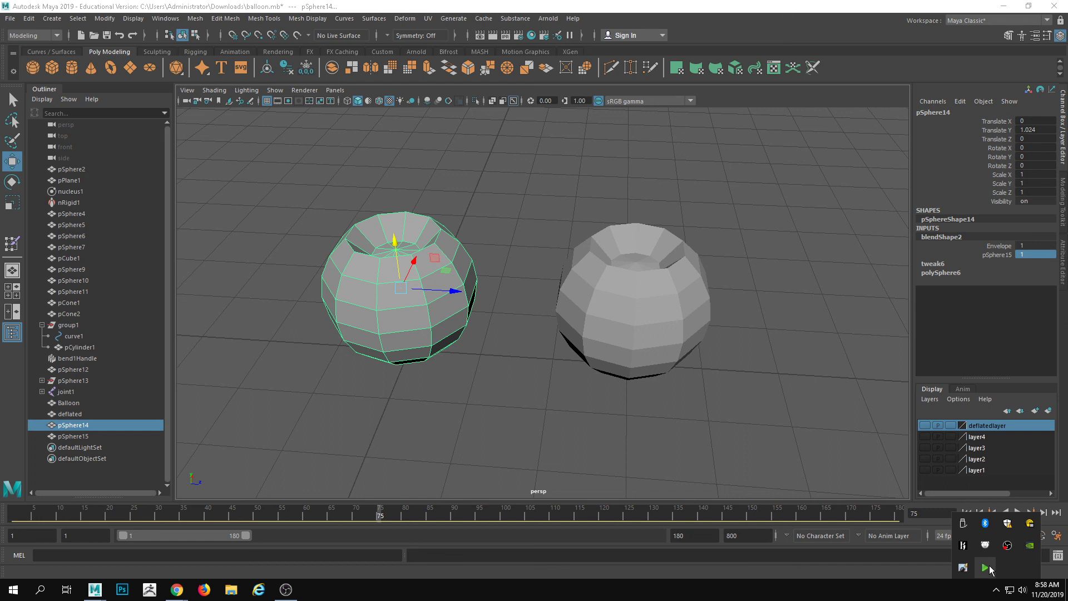